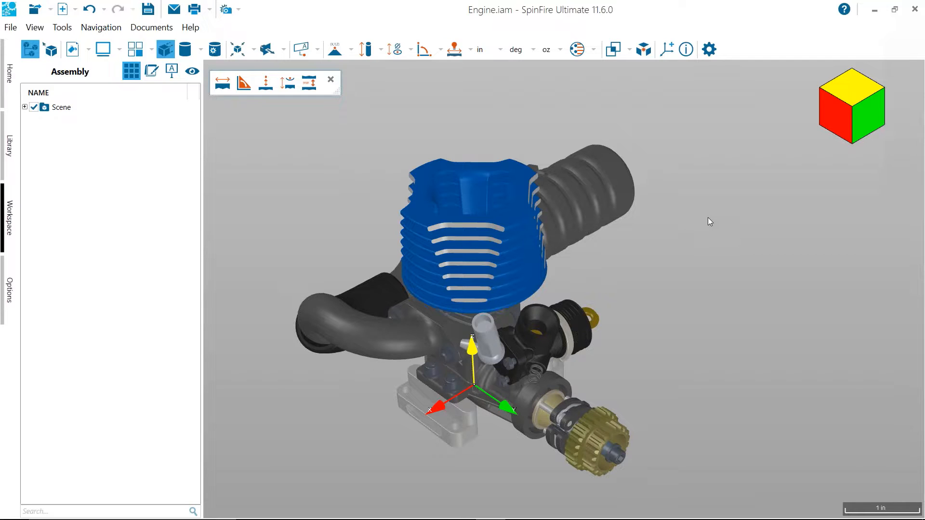
Frame the whole engine assembly and save it as a user view named Start
{"action": "scroll", "coordinate": [707, 218], "scroll_direction": "up", "scroll_amount": 1}
{"action": "right_click_drag", "start_coordinate": [701, 278], "coordinate": [706, 276]}
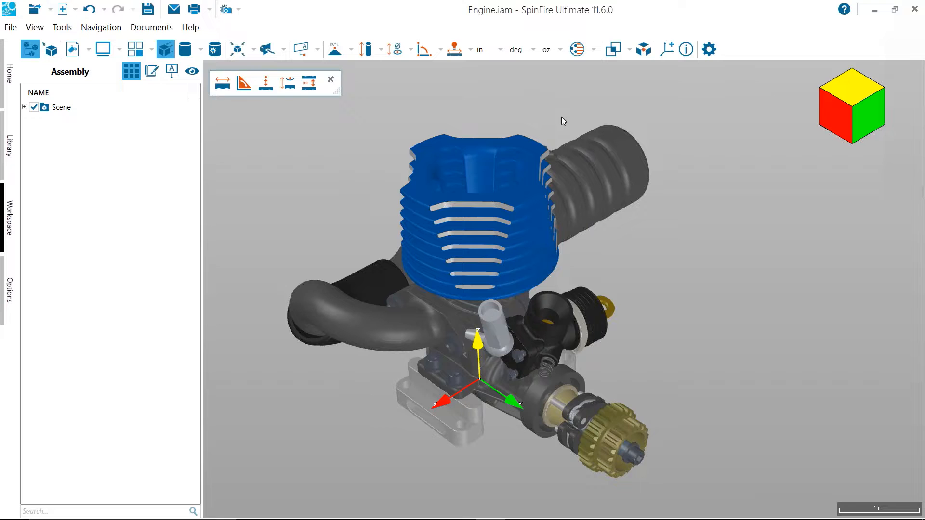
{"action": "mouse_move", "coordinate": [540, 113]}
{"action": "left_mouse_down"}
{"action": "mouse_move", "coordinate": [549, 112]}
{"action": "mouse_move", "coordinate": [507, 113]}
{"action": "mouse_move", "coordinate": [527, 111]}
{"action": "left_mouse_up"}
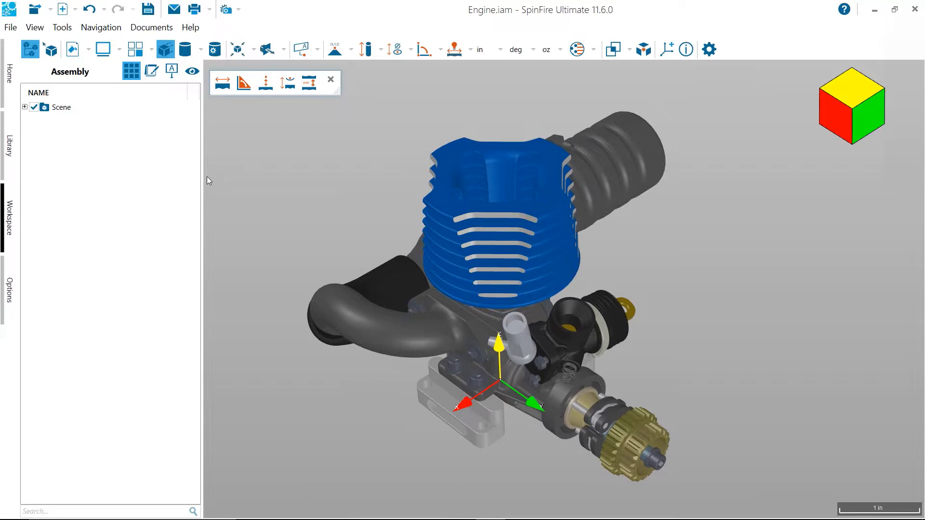
{"action": "mouse_move", "coordinate": [310, 208]}
{"action": "left_mouse_down"}
{"action": "mouse_move", "coordinate": [319, 201]}
{"action": "mouse_move", "coordinate": [316, 210]}
{"action": "left_mouse_up"}
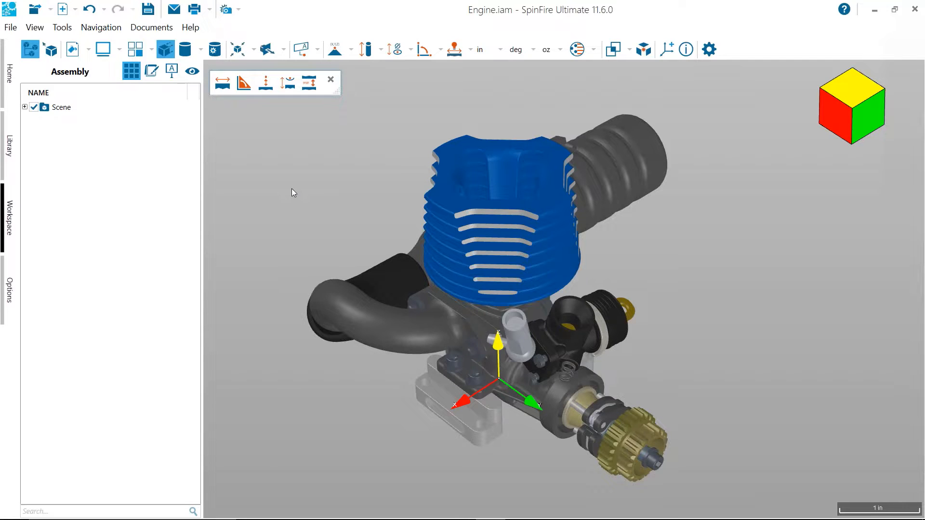
{"action": "scroll", "coordinate": [287, 197], "scroll_direction": "up", "scroll_amount": 1}
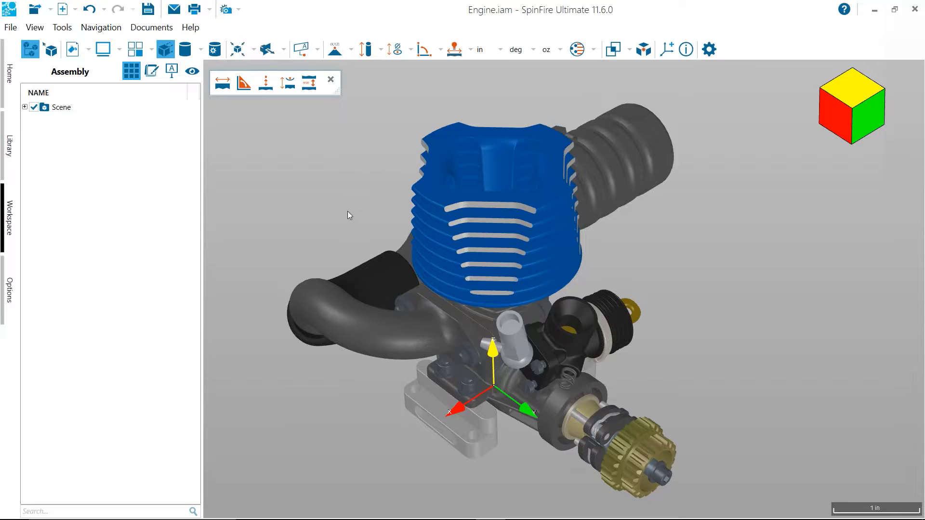
{"action": "left_click", "coordinate": [194, 75]}
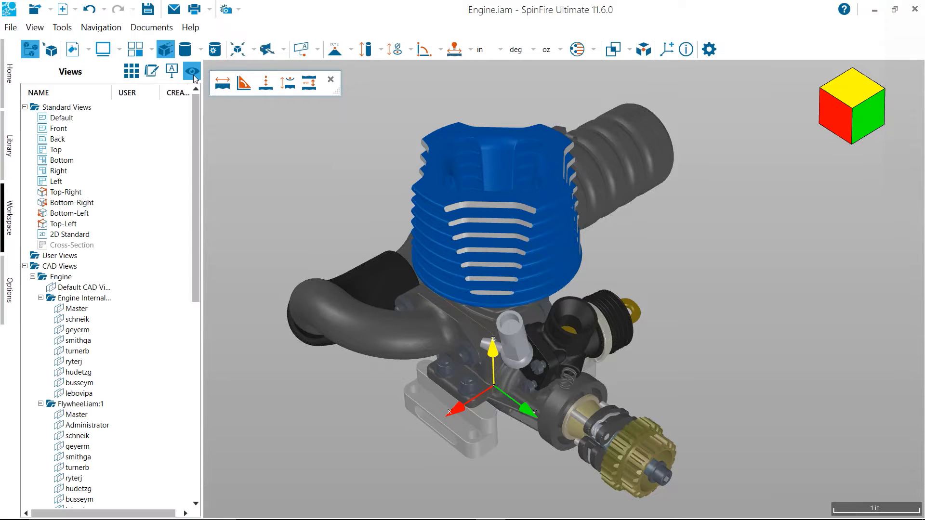
{"action": "left_click", "coordinate": [72, 259]}
{"action": "right_click", "coordinate": [73, 258]}
{"action": "left_click", "coordinate": [93, 266]}
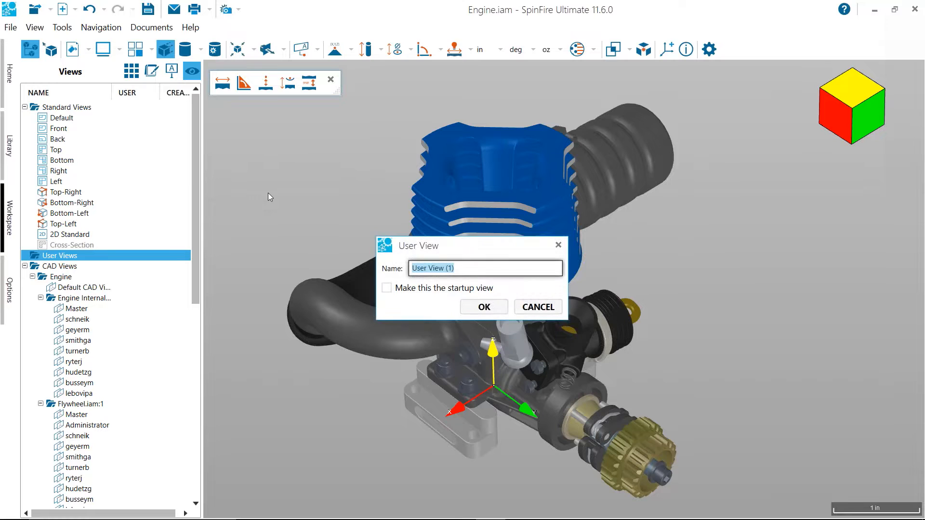
{"action": "type", "text": "Start"}
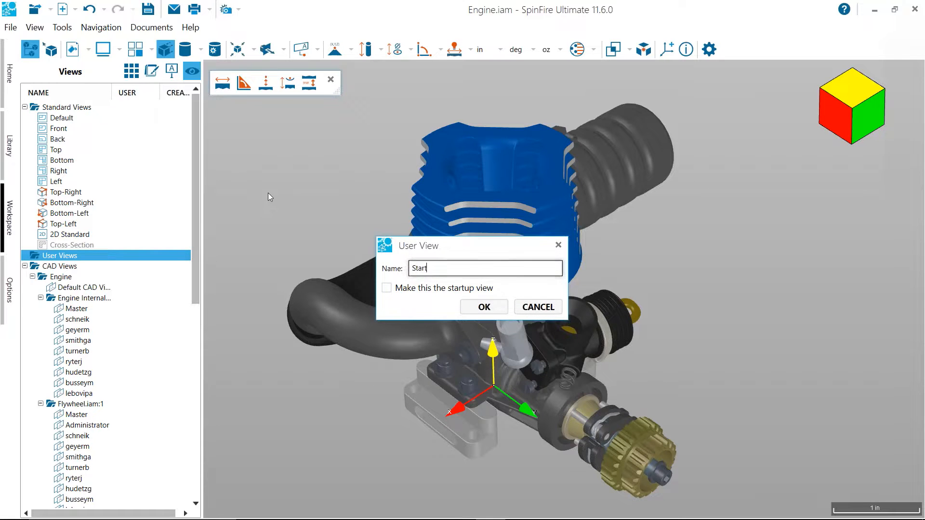
{"action": "key", "text": "Return"}
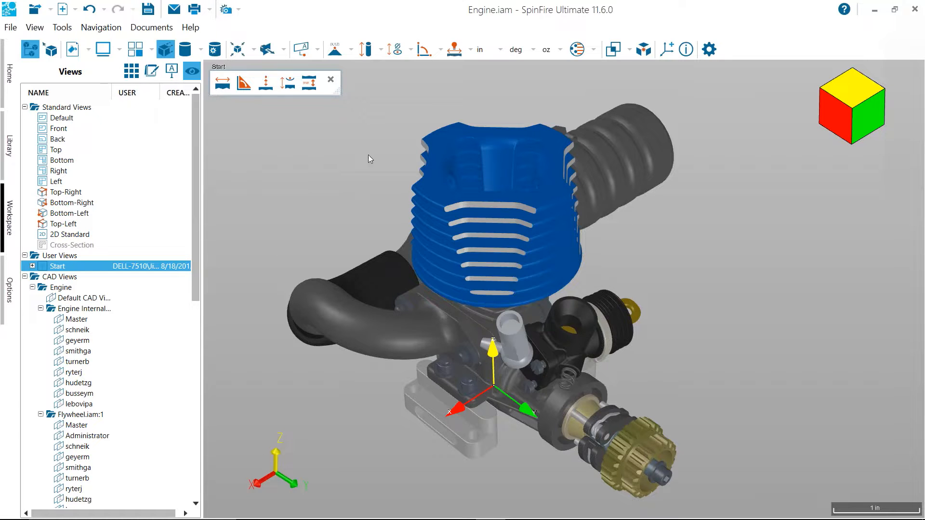
Orbit the engine to a different angle and restore the Start user view
{"action": "left_click_drag", "start_coordinate": [291, 257], "coordinate": [335, 319]}
{"action": "middle_click_drag", "start_coordinate": [334, 318], "coordinate": [521, 262]}
{"action": "left_click", "coordinate": [66, 257]}
{"action": "left_click", "coordinate": [58, 267]}
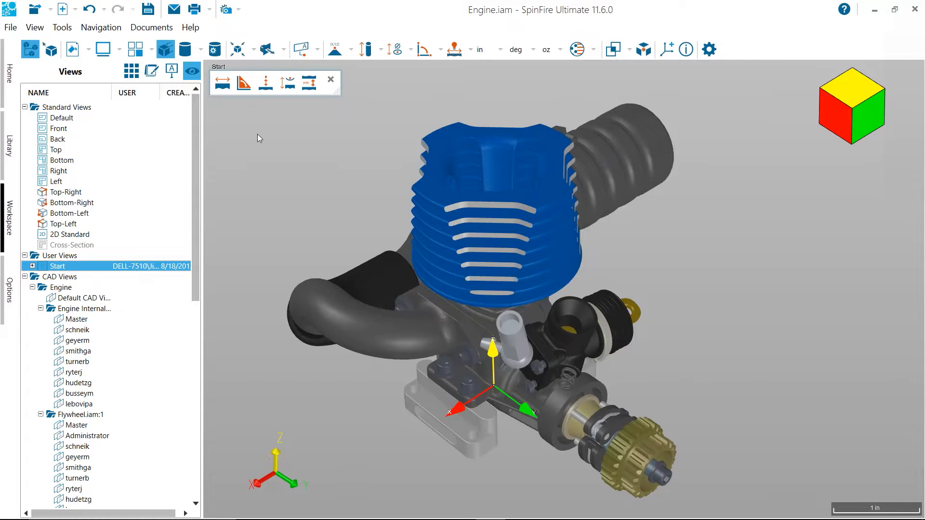
Move the floating measurement toolbar out of the 3D viewport
{"action": "left_click", "coordinate": [244, 83]}
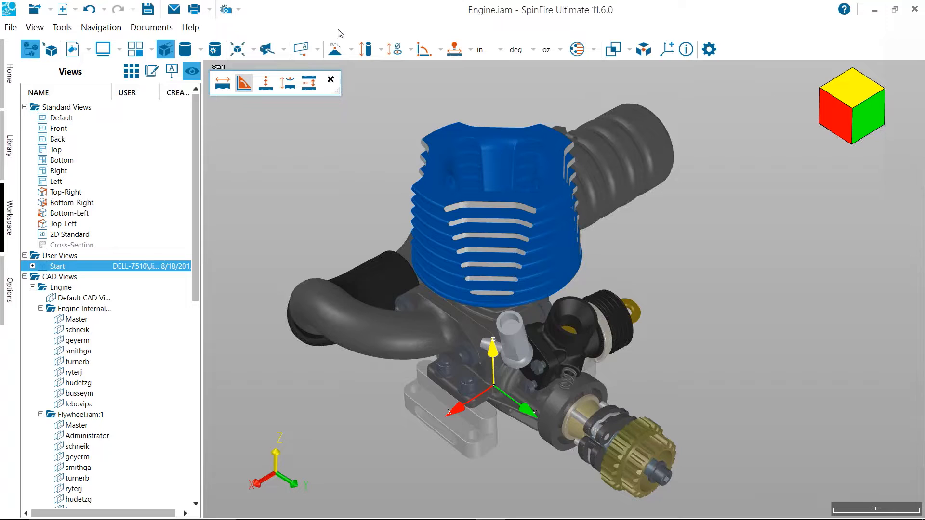
{"action": "left_click_drag", "start_coordinate": [328, 70], "coordinate": [372, 3]}
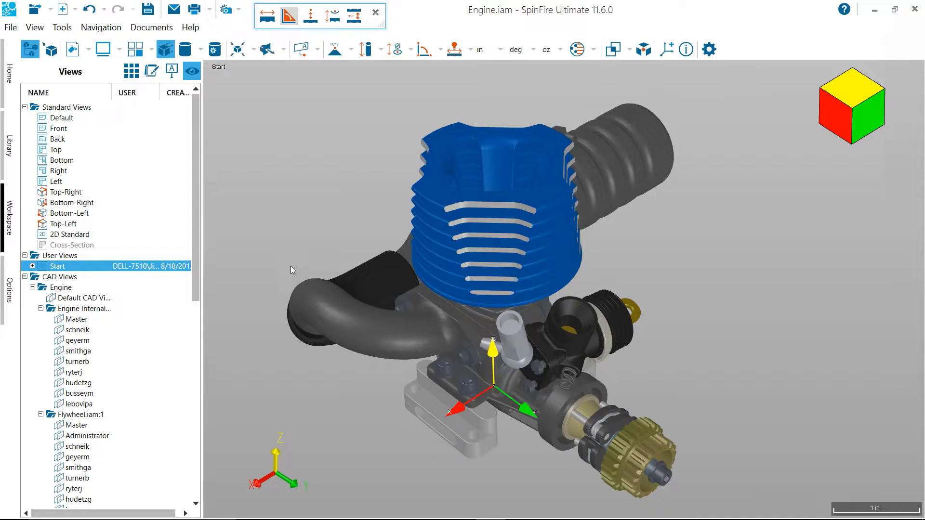
Show only the Engine Head part and set its render mode to Smooth With Edges
{"action": "right_click", "coordinate": [452, 152]}
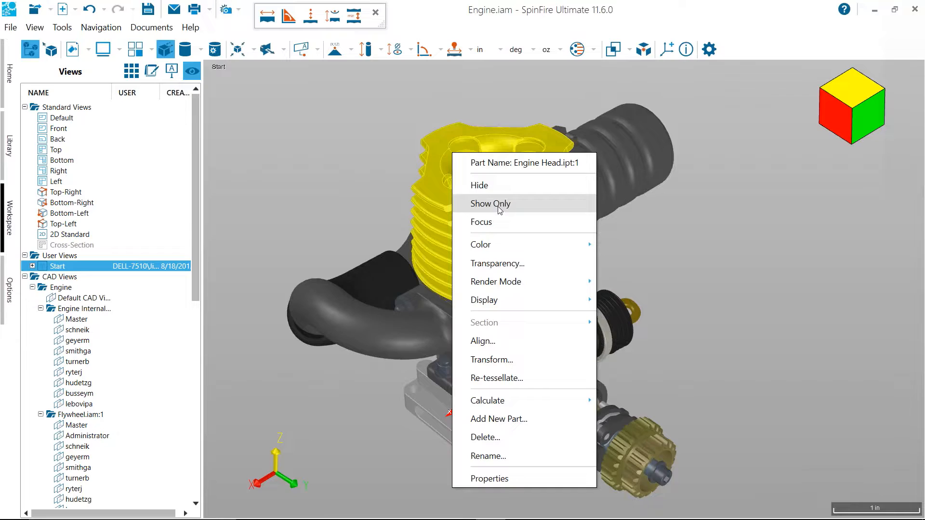
{"action": "left_click", "coordinate": [499, 204]}
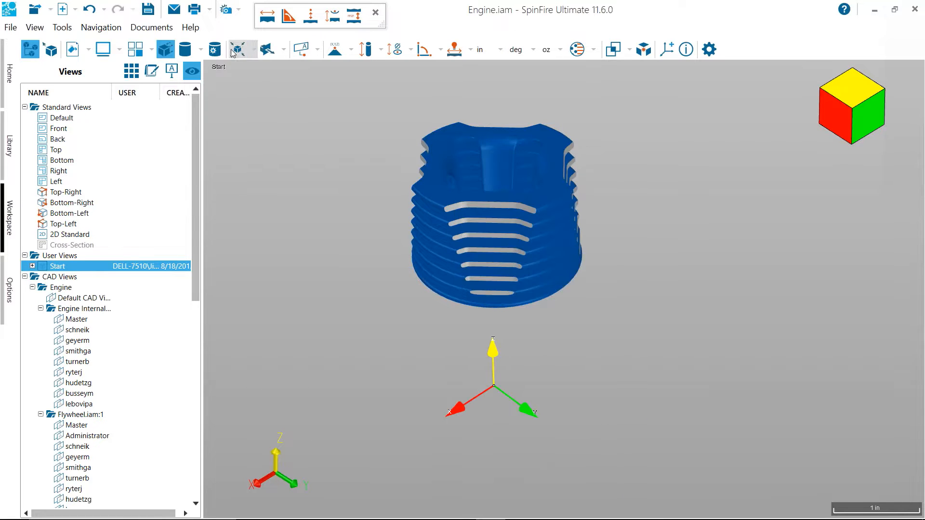
{"action": "left_click", "coordinate": [231, 52]}
{"action": "right_click", "coordinate": [502, 162]}
{"action": "mouse_move", "coordinate": [606, 291]}
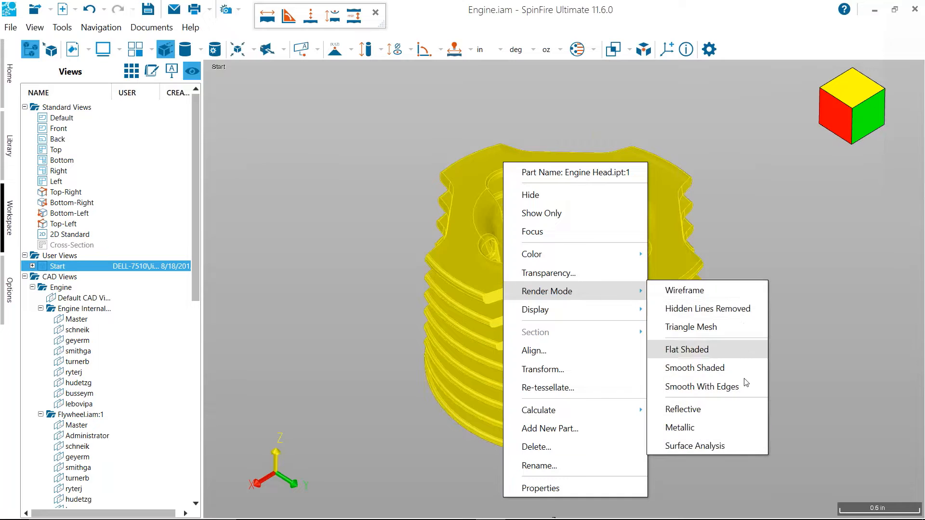
{"action": "left_click", "coordinate": [723, 387]}
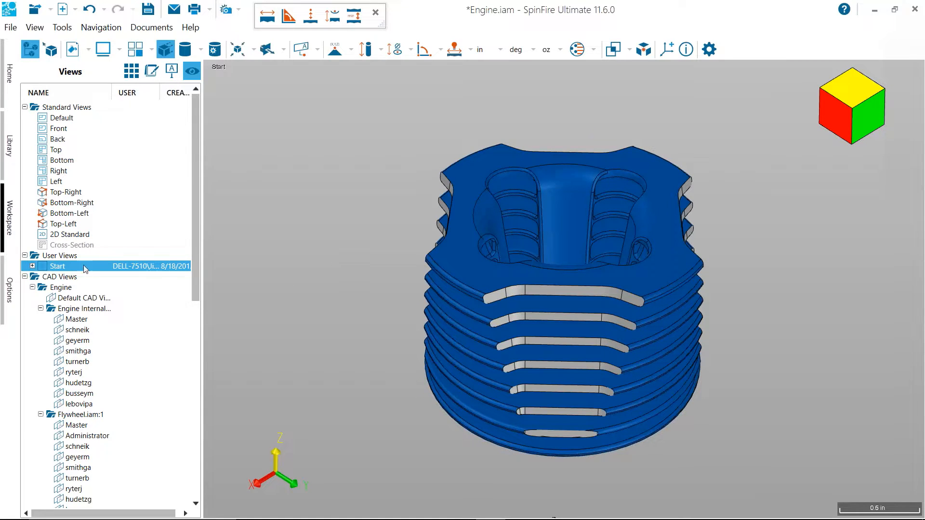
Save the isolated part display as a user view named Engine Head
{"action": "right_click", "coordinate": [67, 257]}
{"action": "left_click", "coordinate": [101, 268]}
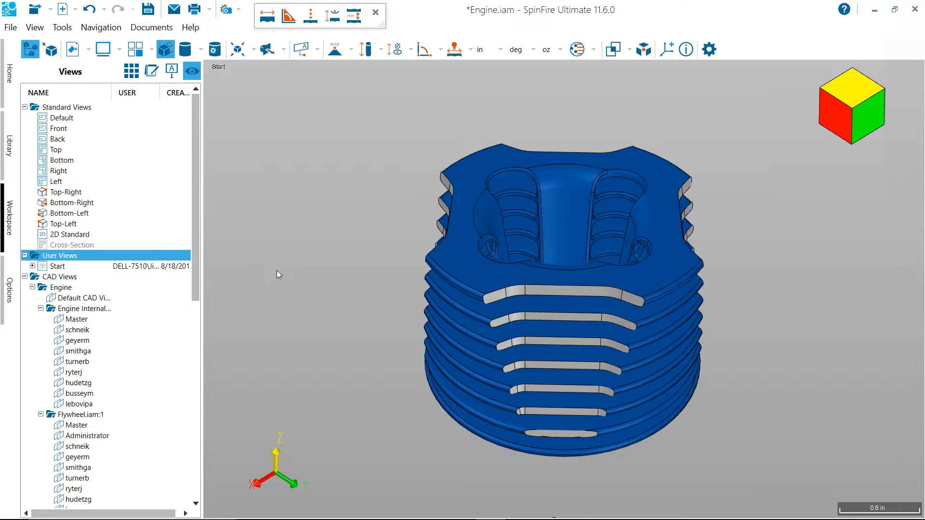
{"action": "type", "text": "Engi"}
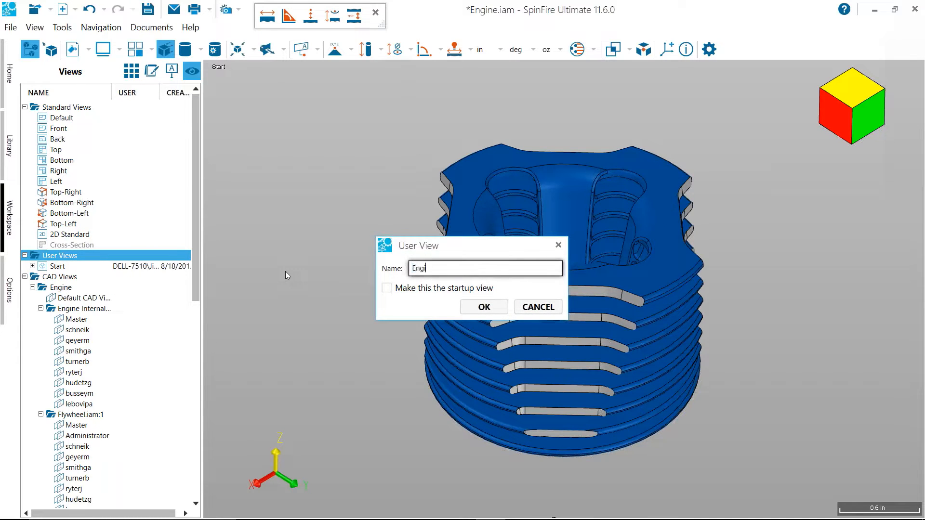
{"action": "type", "text": "ne HE"}
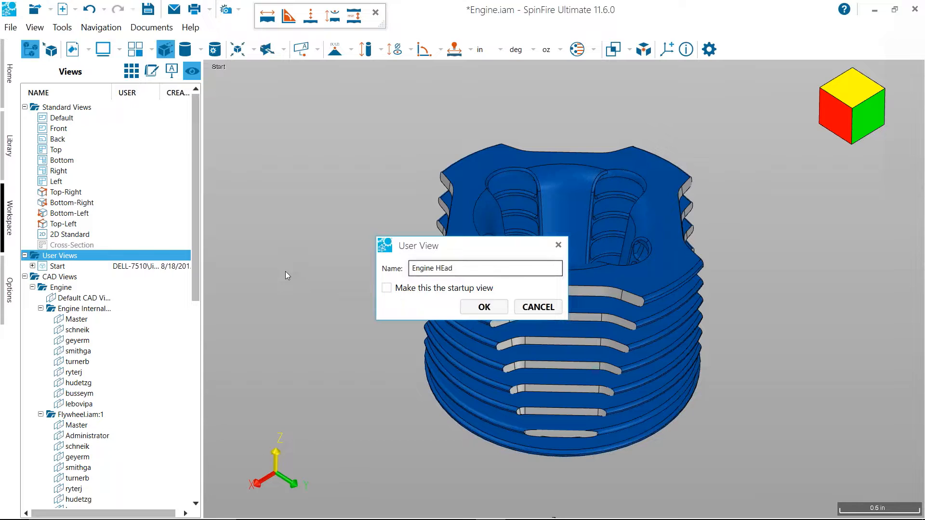
{"action": "key", "text": "BackSpace"}
{"action": "type", "text": "ead"}
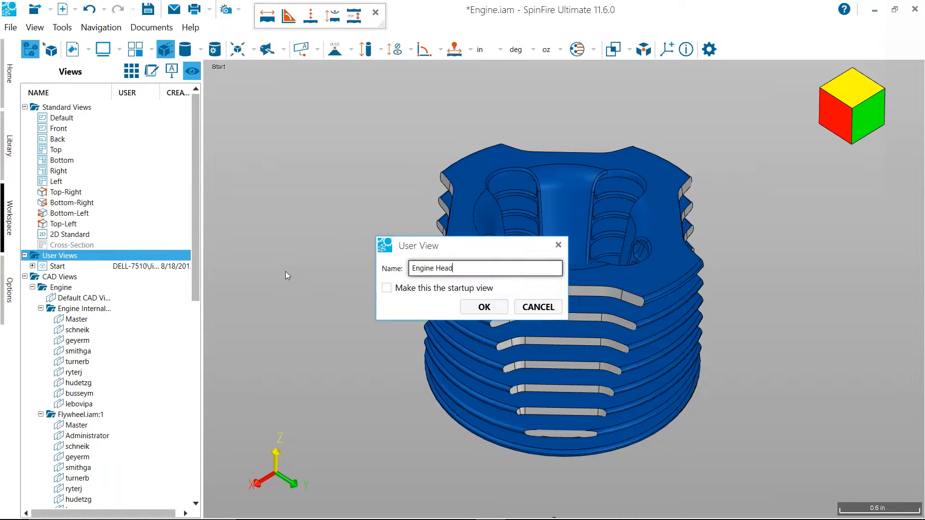
{"action": "key", "text": "Return"}
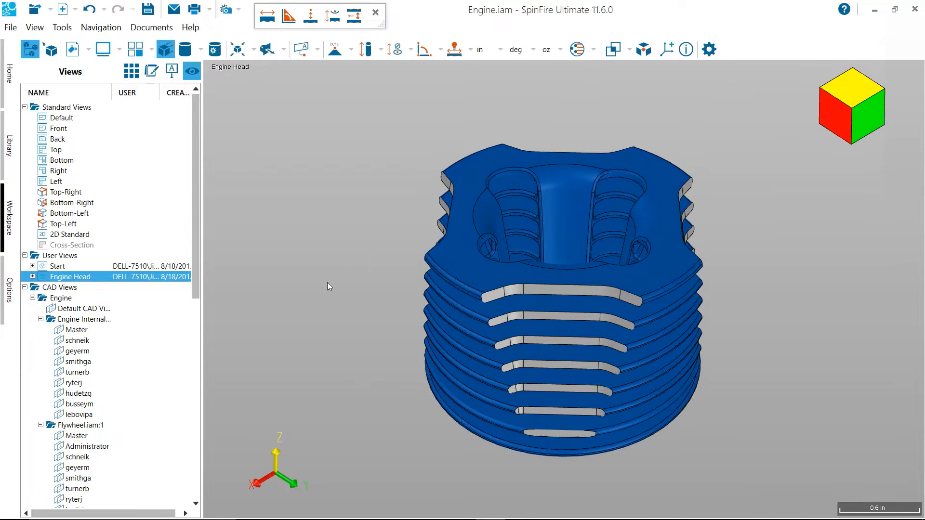
Calculate the minimum bounding box of the engine head and keep its dimensions as a markup in the Engine Head view
{"action": "left_click_drag", "start_coordinate": [328, 283], "coordinate": [327, 286]}
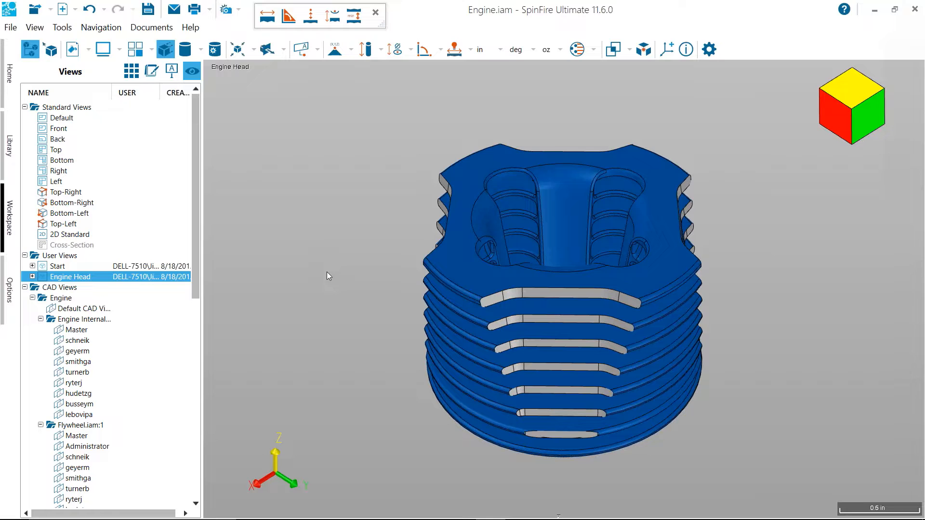
{"action": "left_click", "coordinate": [487, 158]}
{"action": "right_click", "coordinate": [487, 158]}
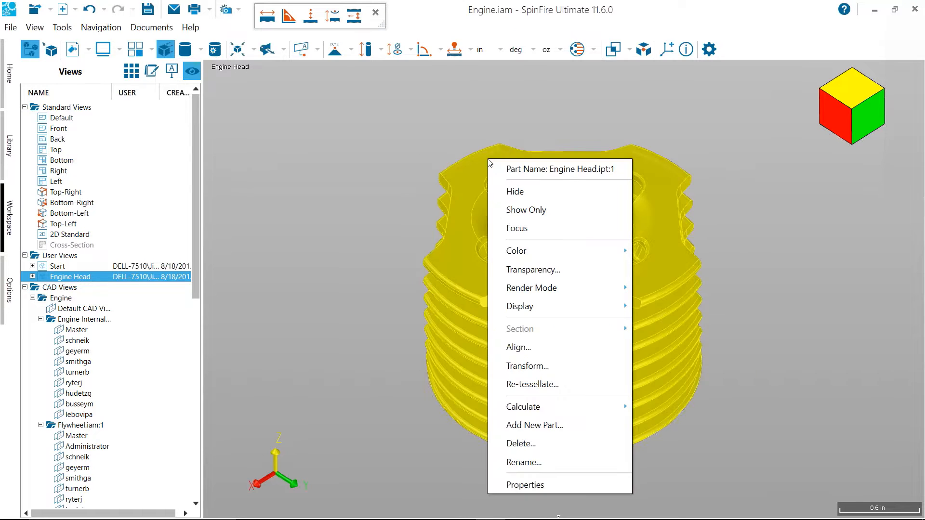
{"action": "mouse_move", "coordinate": [524, 408]}
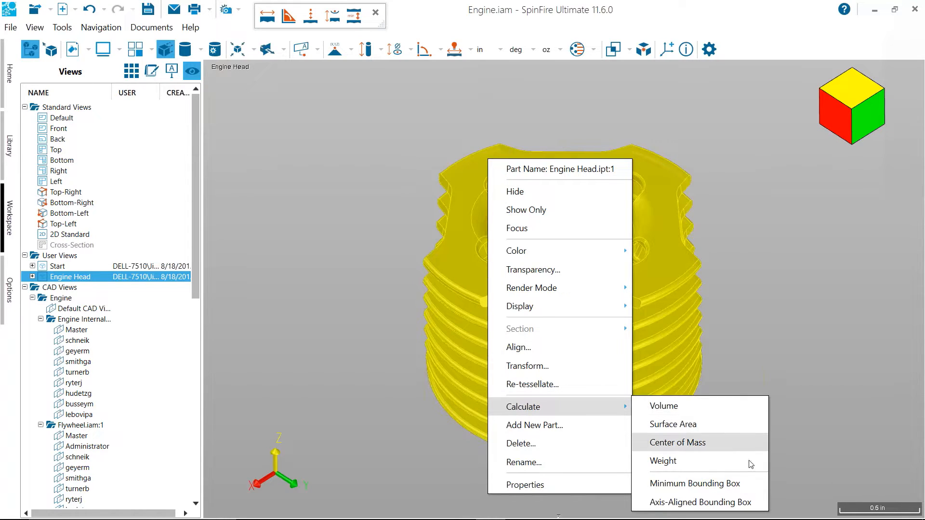
{"action": "left_click", "coordinate": [747, 482]}
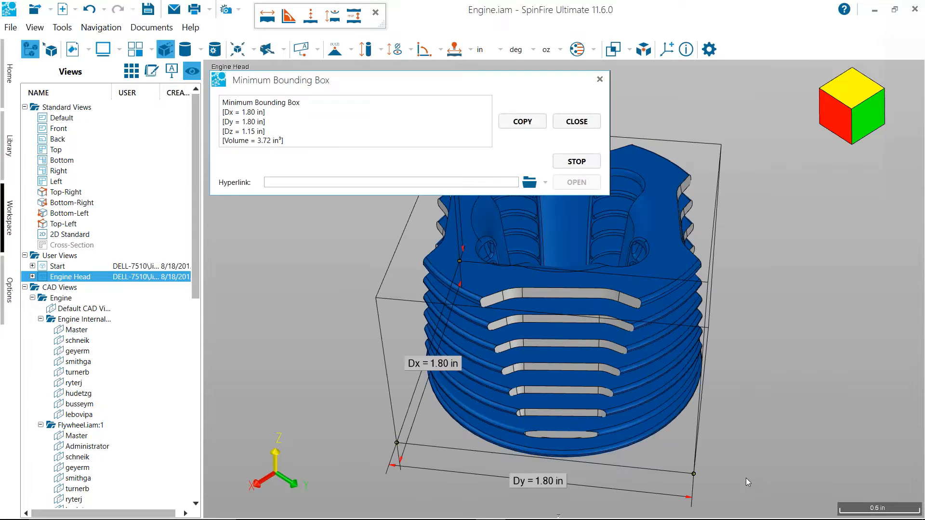
{"action": "left_click", "coordinate": [577, 121]}
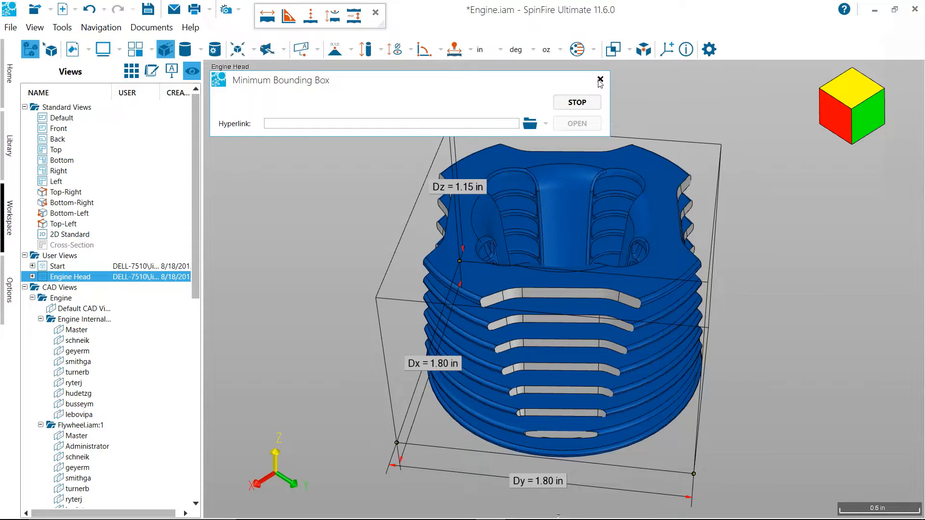
{"action": "left_click", "coordinate": [600, 79]}
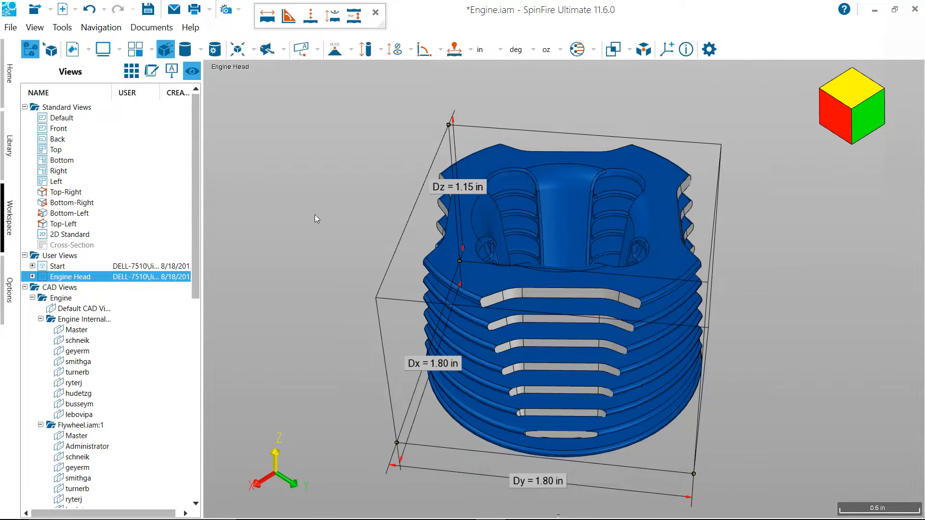
Expand the markups stored in the Engine Head view, and compare the Start view with the Engine Head view
{"action": "left_click", "coordinate": [32, 277]}
{"action": "left_click", "coordinate": [41, 308]}
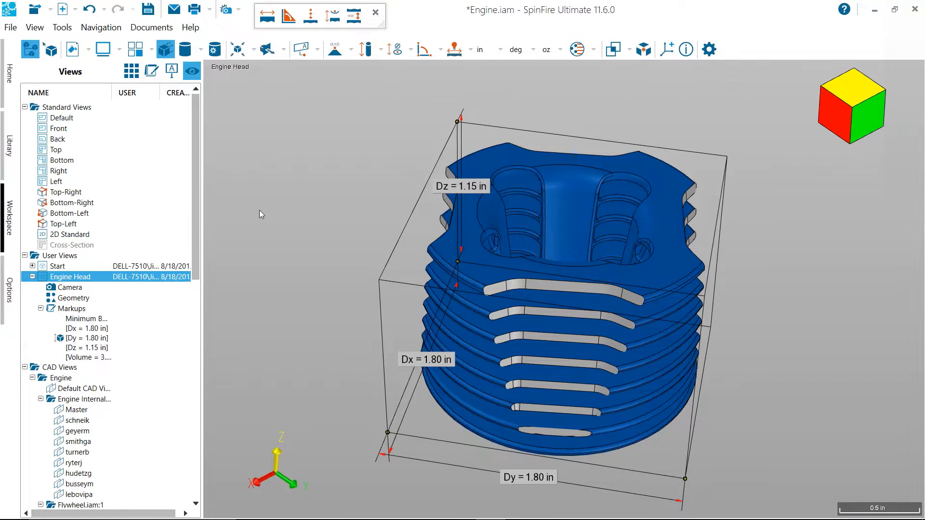
{"action": "left_click", "coordinate": [70, 266]}
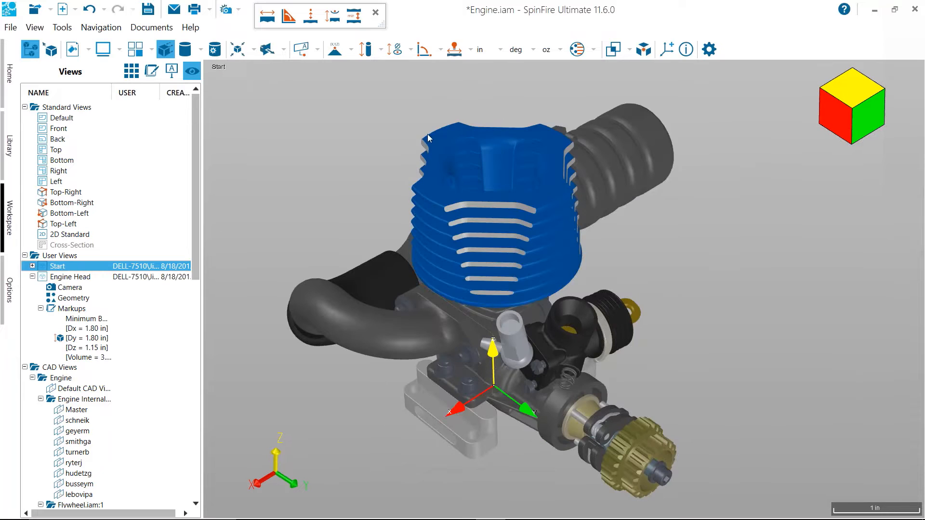
{"action": "left_click", "coordinate": [70, 278]}
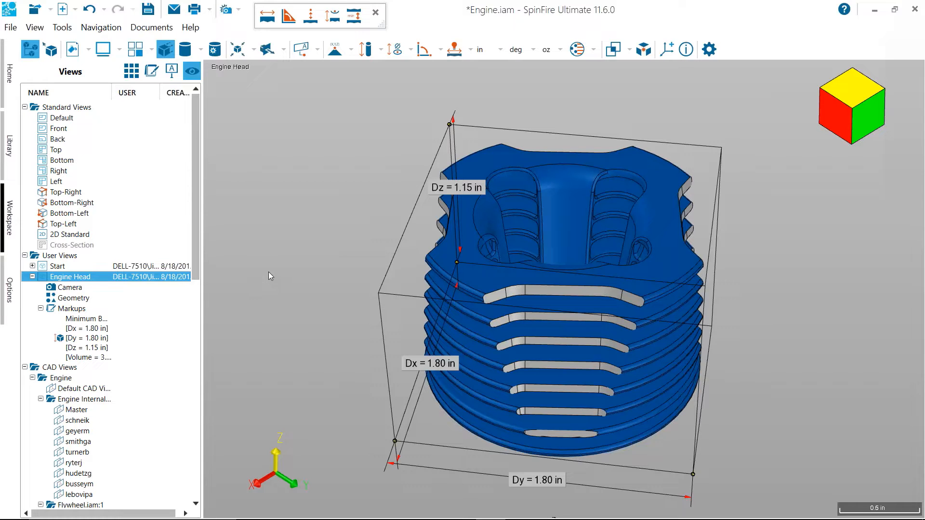
{"action": "mouse_move", "coordinate": [300, 247]}
{"action": "left_mouse_down"}
{"action": "mouse_move", "coordinate": [297, 233]}
{"action": "mouse_move", "coordinate": [289, 239]}
{"action": "left_mouse_up"}
{"action": "scroll", "coordinate": [303, 241], "scroll_direction": "down", "scroll_amount": 3}
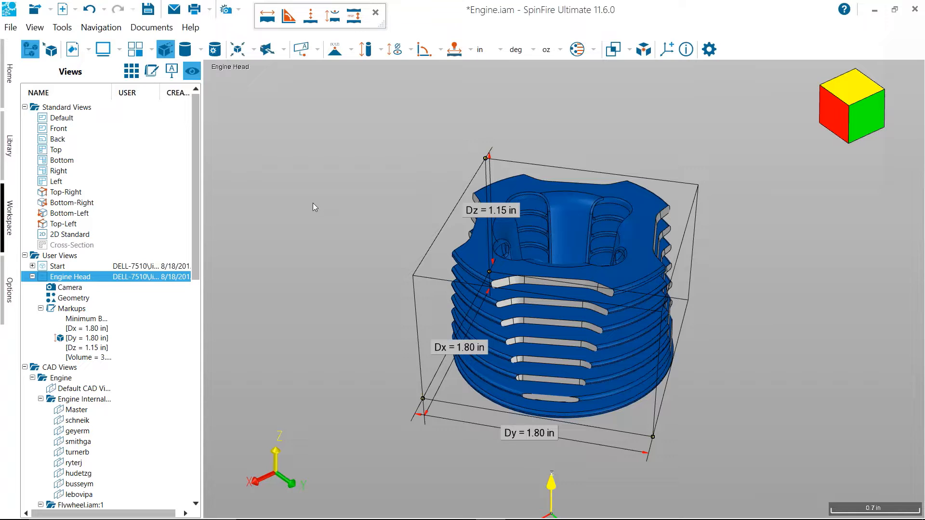
{"action": "left_click_drag", "start_coordinate": [328, 223], "coordinate": [332, 222]}
Activate the Start view and place a 2D note reading "Select to see Dimensions" in the empty area above the model
{"action": "left_click", "coordinate": [65, 256]}
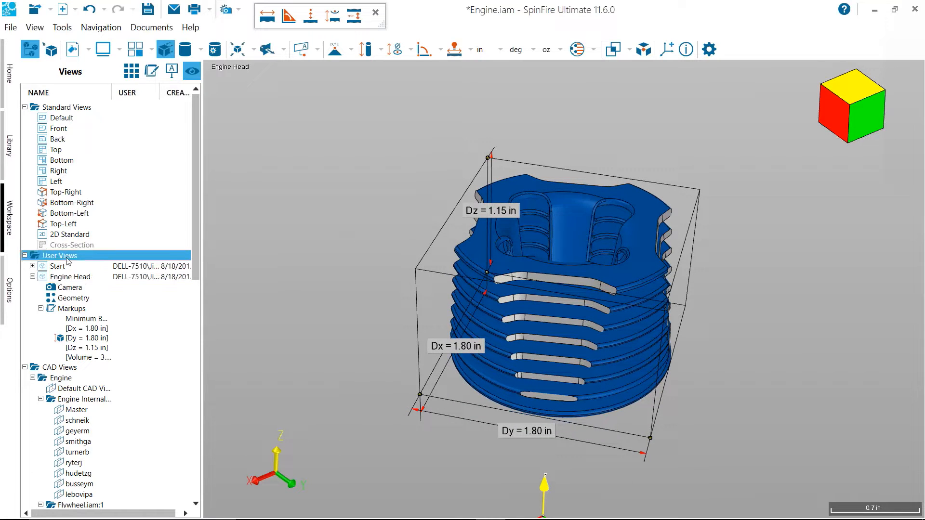
{"action": "left_click", "coordinate": [117, 265]}
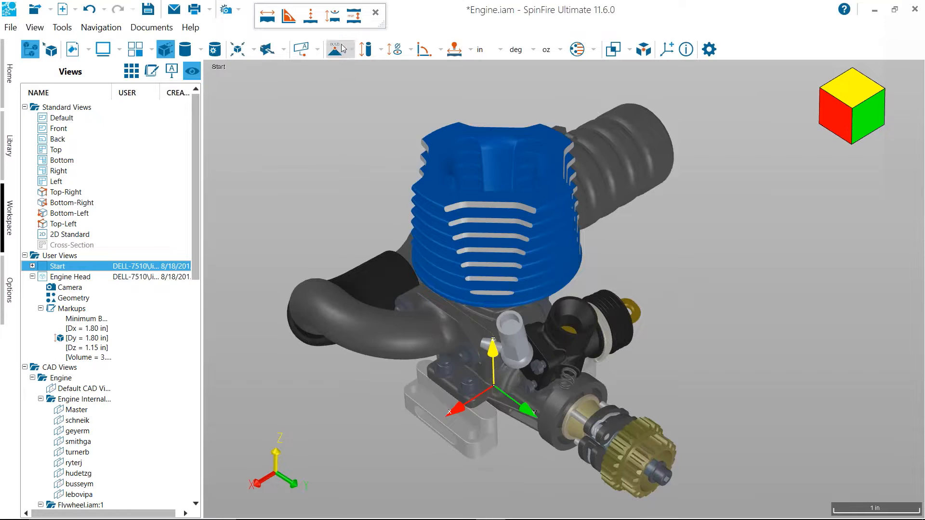
{"action": "left_click", "coordinate": [352, 50]}
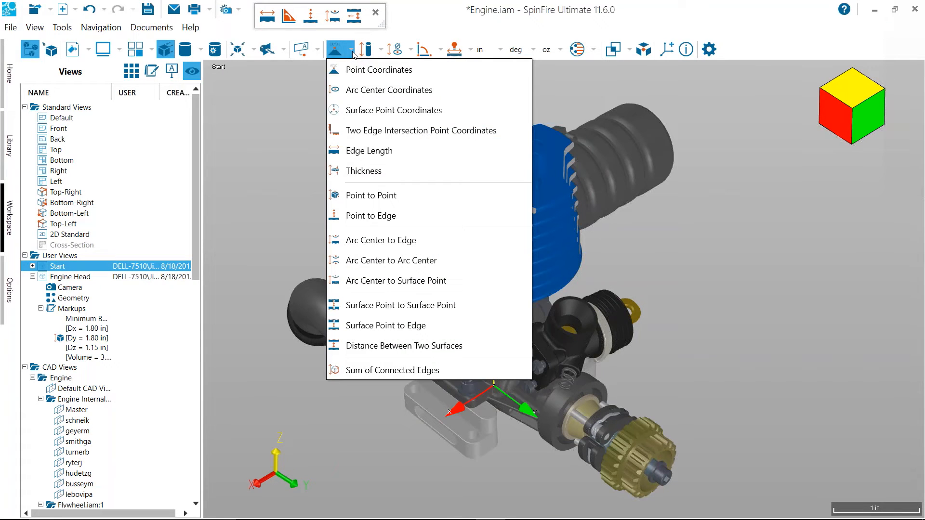
{"action": "left_click", "coordinate": [318, 52]}
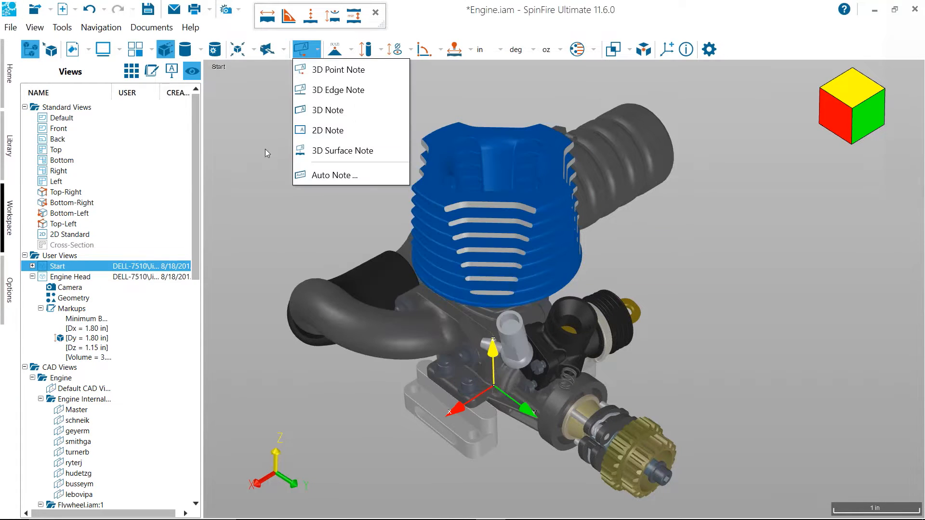
{"action": "left_click", "coordinate": [354, 132]}
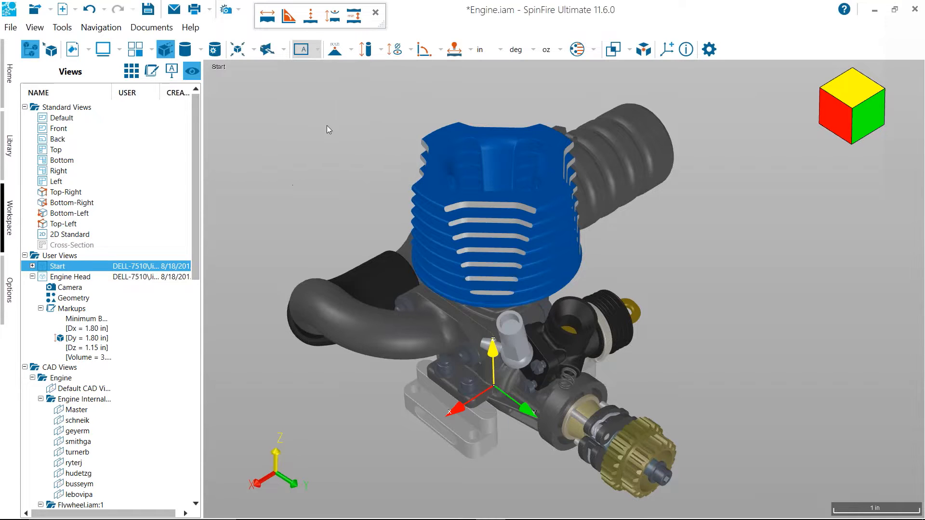
{"action": "left_click", "coordinate": [244, 92]}
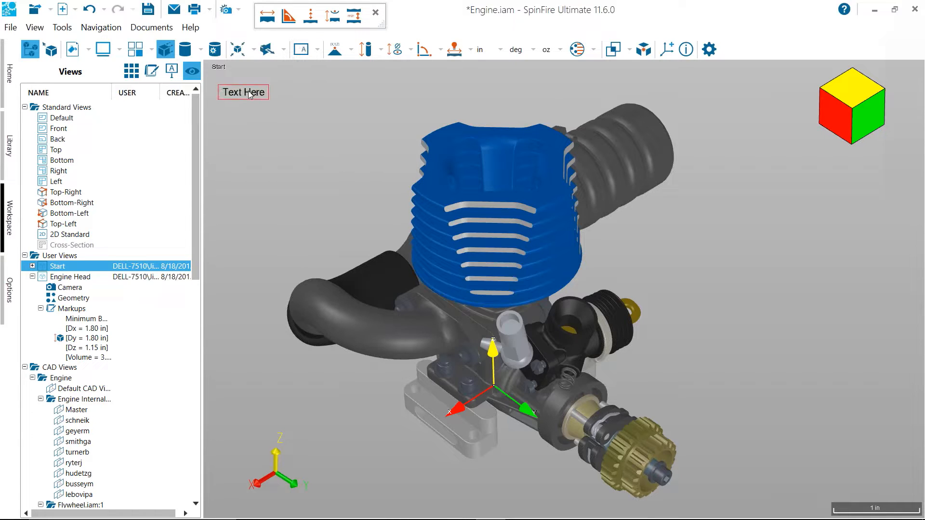
{"action": "type", "text": "Select to see Di"}
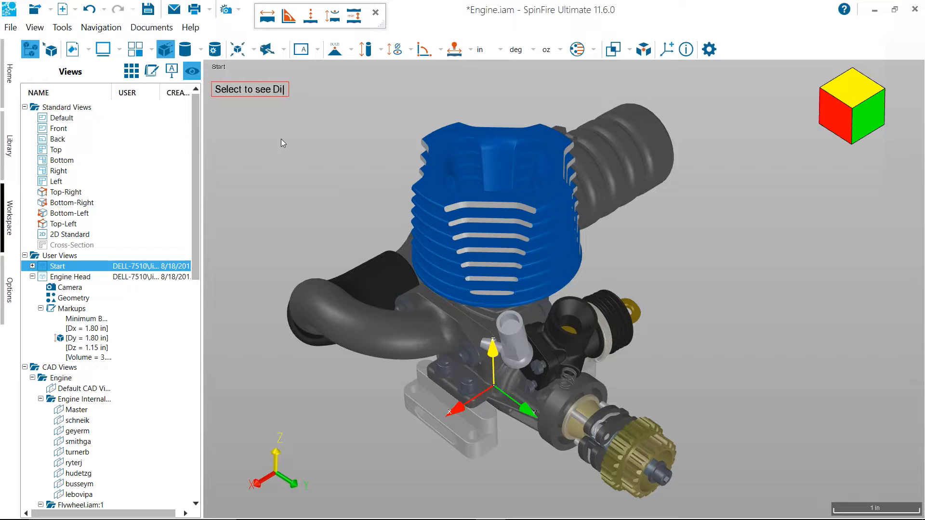
{"action": "type", "text": "mensions"}
{"action": "key", "text": "Return"}
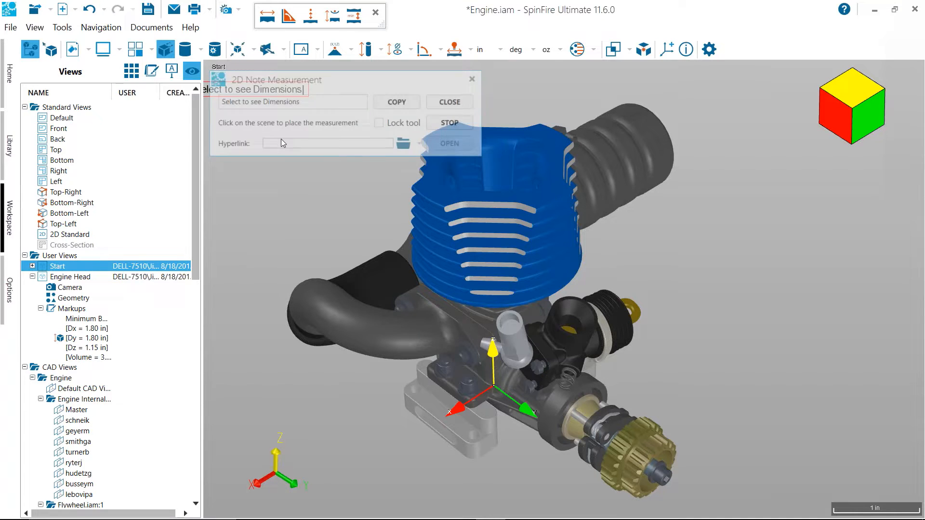
{"action": "left_click", "coordinate": [455, 104]}
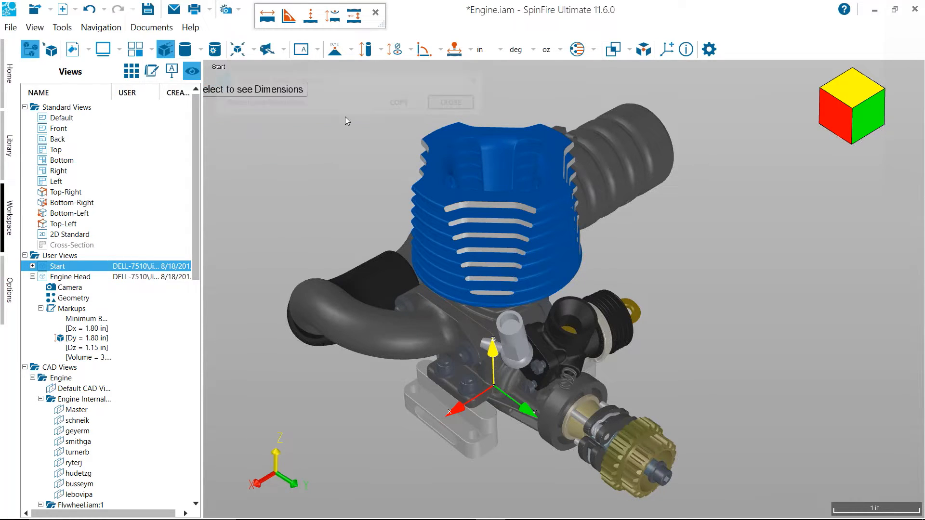
Hyperlink the "Select to see Dimensions" note to the Engine Head user view and move the note fully into the scene
{"action": "right_click", "coordinate": [288, 92]}
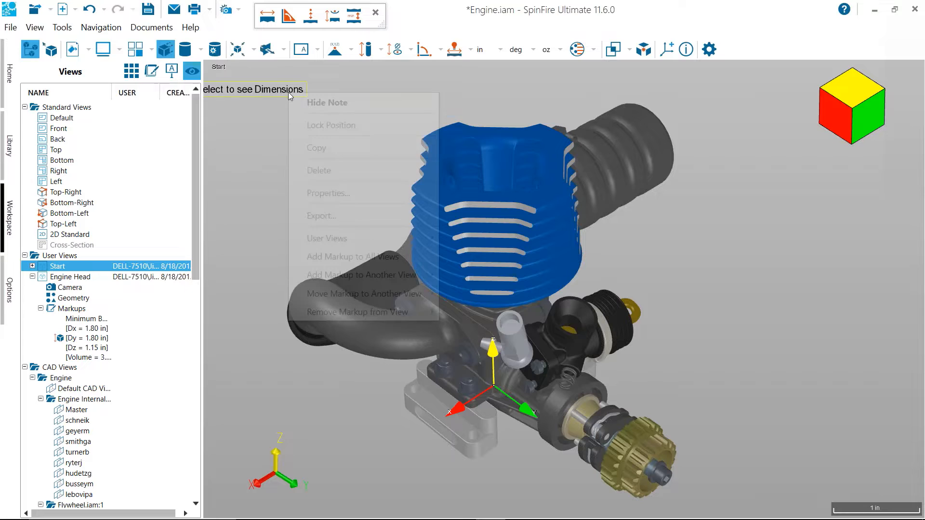
{"action": "left_click", "coordinate": [371, 194]}
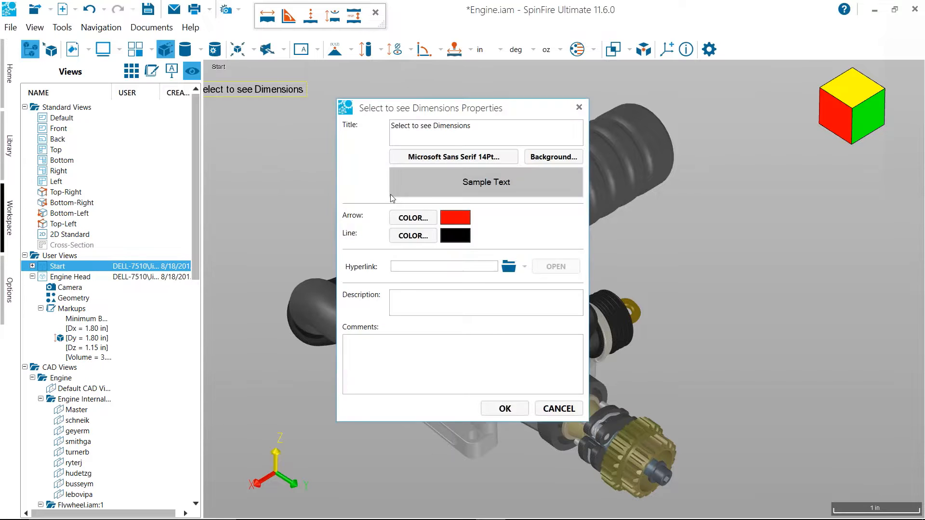
{"action": "left_click", "coordinate": [525, 270]}
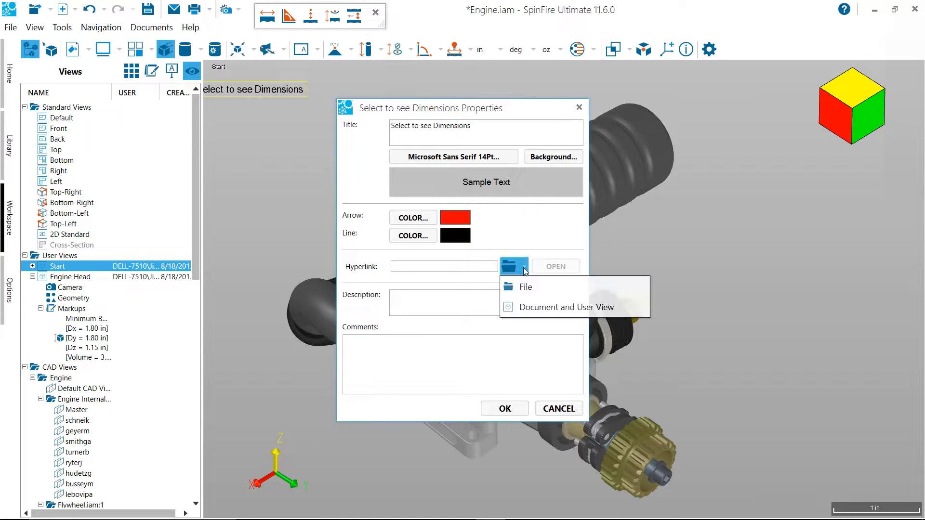
{"action": "left_click", "coordinate": [530, 307]}
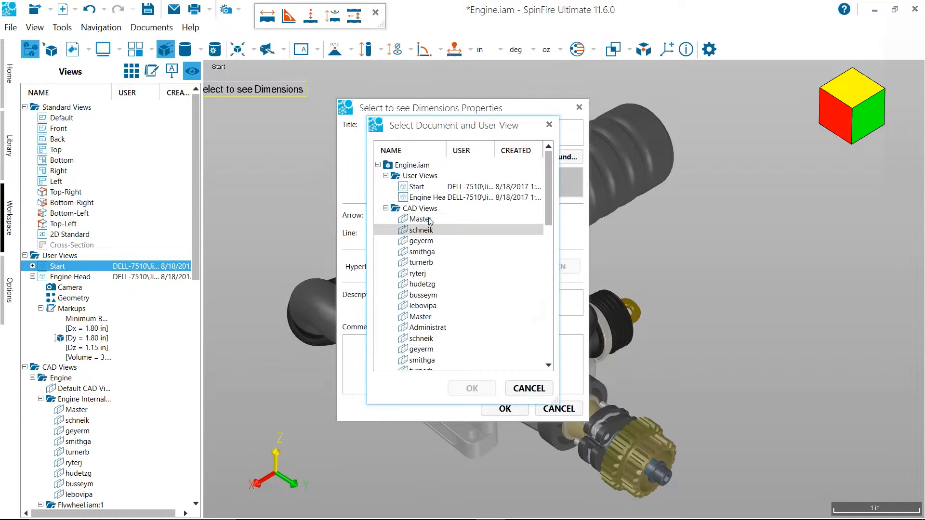
{"action": "left_click", "coordinate": [413, 200]}
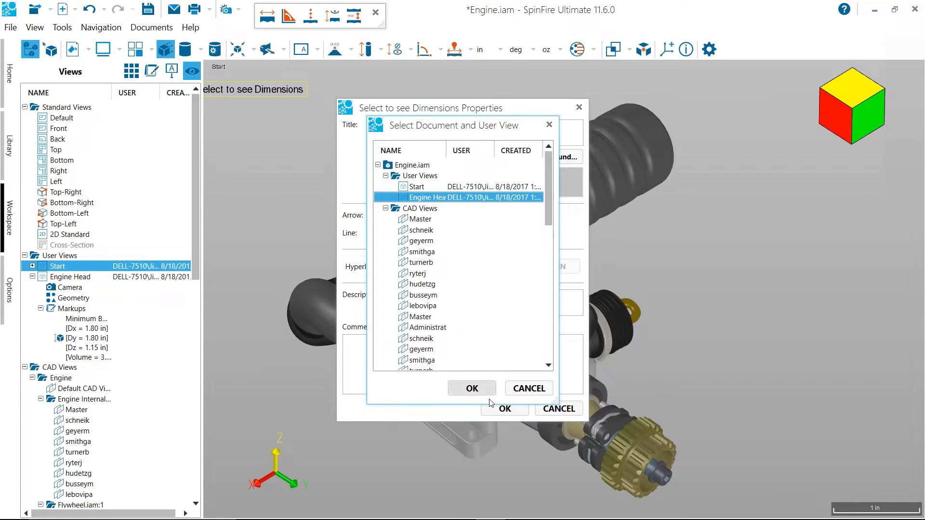
{"action": "left_click", "coordinate": [472, 388]}
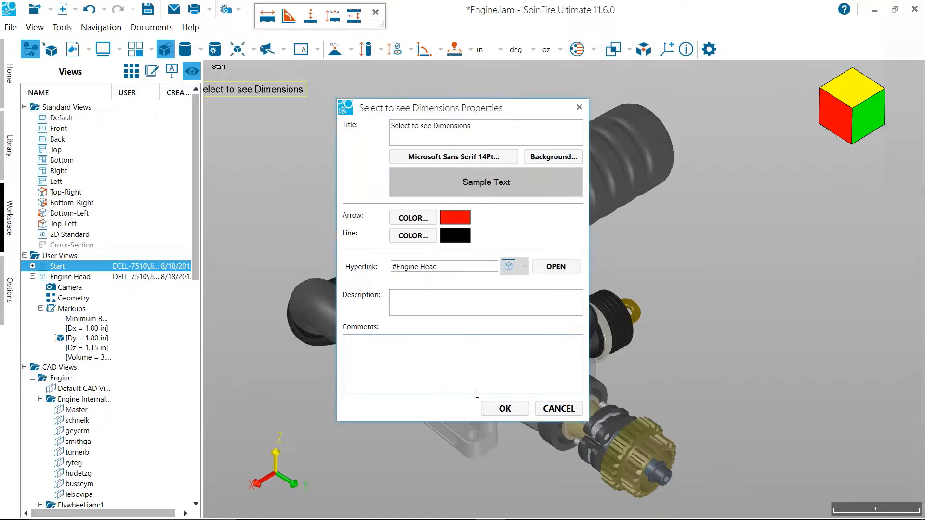
{"action": "left_click", "coordinate": [505, 409]}
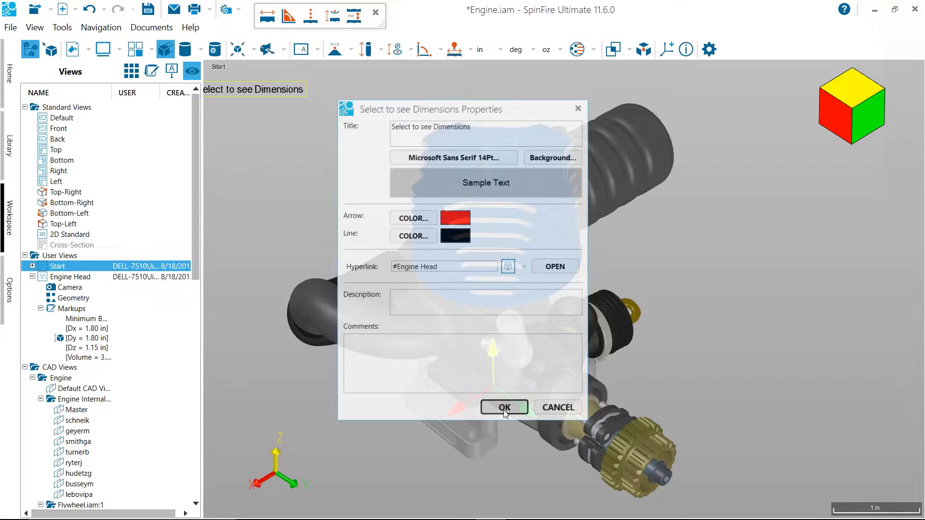
{"action": "left_click_drag", "start_coordinate": [249, 96], "coordinate": [298, 97]}
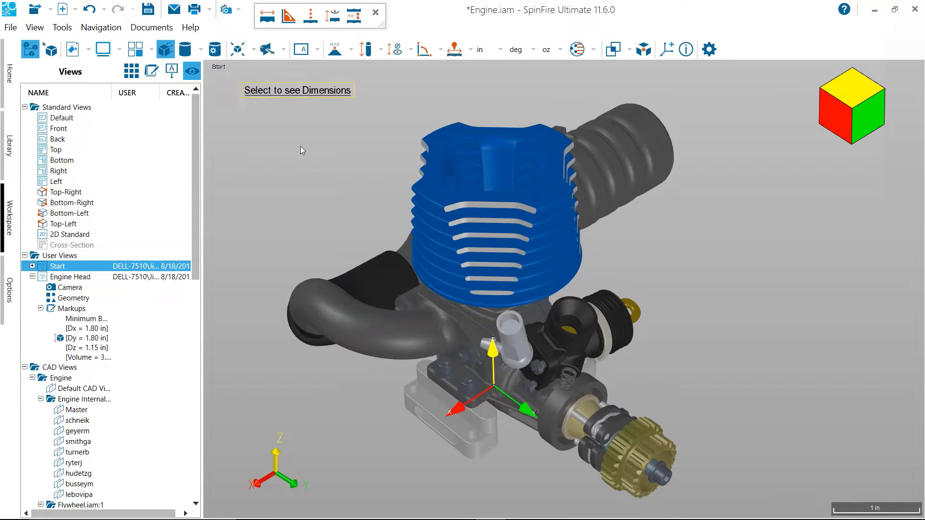
Follow the note's link to the Engine Head view and add a 2D note reading "Select to see Start View"
{"action": "left_click", "coordinate": [291, 95]}
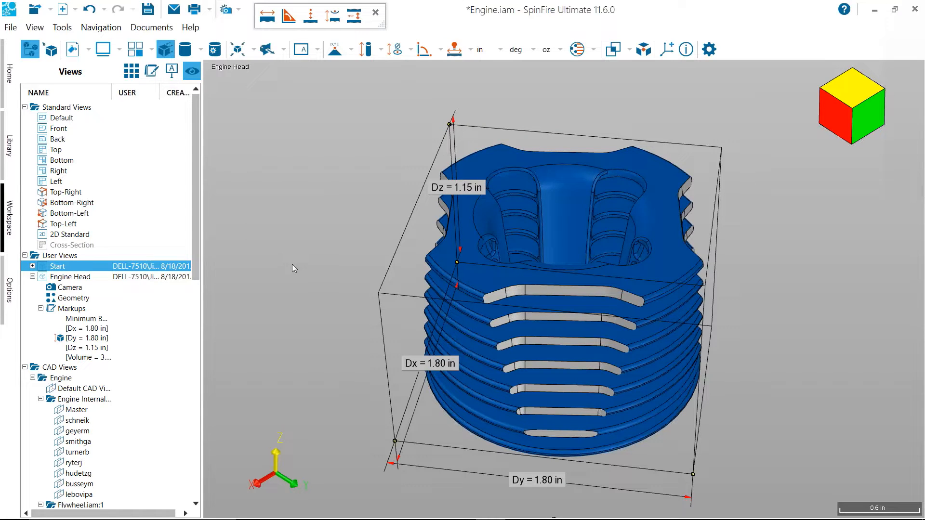
{"action": "left_click", "coordinate": [301, 50]}
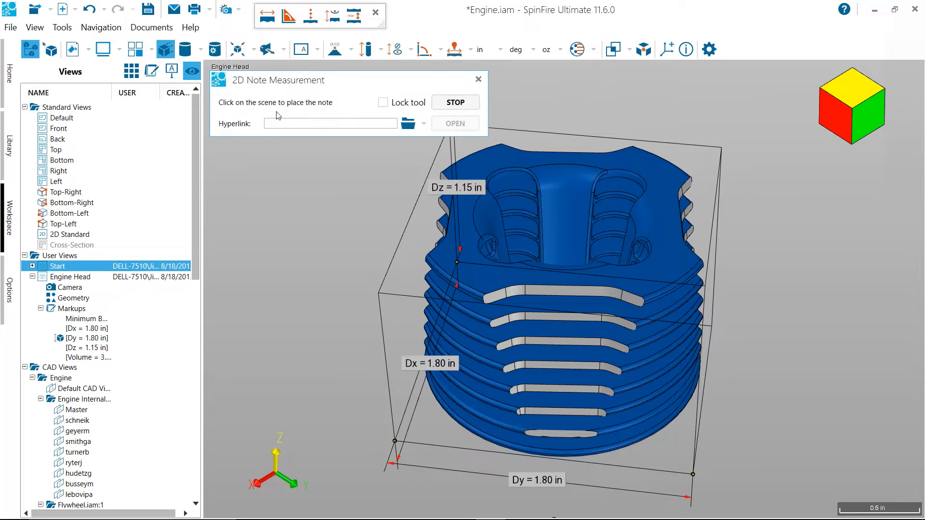
{"action": "left_click_drag", "start_coordinate": [276, 82], "coordinate": [402, 86]}
{"action": "left_click", "coordinate": [245, 97]}
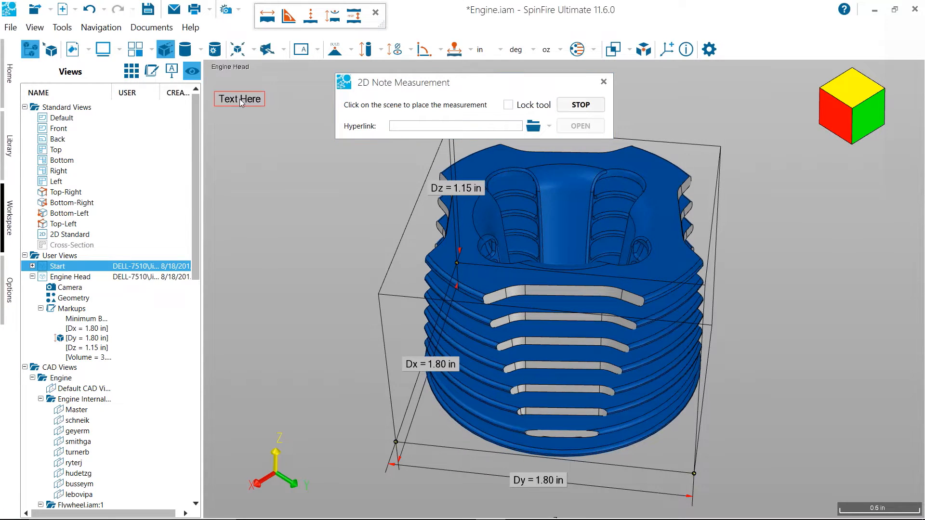
{"action": "type", "text": "Select to see Start View"}
Hyperlink the "Select to see Start View" note to the Start user view and move the note fully into the scene
{"action": "left_click", "coordinate": [547, 126]}
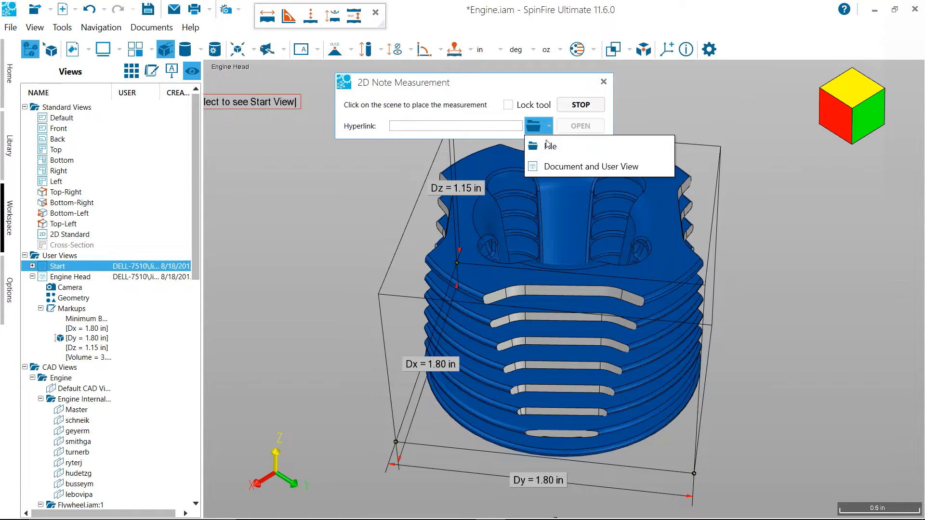
{"action": "left_click", "coordinate": [548, 166]}
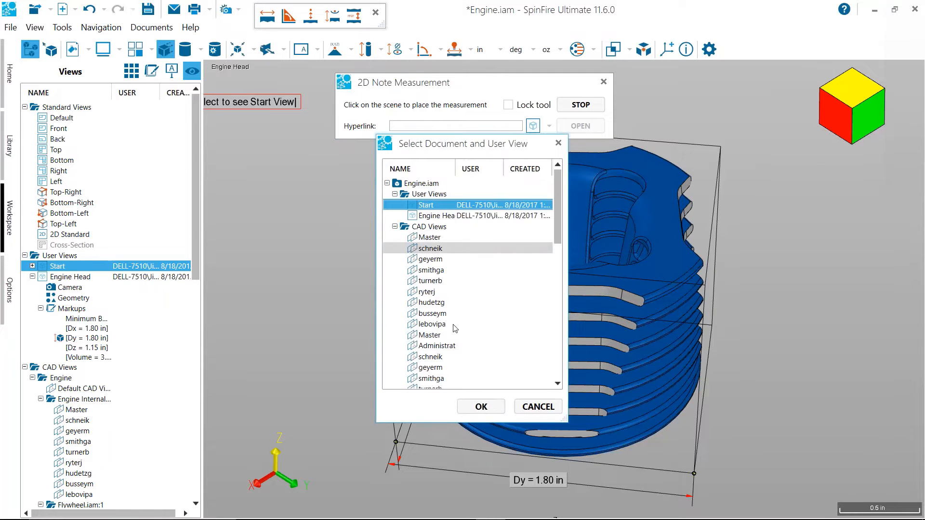
{"action": "left_click", "coordinate": [461, 403]}
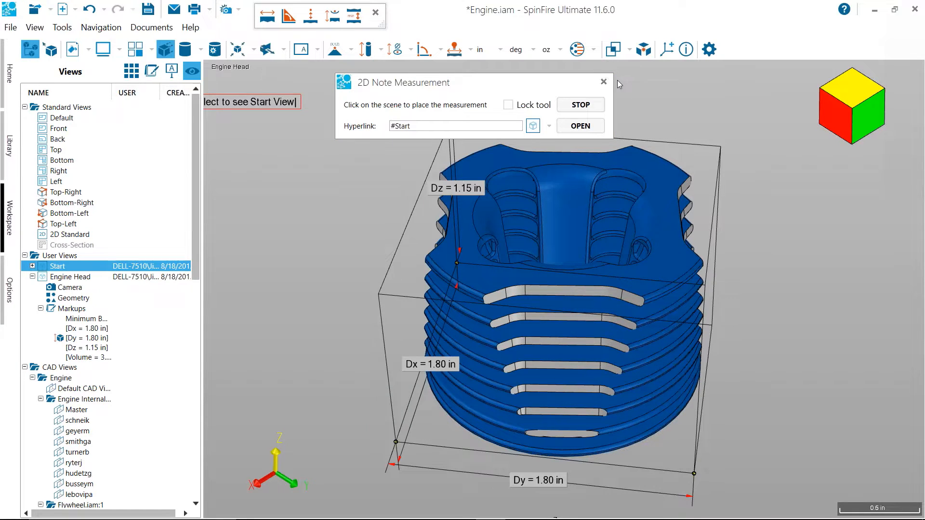
{"action": "left_click", "coordinate": [603, 81]}
{"action": "left_click_drag", "start_coordinate": [231, 105], "coordinate": [265, 104]}
Test both note links by switching back and forth between the Start and Engine Head views
{"action": "left_click", "coordinate": [263, 104]}
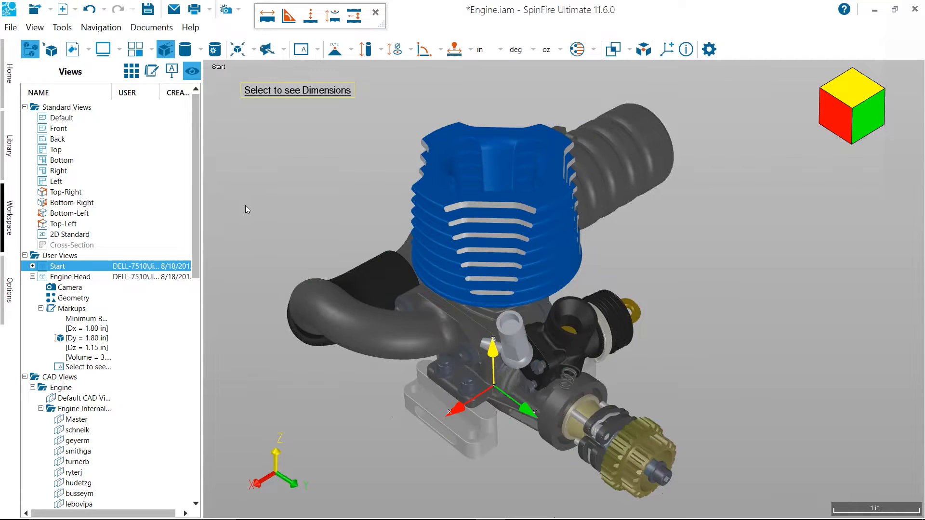
{"action": "left_click", "coordinate": [262, 100]}
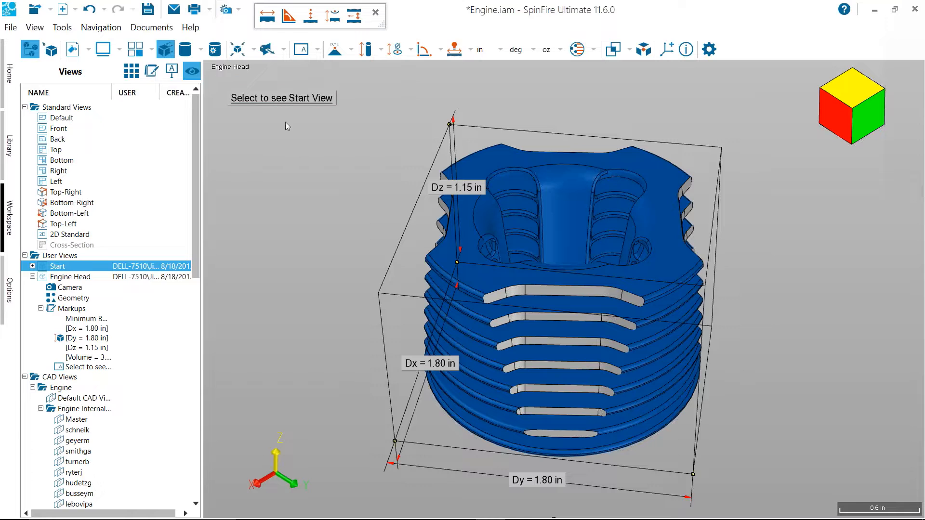
{"action": "left_click", "coordinate": [272, 99]}
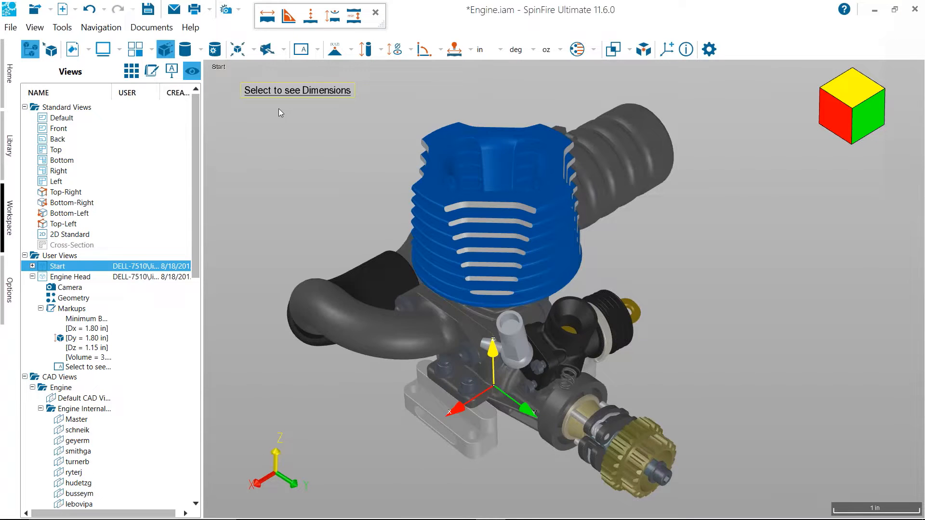
Attach a 3D surface note reading "Selet to see the Help site" to the blue engine head in the Start view
{"action": "left_click_drag", "start_coordinate": [360, 134], "coordinate": [398, 148]}
{"action": "left_click", "coordinate": [318, 49]}
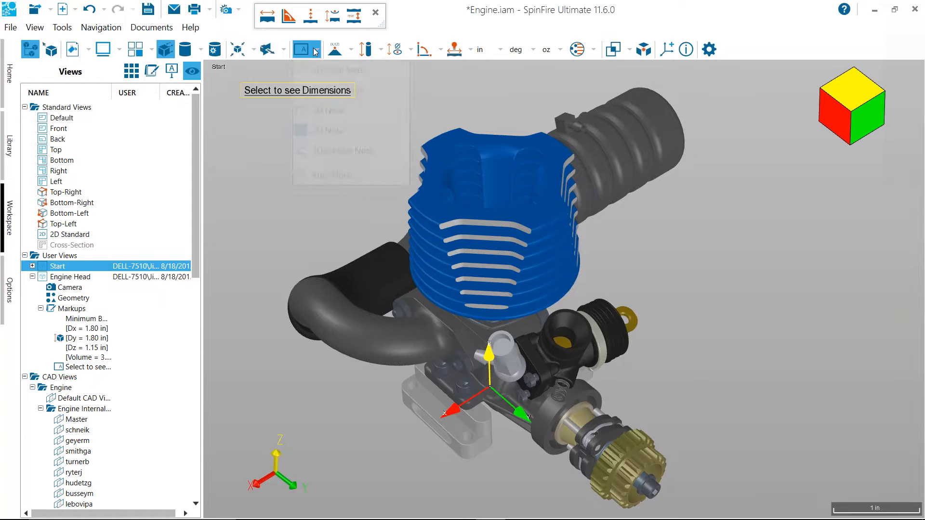
{"action": "left_click", "coordinate": [357, 151]}
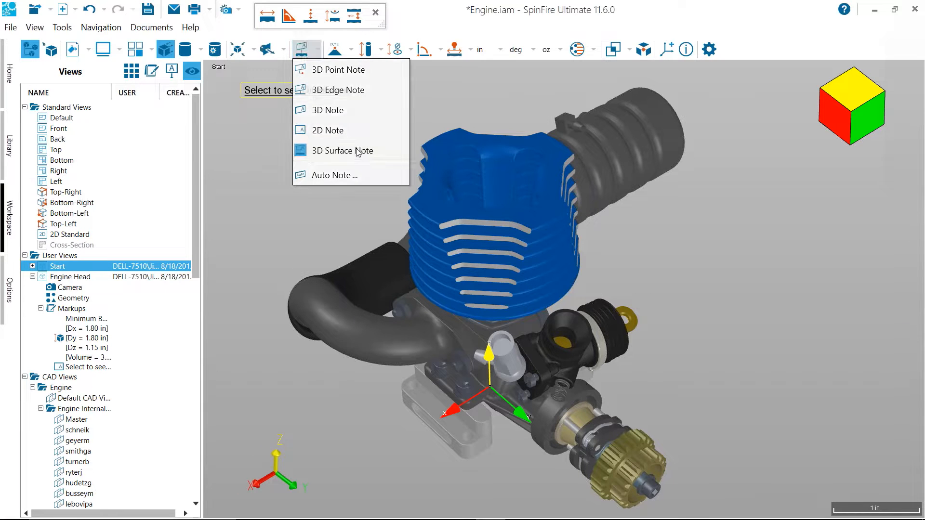
{"action": "left_click", "coordinate": [534, 224]}
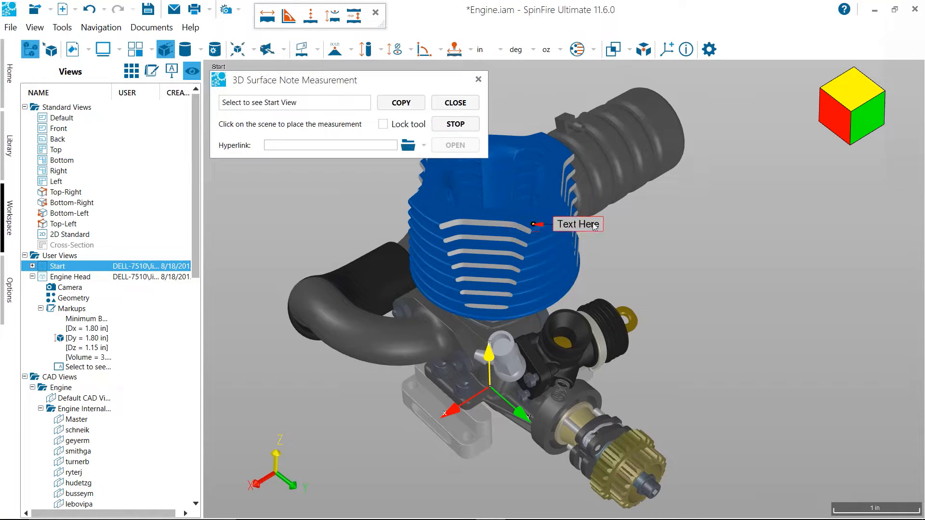
{"action": "type", "text": "Select to see the Help site"}
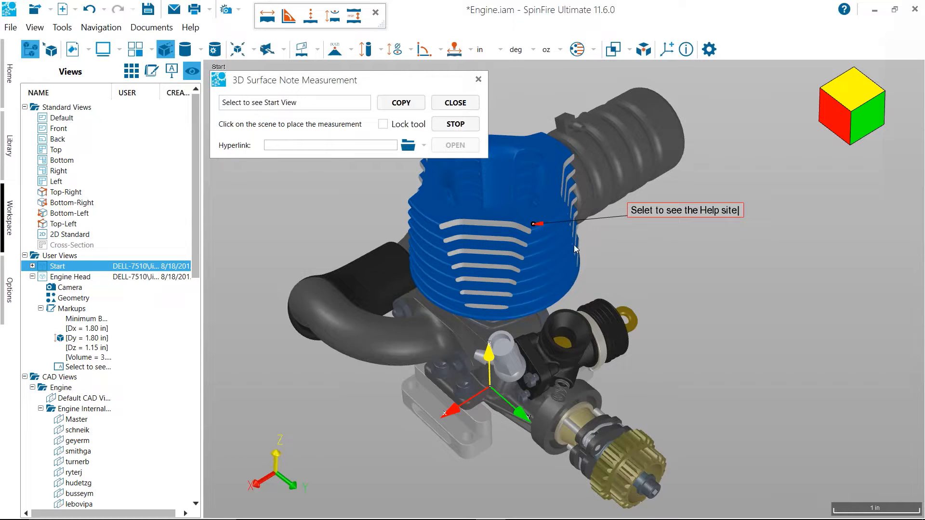
{"action": "left_click", "coordinate": [360, 147]}
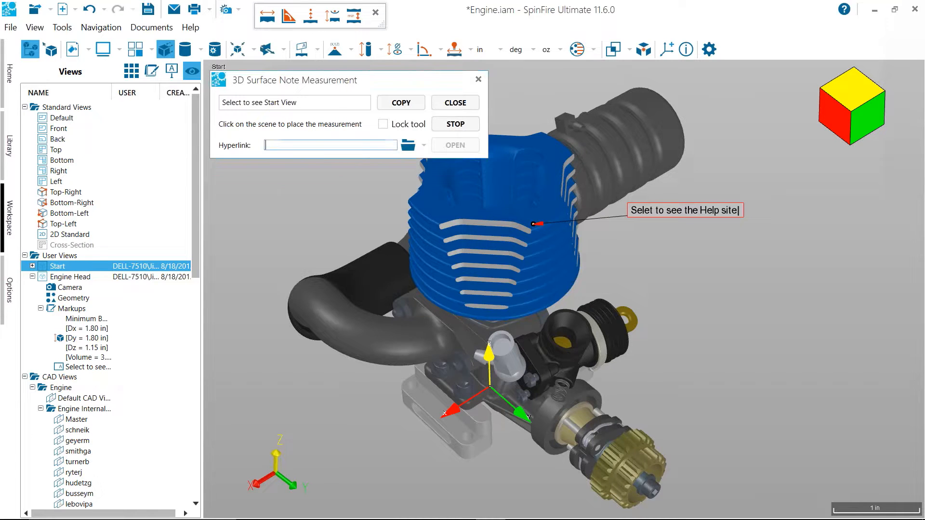
{"action": "type", "text": "http://help.actify.com"}
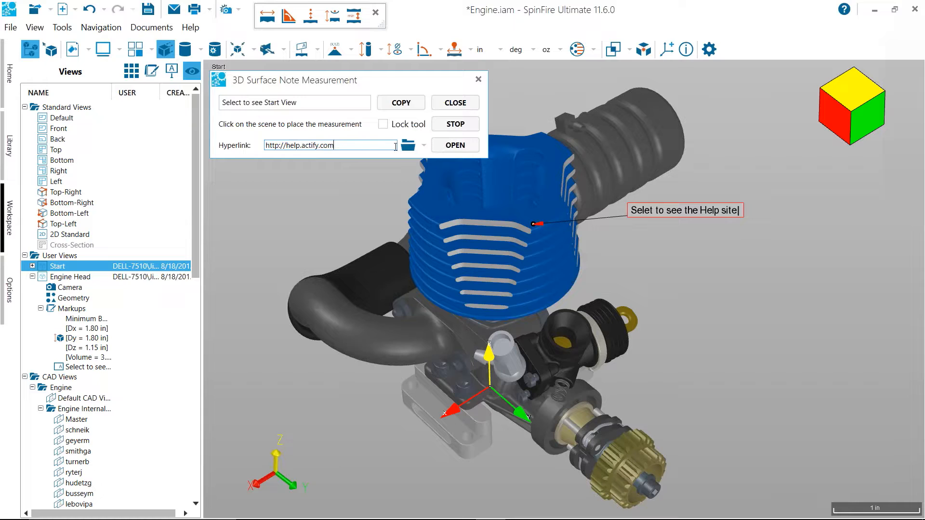
{"action": "left_click", "coordinate": [456, 146]}
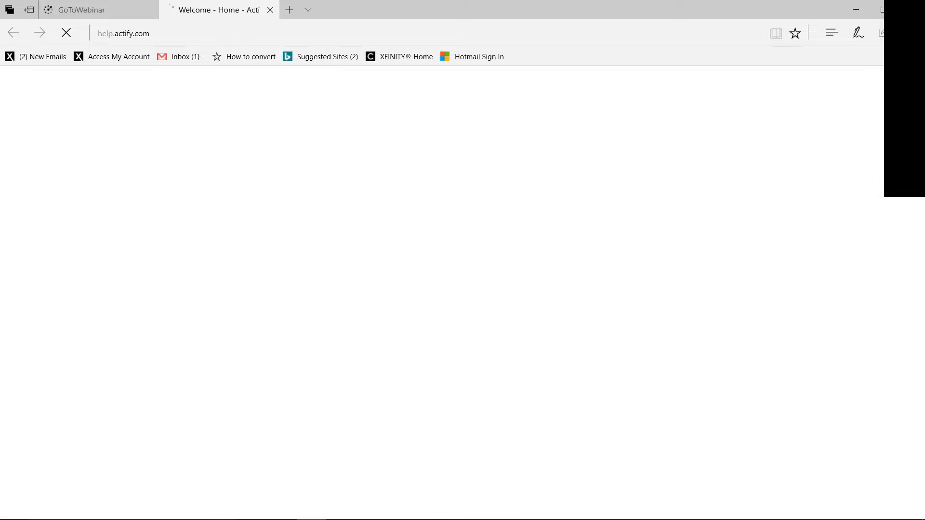
{"action": "mouse_move", "coordinate": [470, 516]}
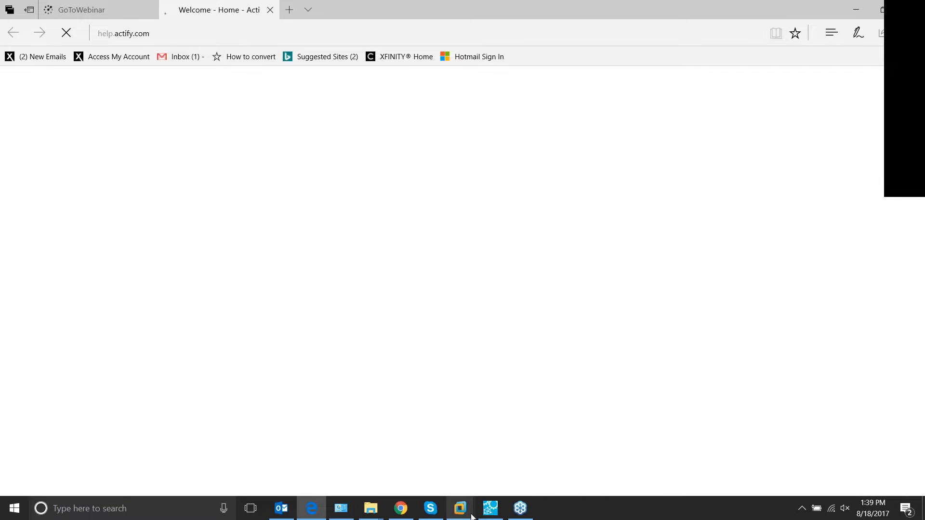
{"action": "left_click", "coordinate": [489, 510]}
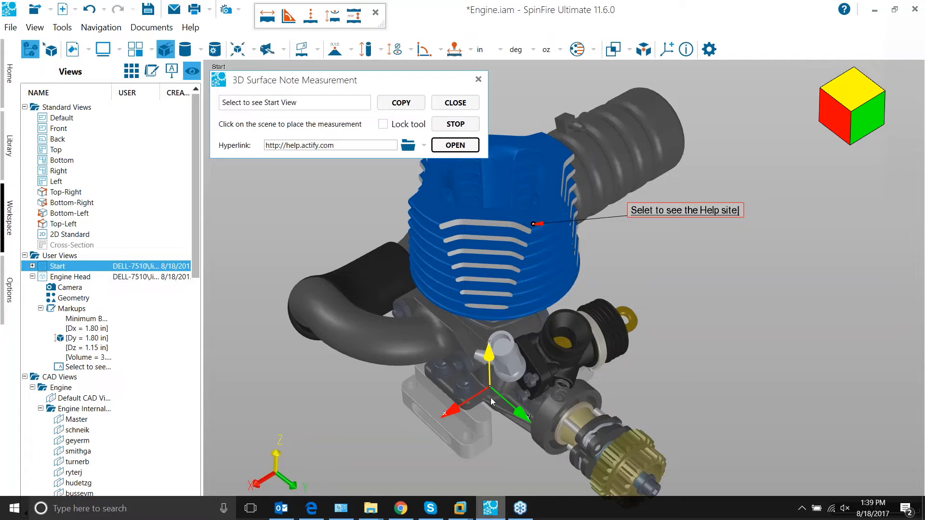
{"action": "left_click", "coordinate": [479, 79]}
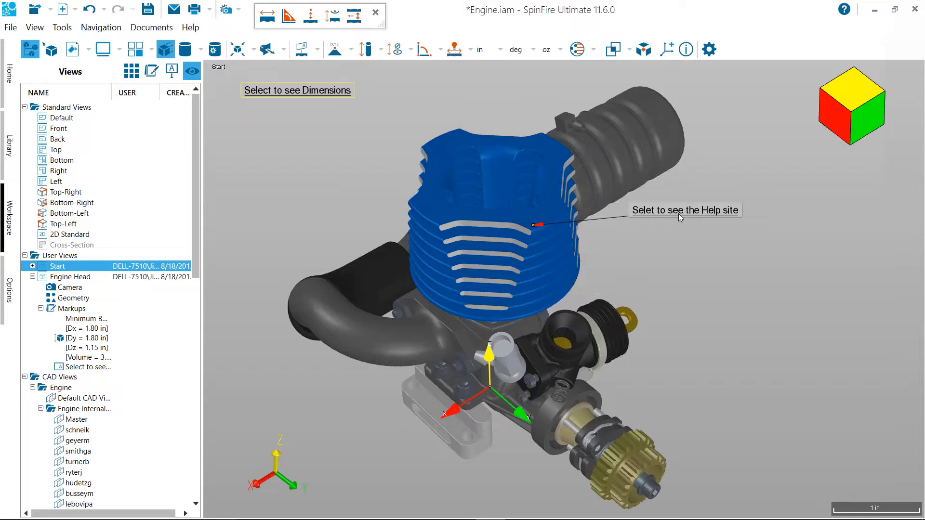
{"action": "left_click_drag", "start_coordinate": [664, 217], "coordinate": [667, 223]}
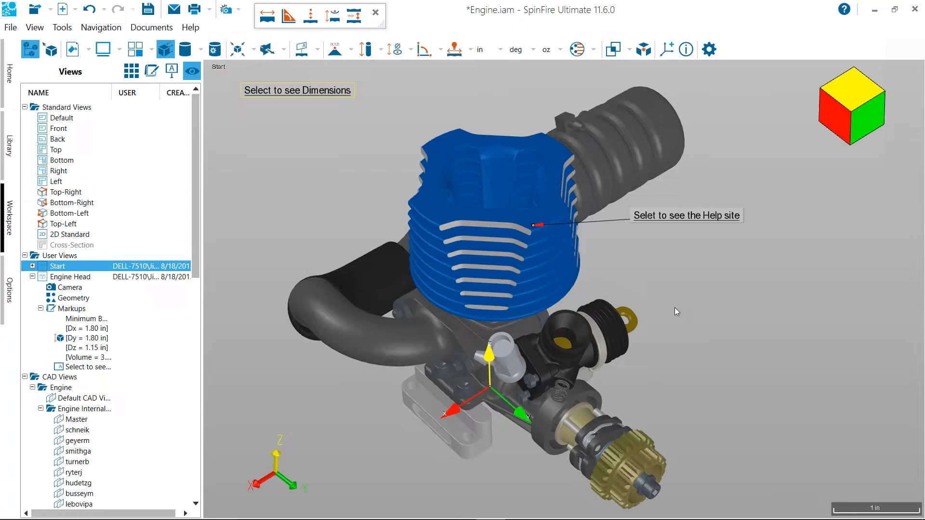
{"action": "left_click_drag", "start_coordinate": [667, 308], "coordinate": [663, 293]}
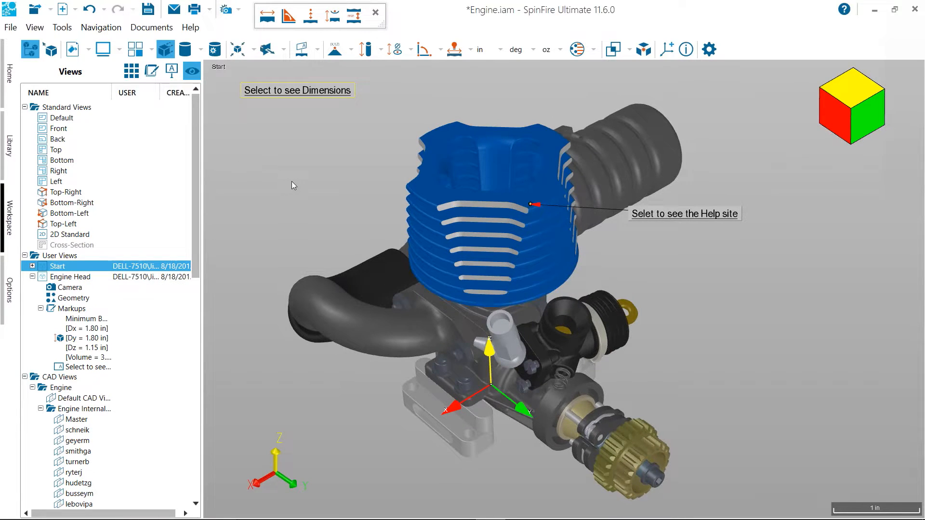
{"action": "left_click", "coordinate": [69, 258]}
{"action": "left_click", "coordinate": [71, 265]}
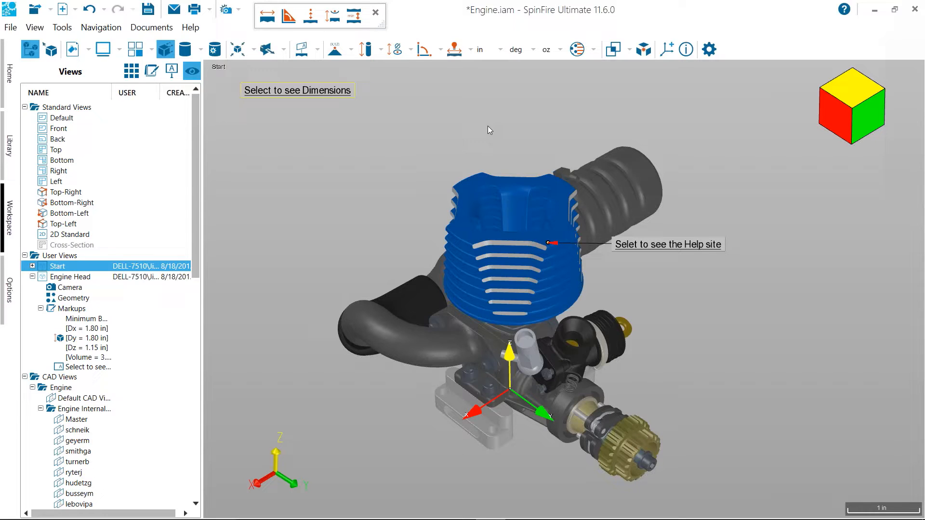
Start an exploded assembly of all parts and preview the spherical type and the radial type about the X-Axis and Z-Axis
{"action": "left_click", "coordinate": [644, 50]}
{"action": "left_click_drag", "start_coordinate": [476, 141], "coordinate": [182, 59]}
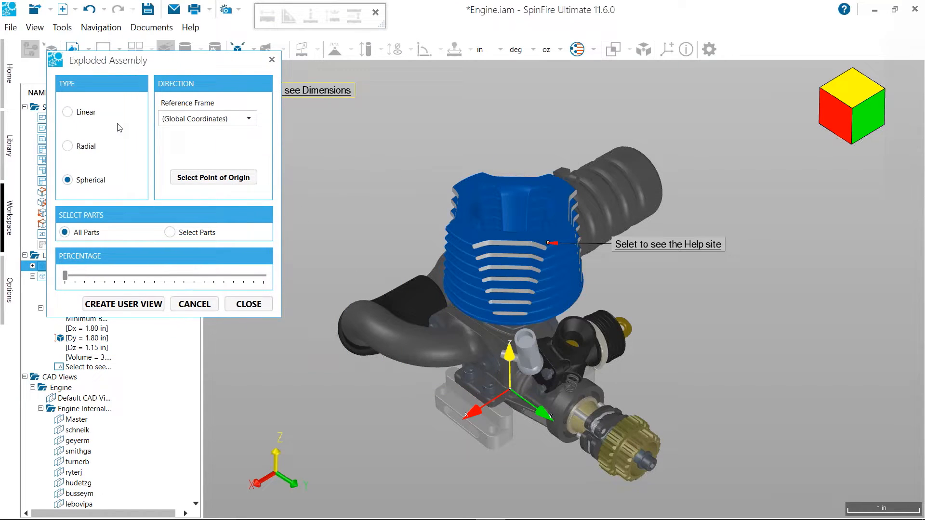
{"action": "mouse_move", "coordinate": [64, 277]}
{"action": "left_mouse_down"}
{"action": "mouse_move", "coordinate": [159, 274]}
{"action": "mouse_move", "coordinate": [58, 287]}
{"action": "left_mouse_up"}
{"action": "left_click", "coordinate": [86, 147]}
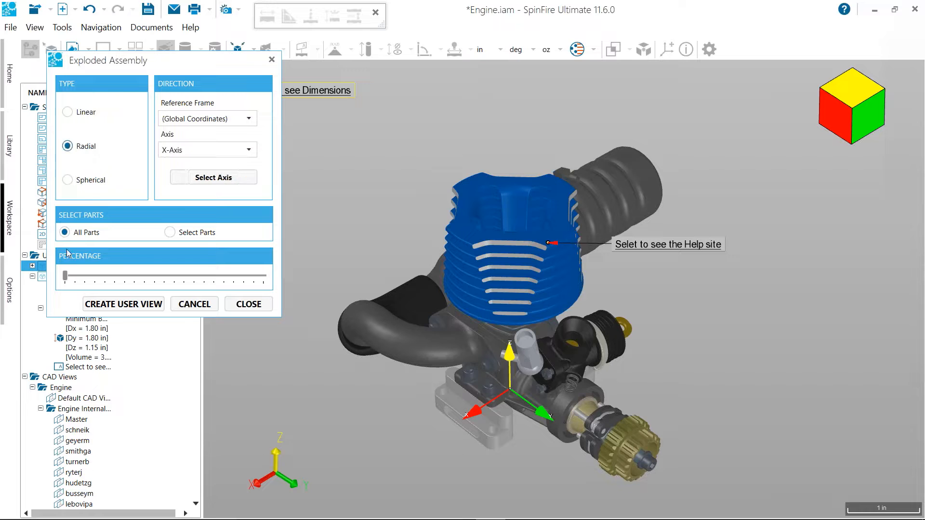
{"action": "left_click_drag", "start_coordinate": [65, 277], "coordinate": [34, 280]}
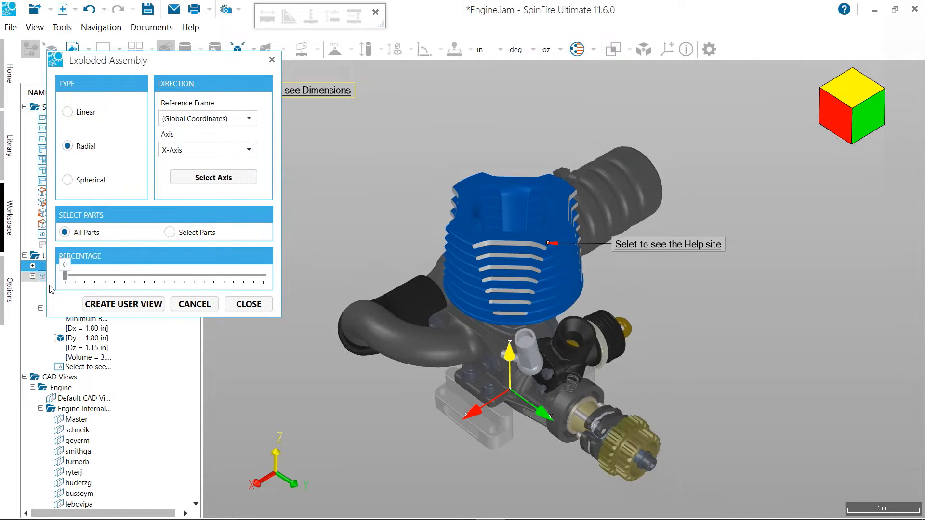
{"action": "left_click", "coordinate": [251, 150]}
{"action": "left_click", "coordinate": [210, 188]}
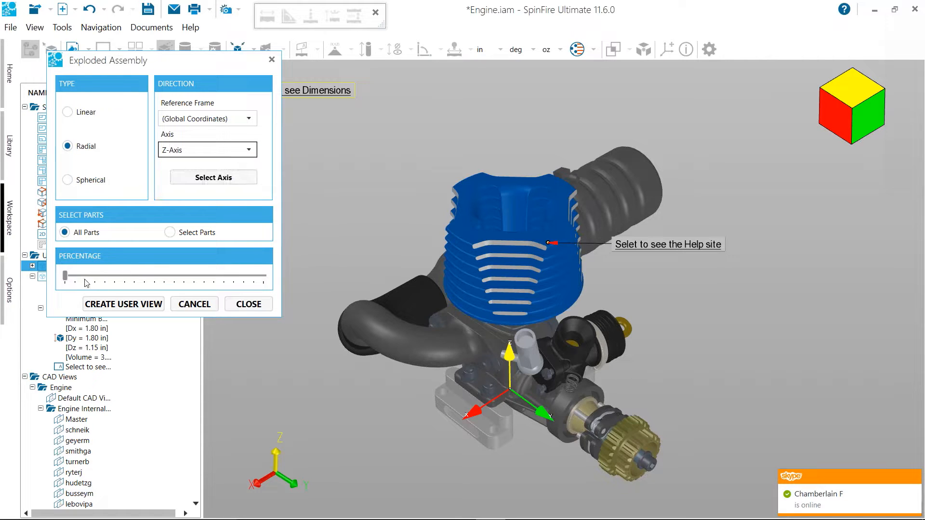
{"action": "mouse_move", "coordinate": [65, 277]}
{"action": "left_mouse_down"}
{"action": "mouse_move", "coordinate": [116, 282]}
{"action": "mouse_move", "coordinate": [58, 276]}
{"action": "left_mouse_up"}
Explode all parts linearly along the Z-Axis by just over a third of the range and save it as a user view under the default name
{"action": "left_click", "coordinate": [86, 112]}
{"action": "left_click_drag", "start_coordinate": [65, 277], "coordinate": [138, 275]}
{"action": "middle_click_drag", "start_coordinate": [339, 212], "coordinate": [331, 262]}
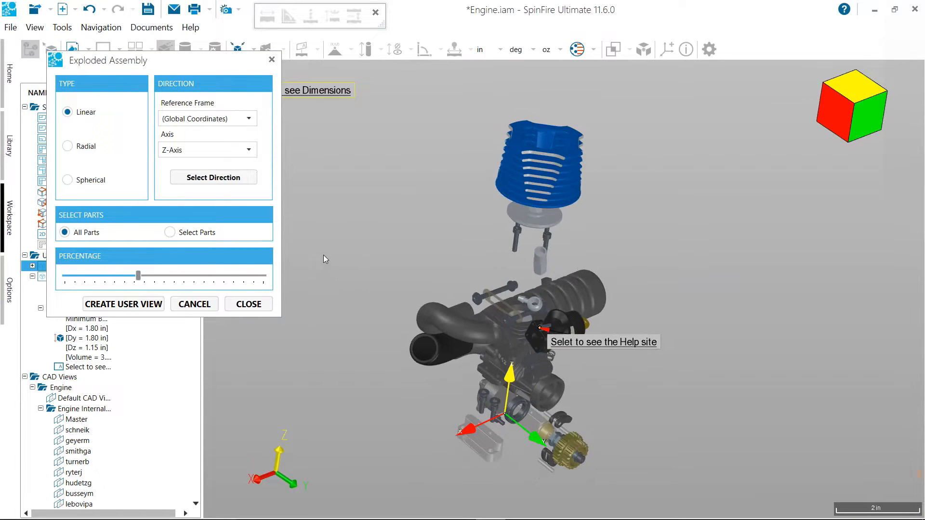
{"action": "left_click", "coordinate": [118, 305]}
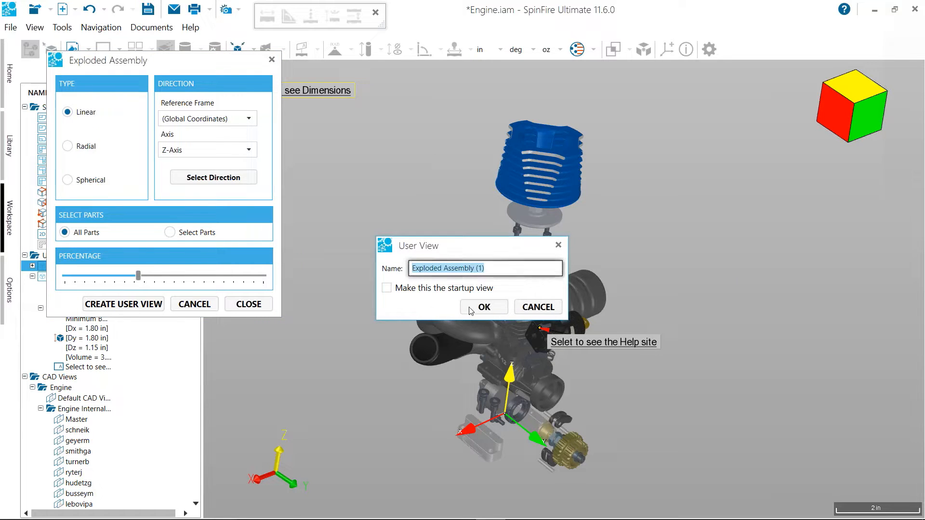
{"action": "left_click", "coordinate": [471, 308]}
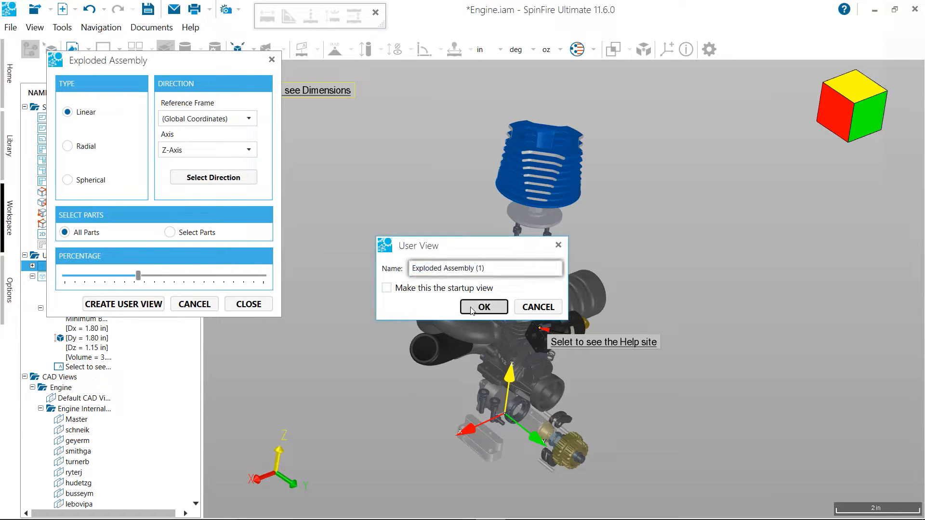
{"action": "left_click", "coordinate": [244, 304]}
Restore the Start view and place a 2D note reading "Exploded View" below the "Select to see Dimensions" note
{"action": "left_click", "coordinate": [57, 267]}
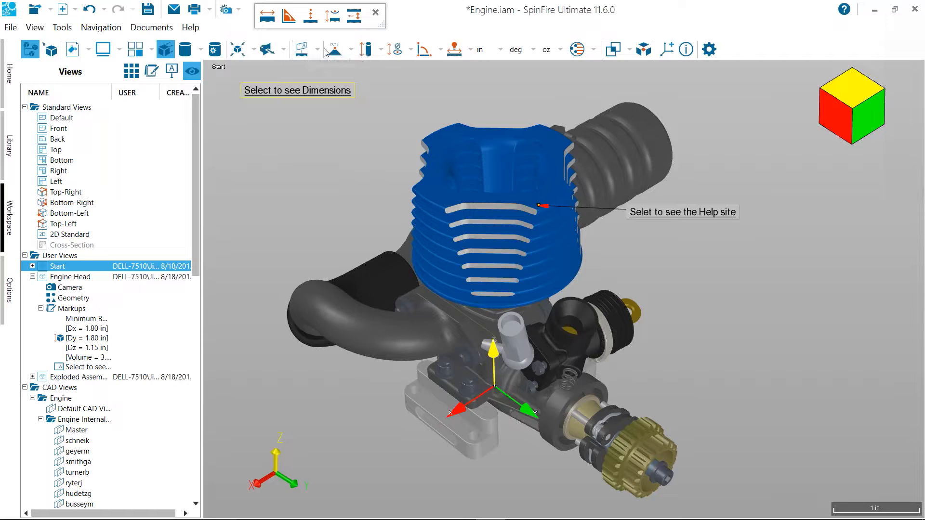
{"action": "left_click", "coordinate": [317, 50]}
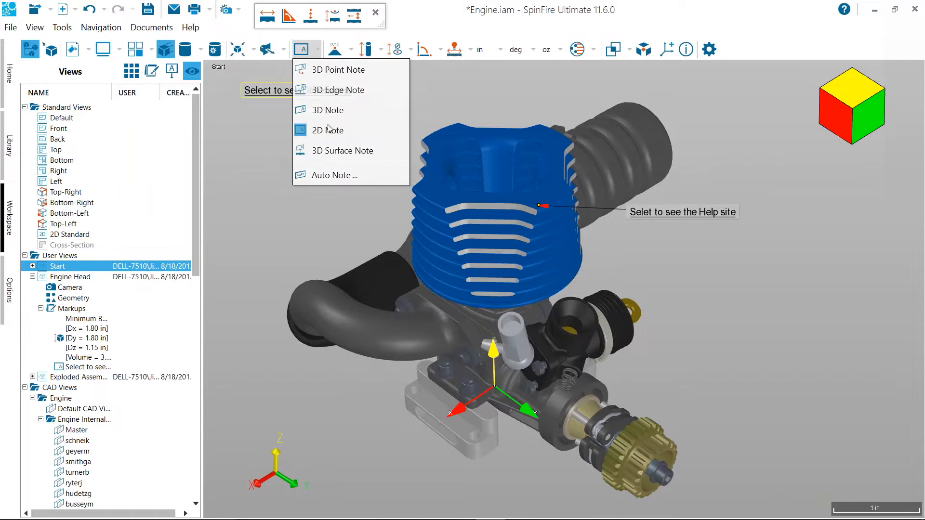
{"action": "left_click", "coordinate": [329, 130]}
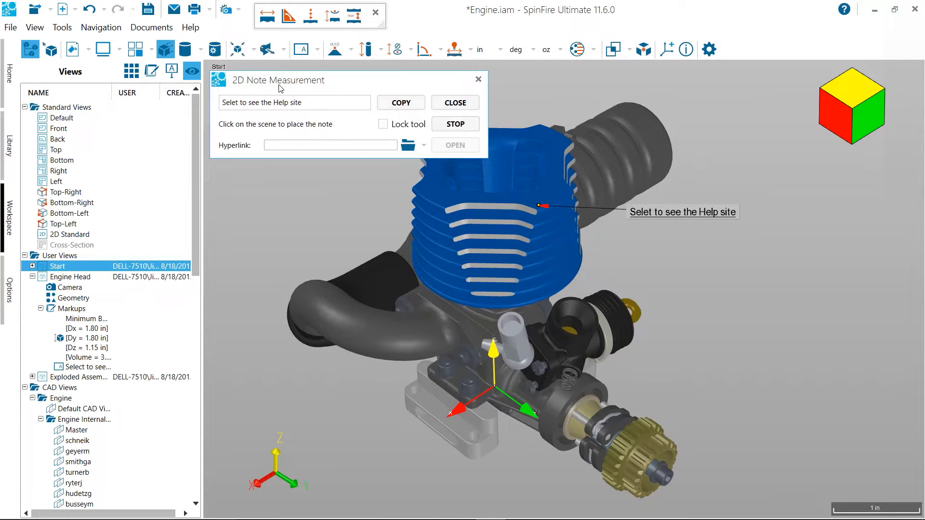
{"action": "left_click_drag", "start_coordinate": [270, 80], "coordinate": [431, 68]}
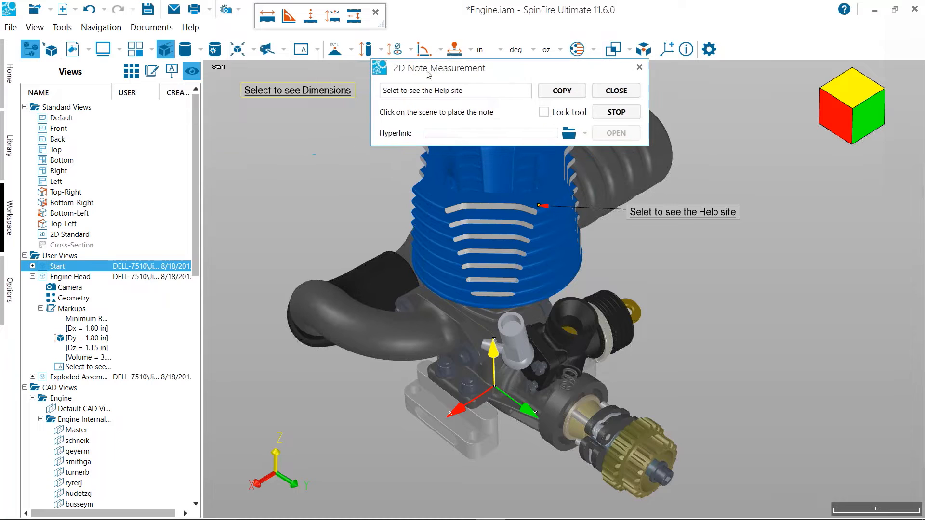
{"action": "left_click", "coordinate": [241, 123]}
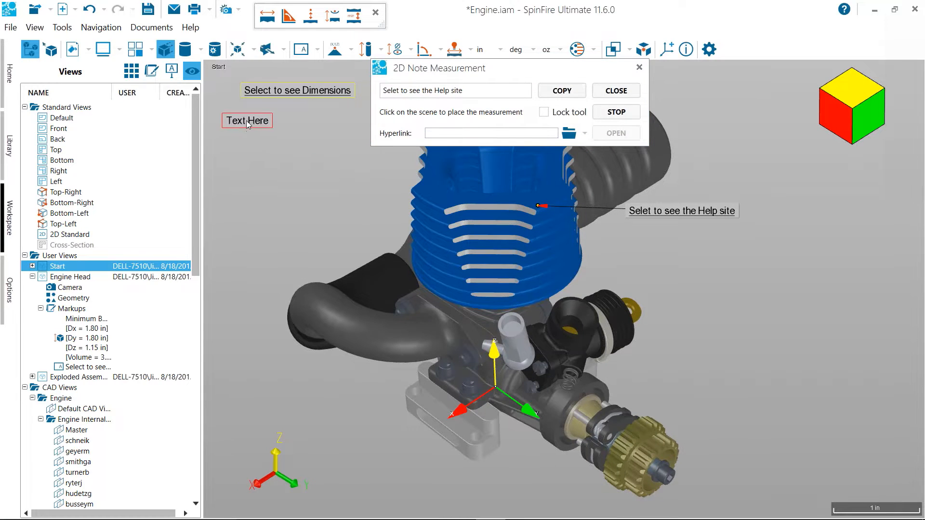
{"action": "type", "text": "Exploded ie"}
{"action": "key", "text": "BackSpace"}
{"action": "type", "text": "View"}
Hyperlink the "Exploded View" note to the Exploded Assembly (1) user view and finish the note
{"action": "left_click", "coordinate": [585, 132]}
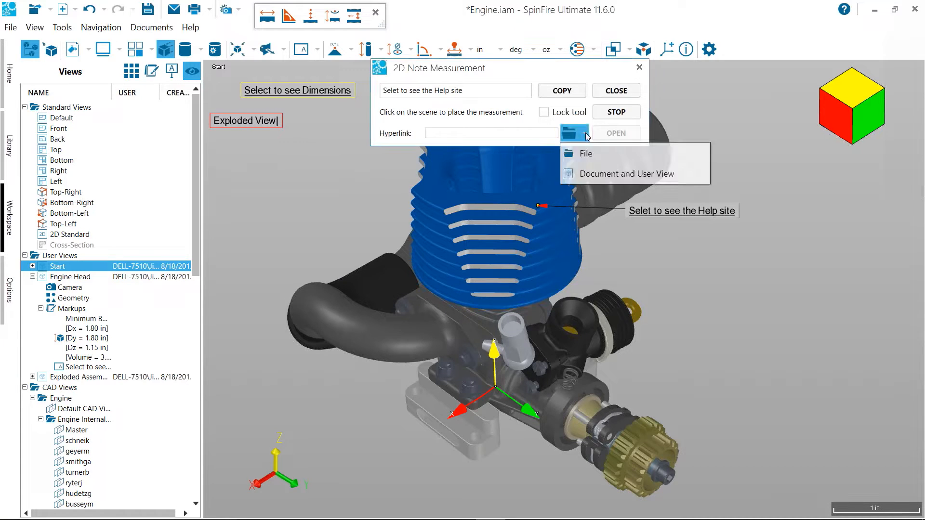
{"action": "left_click", "coordinate": [596, 178]}
{"action": "left_click", "coordinate": [479, 227]}
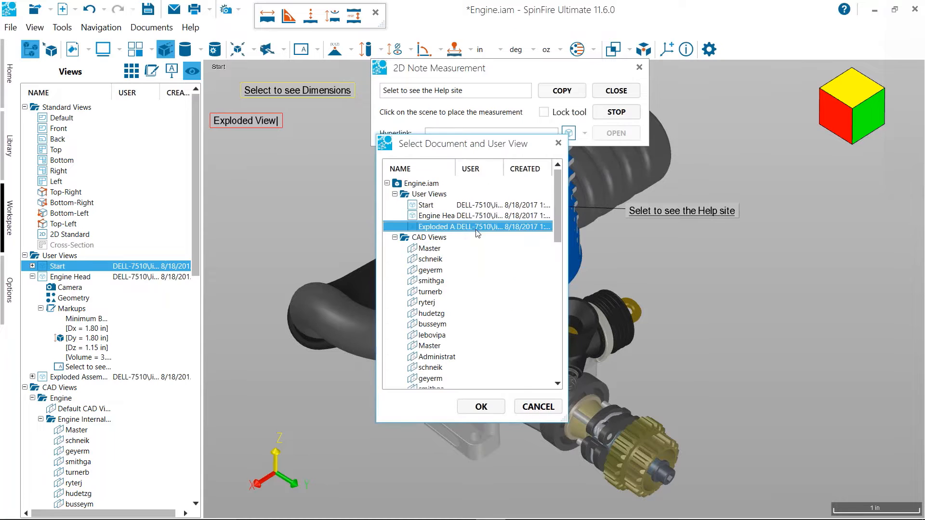
{"action": "left_click", "coordinate": [480, 408]}
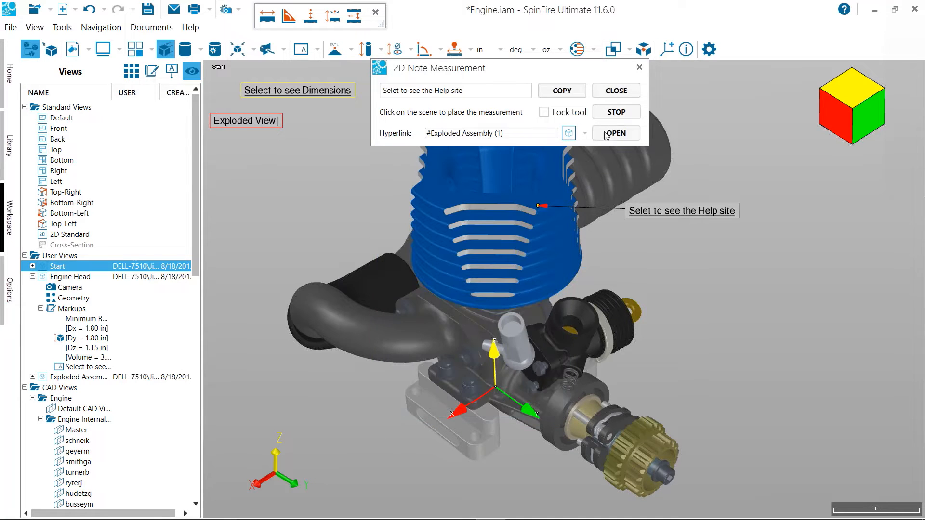
{"action": "left_click", "coordinate": [621, 89]}
{"action": "left_click", "coordinate": [645, 64]}
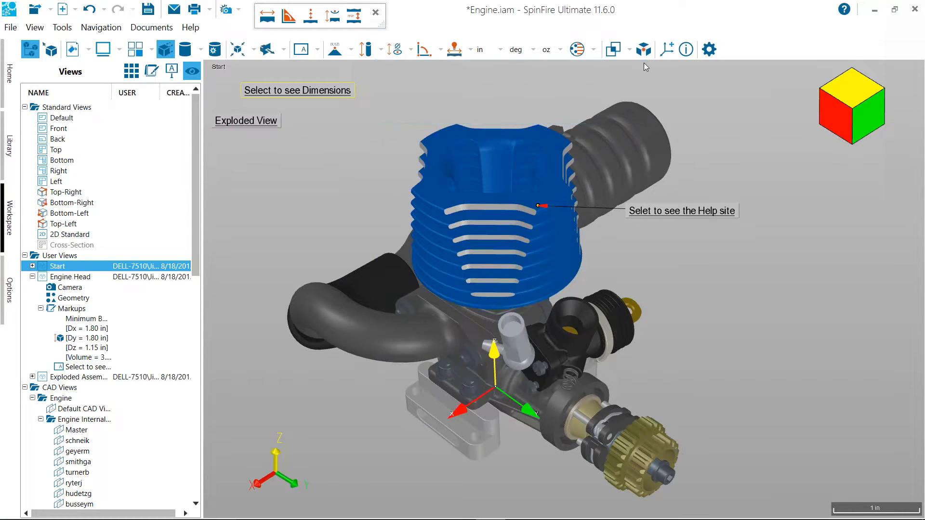
Test the note links by switching to the exploded view, the Engine Head view, back to Start, and to Engine Head again
{"action": "left_click", "coordinate": [266, 121]}
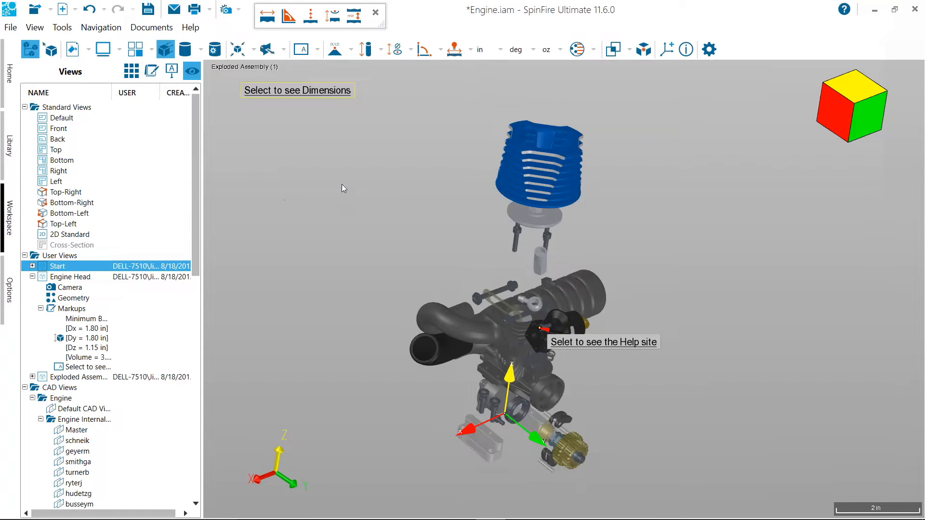
{"action": "left_click", "coordinate": [299, 90]}
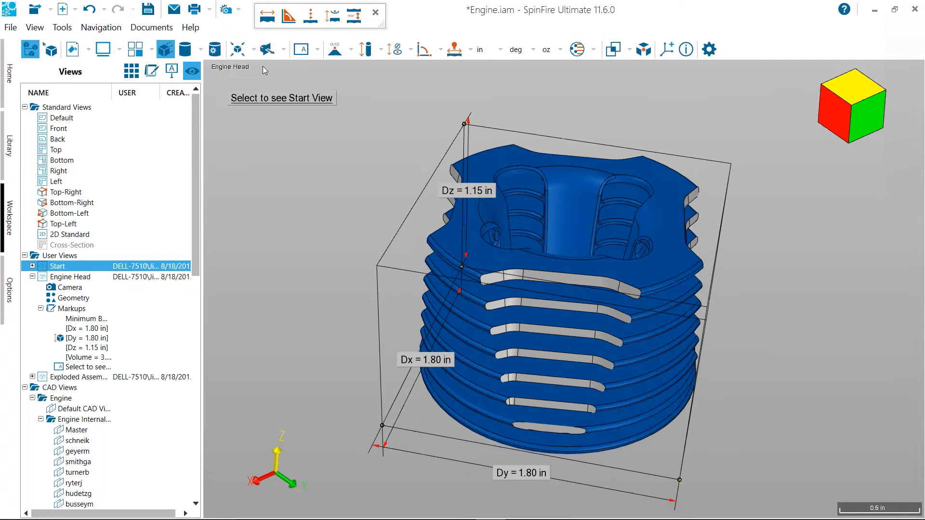
{"action": "left_click", "coordinate": [271, 99]}
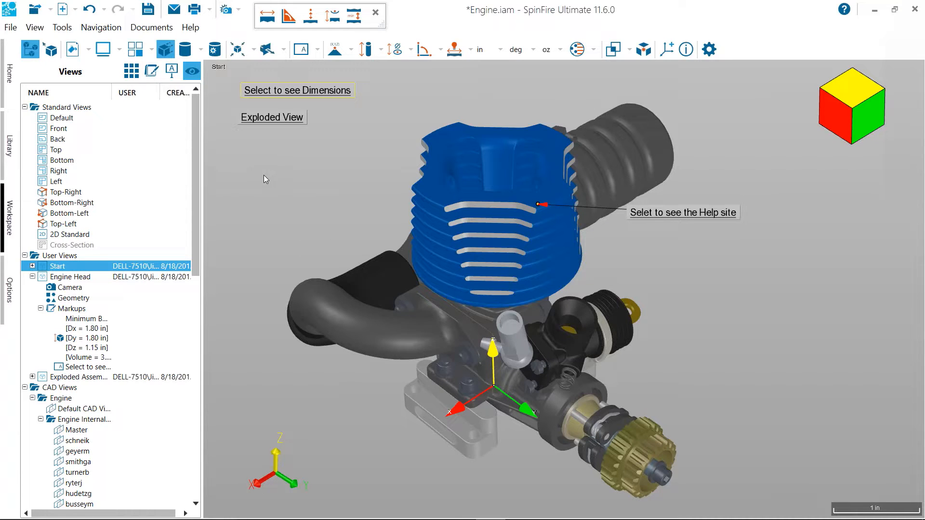
{"action": "left_click", "coordinate": [285, 91]}
Pull the Dz dimension outward, clear of the engine head and its bounding box in the Engine Head view
{"action": "mouse_move", "coordinate": [291, 229]}
{"action": "left_mouse_down"}
{"action": "mouse_move", "coordinate": [292, 221]}
{"action": "mouse_move", "coordinate": [280, 227]}
{"action": "left_mouse_up"}
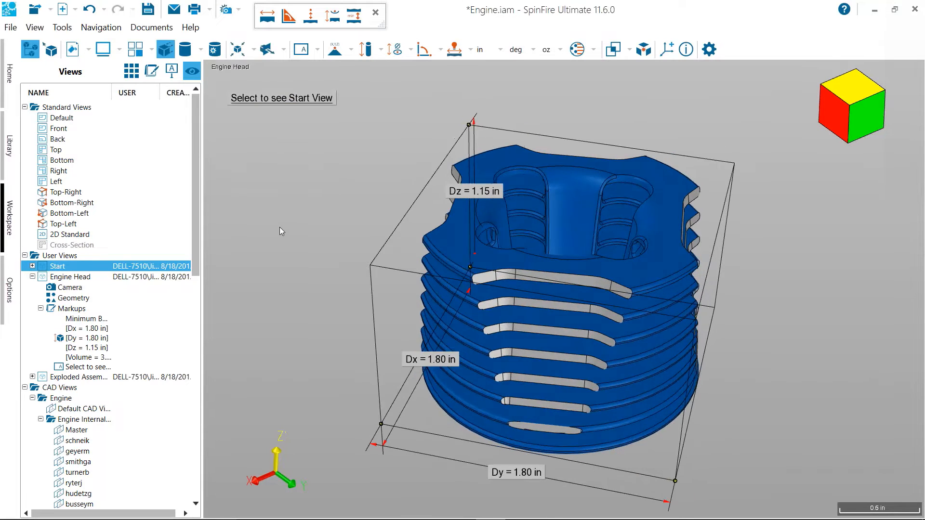
{"action": "scroll", "coordinate": [285, 211], "scroll_direction": "down", "scroll_amount": 2}
{"action": "scroll", "coordinate": [286, 212], "scroll_direction": "down", "scroll_amount": 1}
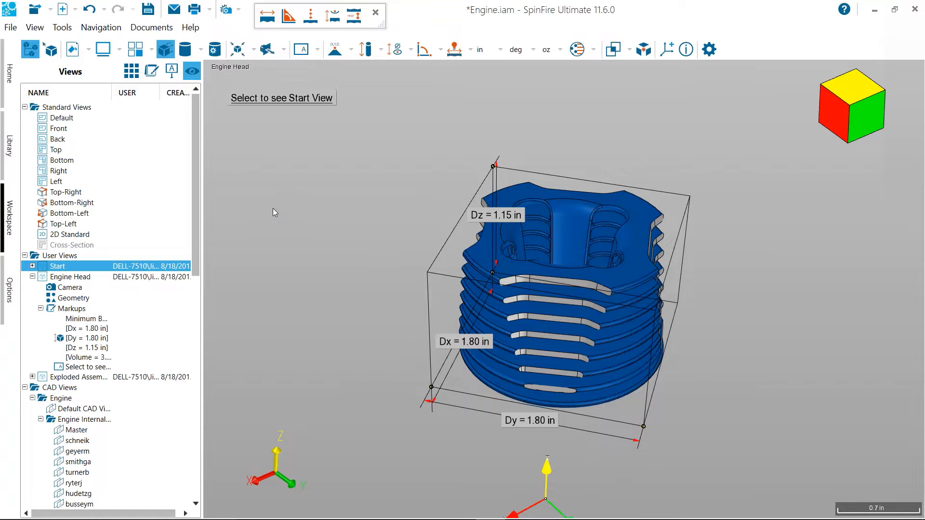
{"action": "middle_click_drag", "start_coordinate": [357, 239], "coordinate": [317, 238]}
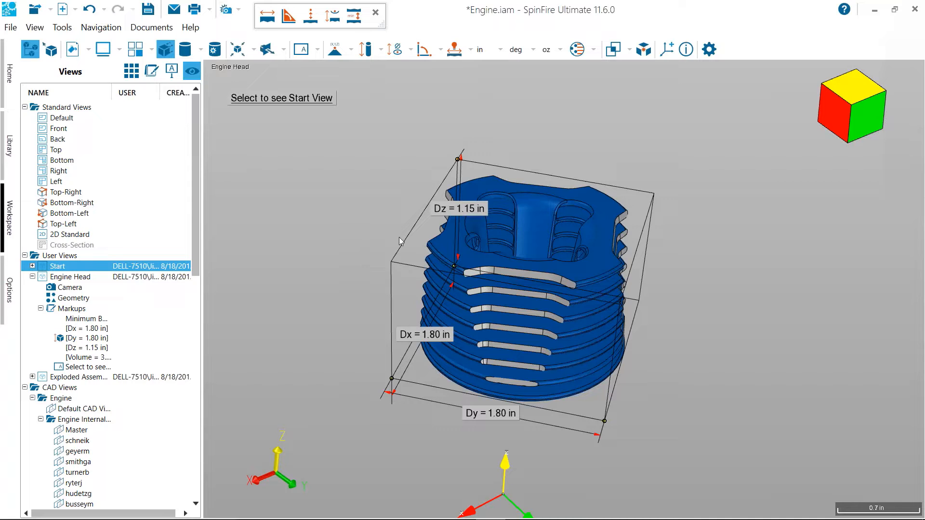
{"action": "left_click_drag", "start_coordinate": [459, 209], "coordinate": [311, 233]}
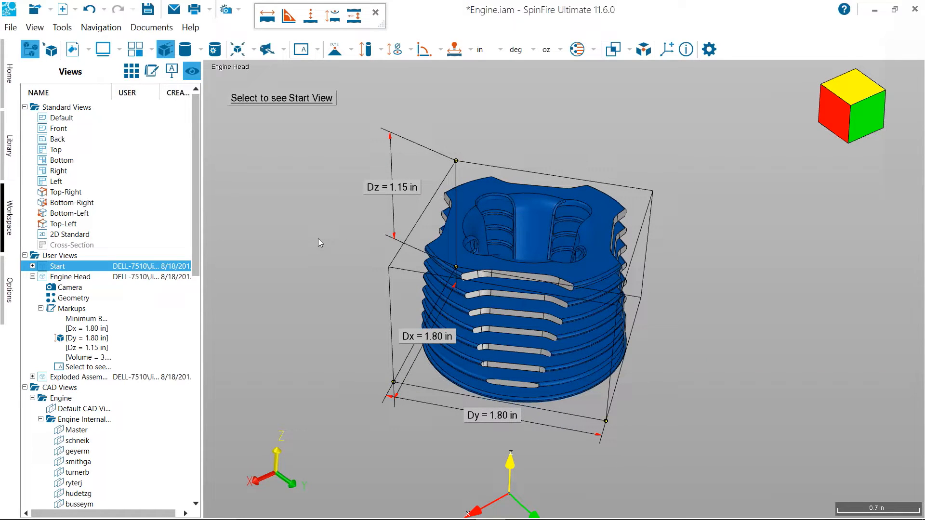
{"action": "mouse_move", "coordinate": [314, 245]}
{"action": "left_mouse_down"}
{"action": "mouse_move", "coordinate": [320, 235]}
{"action": "mouse_move", "coordinate": [314, 241]}
{"action": "left_mouse_up"}
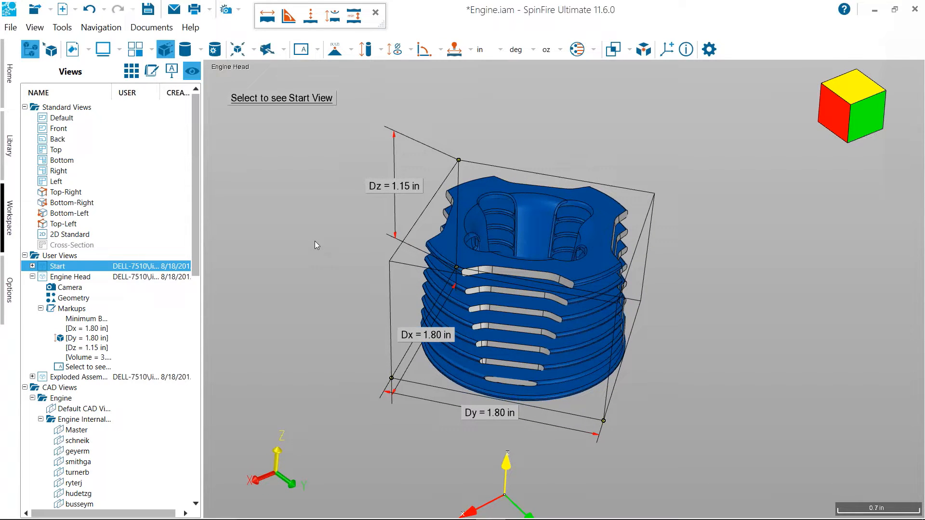
{"action": "scroll", "coordinate": [315, 242], "scroll_direction": "down", "scroll_amount": 1}
{"action": "scroll", "coordinate": [314, 243], "scroll_direction": "down", "scroll_amount": 1}
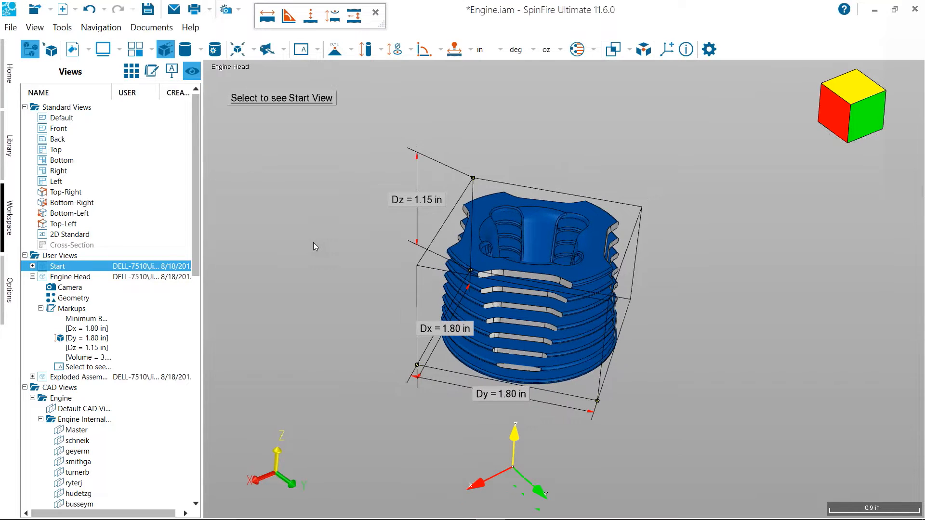
In the Exploded Assembly (1) view, transform the tuned pipe with handles, moving it 1.09 in along Z and -2.30 in along X
{"action": "left_click", "coordinate": [77, 380]}
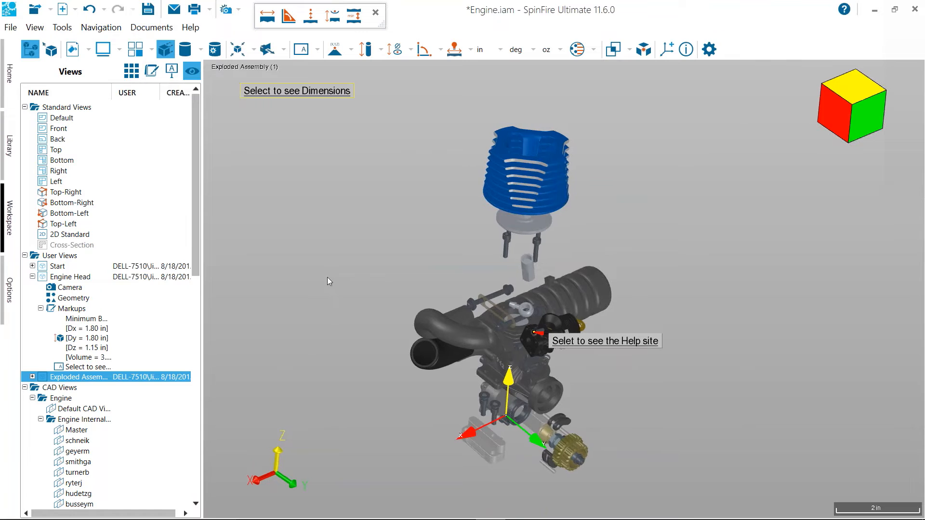
{"action": "left_click", "coordinate": [32, 377]}
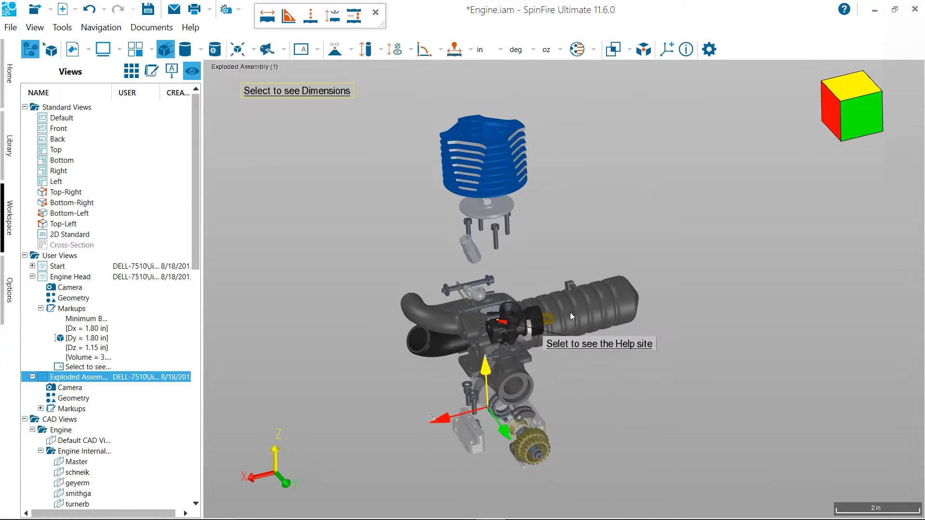
{"action": "right_click", "coordinate": [570, 312]}
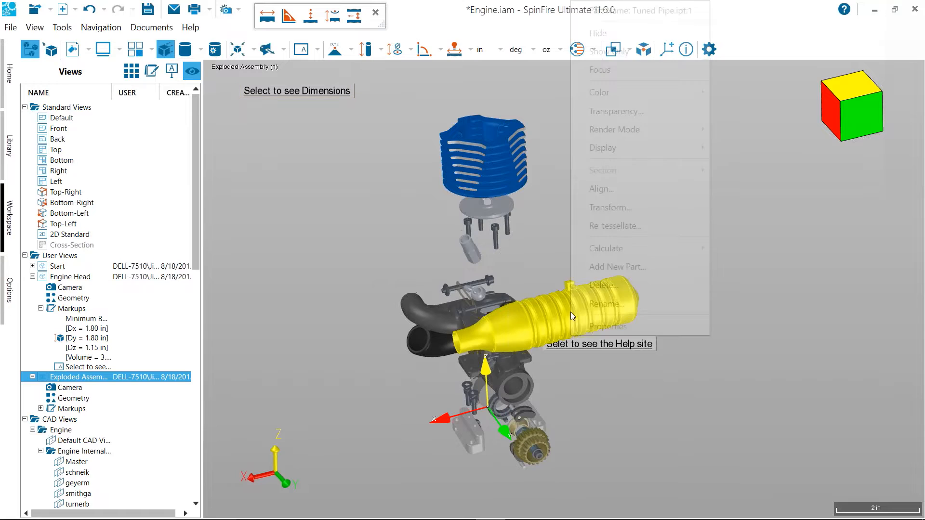
{"action": "left_click", "coordinate": [608, 208]}
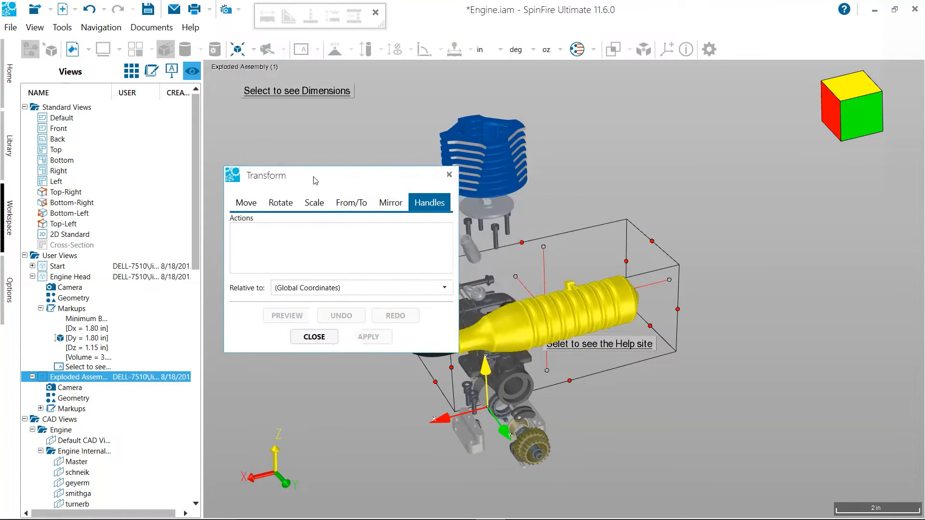
{"action": "left_click_drag", "start_coordinate": [670, 279], "coordinate": [749, 257]}
{"action": "left_click_drag", "start_coordinate": [627, 228], "coordinate": [627, 189]}
{"action": "middle_click_drag", "start_coordinate": [651, 361], "coordinate": [674, 358]}
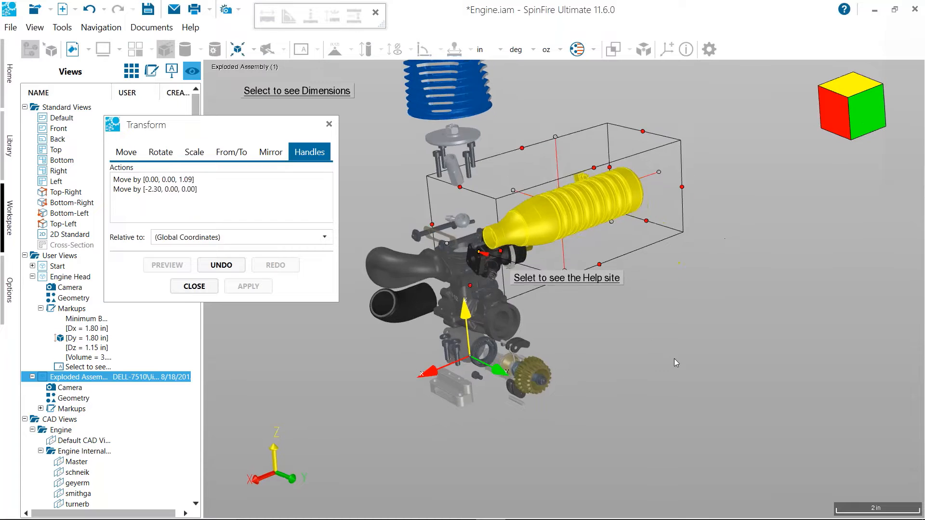
Move the toothed gear ring at the crankshaft end 3.14 in outward along Y
{"action": "left_click", "coordinate": [554, 382]}
{"action": "left_click_drag", "start_coordinate": [550, 382], "coordinate": [663, 451]}
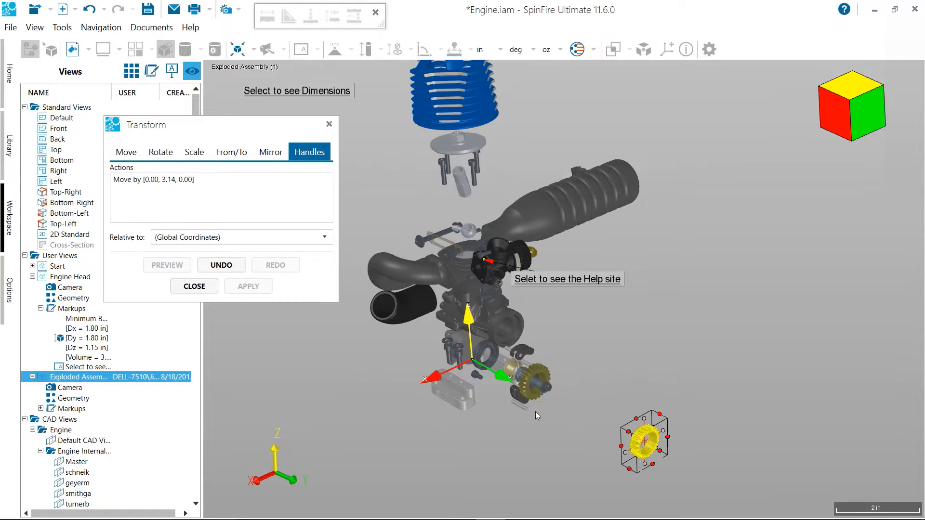
Move the remaining toothed gear ring on the crankshaft 1.53 in outward along Y and finish the transform
{"action": "left_click", "coordinate": [528, 395]}
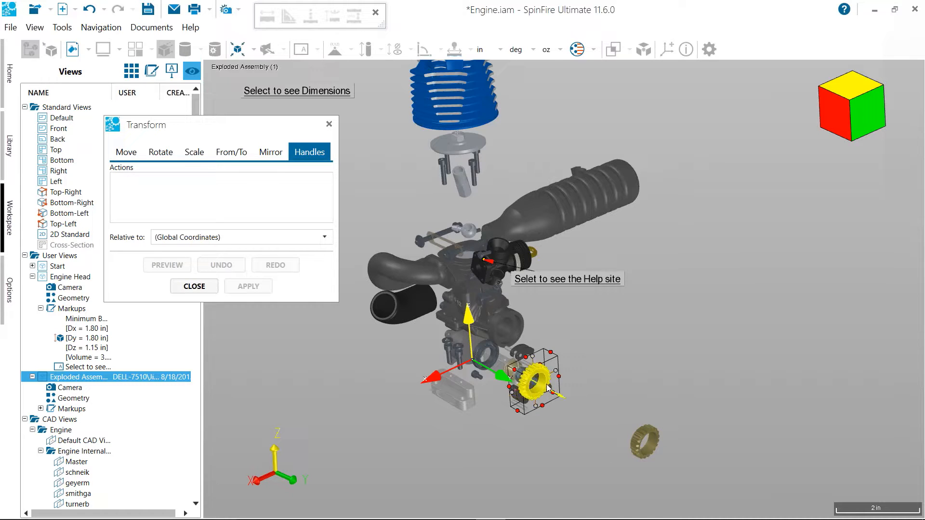
{"action": "left_click_drag", "start_coordinate": [548, 388], "coordinate": [596, 414]}
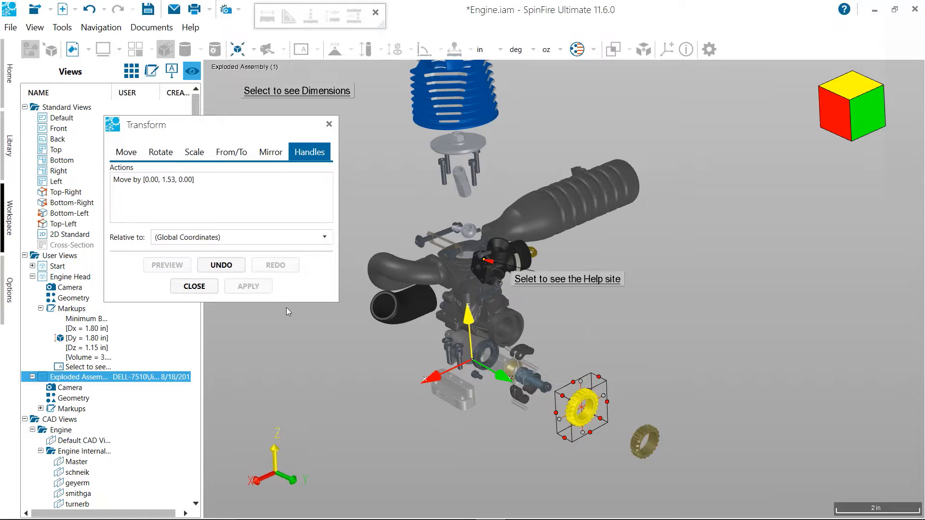
{"action": "left_click", "coordinate": [203, 289]}
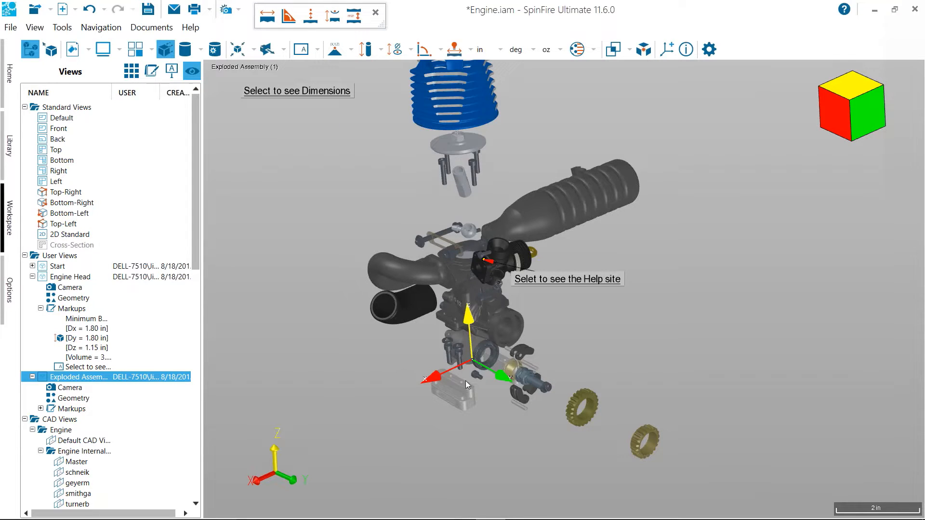
Update the stored geometry of the Exploded Assembly (1) user view with the repositioned parts
{"action": "middle_click_drag", "start_coordinate": [467, 384], "coordinate": [472, 422]}
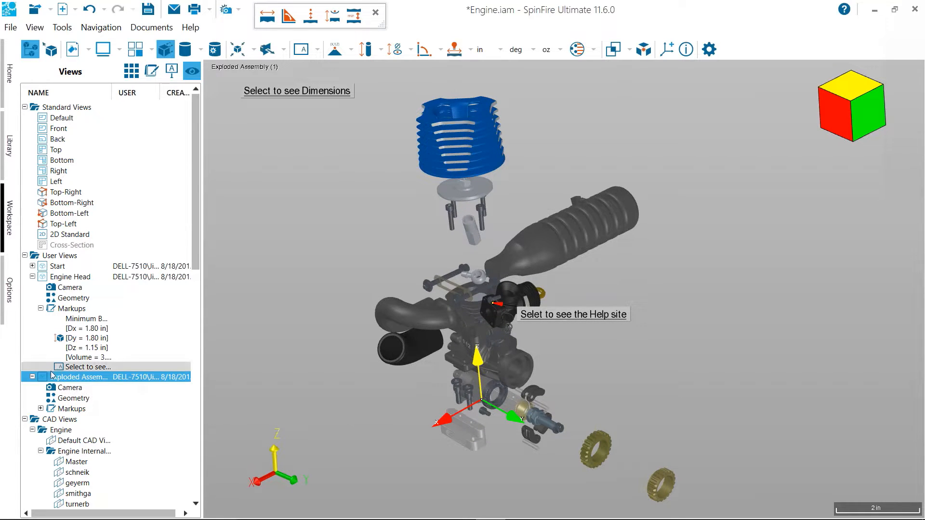
{"action": "left_click", "coordinate": [72, 399]}
{"action": "right_click", "coordinate": [72, 400]}
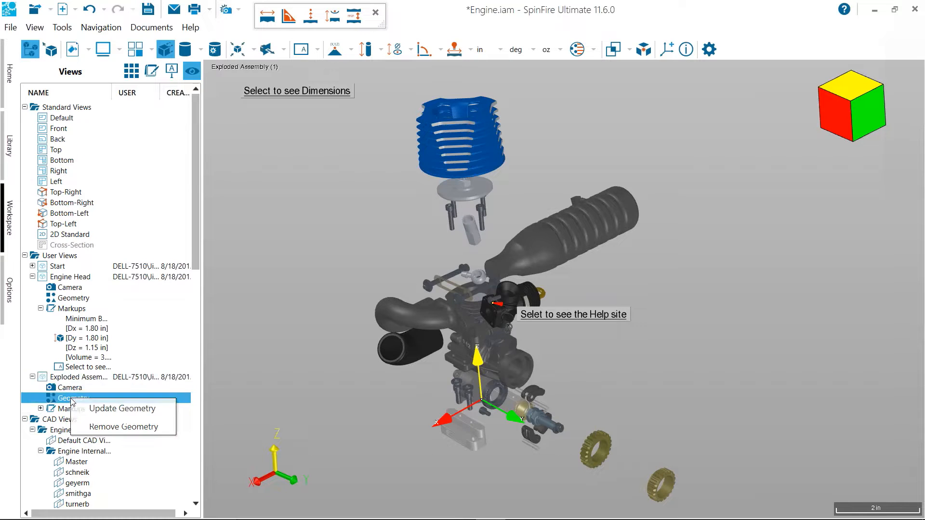
{"action": "left_click", "coordinate": [122, 413]}
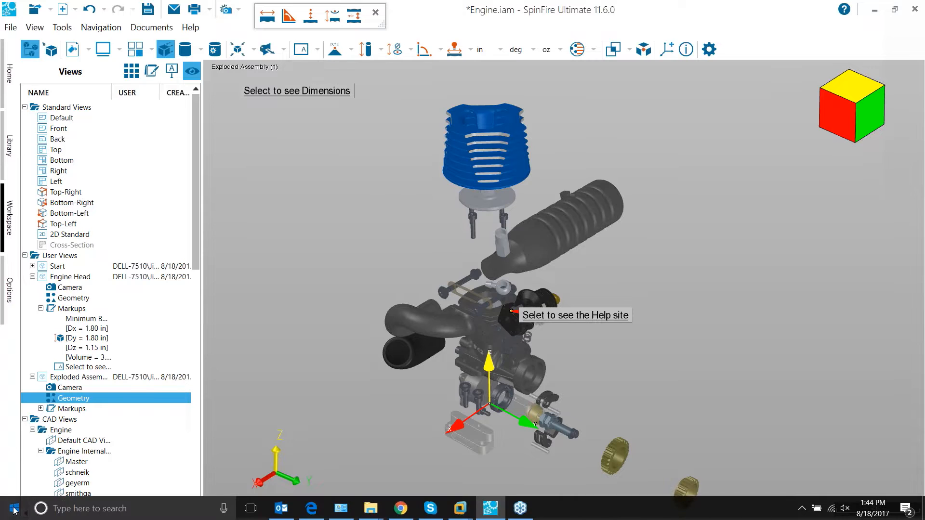
Open Excel with a new blank workbook and reduce it to a floating window
{"action": "left_click", "coordinate": [14, 510]}
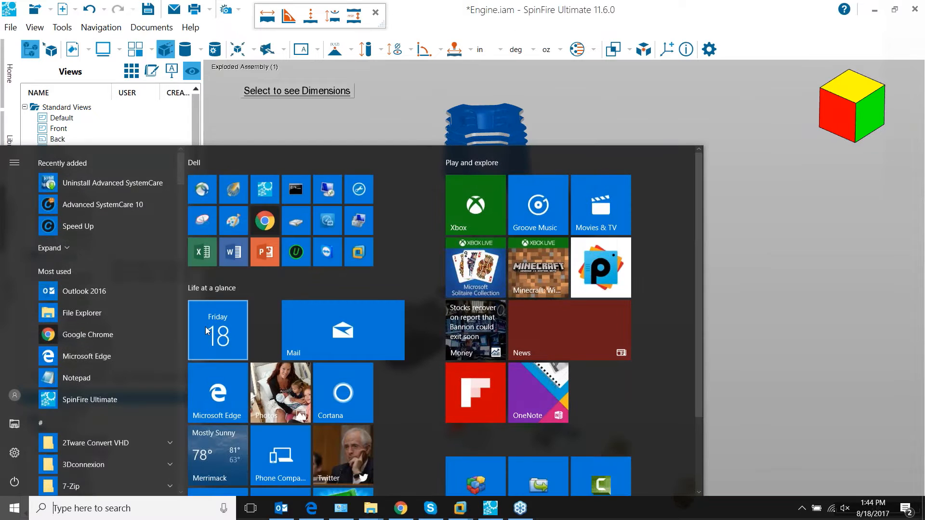
{"action": "left_click", "coordinate": [202, 263]}
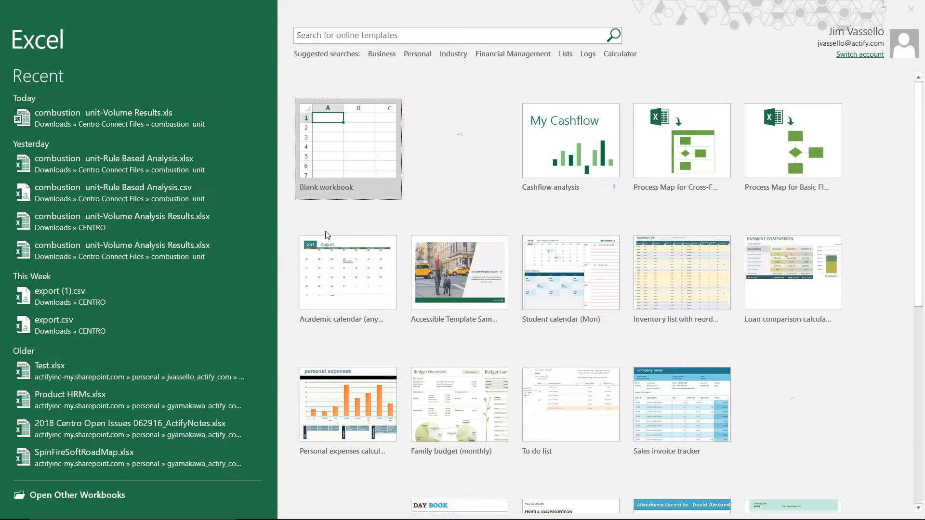
{"action": "left_click", "coordinate": [331, 154]}
{"action": "left_click", "coordinate": [343, 159]}
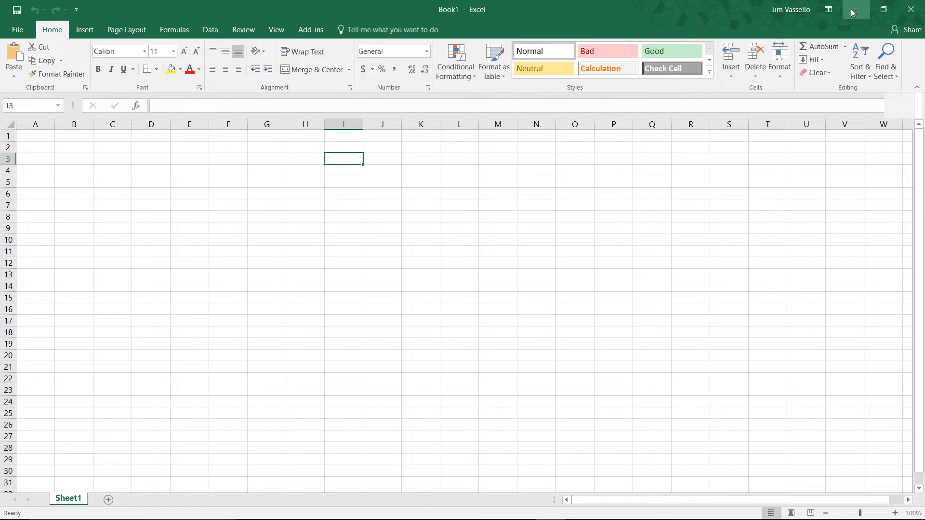
{"action": "left_click", "coordinate": [883, 9]}
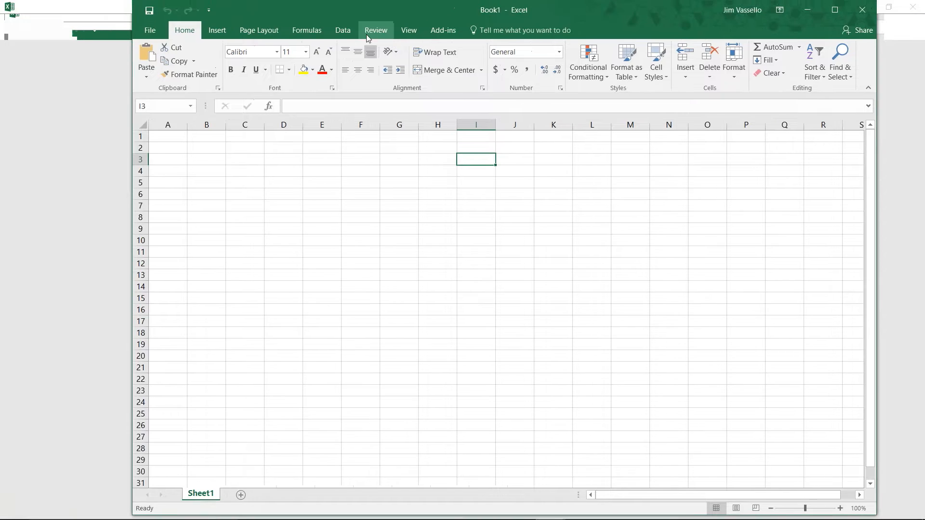
{"action": "left_click_drag", "start_coordinate": [323, 12], "coordinate": [362, 13]}
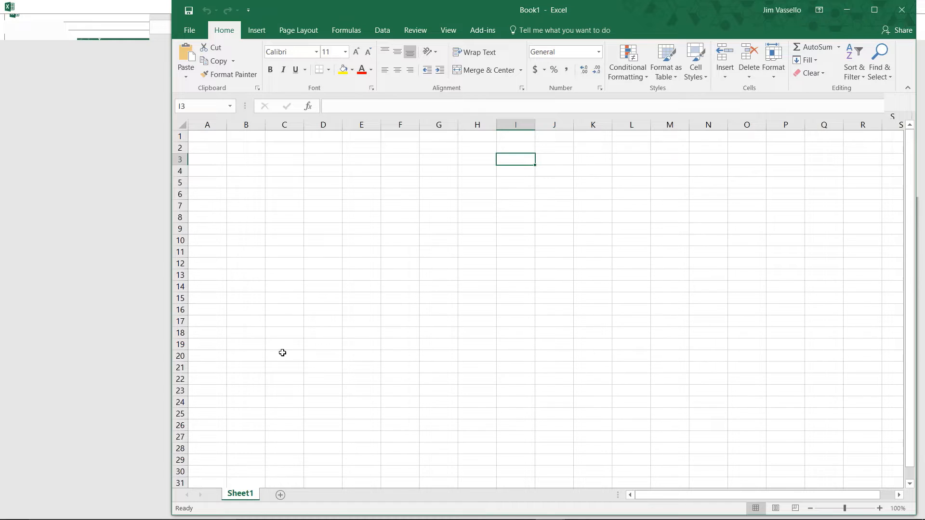
Switch to SpinFire and back to Book1 in Excel, and select cell A1
{"action": "mouse_move", "coordinate": [318, 519]}
{"action": "left_click", "coordinate": [484, 512]}
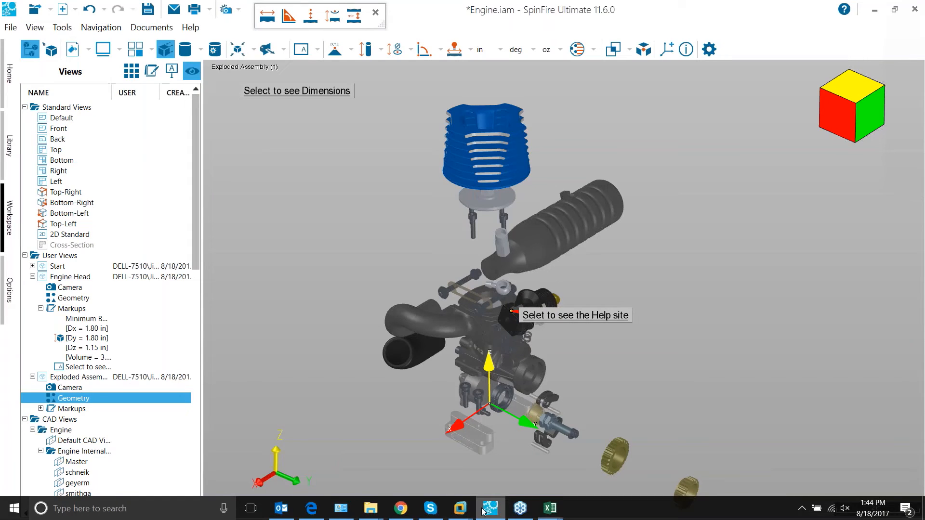
{"action": "mouse_move", "coordinate": [546, 511]}
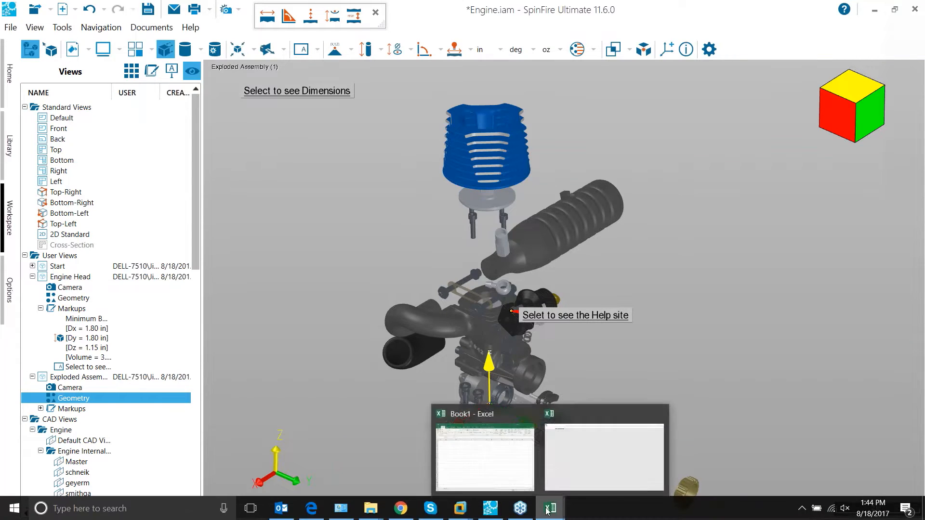
{"action": "left_click", "coordinate": [570, 465]}
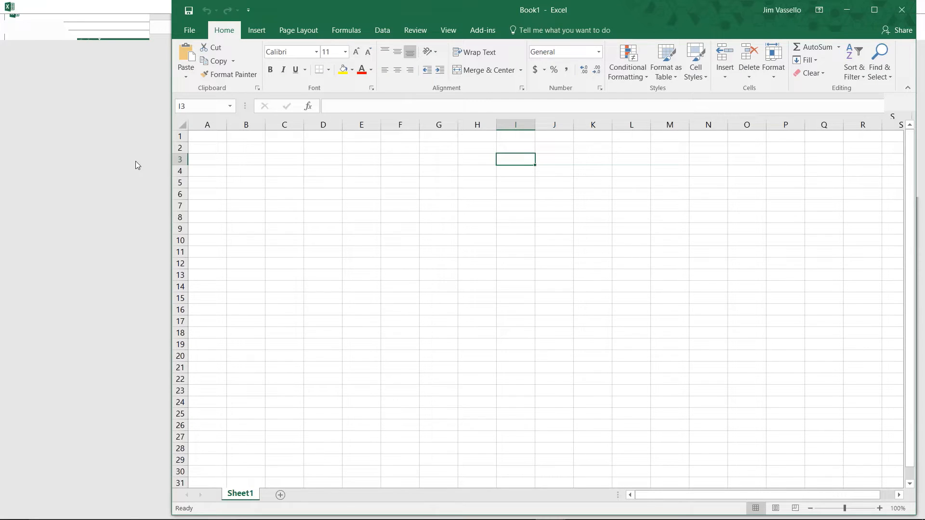
{"action": "left_click", "coordinate": [209, 135]}
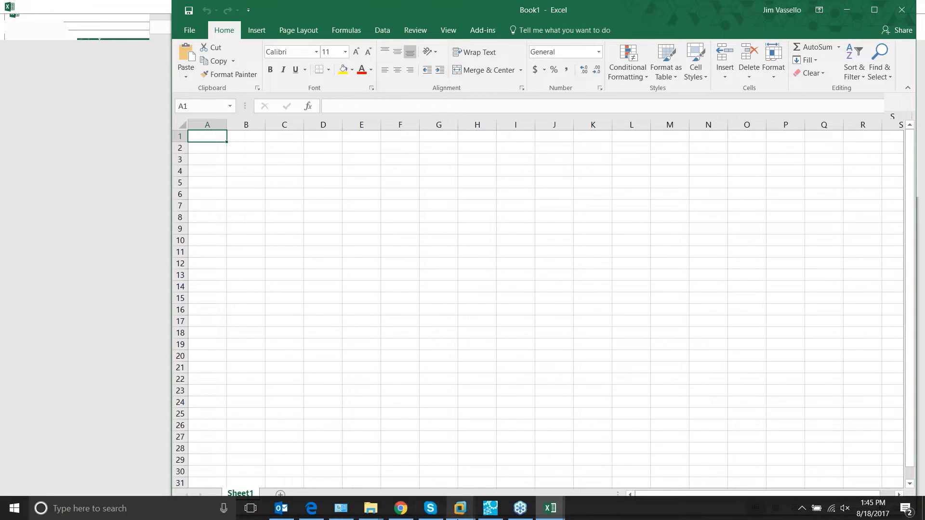
In SpinFire, open the parts list export for Engine.iam, set it to Multi-Level and copy the list
{"action": "left_click", "coordinate": [489, 511]}
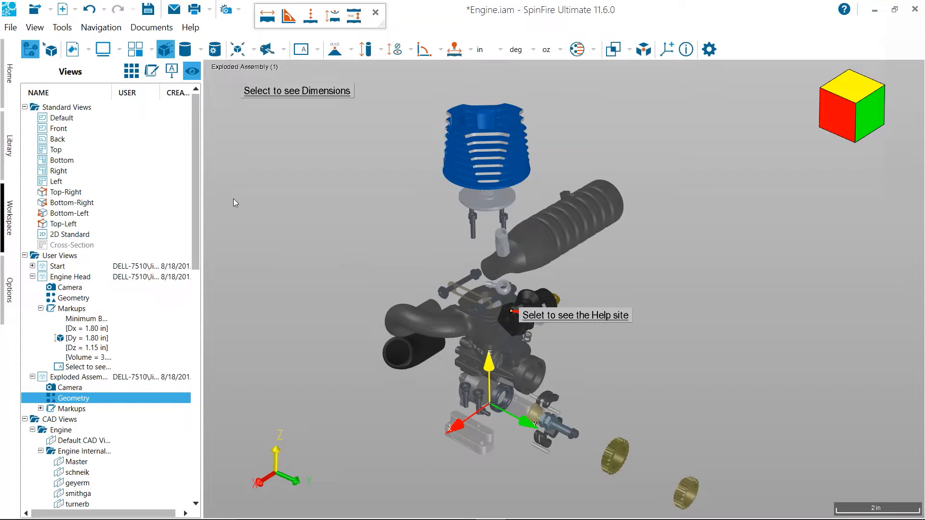
{"action": "left_click", "coordinate": [11, 29]}
{"action": "mouse_move", "coordinate": [63, 191]}
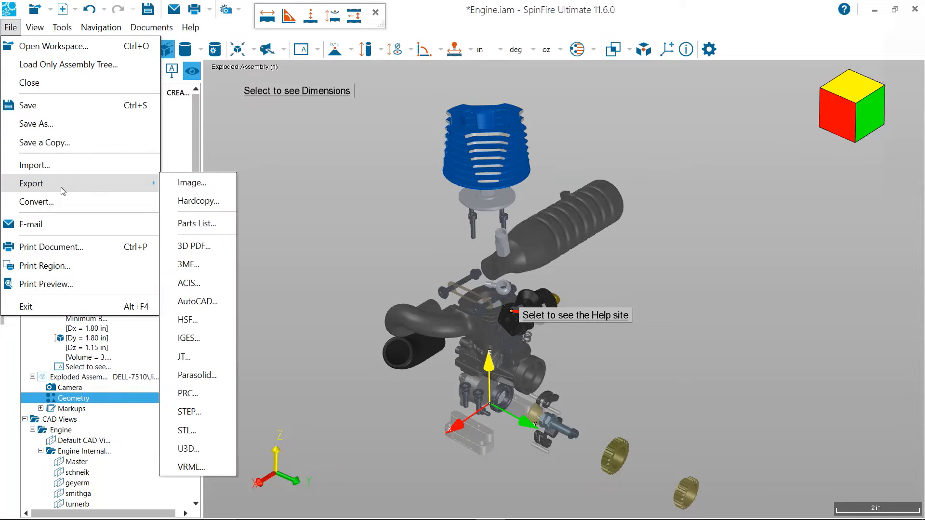
{"action": "left_click", "coordinate": [225, 224]}
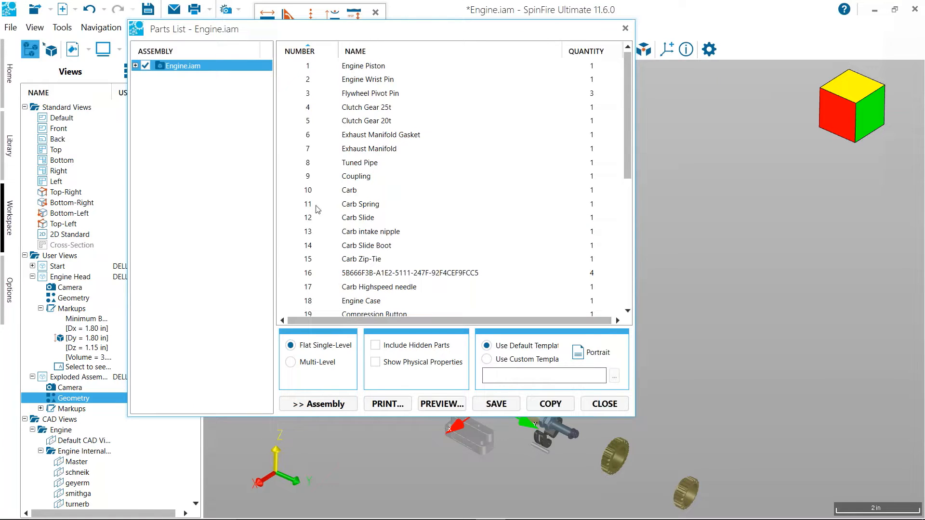
{"action": "left_click", "coordinate": [316, 365]}
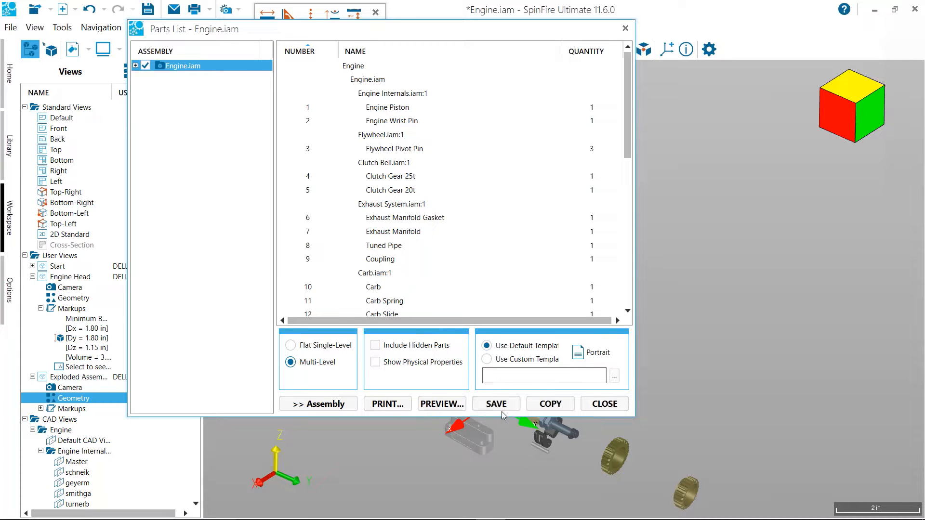
{"action": "left_click", "coordinate": [540, 409]}
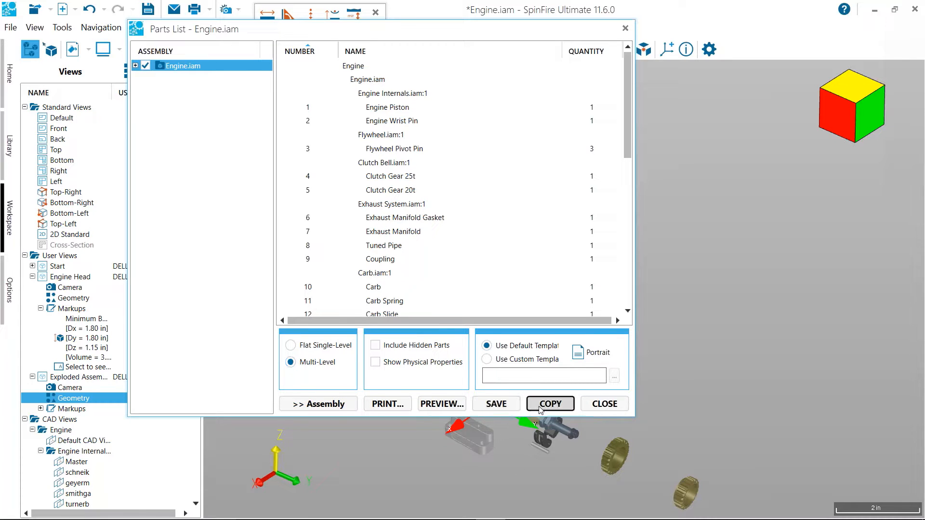
Switch to Book1 in Excel and paste the copied parts list at cell A1
{"action": "mouse_move", "coordinate": [477, 514]}
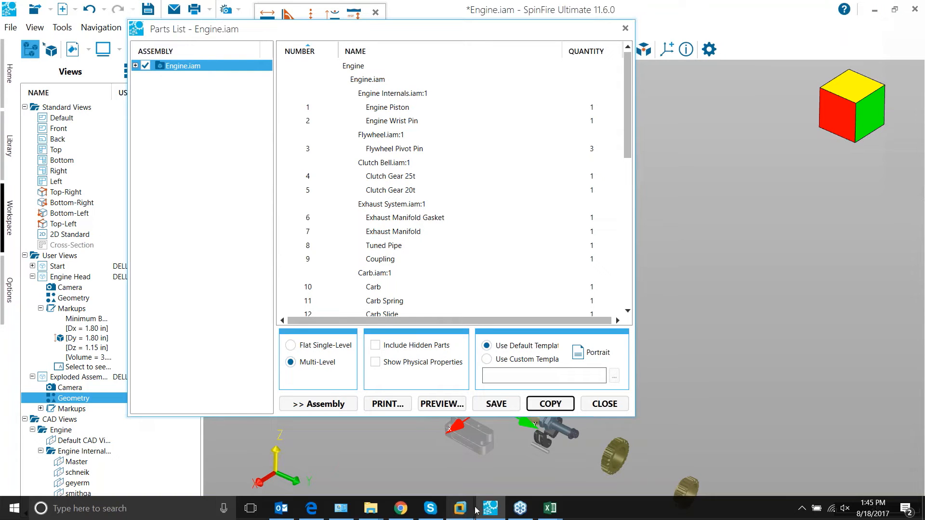
{"action": "left_click", "coordinate": [551, 517]}
{"action": "left_click", "coordinate": [512, 446]}
{"action": "key", "text": "ctrl+v"}
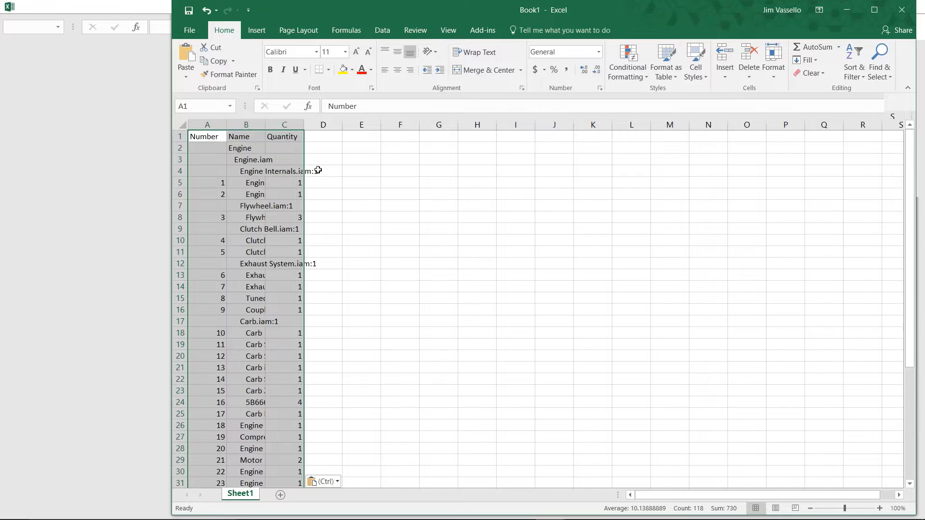
Fit the Number and Name columns to their contents and select cell E2
{"action": "double_click", "coordinate": [229, 120]}
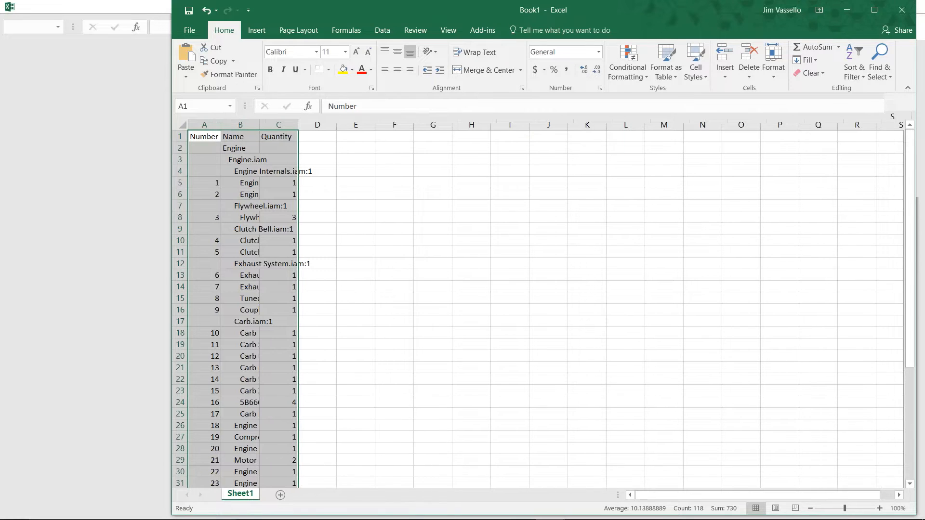
{"action": "left_click", "coordinate": [369, 169]}
{"action": "double_click", "coordinate": [264, 125]}
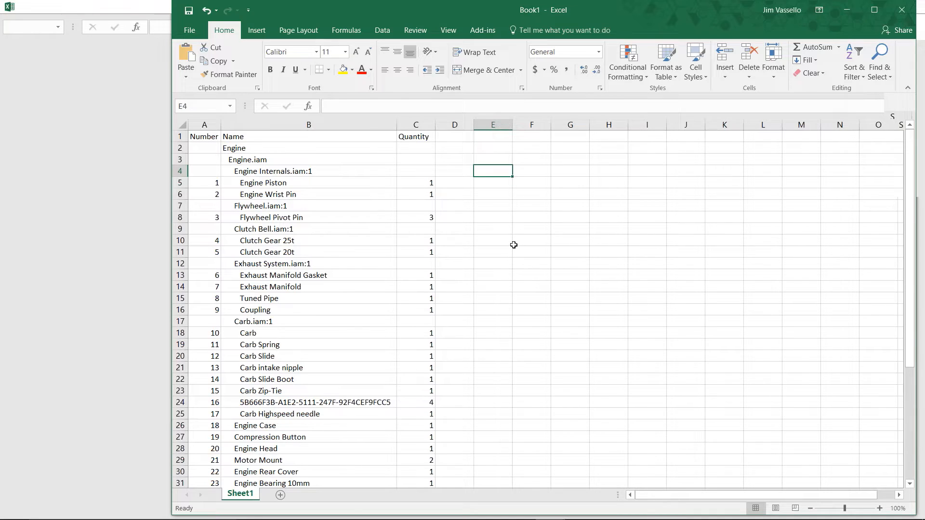
{"action": "left_click", "coordinate": [483, 146]}
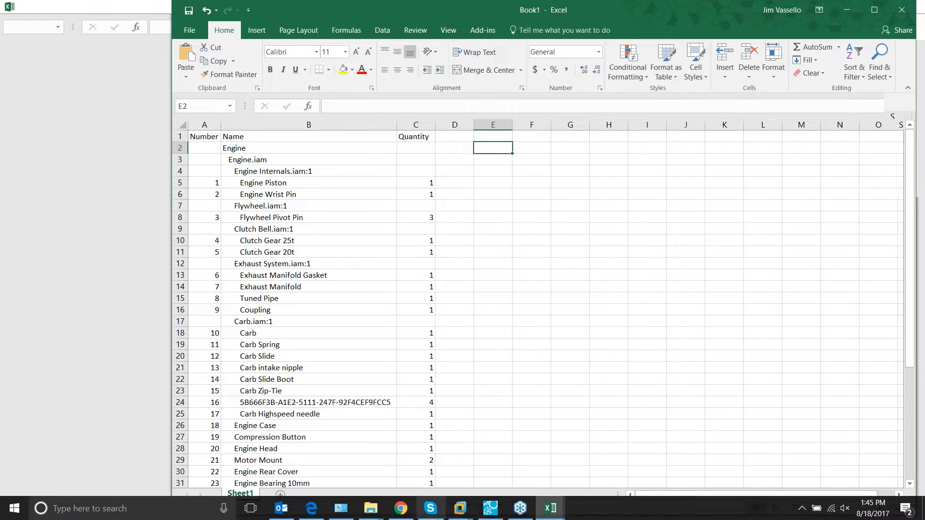
Return to SpinFire, close the parts list and copy the exploded assembly view as an image
{"action": "left_click", "coordinate": [490, 508]}
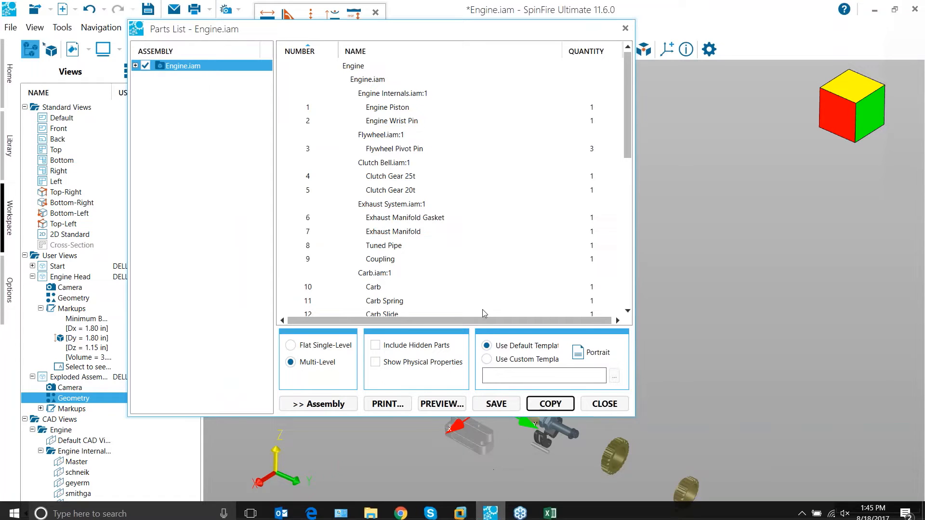
{"action": "left_click", "coordinate": [605, 404]}
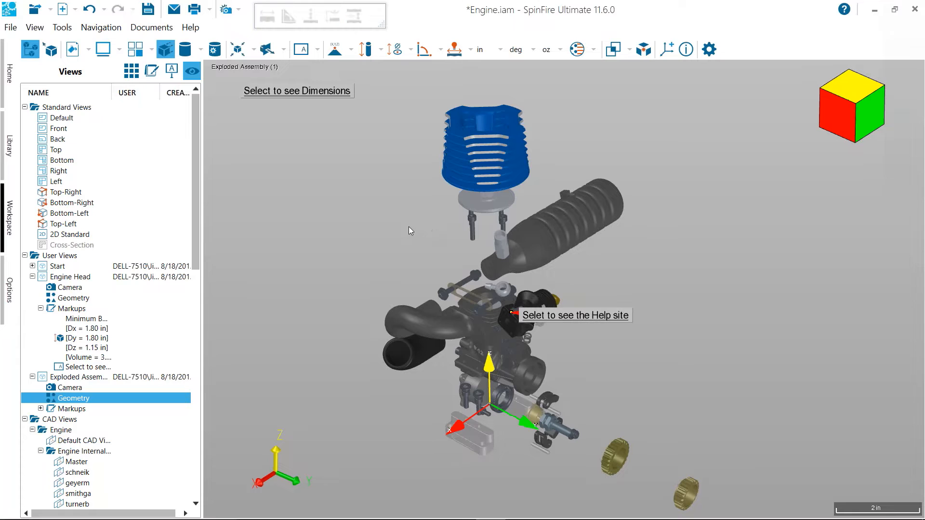
{"action": "key", "text": "ctrl+c"}
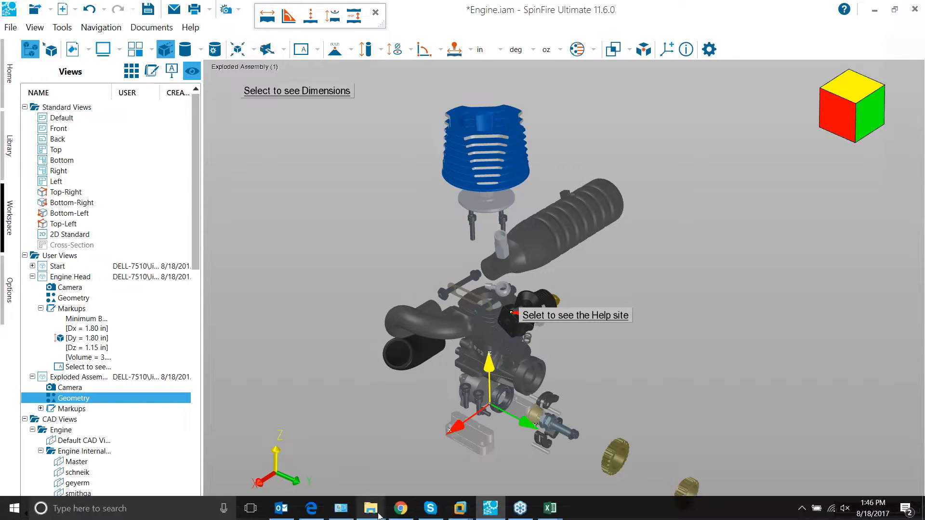
Switch to Book1 in Excel and paste the copied exploded view image at cell E2
{"action": "mouse_move", "coordinate": [550, 509]}
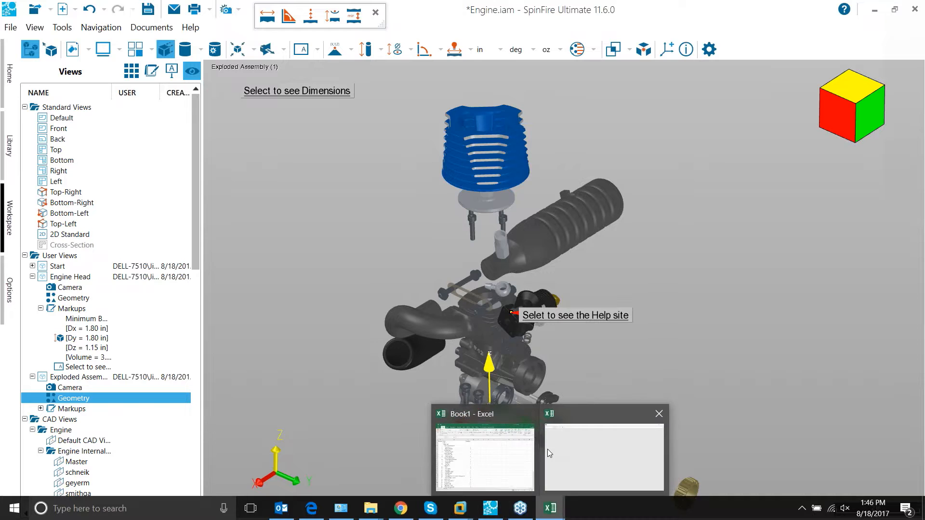
{"action": "mouse_move", "coordinate": [531, 447]}
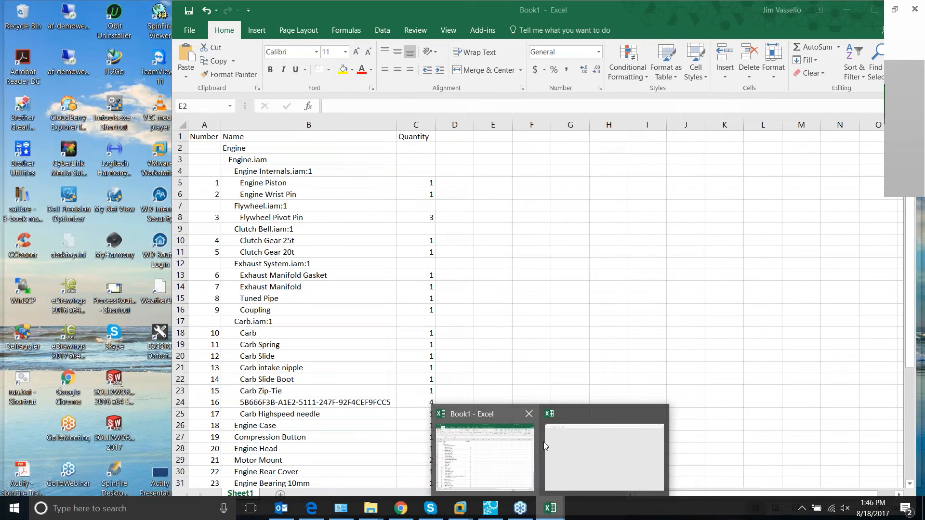
{"action": "mouse_move", "coordinate": [575, 429]}
{"action": "left_click", "coordinate": [576, 430]}
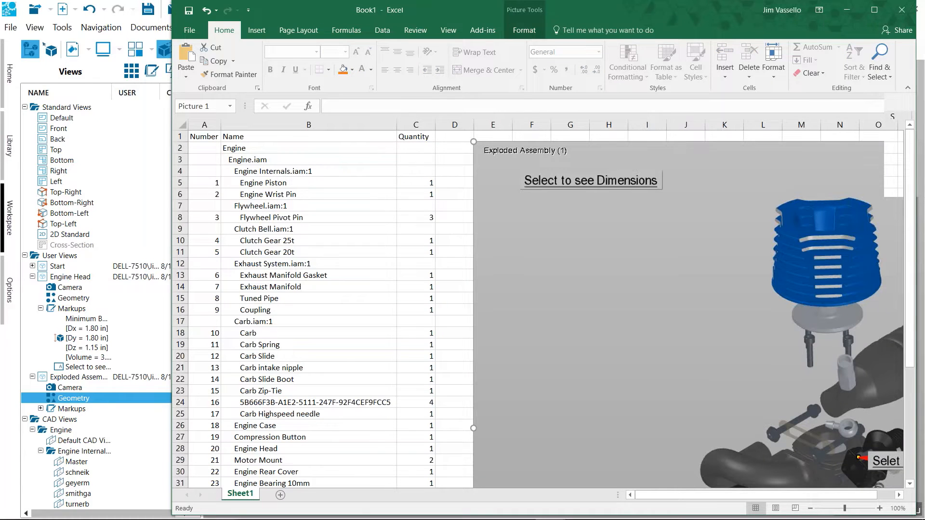
Crop the exploded assembly picture along its right side to remove the view cube and along its bottom edge
{"action": "left_click", "coordinate": [462, 241]}
{"action": "scroll", "coordinate": [462, 240], "scroll_direction": "up", "scroll_amount": 3, "text": "ctrl"}
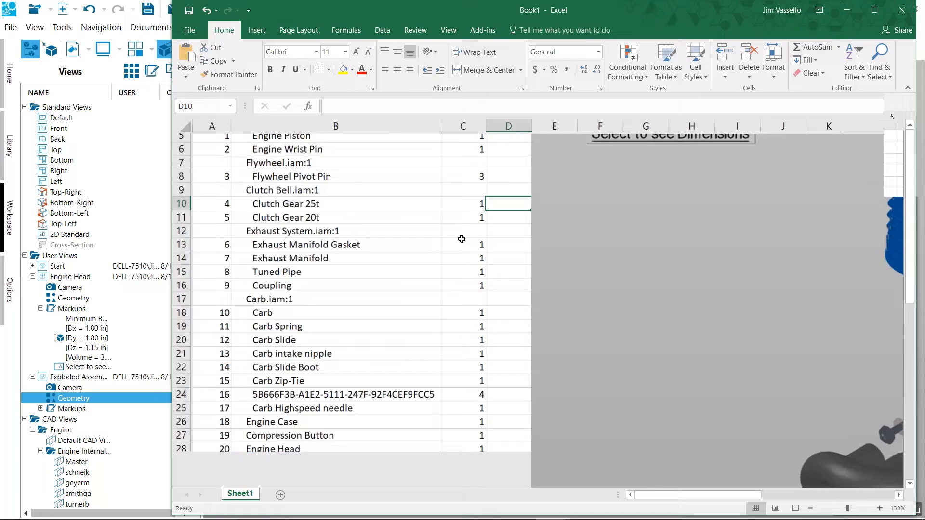
{"action": "scroll", "coordinate": [462, 240], "scroll_direction": "down", "scroll_amount": 7, "text": "ctrl"}
{"action": "scroll", "coordinate": [462, 240], "scroll_direction": "up", "scroll_amount": 2, "text": "ctrl"}
{"action": "left_click", "coordinate": [461, 240]}
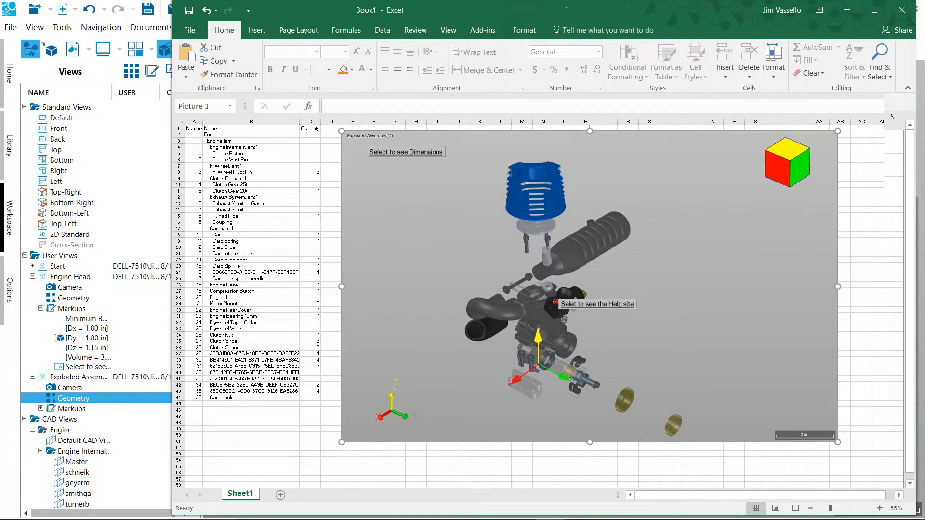
{"action": "right_click", "coordinate": [801, 281]}
{"action": "left_click", "coordinate": [834, 252]}
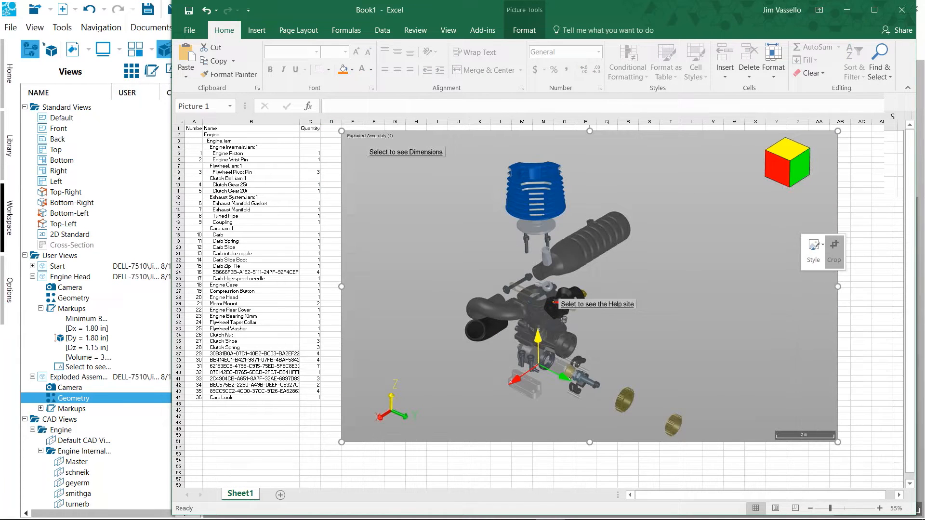
{"action": "mouse_move", "coordinate": [838, 442]}
{"action": "left_mouse_down"}
{"action": "mouse_move", "coordinate": [815, 440]}
{"action": "mouse_move", "coordinate": [836, 441]}
{"action": "left_mouse_up"}
{"action": "left_click_drag", "start_coordinate": [837, 286], "coordinate": [697, 286]}
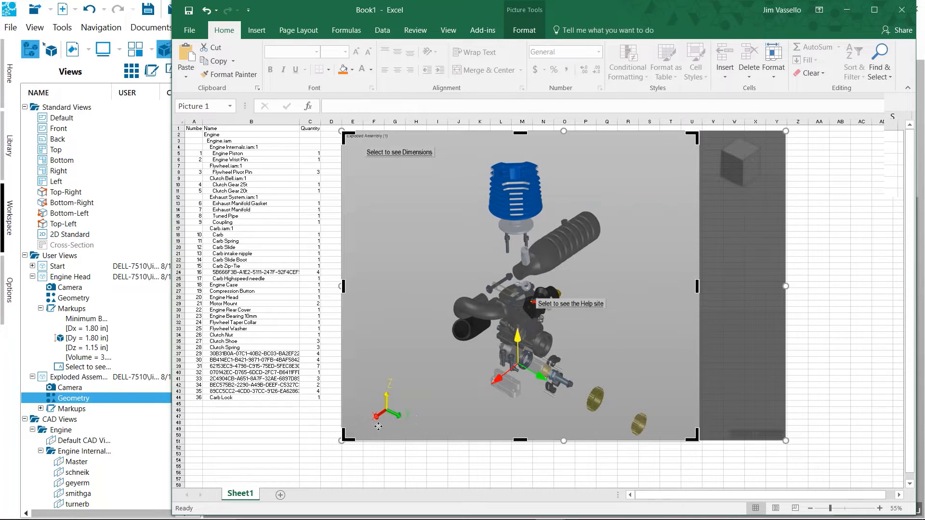
{"action": "left_click_drag", "start_coordinate": [521, 436], "coordinate": [521, 412]}
{"action": "left_click", "coordinate": [395, 460]}
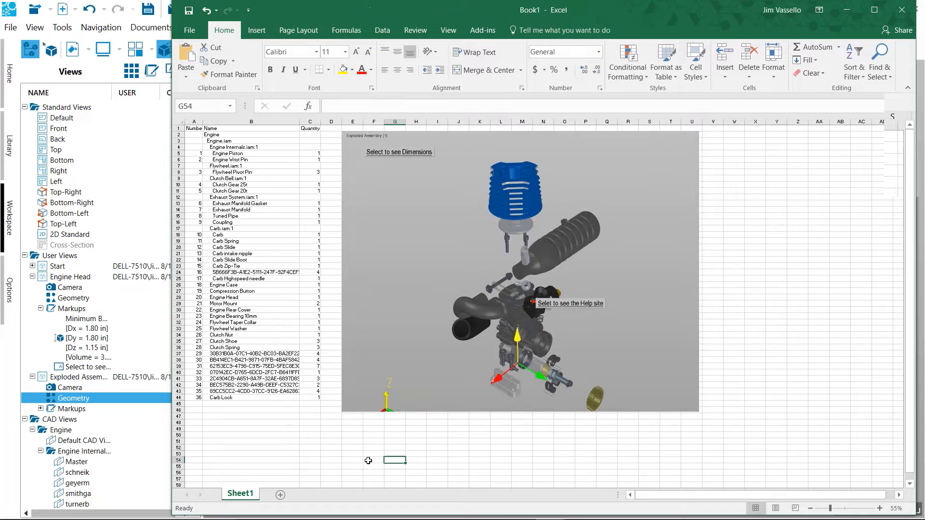
Select cell B52 below the parts list and bring up the SpinFire add-in's Open Workspace file dialog
{"action": "left_click", "coordinate": [236, 447]}
{"action": "scroll", "coordinate": [239, 443], "scroll_direction": "down", "scroll_amount": 2}
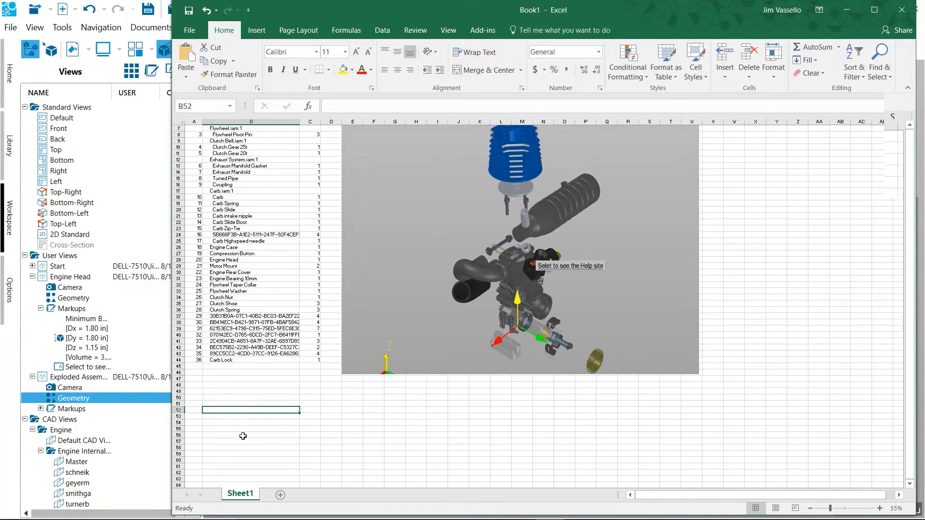
{"action": "scroll", "coordinate": [243, 435], "scroll_direction": "down", "scroll_amount": 3}
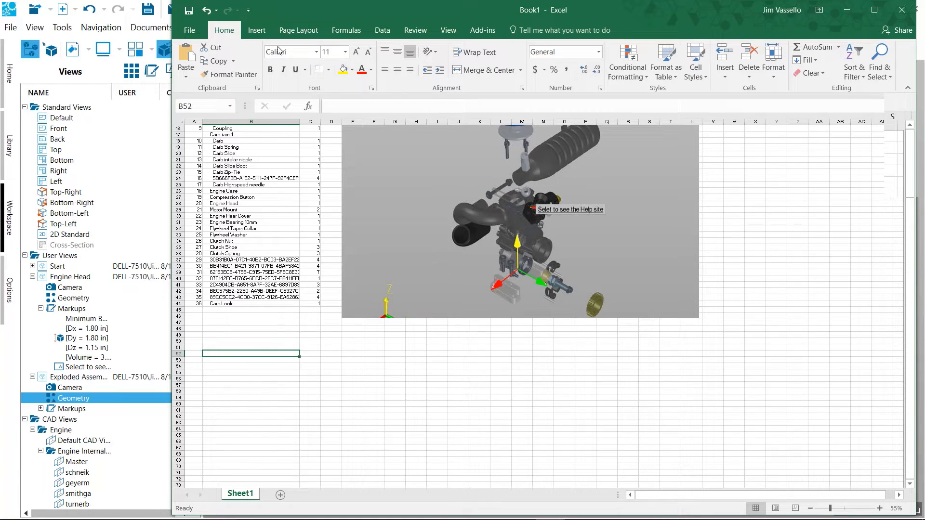
{"action": "left_click", "coordinate": [482, 31]}
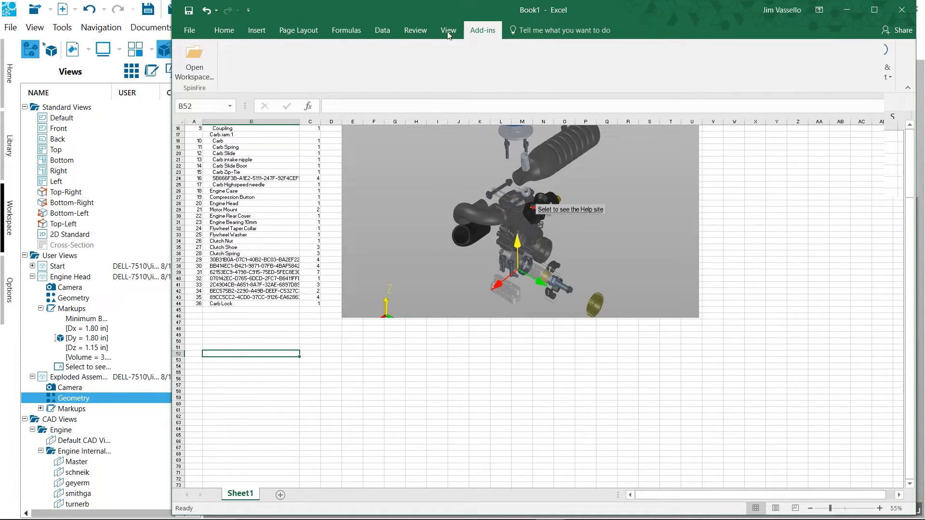
{"action": "left_click", "coordinate": [201, 55]}
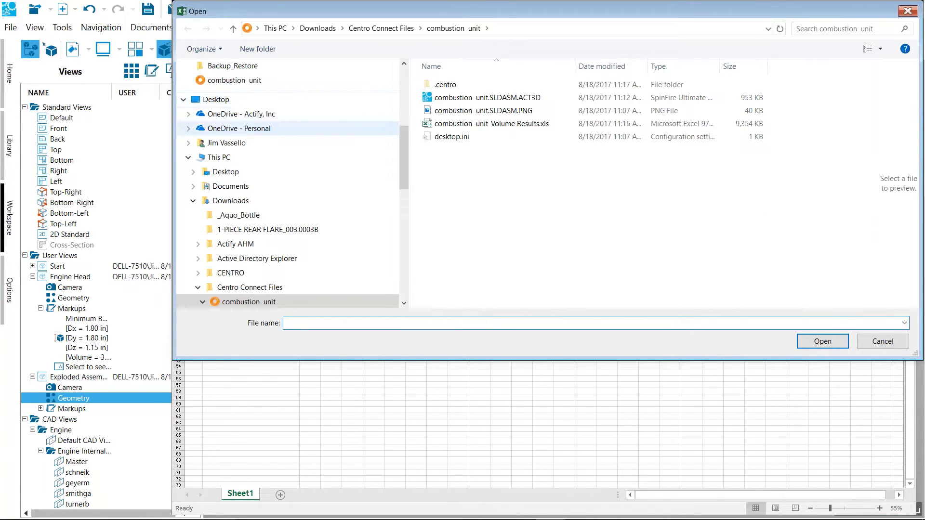
Browse to the Engine folder under My.3D2, 2017 Actify Conference, and open Engine.iam.ACT3D
{"action": "left_click_drag", "start_coordinate": [404, 136], "coordinate": [404, 78]}
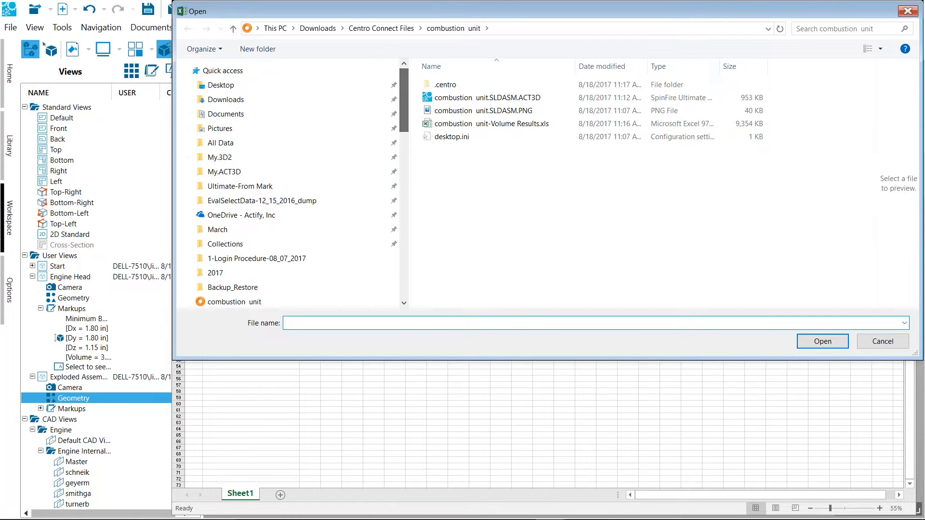
{"action": "left_click", "coordinate": [230, 159]}
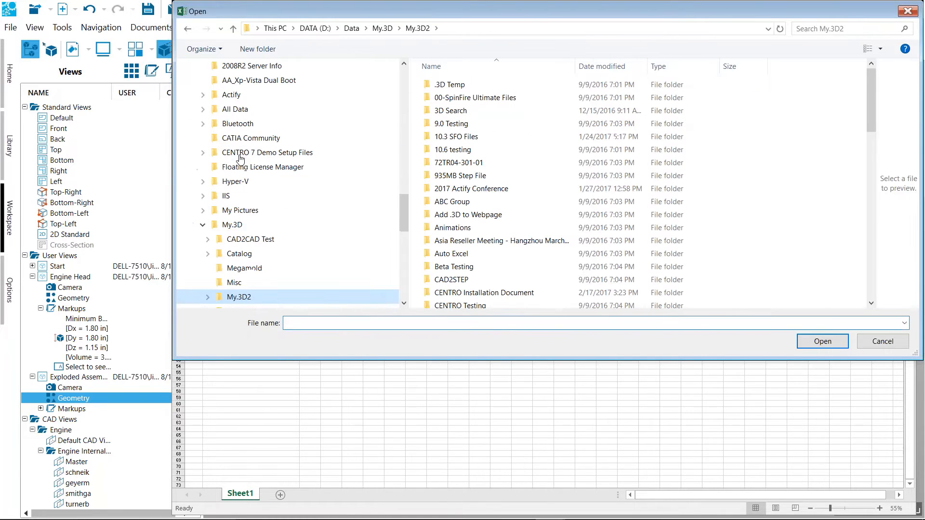
{"action": "left_click", "coordinate": [474, 192]}
{"action": "double_click", "coordinate": [475, 189]}
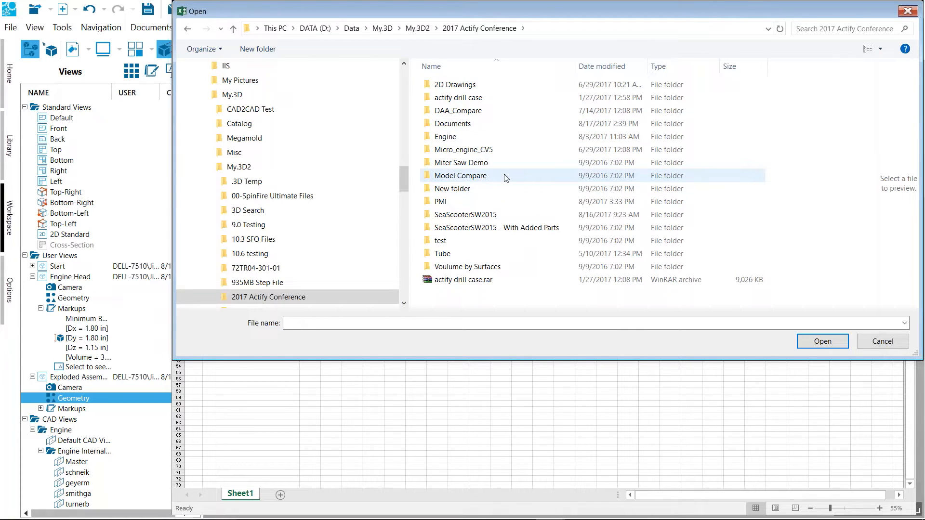
{"action": "left_click", "coordinate": [475, 163]}
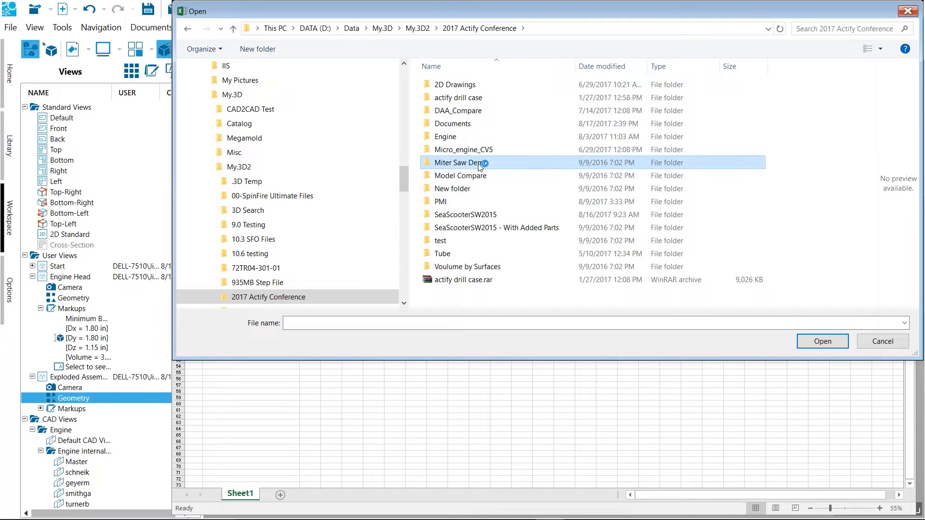
{"action": "double_click", "coordinate": [452, 138]}
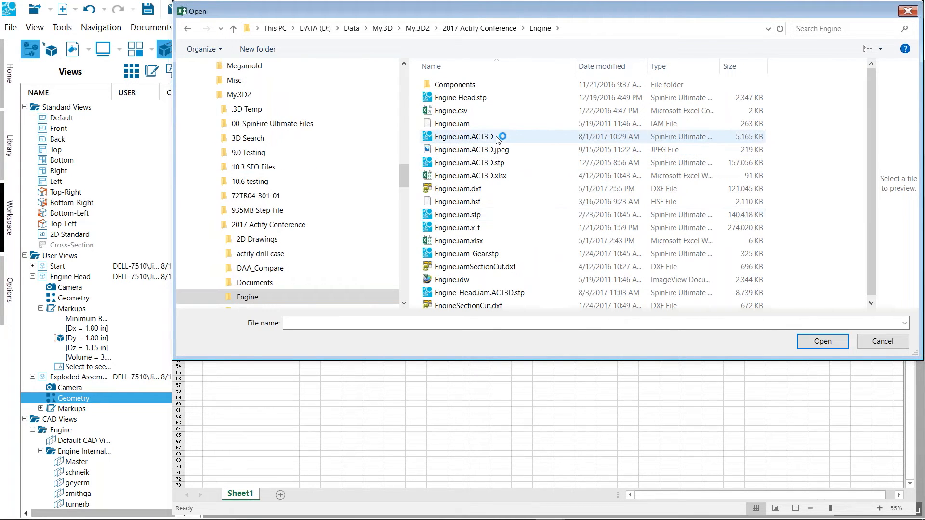
{"action": "left_click", "coordinate": [496, 137]}
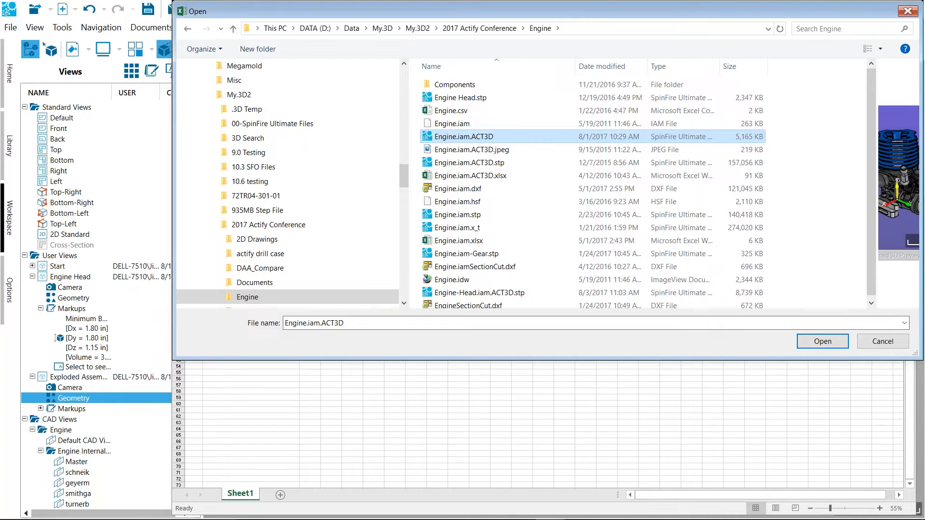
{"action": "left_click", "coordinate": [823, 343]}
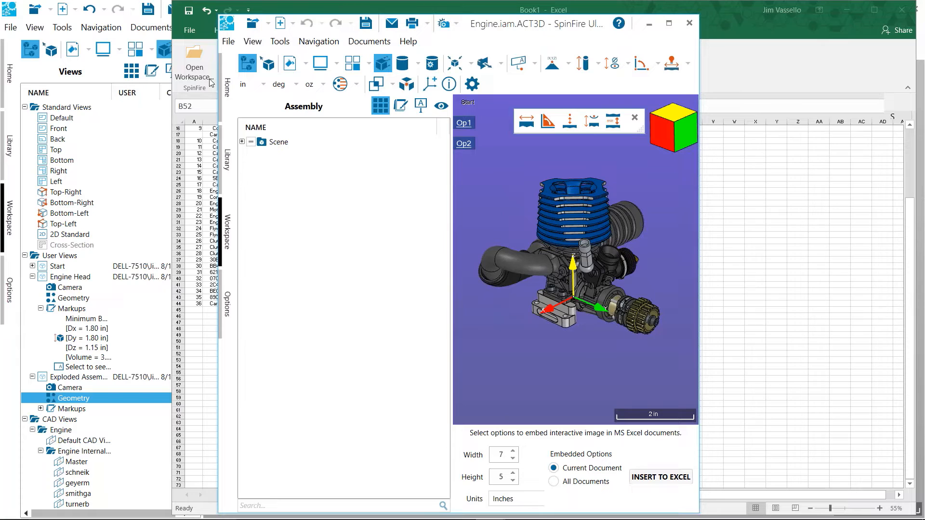
Narrow the Assembly pane, then reposition and widen the SpinFire window to give the model more room
{"action": "left_click_drag", "start_coordinate": [451, 166], "coordinate": [378, 174]}
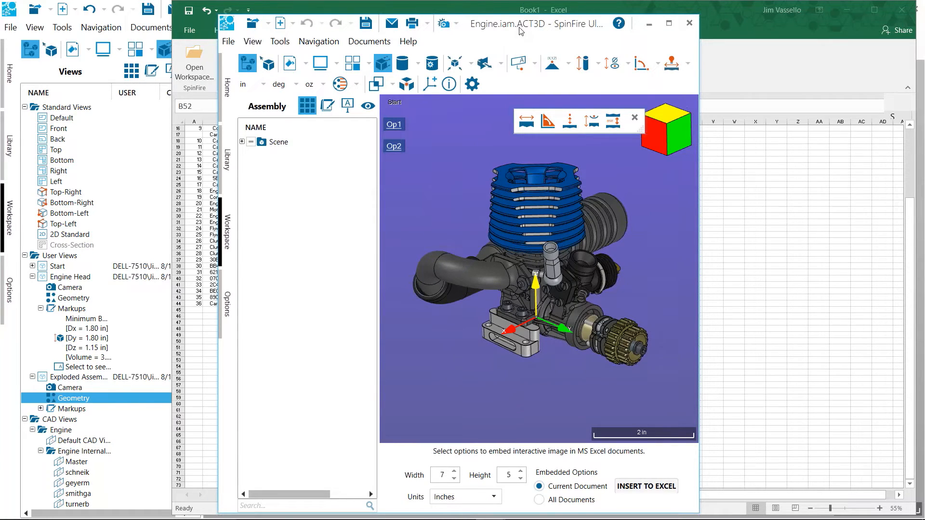
{"action": "left_click_drag", "start_coordinate": [598, 29], "coordinate": [579, 16]}
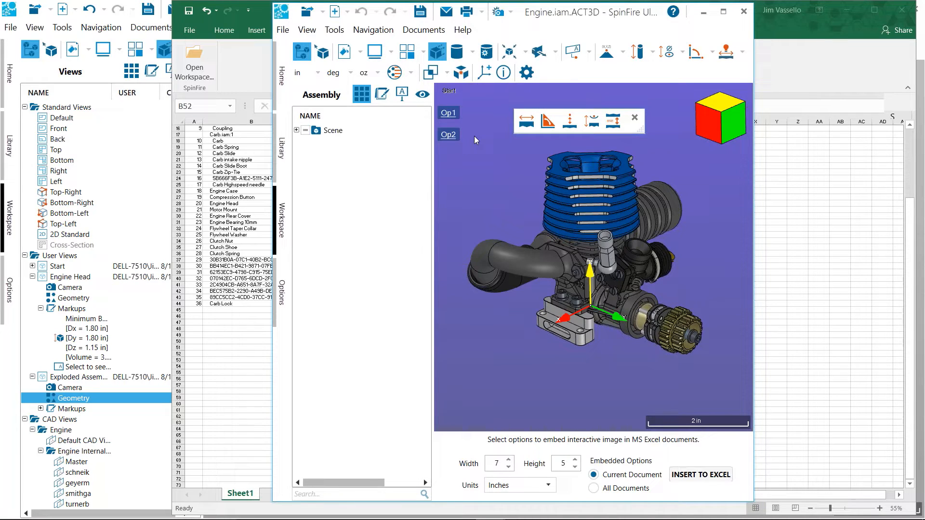
{"action": "left_click", "coordinate": [463, 32]}
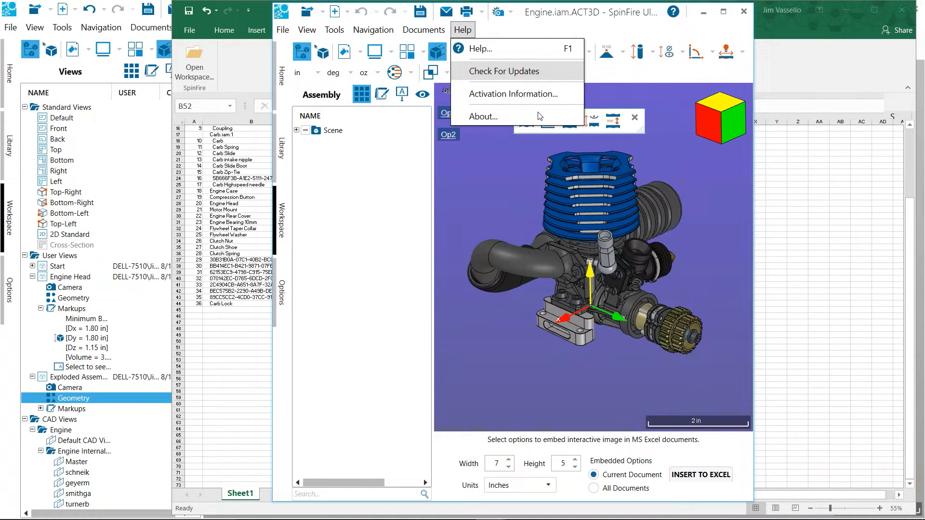
{"action": "left_click", "coordinate": [511, 227]}
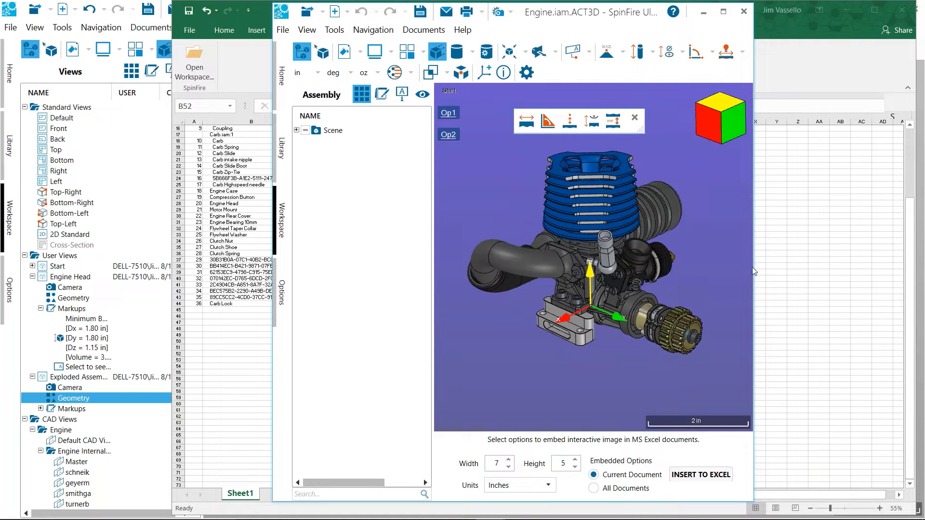
{"action": "left_click_drag", "start_coordinate": [794, 260], "coordinate": [849, 258]}
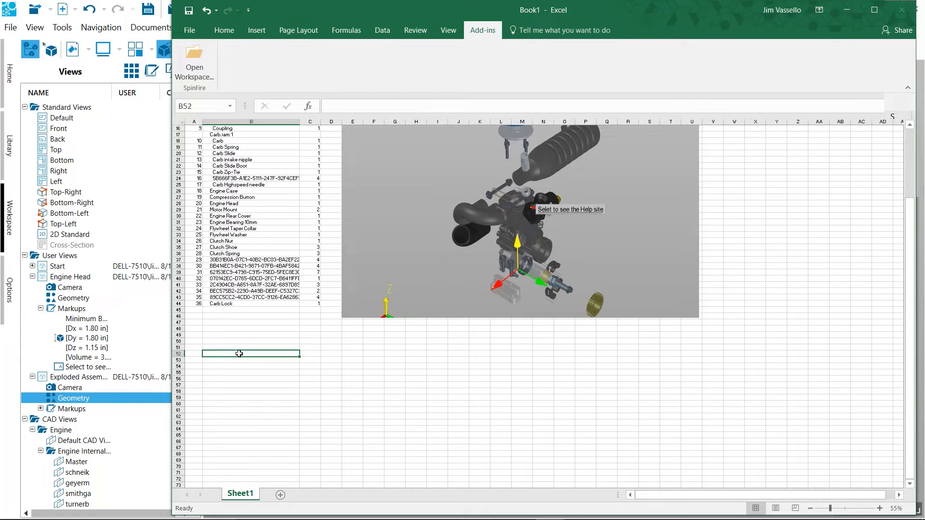
Insert the interactive engine model into Excel at 7 by 5 inches for the current document only, and return to the worksheet
{"action": "key", "text": "alt+Tab"}
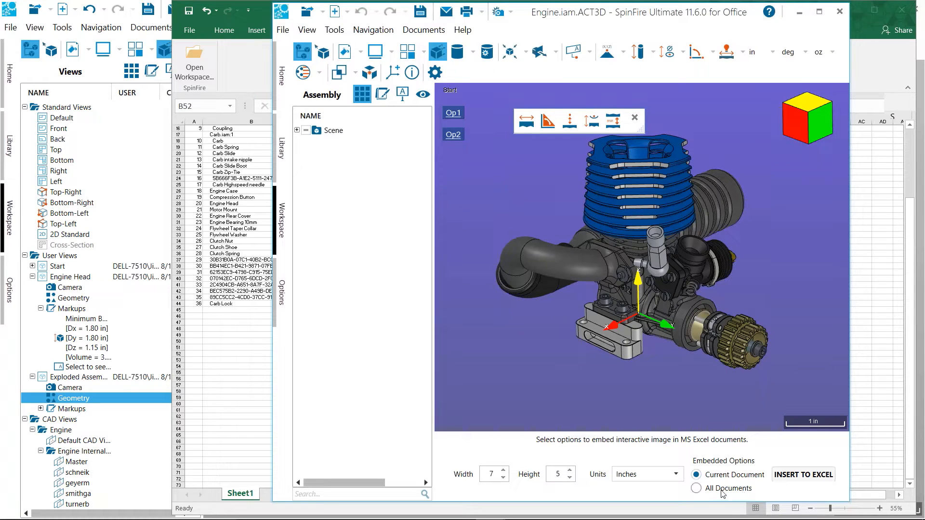
{"action": "left_click", "coordinate": [697, 488]}
{"action": "left_click", "coordinate": [697, 475]}
{"action": "left_click", "coordinate": [784, 477]}
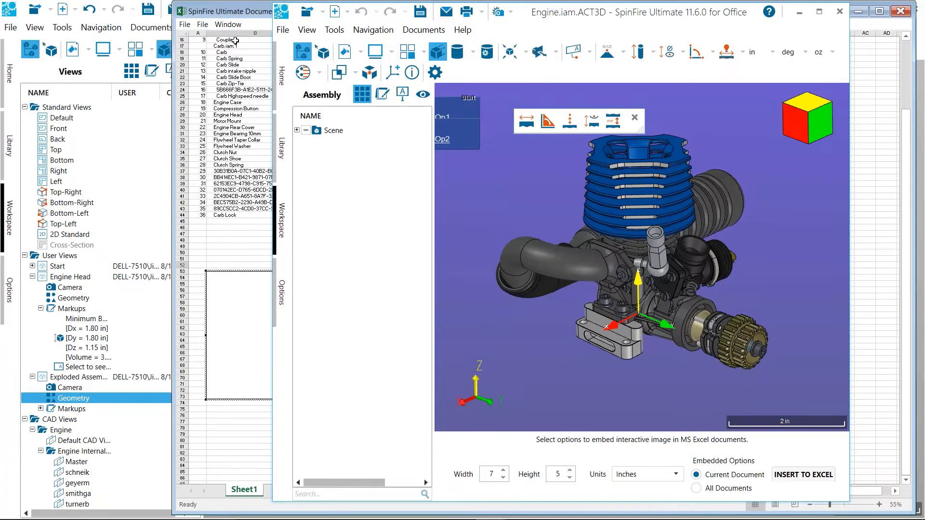
{"action": "left_click", "coordinate": [243, 15]}
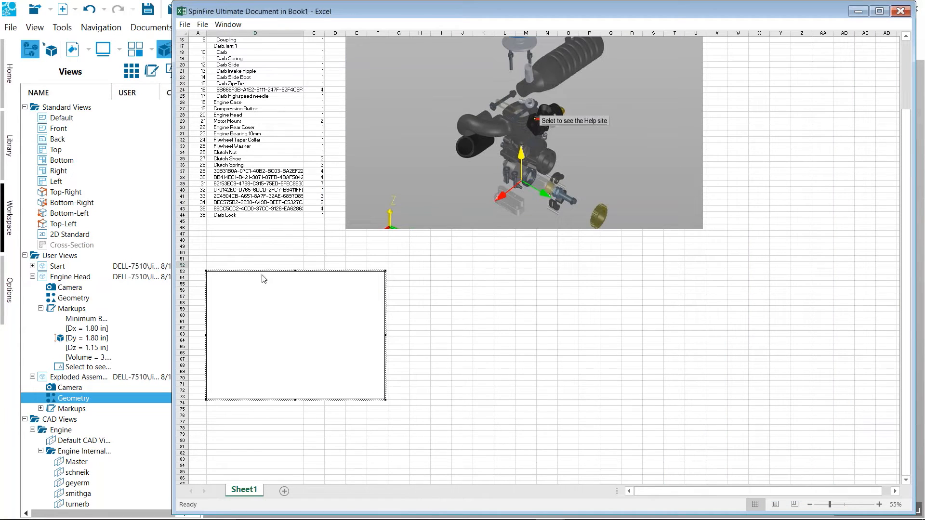
{"action": "left_click", "coordinate": [470, 351]}
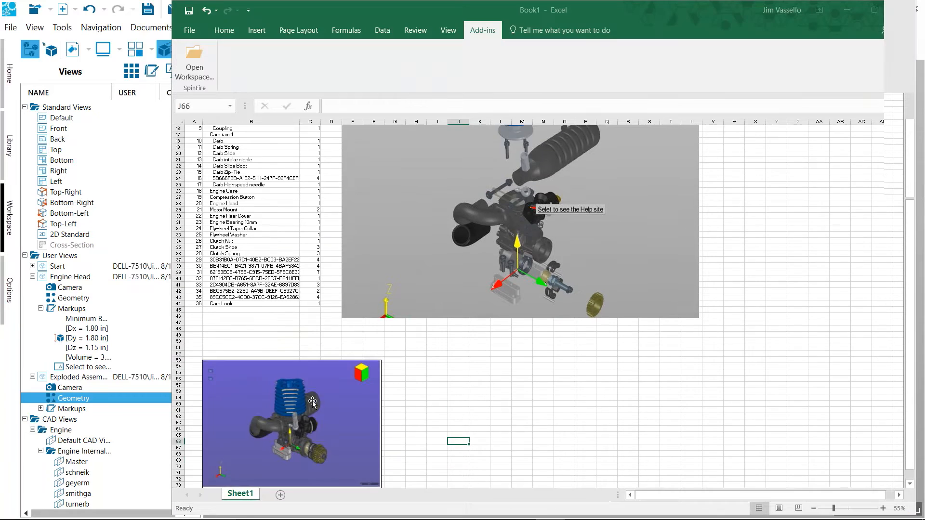
Move the embedded engine model up to about row 49 and enlarge it to span columns B through U
{"action": "scroll", "coordinate": [312, 403], "scroll_direction": "down", "scroll_amount": 4}
{"action": "left_click", "coordinate": [317, 344]}
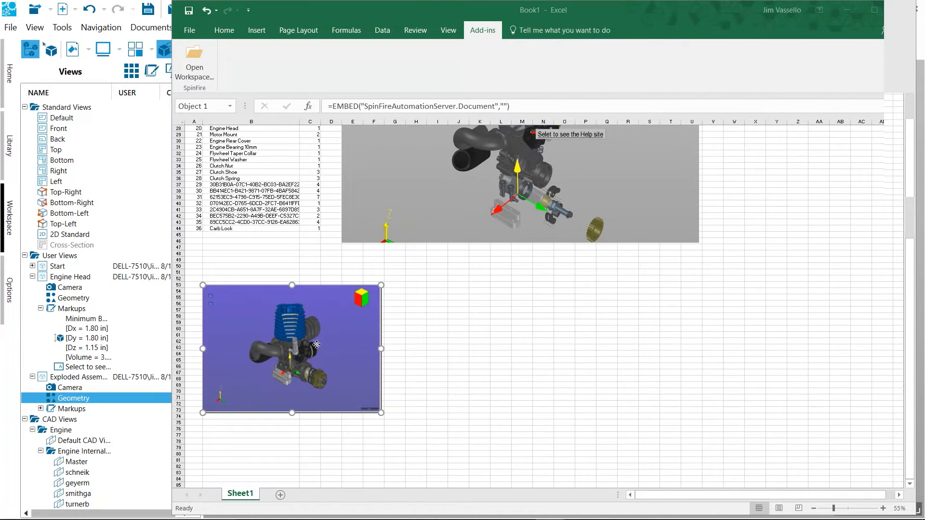
{"action": "left_click_drag", "start_coordinate": [317, 344], "coordinate": [317, 317]}
{"action": "left_click", "coordinate": [386, 417]}
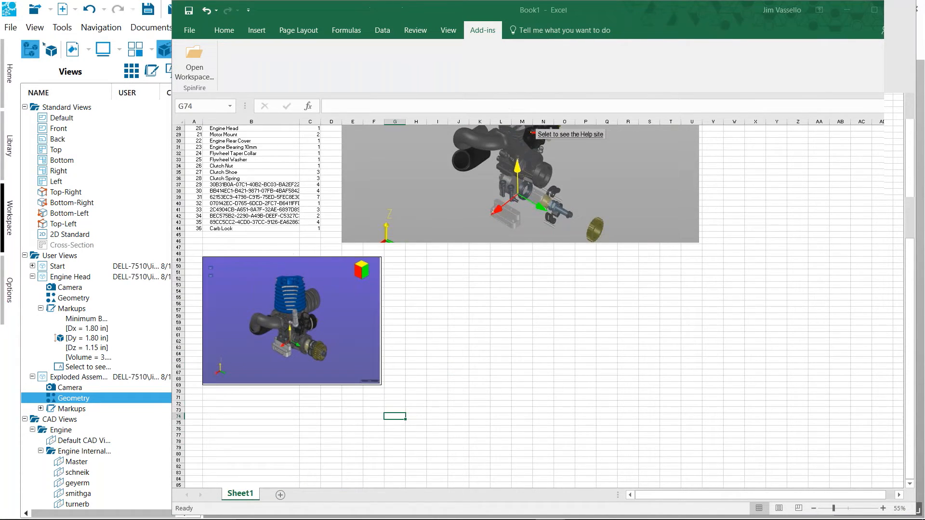
{"action": "left_click", "coordinate": [366, 374]}
{"action": "mouse_move", "coordinate": [381, 384]}
{"action": "left_mouse_down"}
{"action": "mouse_move", "coordinate": [556, 497]}
{"action": "mouse_move", "coordinate": [692, 488]}
{"action": "left_mouse_up"}
{"action": "left_click", "coordinate": [819, 366]}
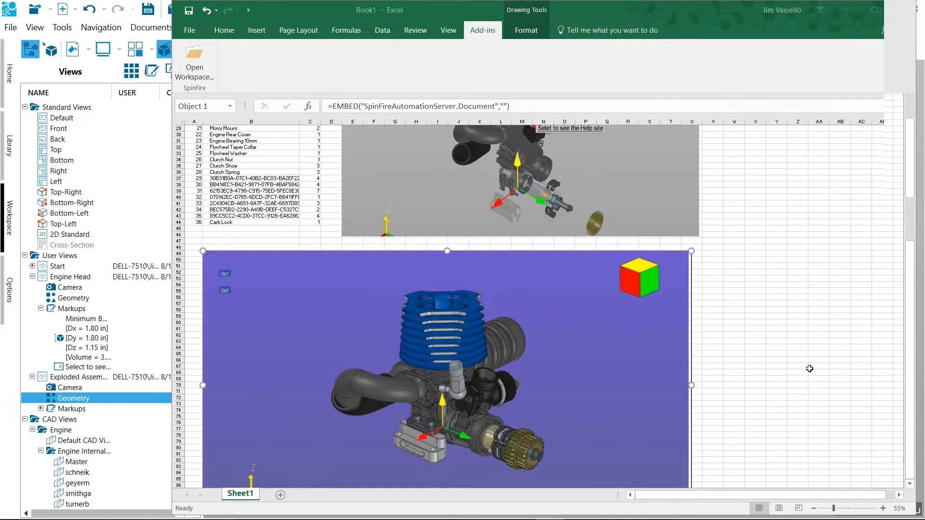
{"action": "scroll", "coordinate": [510, 285], "scroll_direction": "down", "scroll_amount": 3}
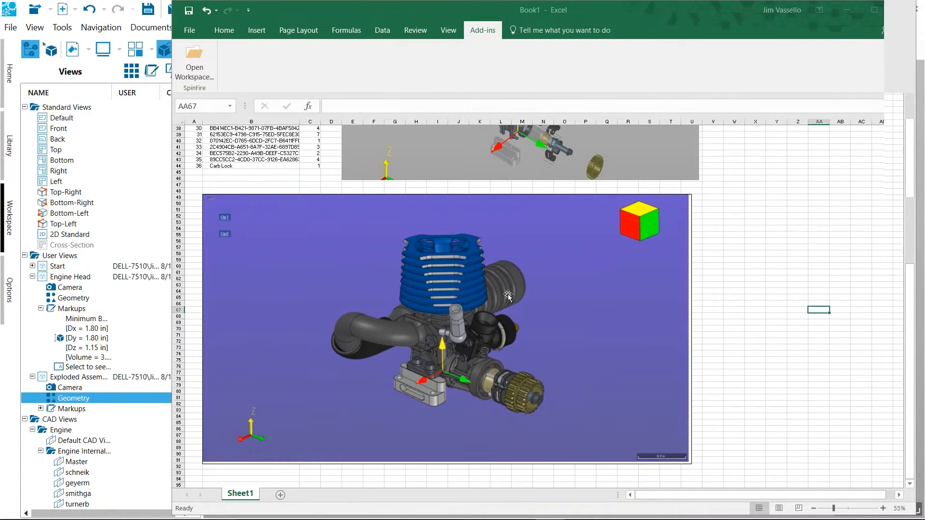
Activate the embedded engine model, rotate it, and show its toolbar with the Assembly tree hidden
{"action": "left_click", "coordinate": [516, 282]}
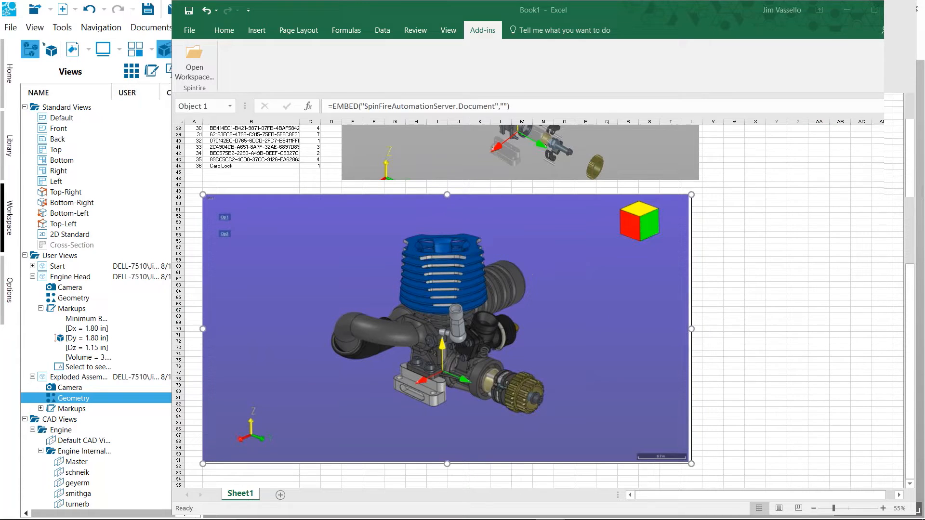
{"action": "double_click", "coordinate": [532, 278]}
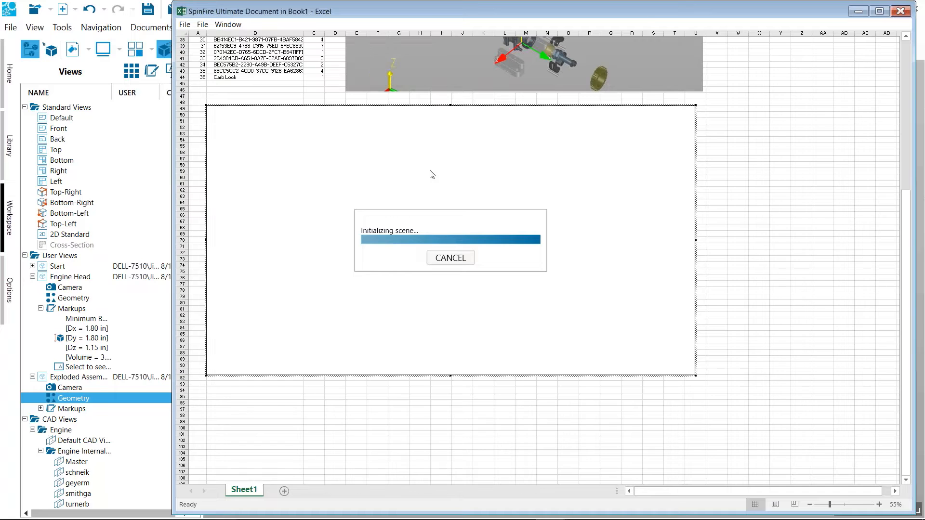
{"action": "left_click_drag", "start_coordinate": [438, 206], "coordinate": [340, 204]}
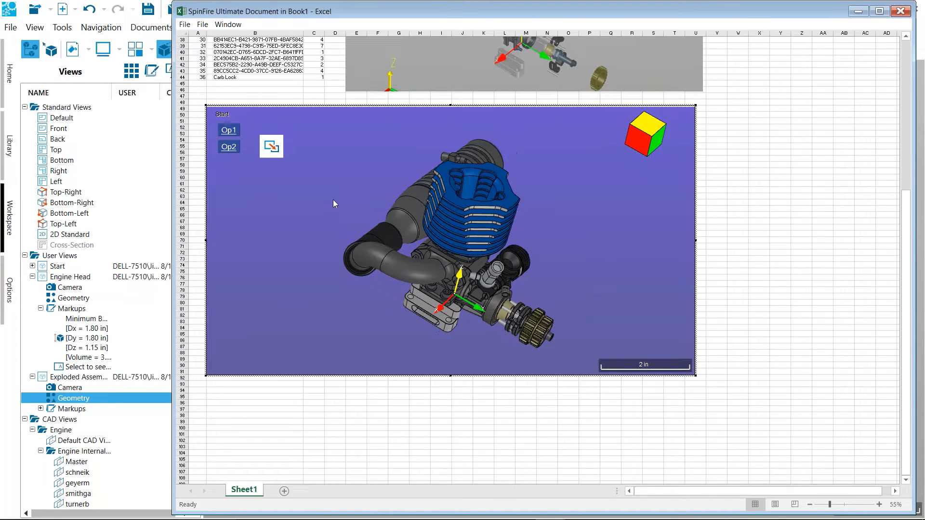
{"action": "left_click", "coordinate": [273, 146]}
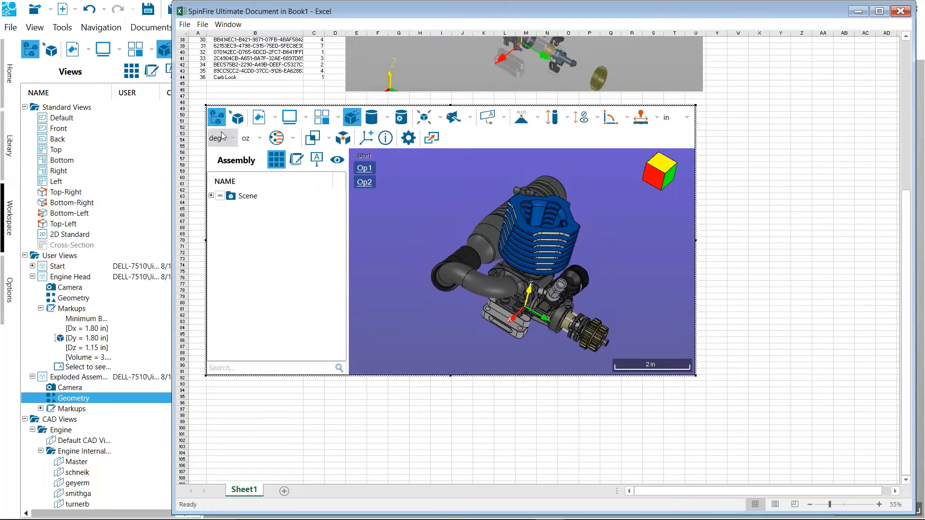
{"action": "left_click", "coordinate": [217, 117]}
Add a Smart Edge Dimension to the circular top edge of the carburetor's upright fitting in the embedded model, with its label beside the view cube
{"action": "scroll", "coordinate": [347, 219], "scroll_direction": "up", "scroll_amount": 6}
{"action": "middle_click_drag", "start_coordinate": [515, 301], "coordinate": [473, 245]}
{"action": "scroll", "coordinate": [473, 245], "scroll_direction": "up", "scroll_amount": 2}
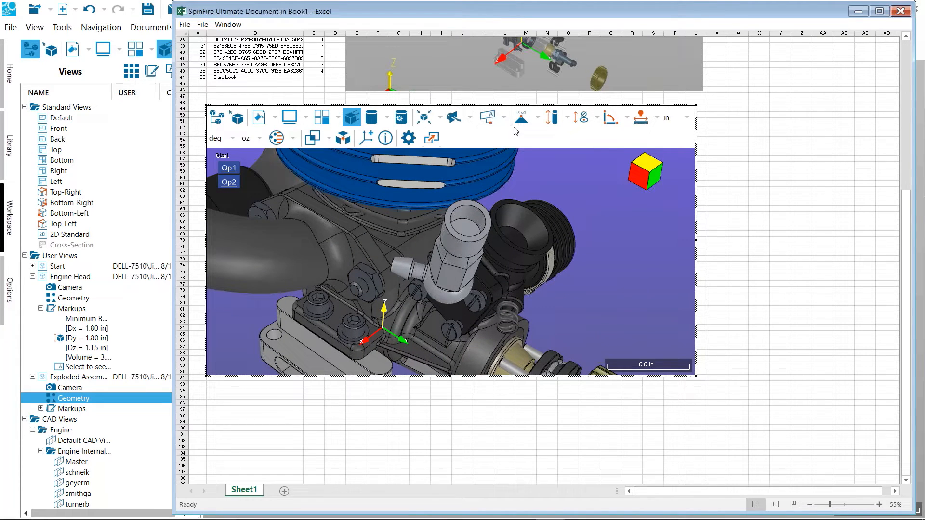
{"action": "left_click", "coordinate": [642, 118]}
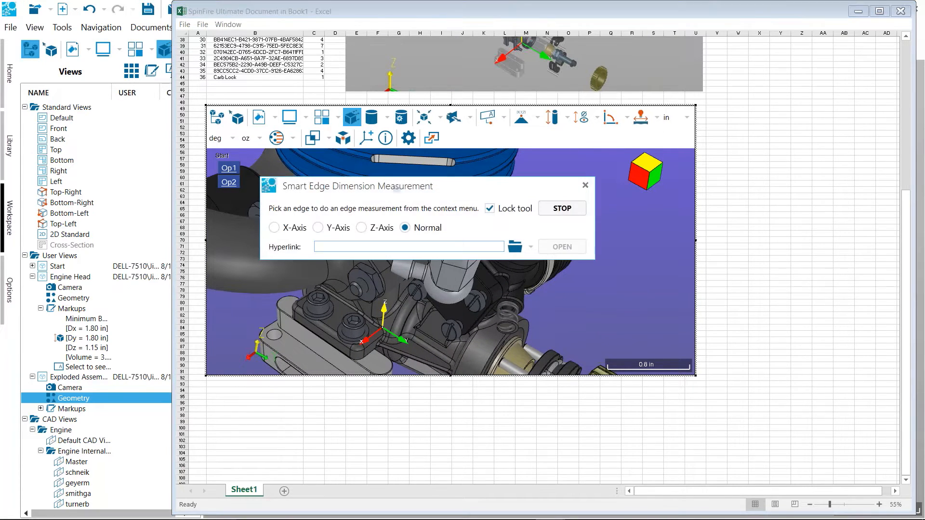
{"action": "left_click_drag", "start_coordinate": [495, 189], "coordinate": [775, 59]}
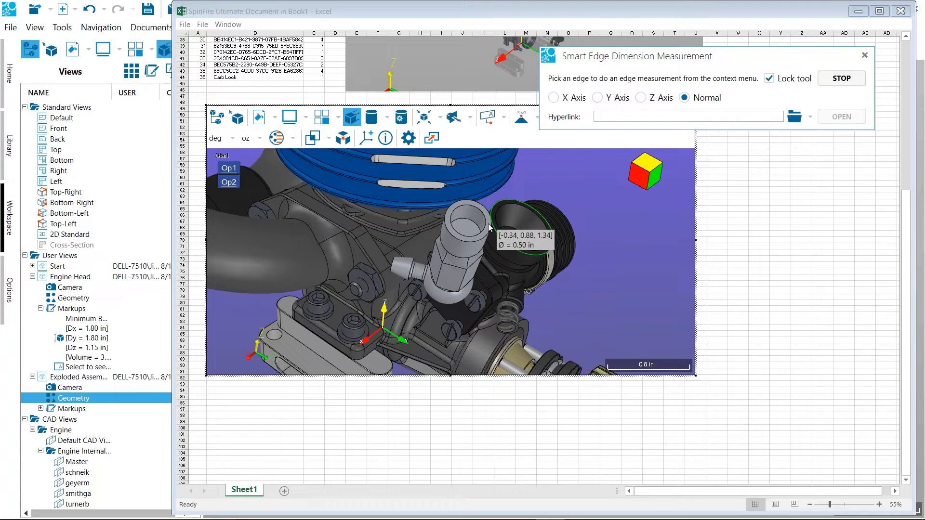
{"action": "left_click", "coordinate": [461, 207]}
{"action": "left_click", "coordinate": [589, 181]}
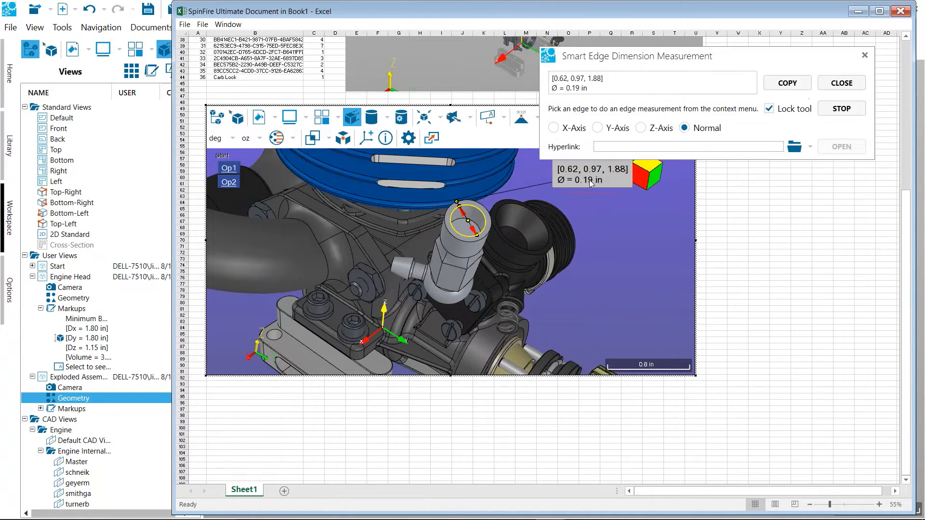
Dimension an edge on the fitting's hexagonal body, place the label beside the carburetor, and close the measurement tool
{"action": "left_click", "coordinate": [456, 273]}
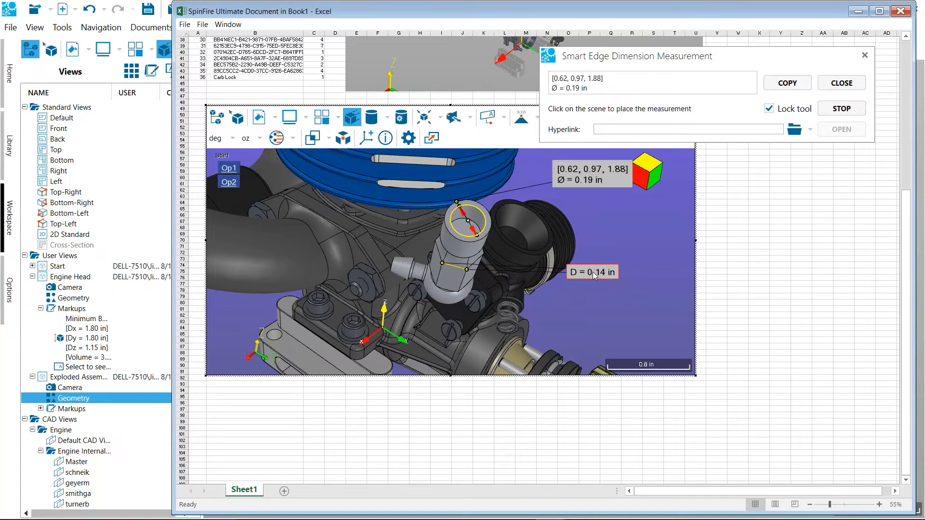
{"action": "left_click", "coordinate": [592, 272]}
{"action": "left_click", "coordinate": [848, 82]}
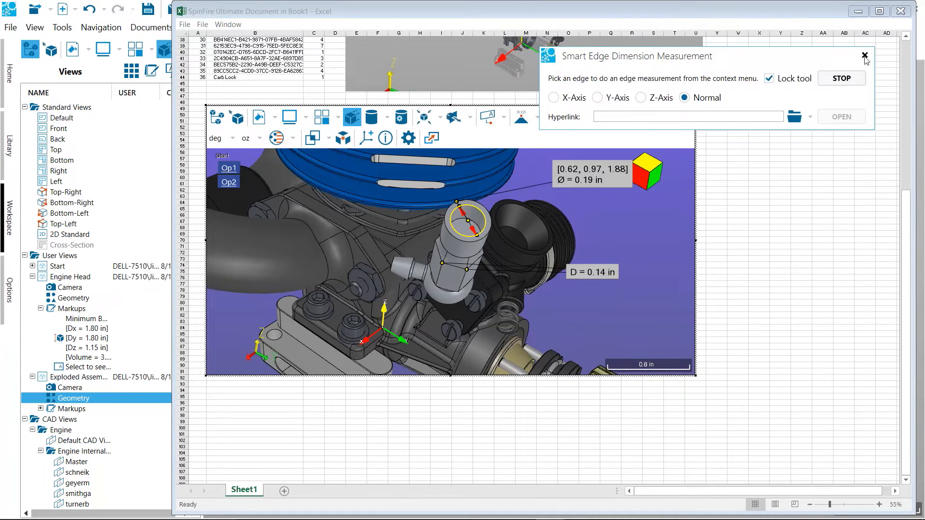
{"action": "left_click", "coordinate": [865, 56]}
Leave the embedded model, save its changes, and return to the worksheet cells beside it
{"action": "left_click", "coordinate": [734, 227]}
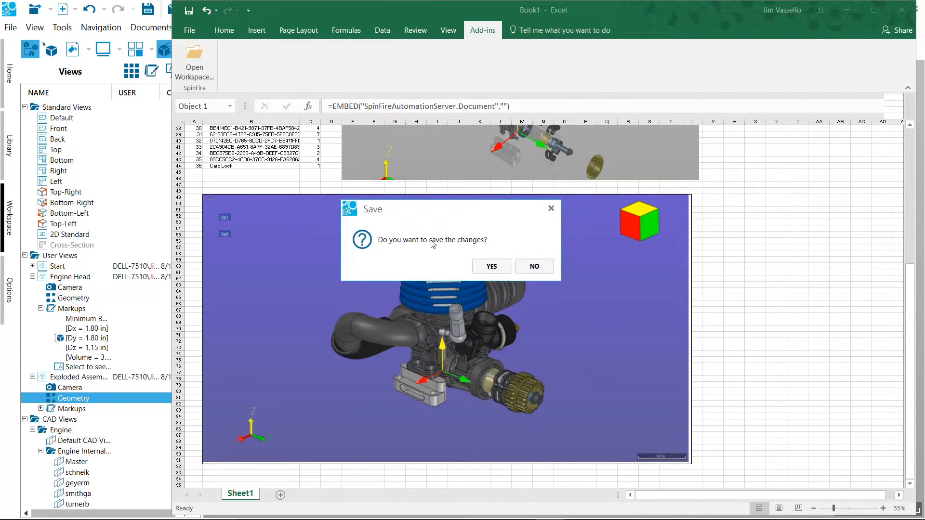
{"action": "left_click", "coordinate": [491, 267]}
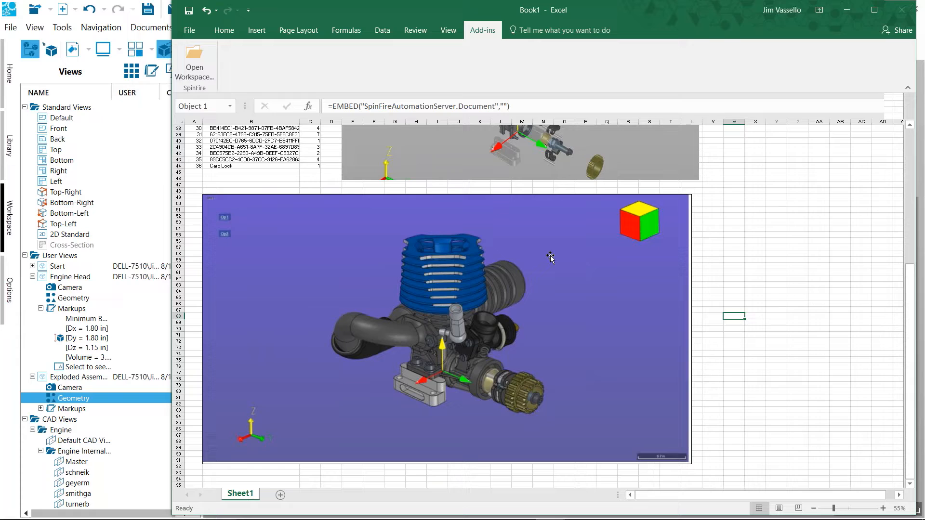
{"action": "left_click", "coordinate": [713, 224]}
{"action": "left_click", "coordinate": [712, 223]}
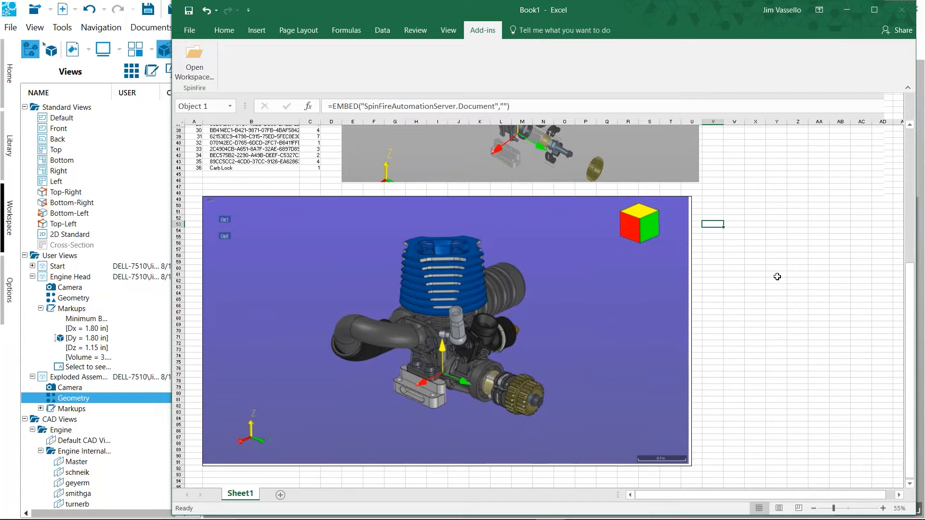
Review the worksheet's parts list, exploded assembly image and embedded engine model at a larger zoom
{"action": "scroll", "coordinate": [777, 275], "scroll_direction": "up", "scroll_amount": 11}
{"action": "scroll", "coordinate": [777, 277], "scroll_direction": "up", "scroll_amount": 2}
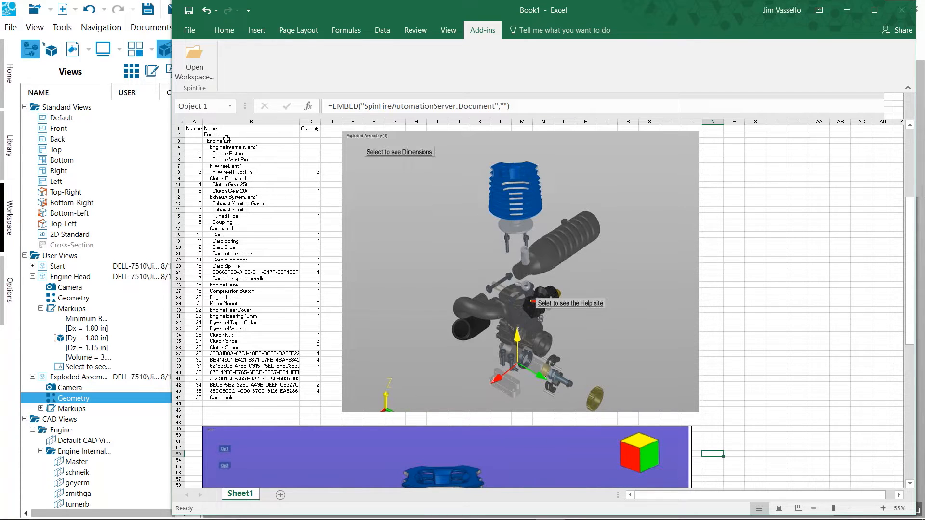
{"action": "scroll", "coordinate": [259, 230], "scroll_direction": "up", "scroll_amount": 1, "text": "ctrl"}
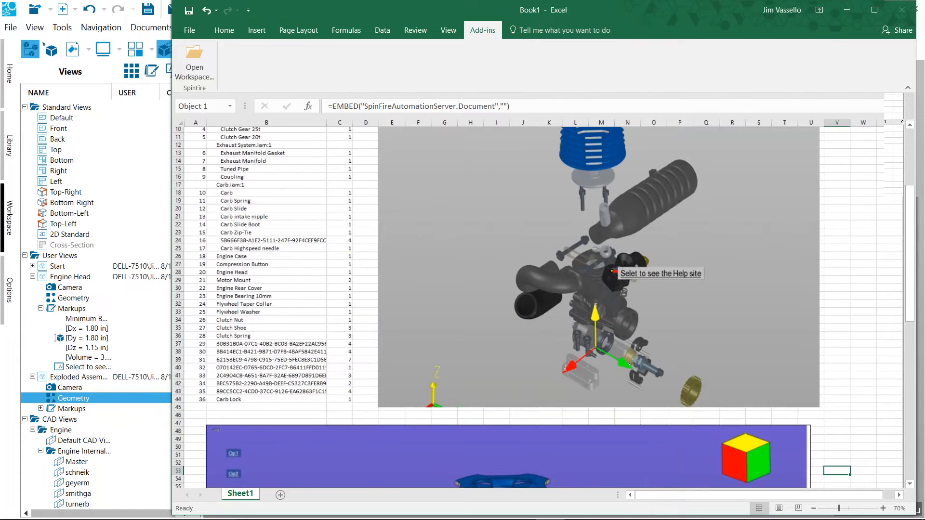
{"action": "scroll", "coordinate": [256, 394], "scroll_direction": "up", "scroll_amount": 3, "text": "ctrl"}
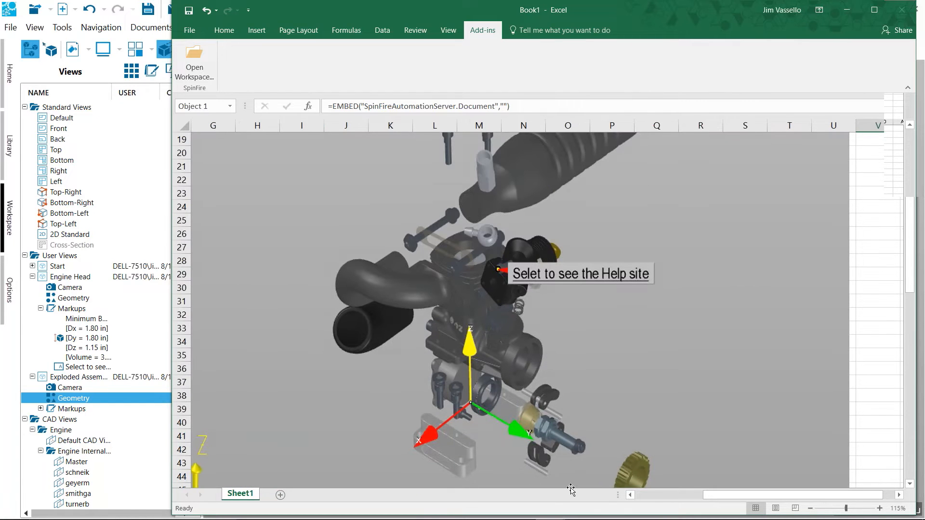
{"action": "left_click", "coordinate": [641, 496]}
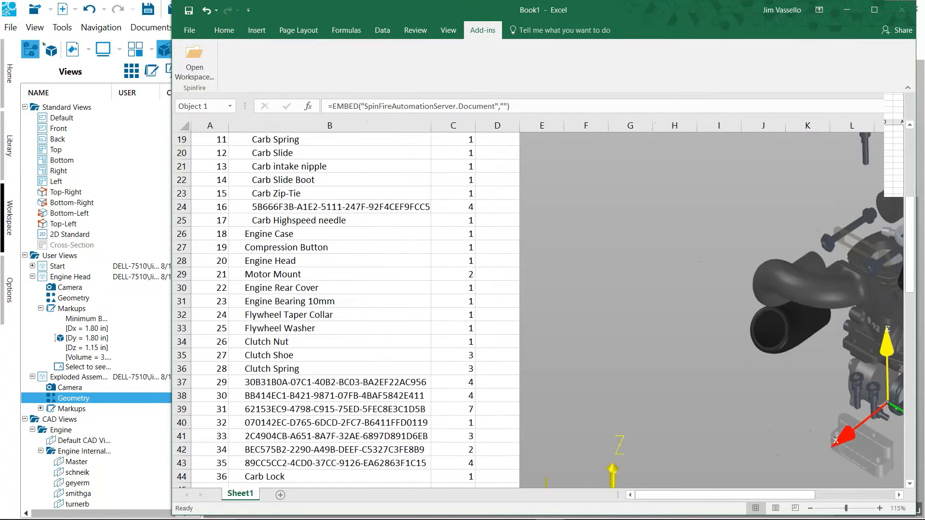
{"action": "scroll", "coordinate": [345, 263], "scroll_direction": "up", "scroll_amount": 1}
{"action": "scroll", "coordinate": [345, 262], "scroll_direction": "up", "scroll_amount": 2}
{"action": "left_click", "coordinate": [664, 193]}
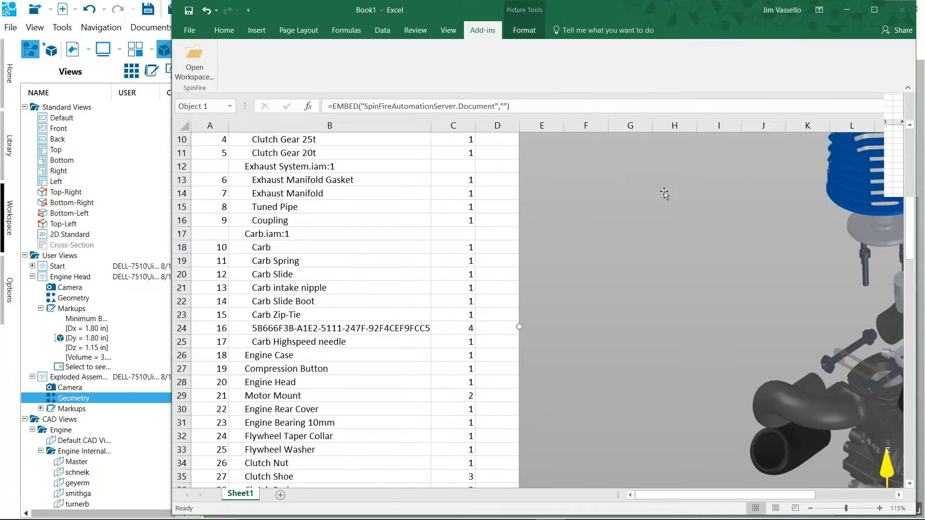
{"action": "scroll", "coordinate": [670, 212], "scroll_direction": "down", "scroll_amount": 2}
{"action": "scroll", "coordinate": [671, 218], "scroll_direction": "down", "scroll_amount": 11}
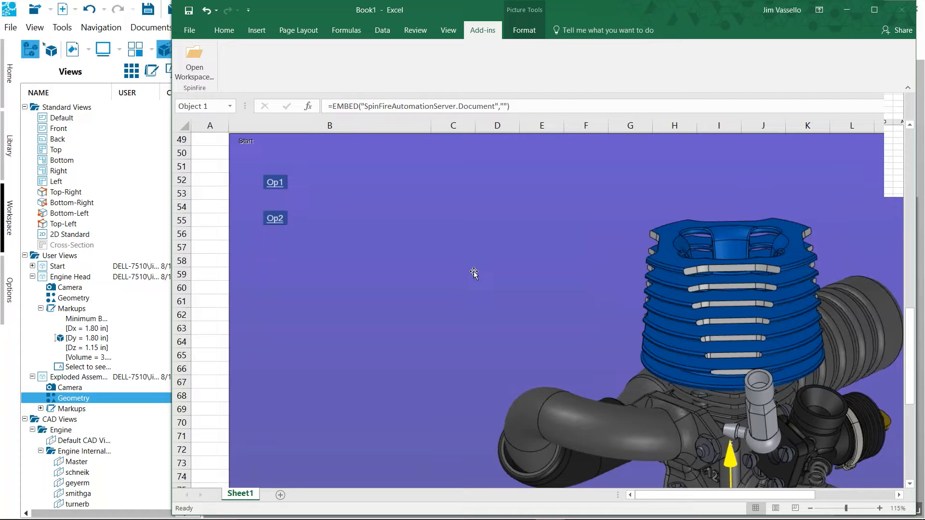
Close Excel without saving the changes to Book1 and return to SpinFire Ultimate
{"action": "left_click", "coordinate": [844, 15]}
{"action": "mouse_move", "coordinate": [350, 519]}
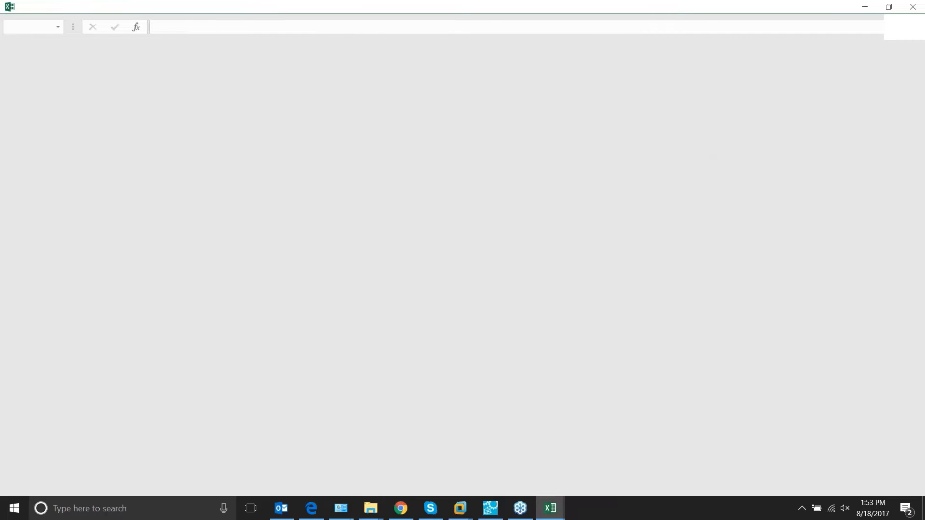
{"action": "left_click", "coordinate": [913, 7]}
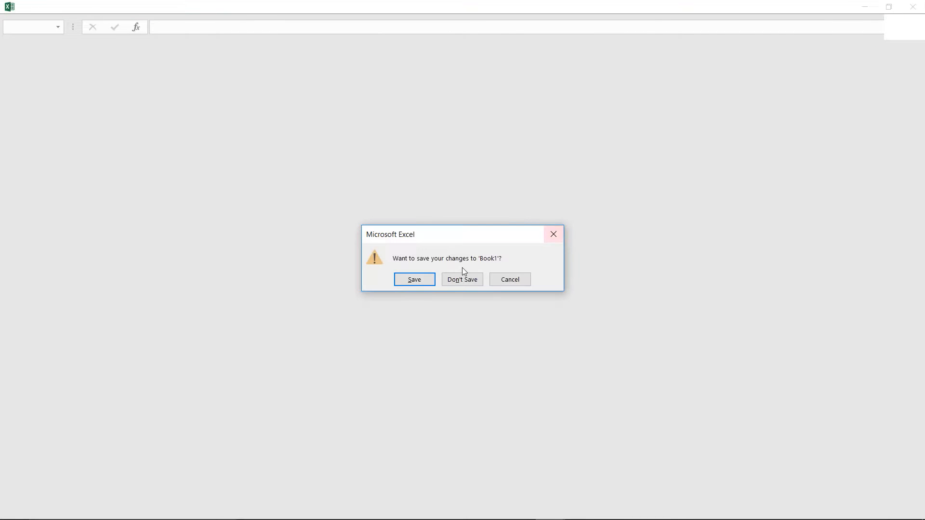
{"action": "left_click", "coordinate": [461, 280]}
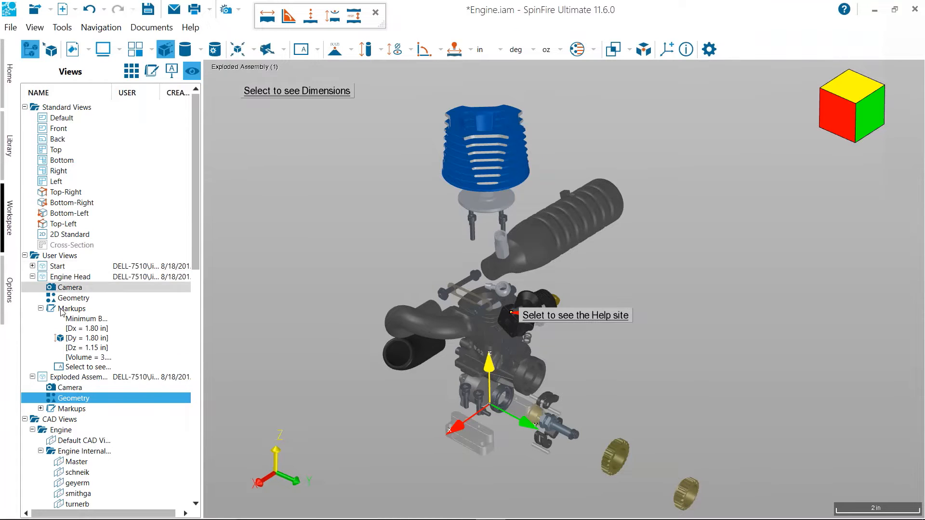
Activate the Engine Head user view and list the available point and distance measurement types
{"action": "left_click", "coordinate": [72, 278]}
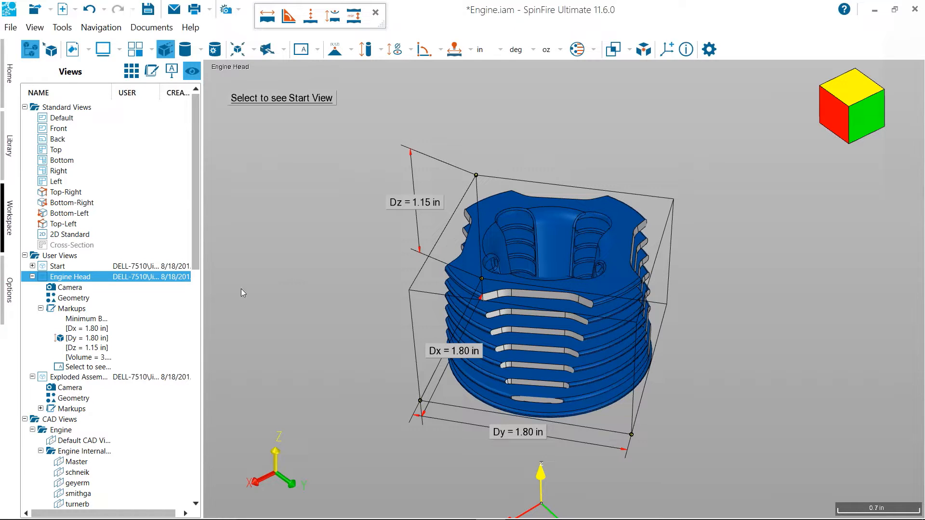
{"action": "left_click", "coordinate": [351, 50]}
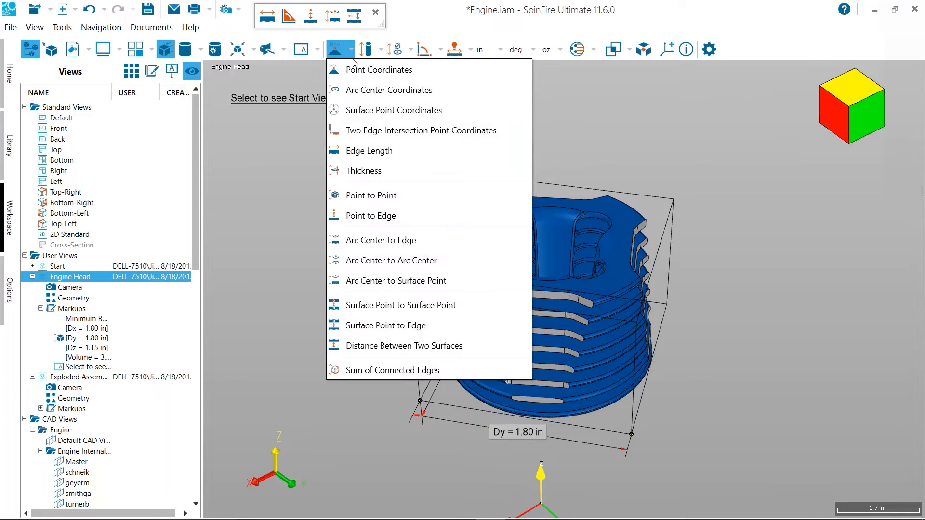
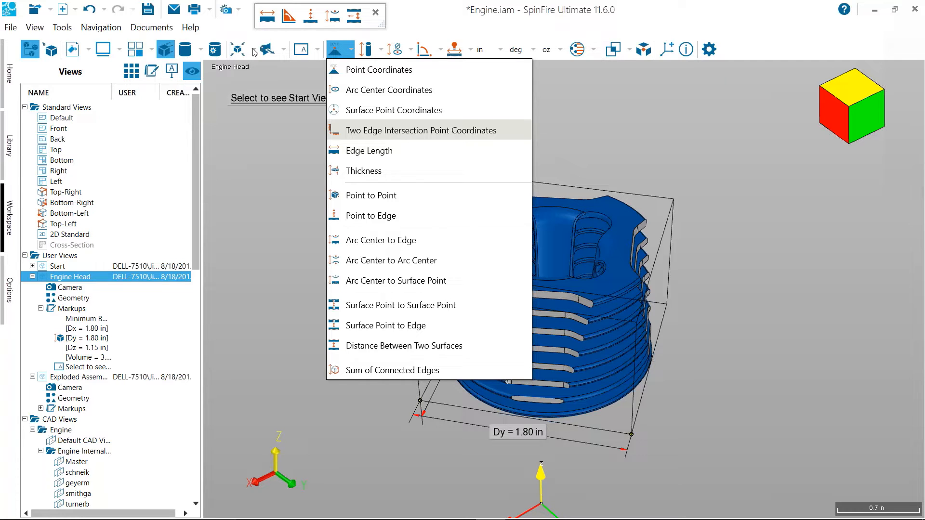
Switch the application theme to Classic in the options, apply it, and return to the engine workspace
{"action": "left_click", "coordinate": [249, 137]}
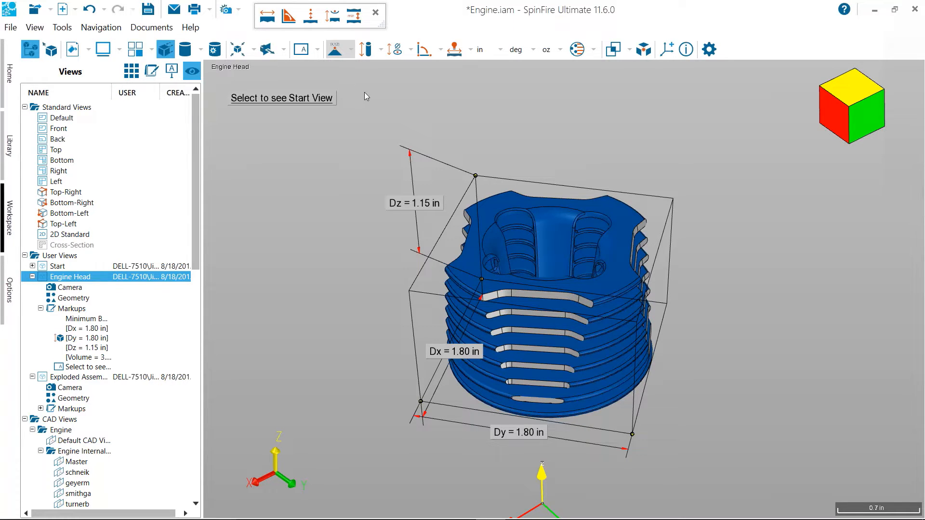
{"action": "left_click", "coordinate": [9, 284]}
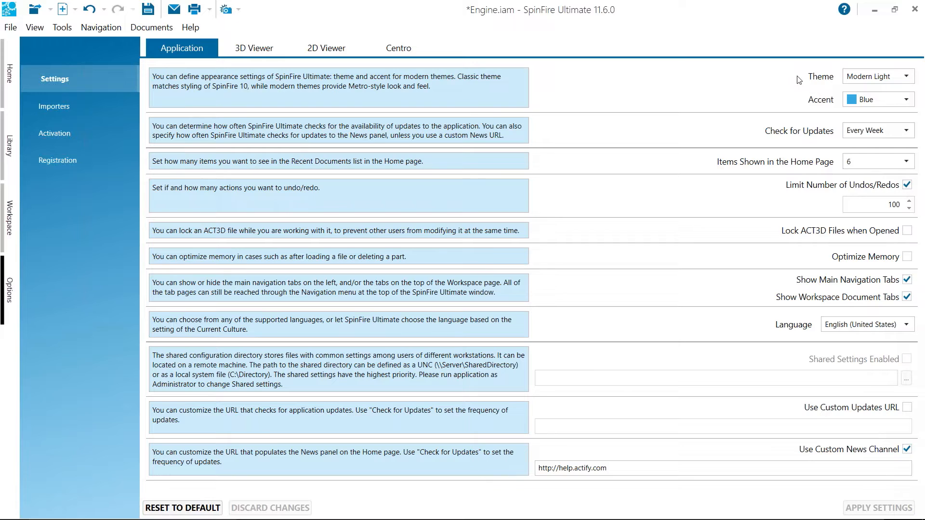
{"action": "left_click", "coordinate": [905, 78]}
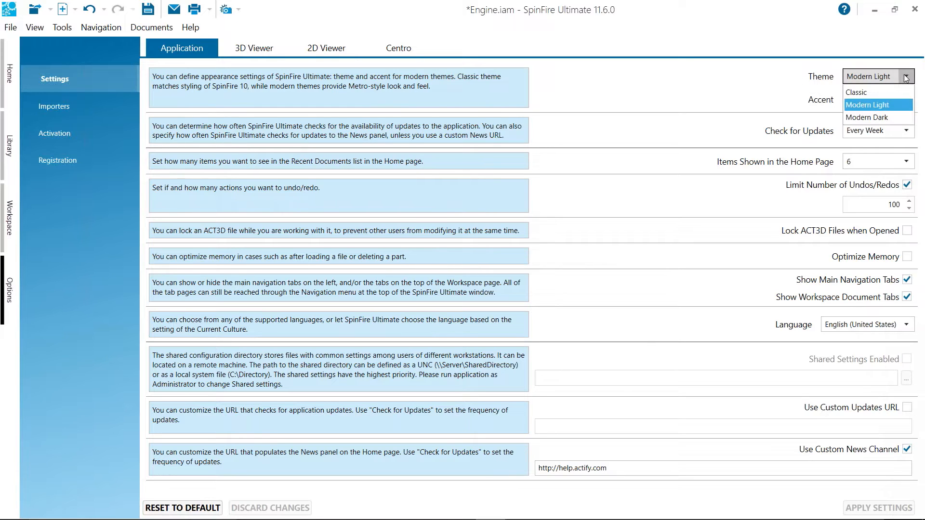
{"action": "left_click", "coordinate": [869, 91]}
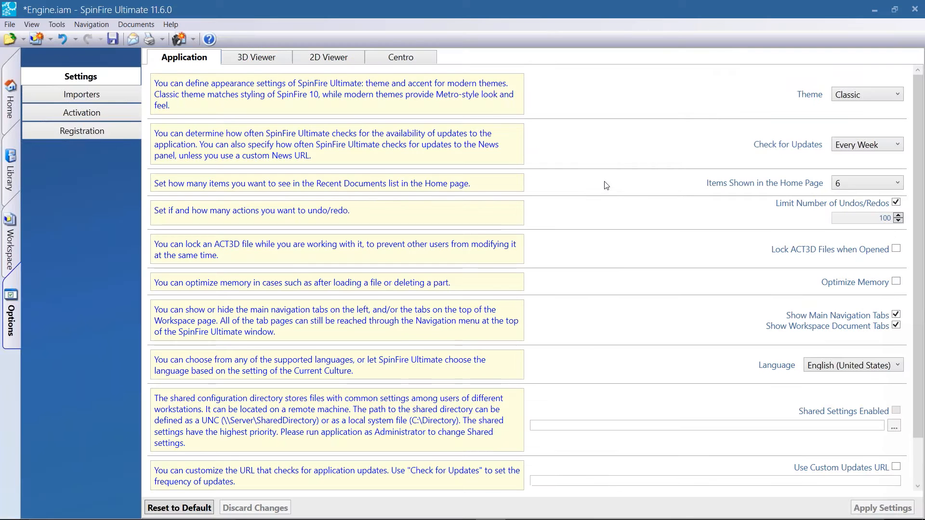
{"action": "left_click", "coordinate": [10, 250]}
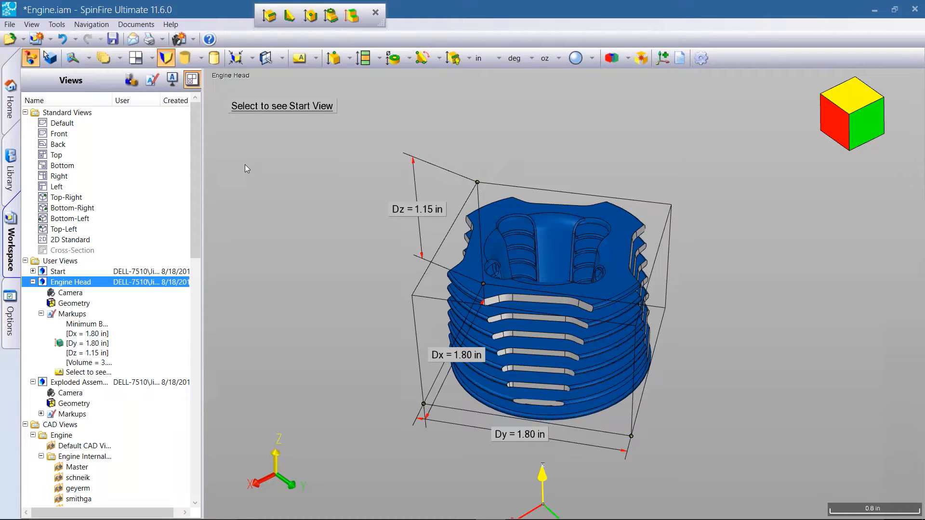
Set the application theme back to Modern Light, apply the settings, and return to the engine workspace
{"action": "left_click", "coordinate": [13, 338]}
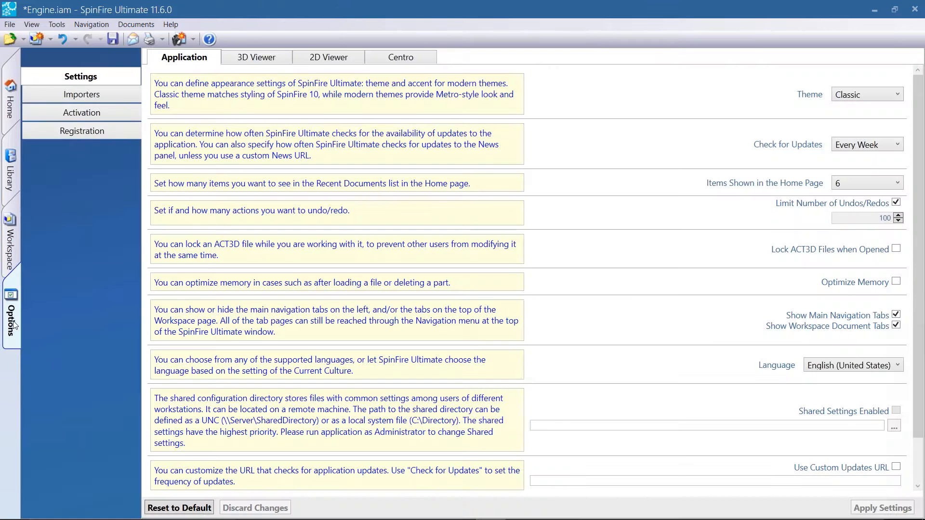
{"action": "left_click", "coordinate": [891, 95]}
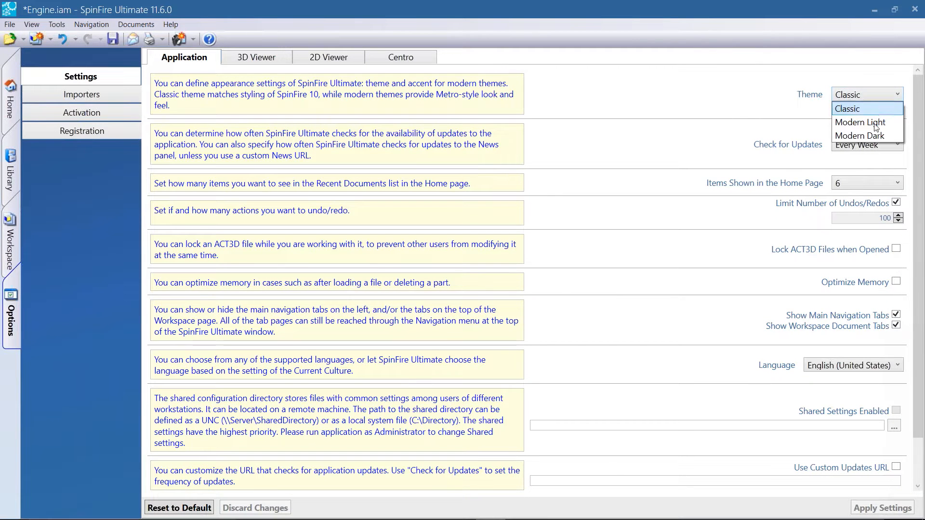
{"action": "left_click", "coordinate": [875, 113]}
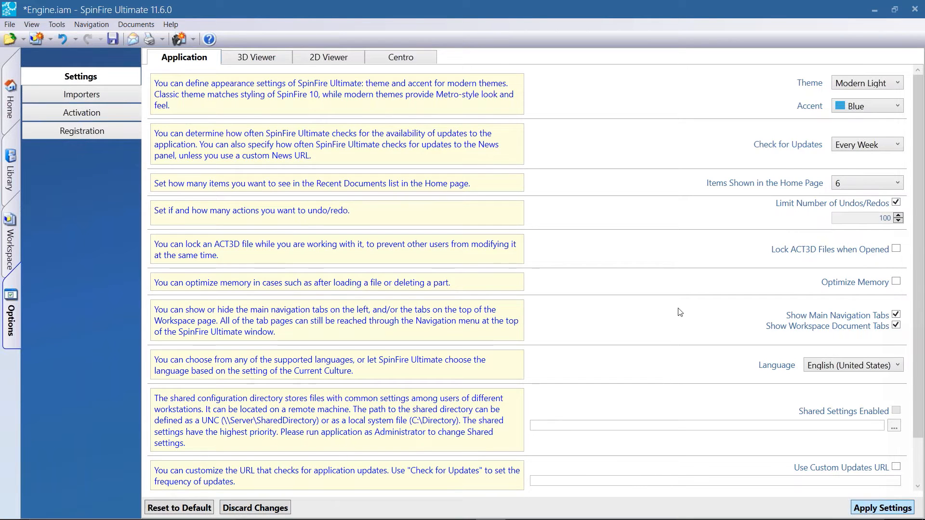
{"action": "left_click", "coordinate": [868, 512]}
{"action": "left_click", "coordinate": [10, 212]}
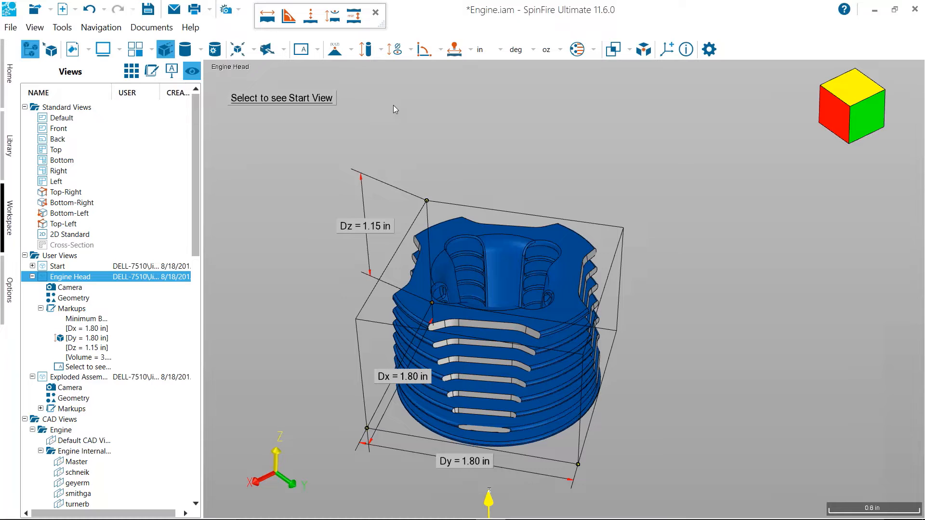
List the available tube and minimum distance, arc and circle, and angle measurement types
{"action": "left_click", "coordinate": [380, 50]}
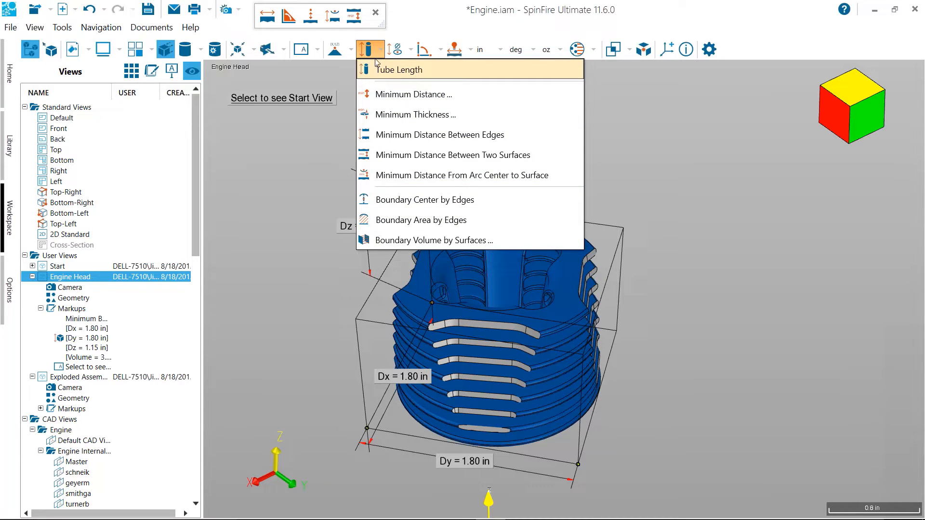
{"action": "left_click", "coordinate": [414, 52]}
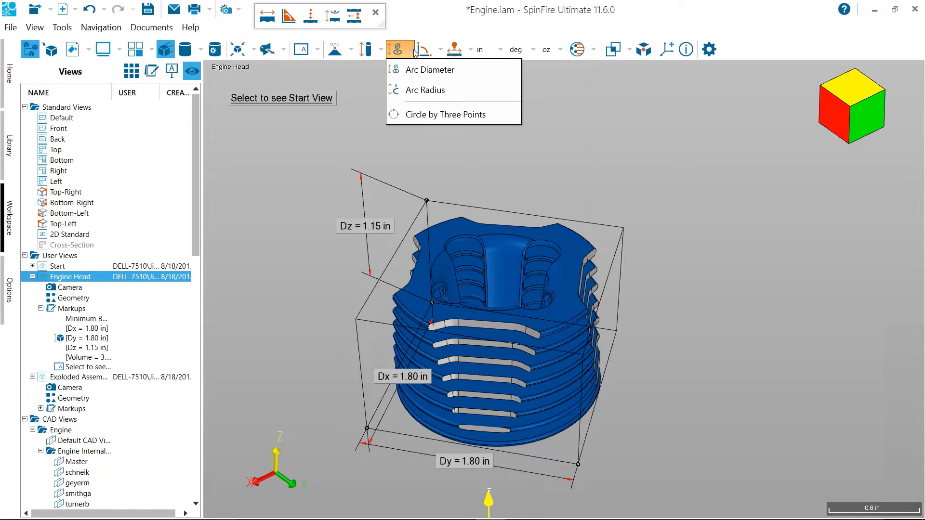
{"action": "left_click", "coordinate": [441, 53]}
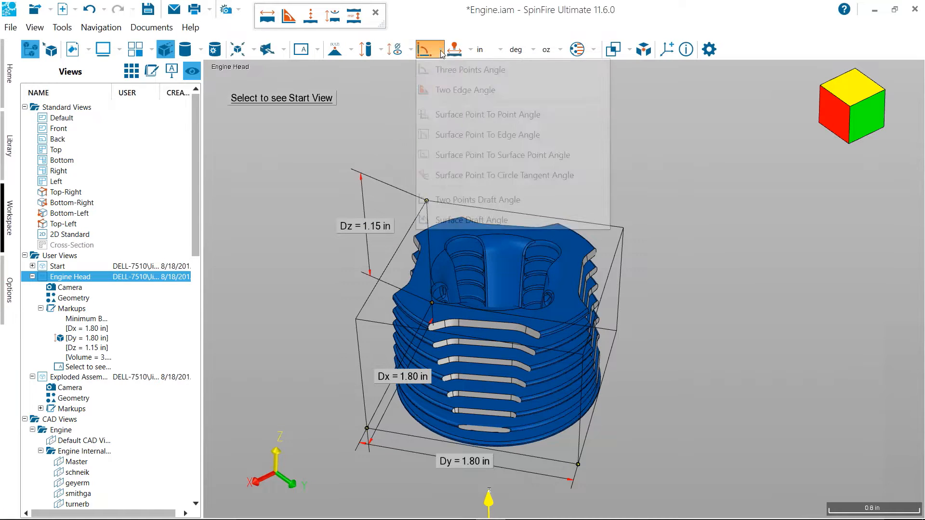
{"action": "left_click", "coordinate": [392, 91]}
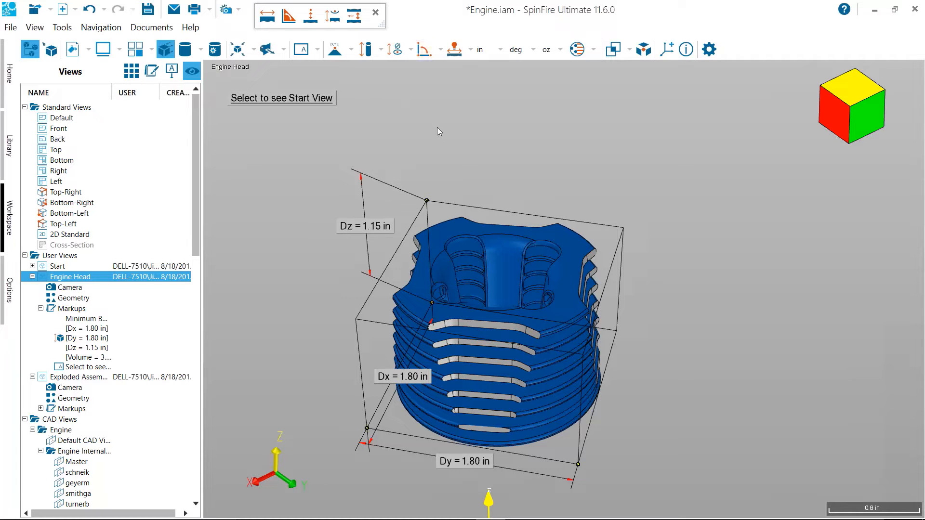
{"action": "scroll", "coordinate": [449, 140], "scroll_direction": "up", "scroll_amount": 3}
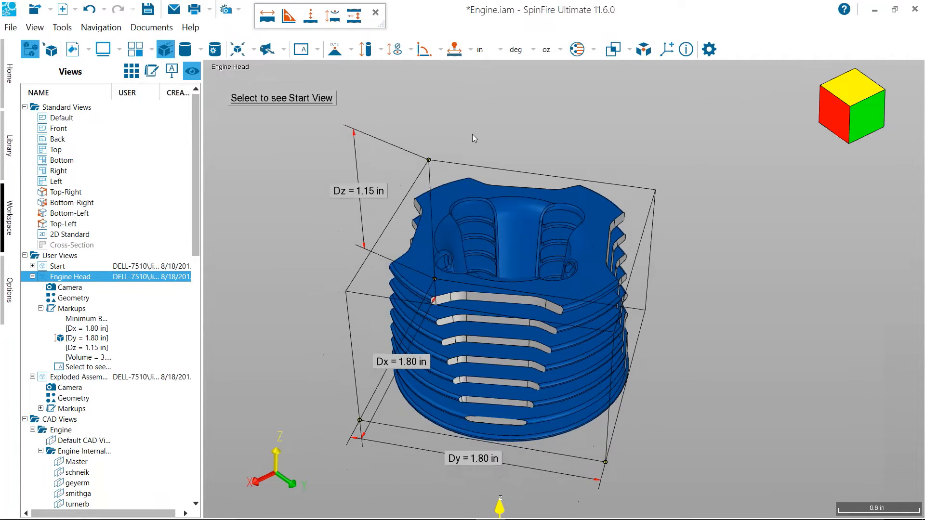
Use Smart Edge Dimension to measure the arc diameter of the top fin's curved outer edge, placing the label beyond the engine head's upper corner
{"action": "left_click", "coordinate": [470, 54]}
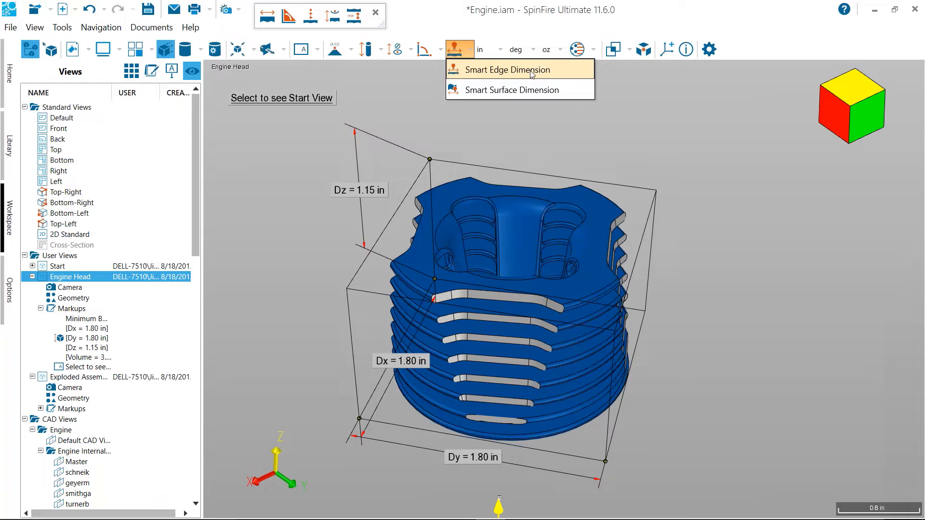
{"action": "left_click", "coordinate": [531, 73]}
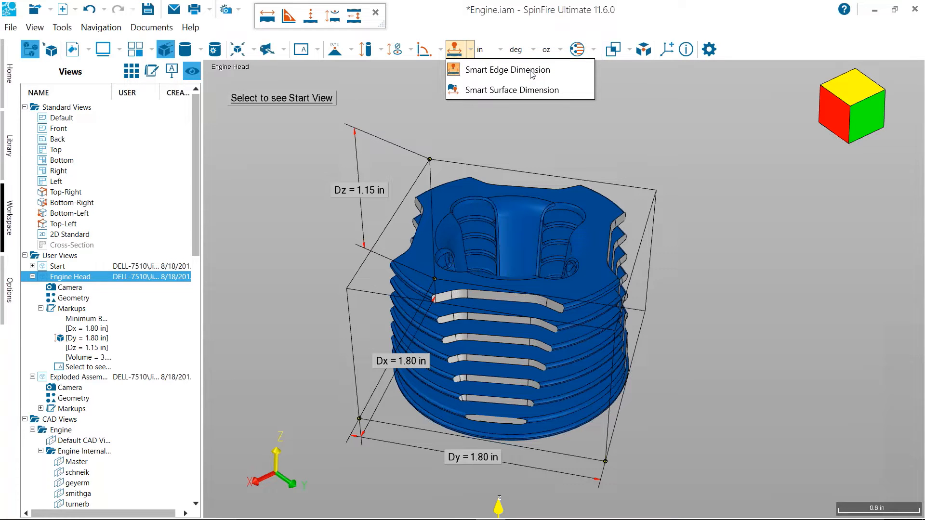
{"action": "left_click_drag", "start_coordinate": [470, 79], "coordinate": [477, 13]}
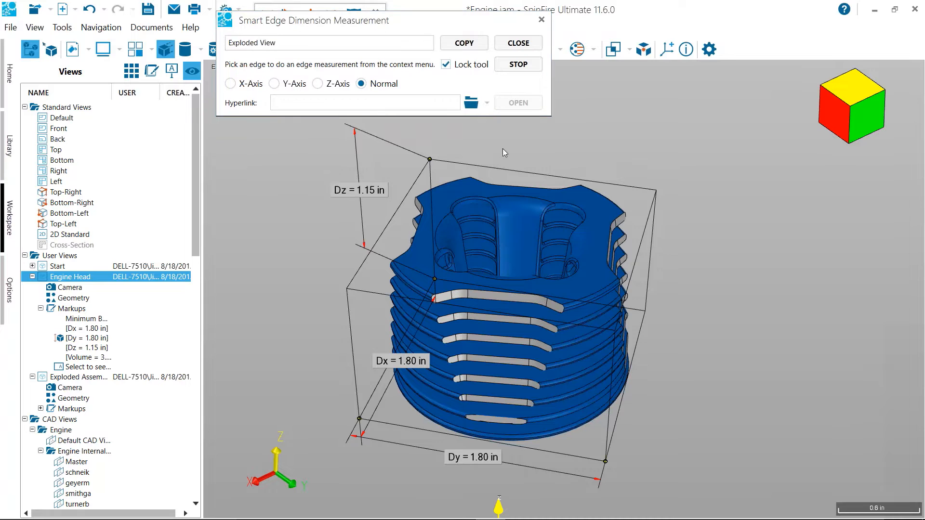
{"action": "left_click_drag", "start_coordinate": [504, 149], "coordinate": [503, 143]}
{"action": "scroll", "coordinate": [627, 108], "scroll_direction": "up", "scroll_amount": 3}
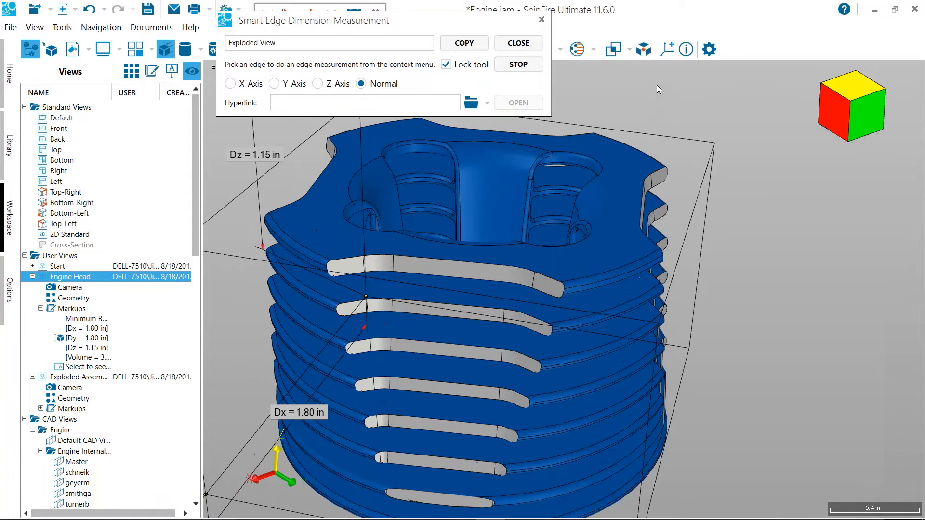
{"action": "scroll", "coordinate": [657, 85], "scroll_direction": "down", "scroll_amount": 1}
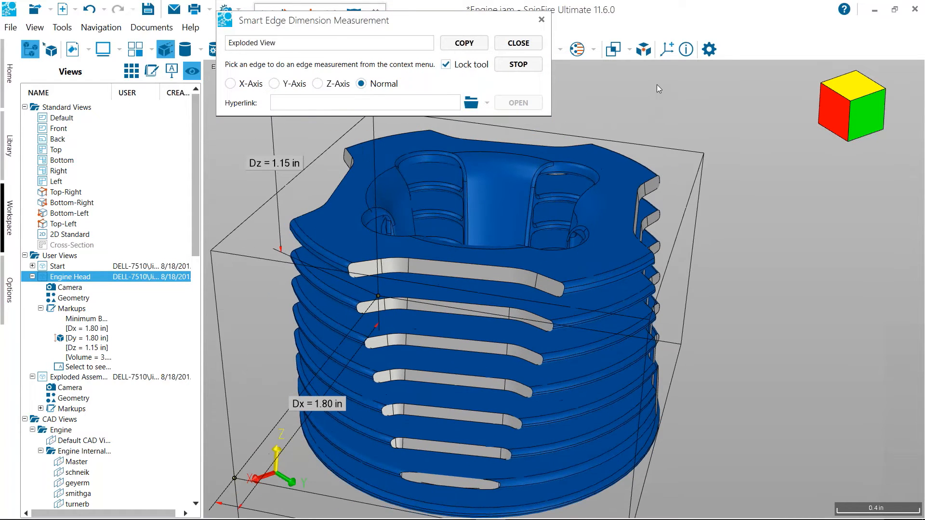
{"action": "left_click", "coordinate": [604, 276]}
{"action": "left_click", "coordinate": [724, 101]}
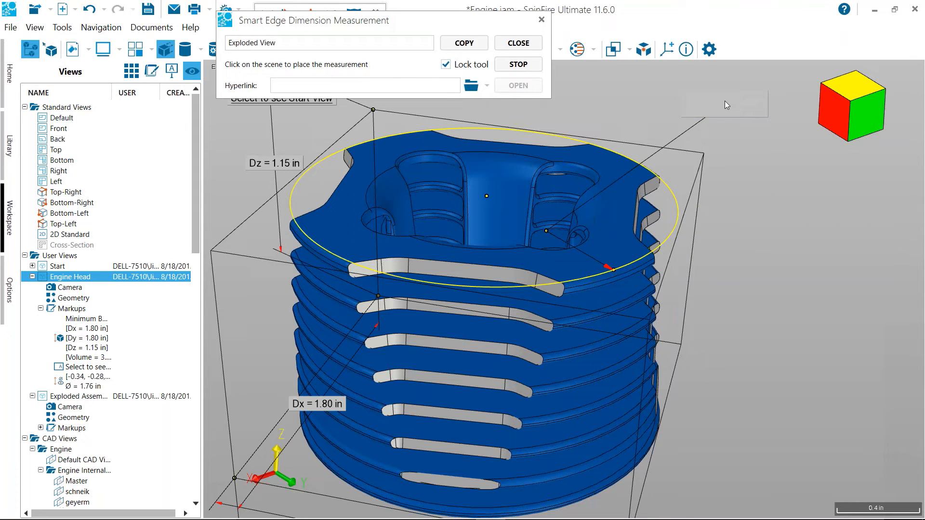
Turn on Draw Arc for the diameter markup, hide its arc center point coordinates, and move its label closer to the engine head
{"action": "right_click", "coordinate": [731, 122]}
{"action": "left_click", "coordinate": [786, 172]}
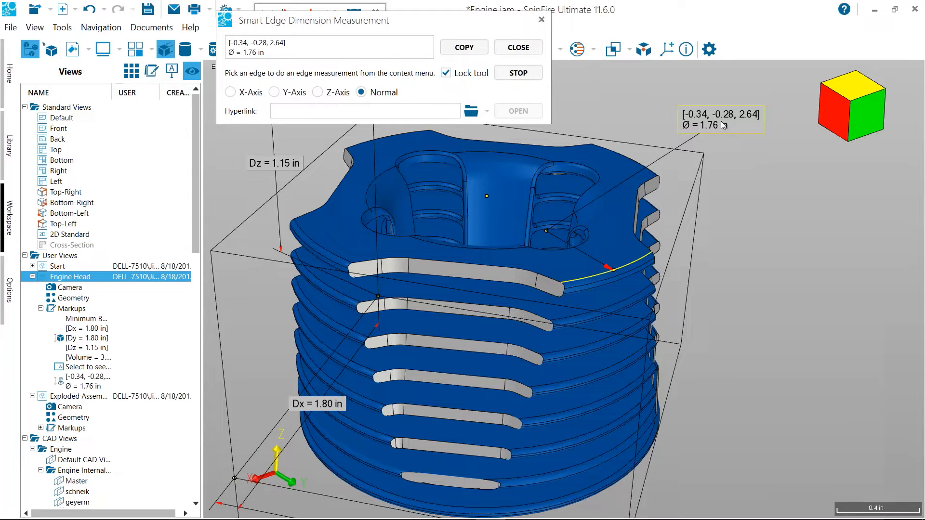
{"action": "left_click_drag", "start_coordinate": [718, 123], "coordinate": [671, 110]}
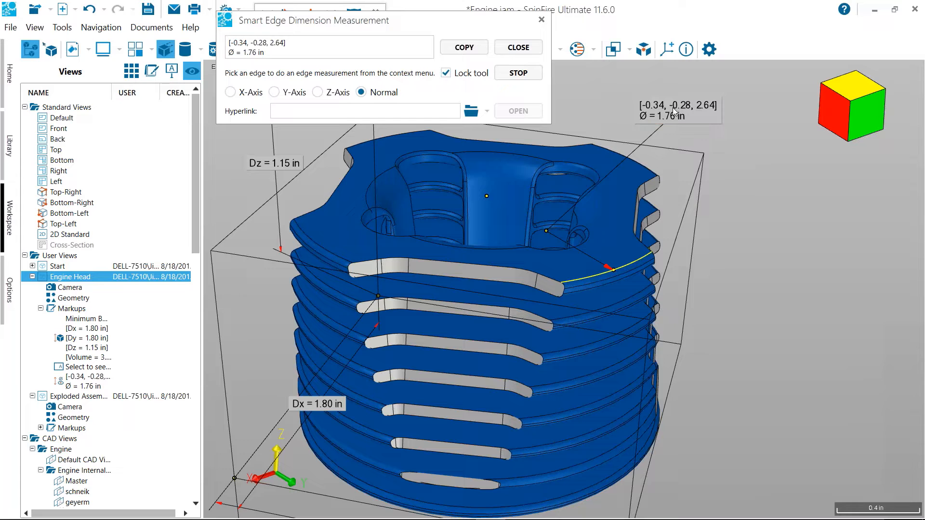
{"action": "right_click", "coordinate": [673, 108]}
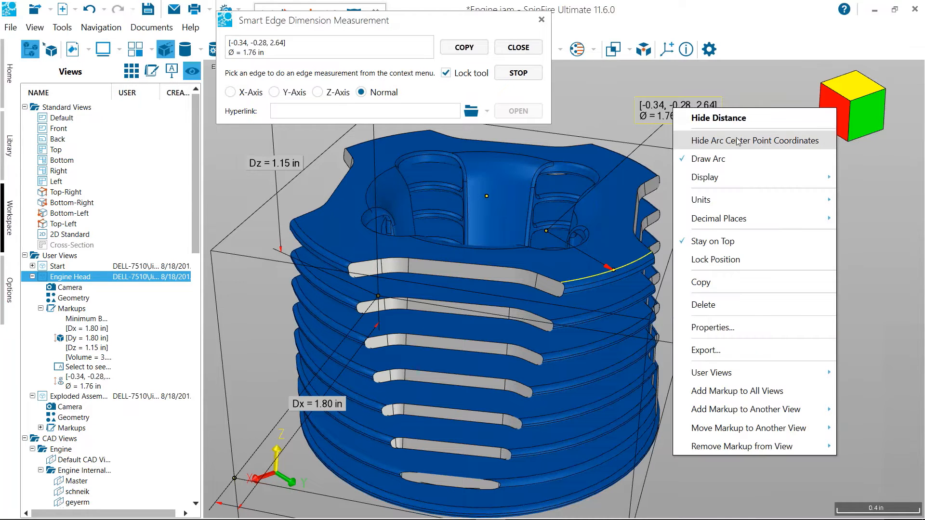
{"action": "left_click", "coordinate": [784, 141]}
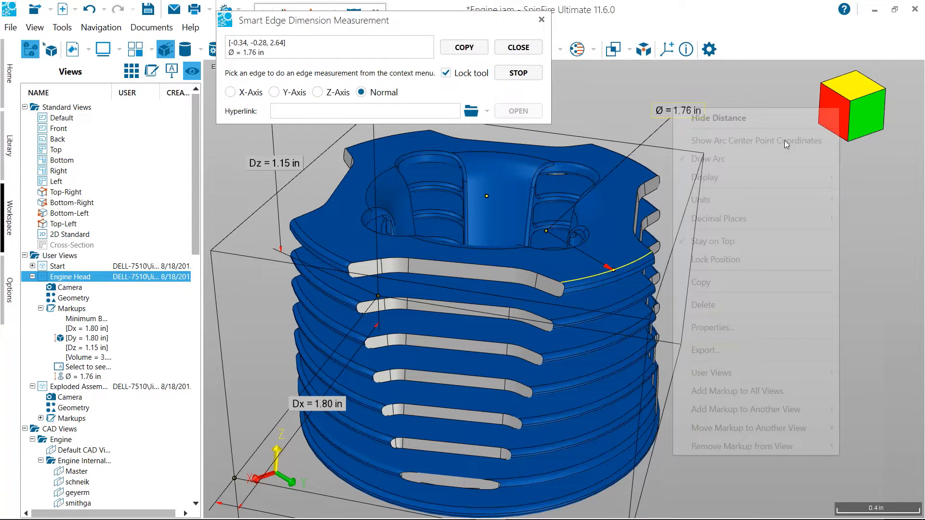
{"action": "left_click_drag", "start_coordinate": [676, 114], "coordinate": [626, 129]}
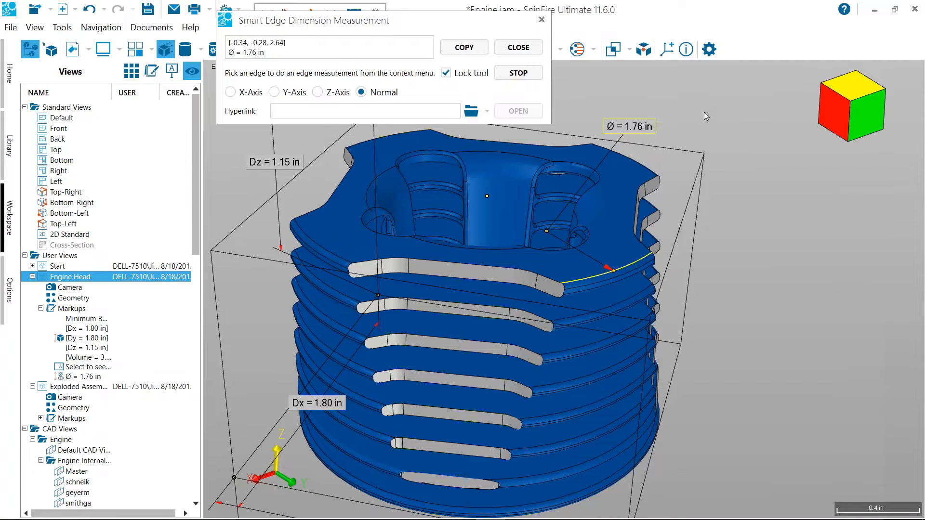
Compare the smart measurement options for the top fin's curved edge with the full list of point and distance measurement types
{"action": "left_click", "coordinate": [634, 270]}
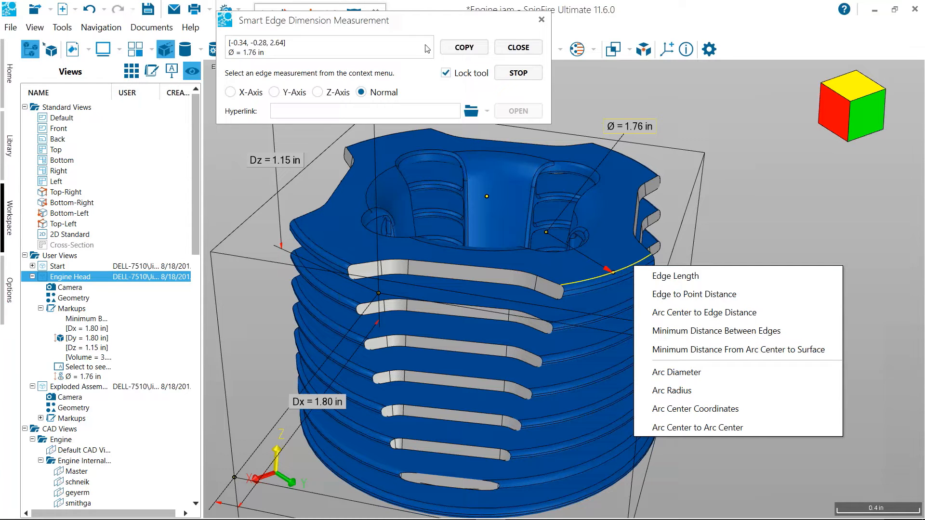
{"action": "left_click", "coordinate": [425, 17]}
{"action": "left_click_drag", "start_coordinate": [426, 17], "coordinate": [658, 15]}
{"action": "left_click", "coordinate": [351, 55]}
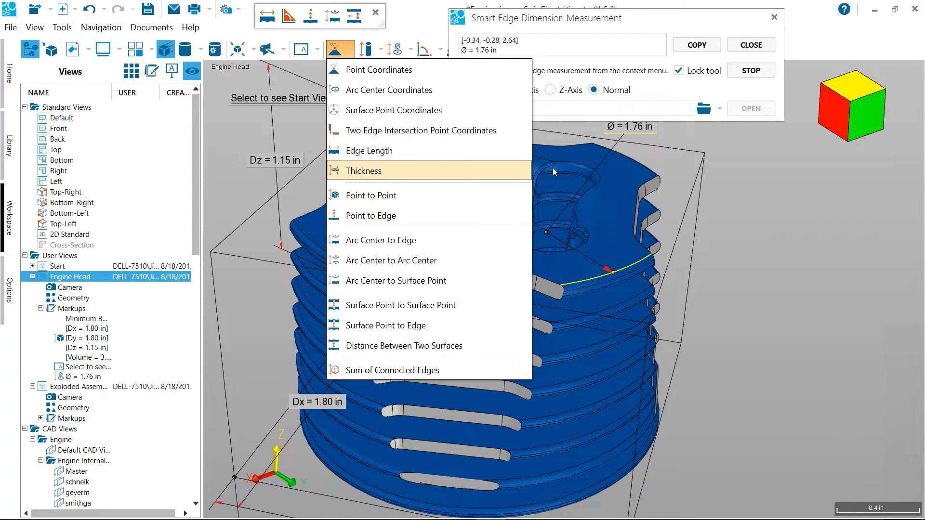
{"action": "left_click", "coordinate": [777, 207]}
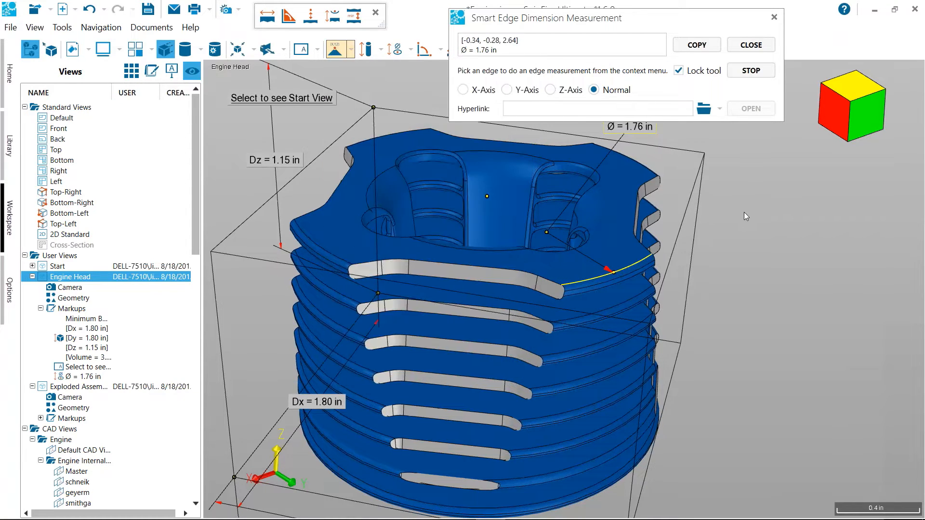
Measure Arc Center to Arc Center from the top fin's lower curved edge to the small hole's arc, placing the label above the head
{"action": "left_click", "coordinate": [588, 291]}
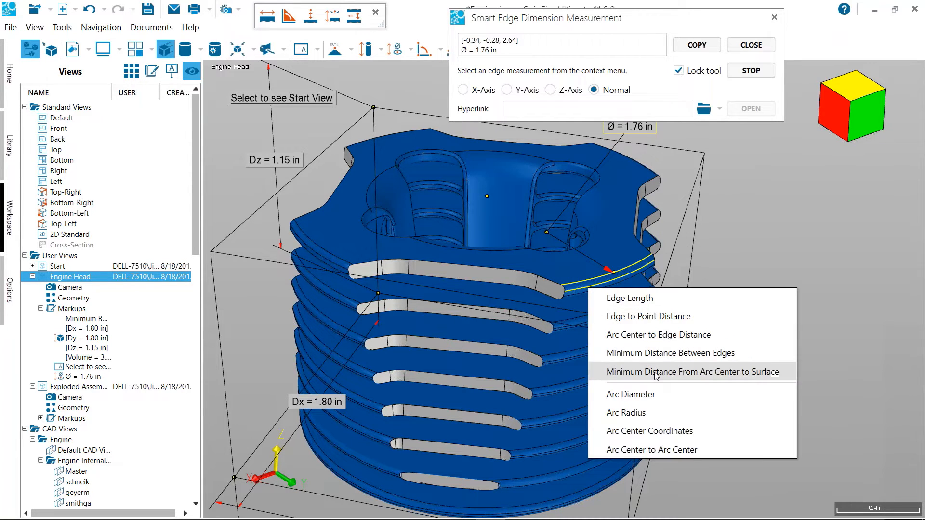
{"action": "left_click", "coordinate": [684, 453]}
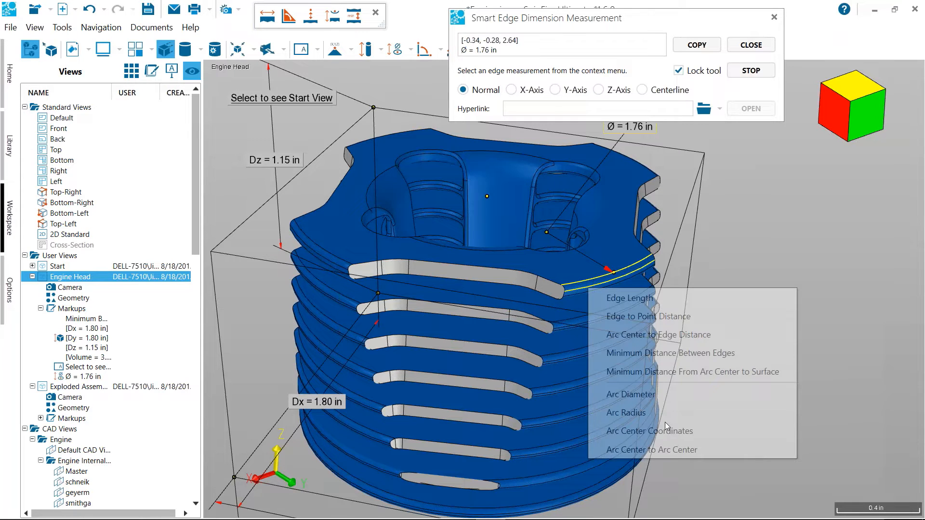
{"action": "left_click", "coordinate": [375, 235]}
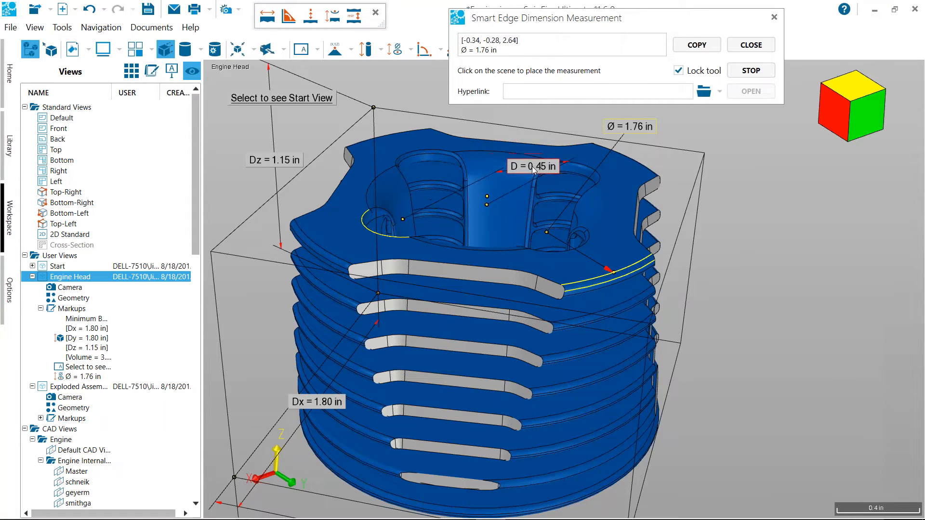
{"action": "left_click", "coordinate": [531, 138]}
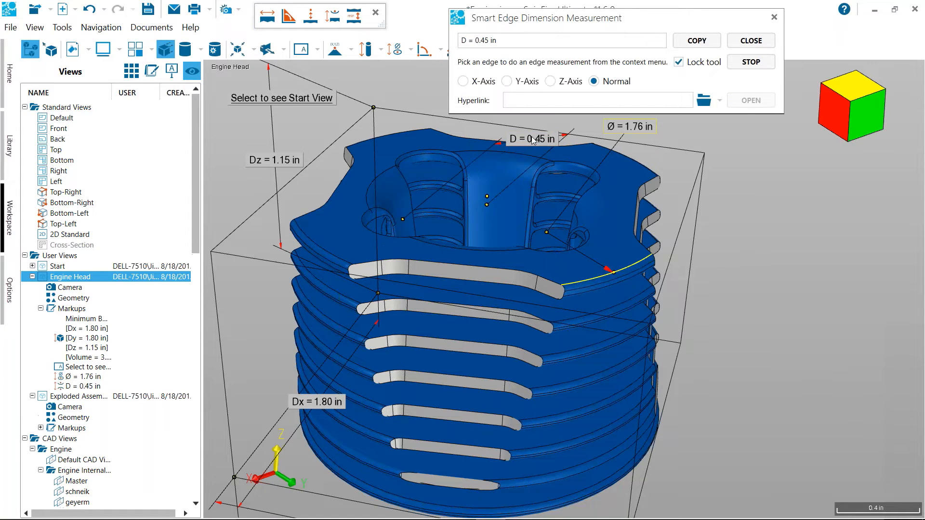
Measure the Edge Length of the short vertical edge on the top fin's cut face, placing the label beside the engine head
{"action": "left_click", "coordinate": [535, 285]}
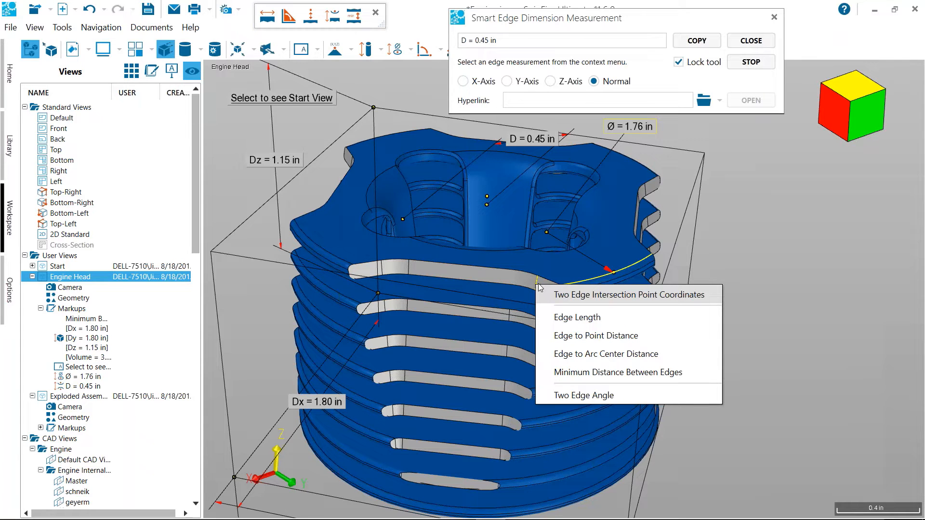
{"action": "left_click", "coordinate": [573, 322]}
{"action": "left_click", "coordinate": [786, 238]}
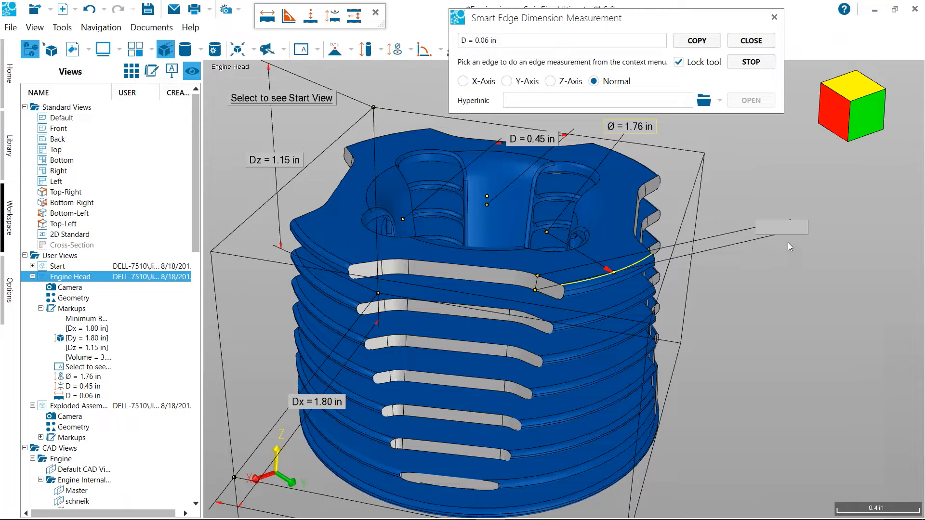
Measure the Minimum Distance Between Edges from one short vertical edge of the top fin's cut face to another, placing the label beside the head
{"action": "left_click_drag", "start_coordinate": [771, 284], "coordinate": [759, 287]}
{"action": "left_click", "coordinate": [511, 284]}
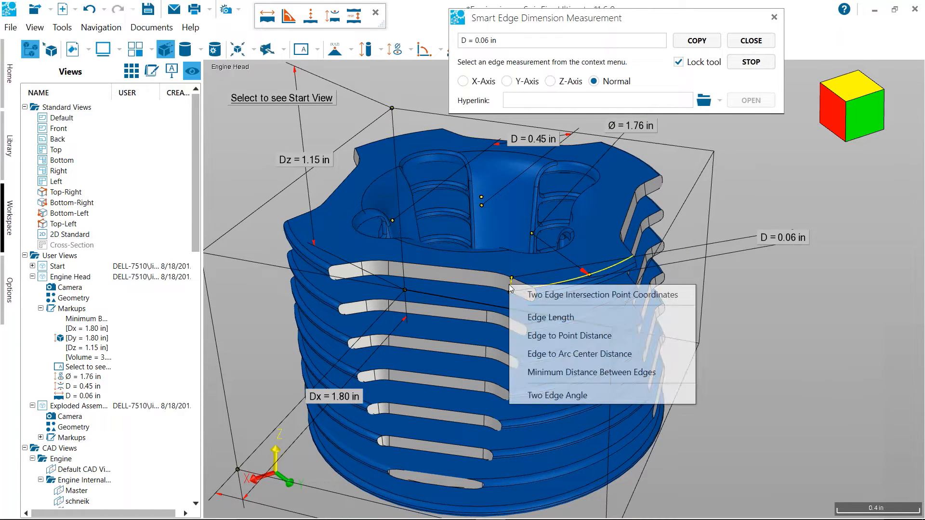
{"action": "left_click", "coordinate": [611, 374]}
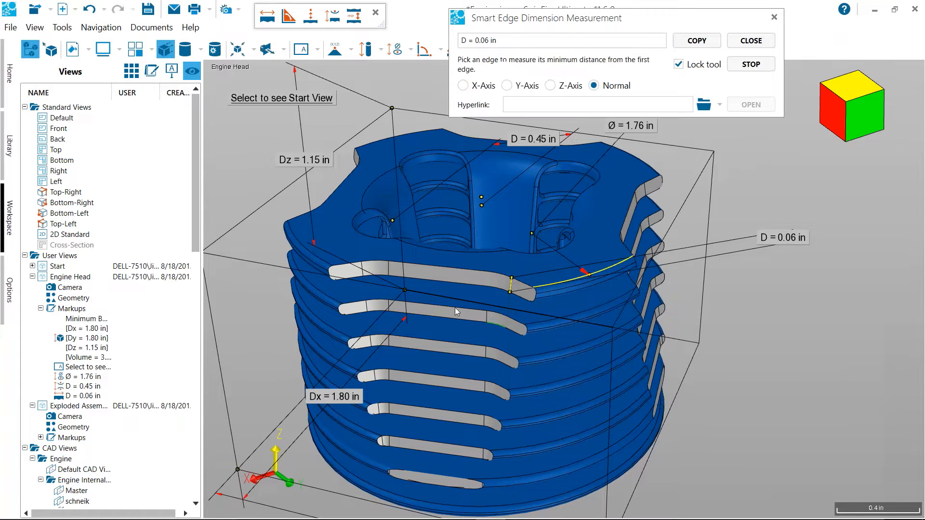
{"action": "left_click", "coordinate": [391, 276]}
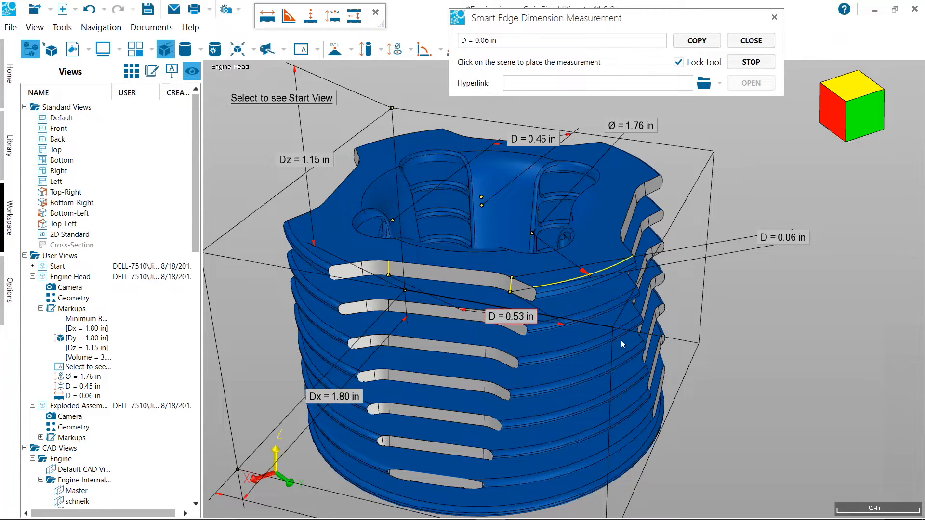
{"action": "left_click", "coordinate": [786, 323]}
Close the smart edge measurement and move the arc center distance label above the engine head
{"action": "left_click_drag", "start_coordinate": [274, 181], "coordinate": [305, 210]}
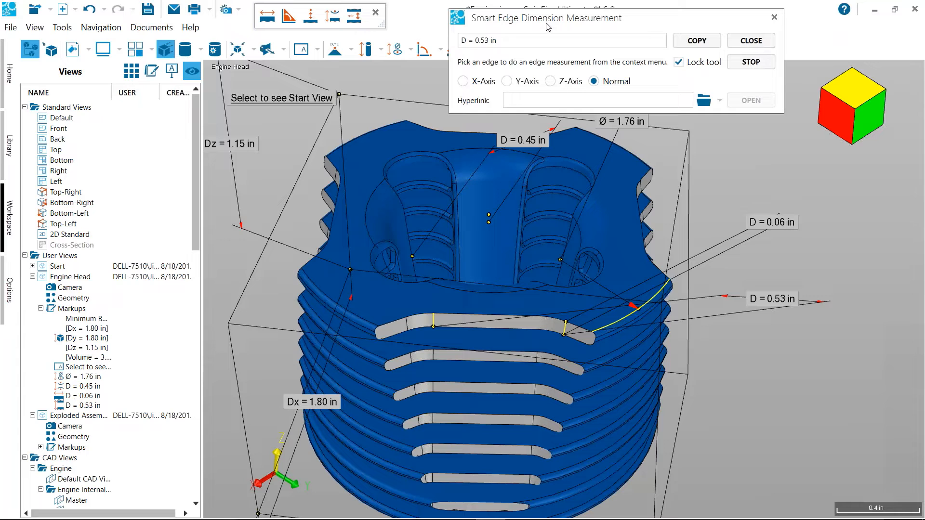
{"action": "left_click", "coordinate": [757, 42]}
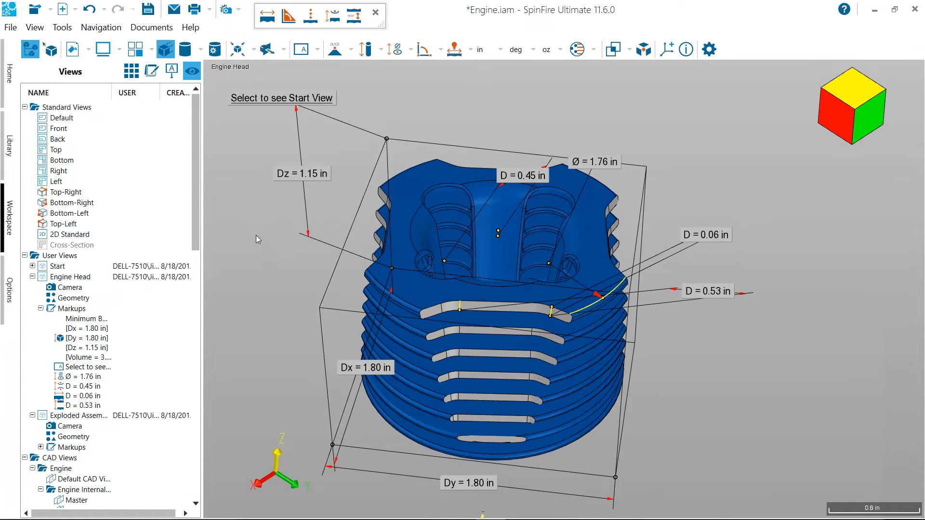
{"action": "left_click_drag", "start_coordinate": [496, 166], "coordinate": [409, 120]}
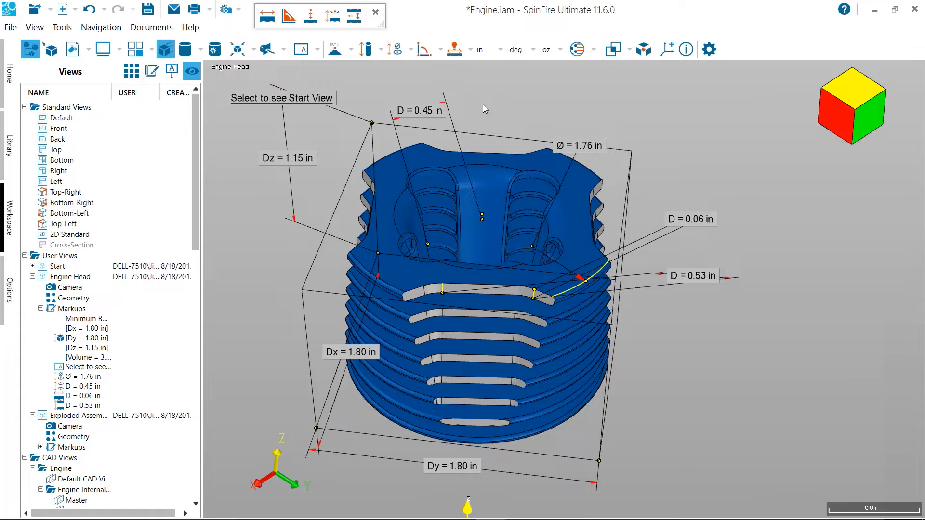
{"action": "left_click", "coordinate": [468, 50]}
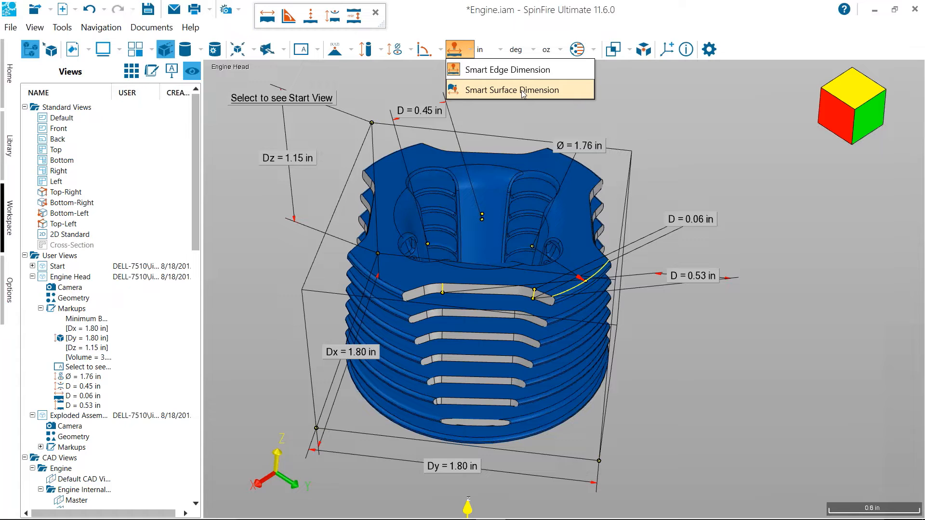
{"action": "left_click", "coordinate": [523, 93]}
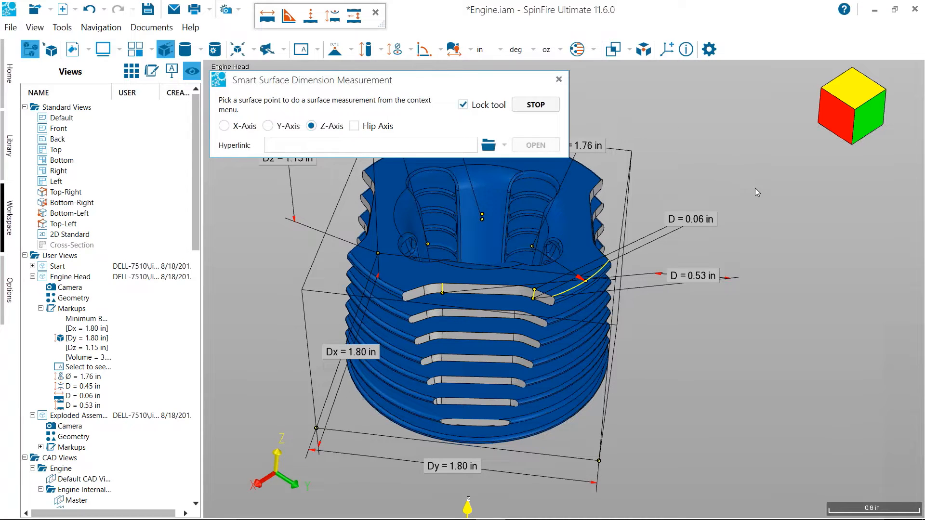
{"action": "scroll", "coordinate": [749, 301], "scroll_direction": "up", "scroll_amount": 3}
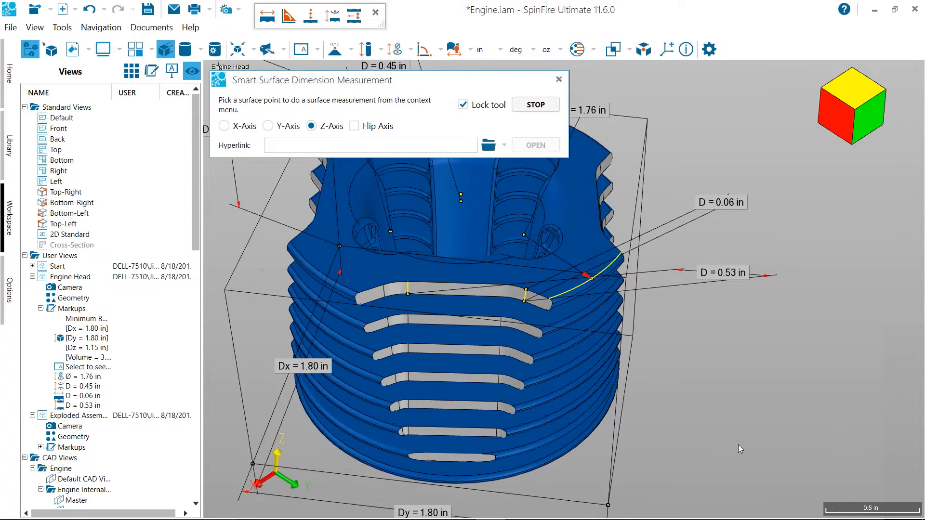
{"action": "middle_click_drag", "start_coordinate": [758, 405], "coordinate": [637, 350]}
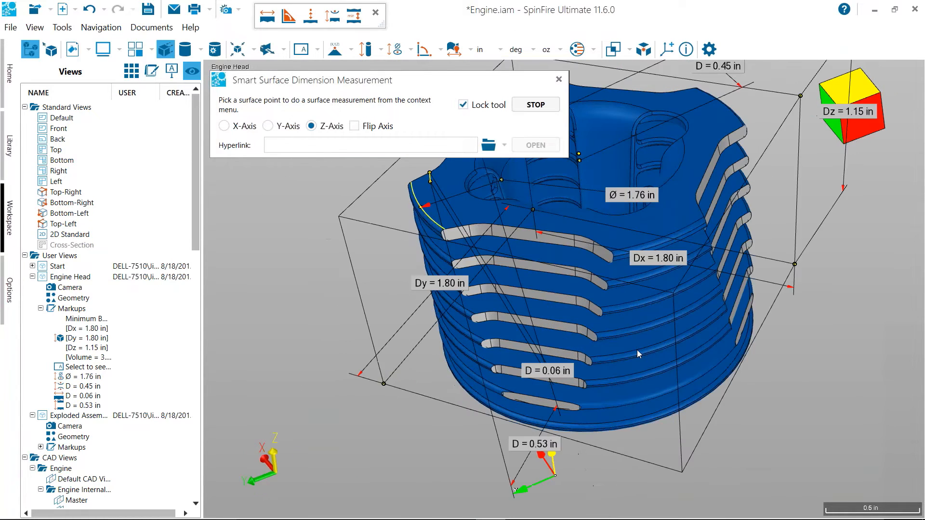
{"action": "middle_click_drag", "start_coordinate": [692, 381], "coordinate": [692, 438]}
{"action": "left_click", "coordinate": [559, 80]}
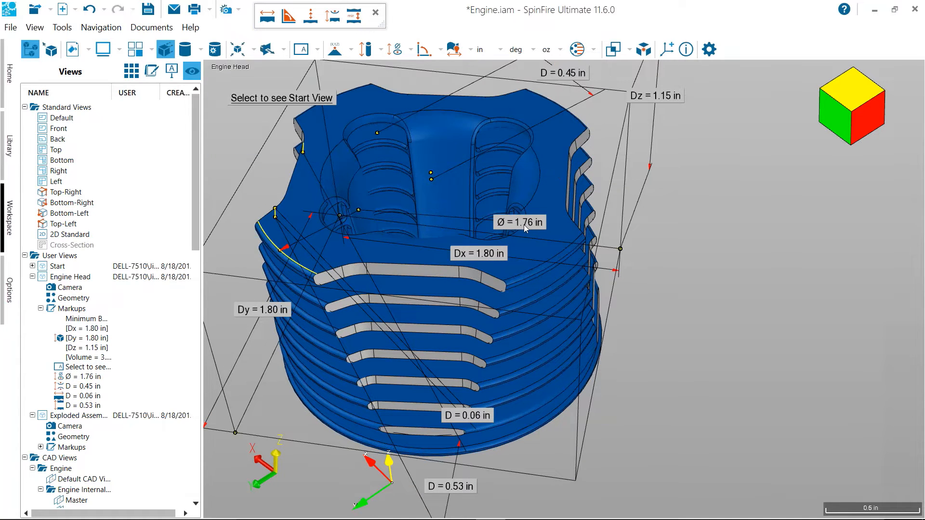
Hide the diameter markup and the bounding box dimensions of the engine head
{"action": "right_click", "coordinate": [524, 225]}
{"action": "left_click", "coordinate": [535, 220]}
{"action": "right_click", "coordinate": [501, 255]}
{"action": "left_click", "coordinate": [565, 238]}
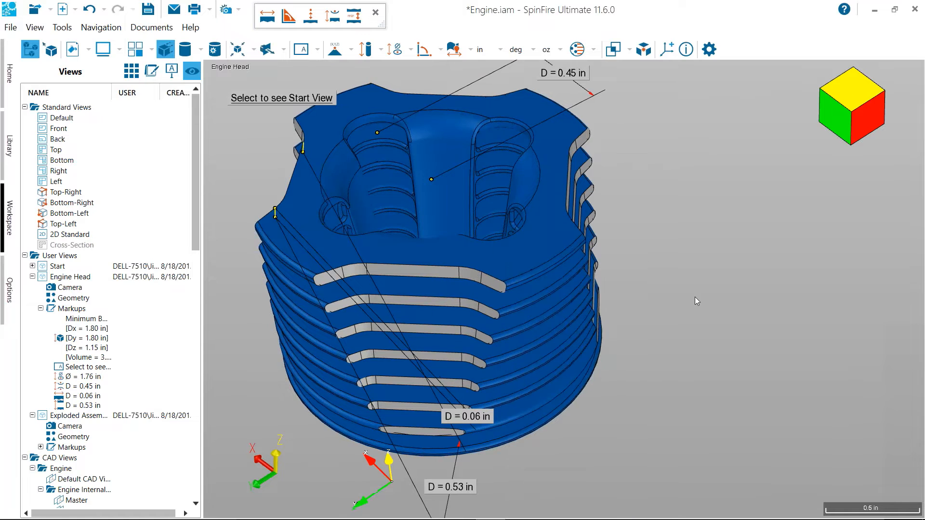
Use Smart Surface Dimension to measure the Z-axis Surface Draft Angle of the third fin's flat cut face, placing the label beside the head
{"action": "left_click", "coordinate": [455, 53]}
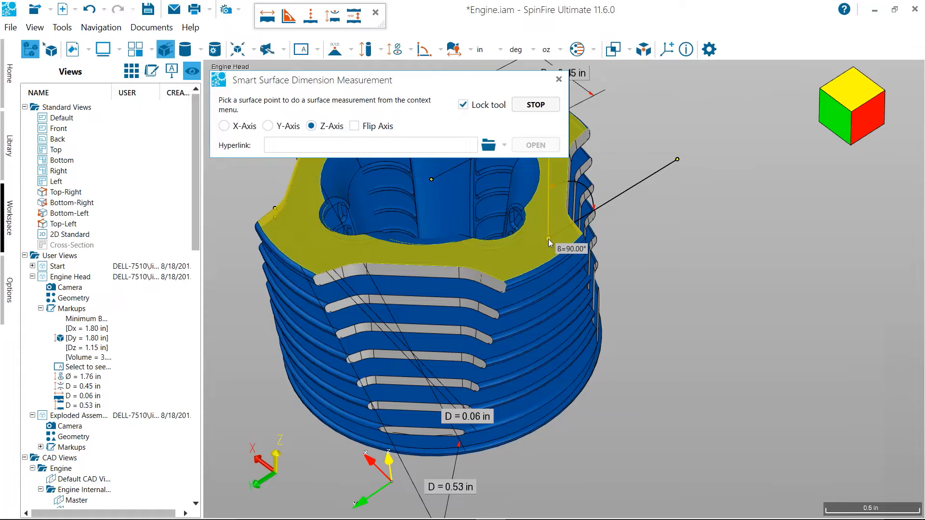
{"action": "scroll", "coordinate": [549, 239], "scroll_direction": "up", "scroll_amount": 2}
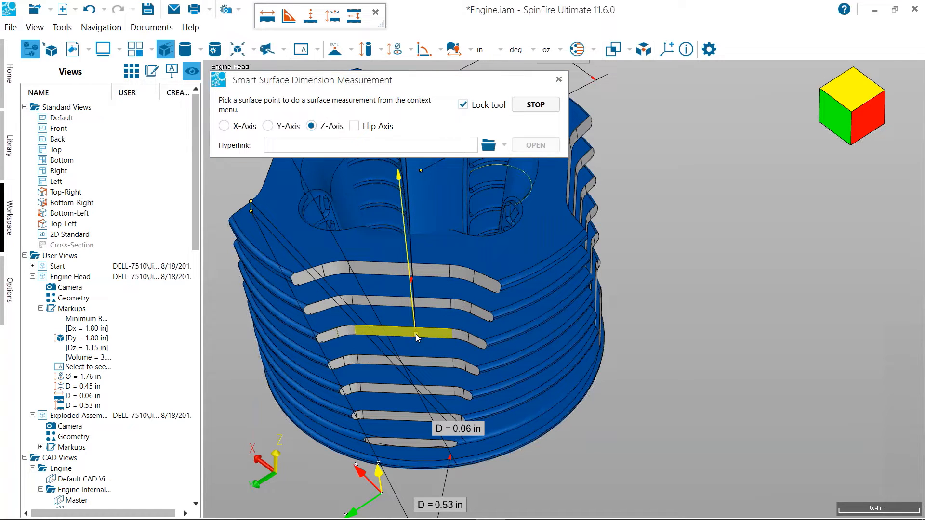
{"action": "left_click", "coordinate": [416, 334]}
{"action": "left_click", "coordinate": [764, 439]}
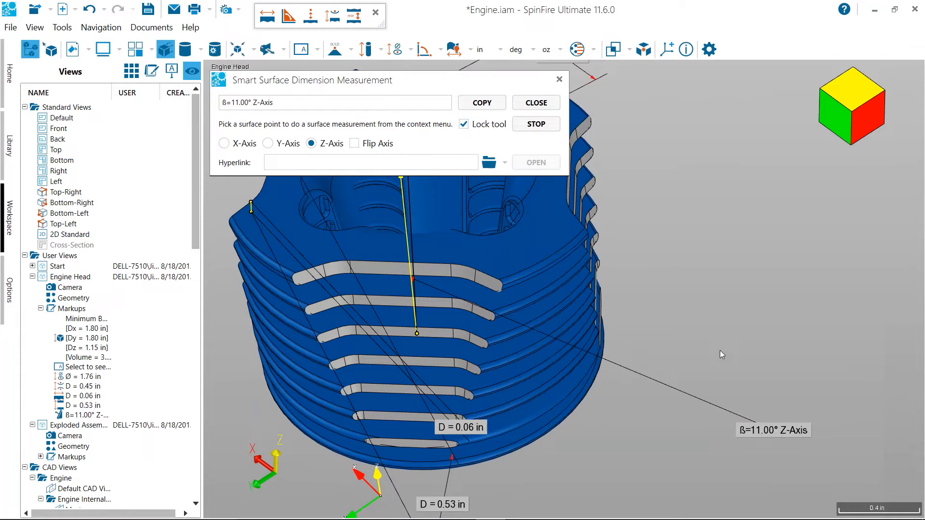
Measure the Minimum Distance Between Two Surfaces from the head's top face to the fin surface below it, placing the label beside the head
{"action": "left_click", "coordinate": [547, 237]}
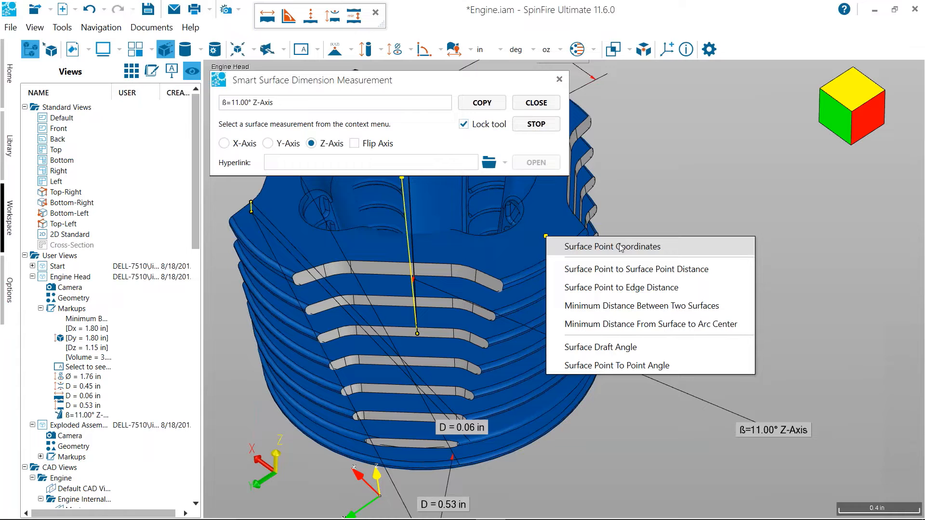
{"action": "left_click", "coordinate": [685, 307]}
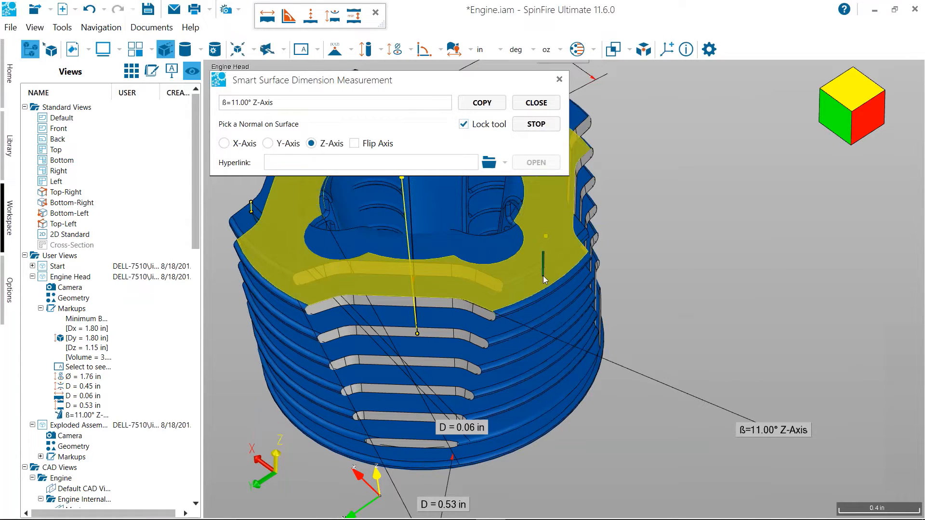
{"action": "left_click", "coordinate": [546, 281]}
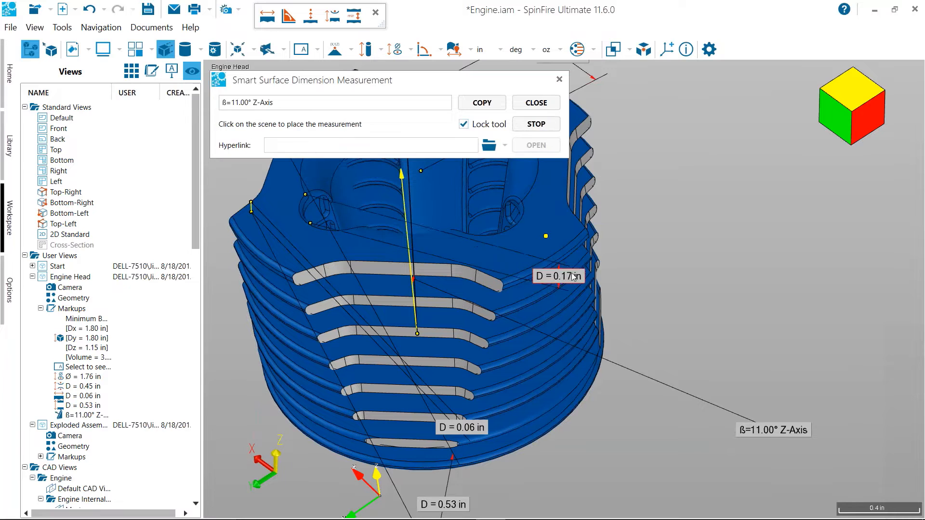
{"action": "left_click", "coordinate": [665, 243]}
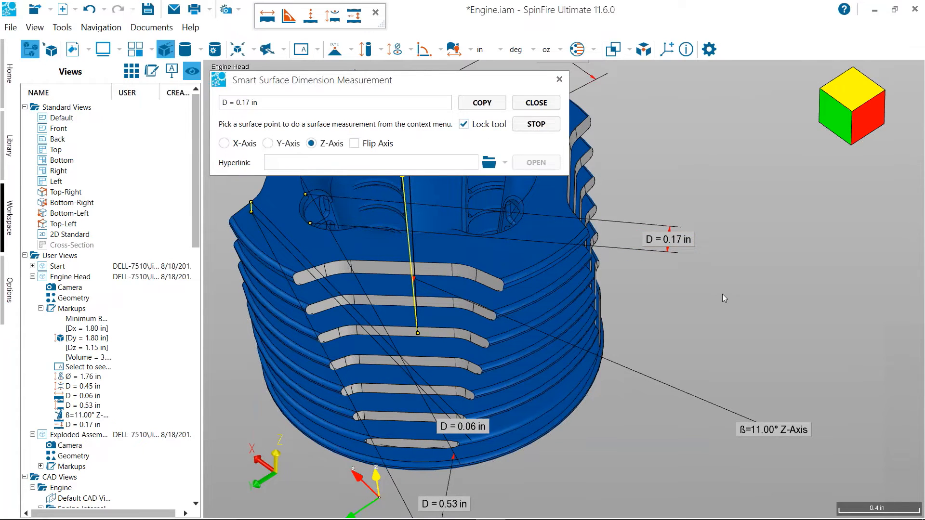
Close the smart surface measurement and return to the Start view
{"action": "left_click_drag", "start_coordinate": [735, 292], "coordinate": [730, 299]}
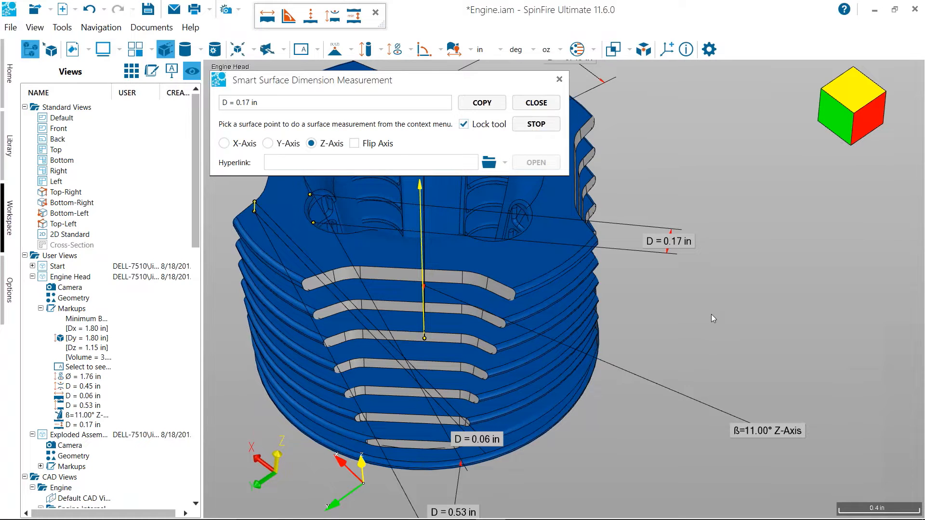
{"action": "scroll", "coordinate": [713, 314], "scroll_direction": "down", "scroll_amount": 4}
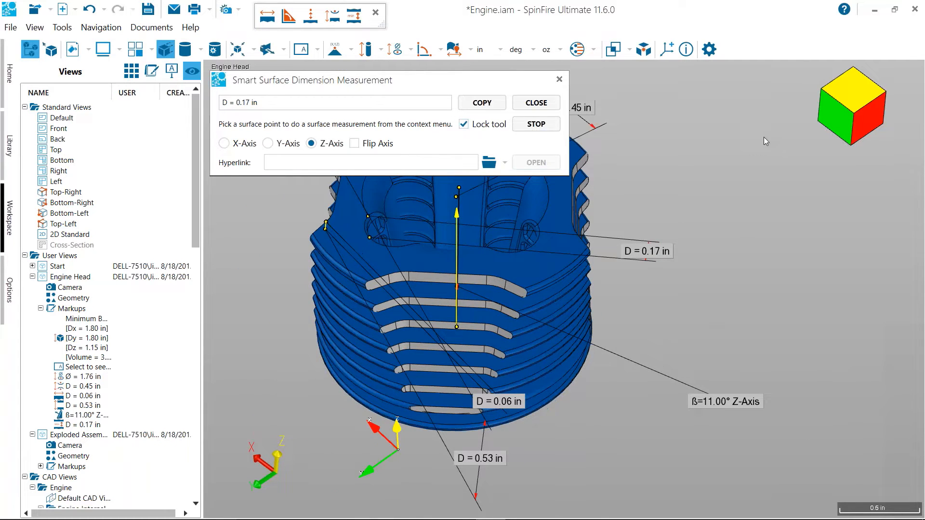
{"action": "left_click", "coordinate": [536, 103]}
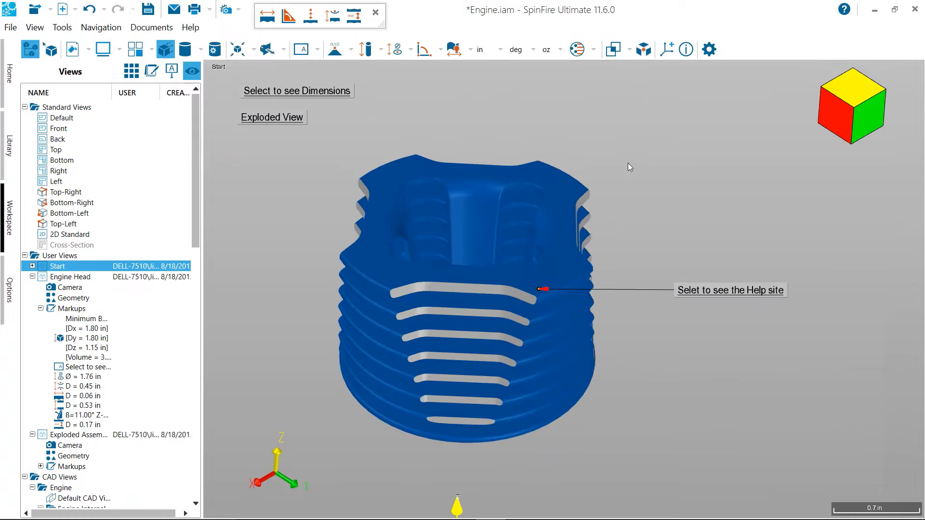
Try to scale the engine head with a new uniform scaling factor using Transform relative to the global coordinates
{"action": "left_click_drag", "start_coordinate": [652, 169], "coordinate": [639, 167]}
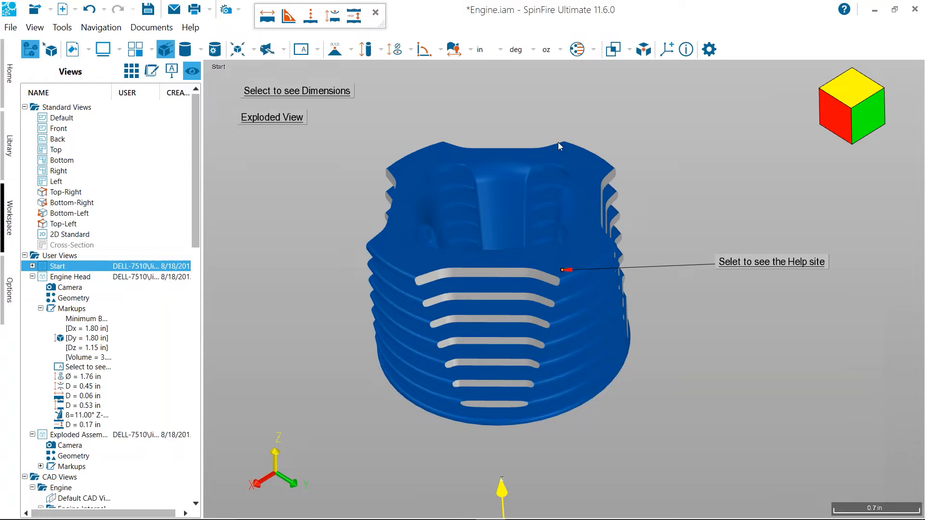
{"action": "left_click", "coordinate": [442, 154]}
{"action": "right_click", "coordinate": [442, 155]}
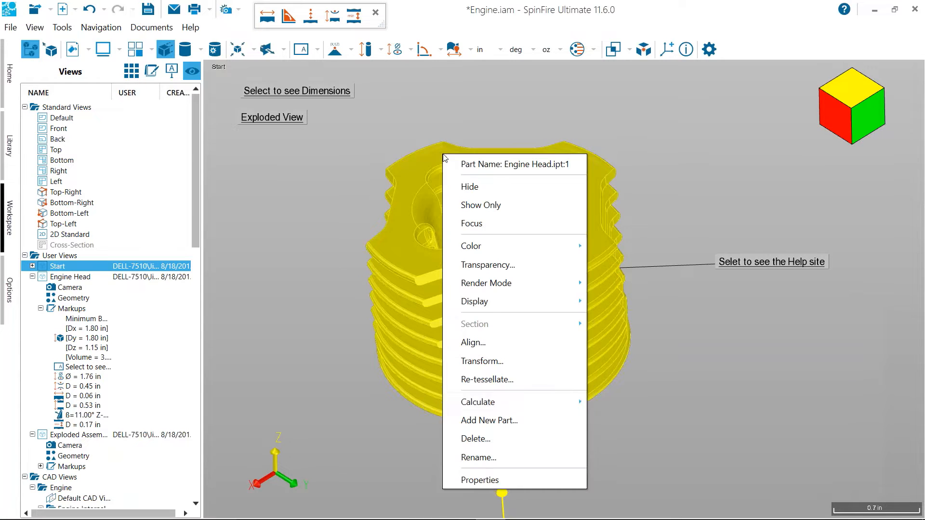
{"action": "left_click", "coordinate": [502, 363]}
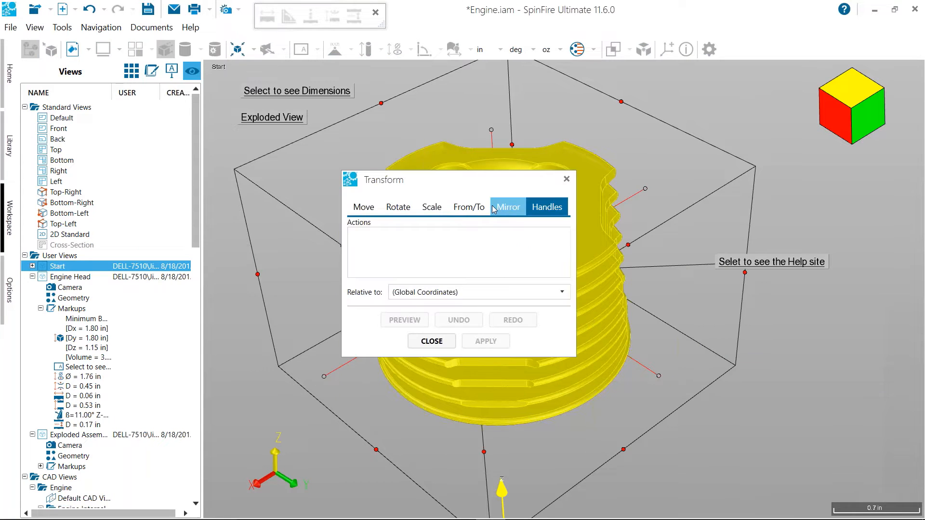
{"action": "left_click", "coordinate": [432, 208]}
{"action": "left_click_drag", "start_coordinate": [426, 176], "coordinate": [117, 163]}
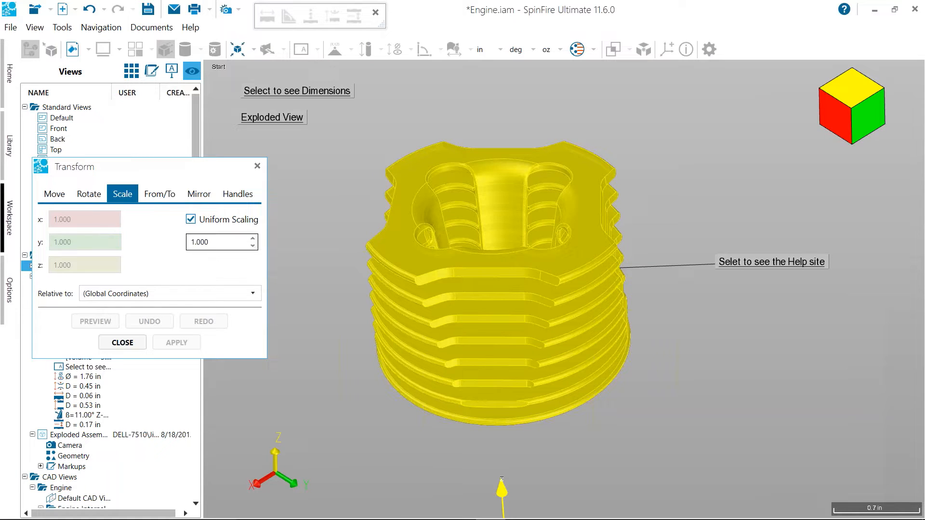
{"action": "left_click", "coordinate": [219, 240]}
{"action": "key", "text": "BackSpace"}
{"action": "key", "text": "BackSpace"}
{"action": "key", "text": "BackSpace"}
{"action": "key", "text": "BackSpace"}
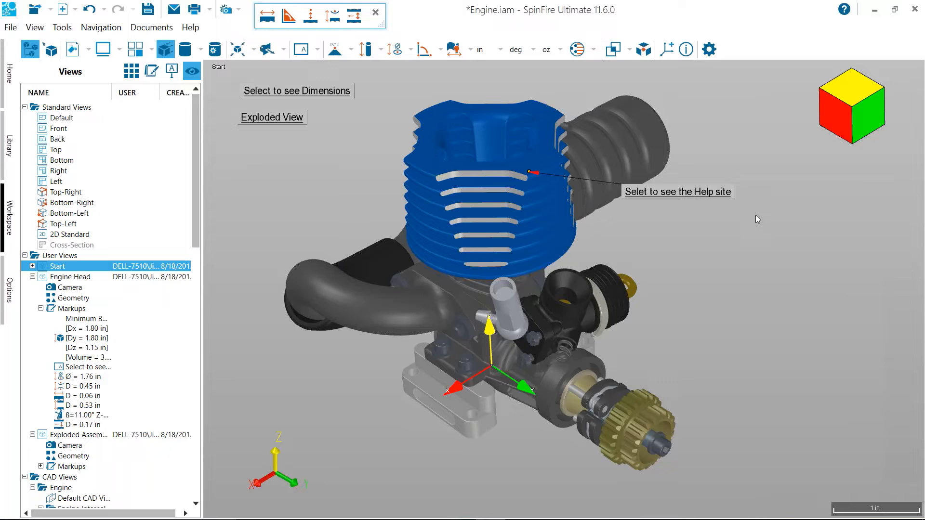
Show only the Carb.ipt part of the engine assembly and focus the view on it
{"action": "scroll", "coordinate": [735, 305], "scroll_direction": "up", "scroll_amount": 1}
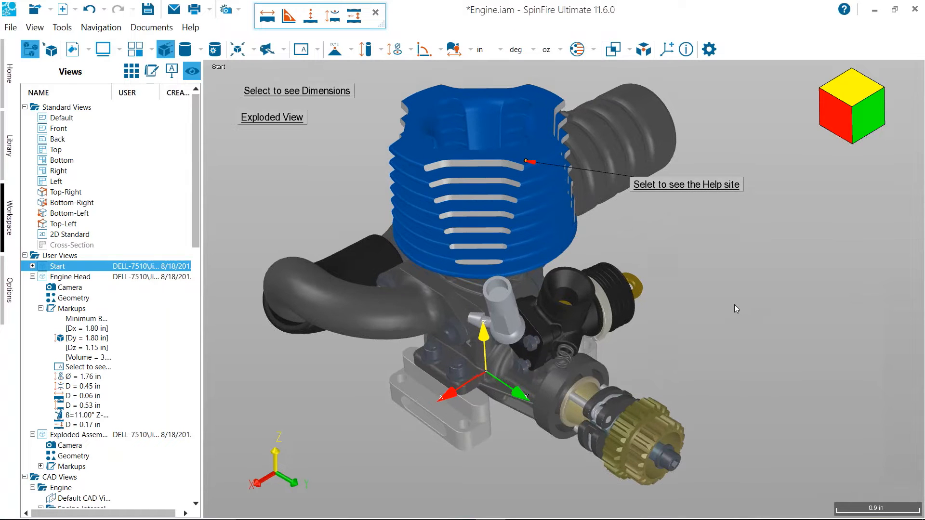
{"action": "middle_click_drag", "start_coordinate": [735, 305], "coordinate": [732, 342]}
{"action": "right_click_drag", "start_coordinate": [732, 343], "coordinate": [718, 302]}
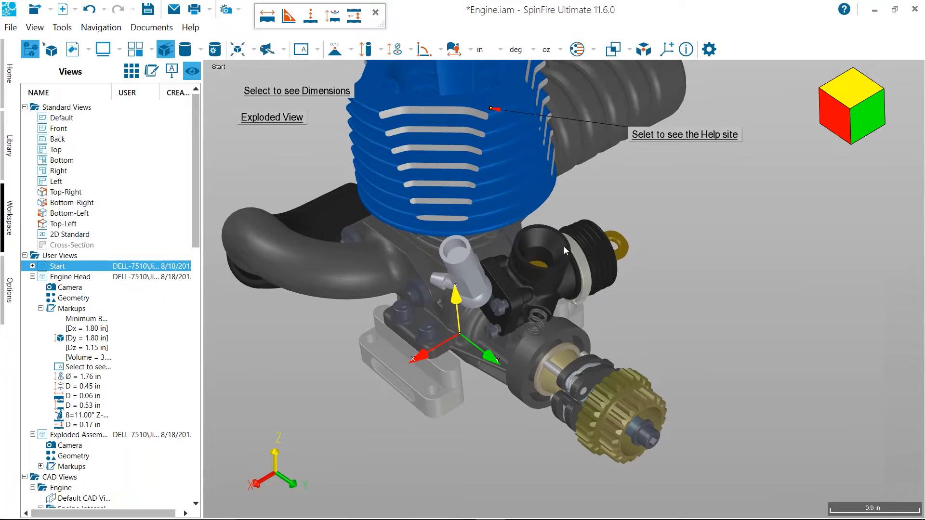
{"action": "right_click", "coordinate": [564, 246]}
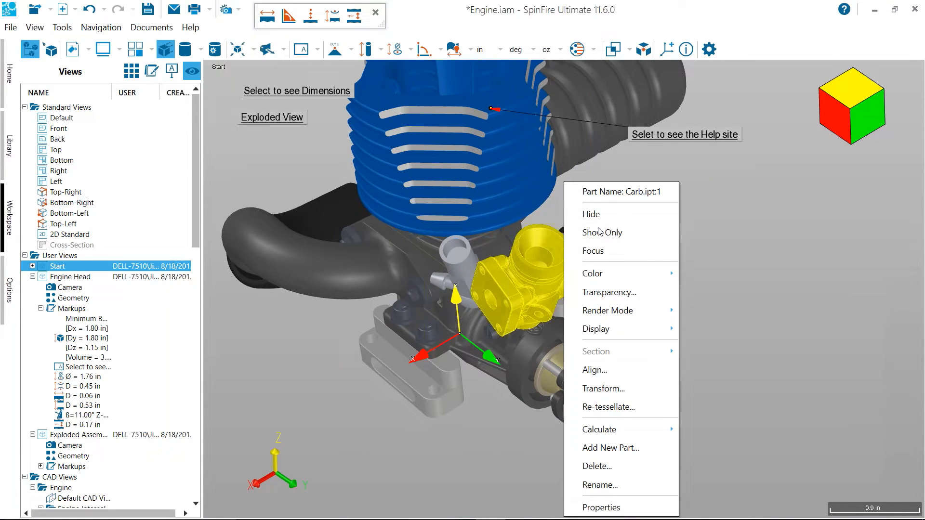
{"action": "left_click", "coordinate": [601, 231]}
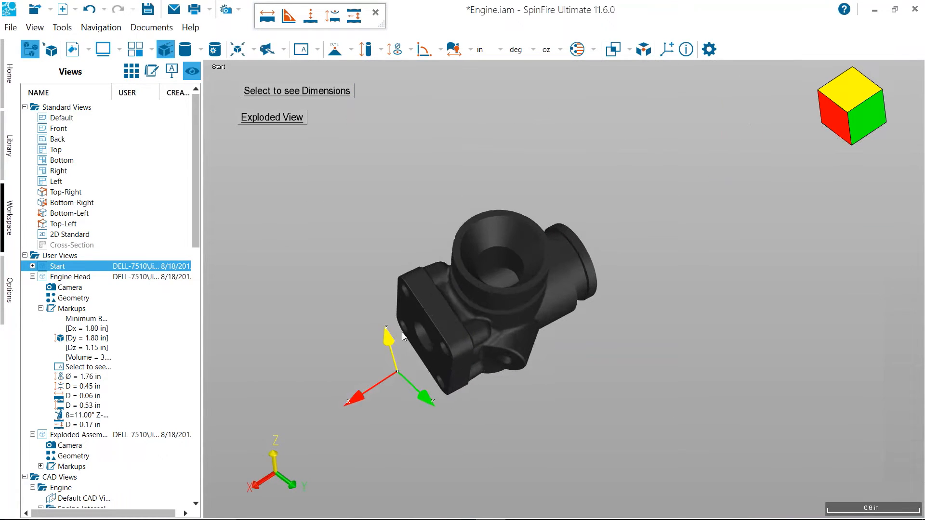
{"action": "left_click_drag", "start_coordinate": [483, 312], "coordinate": [473, 295]}
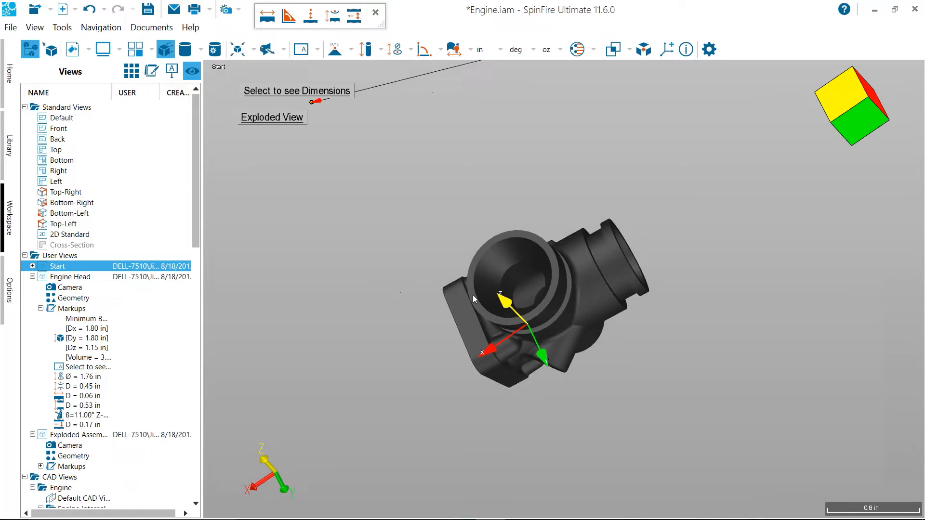
{"action": "right_click", "coordinate": [473, 295]}
{"action": "left_click", "coordinate": [520, 70]}
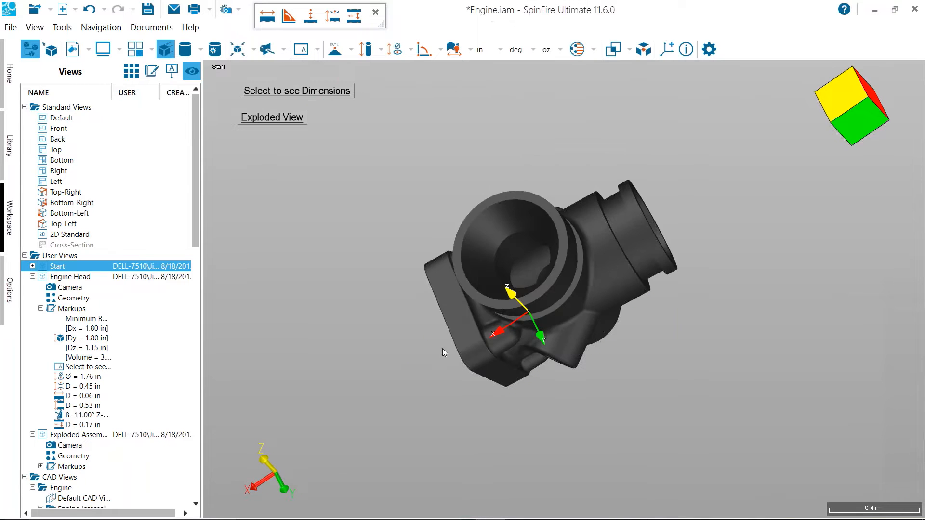
Hide all notes through the markup list, leaving the other markup groups as they are
{"action": "left_click_drag", "start_coordinate": [409, 257], "coordinate": [314, 241]}
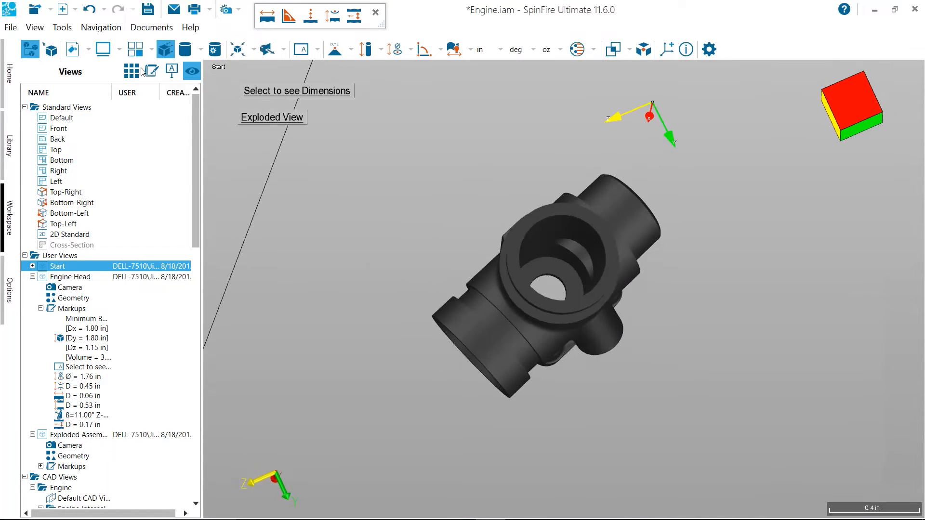
{"action": "left_click", "coordinate": [154, 71]}
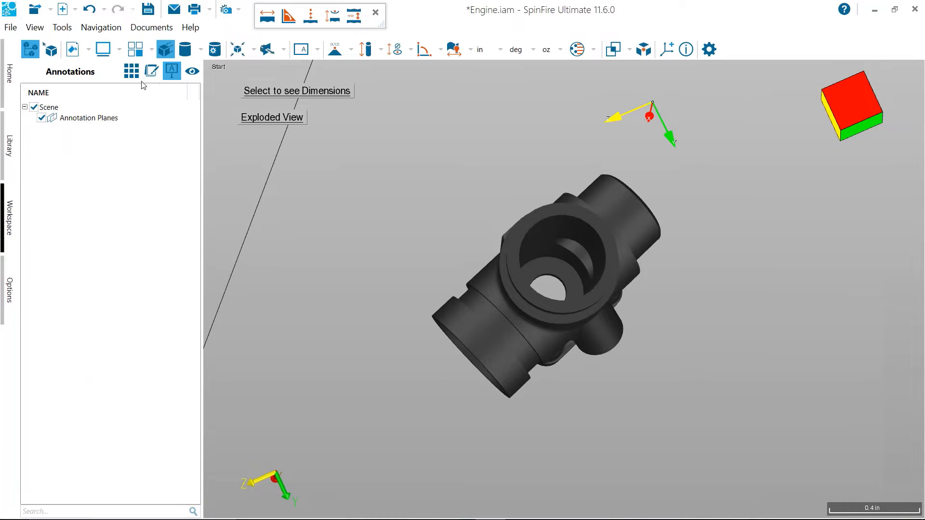
{"action": "left_click", "coordinate": [171, 71]}
{"action": "left_click", "coordinate": [34, 107]}
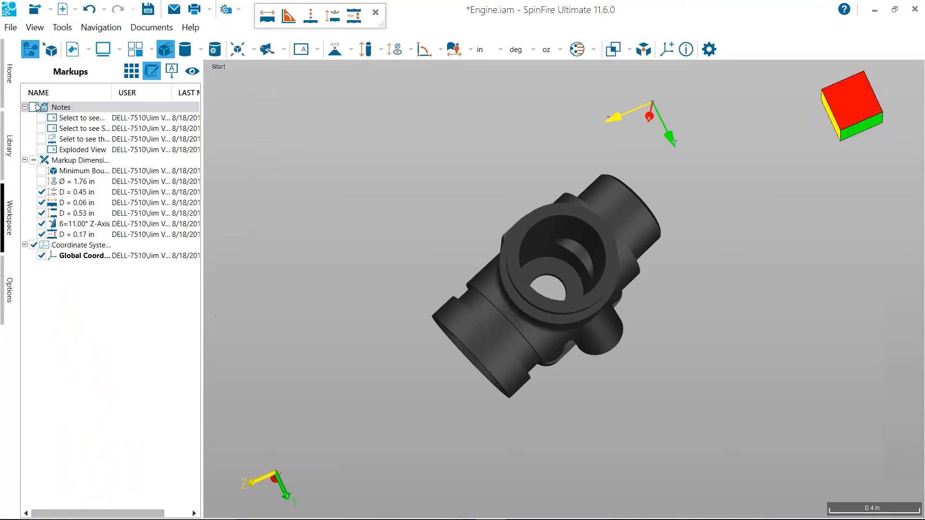
Start Boundary Volume by Surfaces on Carb.ipt and pick the conical intake surface and its adjoining cylindrical throat as seed surfaces
{"action": "left_click_drag", "start_coordinate": [357, 178], "coordinate": [505, 226]}
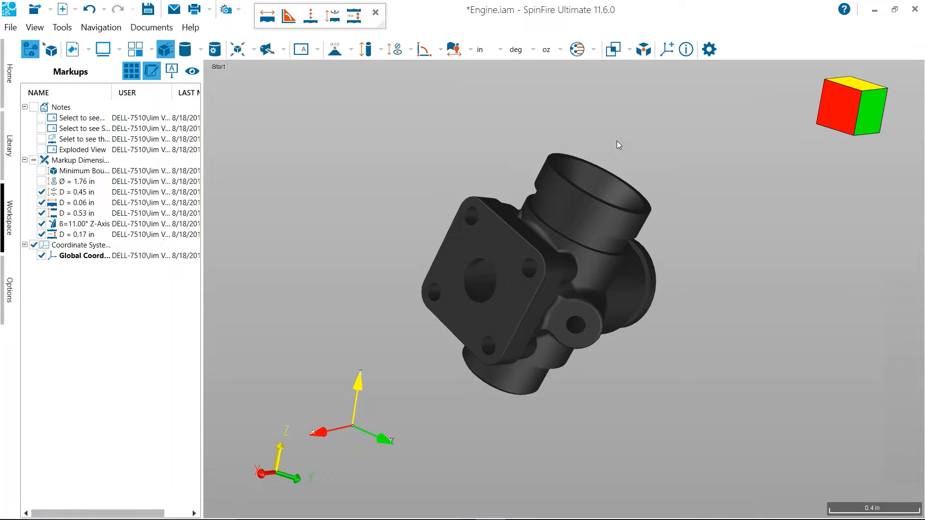
{"action": "left_click_drag", "start_coordinate": [596, 176], "coordinate": [489, 276]}
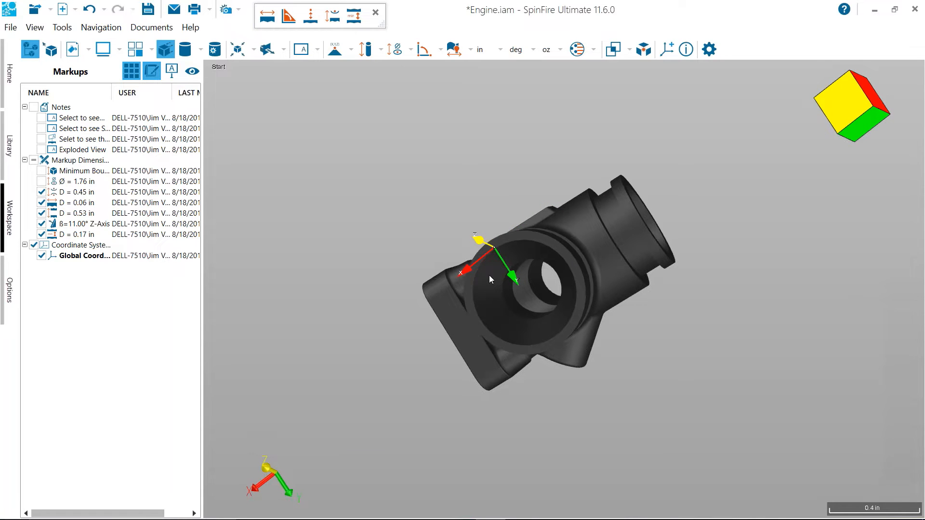
{"action": "left_click_drag", "start_coordinate": [489, 275], "coordinate": [504, 195]}
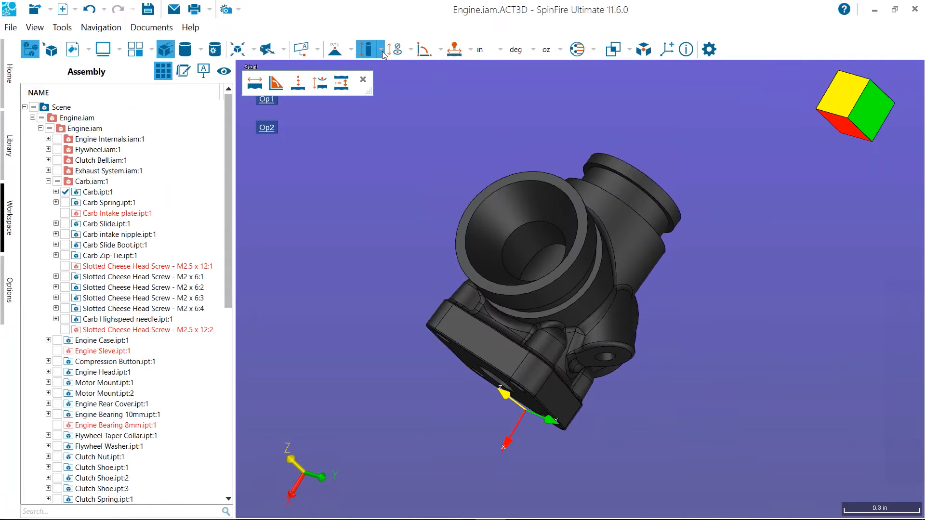
{"action": "left_click", "coordinate": [381, 49]}
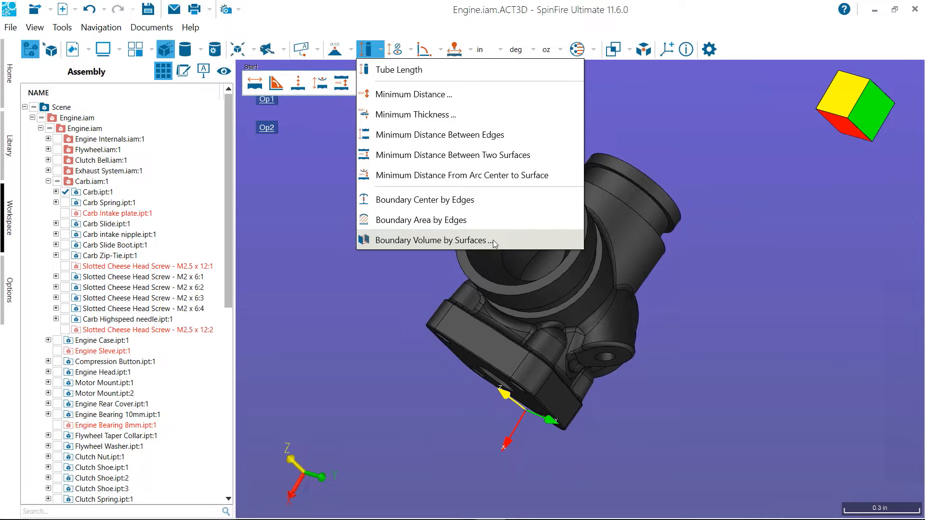
{"action": "left_click", "coordinate": [493, 240]}
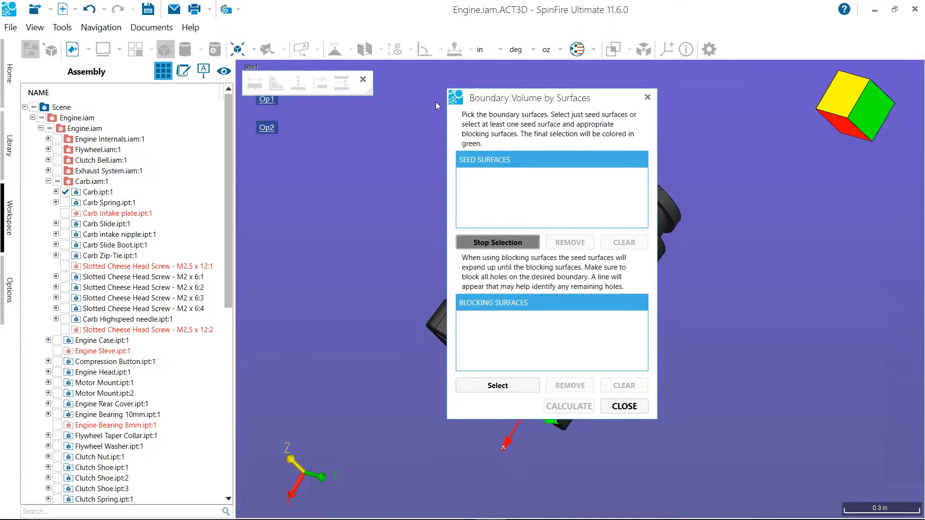
{"action": "mouse_move", "coordinate": [424, 169]}
{"action": "middle_mouse_down"}
{"action": "mouse_move", "coordinate": [429, 181]}
{"action": "mouse_move", "coordinate": [409, 173]}
{"action": "middle_mouse_up"}
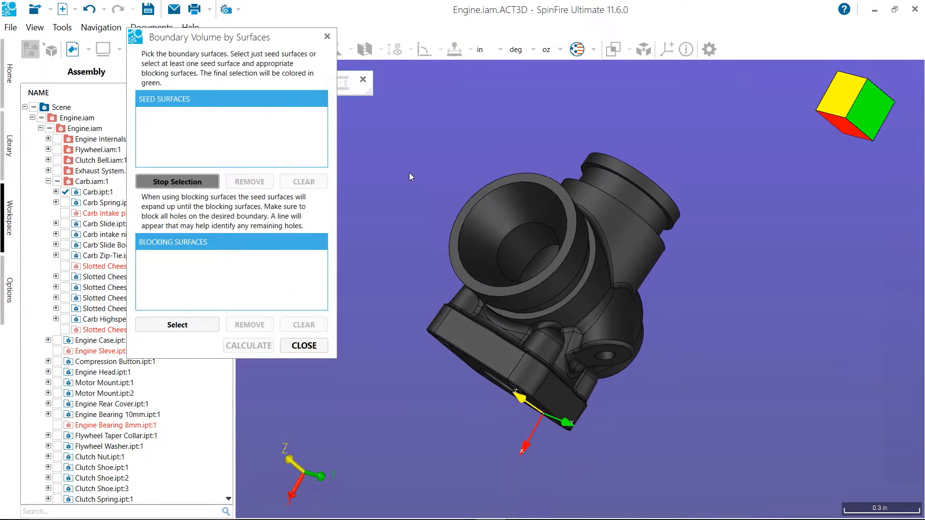
{"action": "left_click", "coordinate": [486, 229]}
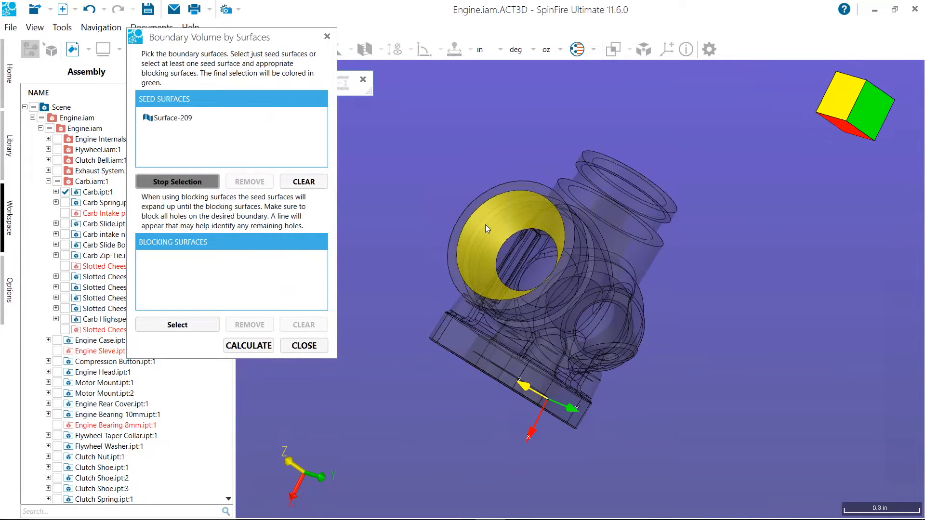
{"action": "left_click", "coordinate": [486, 226]}
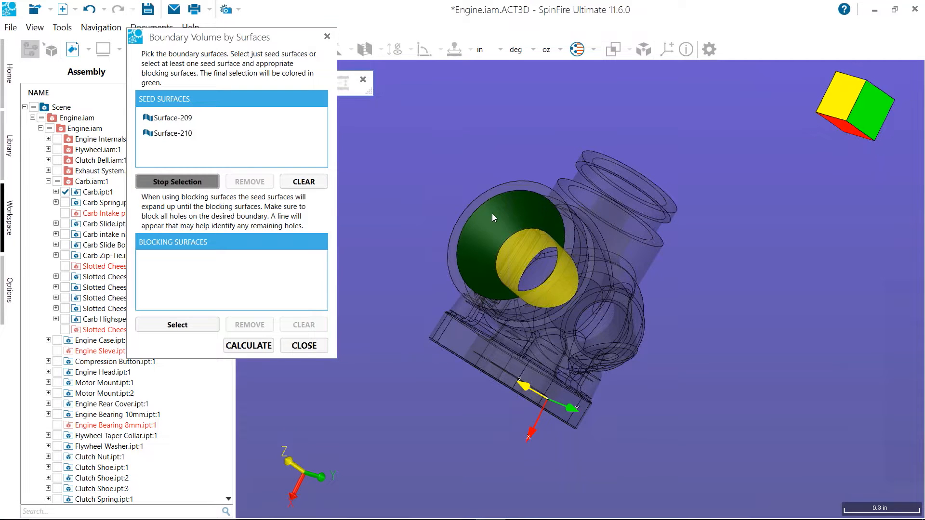
Switch to picking blocking surfaces and add the annular rim around the conical intake opening
{"action": "middle_click_drag", "start_coordinate": [463, 177], "coordinate": [445, 186]}
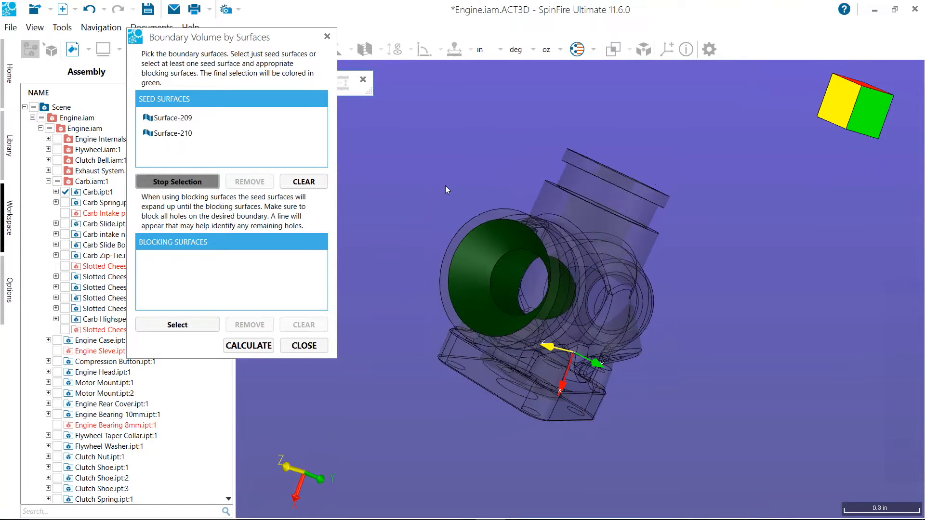
{"action": "left_click", "coordinate": [197, 320]}
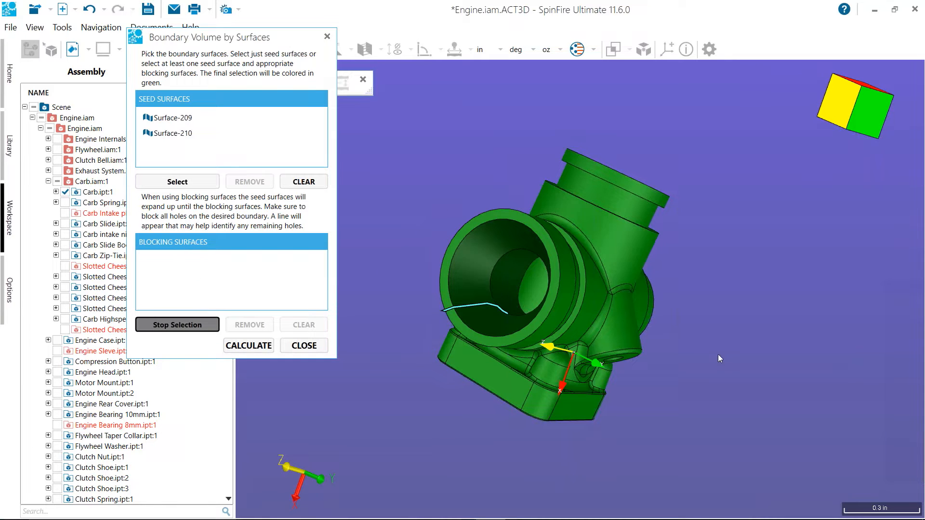
{"action": "middle_click_drag", "start_coordinate": [700, 450], "coordinate": [764, 419]}
{"action": "scroll", "coordinate": [748, 378], "scroll_direction": "up", "scroll_amount": 4}
{"action": "middle_click_drag", "start_coordinate": [750, 378], "coordinate": [771, 444]}
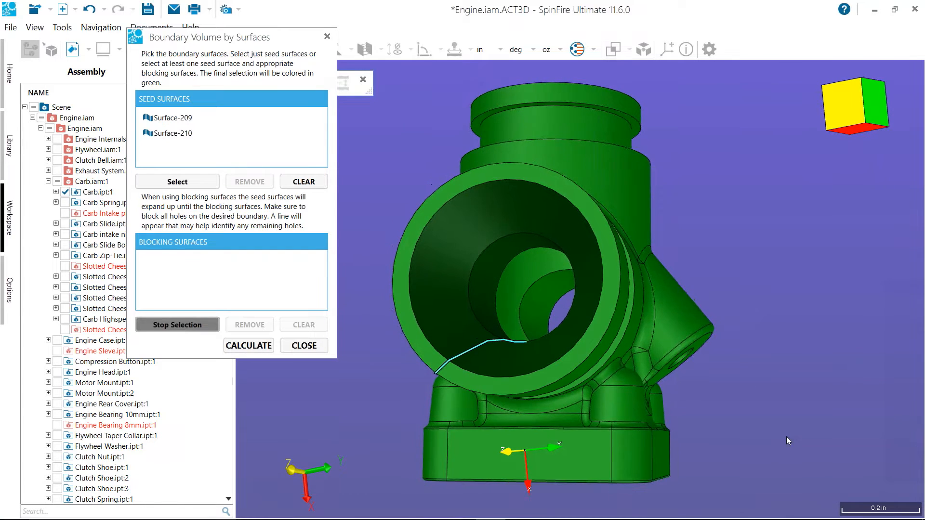
{"action": "scroll", "coordinate": [794, 419], "scroll_direction": "up", "scroll_amount": 2}
{"action": "scroll", "coordinate": [793, 420], "scroll_direction": "down", "scroll_amount": 3}
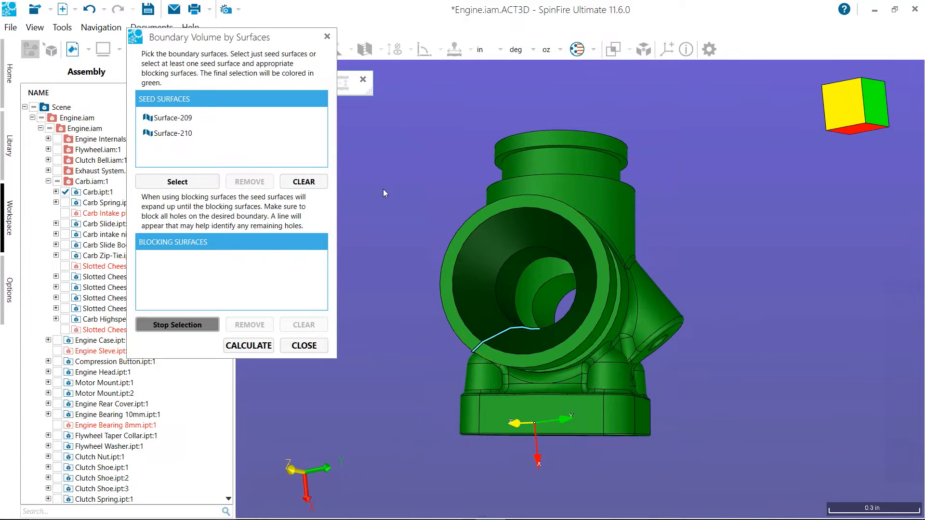
{"action": "middle_click_drag", "start_coordinate": [413, 177], "coordinate": [480, 171]}
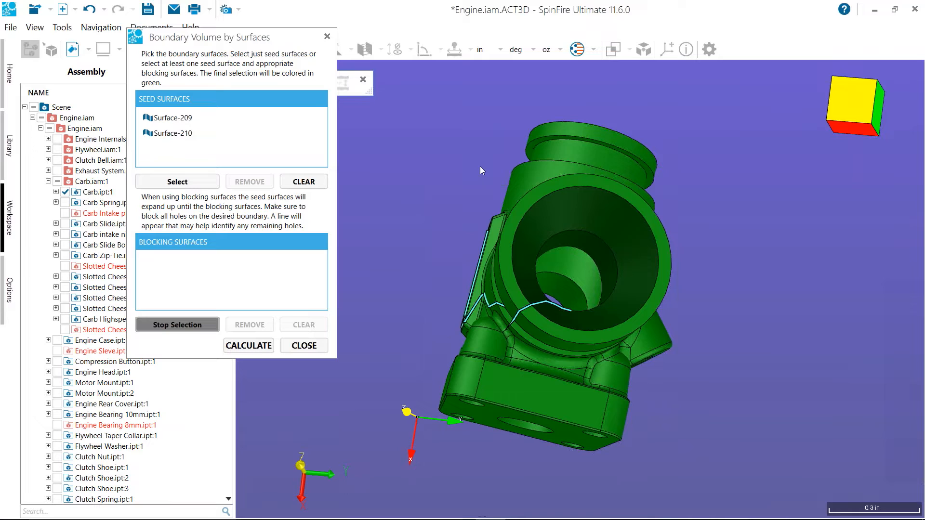
{"action": "left_click", "coordinate": [523, 213]}
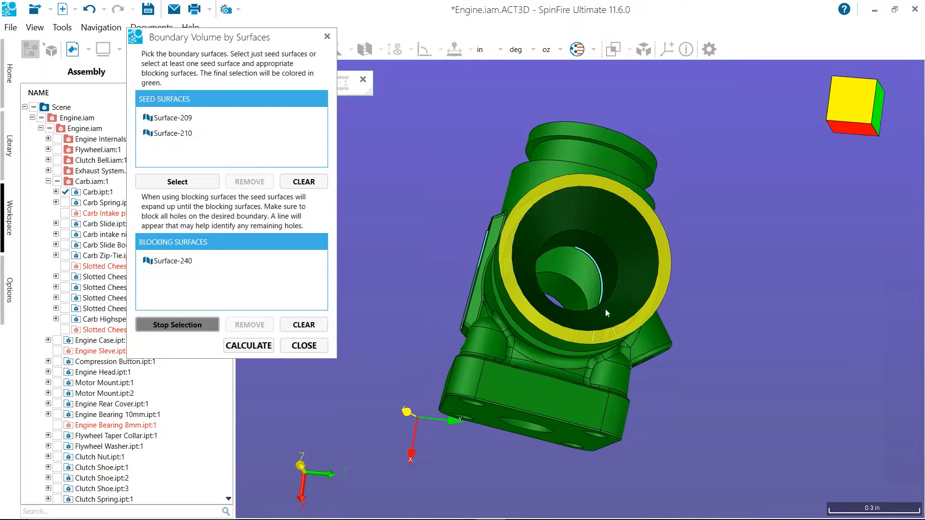
Add the small boss's end face, the square mounting flange's face and the large bore's annular rim as blocking surfaces
{"action": "left_click_drag", "start_coordinate": [751, 201], "coordinate": [680, 270]}
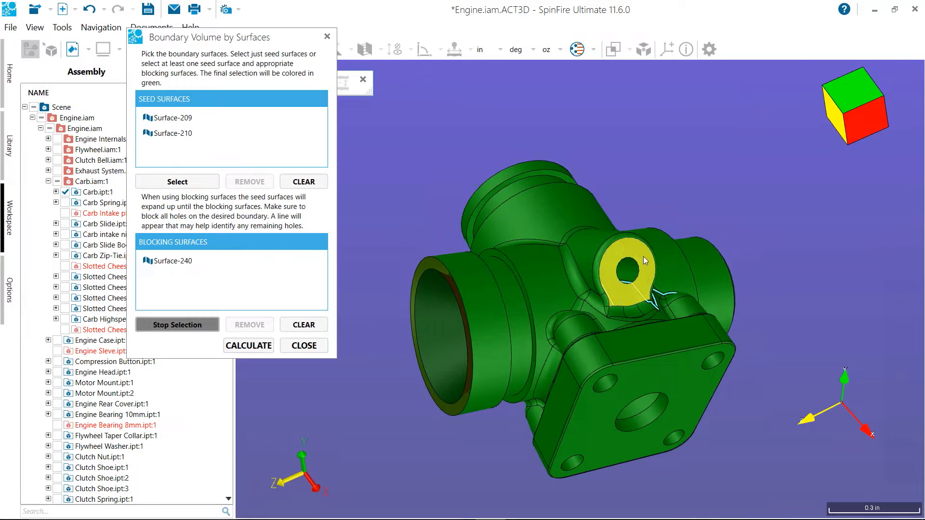
{"action": "left_click", "coordinate": [643, 257]}
{"action": "left_click", "coordinate": [700, 357]}
{"action": "left_click_drag", "start_coordinate": [700, 358], "coordinate": [670, 251]}
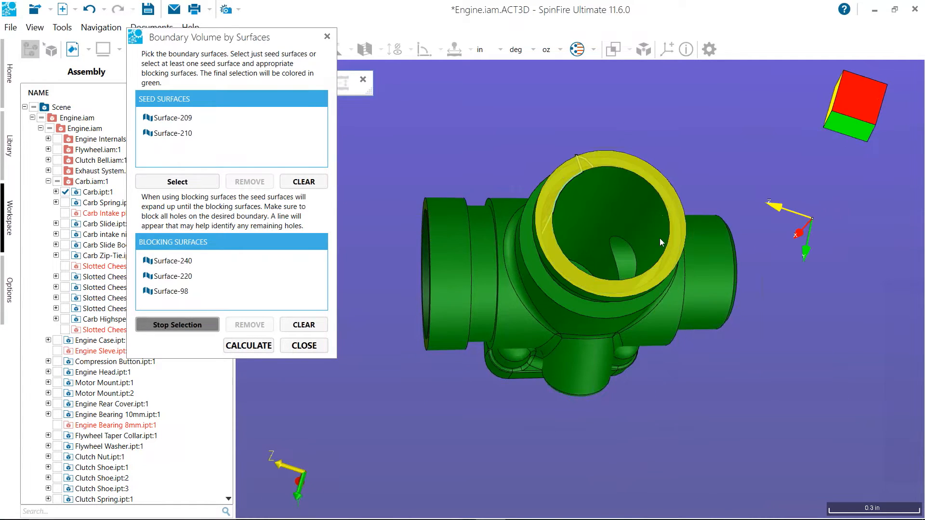
{"action": "left_click", "coordinate": [639, 163]}
Add the rectangular slot's rim and the narrow port's annular end face as blocking surfaces
{"action": "left_click_drag", "start_coordinate": [752, 233], "coordinate": [589, 331]}
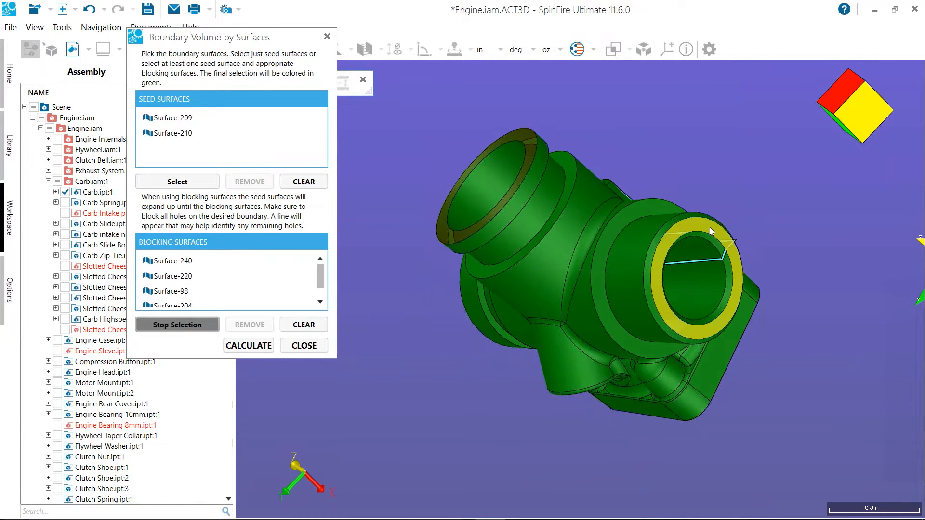
{"action": "left_click_drag", "start_coordinate": [781, 181], "coordinate": [738, 382]}
{"action": "left_click_drag", "start_coordinate": [464, 227], "coordinate": [694, 234]}
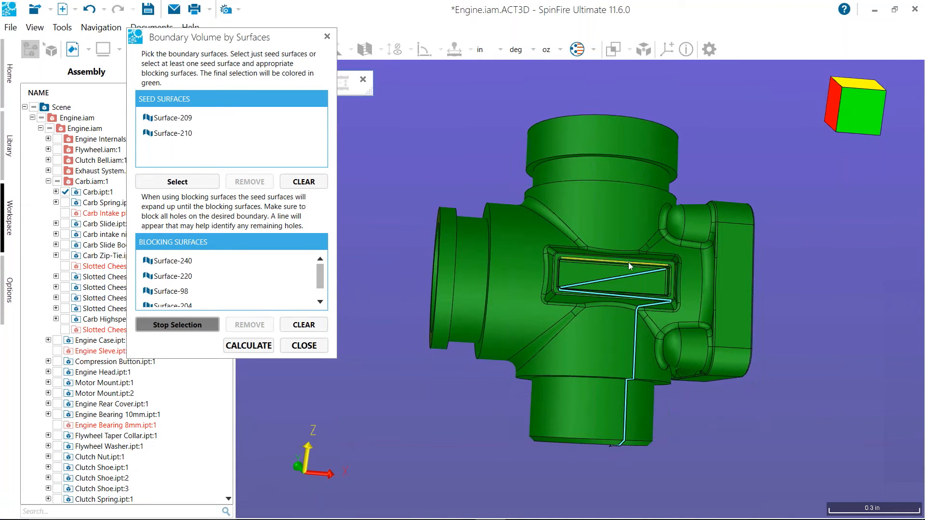
{"action": "left_click", "coordinate": [597, 261]}
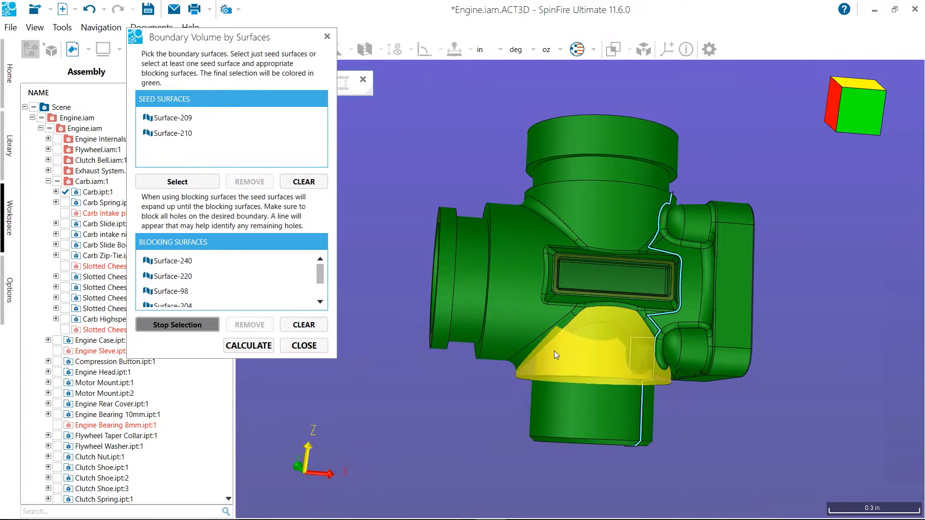
{"action": "left_click_drag", "start_coordinate": [487, 395], "coordinate": [661, 363]}
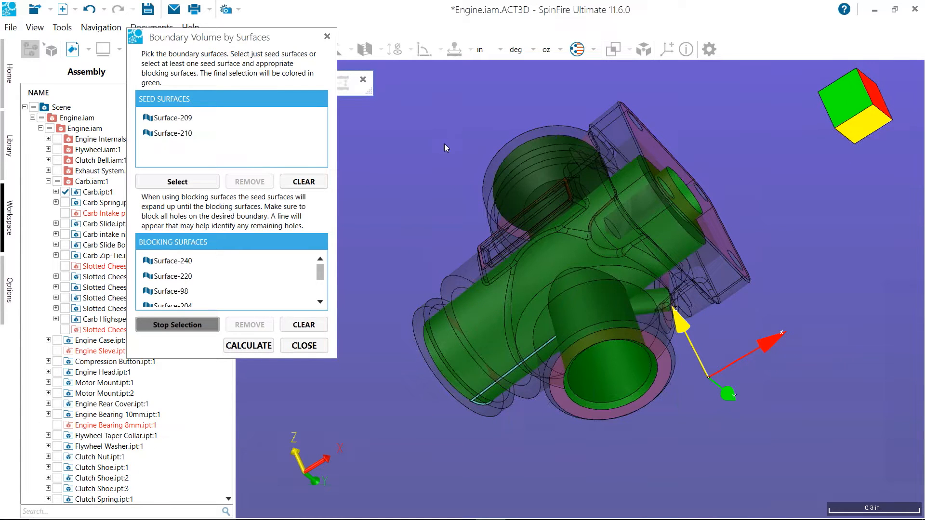
{"action": "left_click_drag", "start_coordinate": [403, 244], "coordinate": [499, 106]}
{"action": "left_click_drag", "start_coordinate": [469, 385], "coordinate": [777, 271]}
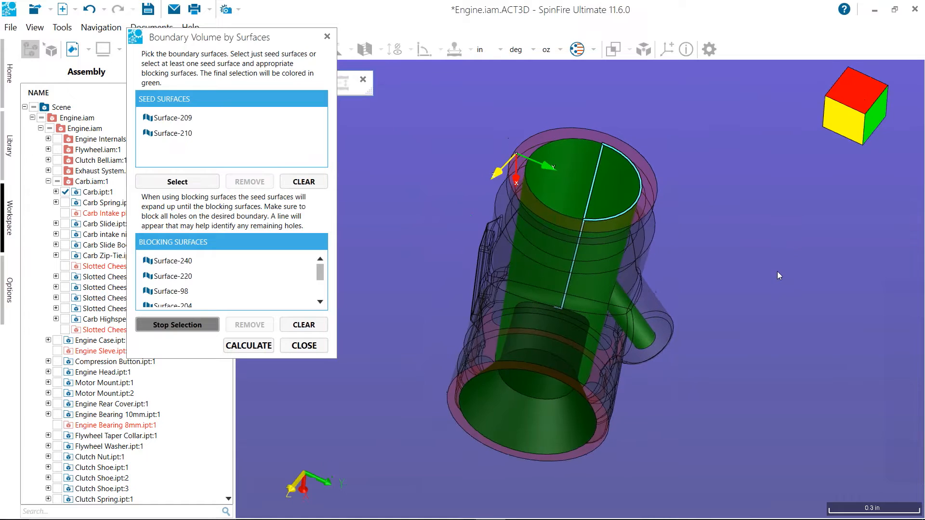
Calculate the carburetor's internal boundary volume and close the Boundary Volume by Surfaces dialog
{"action": "left_click", "coordinate": [240, 350]}
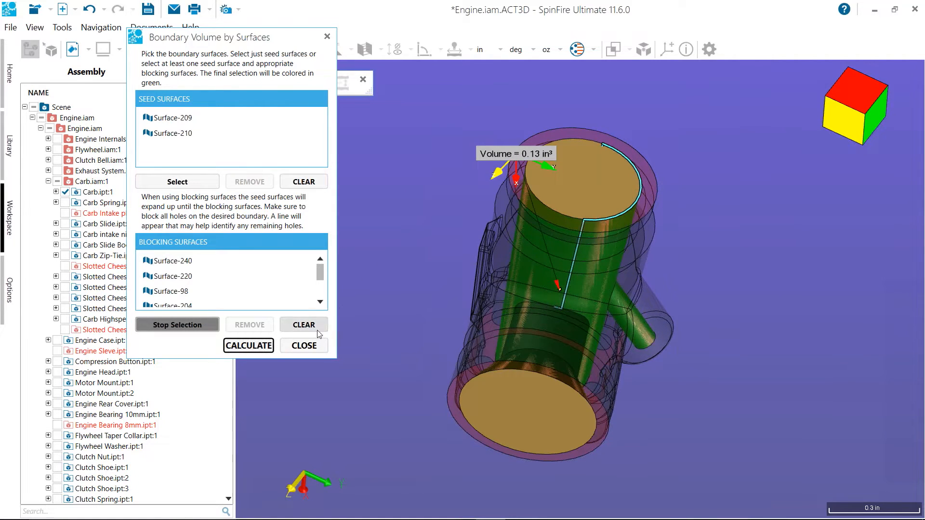
{"action": "left_click", "coordinate": [304, 346]}
{"action": "left_click_drag", "start_coordinate": [363, 318], "coordinate": [373, 200]}
{"action": "left_click_drag", "start_coordinate": [345, 170], "coordinate": [412, 143]}
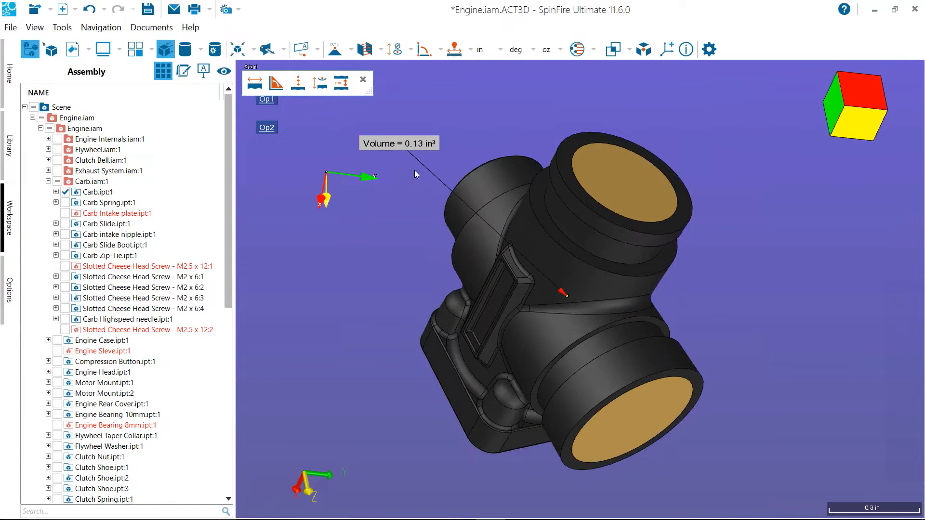
Set the transparency of Carb.ipt to about 63 and move the volume label lower beside the part
{"action": "right_click", "coordinate": [463, 205]}
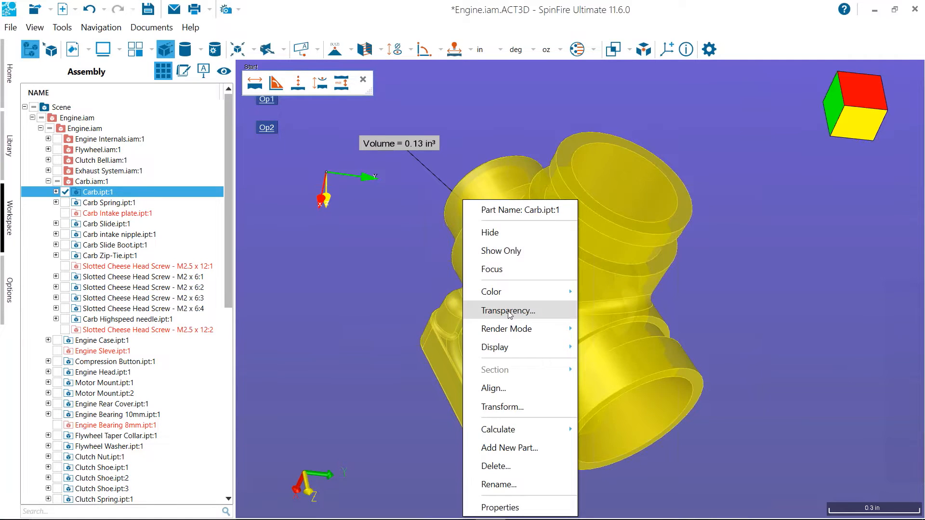
{"action": "left_click", "coordinate": [512, 309]}
{"action": "left_click_drag", "start_coordinate": [505, 253], "coordinate": [583, 252]}
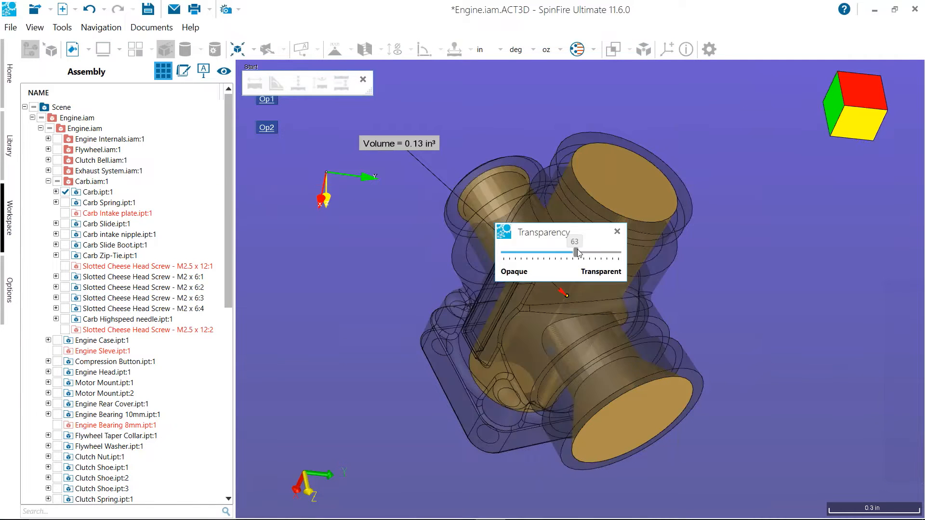
{"action": "left_click", "coordinate": [619, 232]}
{"action": "left_click_drag", "start_coordinate": [817, 326], "coordinate": [814, 253]}
{"action": "left_click_drag", "start_coordinate": [444, 167], "coordinate": [459, 259]}
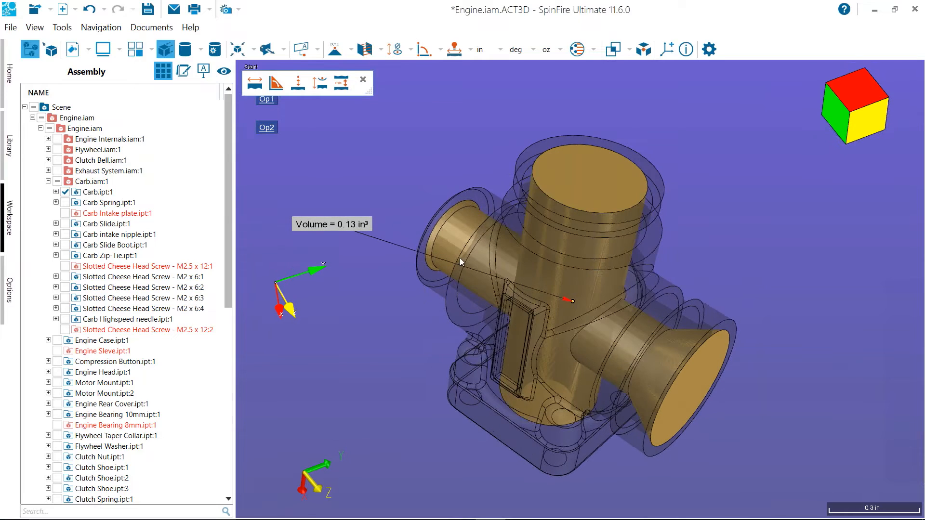
{"action": "left_click_drag", "start_coordinate": [353, 231], "coordinate": [374, 294]}
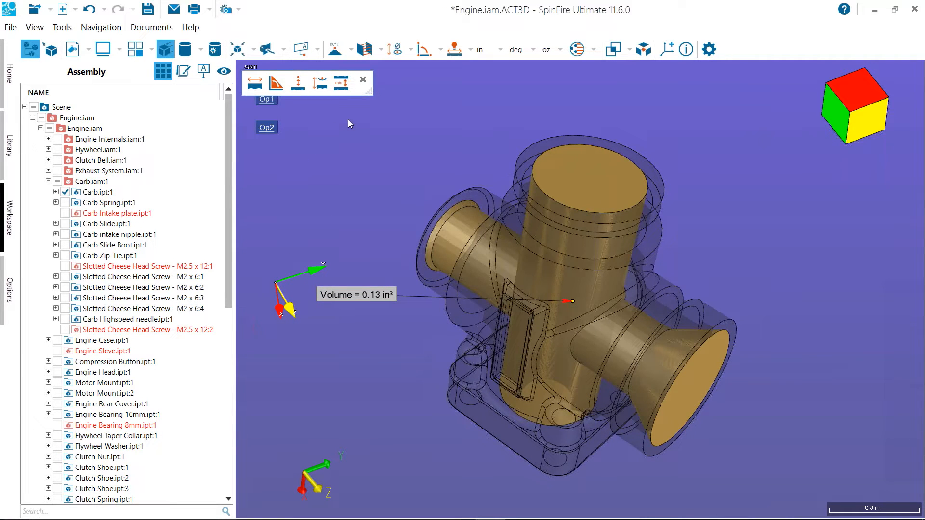
{"action": "left_click", "coordinate": [387, 51]}
{"action": "left_click", "coordinate": [380, 49]}
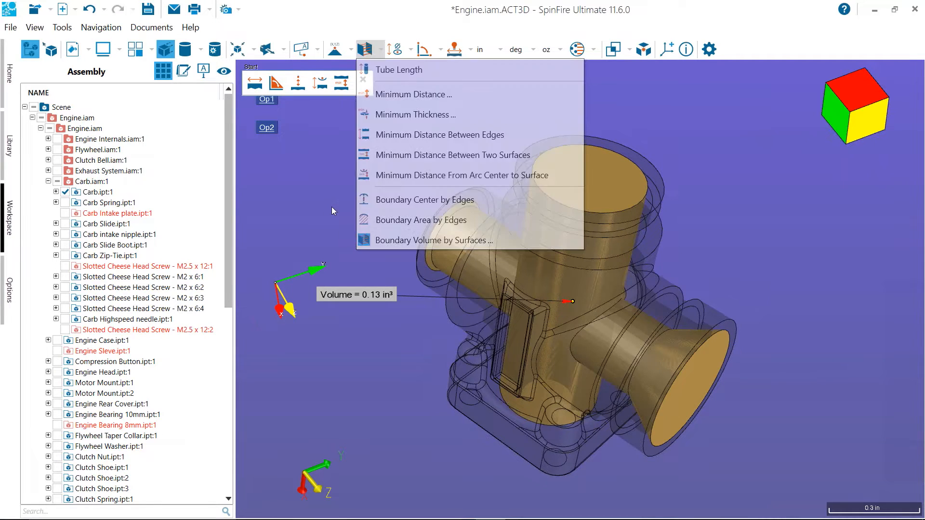
{"action": "left_click", "coordinate": [332, 207]}
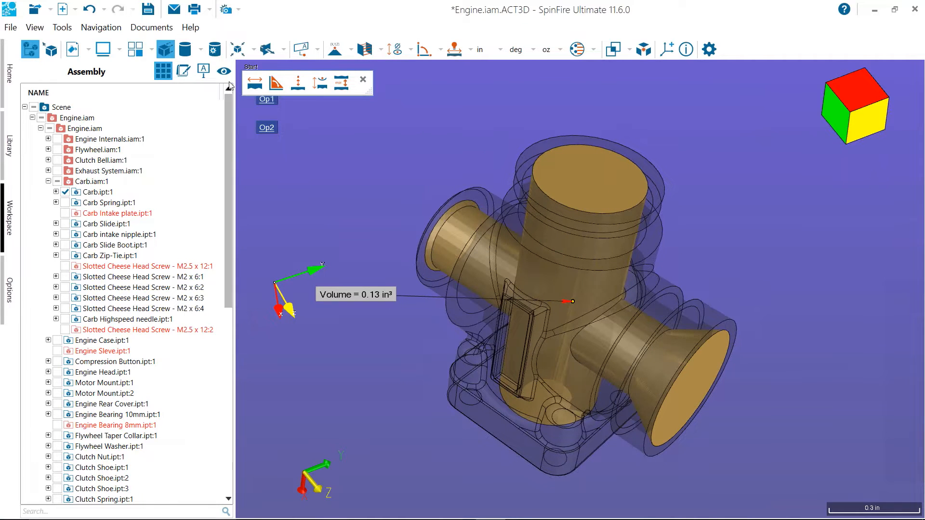
{"action": "left_click", "coordinate": [216, 68]}
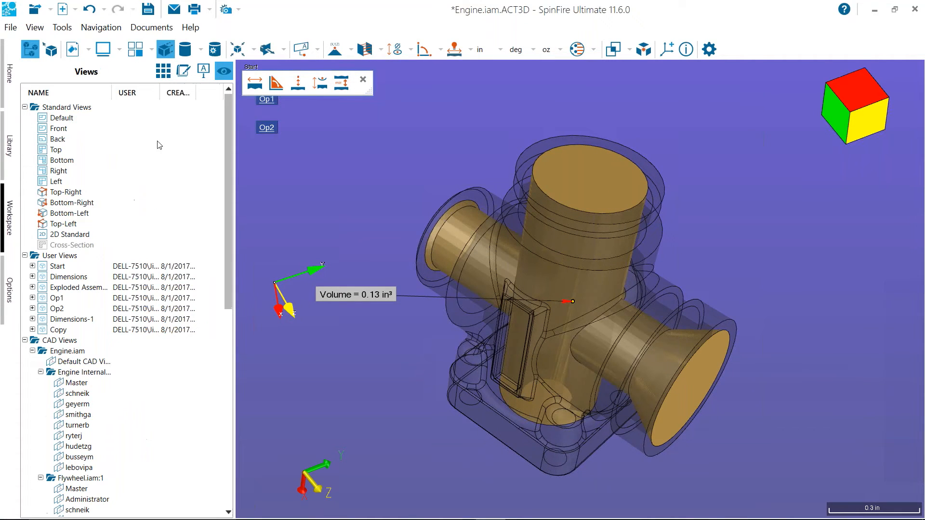
{"action": "left_click", "coordinate": [163, 71]}
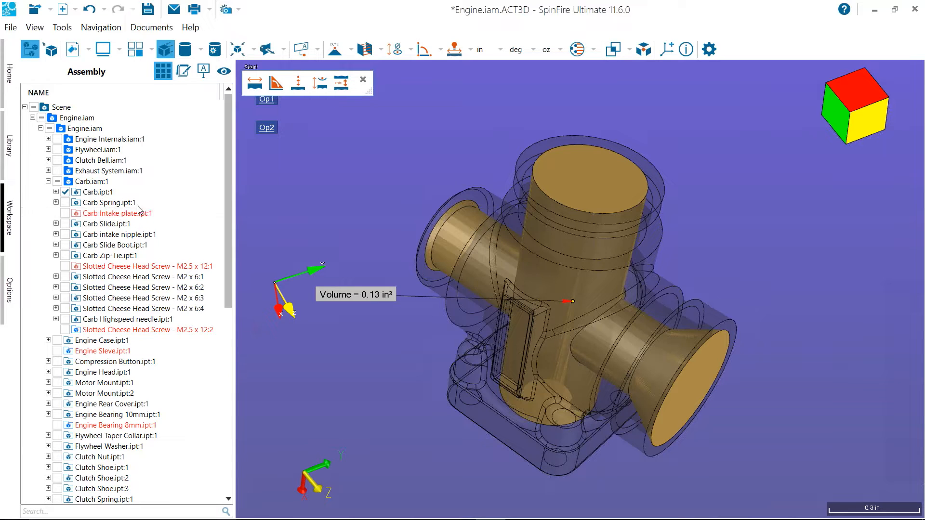
Enable Check for Missing Parts in the combined options for all importers
{"action": "left_click", "coordinate": [13, 302]}
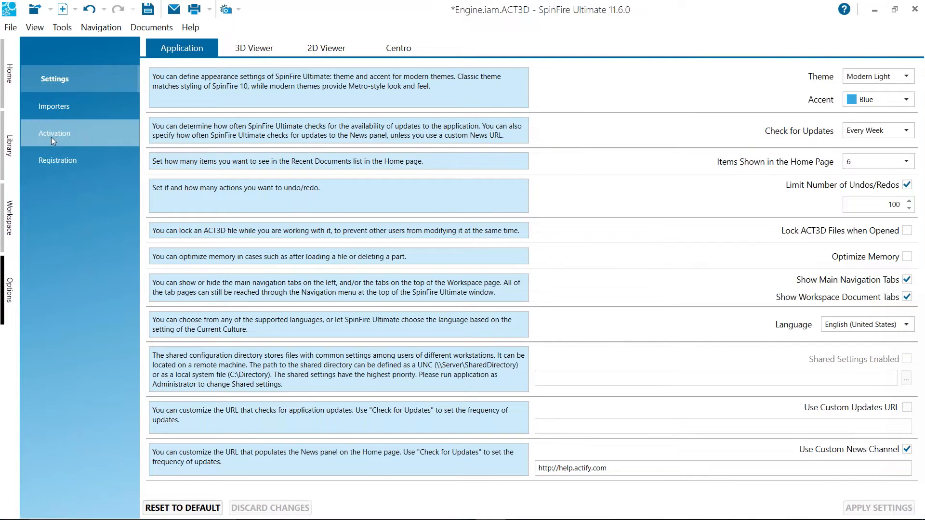
{"action": "left_click", "coordinate": [57, 105]}
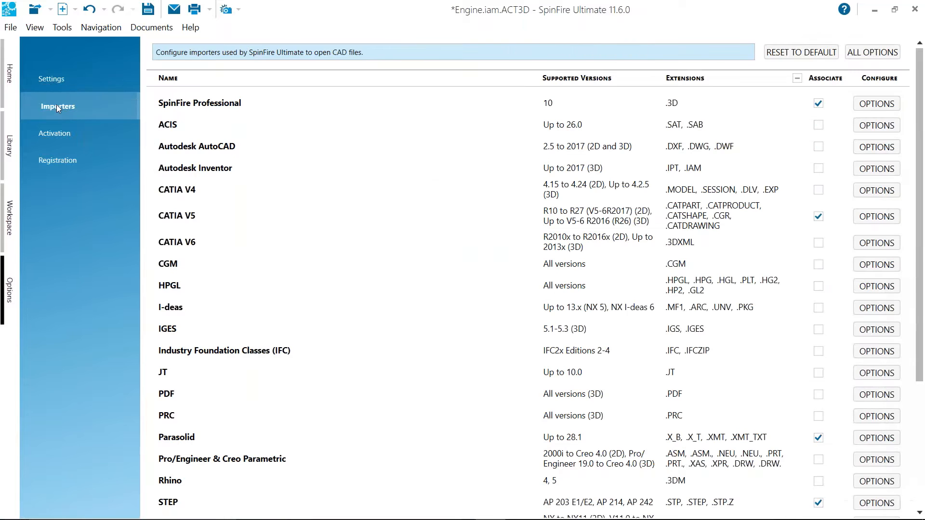
{"action": "left_click", "coordinate": [873, 52]}
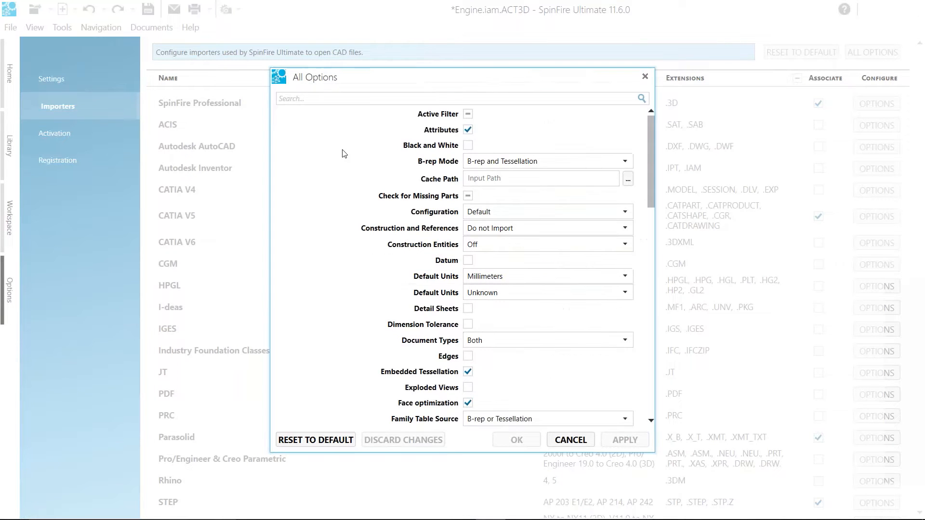
{"action": "left_click", "coordinate": [468, 196]}
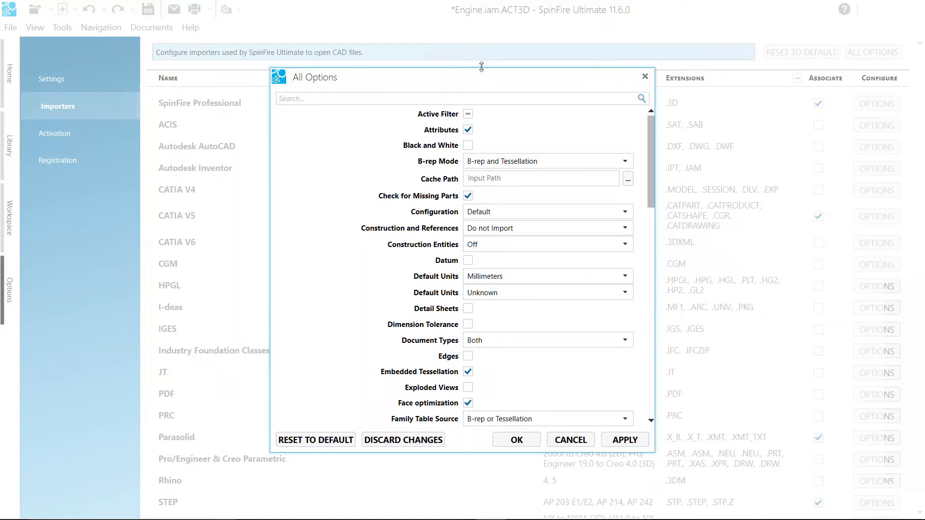
Enlarge the All Options dialog, look through its import settings, and apply them with Attributes kept enabled
{"action": "left_click_drag", "start_coordinate": [482, 71], "coordinate": [483, 1]}
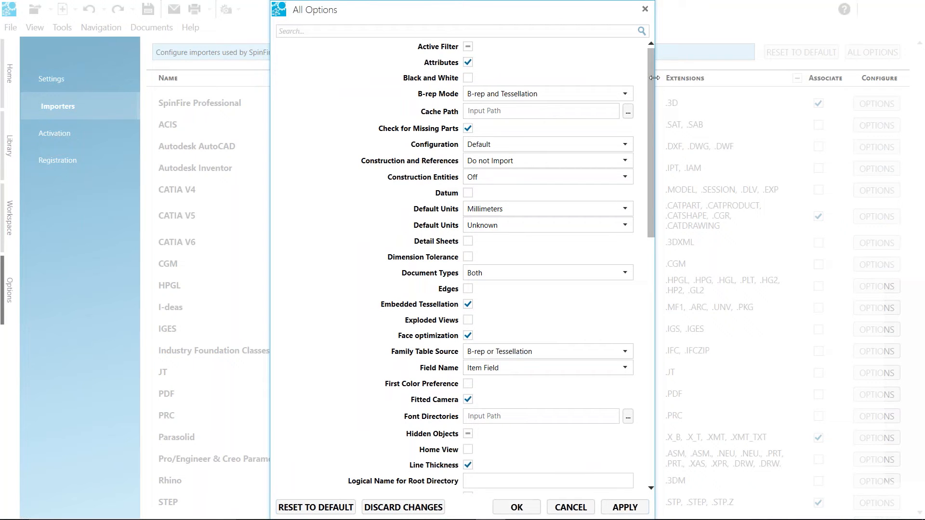
{"action": "left_click_drag", "start_coordinate": [652, 71], "coordinate": [666, 309]}
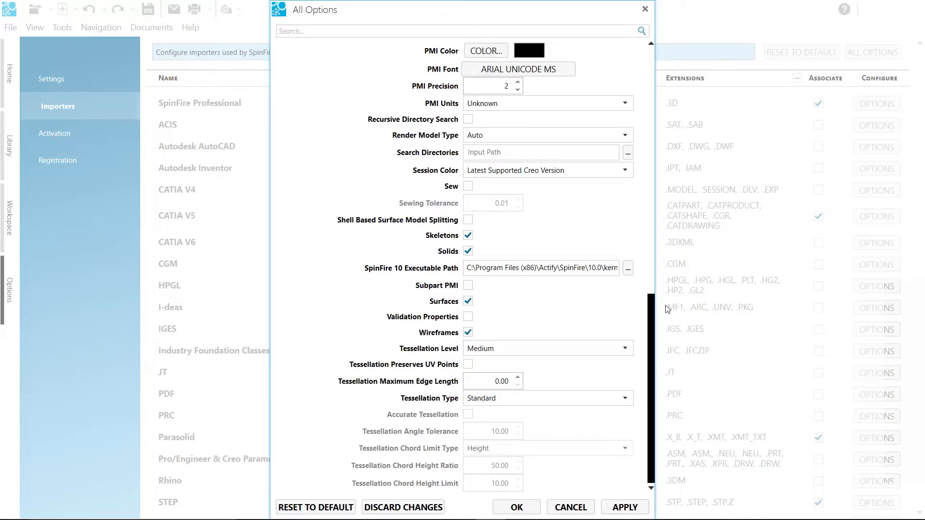
{"action": "left_click_drag", "start_coordinate": [667, 309], "coordinate": [622, 43]}
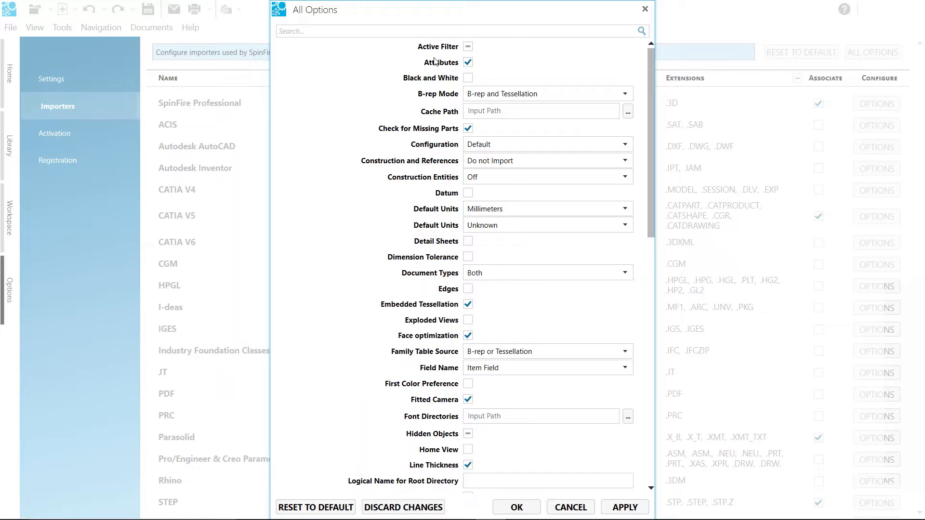
{"action": "left_click", "coordinate": [471, 63]}
{"action": "left_click", "coordinate": [471, 63]}
{"action": "left_click", "coordinate": [625, 507]}
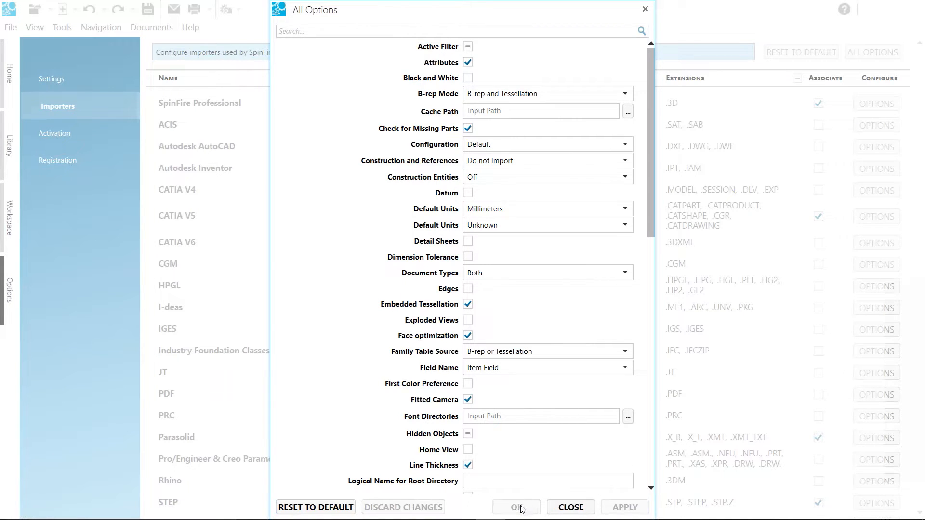
{"action": "left_click", "coordinate": [570, 507]}
Open Engine.iam.ACT3D from the recent documents
{"action": "left_click", "coordinate": [17, 76]}
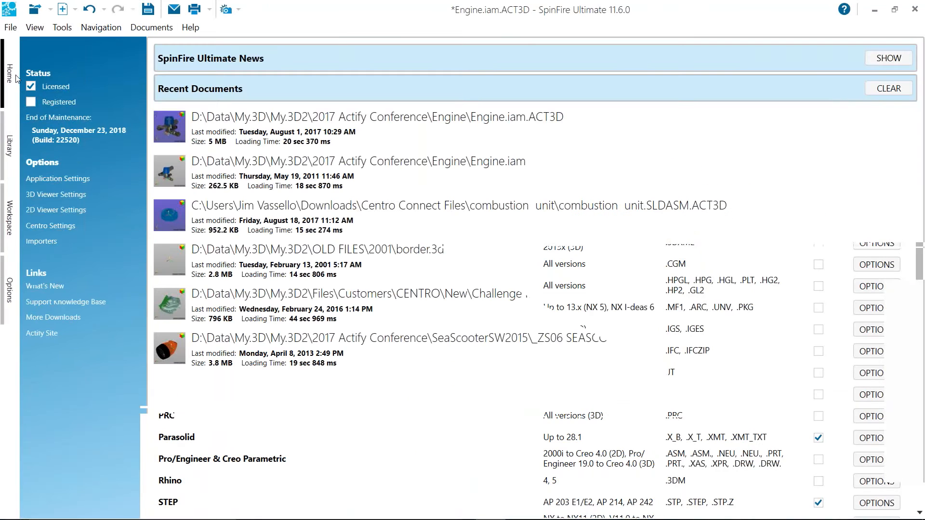
{"action": "left_click", "coordinate": [448, 118]}
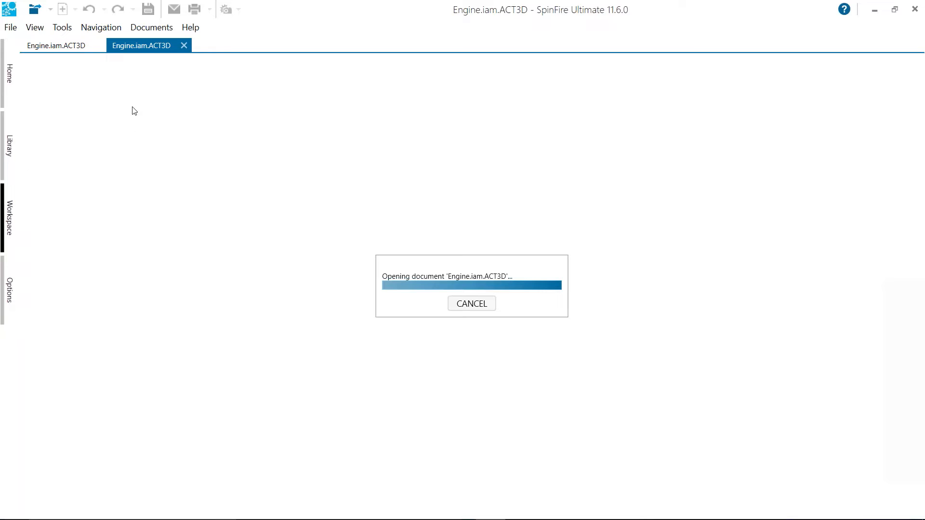
Load Engine.iam from the Engine folder of the 2017 Actify Conference library
{"action": "left_click", "coordinate": [9, 146]}
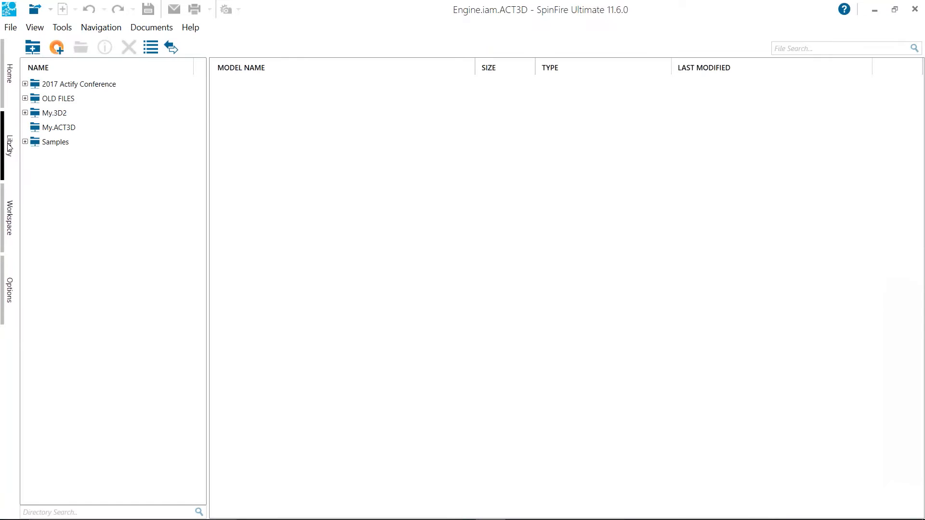
{"action": "double_click", "coordinate": [72, 84]}
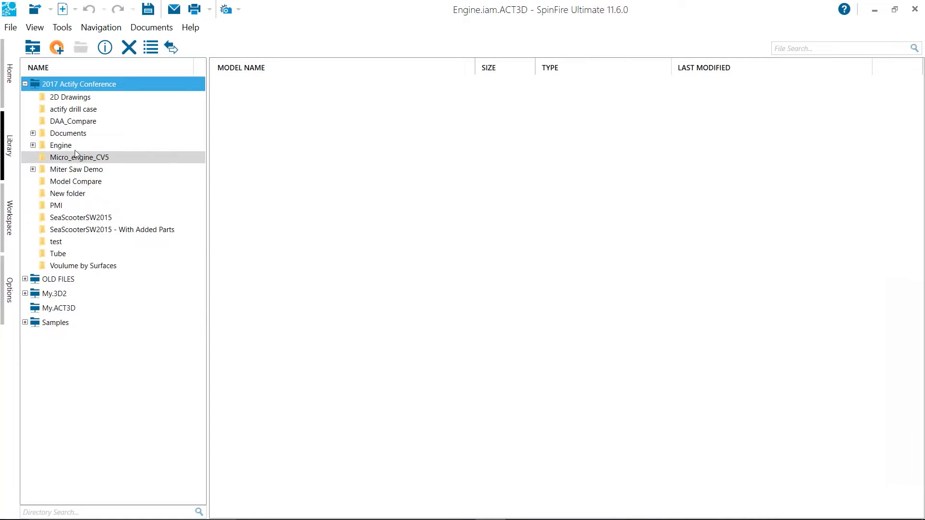
{"action": "left_click", "coordinate": [96, 145]}
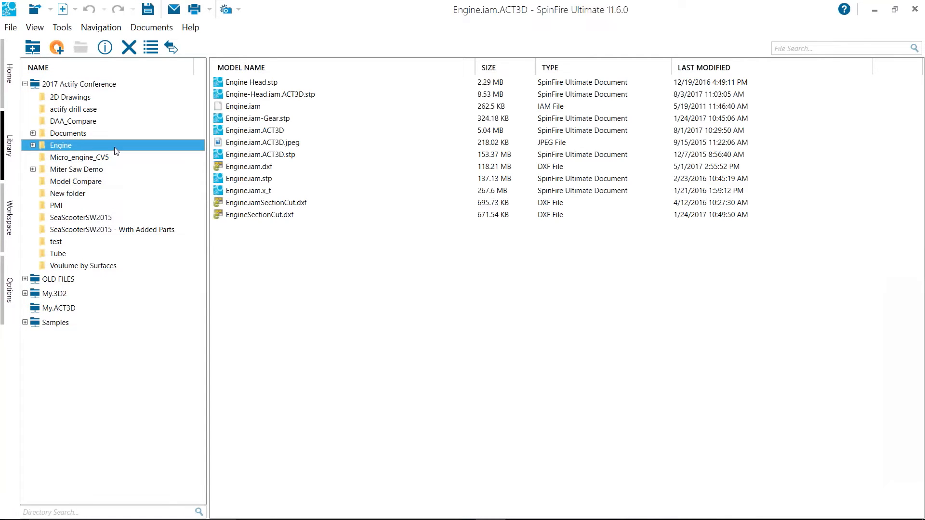
{"action": "double_click", "coordinate": [261, 108]}
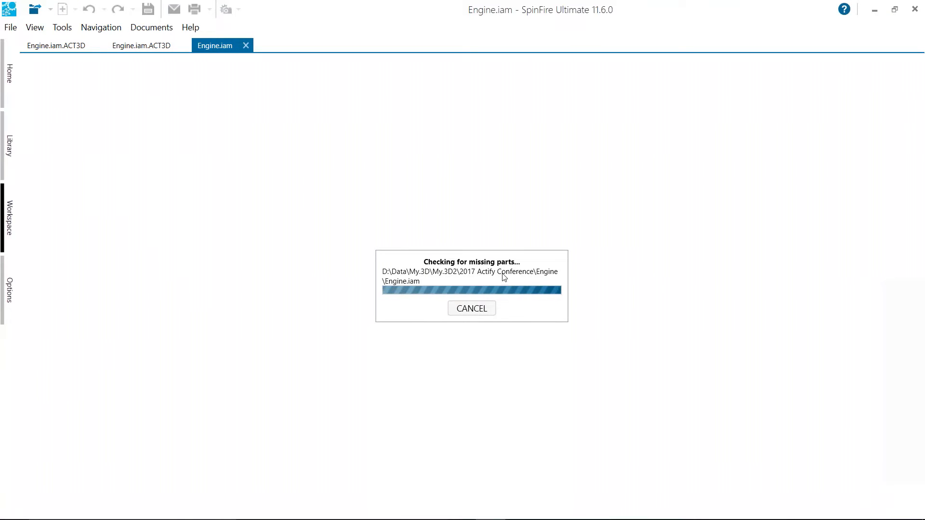
Examine the Missing Parts list for Engine.iam and abort loading the assembly
{"action": "left_click_drag", "start_coordinate": [404, 152], "coordinate": [372, 98]}
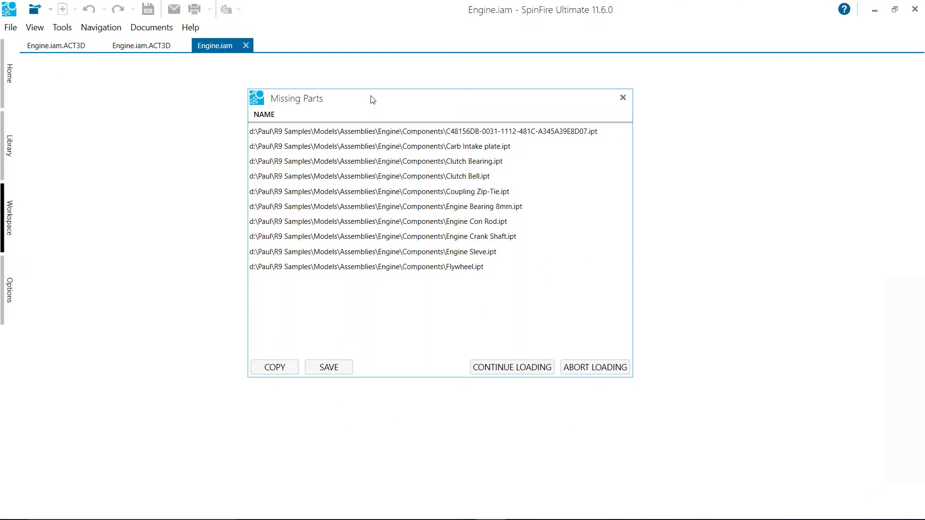
{"action": "left_click_drag", "start_coordinate": [374, 103], "coordinate": [324, 105]}
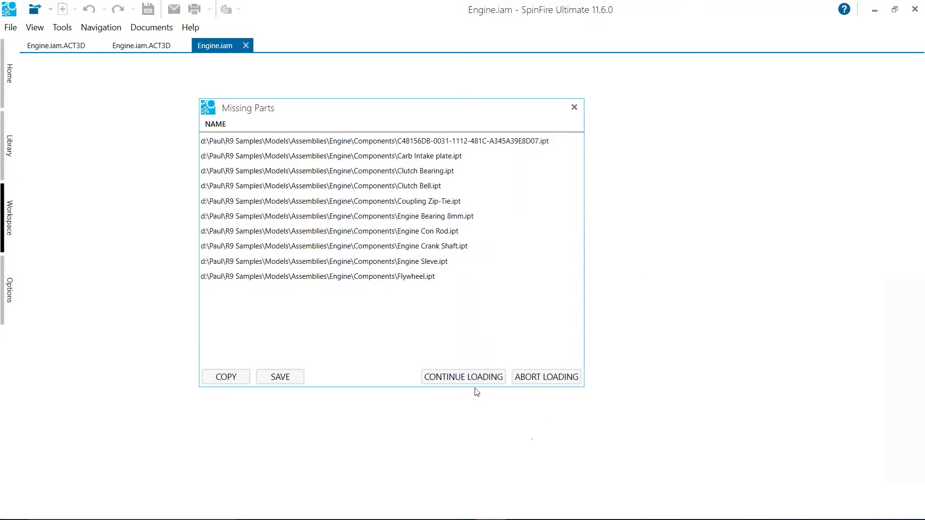
{"action": "left_click", "coordinate": [527, 380]}
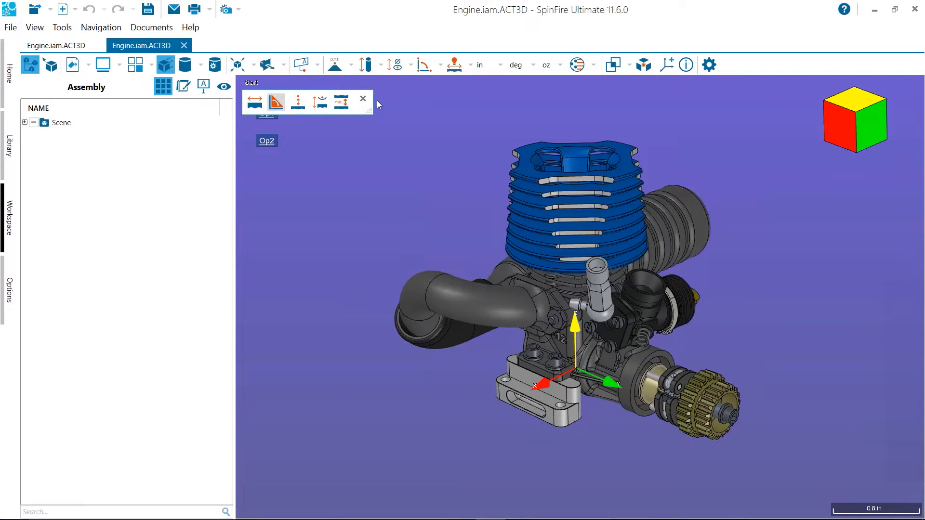
Move the floating shortcut toolbar off the model view and bring up the Shortcut Toolbar section of the 3D Viewer settings
{"action": "left_click_drag", "start_coordinate": [356, 111], "coordinate": [386, 45]}
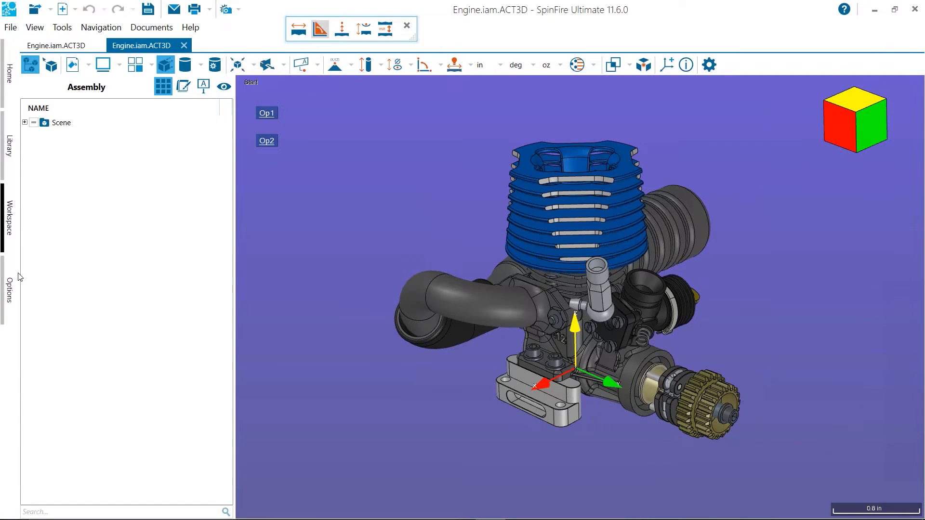
{"action": "left_click", "coordinate": [9, 289]}
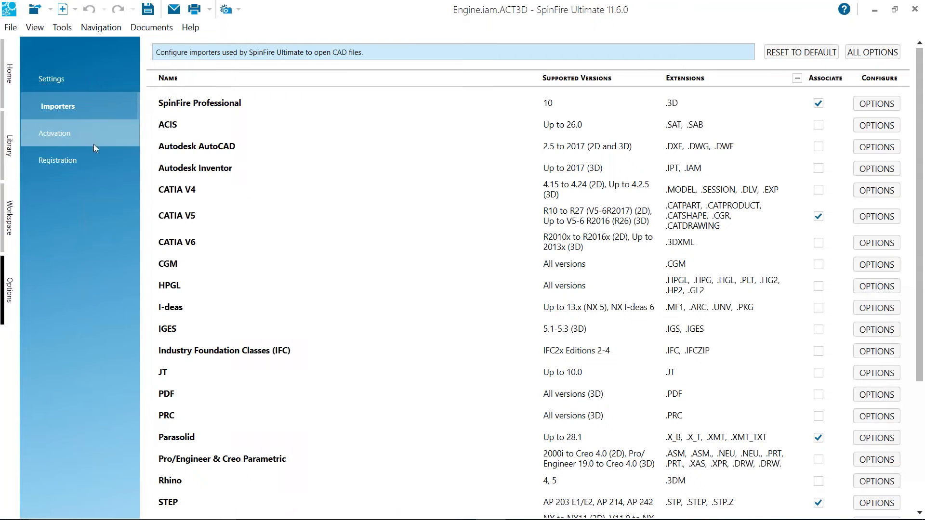
{"action": "left_click", "coordinate": [73, 164]}
{"action": "left_click", "coordinate": [73, 136]}
{"action": "left_click", "coordinate": [85, 73]}
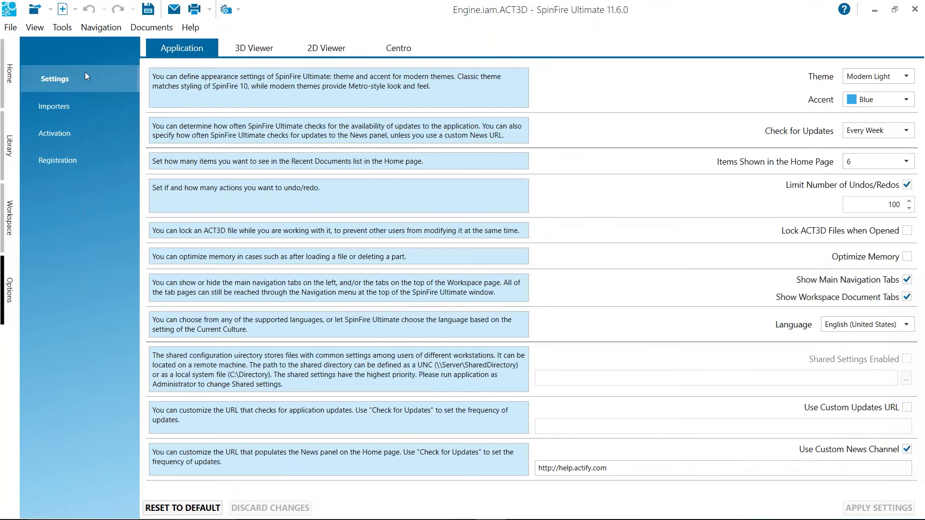
{"action": "left_click", "coordinate": [254, 48]}
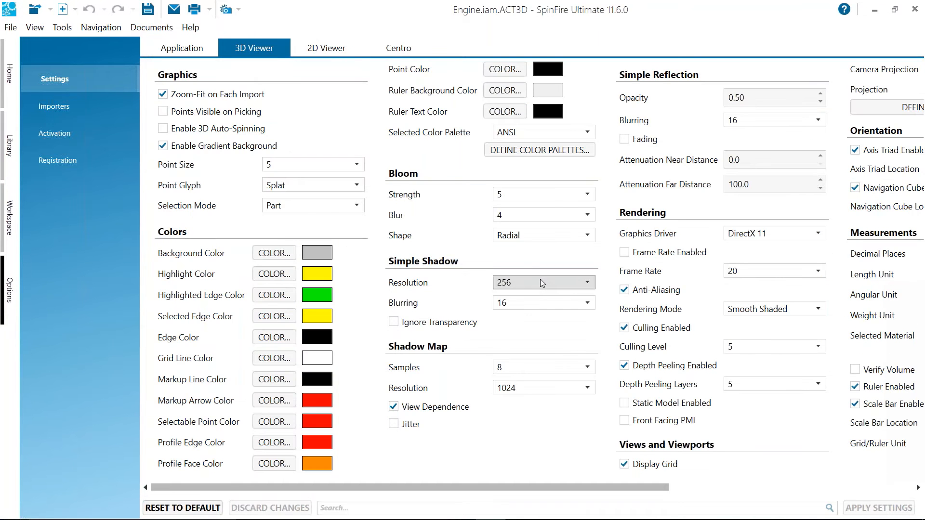
{"action": "left_click_drag", "start_coordinate": [670, 488], "coordinate": [872, 497]}
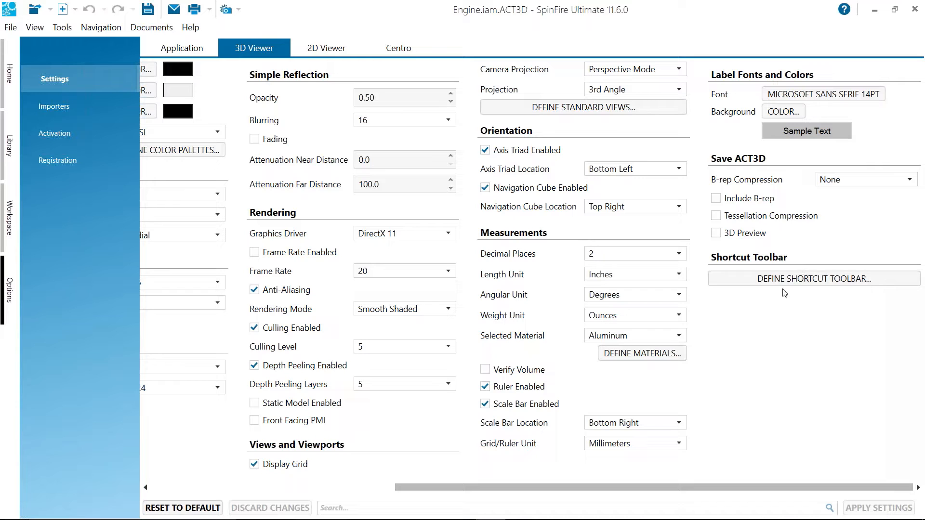
Add the Volume and Weight commands from Physical Properties to the shortcut toolbar definition and apply it
{"action": "left_click", "coordinate": [830, 279]}
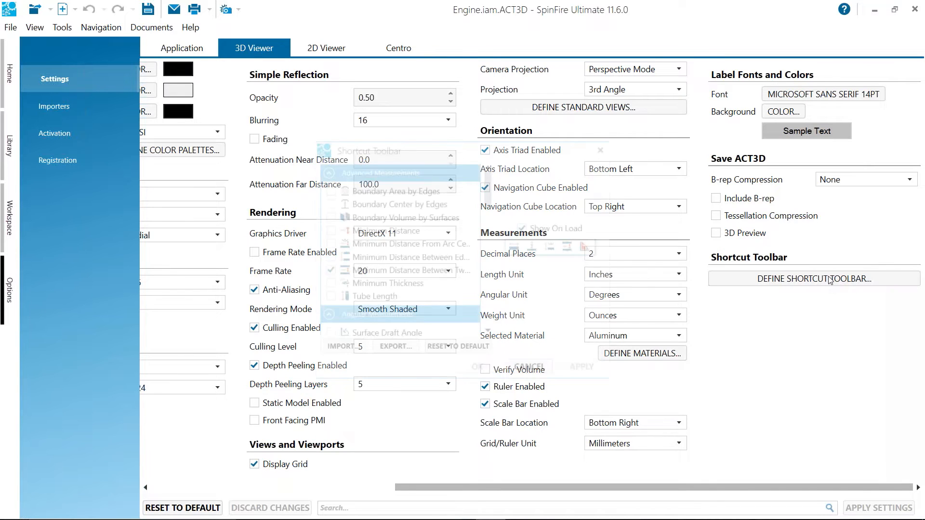
{"action": "left_click_drag", "start_coordinate": [497, 145], "coordinate": [499, 86]}
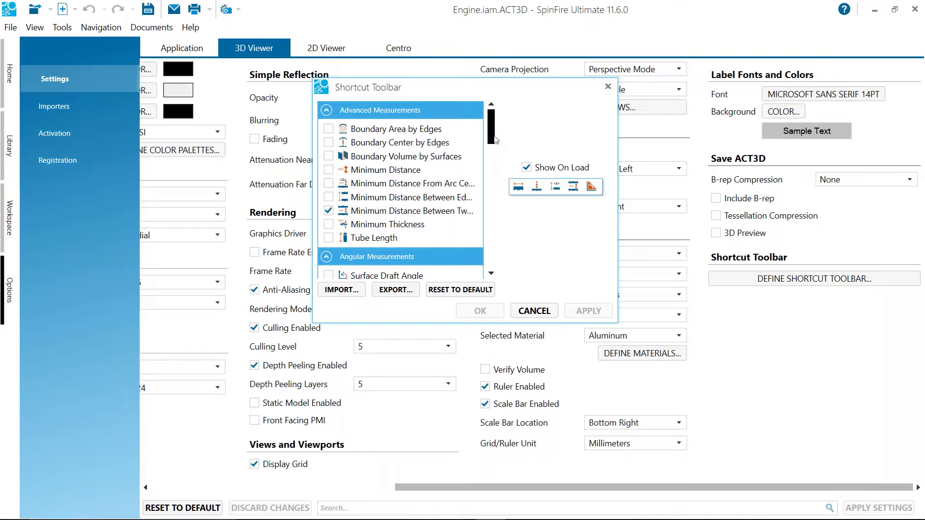
{"action": "scroll", "coordinate": [493, 153], "scroll_direction": "down", "scroll_amount": 3}
{"action": "left_click_drag", "start_coordinate": [493, 153], "coordinate": [493, 245]}
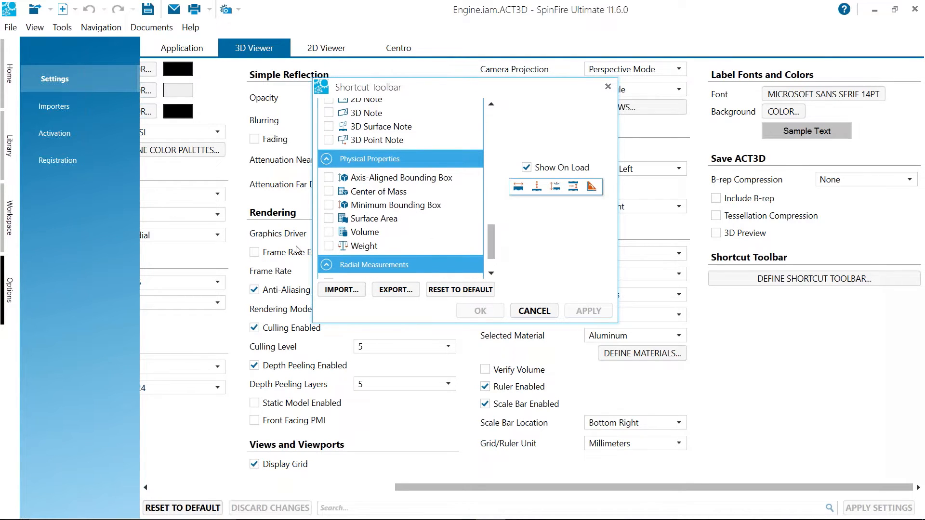
{"action": "left_click", "coordinate": [329, 246]}
{"action": "left_click", "coordinate": [329, 232]}
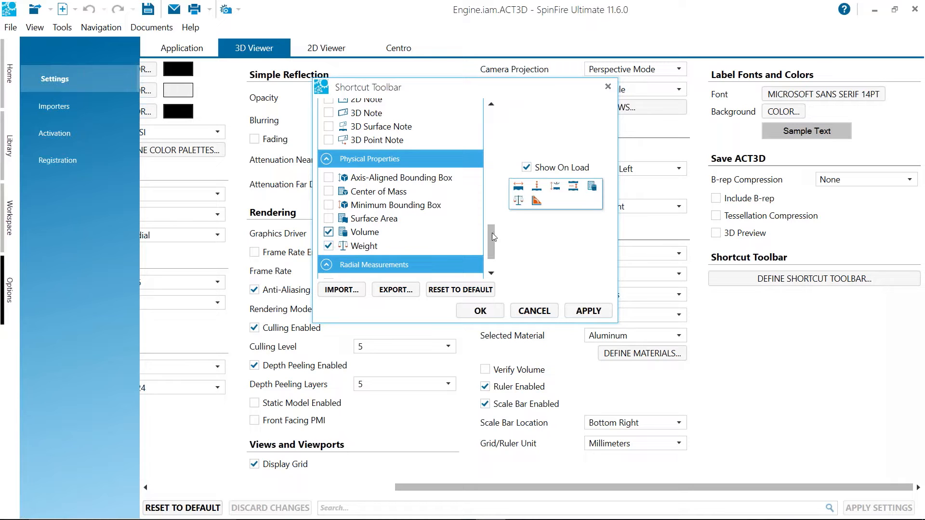
{"action": "left_click", "coordinate": [585, 311]}
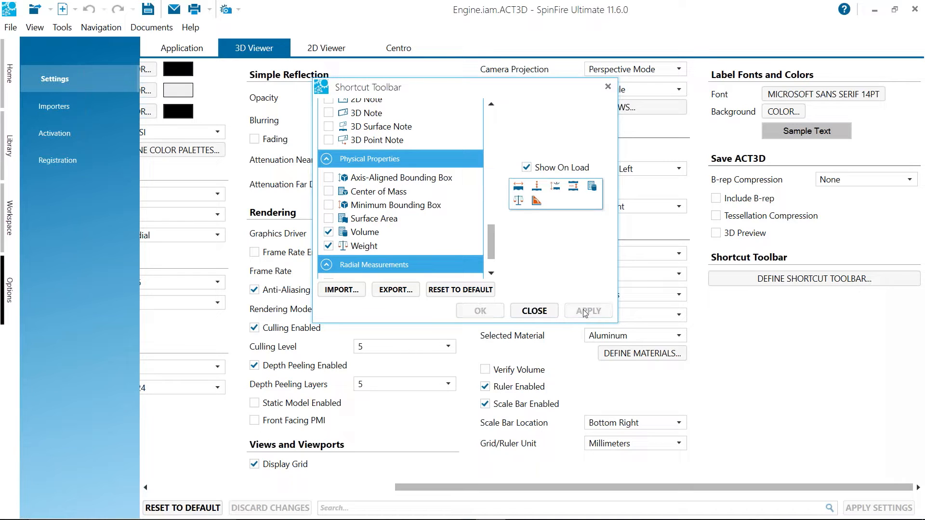
{"action": "left_click", "coordinate": [529, 312]}
Return to the engine model in the workspace and slightly reposition the floating shortcut toolbar
{"action": "left_click", "coordinate": [10, 217]}
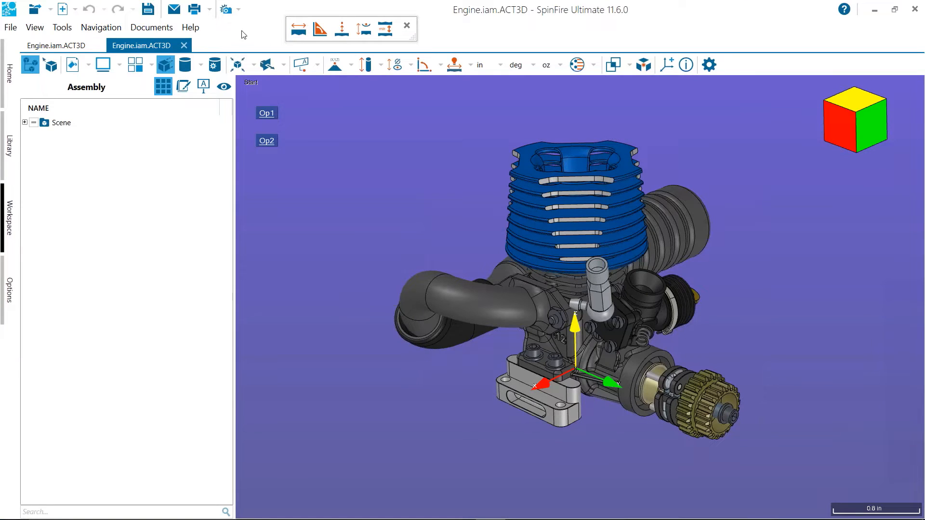
{"action": "mouse_move", "coordinate": [413, 39]}
{"action": "left_mouse_down"}
{"action": "mouse_move", "coordinate": [457, 90]}
{"action": "mouse_move", "coordinate": [453, 36]}
{"action": "mouse_move", "coordinate": [677, 20]}
{"action": "mouse_move", "coordinate": [734, 26]}
{"action": "mouse_move", "coordinate": [413, 37]}
{"action": "left_mouse_up"}
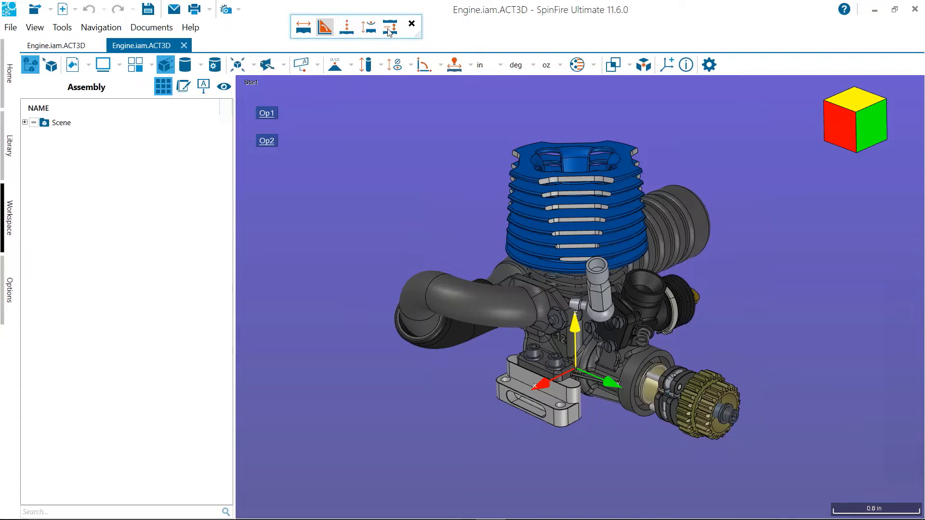
{"action": "left_click_drag", "start_coordinate": [483, 172], "coordinate": [484, 204]}
{"action": "middle_click_drag", "start_coordinate": [484, 205], "coordinate": [411, 181]}
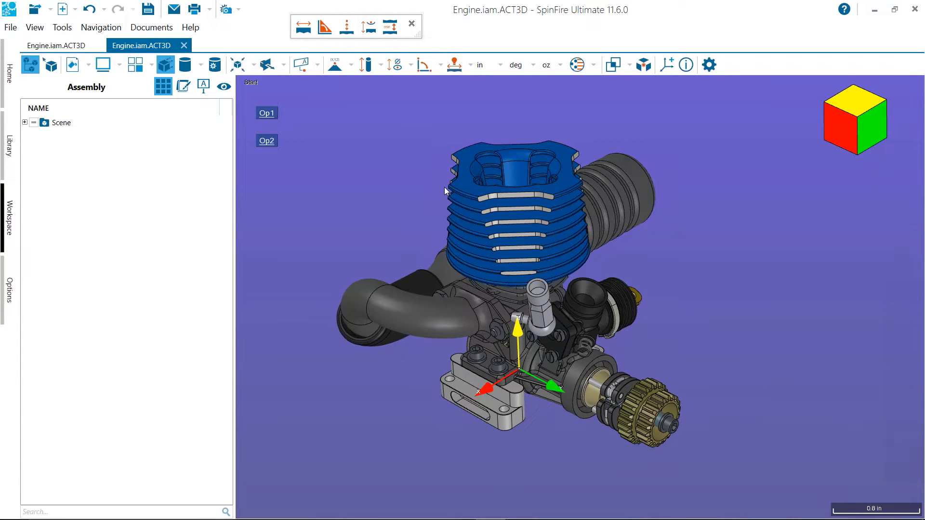
{"action": "mouse_move", "coordinate": [416, 193]}
{"action": "middle_mouse_down"}
{"action": "mouse_move", "coordinate": [421, 203]}
{"action": "mouse_move", "coordinate": [429, 189]}
{"action": "mouse_move", "coordinate": [399, 204]}
{"action": "mouse_move", "coordinate": [407, 199]}
{"action": "middle_mouse_up"}
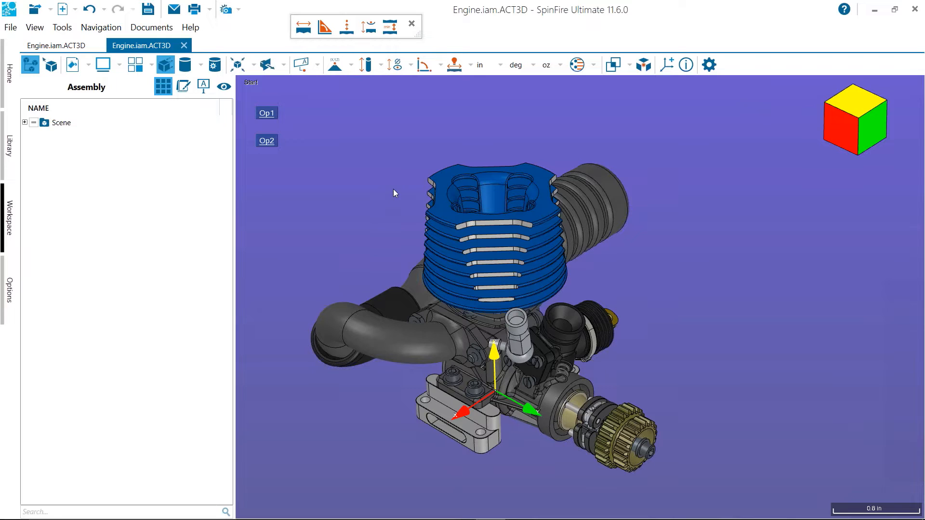
Section the engine with a Single Plane cut and shift the plane to expose the cylinder and crankcase interior
{"action": "left_click", "coordinate": [268, 65]}
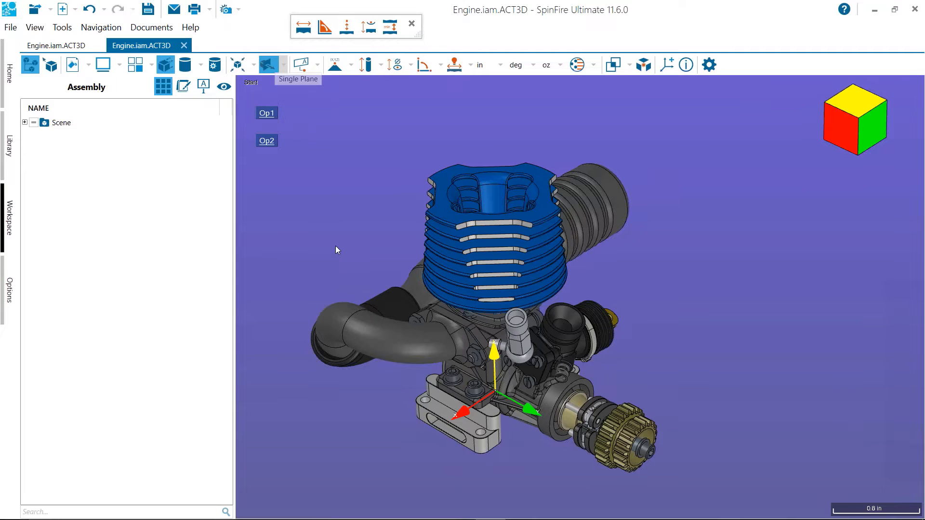
{"action": "scroll", "coordinate": [276, 309], "scroll_direction": "down", "scroll_amount": 2}
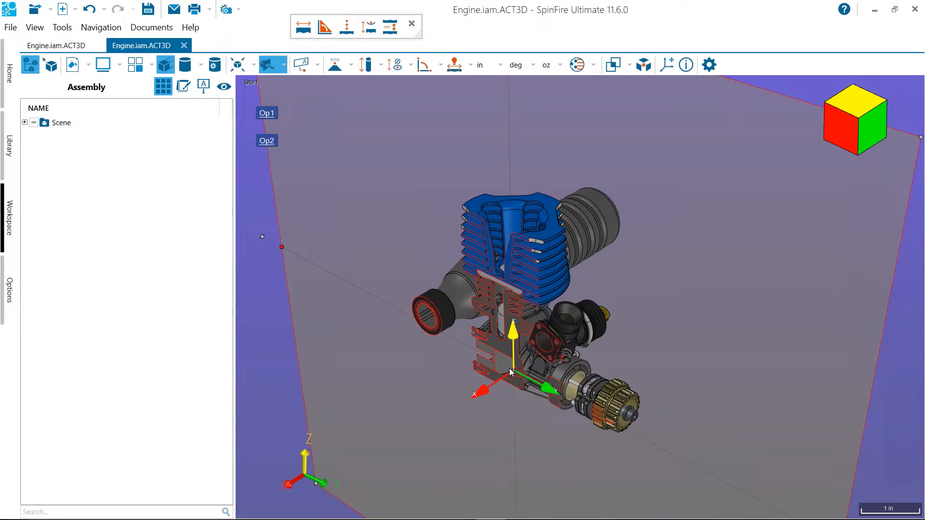
{"action": "middle_click_drag", "start_coordinate": [434, 331], "coordinate": [417, 319]}
{"action": "middle_click_drag", "start_coordinate": [477, 391], "coordinate": [501, 363]}
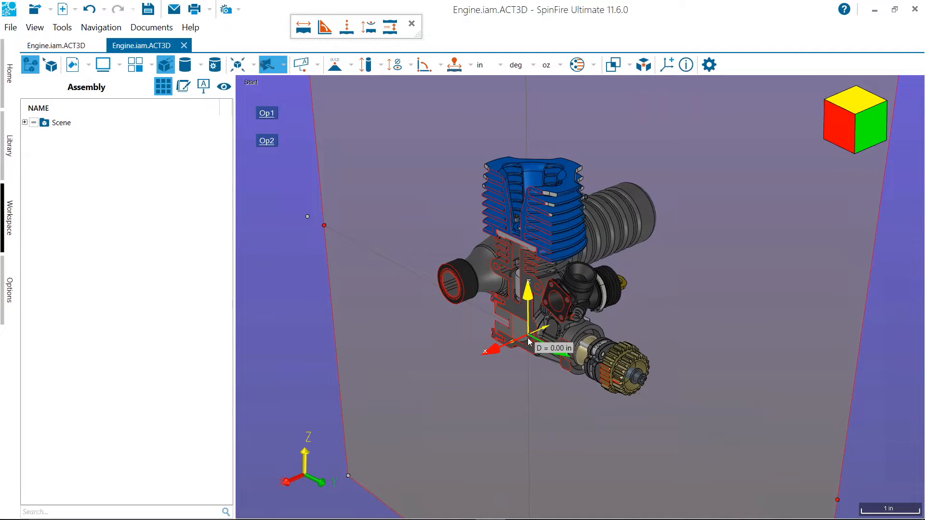
{"action": "mouse_move", "coordinate": [533, 340]}
{"action": "left_mouse_down"}
{"action": "mouse_move", "coordinate": [553, 332]}
{"action": "mouse_move", "coordinate": [534, 329]}
{"action": "mouse_move", "coordinate": [547, 327]}
{"action": "mouse_move", "coordinate": [521, 346]}
{"action": "mouse_move", "coordinate": [537, 335]}
{"action": "left_mouse_up"}
{"action": "scroll", "coordinate": [310, 291], "scroll_direction": "up", "scroll_amount": 5}
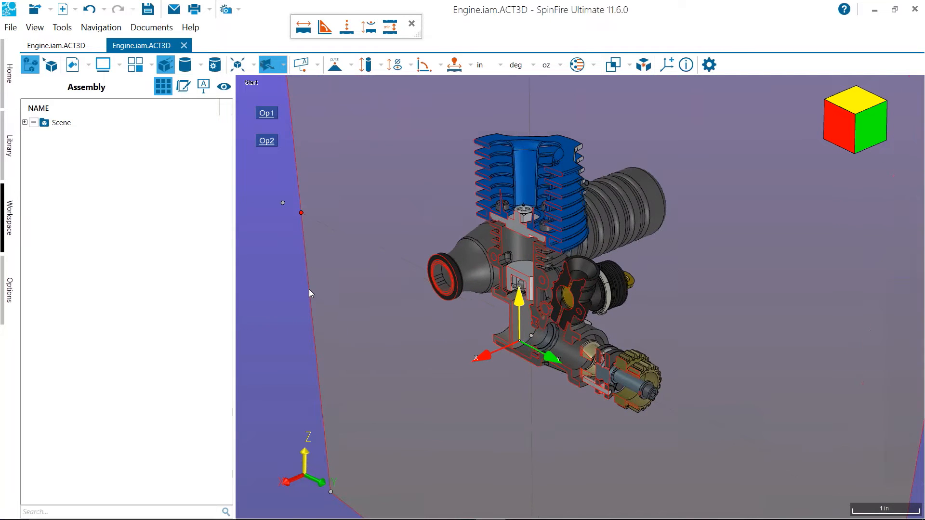
Measure the upper inner edge of the sectioned cylinder wall with the Smart Edge Dimension tool and place its label beside the engine
{"action": "scroll", "coordinate": [308, 285], "scroll_direction": "up", "scroll_amount": 5}
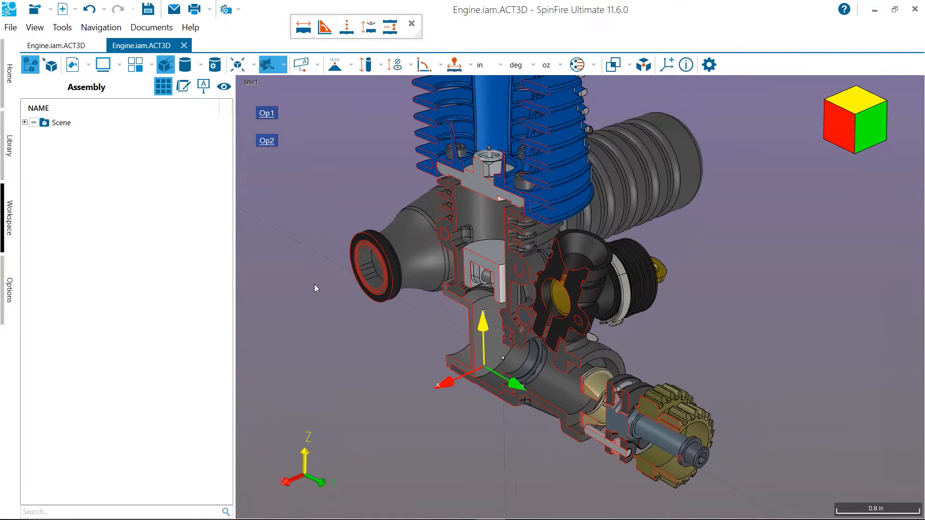
{"action": "middle_click_drag", "start_coordinate": [328, 181], "coordinate": [389, 289]}
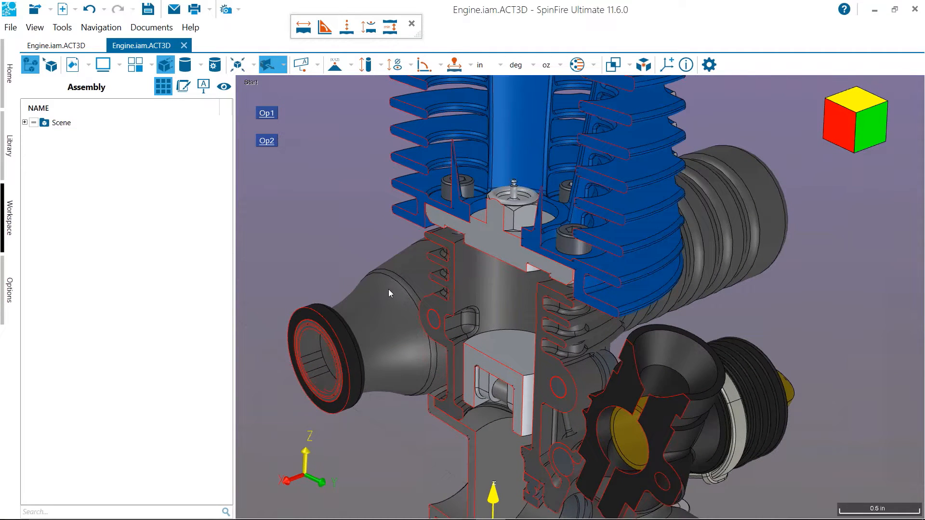
{"action": "scroll", "coordinate": [388, 289], "scroll_direction": "down", "scroll_amount": 1}
{"action": "left_click", "coordinate": [453, 66]}
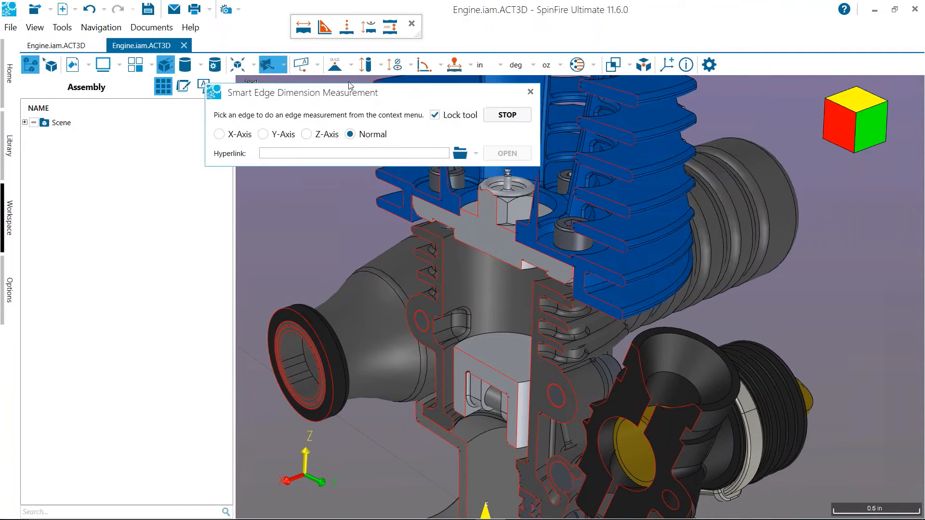
{"action": "left_click", "coordinate": [443, 273]}
{"action": "left_click", "coordinate": [332, 238]}
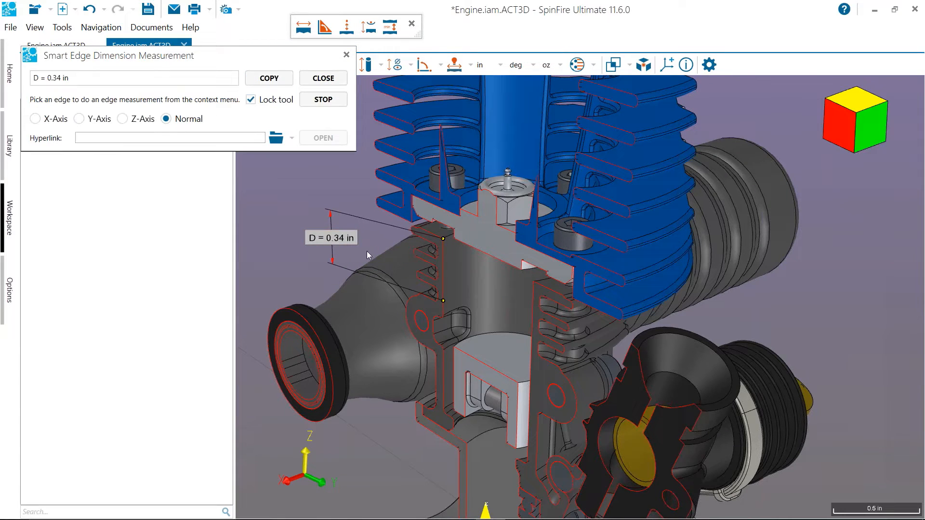
Dimension the minimum distance between the two opposite inner cylinder wall edges, place the label, and end the edge measurement
{"action": "left_click", "coordinate": [442, 258]}
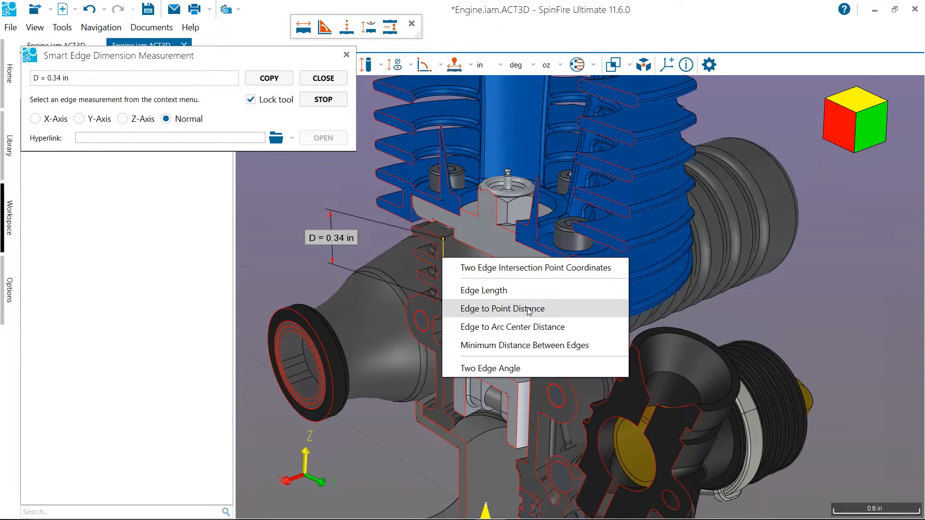
{"action": "left_click", "coordinate": [535, 344]}
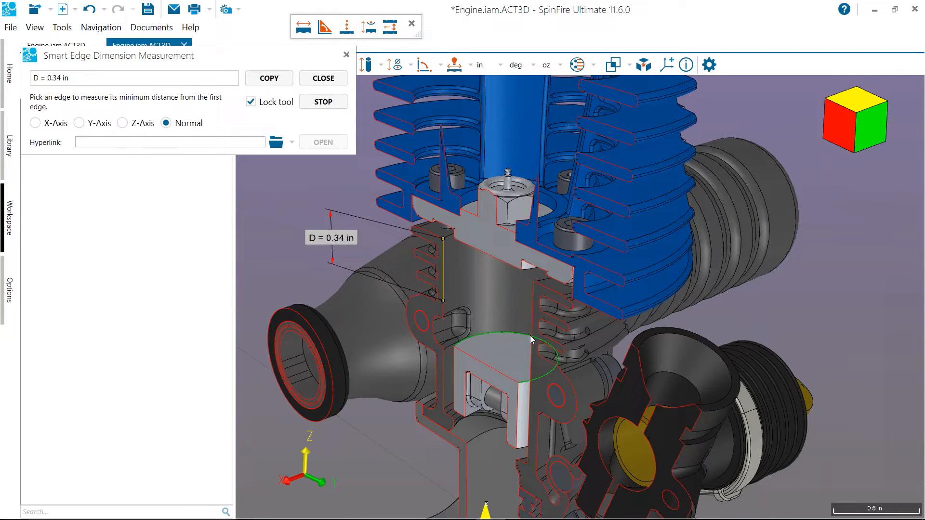
{"action": "left_click", "coordinate": [533, 332]}
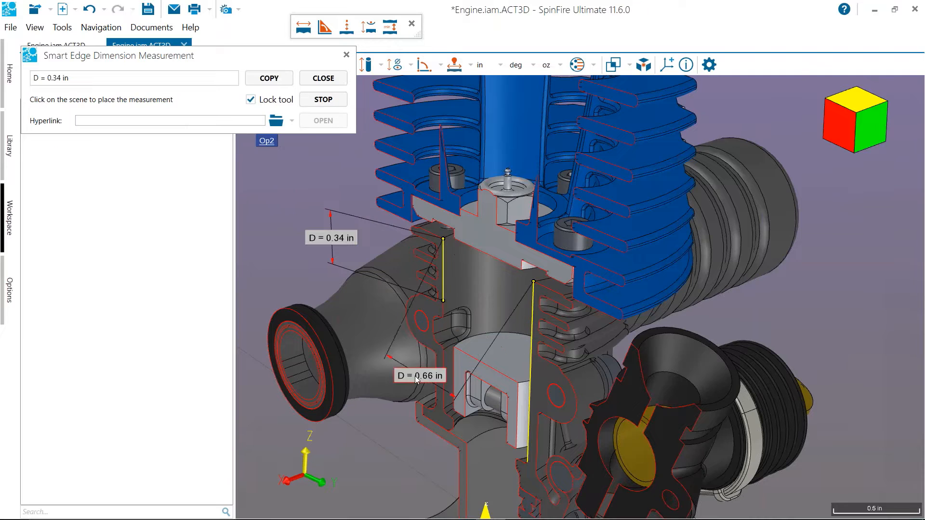
{"action": "left_click", "coordinate": [315, 316]}
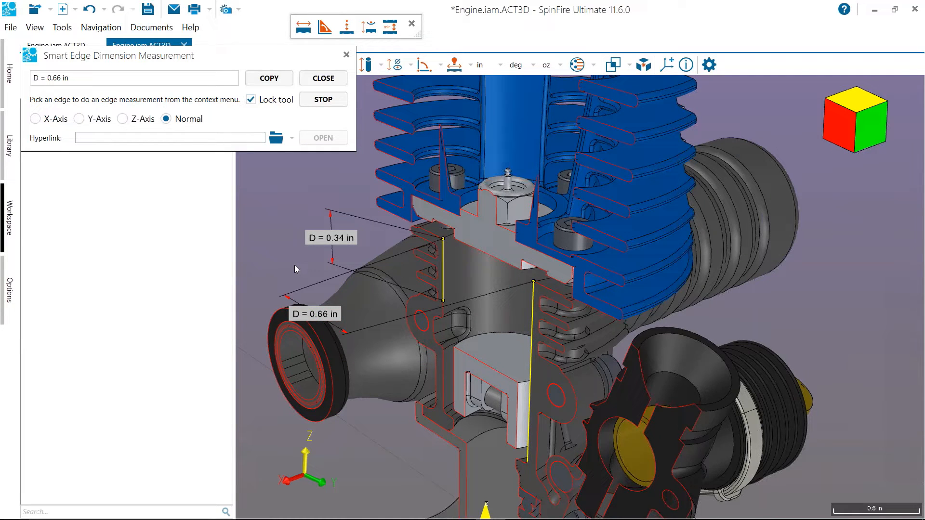
{"action": "scroll", "coordinate": [297, 279], "scroll_direction": "down", "scroll_amount": 1}
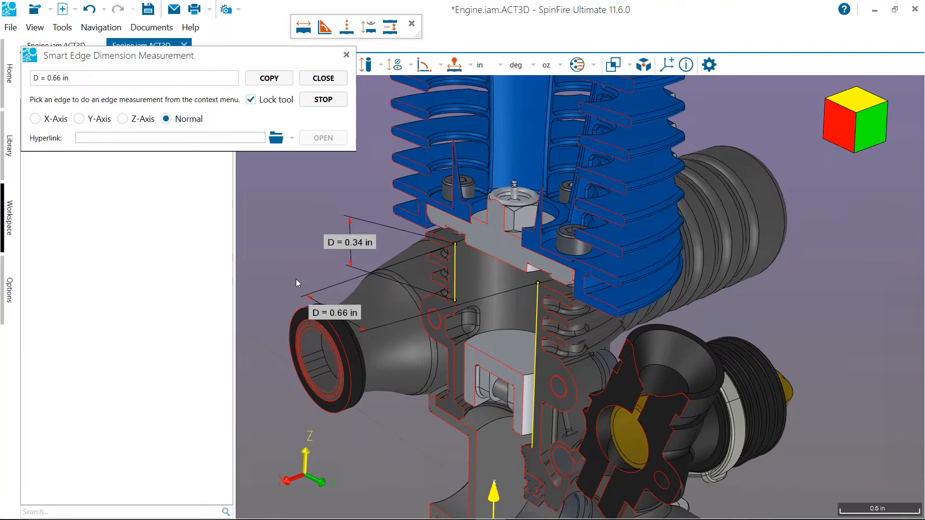
{"action": "scroll", "coordinate": [295, 279], "scroll_direction": "down", "scroll_amount": 2}
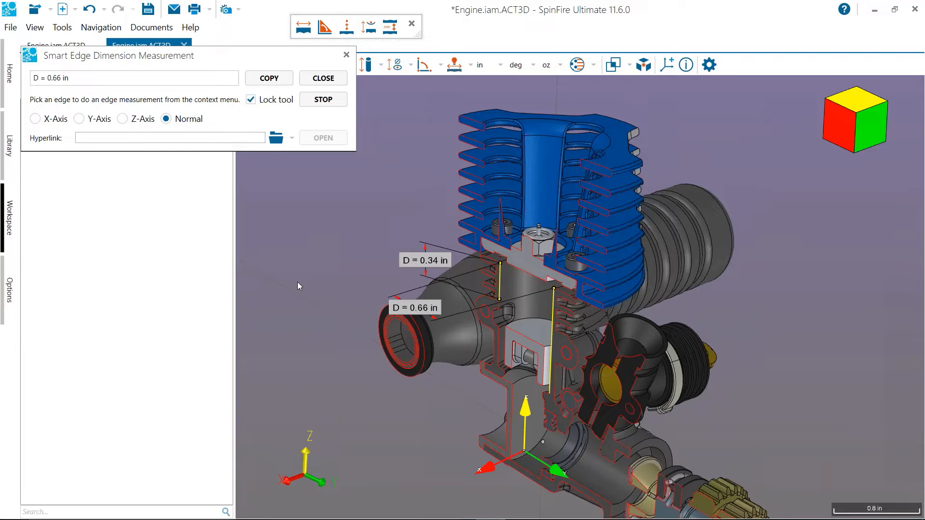
{"action": "scroll", "coordinate": [299, 282], "scroll_direction": "down", "scroll_amount": 2}
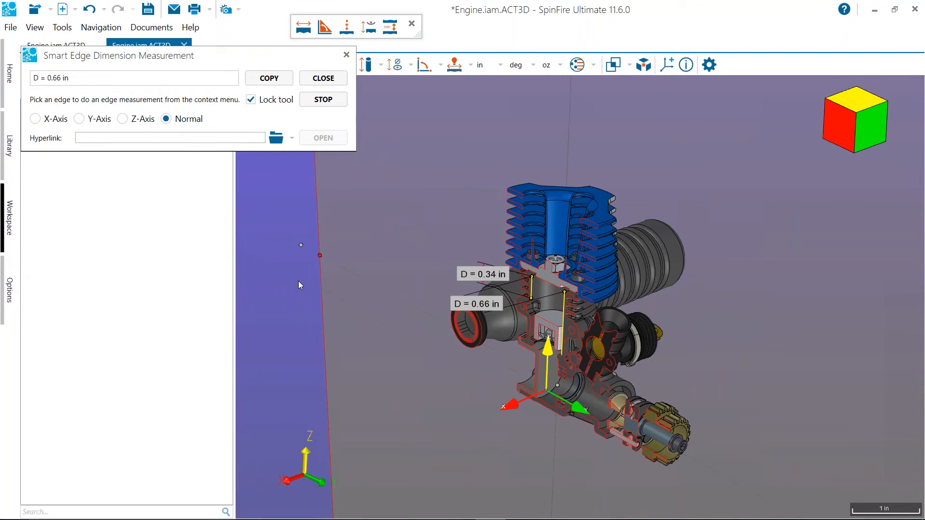
{"action": "left_click", "coordinate": [323, 79]}
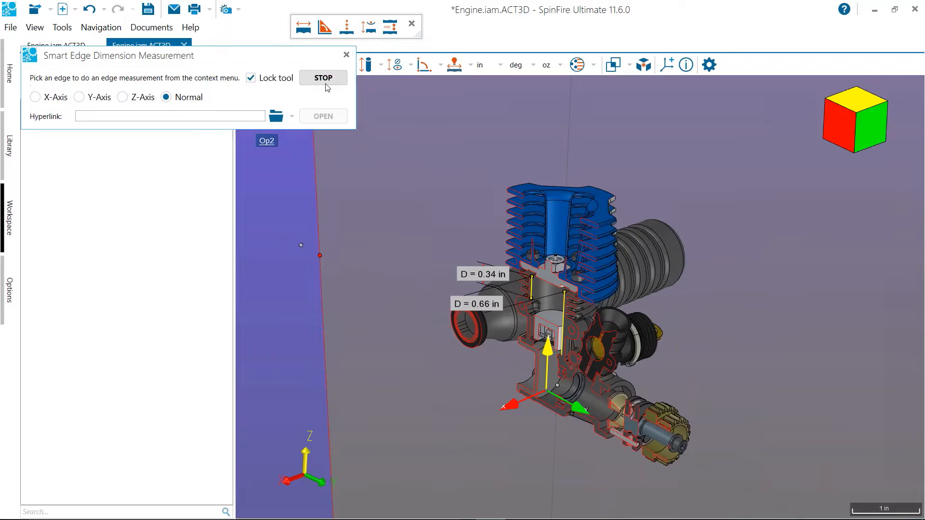
{"action": "left_click", "coordinate": [342, 55]}
Create a 2D document from the engine's section cut and compare the drawing with the 3D section
{"action": "right_click", "coordinate": [355, 135]}
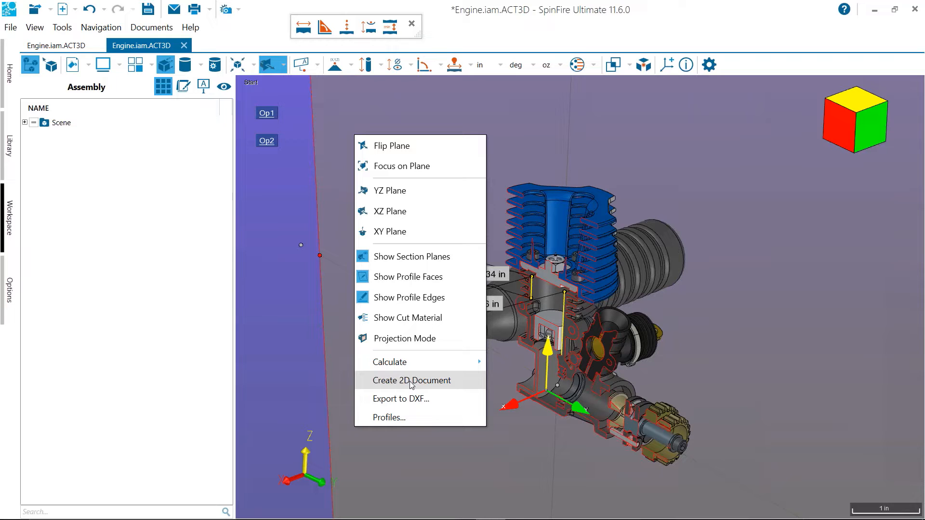
{"action": "left_click", "coordinate": [412, 384]}
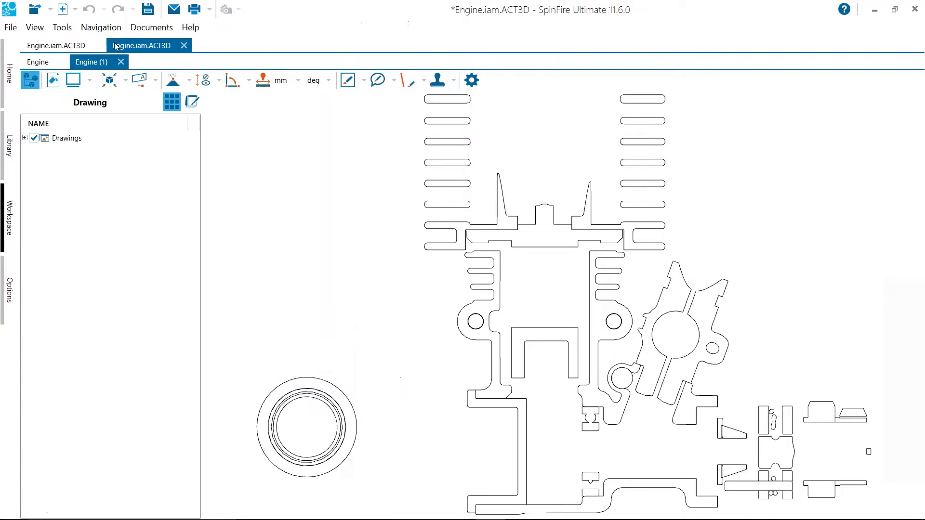
{"action": "left_click", "coordinate": [53, 65]}
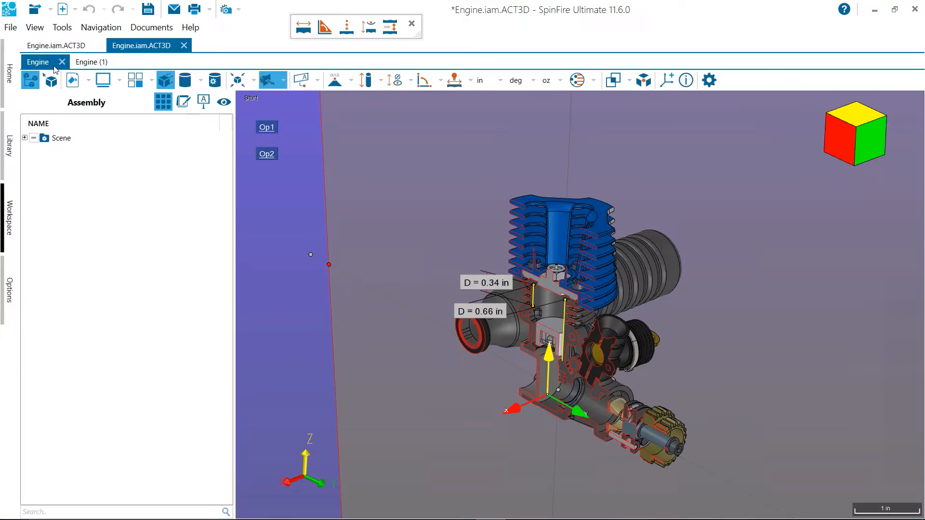
{"action": "mouse_move", "coordinate": [343, 220]}
{"action": "left_mouse_down"}
{"action": "mouse_move", "coordinate": [375, 198]}
{"action": "mouse_move", "coordinate": [348, 229]}
{"action": "left_mouse_up"}
{"action": "left_click", "coordinate": [90, 67]}
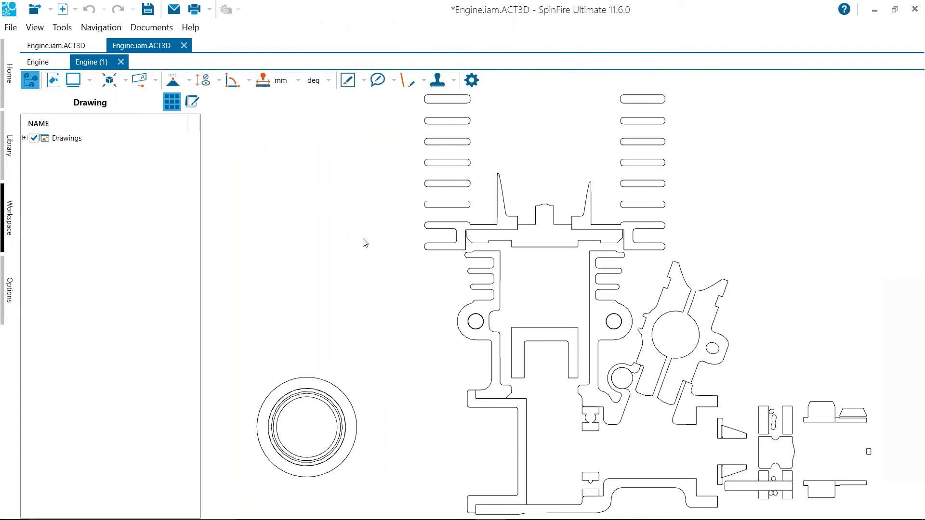
{"action": "scroll", "coordinate": [405, 254], "scroll_direction": "down", "scroll_amount": 2}
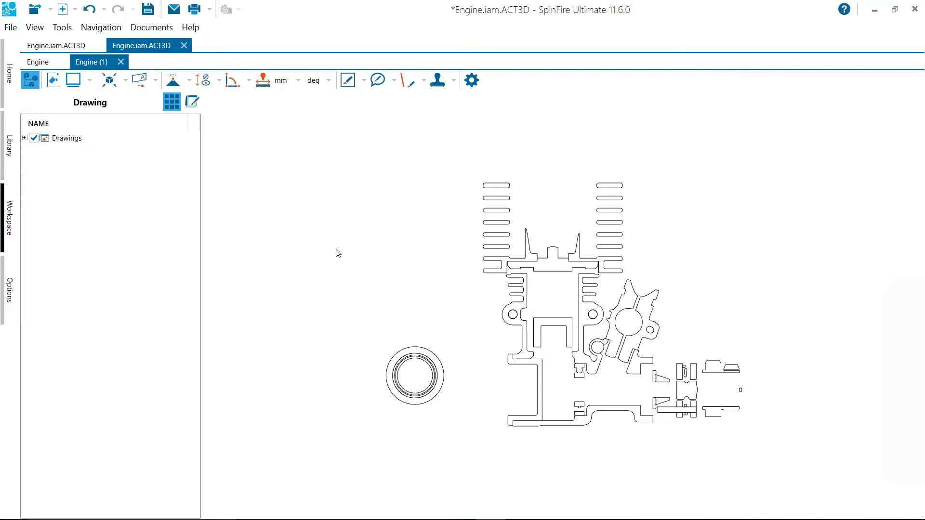
Calculate all section cut properties (area, perimeter and centroid) on the 3D engine and place the label beside the exhaust
{"action": "left_click", "coordinate": [41, 61]}
{"action": "right_click", "coordinate": [348, 166]}
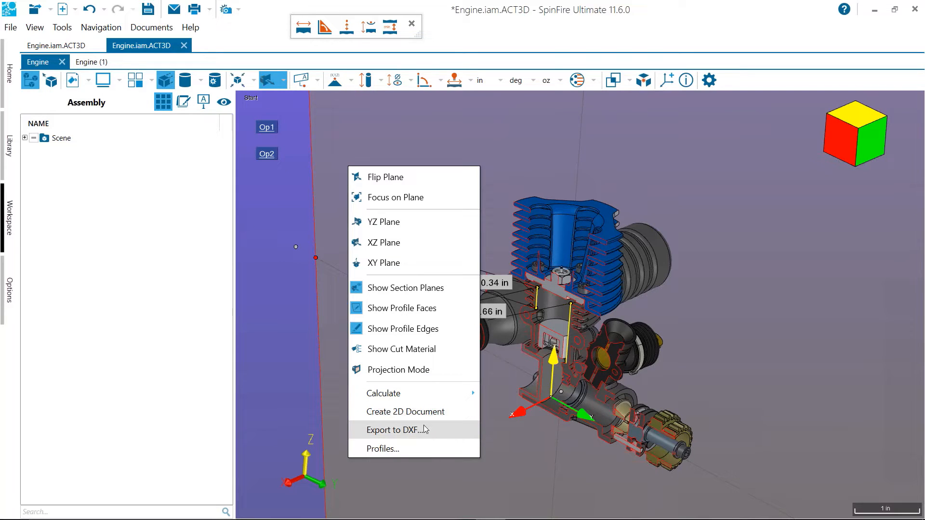
{"action": "mouse_move", "coordinate": [427, 398]}
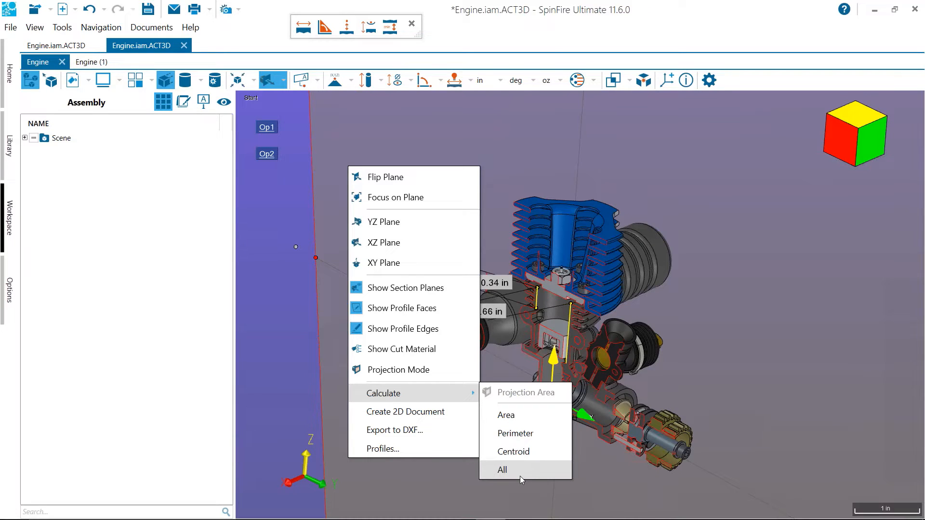
{"action": "left_click", "coordinate": [516, 471]}
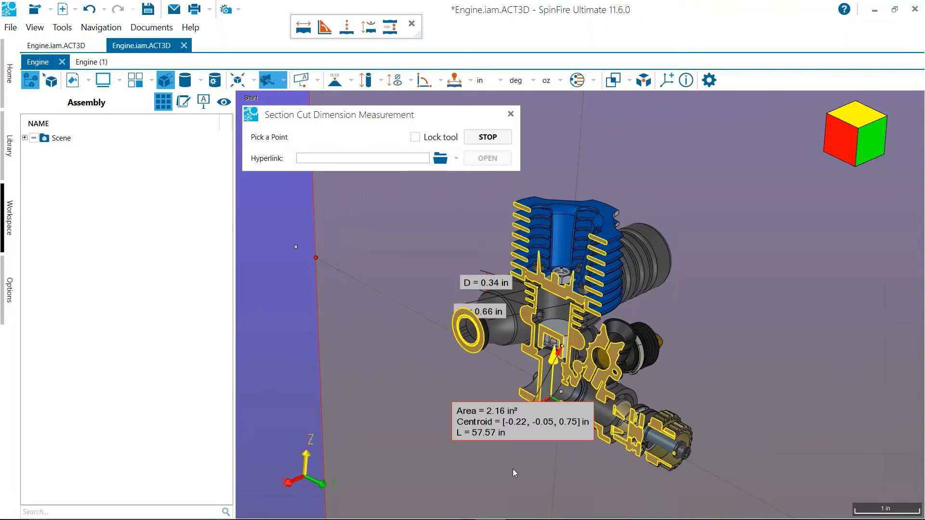
{"action": "left_click", "coordinate": [352, 279]}
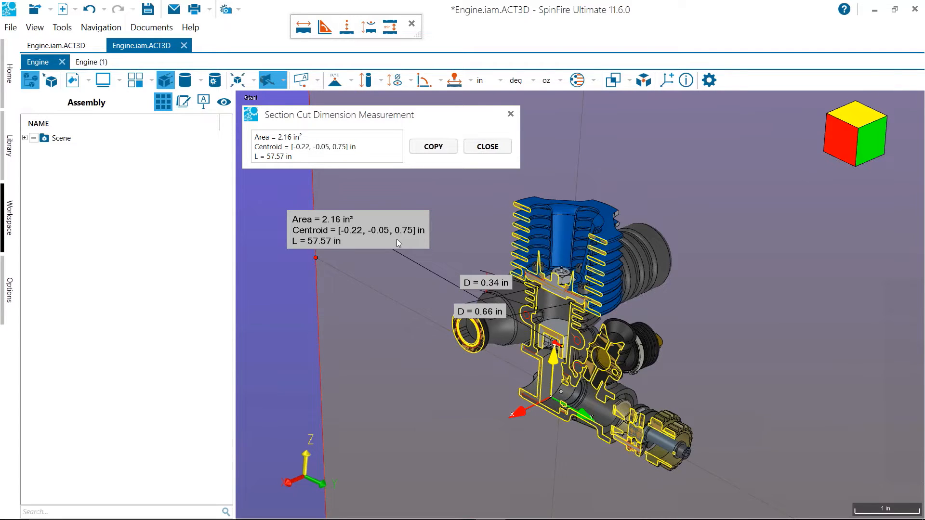
{"action": "left_click_drag", "start_coordinate": [395, 247], "coordinate": [389, 314]}
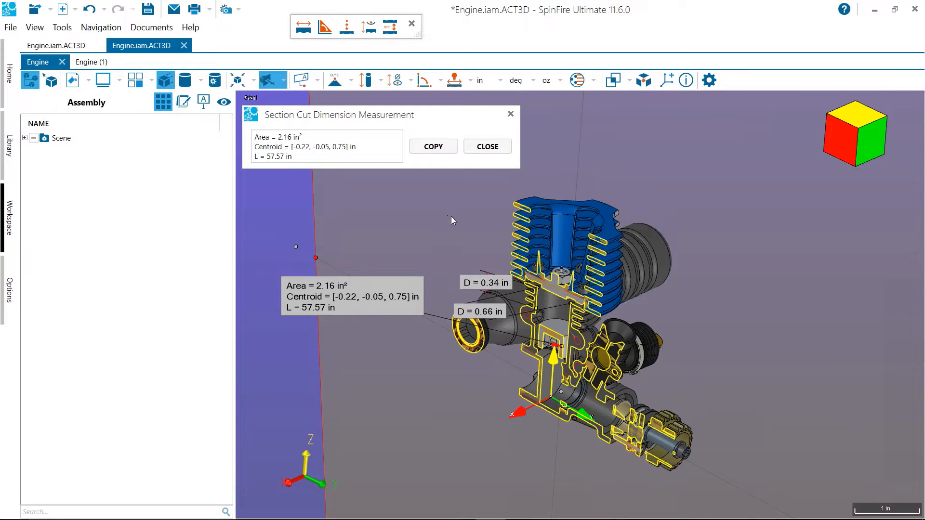
{"action": "left_click", "coordinate": [488, 146]}
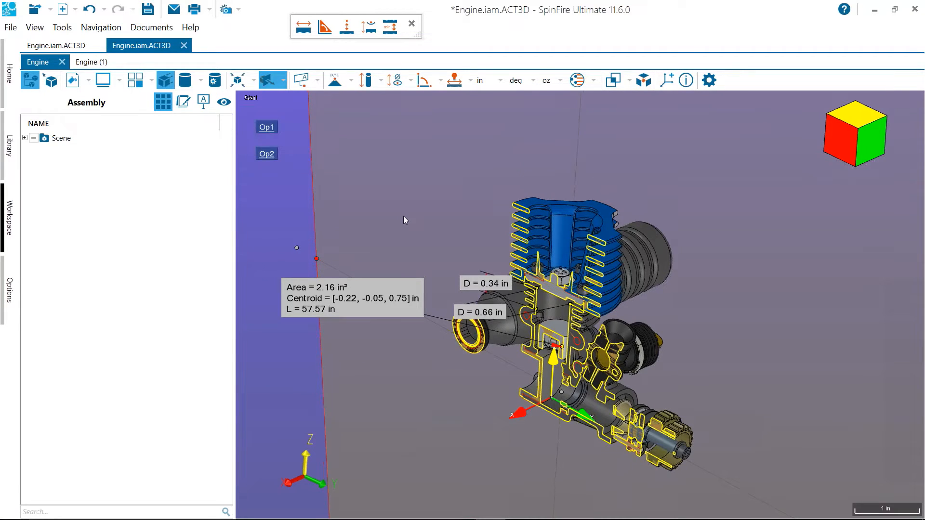
Turn off the cross-section and hide the entire Scene, leaving only the measured section profile and its labels
{"action": "left_click", "coordinate": [268, 81]}
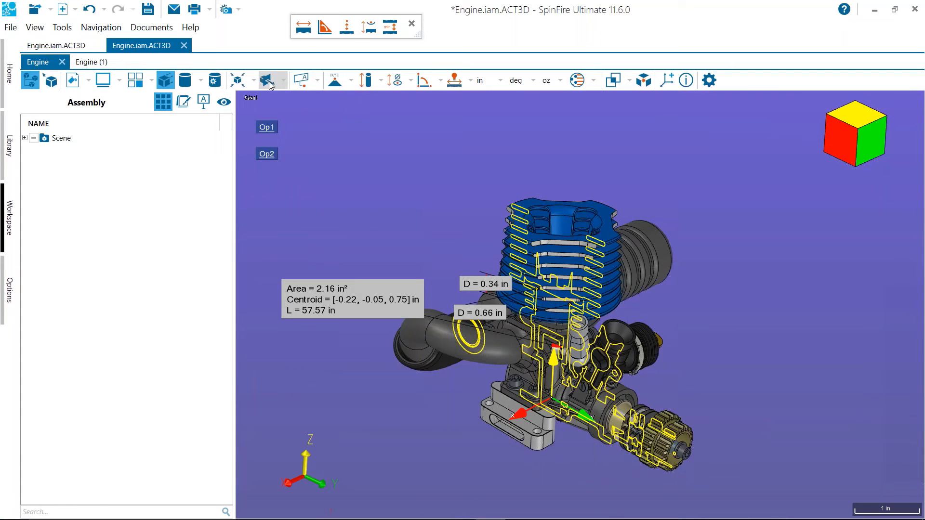
{"action": "left_click", "coordinate": [34, 138]}
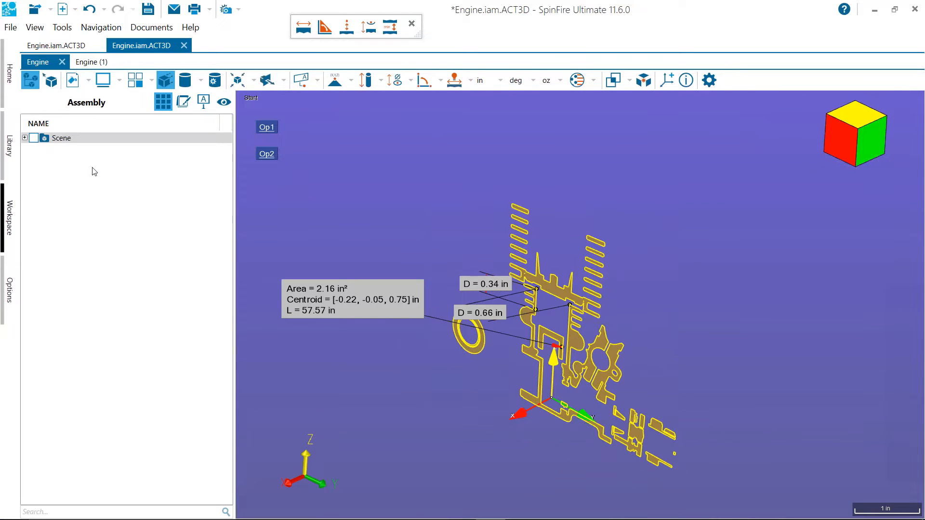
{"action": "left_click_drag", "start_coordinate": [366, 307], "coordinate": [408, 293]}
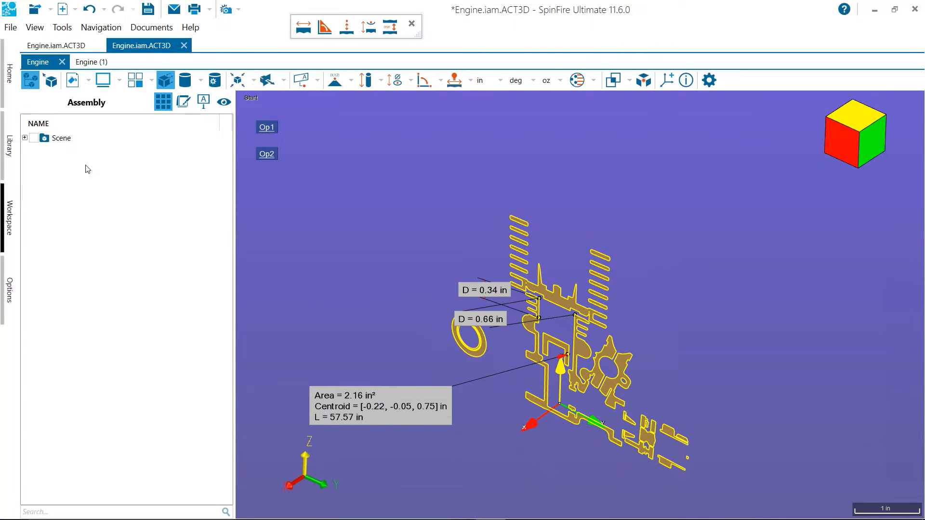
Show the whole Scene again and restore the Start user view
{"action": "left_click", "coordinate": [35, 139]}
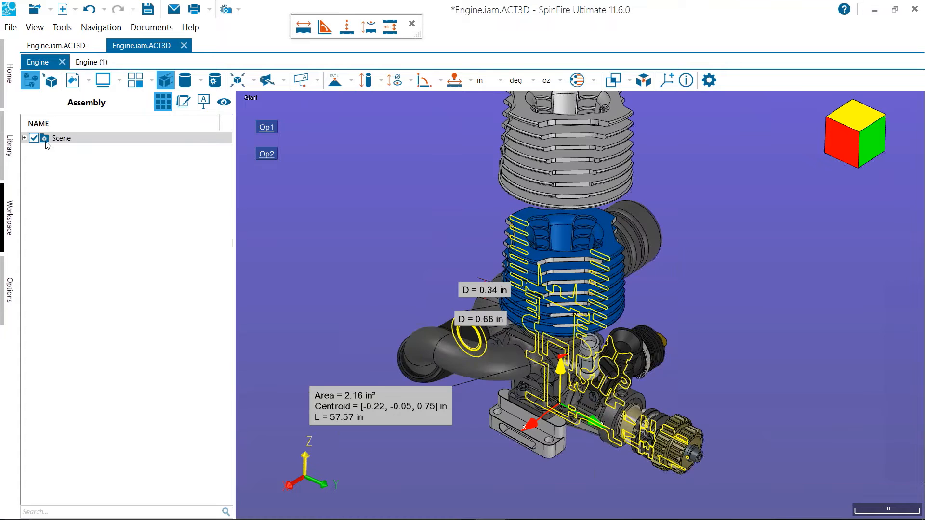
{"action": "left_click_drag", "start_coordinate": [258, 207], "coordinate": [168, 157]}
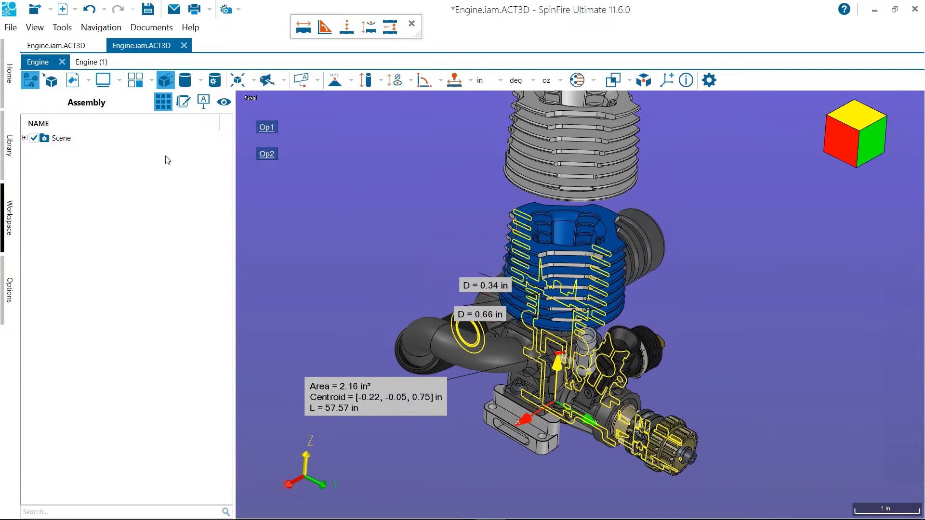
{"action": "left_click", "coordinate": [224, 102]}
{"action": "double_click", "coordinate": [81, 298]}
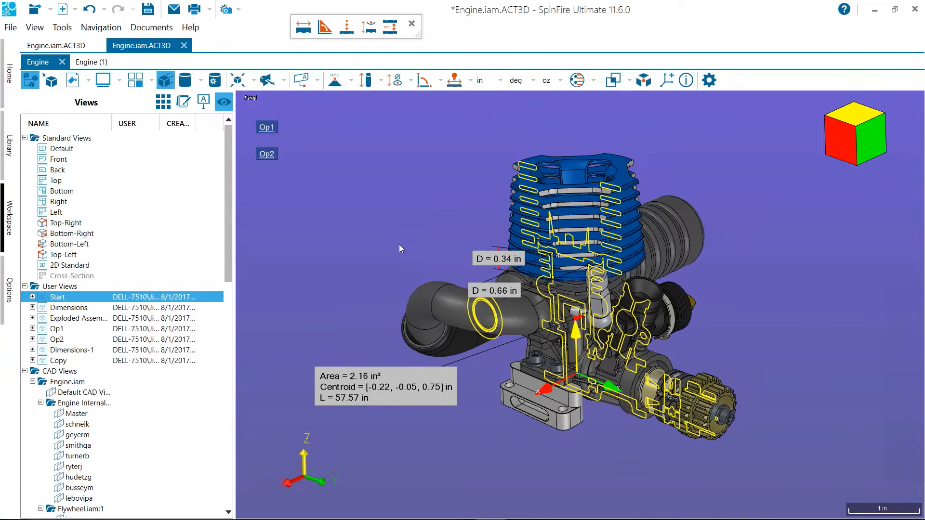
Hide the section cut dimension with the area, centroid and length label
{"action": "right_click", "coordinate": [391, 376]}
{"action": "left_click", "coordinate": [466, 75]}
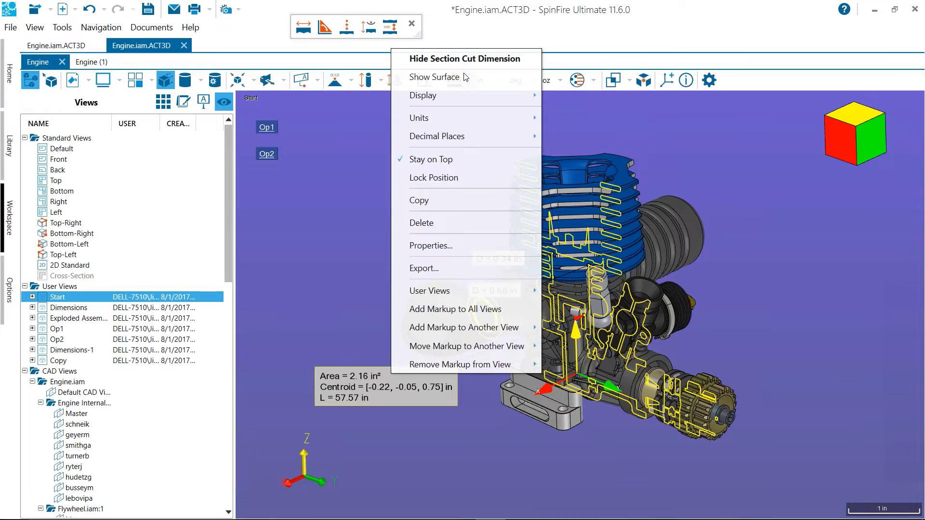
{"action": "right_click", "coordinate": [441, 379]}
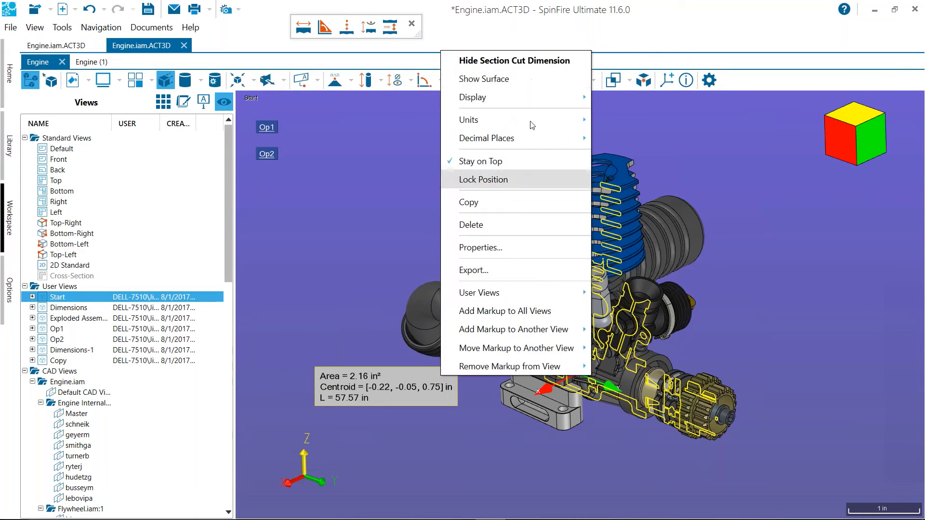
{"action": "left_click", "coordinate": [512, 77]}
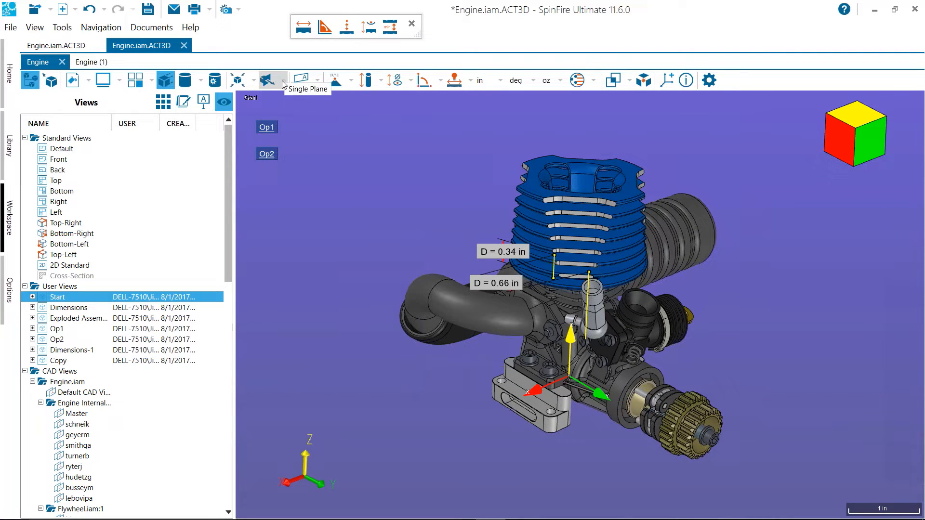
Hide both edge dimensions on the cylinder, leaving the engine without measurement labels
{"action": "right_click", "coordinate": [477, 257]}
{"action": "left_click", "coordinate": [501, 10]}
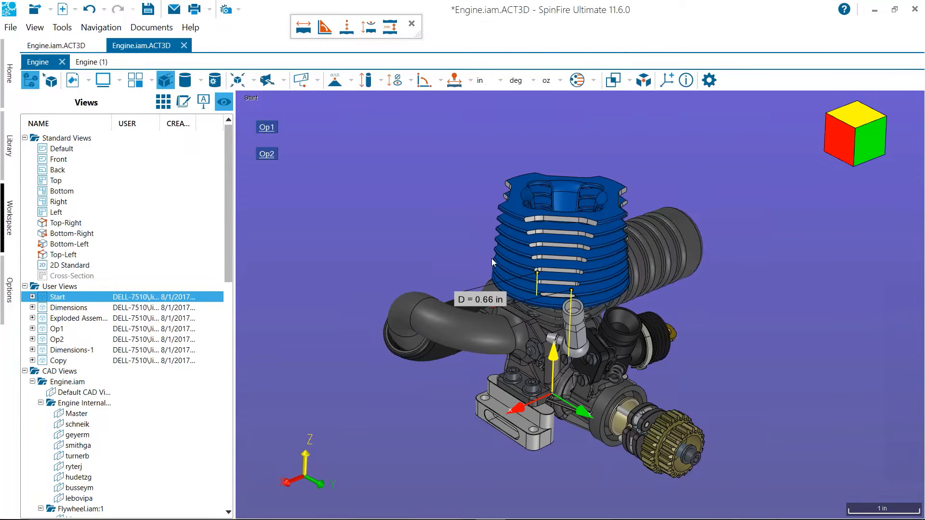
{"action": "right_click", "coordinate": [481, 240]}
{"action": "left_click", "coordinate": [506, 10]}
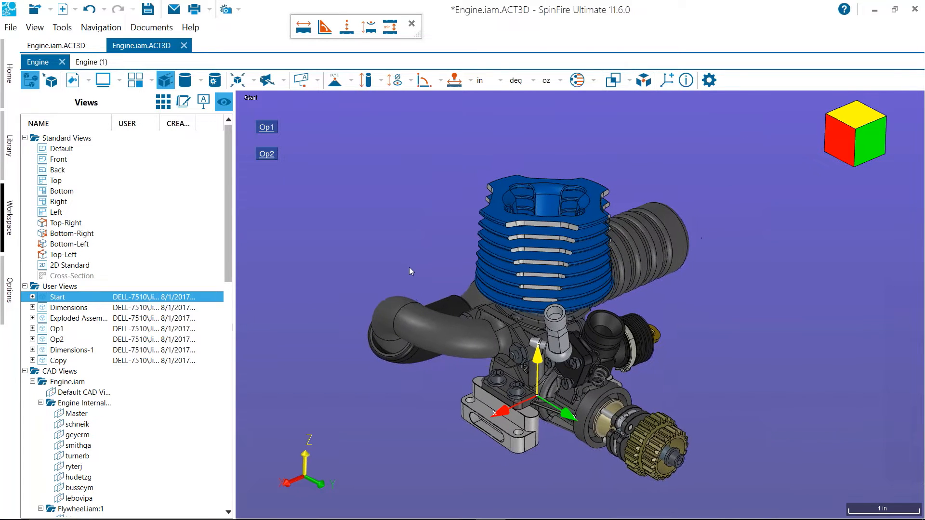
{"action": "scroll", "coordinate": [406, 249], "scroll_direction": "up", "scroll_amount": 2}
{"action": "scroll", "coordinate": [423, 250], "scroll_direction": "down", "scroll_amount": 1}
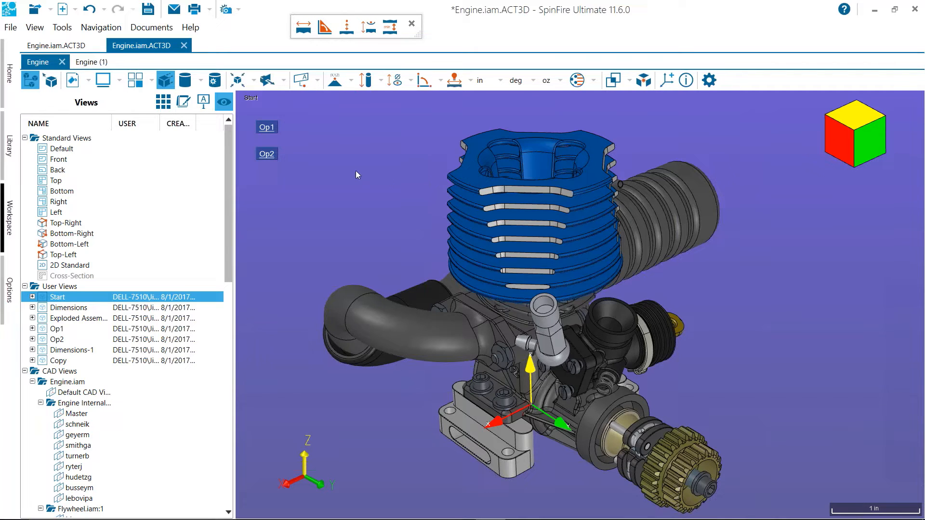
Switch to the Engine (1) 2D section document and inspect the full section drawing
{"action": "left_click", "coordinate": [91, 62]}
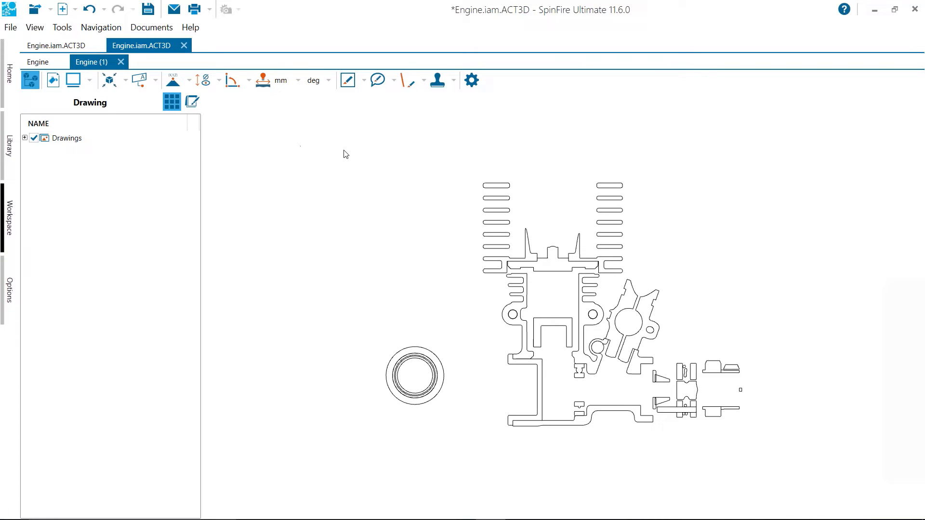
{"action": "mouse_move", "coordinate": [365, 201]}
{"action": "middle_mouse_down"}
{"action": "mouse_move", "coordinate": [343, 205]}
{"action": "mouse_move", "coordinate": [343, 189]}
{"action": "middle_mouse_up"}
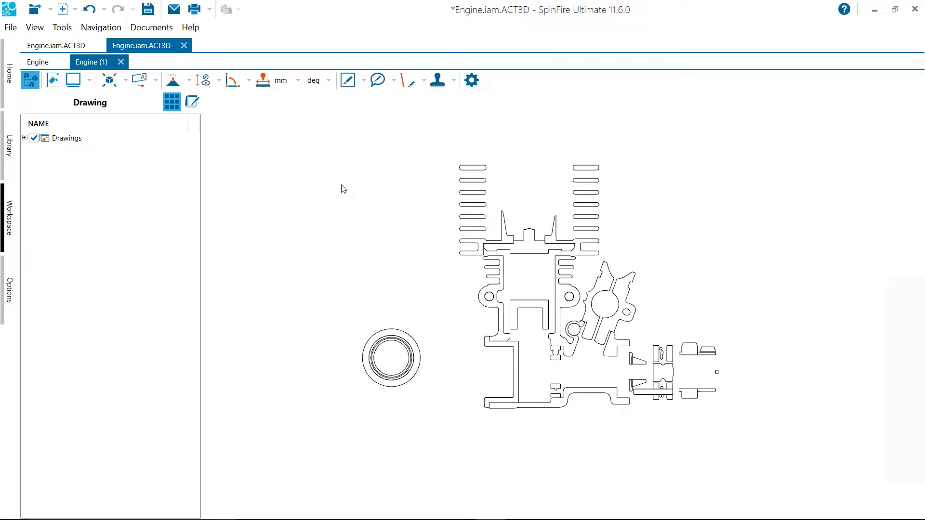
{"action": "middle_click_drag", "start_coordinate": [343, 189], "coordinate": [337, 196]}
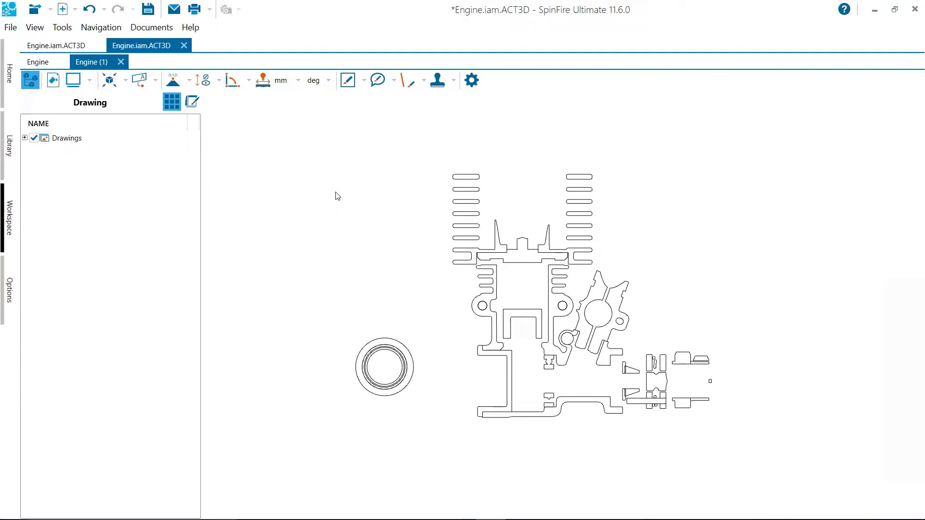
{"action": "scroll", "coordinate": [327, 196], "scroll_direction": "down", "scroll_amount": 4}
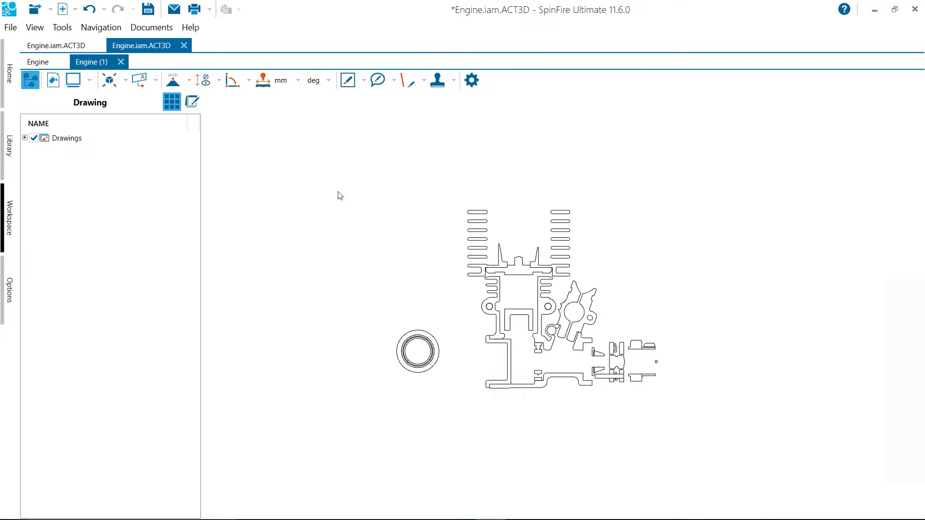
{"action": "mouse_move", "coordinate": [411, 241]}
{"action": "left_mouse_down"}
{"action": "mouse_move", "coordinate": [423, 227]}
{"action": "mouse_move", "coordinate": [415, 233]}
{"action": "left_mouse_up"}
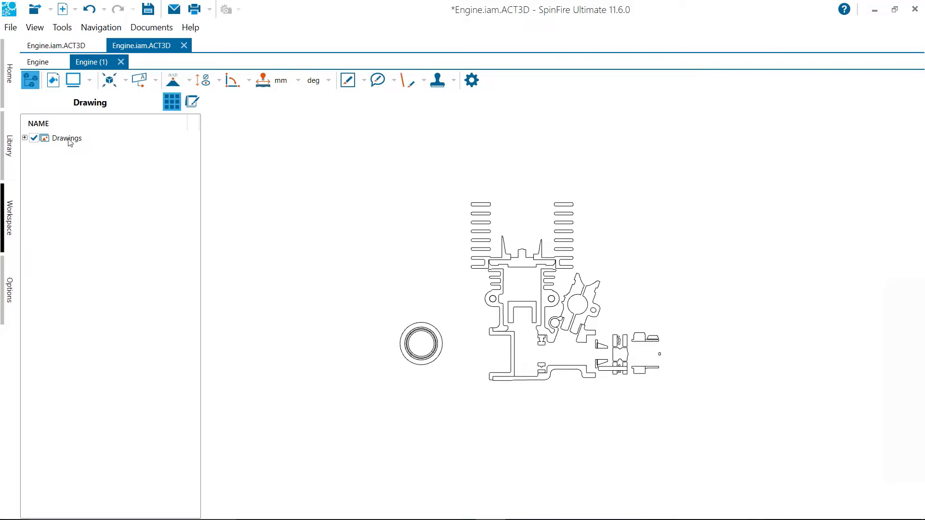
Start a Hardcopy export of the Engine (1) section drawing with WYSIWYG enabled
{"action": "left_click", "coordinate": [11, 27]}
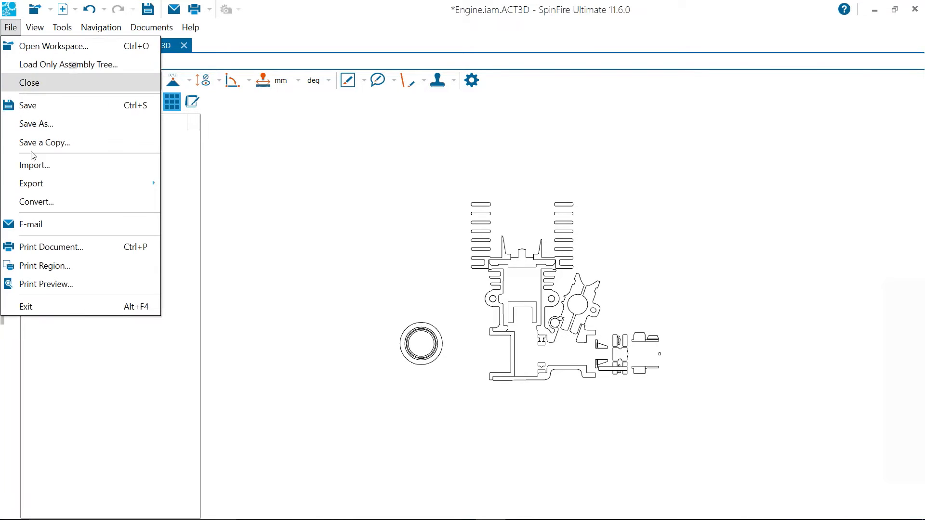
{"action": "mouse_move", "coordinate": [96, 192]}
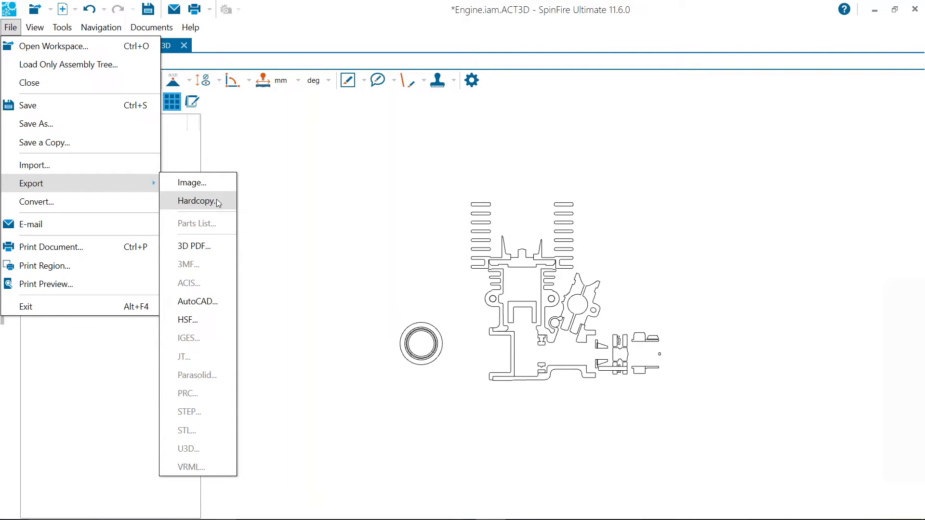
{"action": "left_click", "coordinate": [196, 201]}
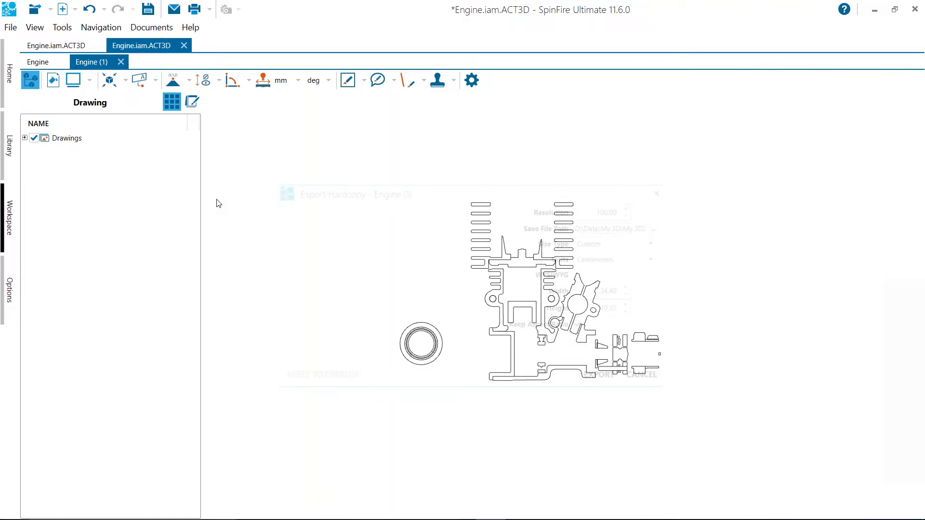
{"action": "left_click_drag", "start_coordinate": [406, 179], "coordinate": [312, 145]}
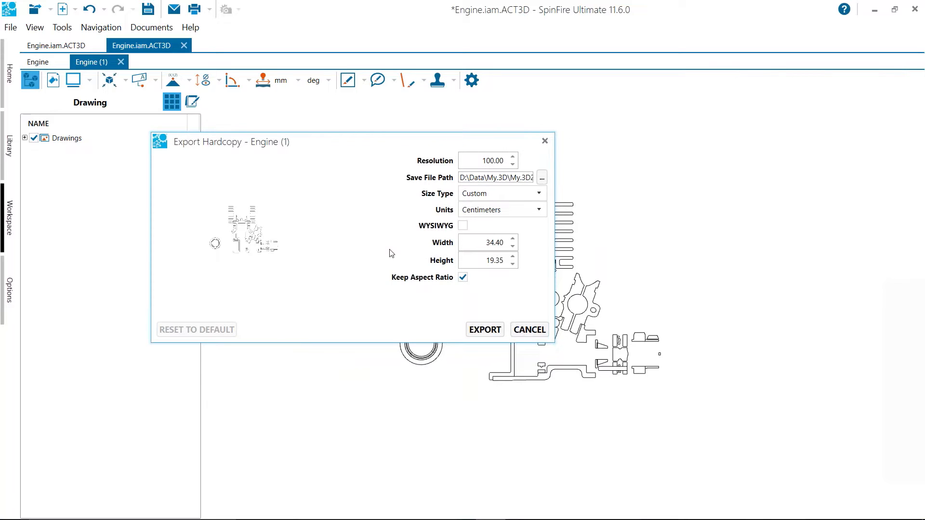
{"action": "left_click", "coordinate": [463, 225]}
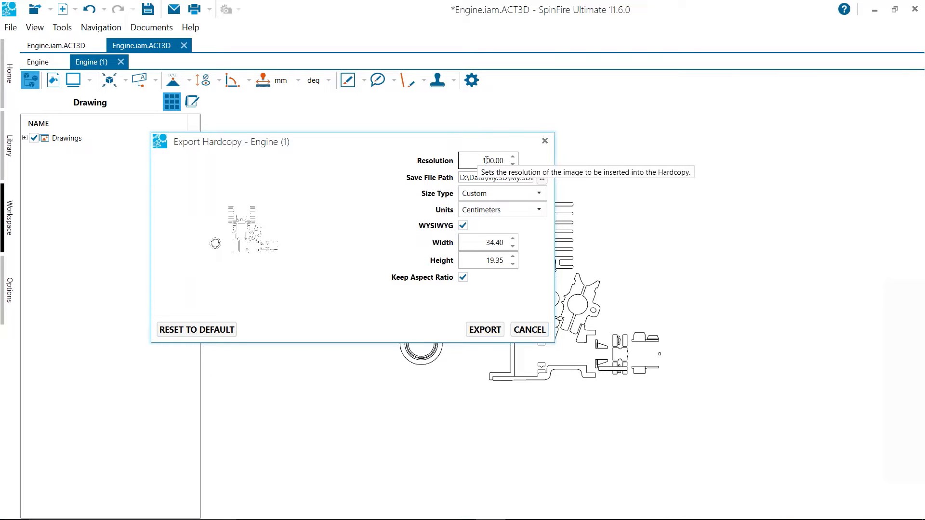
Set the hardcopy resolution to 300 and close the export settings without exporting
{"action": "left_click", "coordinate": [513, 158]}
{"action": "left_click", "coordinate": [513, 157]}
{"action": "double_click", "coordinate": [491, 159]}
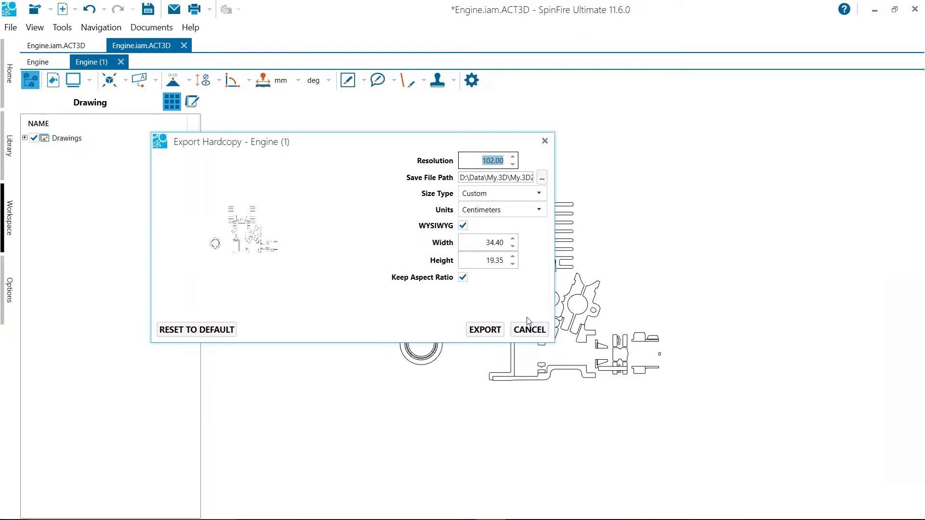
{"action": "left_click_drag", "start_coordinate": [392, 138], "coordinate": [304, 112]}
{"action": "left_click_drag", "start_coordinate": [285, 117], "coordinate": [289, 100]}
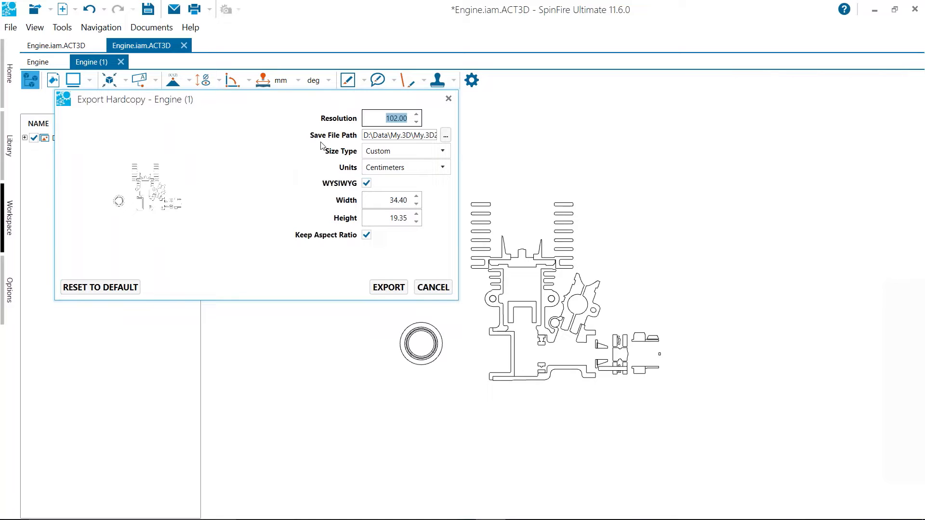
{"action": "left_click", "coordinate": [386, 118]}
{"action": "double_click", "coordinate": [399, 120]}
{"action": "type", "text": "300"}
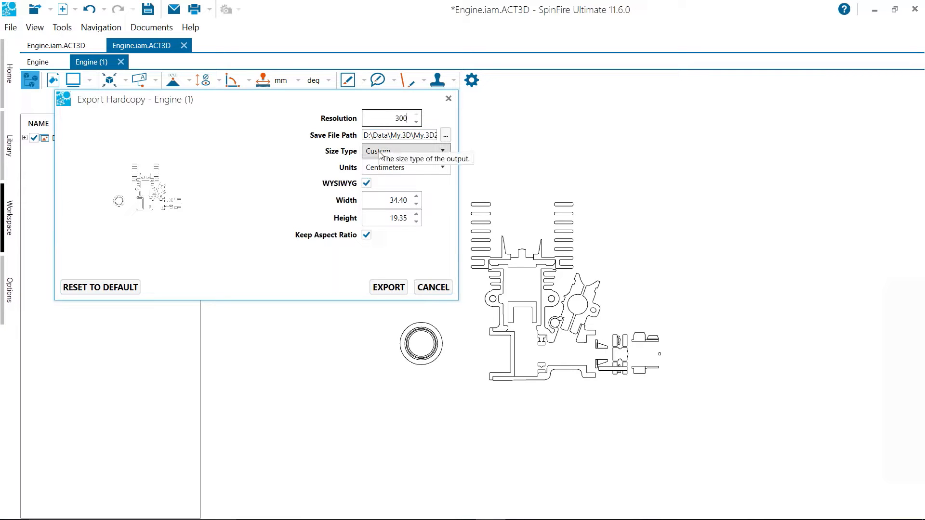
{"action": "left_click", "coordinate": [433, 287]}
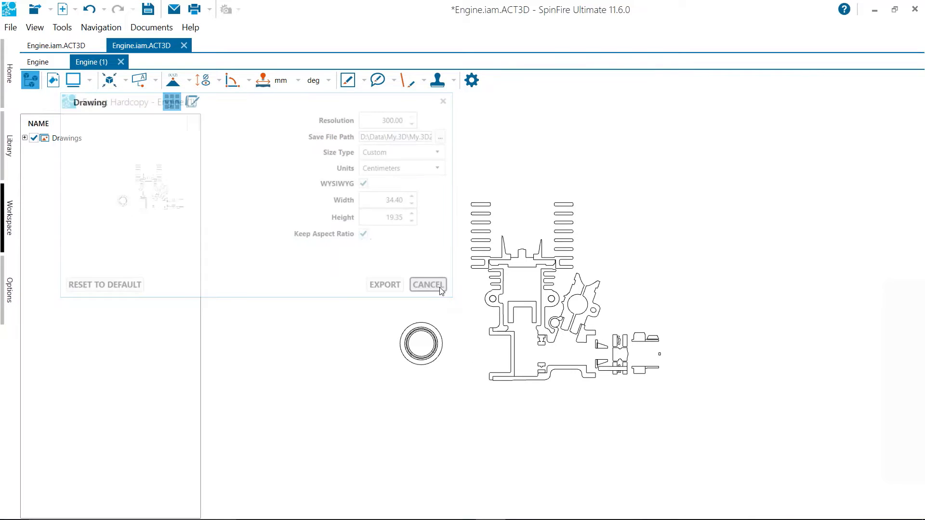
Return to the 3D Engine document, reposition the model slightly and open its print preview
{"action": "left_click", "coordinate": [38, 62]}
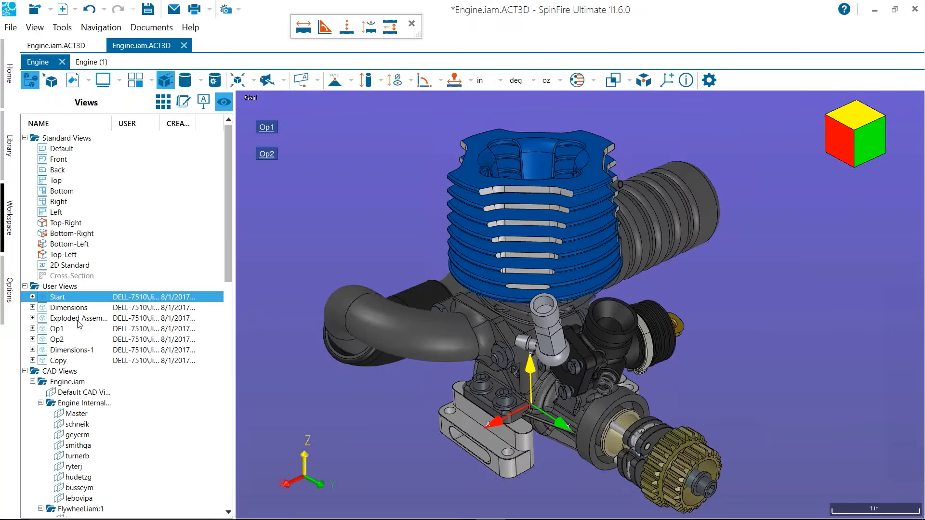
{"action": "left_click_drag", "start_coordinate": [366, 232], "coordinate": [381, 219]}
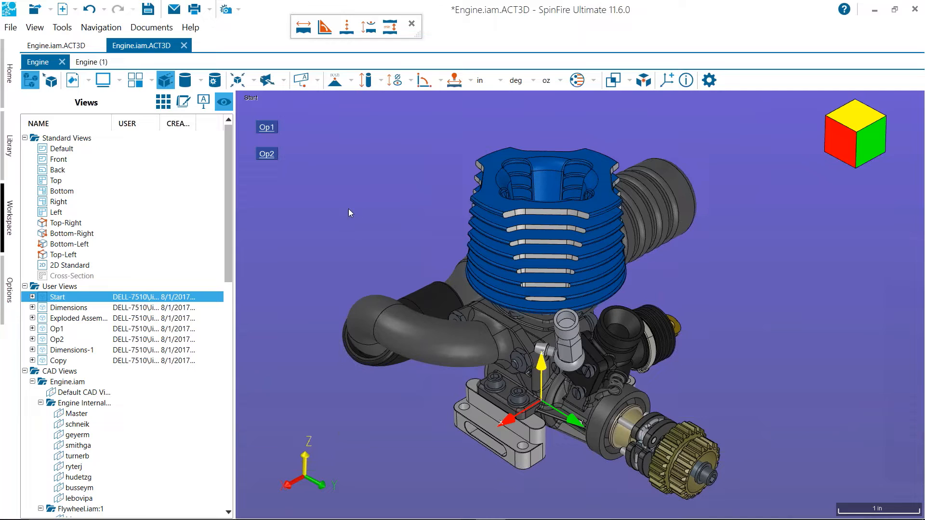
{"action": "left_click", "coordinate": [195, 9]}
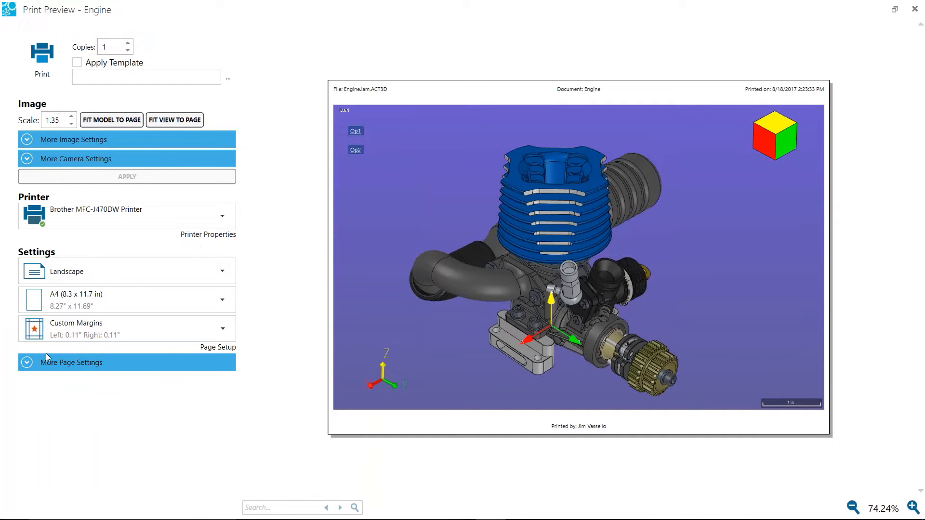
Review the print preview's additional page and image settings and expand the camera settings
{"action": "left_click", "coordinate": [29, 362]}
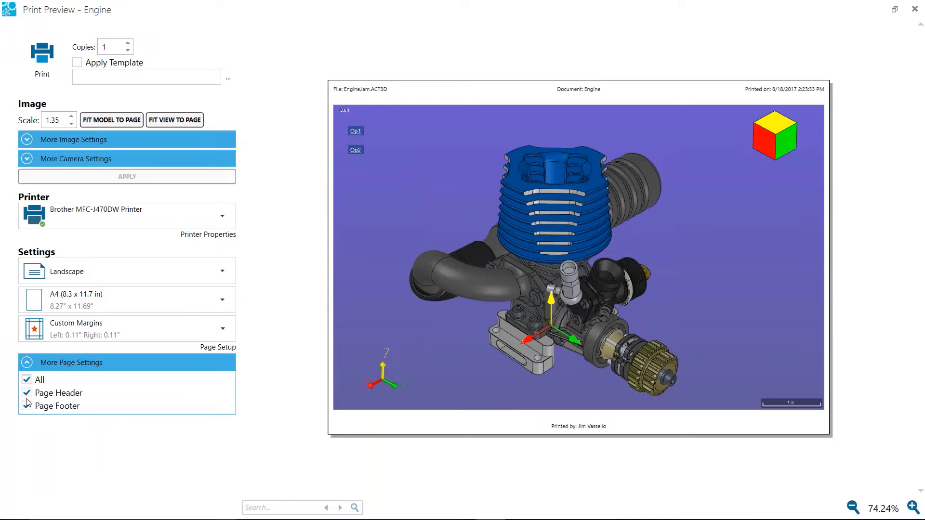
{"action": "left_click", "coordinate": [27, 141]}
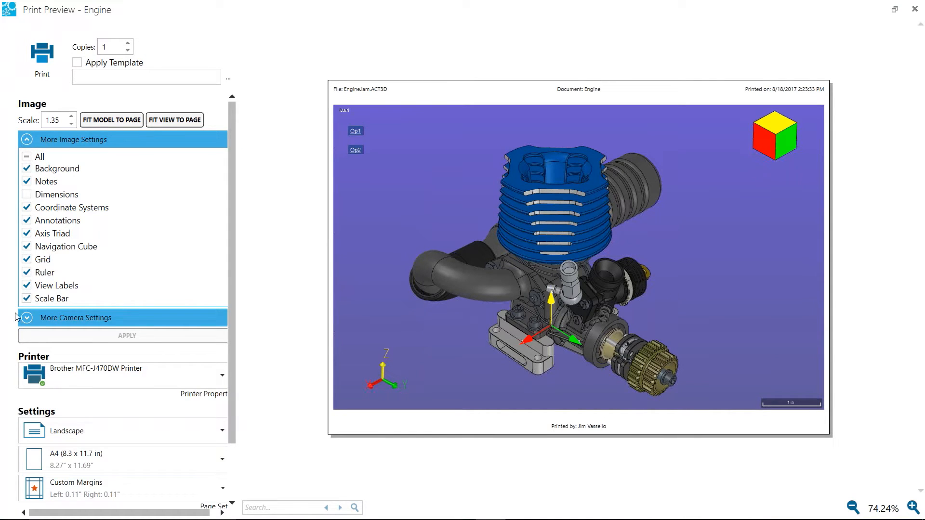
{"action": "left_click", "coordinate": [27, 320]}
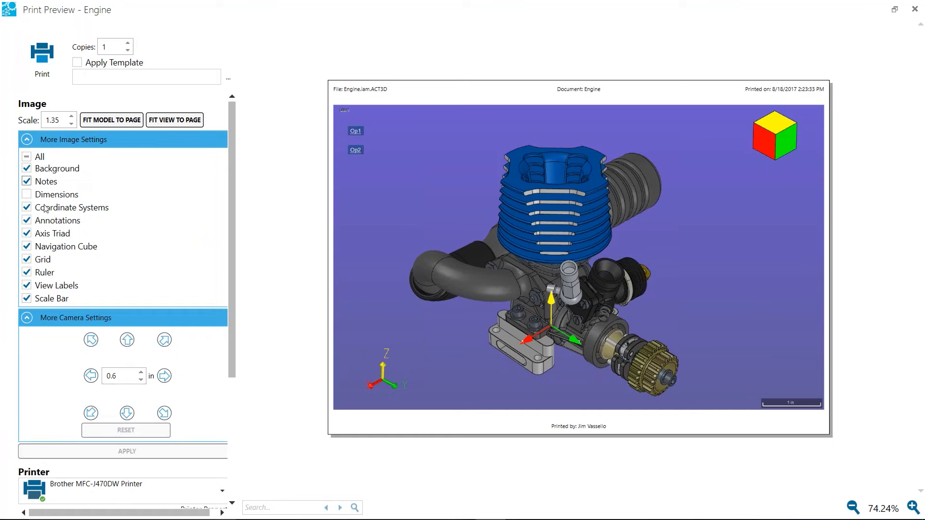
{"action": "left_click", "coordinate": [27, 139]}
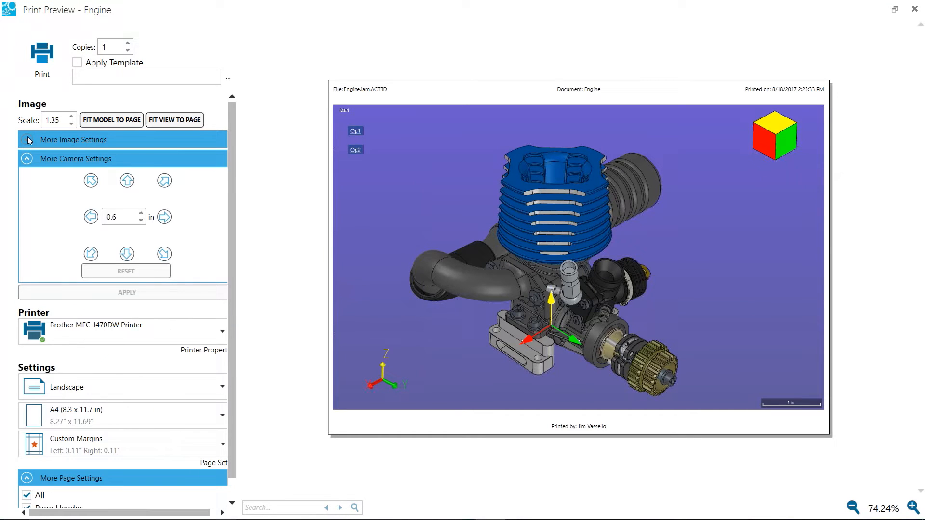
Shift the engine 0.6 in to the left on the print page and back by the same distance
{"action": "left_click", "coordinate": [90, 218]}
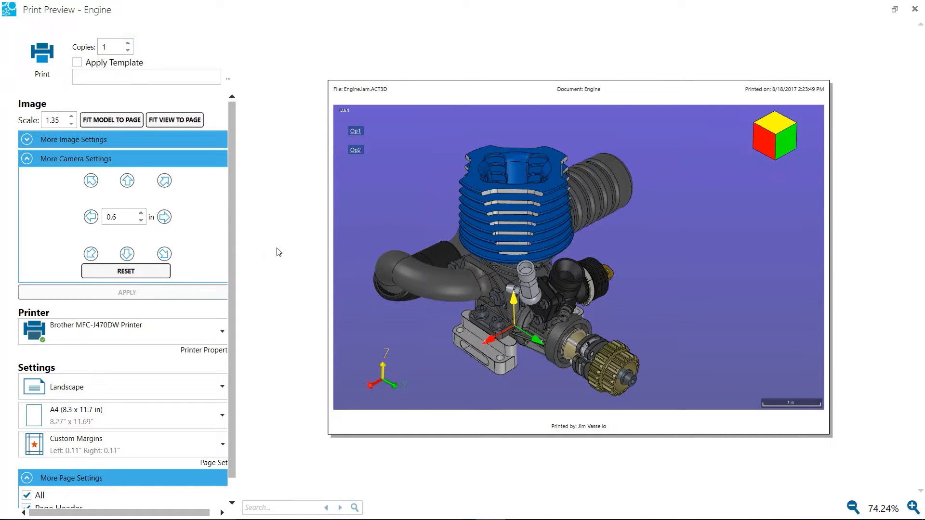
{"action": "left_click", "coordinate": [164, 217]}
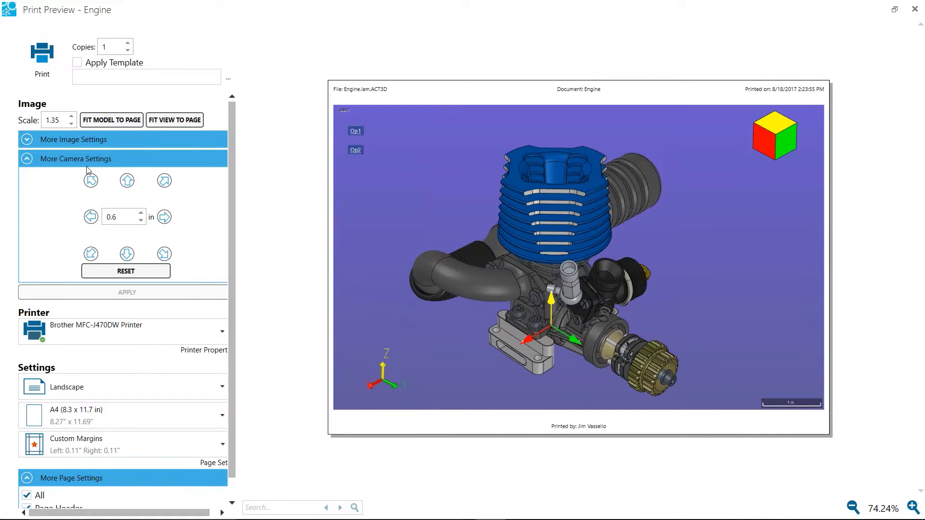
{"action": "left_click", "coordinate": [27, 163]}
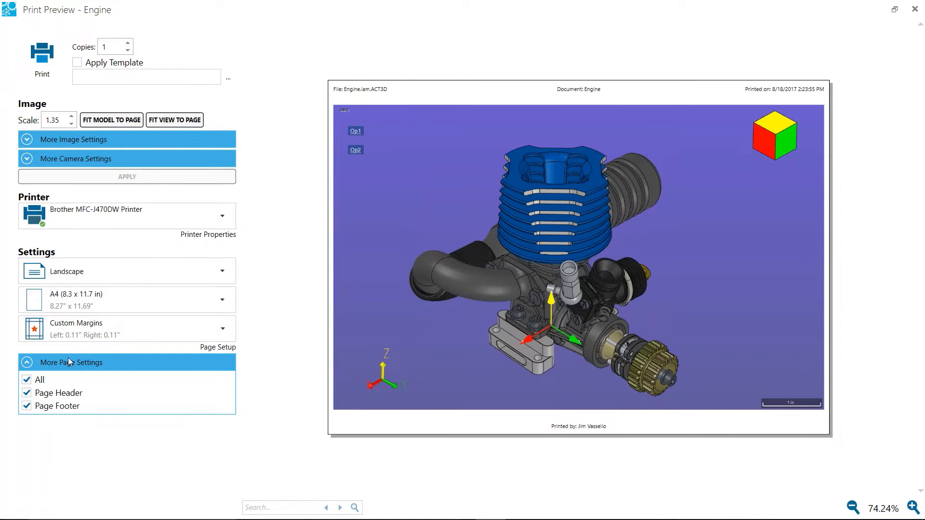
Set the print page margins to the Normal preset with 0.98" margins
{"action": "left_click", "coordinate": [224, 330]}
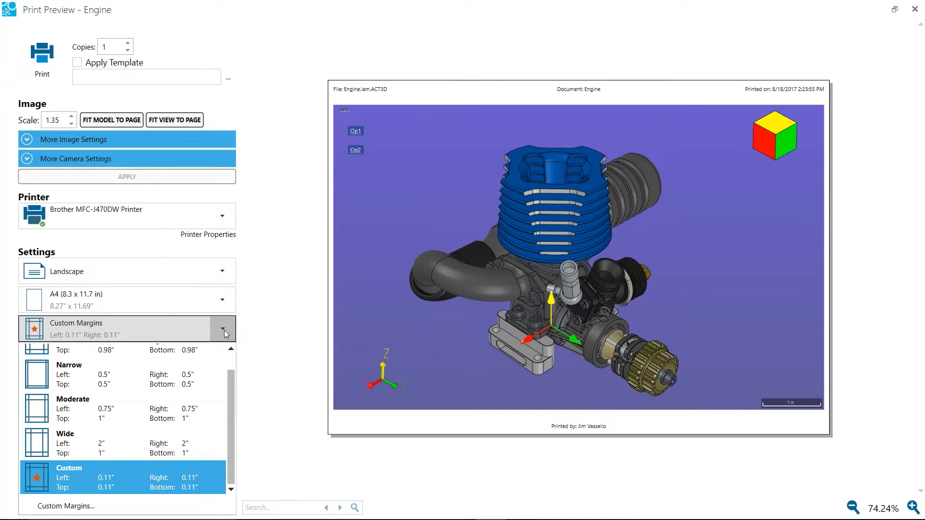
{"action": "left_click", "coordinate": [163, 354]}
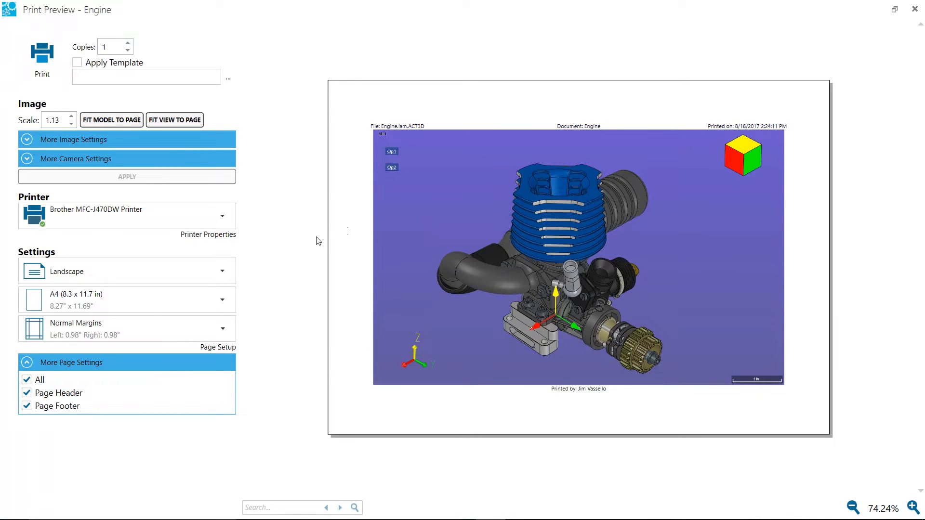
Open the page margin presets and bring the Custom preset into reach
{"action": "left_click", "coordinate": [223, 330]}
{"action": "scroll", "coordinate": [236, 392], "scroll_direction": "down", "scroll_amount": 1}
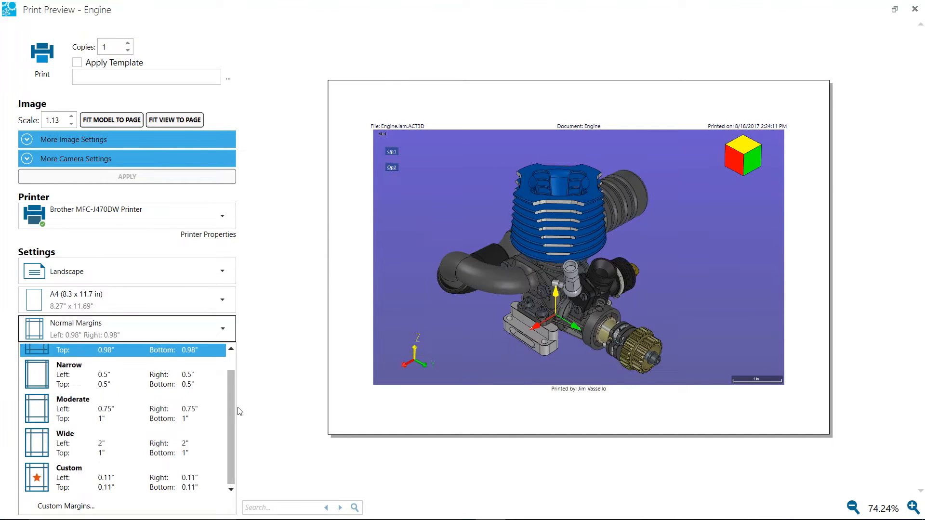
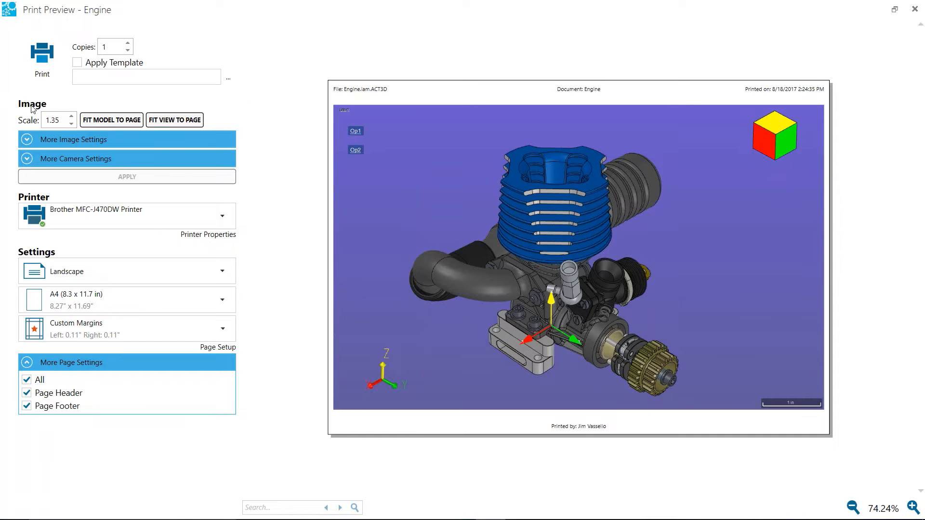
Close the print preview and cancel the print options to return to the engine model
{"action": "left_click", "coordinate": [915, 10]}
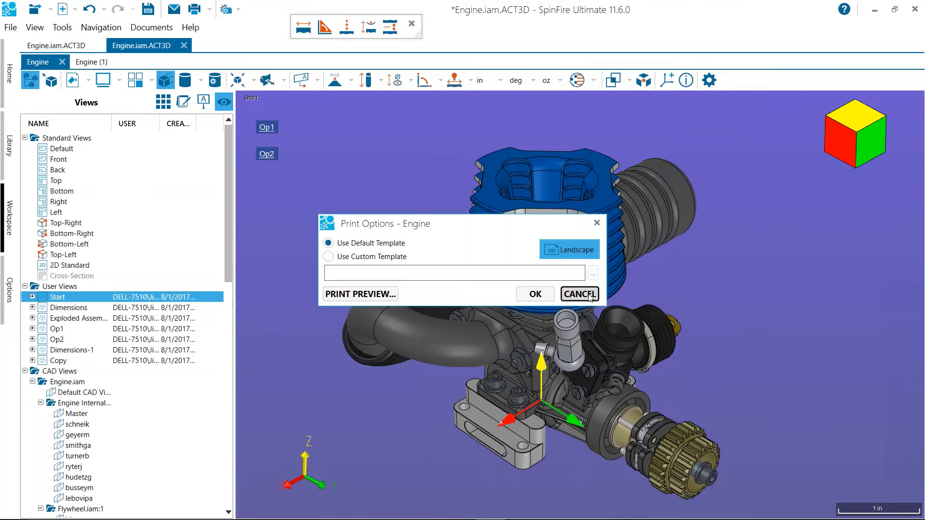
{"action": "left_click", "coordinate": [586, 294]}
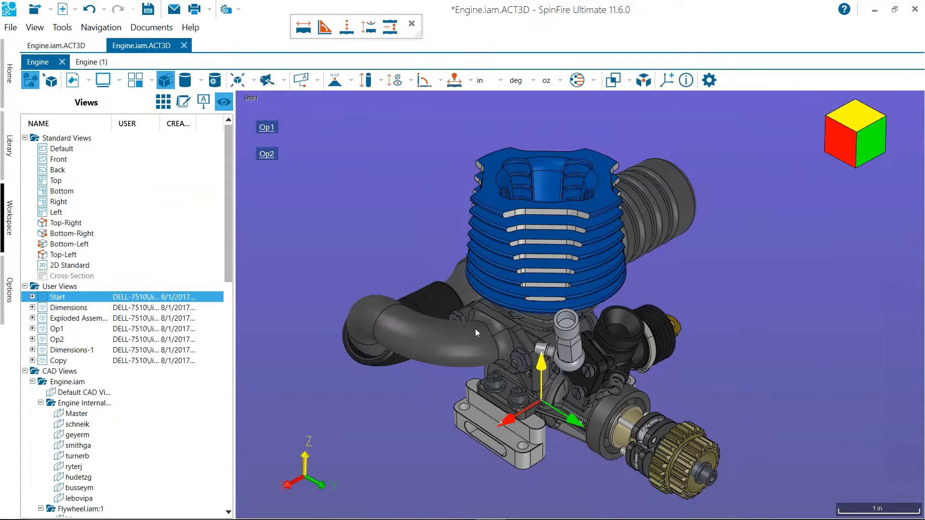
{"action": "left_click_drag", "start_coordinate": [432, 171], "coordinate": [428, 187]}
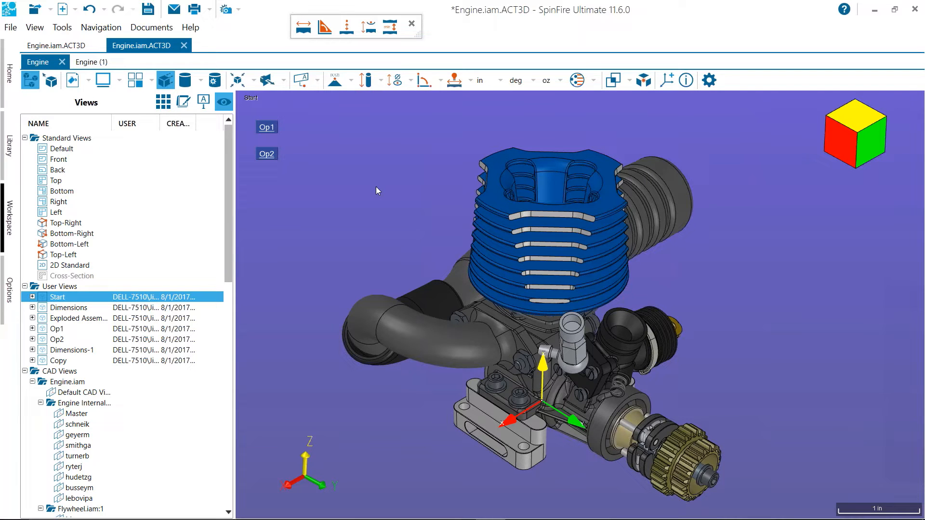
Review the importer list and the SpinFire Professional importer's executable path, cancel its settings, and return to the model workspace
{"action": "left_click", "coordinate": [11, 289]}
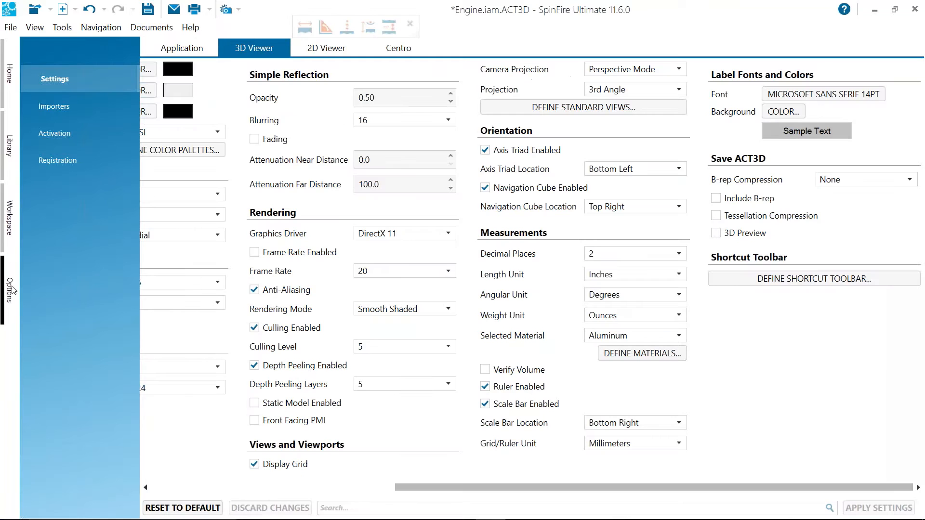
{"action": "left_click", "coordinate": [54, 110]}
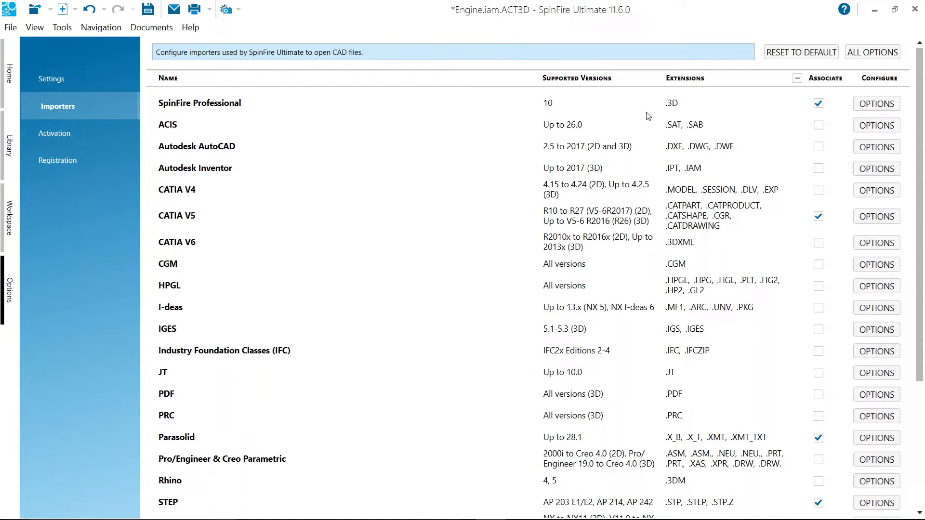
{"action": "left_click", "coordinate": [871, 111]}
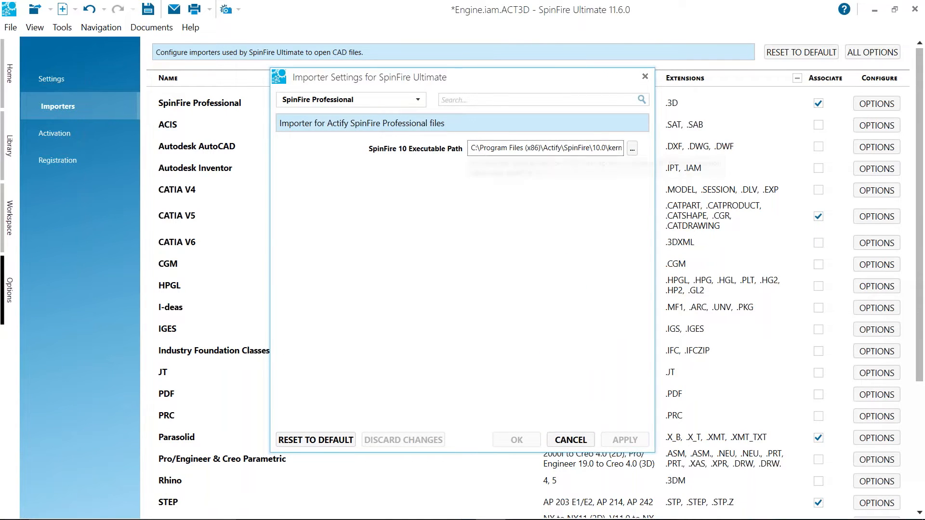
{"action": "left_click_drag", "start_coordinate": [488, 149], "coordinate": [646, 153]}
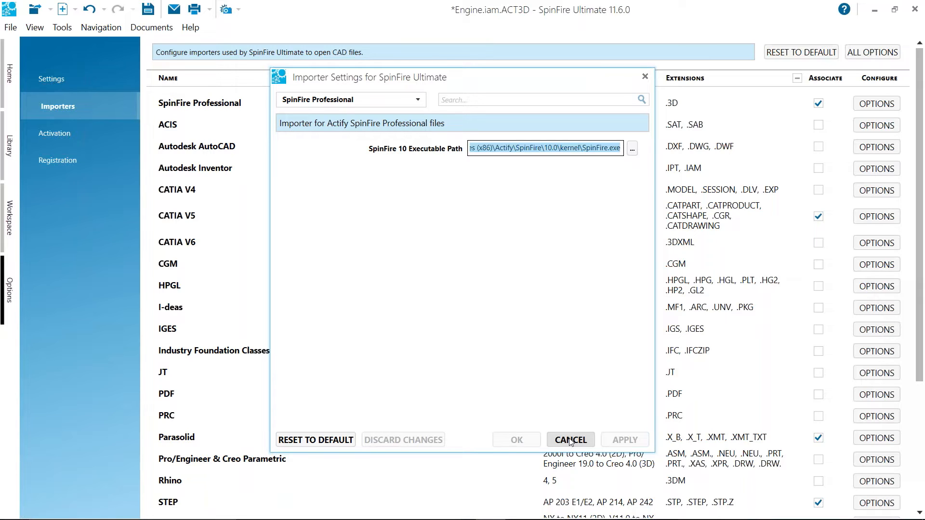
{"action": "left_click_drag", "start_coordinate": [322, 82], "coordinate": [209, 126]}
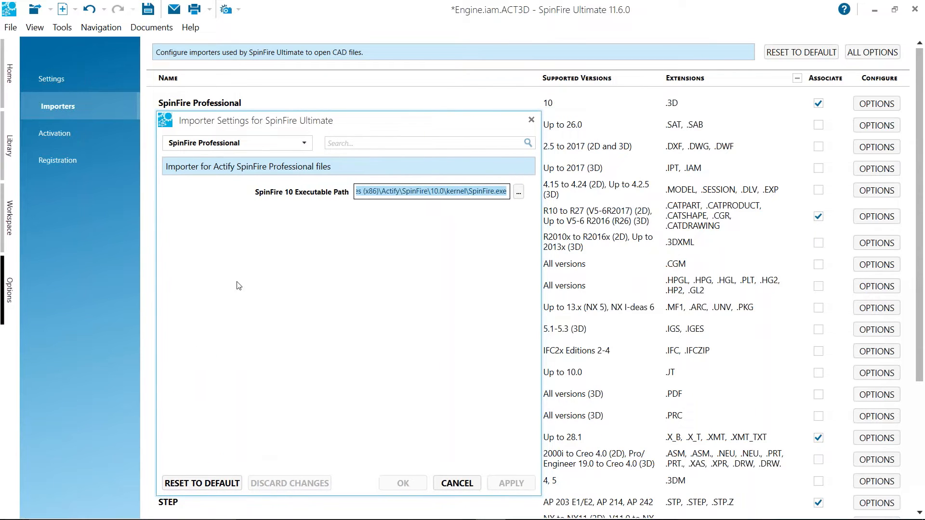
{"action": "left_click", "coordinate": [384, 192]}
{"action": "left_click_drag", "start_coordinate": [384, 192], "coordinate": [515, 192]}
{"action": "left_click", "coordinate": [460, 483]}
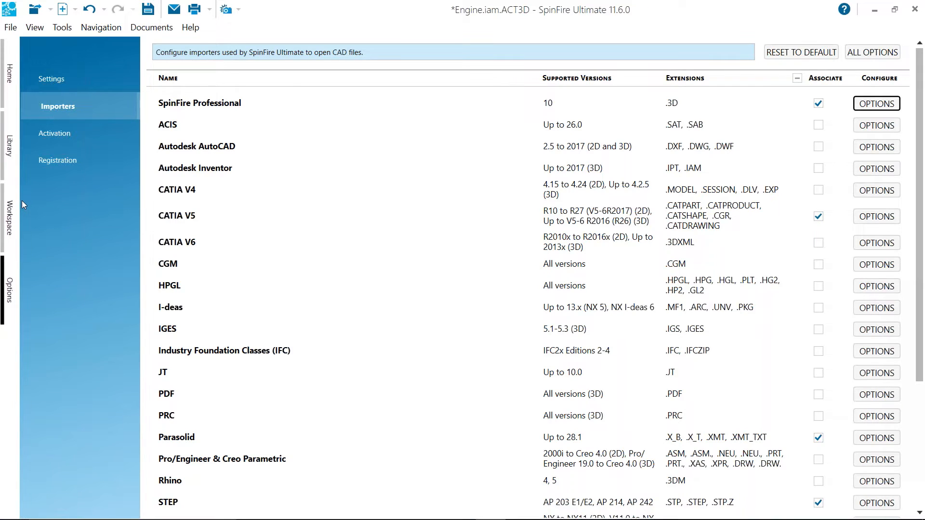
{"action": "left_click", "coordinate": [9, 219]}
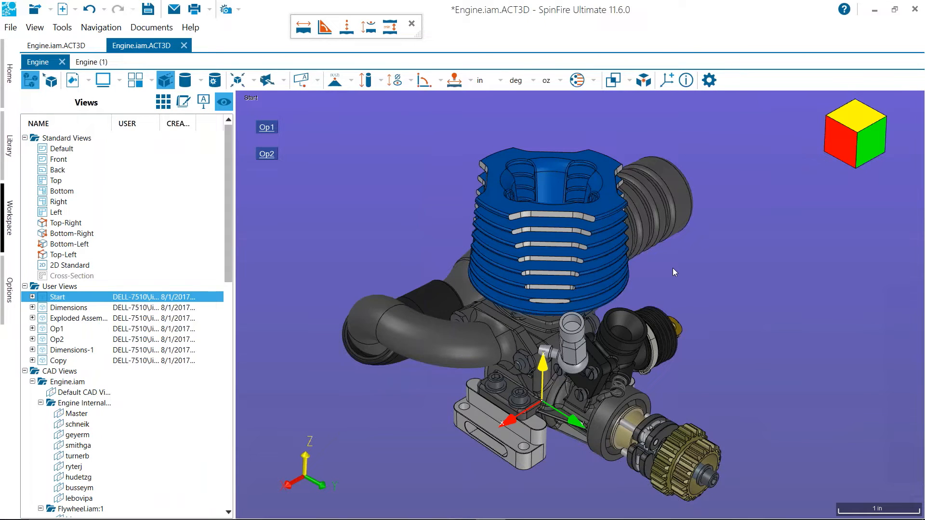
Enable a single-plane cross-section of the engine and open the section definition beside the model
{"action": "left_click_drag", "start_coordinate": [680, 274], "coordinate": [695, 260]}
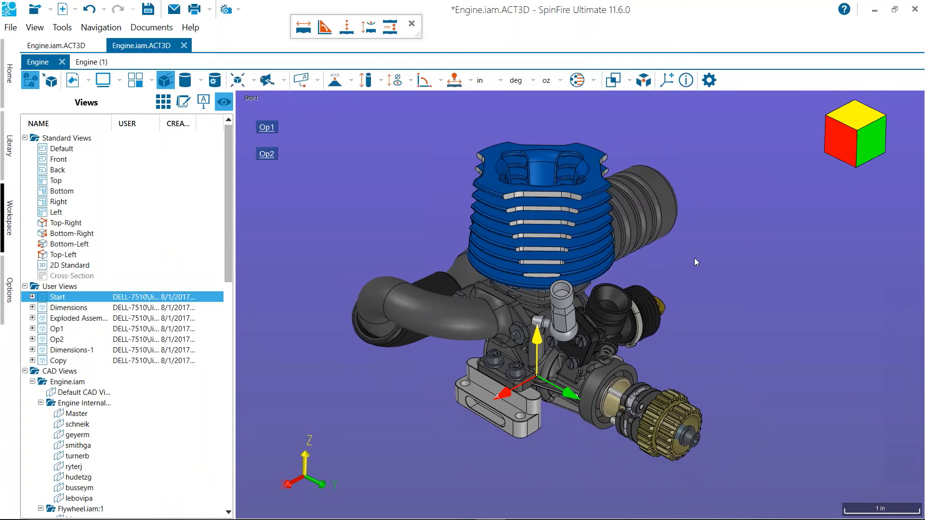
{"action": "scroll", "coordinate": [695, 259], "scroll_direction": "down", "scroll_amount": 1}
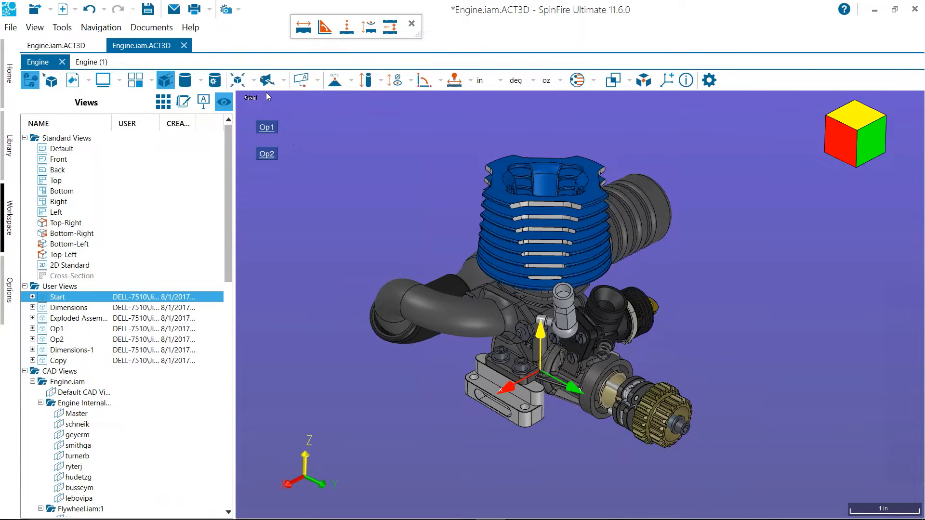
{"action": "left_click", "coordinate": [284, 81]}
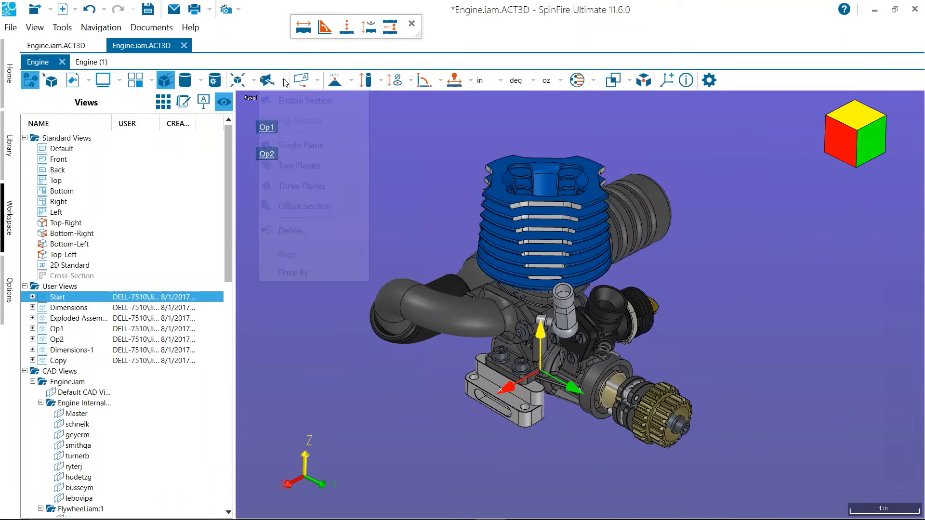
{"action": "left_click", "coordinate": [266, 81]}
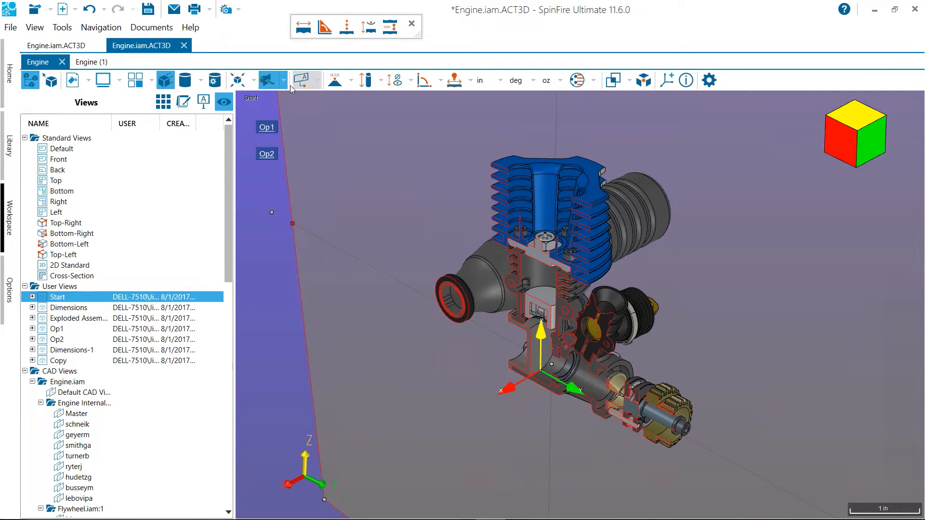
{"action": "left_click", "coordinate": [285, 81]}
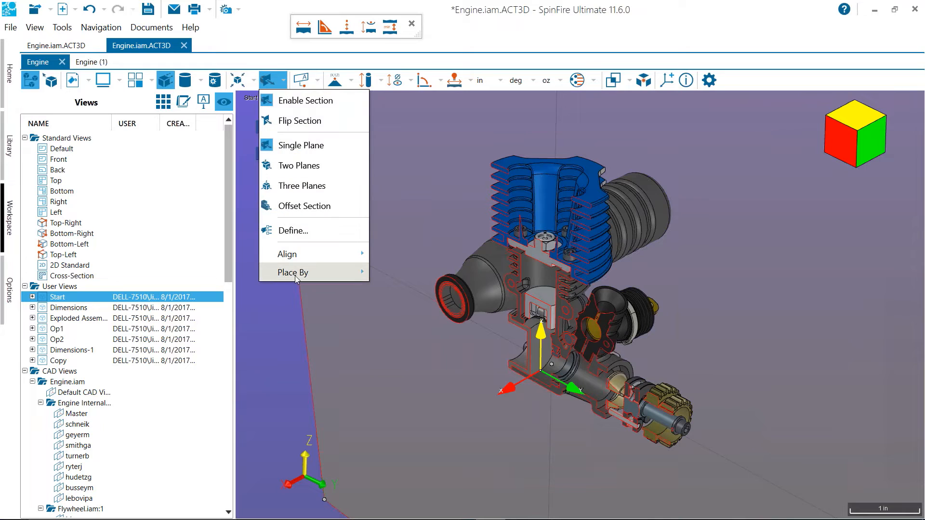
{"action": "left_click", "coordinate": [302, 232]}
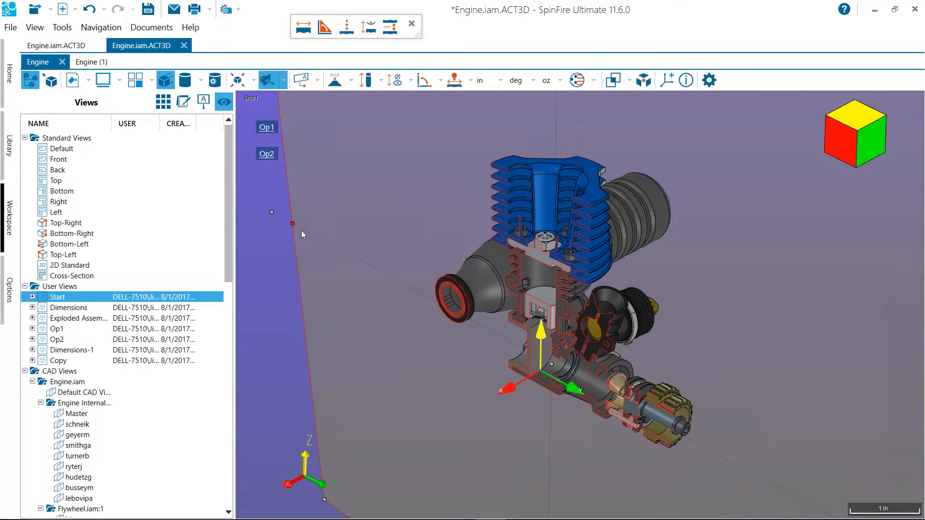
{"action": "left_click_drag", "start_coordinate": [537, 122], "coordinate": [102, 102]}
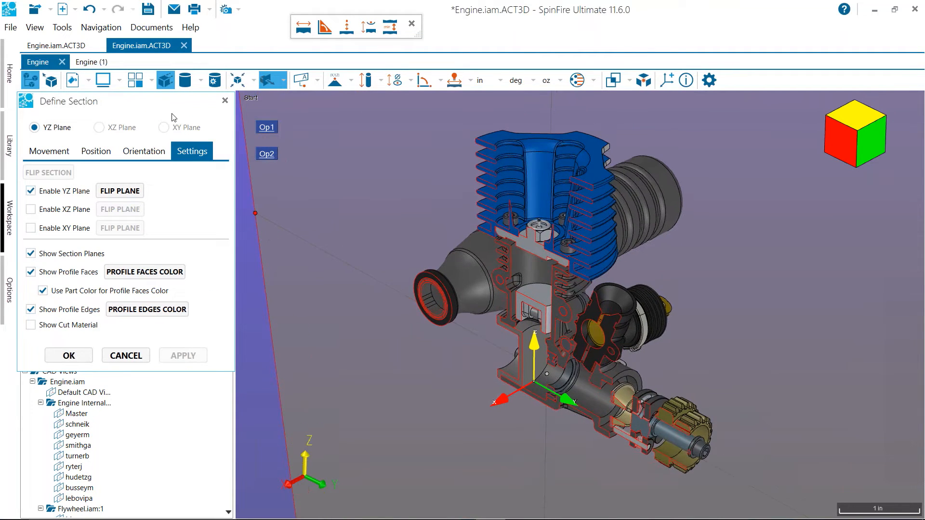
{"action": "left_click_drag", "start_coordinate": [171, 107], "coordinate": [180, 107]}
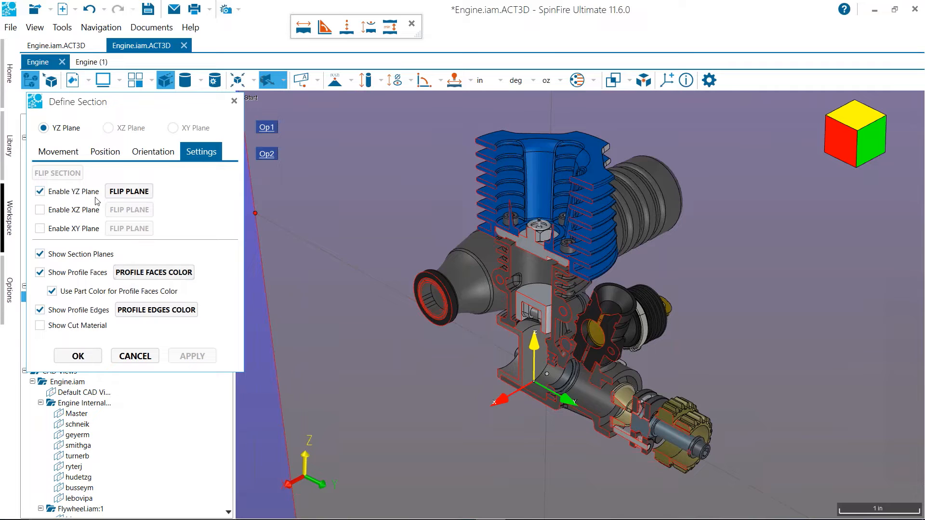
Enable the XZ and XY section planes in addition to YZ, hiding the plane display and showing it again
{"action": "left_click", "coordinate": [40, 254]}
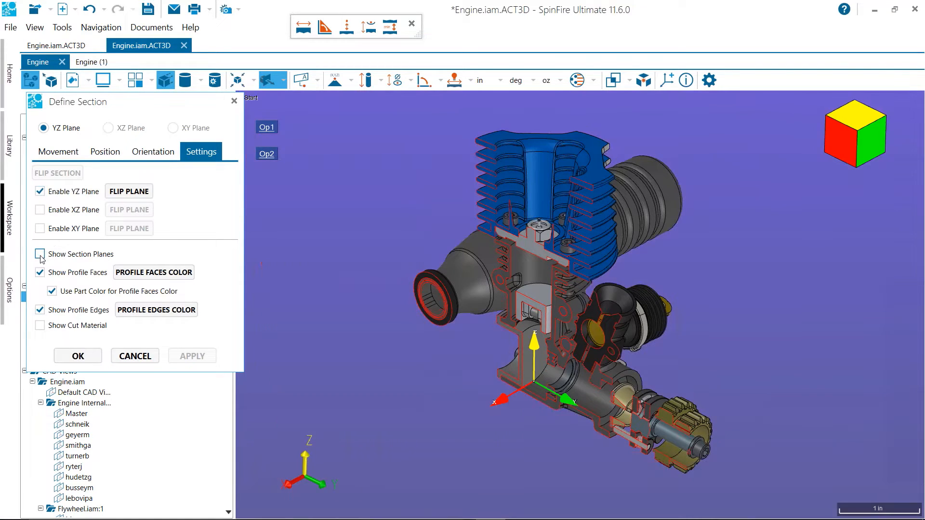
{"action": "left_click", "coordinate": [40, 211]}
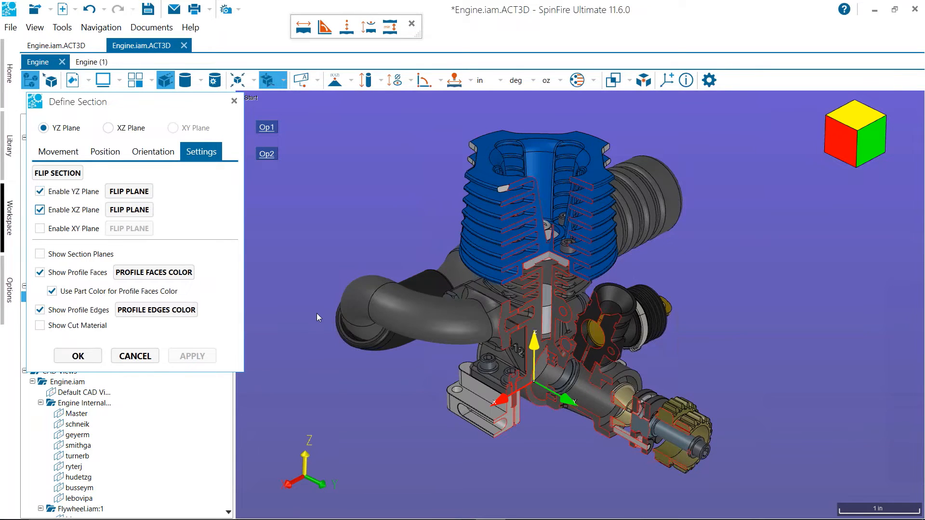
{"action": "left_click", "coordinate": [40, 229]}
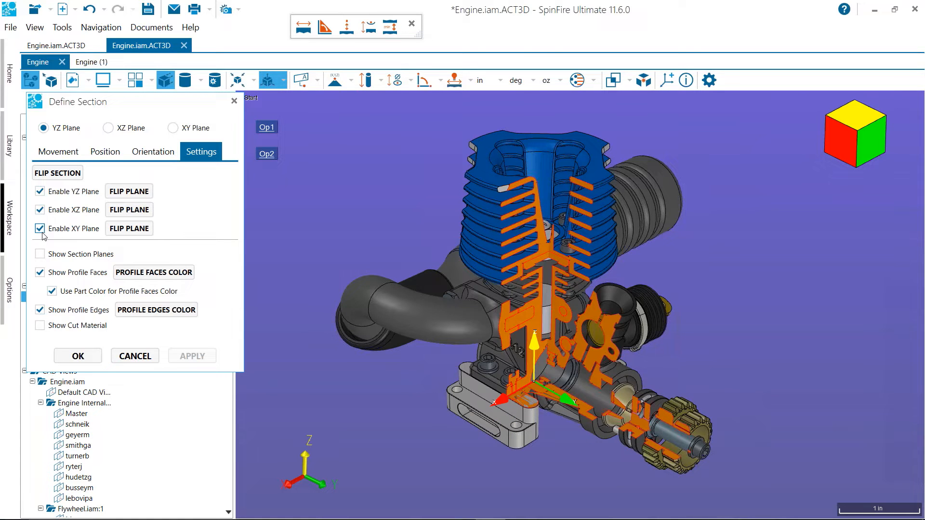
{"action": "left_click", "coordinate": [40, 255]}
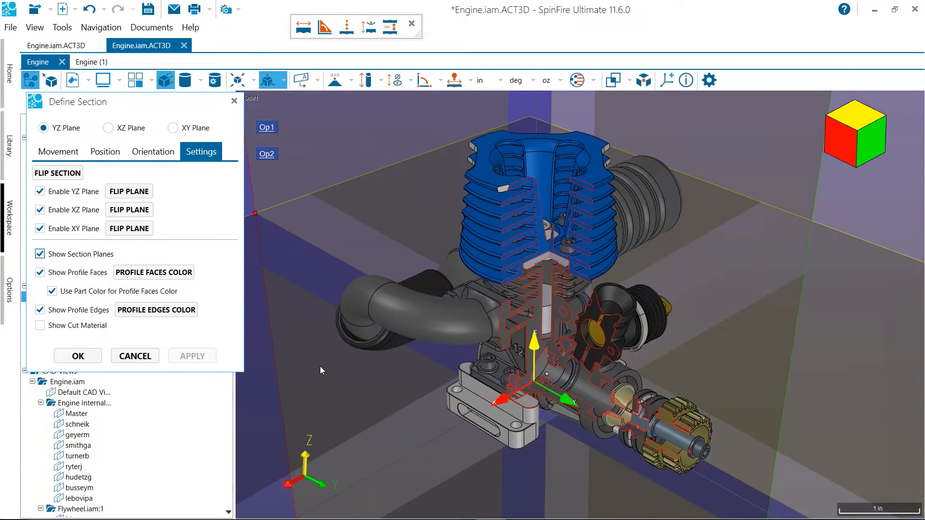
Select the XY section plane and move it upward along Z through the engine
{"action": "scroll", "coordinate": [625, 291], "scroll_direction": "down", "scroll_amount": 6}
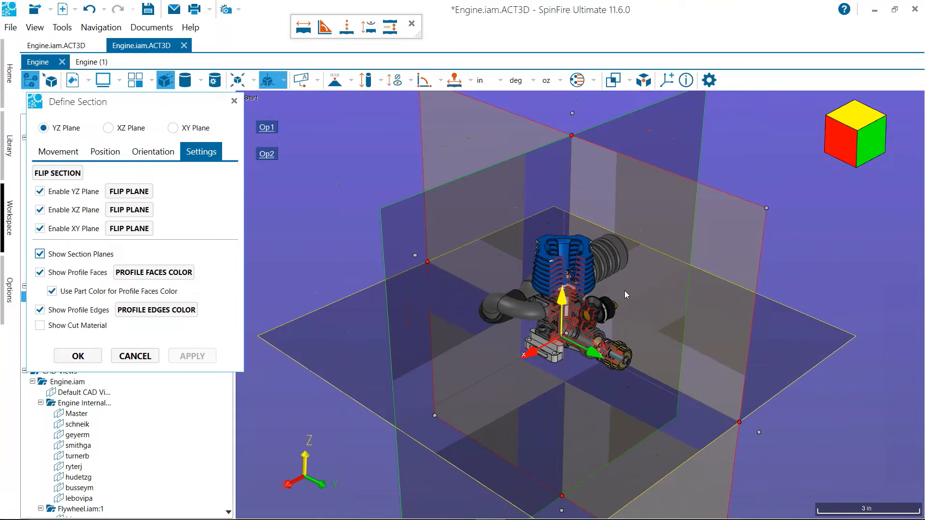
{"action": "left_click", "coordinate": [798, 349]}
{"action": "right_click", "coordinate": [797, 349]}
{"action": "left_click", "coordinate": [870, 333]}
{"action": "mouse_move", "coordinate": [852, 337]}
{"action": "left_click_drag", "start_coordinate": [855, 337], "coordinate": [860, 312]}
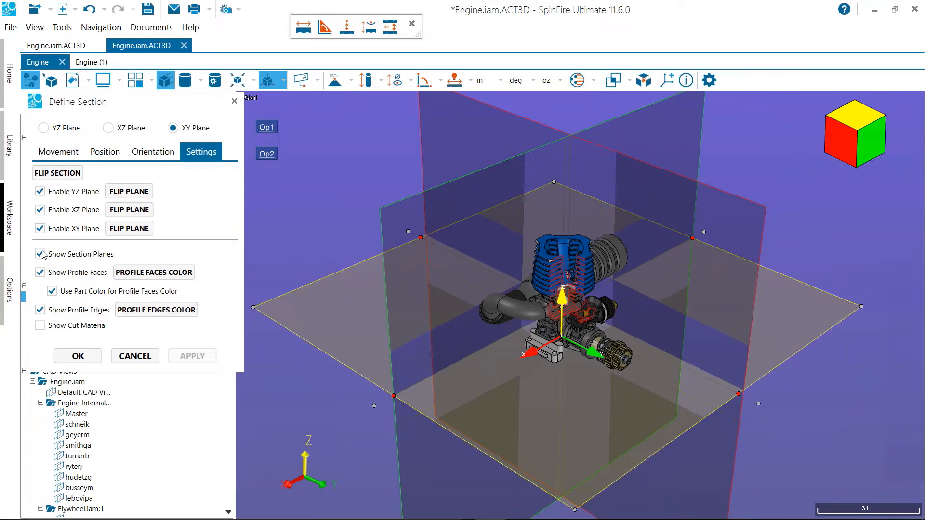
Hide the section planes and examine the three-plane cut through the engine
{"action": "left_click", "coordinate": [65, 258]}
{"action": "scroll", "coordinate": [398, 235], "scroll_direction": "up", "scroll_amount": 5}
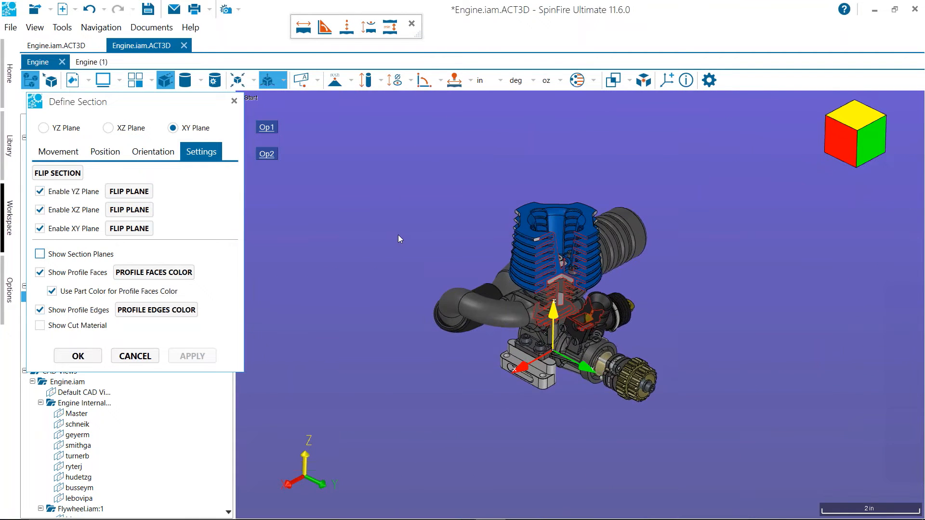
{"action": "scroll", "coordinate": [398, 241], "scroll_direction": "up", "scroll_amount": 3}
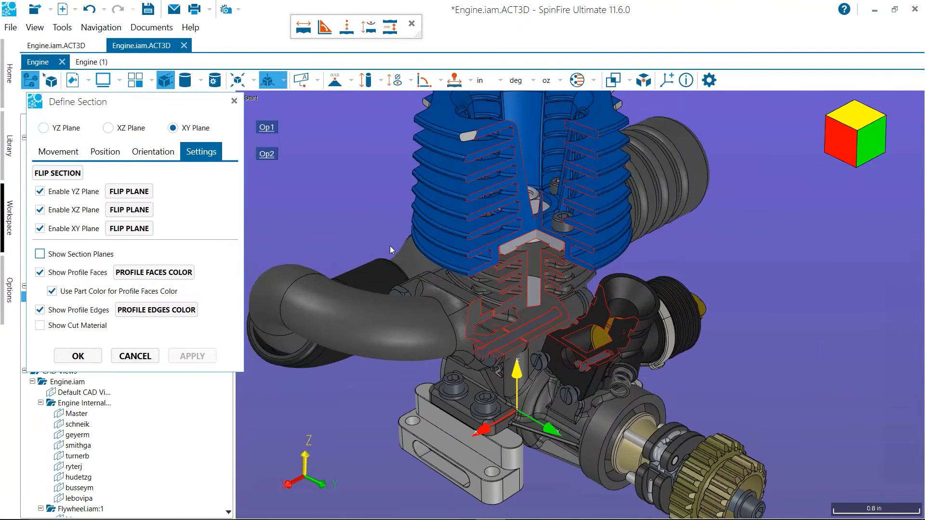
{"action": "left_click_drag", "start_coordinate": [411, 221], "coordinate": [389, 242]}
{"action": "scroll", "coordinate": [389, 242], "scroll_direction": "down", "scroll_amount": 2}
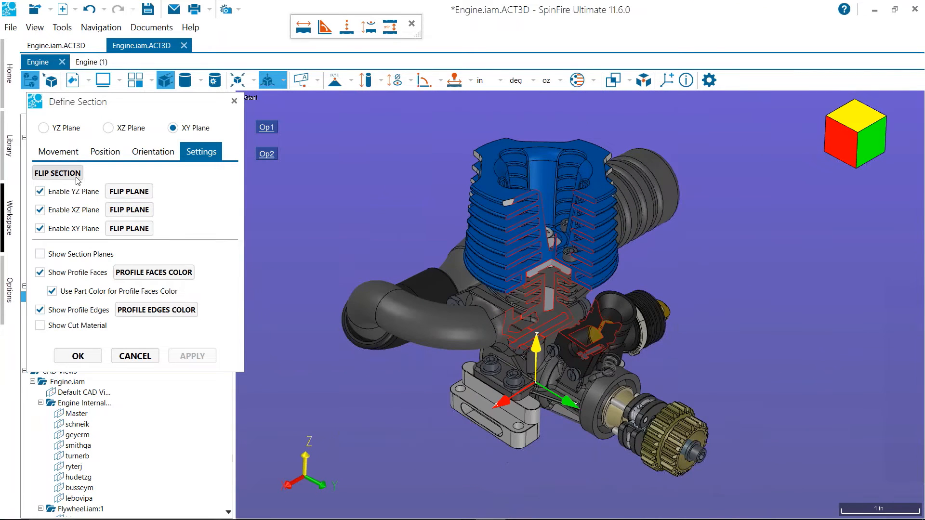
Flip the section to inspect the cut-away portion of the engine, and flip it back
{"action": "left_click", "coordinate": [76, 174]}
{"action": "left_click_drag", "start_coordinate": [696, 304], "coordinate": [825, 288]}
{"action": "scroll", "coordinate": [324, 381], "scroll_direction": "up", "scroll_amount": 4}
{"action": "scroll", "coordinate": [338, 372], "scroll_direction": "down", "scroll_amount": 2}
{"action": "scroll", "coordinate": [339, 373], "scroll_direction": "down", "scroll_amount": 1}
{"action": "left_click", "coordinate": [58, 174]}
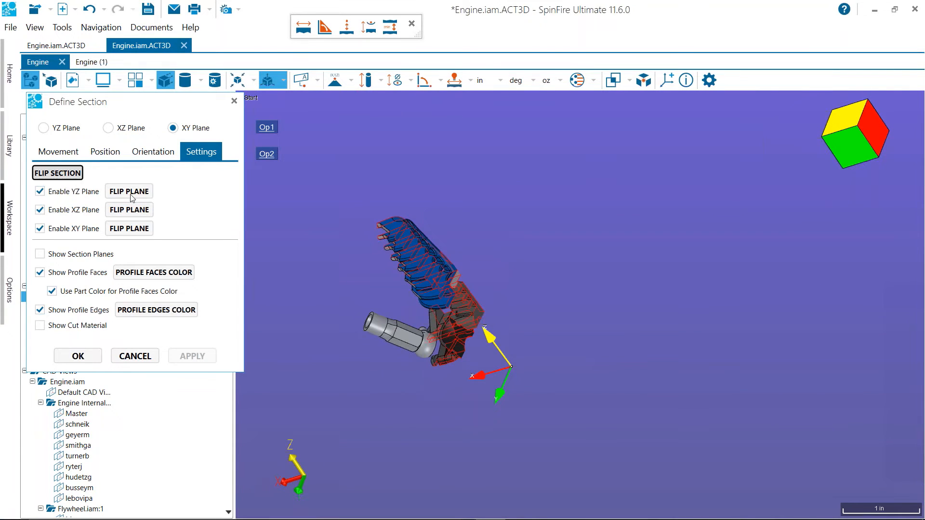
{"action": "left_click_drag", "start_coordinate": [448, 312], "coordinate": [619, 303]}
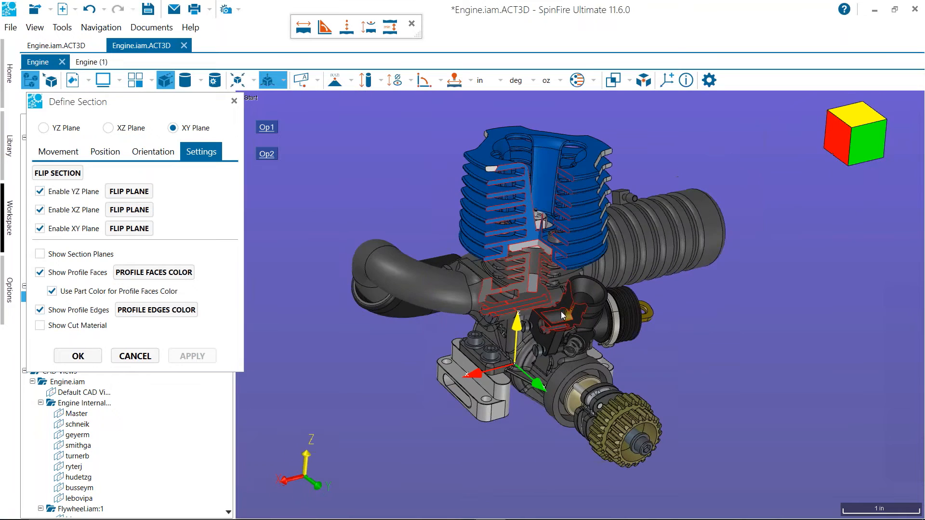
Toggle the section's profile faces off and on, and set their color to green instead of the part color
{"action": "left_click", "coordinate": [40, 273]}
{"action": "left_click", "coordinate": [40, 273]}
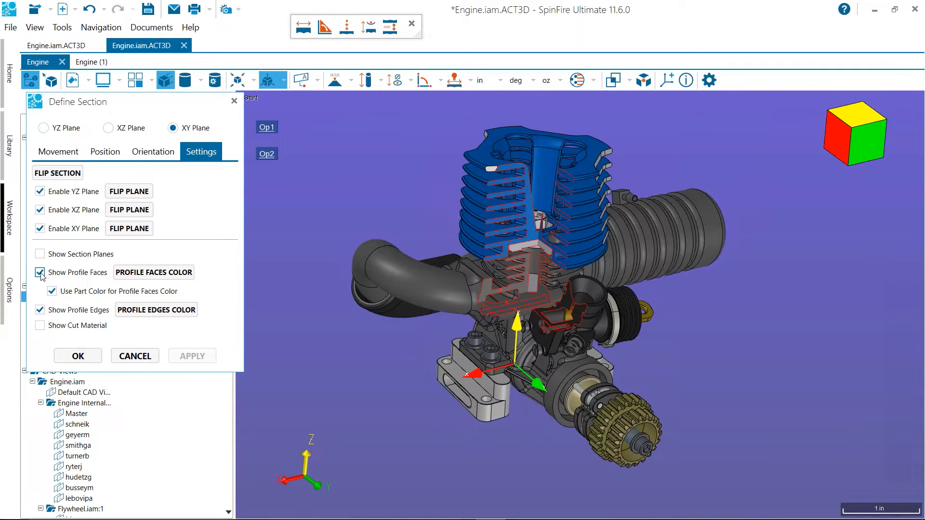
{"action": "left_click", "coordinate": [176, 273]}
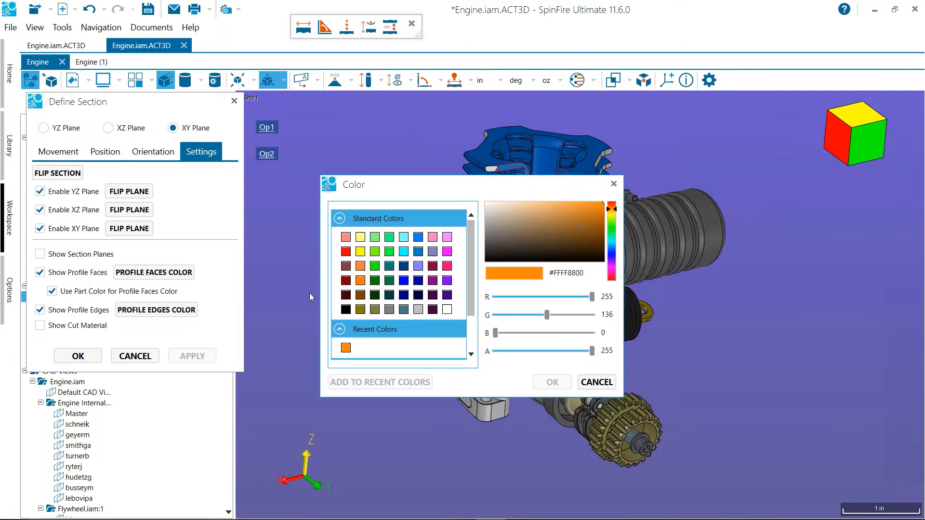
{"action": "left_click", "coordinate": [375, 266]}
{"action": "left_click", "coordinate": [552, 382]}
{"action": "middle_click_drag", "start_coordinate": [357, 340], "coordinate": [378, 362]}
{"action": "scroll", "coordinate": [378, 363], "scroll_direction": "up", "scroll_amount": 3}
{"action": "left_click_drag", "start_coordinate": [503, 379], "coordinate": [520, 365]}
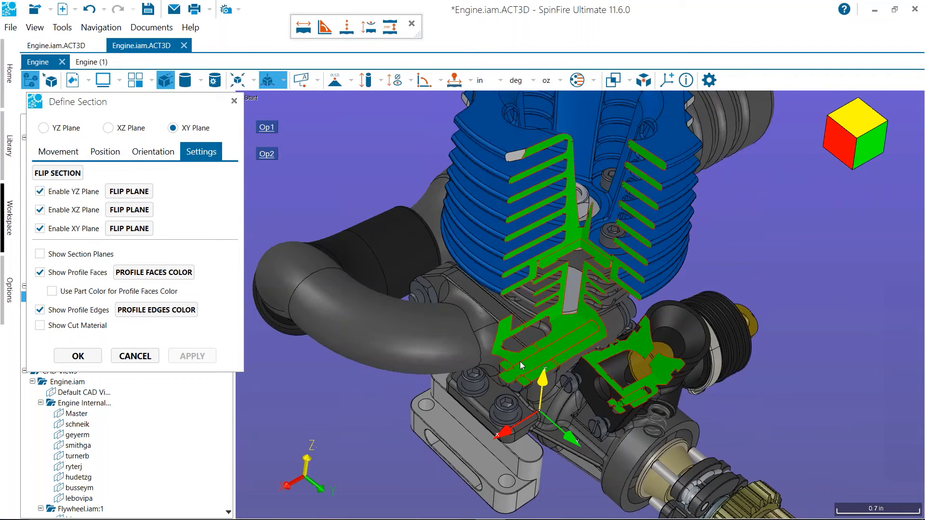
{"action": "scroll", "coordinate": [520, 365], "scroll_direction": "down", "scroll_amount": 2}
{"action": "scroll", "coordinate": [506, 358], "scroll_direction": "down", "scroll_amount": 2}
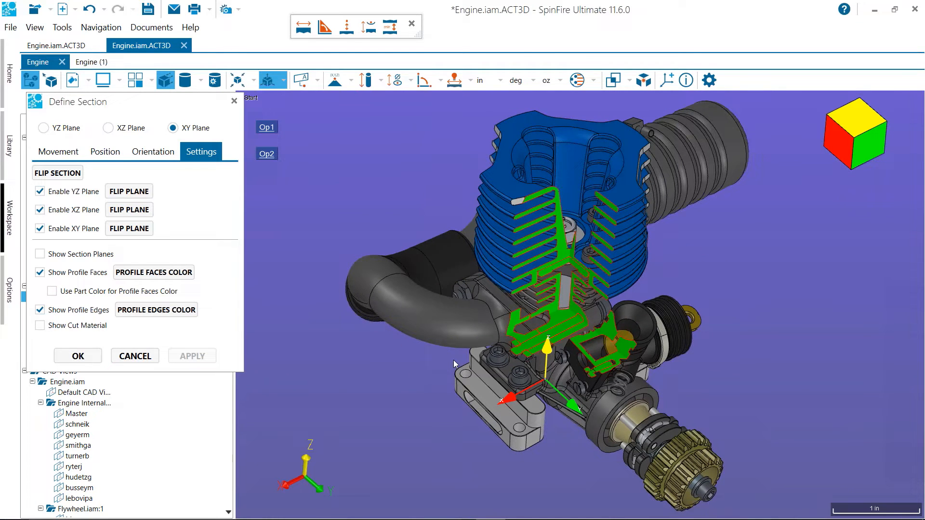
Show the cut material and hide it again, then switch the profile edges off and back on
{"action": "left_click", "coordinate": [40, 326]}
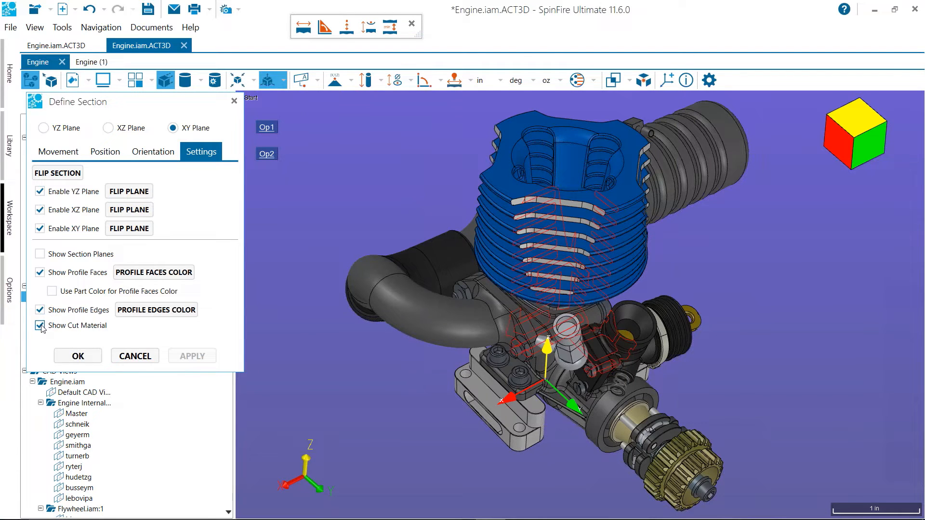
{"action": "left_click", "coordinate": [40, 326]}
{"action": "left_click", "coordinate": [40, 311]}
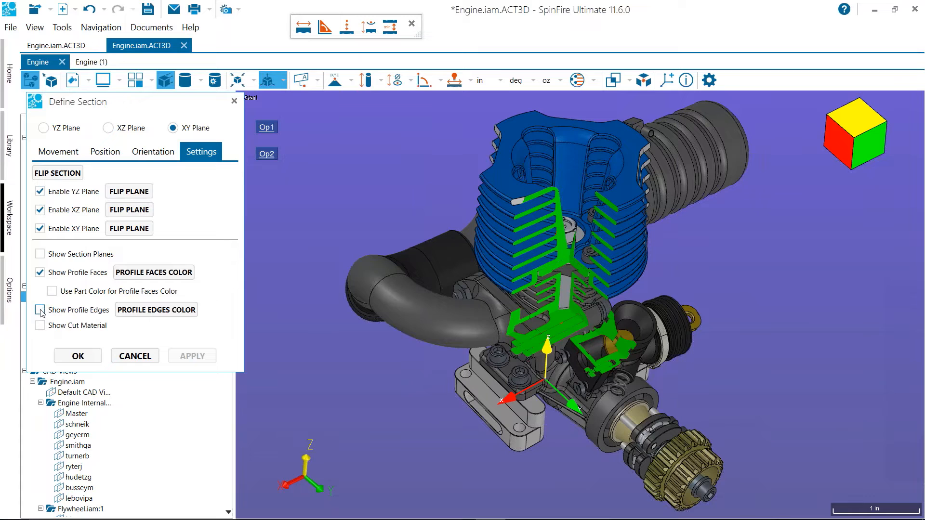
{"action": "left_click", "coordinate": [40, 310]}
Cancel the open section definition and turn off the cross-section so the whole engine is shown
{"action": "left_click", "coordinate": [284, 80]}
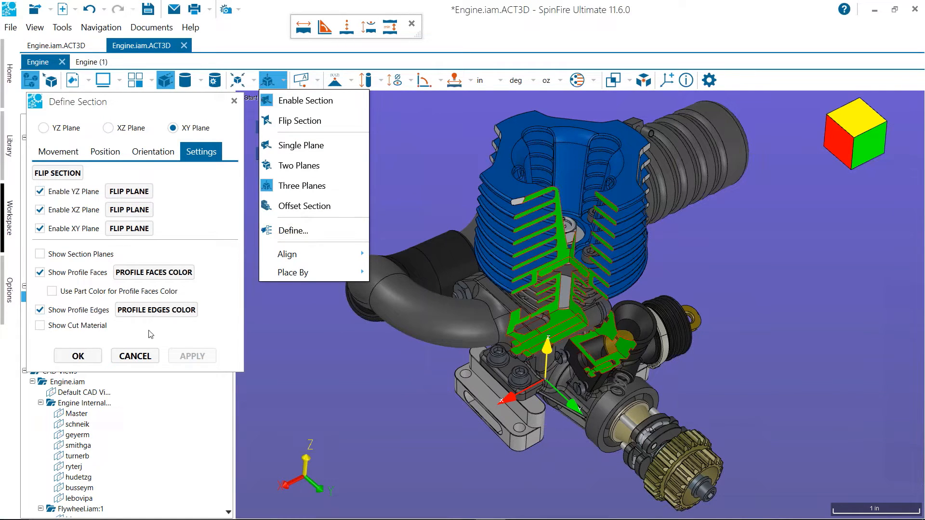
{"action": "left_click", "coordinate": [133, 352]}
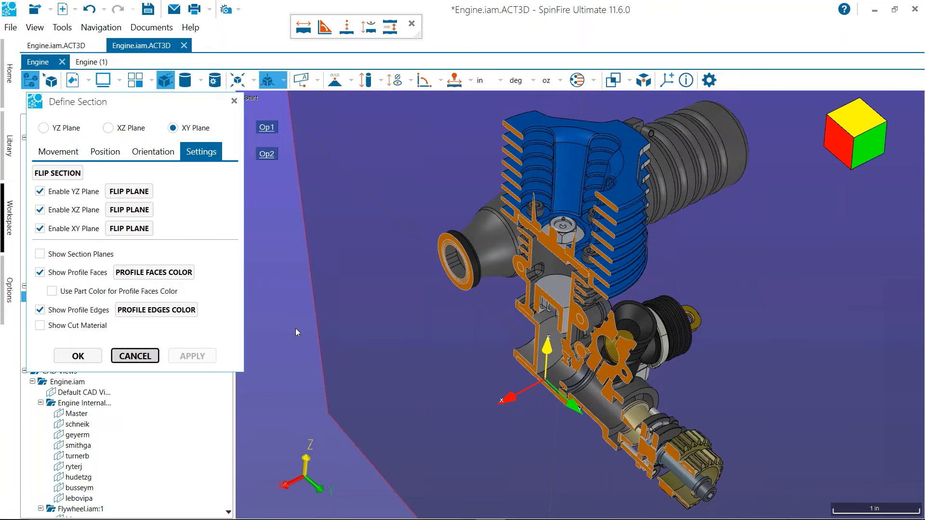
{"action": "key", "text": "Escape"}
{"action": "left_click", "coordinate": [267, 82]}
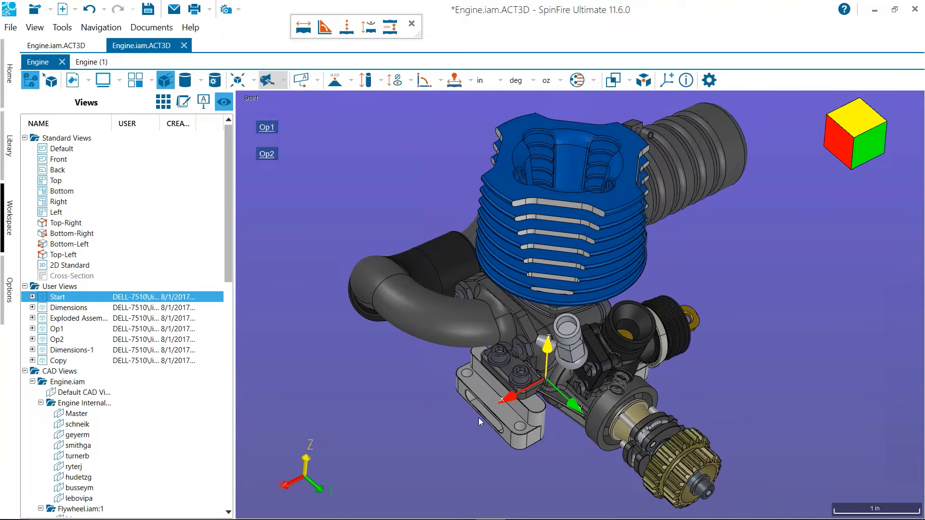
{"action": "middle_click_drag", "start_coordinate": [378, 207], "coordinate": [366, 221]}
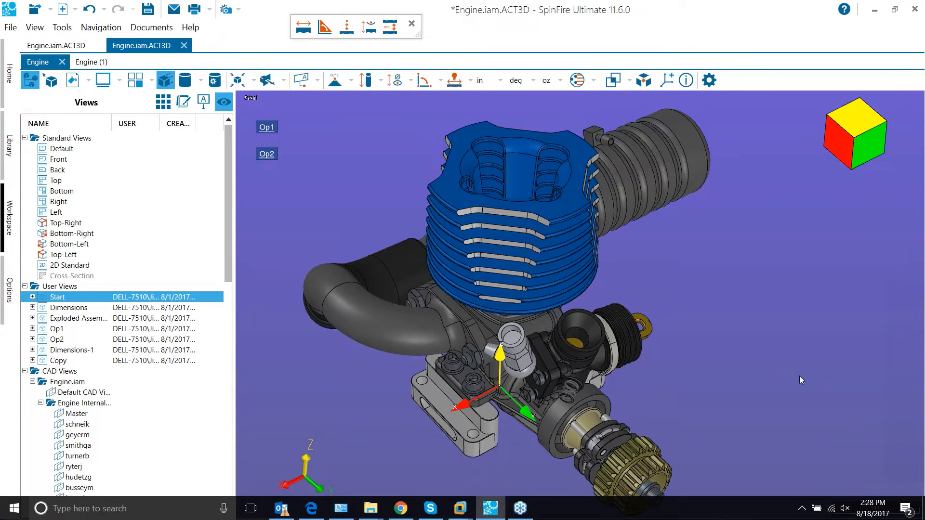
{"action": "left_click_drag", "start_coordinate": [756, 302], "coordinate": [756, 310]}
{"action": "middle_click_drag", "start_coordinate": [757, 310], "coordinate": [692, 274]}
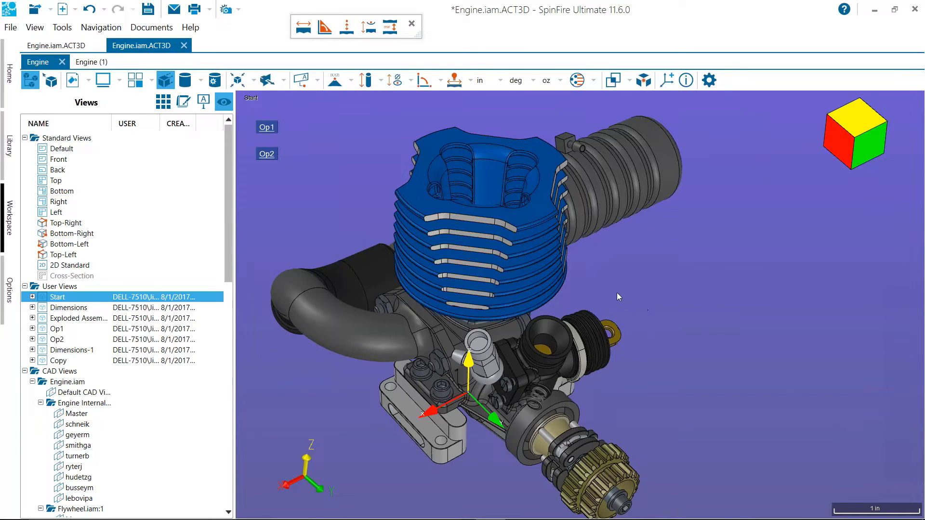
{"action": "left_click_drag", "start_coordinate": [689, 328], "coordinate": [727, 319]}
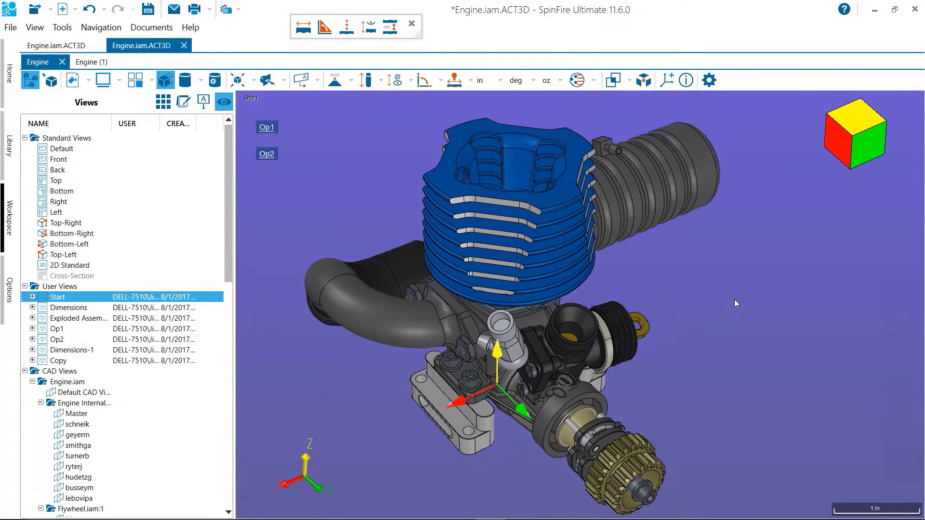
Open the part DAA-Teilteil.stp.SLDPRT from the DAA_Compare folder of the library
{"action": "left_click", "coordinate": [10, 140]}
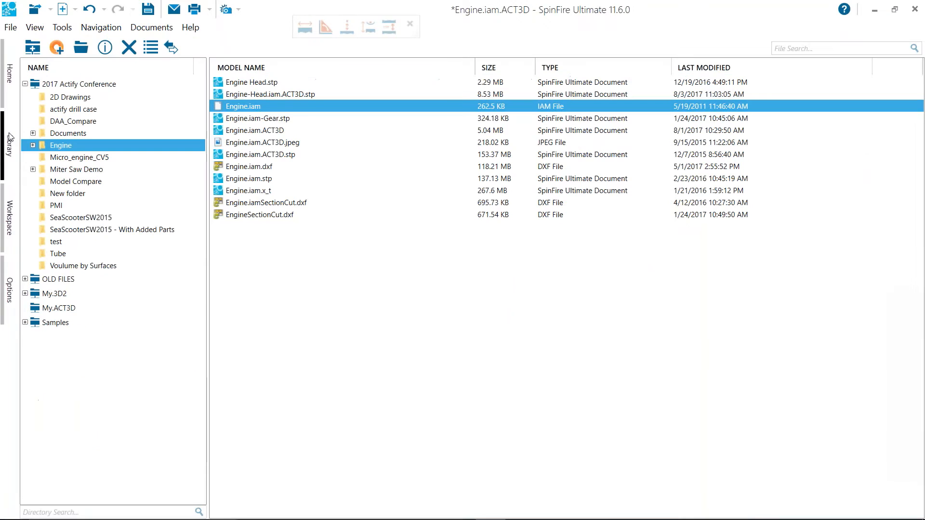
{"action": "left_click", "coordinate": [57, 123]}
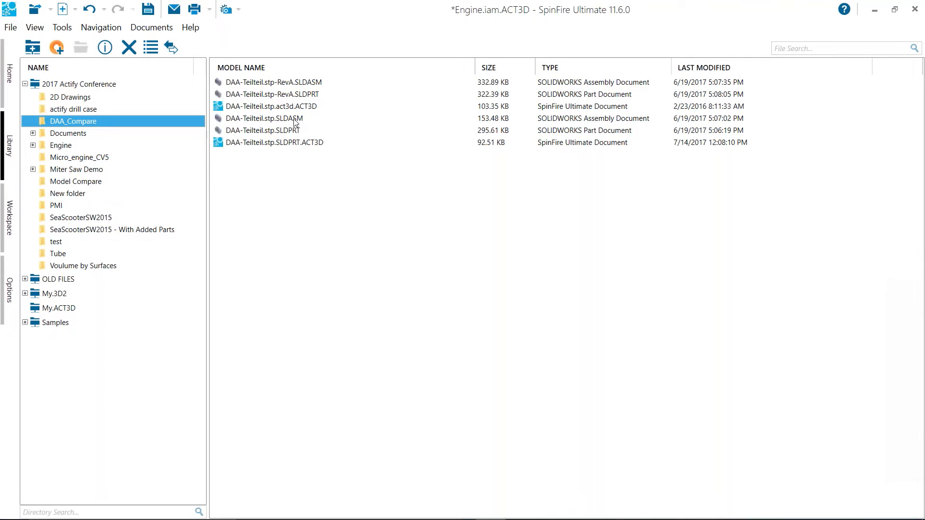
{"action": "double_click", "coordinate": [267, 130]}
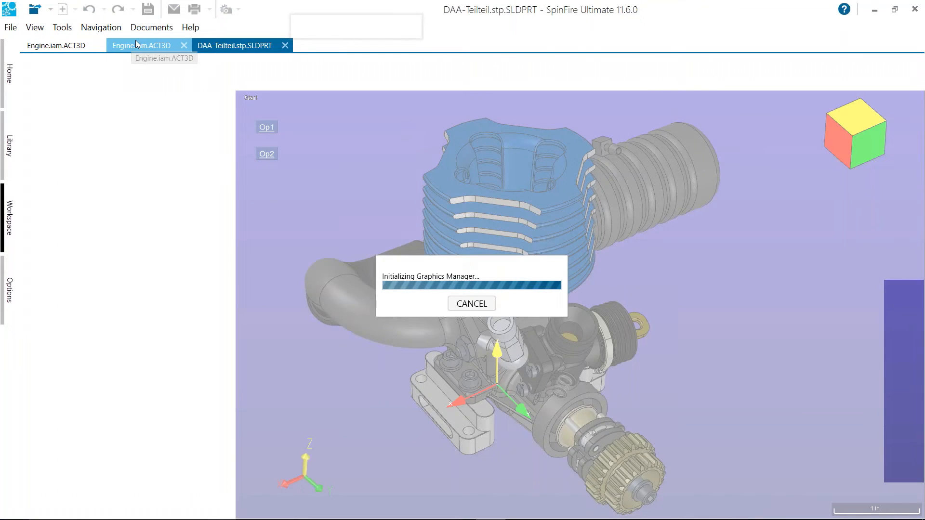
Look through the two open engine documents and return to the DAA-Teilteil.stp.SLDPRT document
{"action": "left_click", "coordinate": [136, 44]}
{"action": "left_click", "coordinate": [72, 46]}
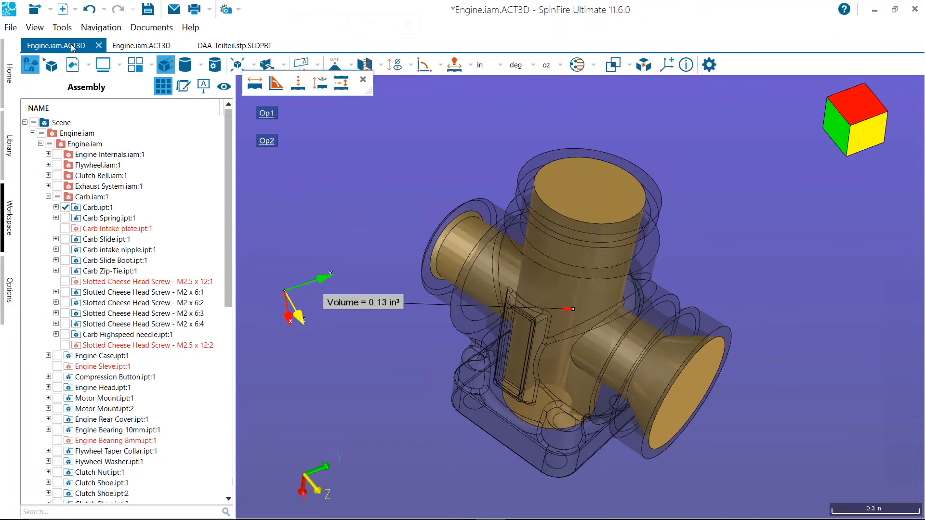
{"action": "left_click", "coordinate": [143, 46]}
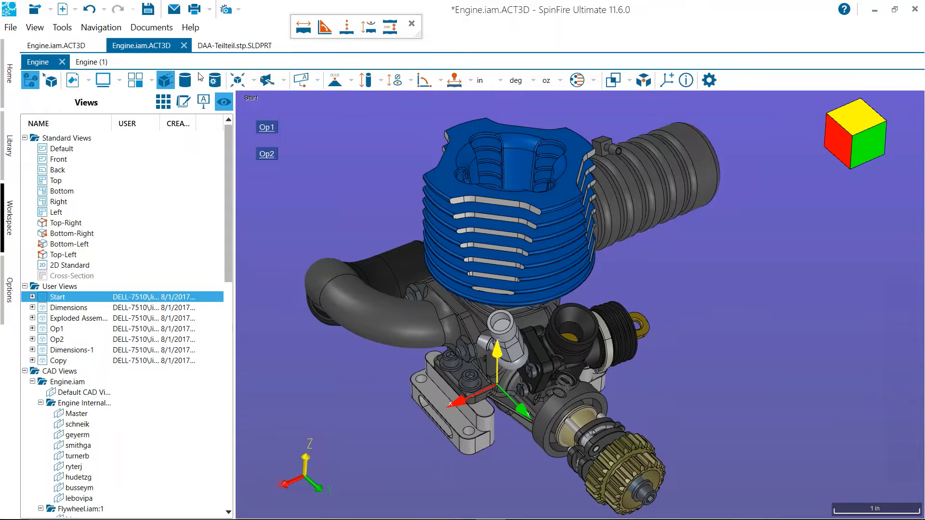
{"action": "left_click", "coordinate": [226, 48]}
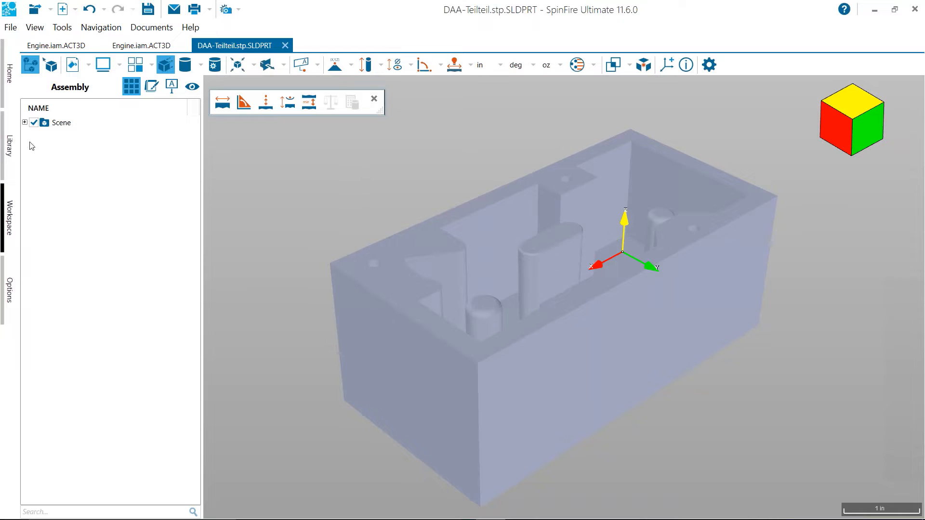
Import DAA-Teilteil.stp-RevA.SLDPRT from the DAA_Compare library folder into the open DAA-Teilteil document
{"action": "left_click", "coordinate": [10, 146]}
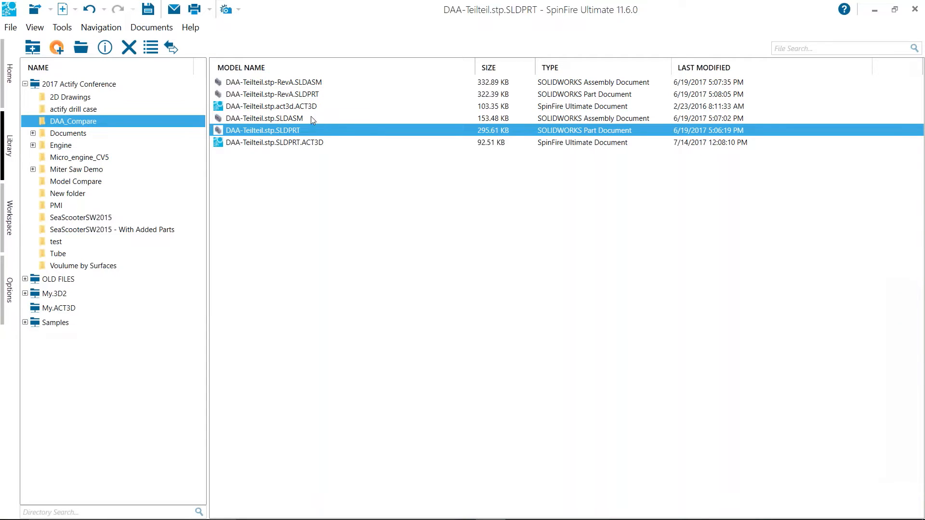
{"action": "right_click", "coordinate": [294, 95]}
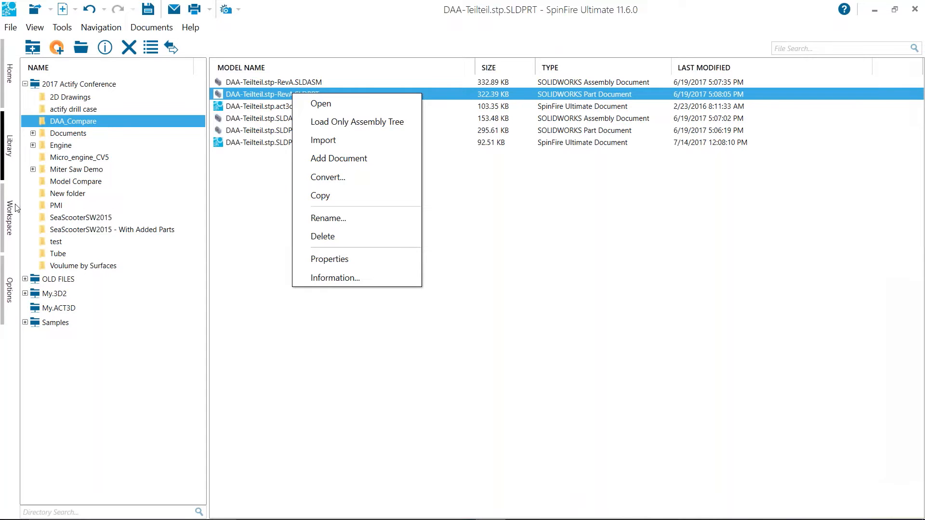
{"action": "left_click", "coordinate": [10, 219]}
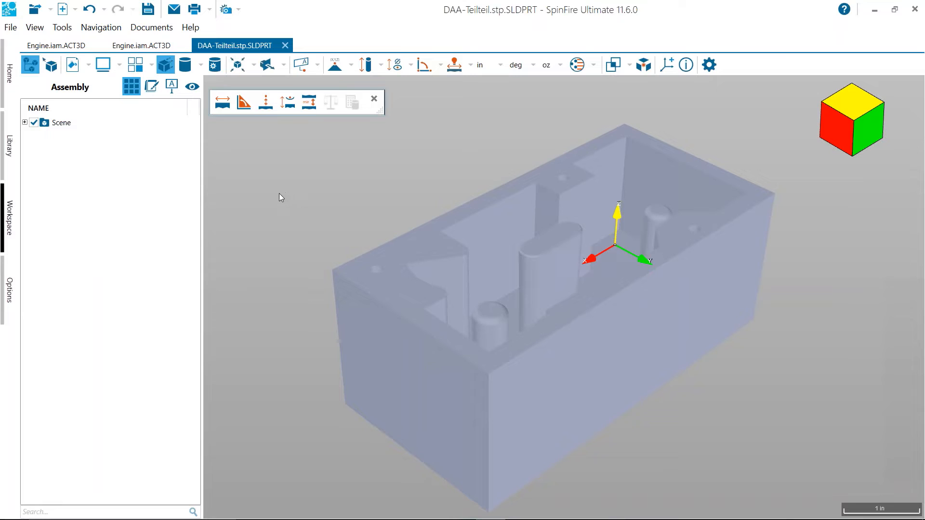
{"action": "left_click", "coordinate": [10, 149]}
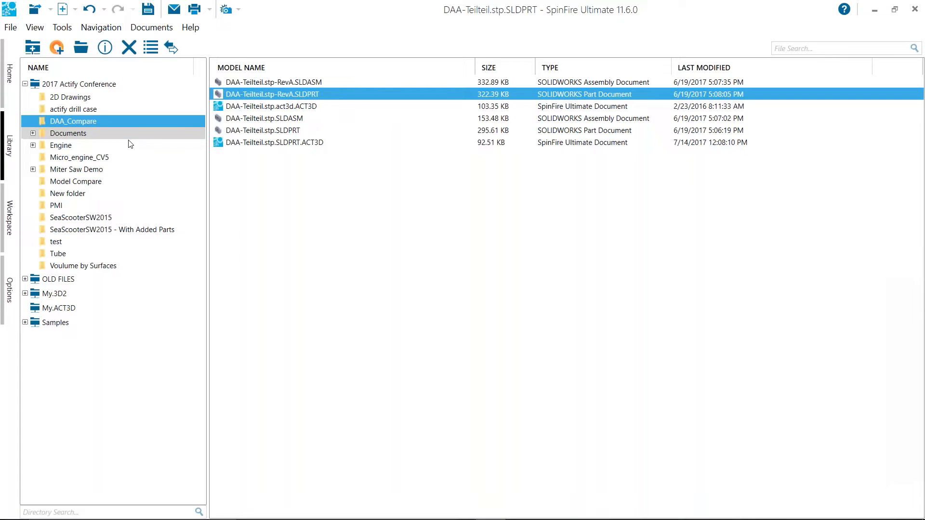
{"action": "right_click", "coordinate": [285, 96]}
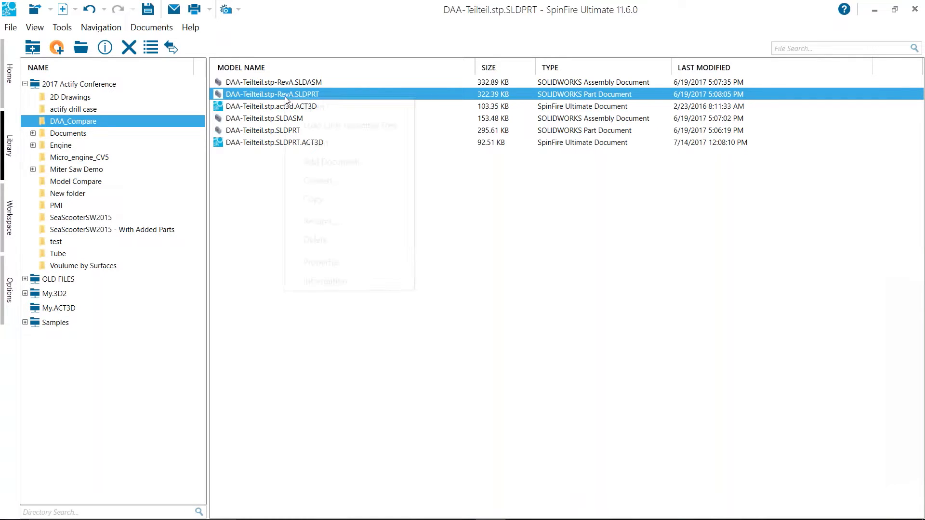
{"action": "left_click", "coordinate": [316, 143]}
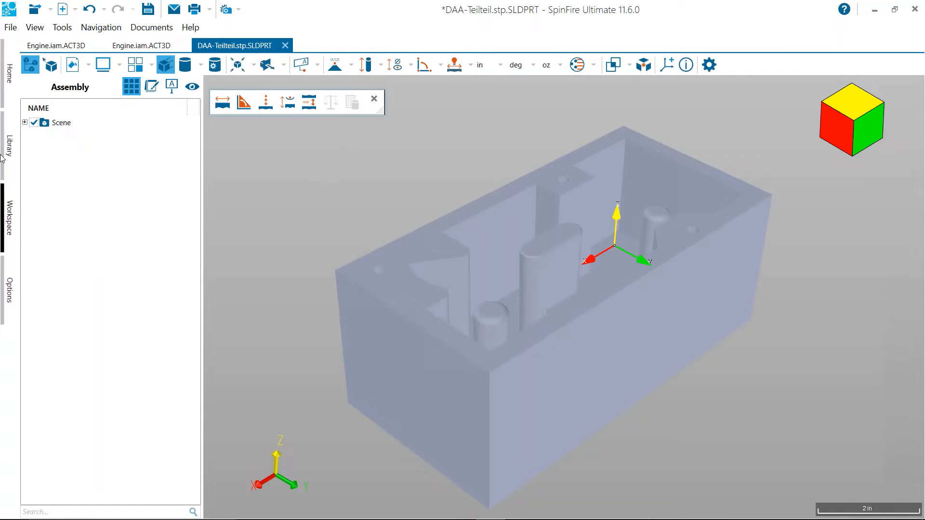
Expand the scene in the assembly tree, highlight the RevA part to see it in the model, and clear the selection
{"action": "left_click", "coordinate": [25, 122]}
{"action": "left_click", "coordinate": [27, 135]}
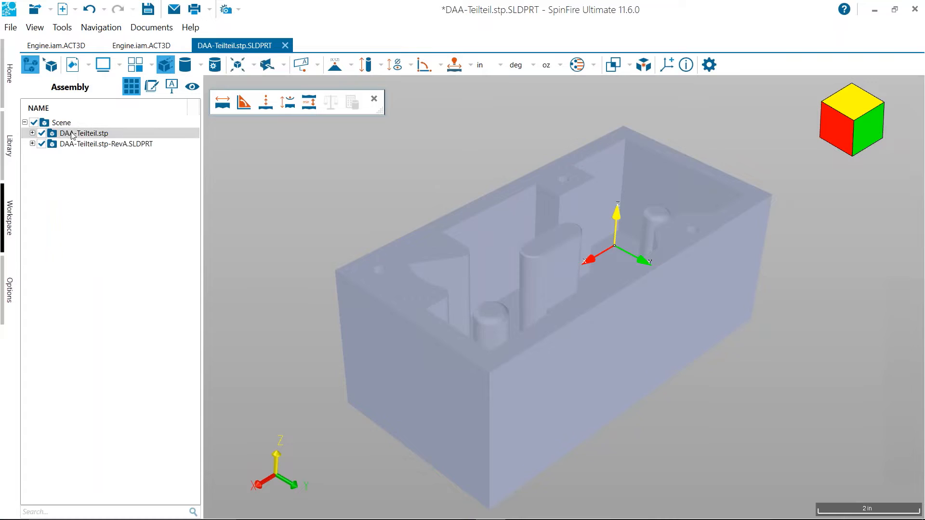
{"action": "left_click", "coordinate": [112, 143]}
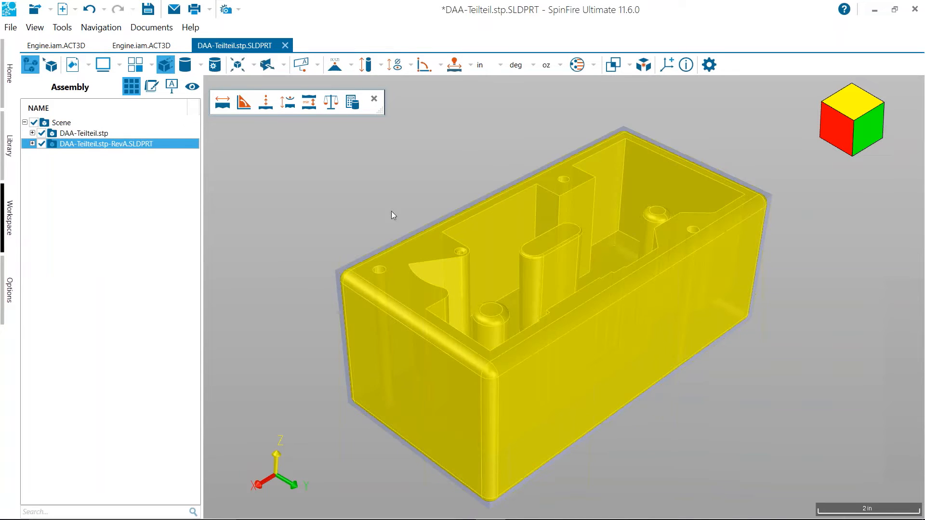
{"action": "left_click", "coordinate": [344, 201]}
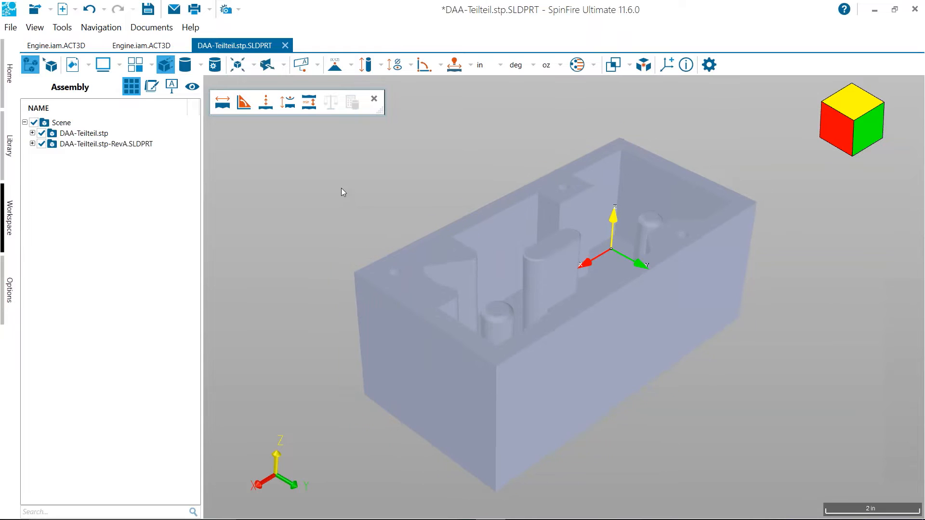
Run a geometric Model Compare with the original box as the old part and the RevA box as the new part
{"action": "left_click", "coordinate": [631, 67]}
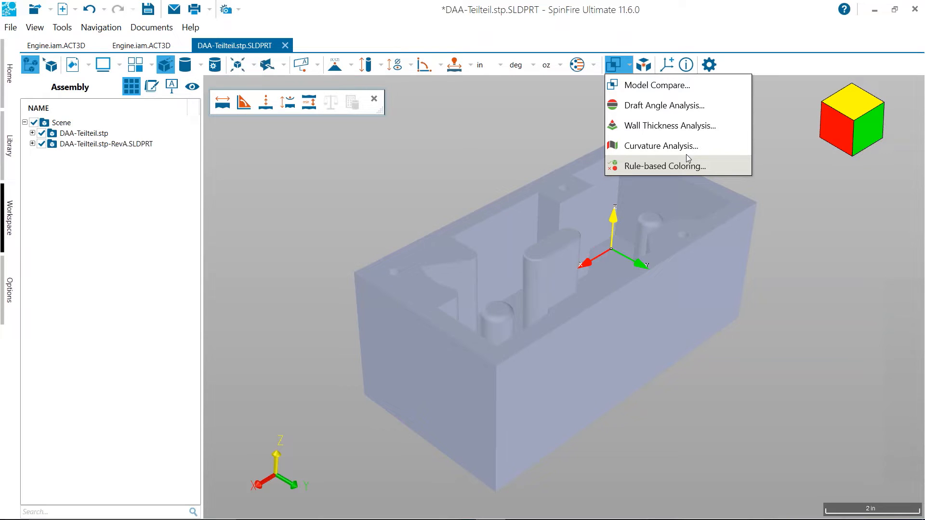
{"action": "left_click", "coordinate": [673, 87]}
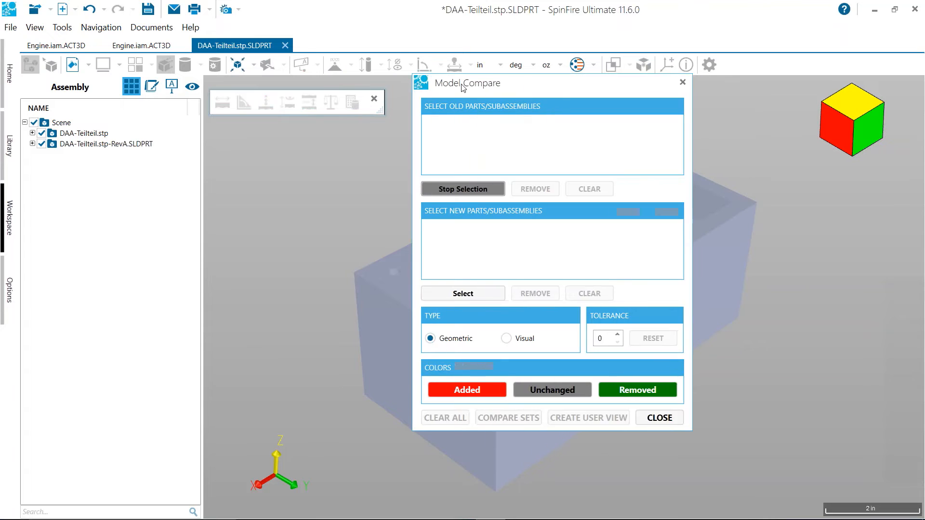
{"action": "left_click", "coordinate": [105, 181]}
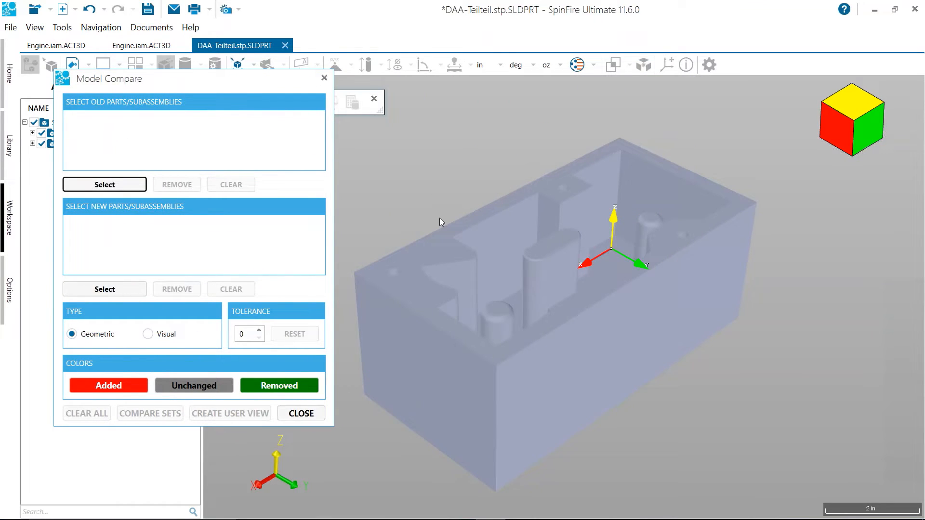
{"action": "left_click", "coordinate": [116, 183]}
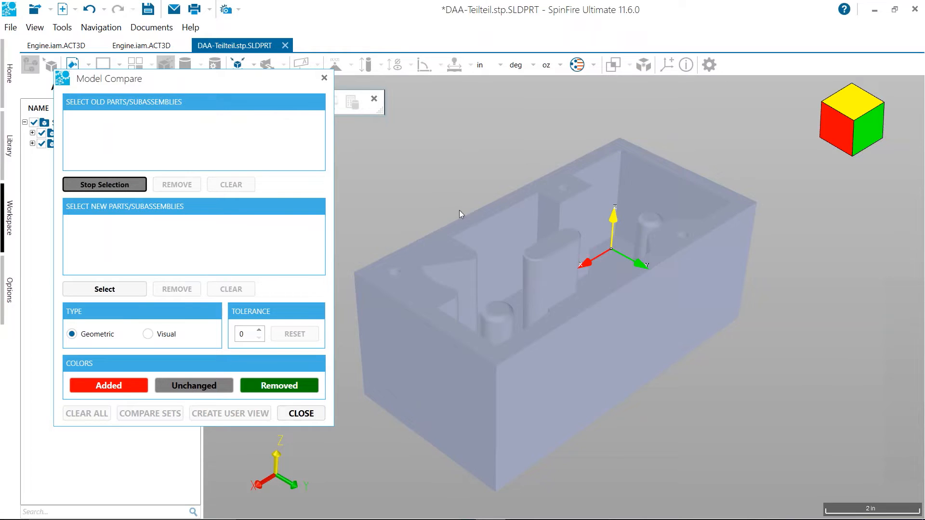
{"action": "left_click", "coordinate": [502, 218]}
{"action": "left_click", "coordinate": [122, 291]}
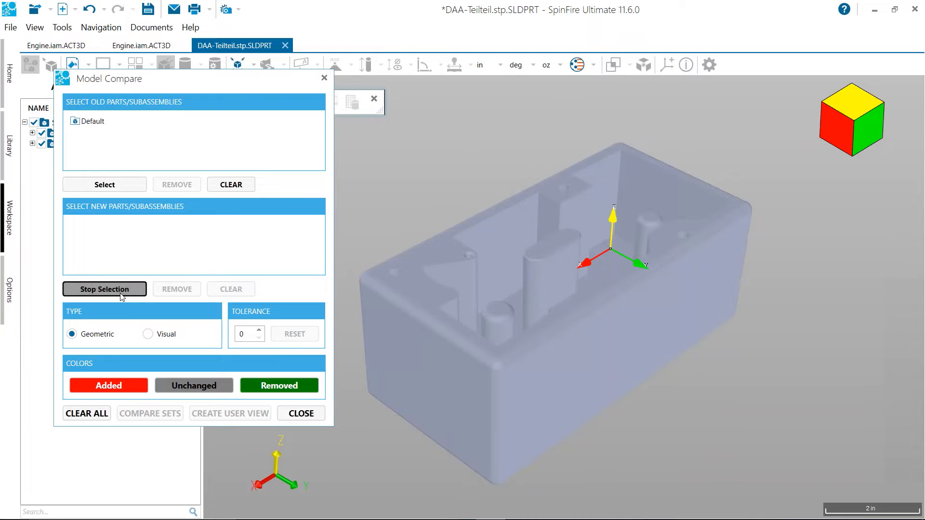
{"action": "left_click", "coordinate": [502, 240]}
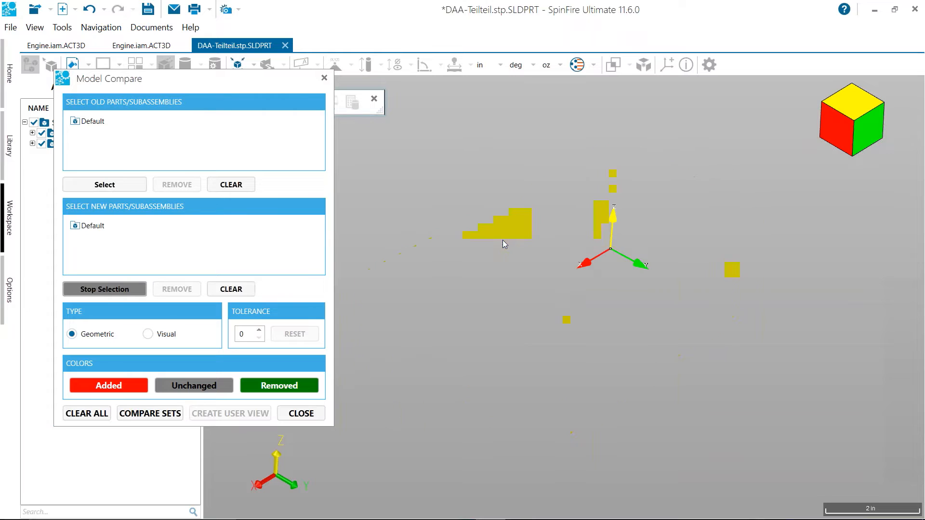
{"action": "left_click", "coordinate": [150, 413]}
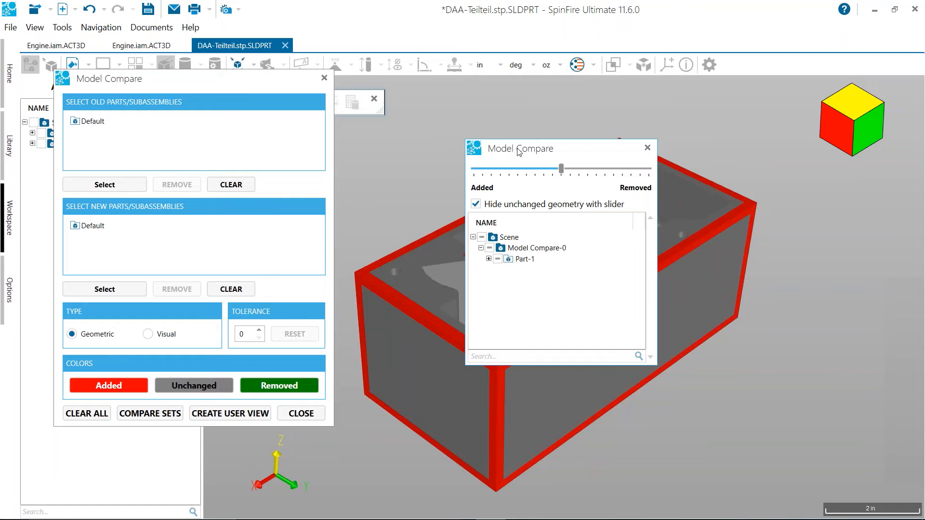
Move the comparison results aside, blend the view partway toward Removed, and stop hiding unchanged geometry
{"action": "left_click_drag", "start_coordinate": [519, 153], "coordinate": [130, 86]}
{"action": "left_click_drag", "start_coordinate": [459, 157], "coordinate": [539, 165]}
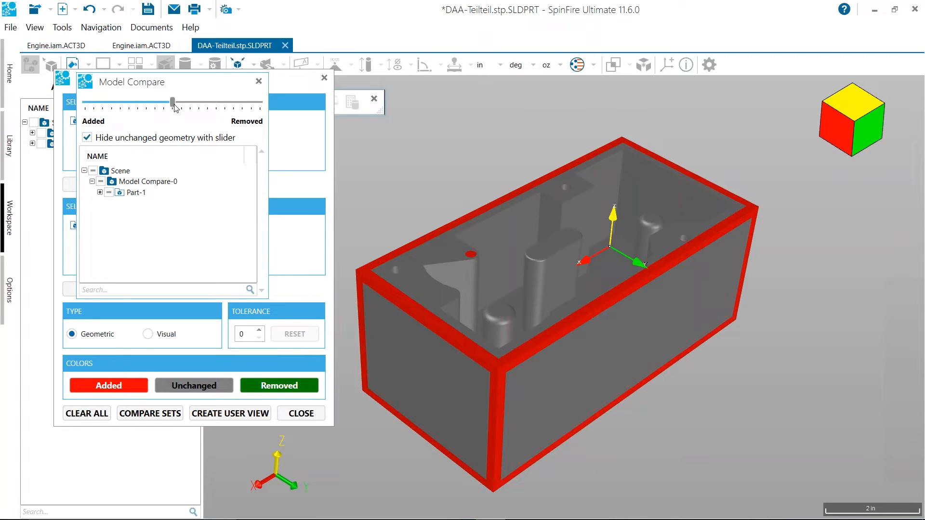
{"action": "left_click_drag", "start_coordinate": [173, 106], "coordinate": [197, 107]}
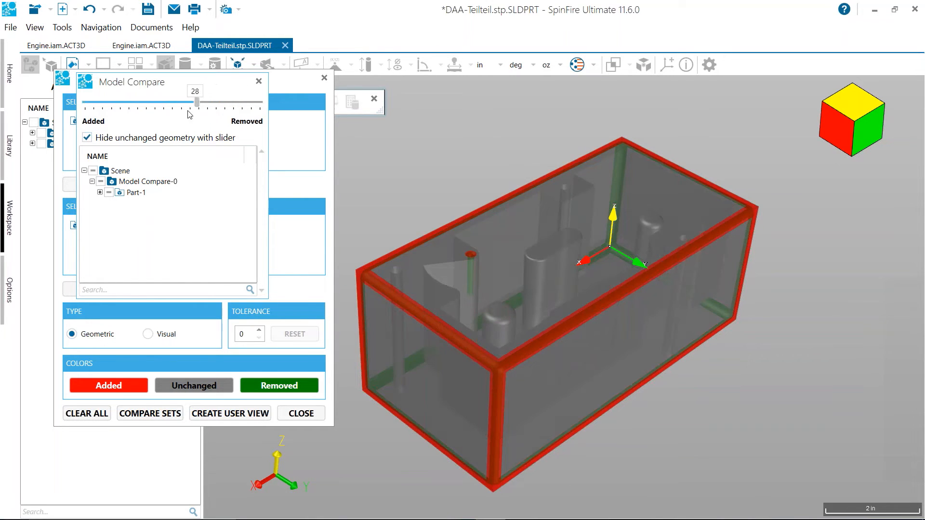
{"action": "left_click", "coordinate": [87, 138]}
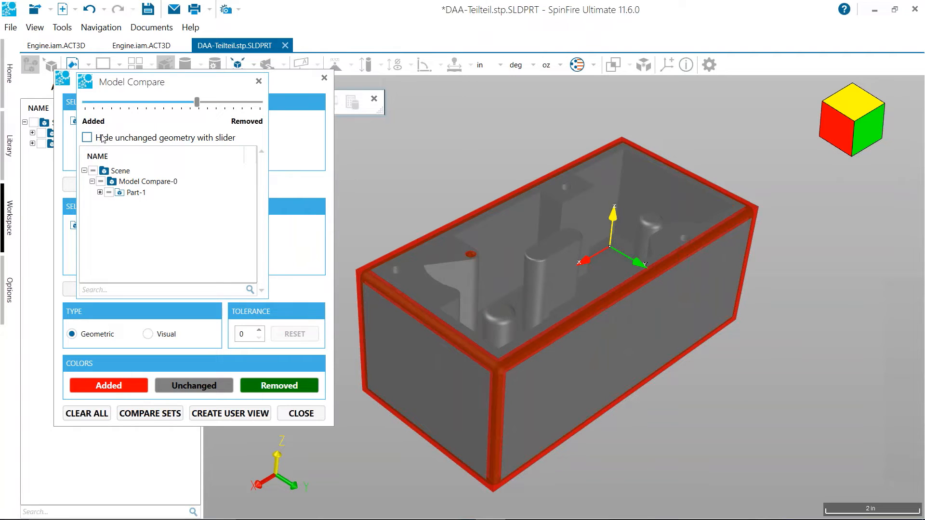
Shift the comparison fully to Removed, examine the box up close, and set the slider back to the middle
{"action": "left_click_drag", "start_coordinate": [195, 103], "coordinate": [260, 107]}
{"action": "middle_click_drag", "start_coordinate": [465, 139], "coordinate": [481, 175]}
{"action": "scroll", "coordinate": [481, 174], "scroll_direction": "up", "scroll_amount": 3}
{"action": "middle_click_drag", "start_coordinate": [454, 291], "coordinate": [494, 126]}
{"action": "left_click_drag", "start_coordinate": [260, 102], "coordinate": [173, 102]}
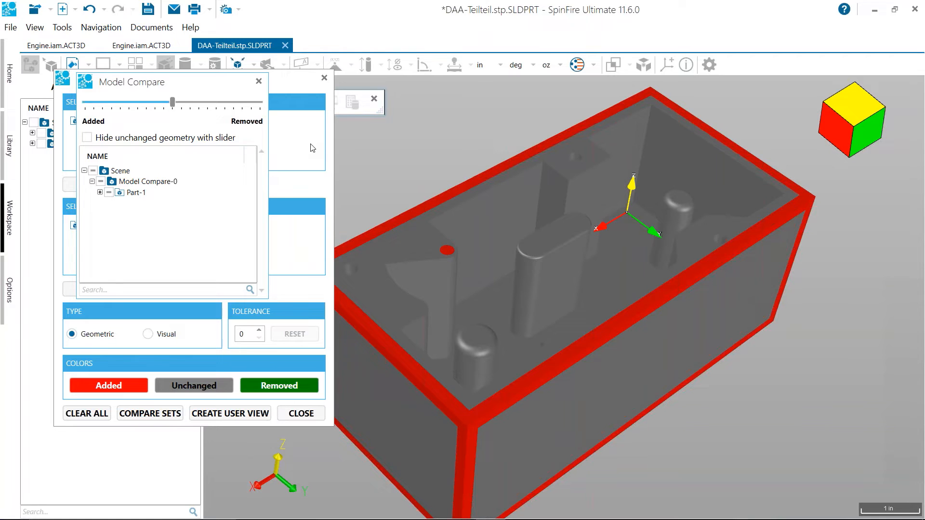
{"action": "left_click_drag", "start_coordinate": [435, 166], "coordinate": [456, 123]}
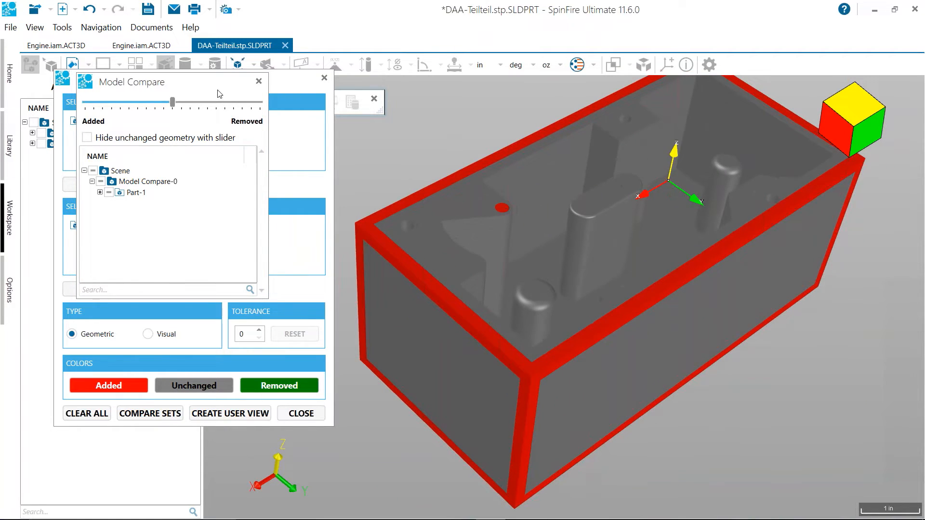
Close the model comparison and hide the DAA-Teilteil.stp-RevA.SLDPRT part in the assembly
{"action": "left_click", "coordinate": [259, 82]}
{"action": "left_click", "coordinate": [298, 412]}
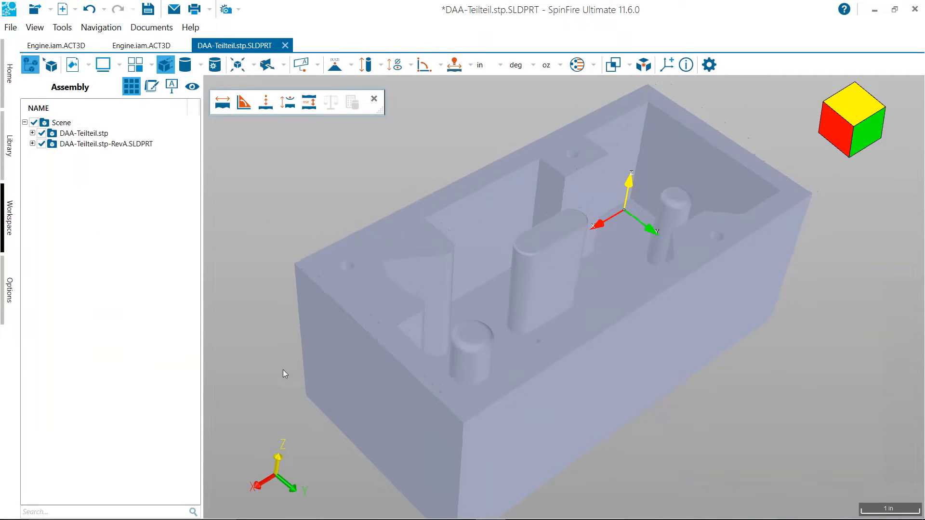
{"action": "left_click", "coordinate": [42, 144]}
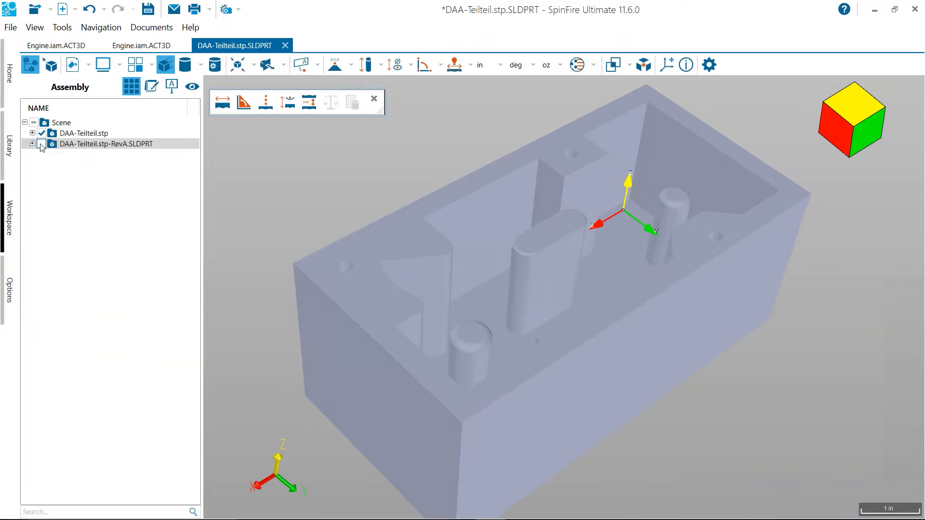
Run a Draft Angle Analysis on all parts with positive Z pull direction, 2.00 draft angle, and -0.20 and 0.20 tolerances
{"action": "left_click_drag", "start_coordinate": [496, 205], "coordinate": [488, 200]}
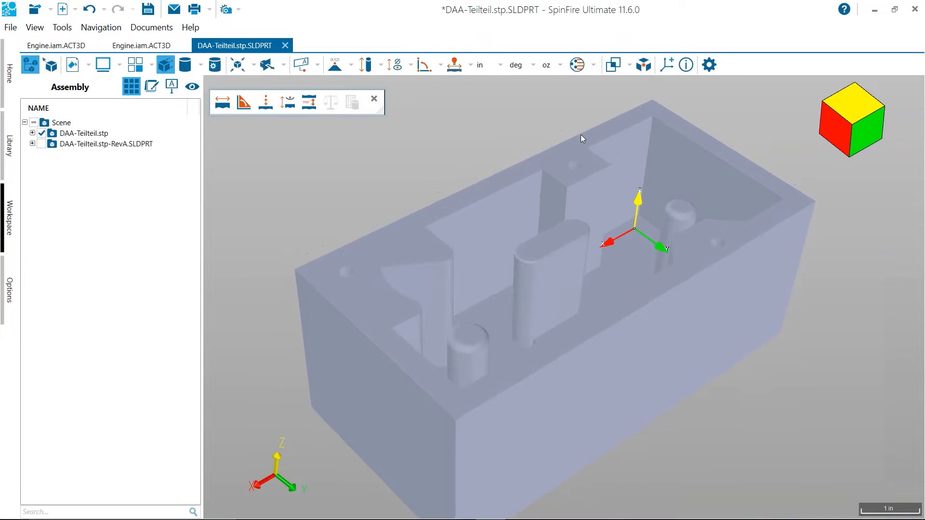
{"action": "left_click", "coordinate": [630, 65]}
{"action": "left_click", "coordinate": [670, 108]}
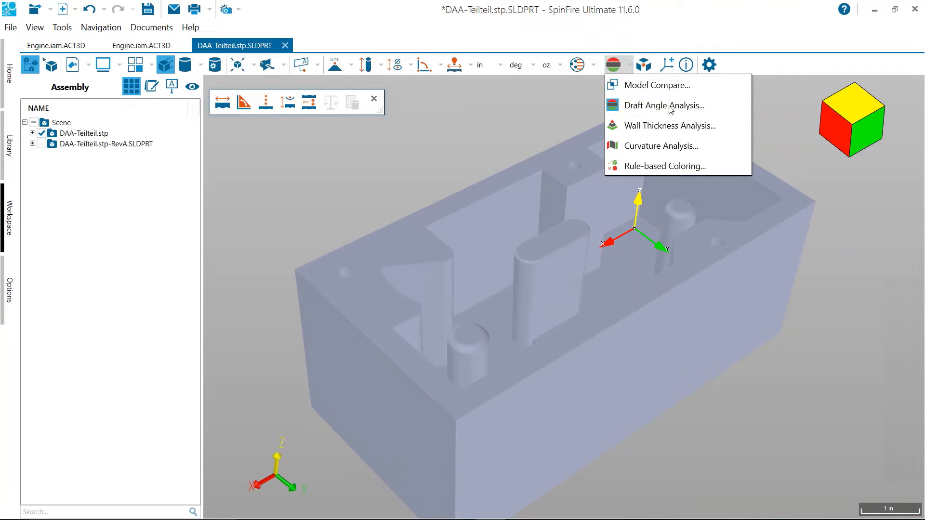
{"action": "left_click_drag", "start_coordinate": [544, 144], "coordinate": [182, 54]}
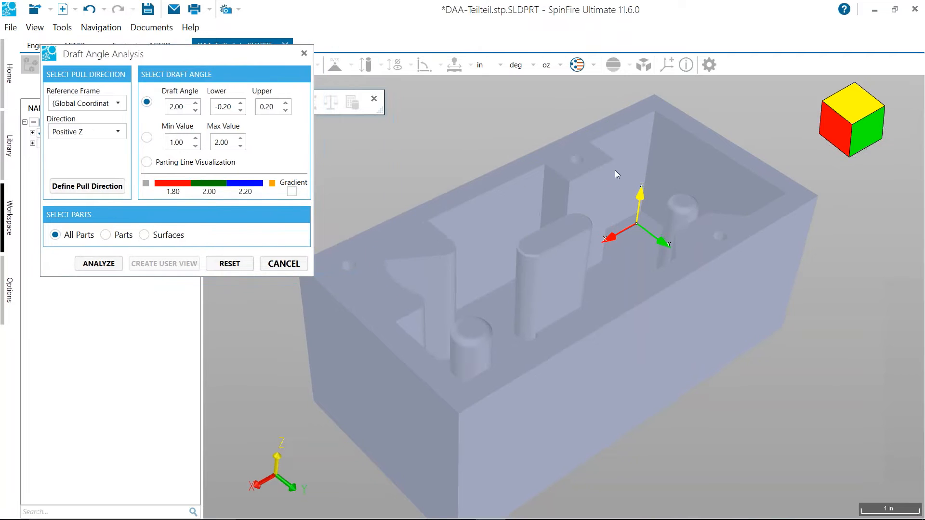
{"action": "middle_click_drag", "start_coordinate": [514, 180], "coordinate": [540, 171]}
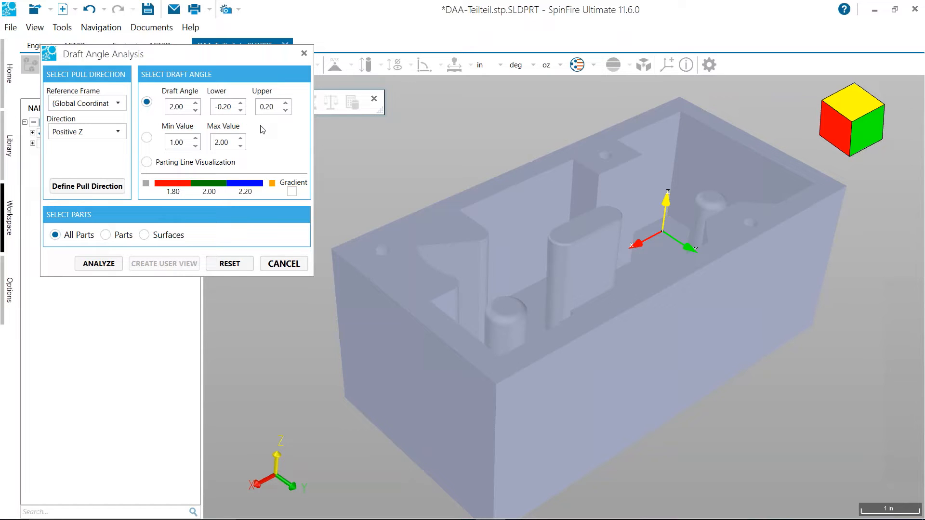
{"action": "left_click", "coordinate": [98, 267]}
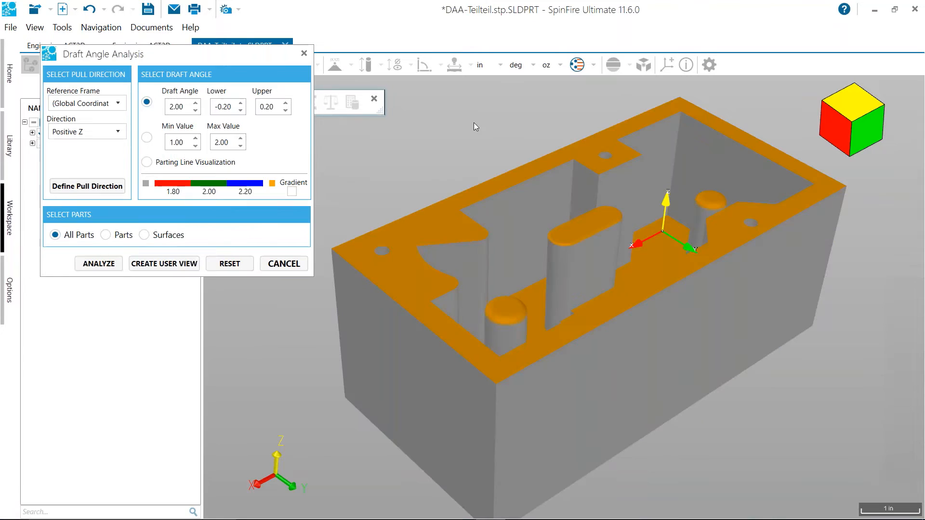
Switch the draft analysis to a value range with minimum -1.00 and maximum 3.00, and analyze the box again
{"action": "left_click_drag", "start_coordinate": [498, 146], "coordinate": [340, 191]}
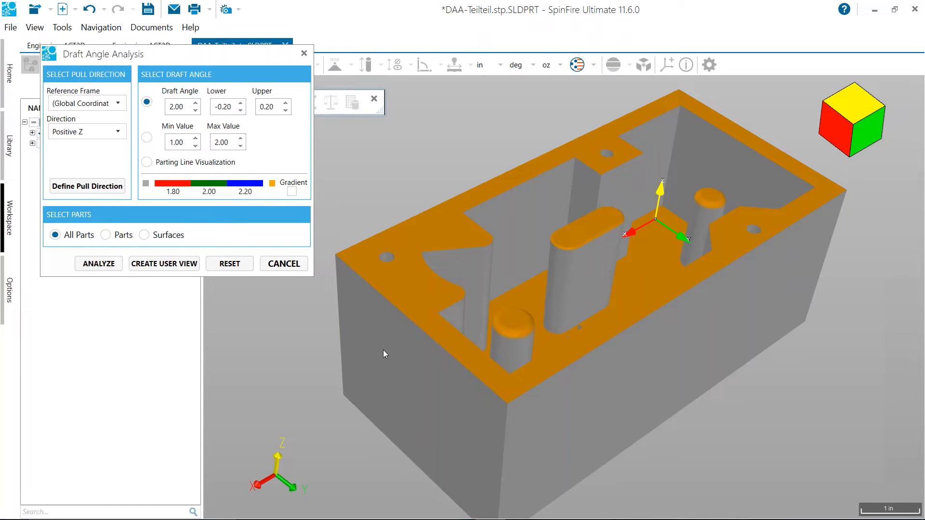
{"action": "mouse_move", "coordinate": [397, 238]}
{"action": "left_mouse_down"}
{"action": "mouse_move", "coordinate": [396, 201]}
{"action": "mouse_move", "coordinate": [397, 226]}
{"action": "left_mouse_up"}
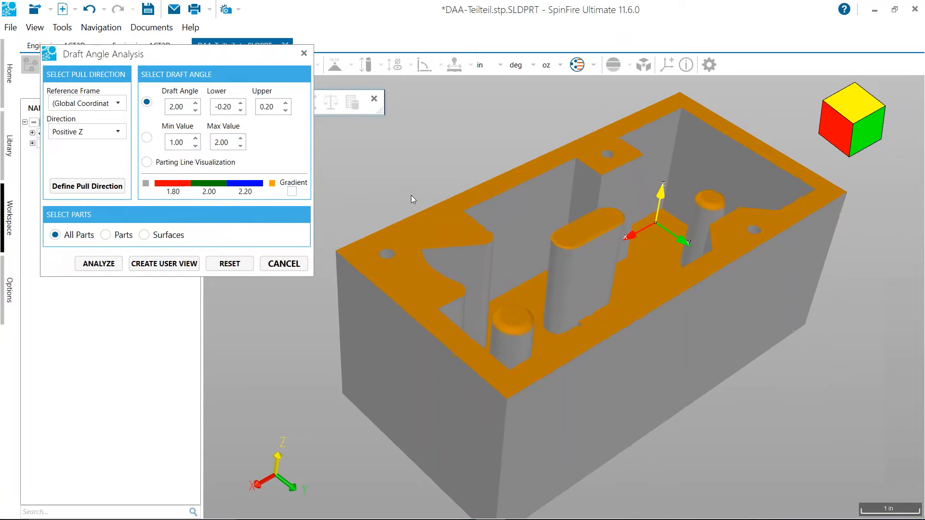
{"action": "left_click", "coordinate": [146, 138]}
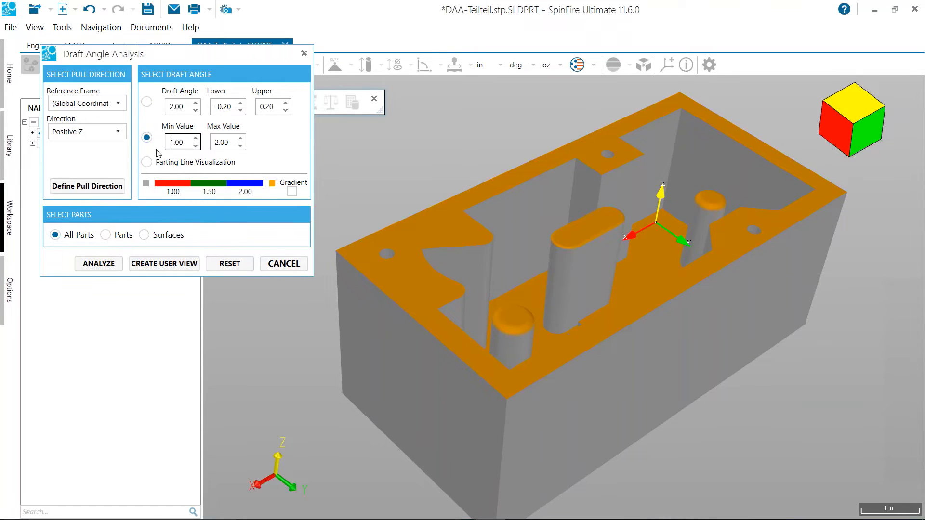
{"action": "type", "text": "-"}
{"action": "left_click", "coordinate": [217, 142]}
{"action": "key", "text": "BackSpace"}
{"action": "type", "text": "3"}
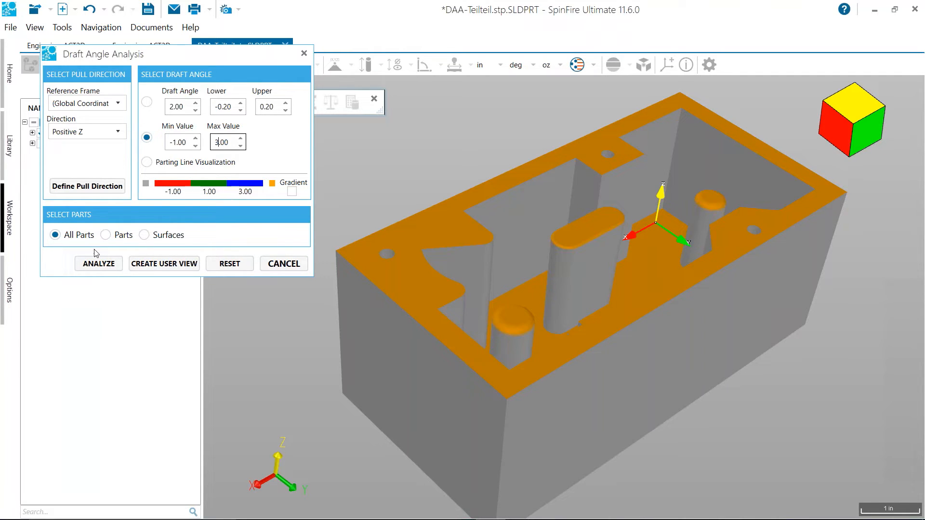
{"action": "left_click", "coordinate": [99, 267]}
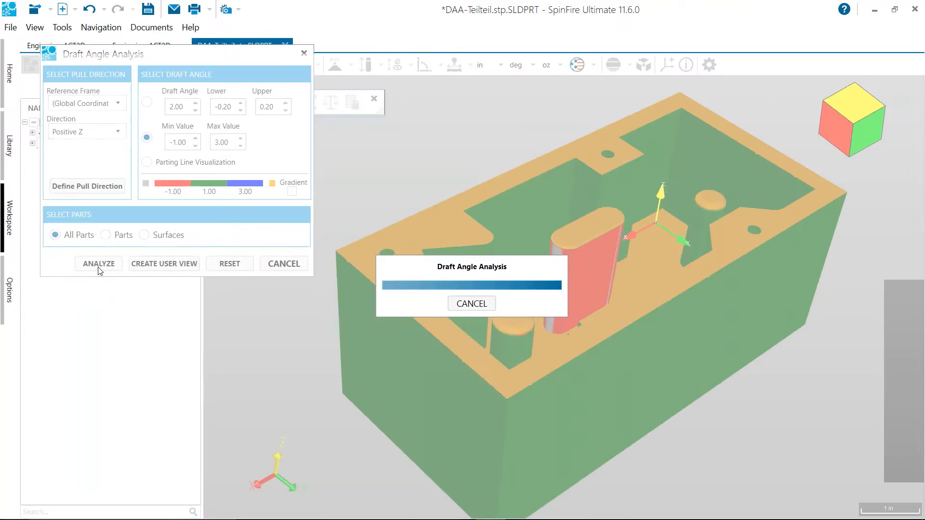
Enable gradient colouring for the draft angle range and rerun the analysis
{"action": "middle_click_drag", "start_coordinate": [455, 163], "coordinate": [452, 163]}
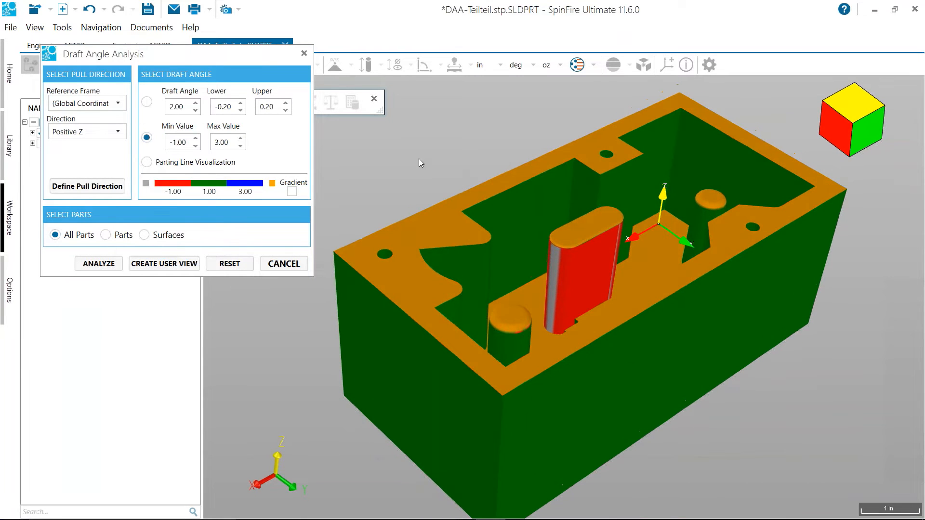
{"action": "left_click", "coordinate": [292, 192]}
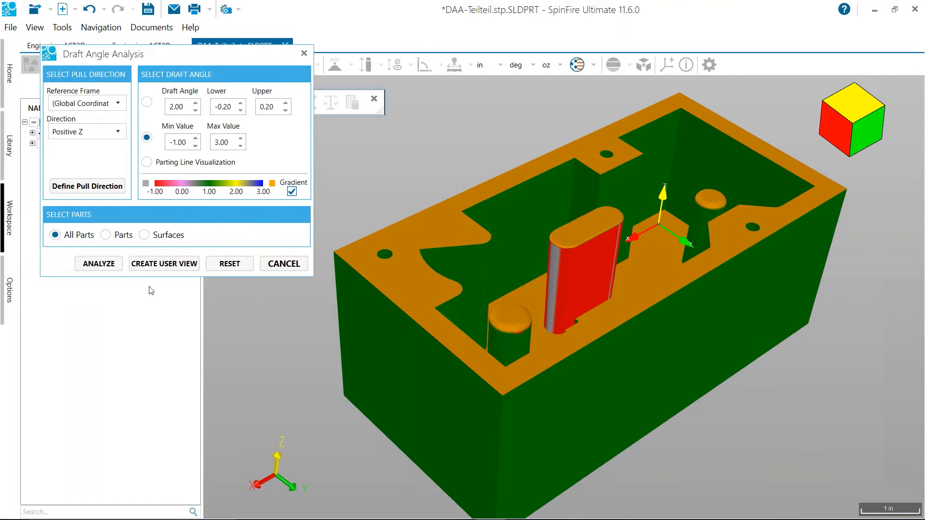
{"action": "left_click", "coordinate": [107, 268]}
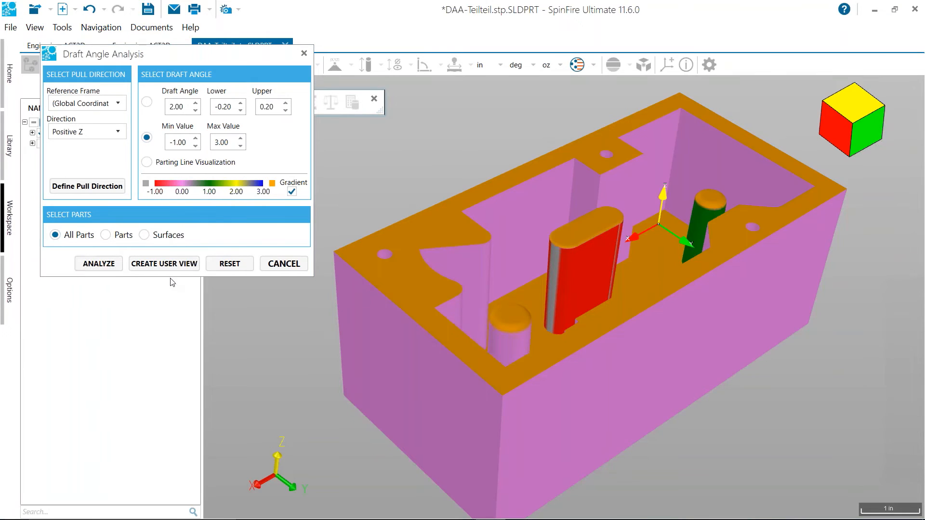
Examine the gradient draft colours on the pocket's inner walls and posts from the opposite side of the box
{"action": "middle_click_drag", "start_coordinate": [478, 158], "coordinate": [477, 153]}
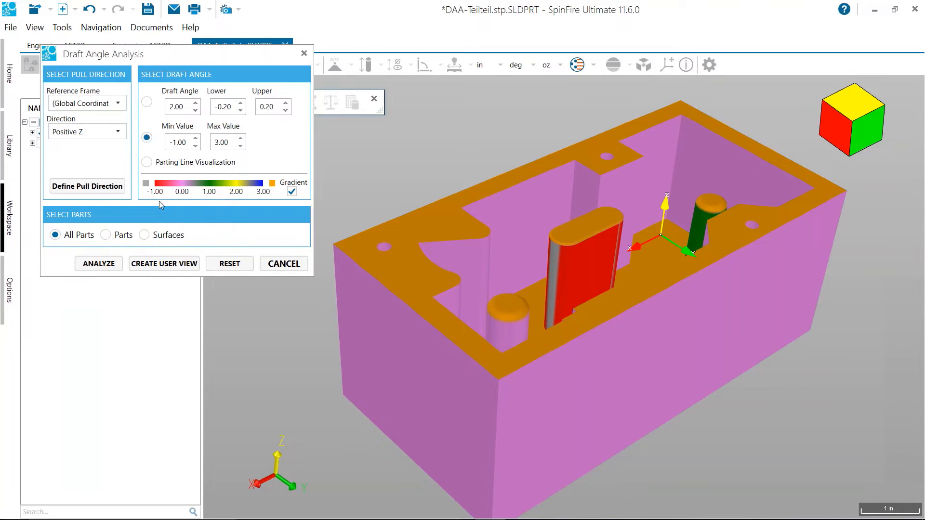
{"action": "middle_click_drag", "start_coordinate": [325, 369], "coordinate": [530, 313]}
{"action": "left_click_drag", "start_coordinate": [858, 126], "coordinate": [855, 127]}
{"action": "scroll", "coordinate": [789, 126], "scroll_direction": "up", "scroll_amount": 5}
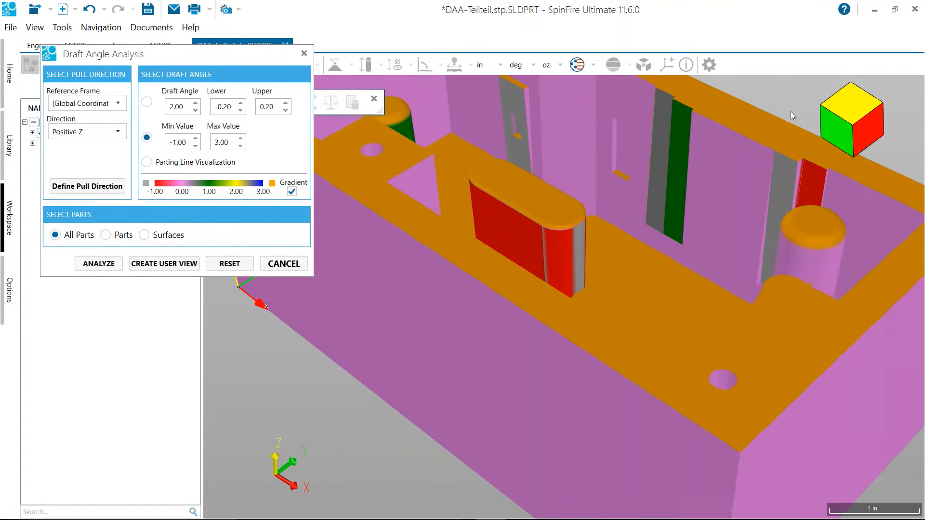
{"action": "middle_click_drag", "start_coordinate": [773, 135], "coordinate": [710, 207]}
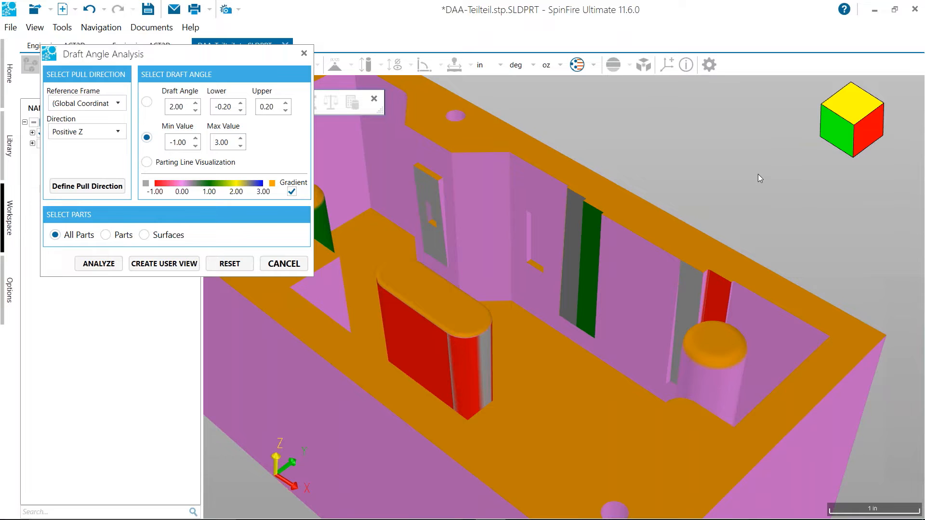
Inspect the draft-coloured box from its standard front, top, bottom, and isometric orientations
{"action": "left_click", "coordinate": [853, 128]}
{"action": "left_click_drag", "start_coordinate": [853, 128], "coordinate": [853, 153]}
{"action": "left_click", "coordinate": [847, 117]}
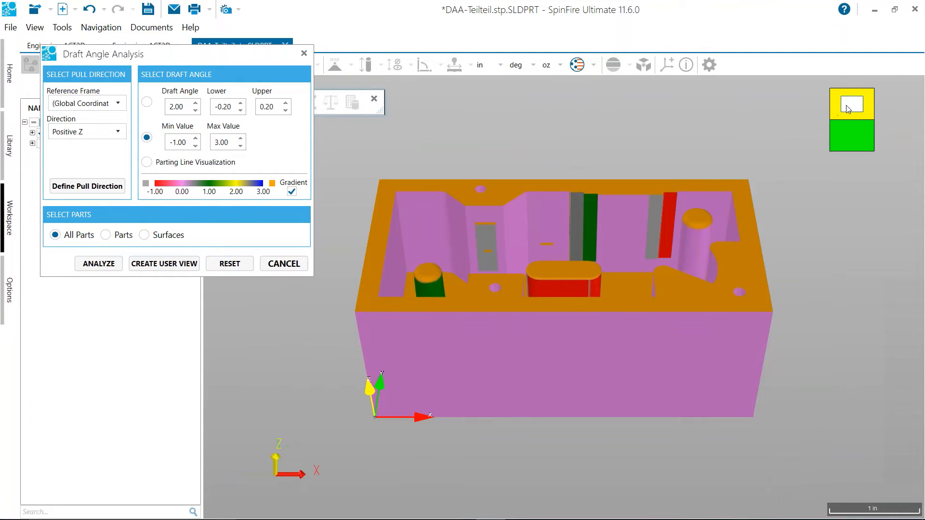
{"action": "left_click", "coordinate": [848, 109]}
{"action": "left_click_drag", "start_coordinate": [848, 109], "coordinate": [857, 126]}
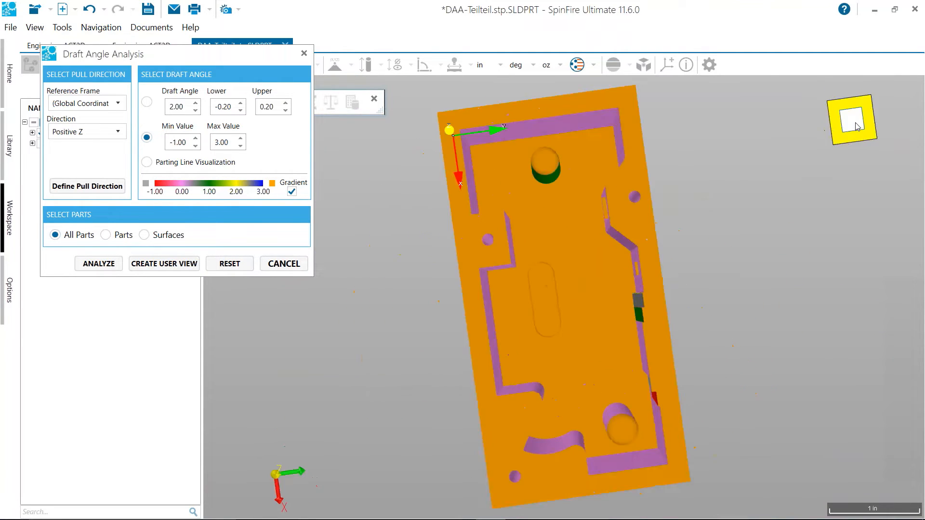
{"action": "left_click", "coordinate": [857, 127]}
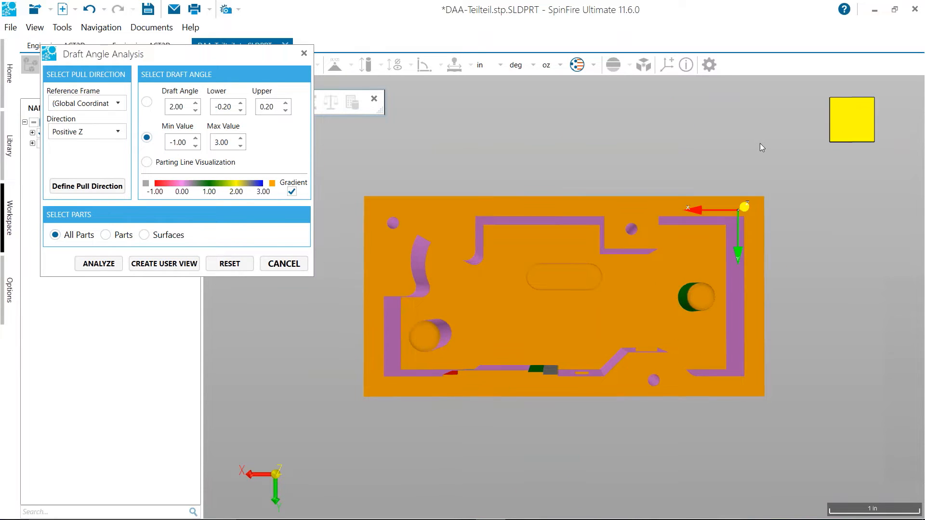
{"action": "key", "text": "Home"}
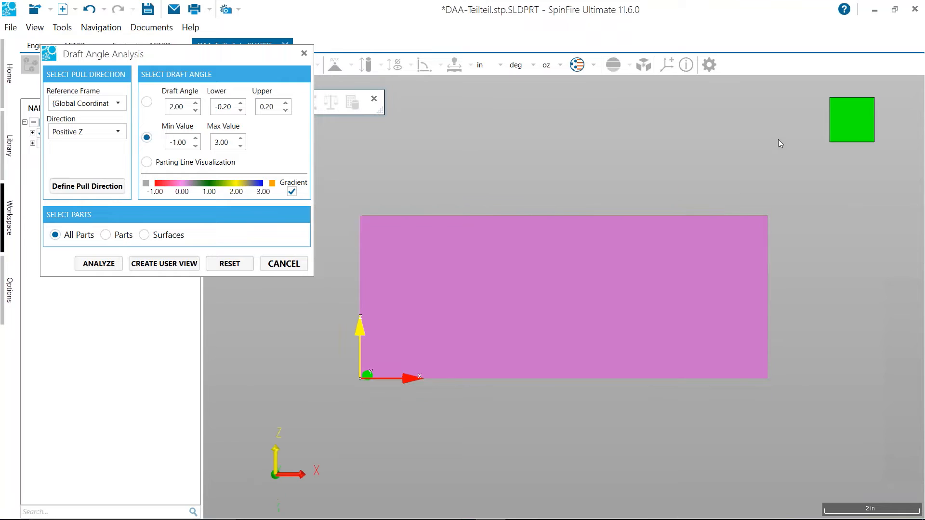
{"action": "key", "text": "t"}
{"action": "key", "text": "b"}
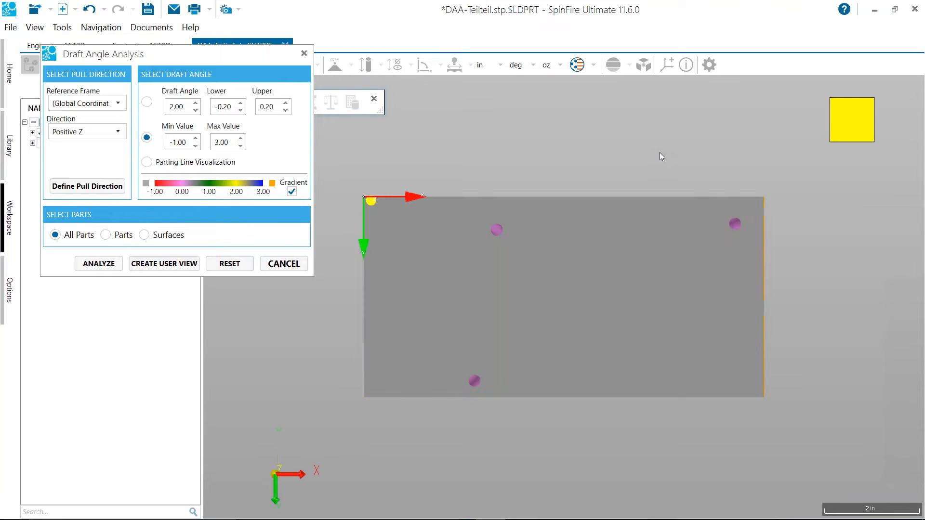
{"action": "key", "text": "r"}
{"action": "key", "text": "i"}
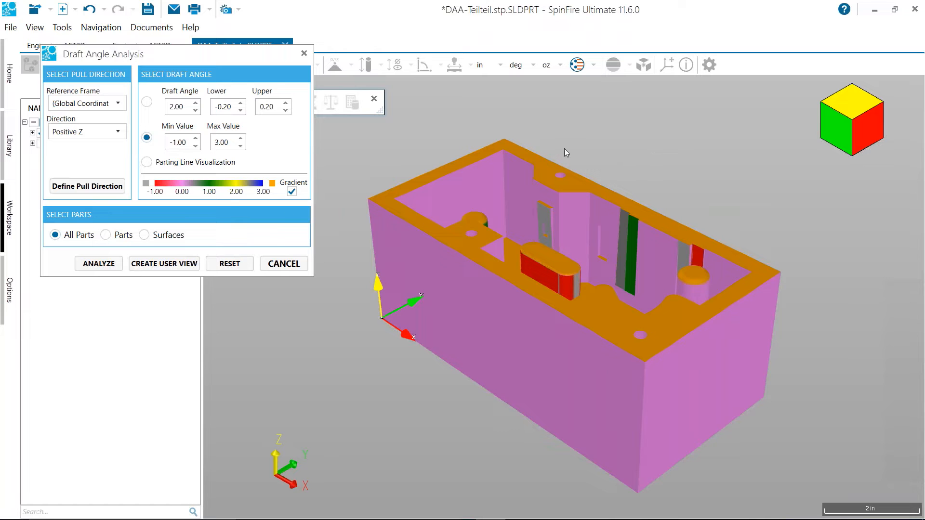
Save a close-up of the draft results as a user view named Draft Angle Analysis (1) and close the analysis
{"action": "scroll", "coordinate": [626, 167], "scroll_direction": "up", "scroll_amount": 5}
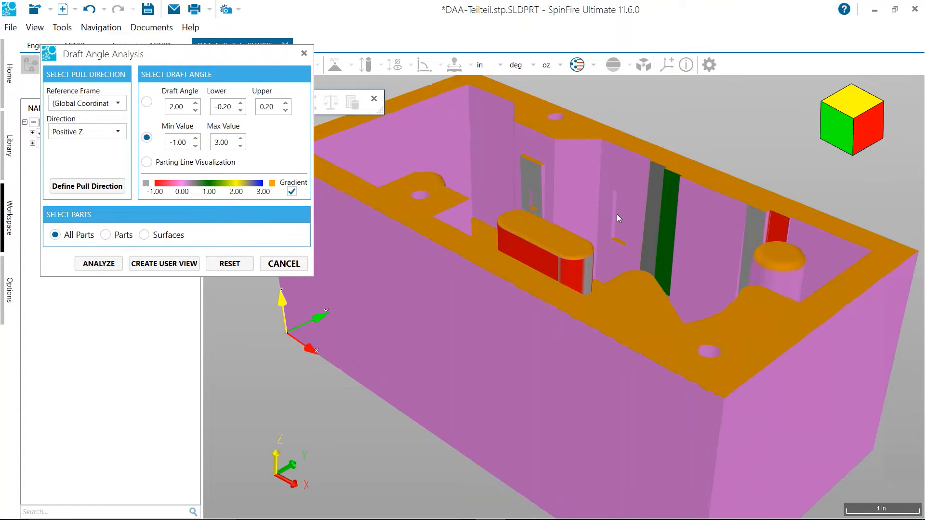
{"action": "scroll", "coordinate": [617, 218], "scroll_direction": "up", "scroll_amount": 3}
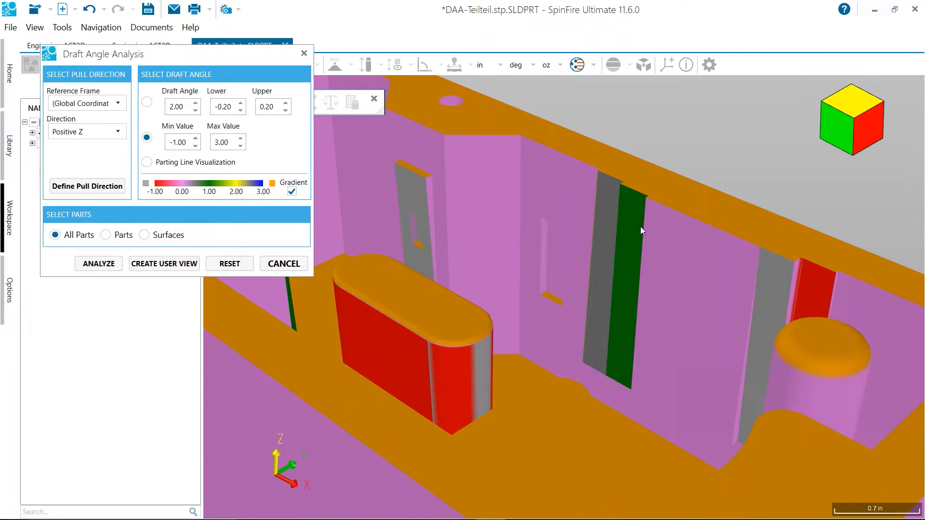
{"action": "middle_click_drag", "start_coordinate": [819, 213], "coordinate": [826, 212]}
{"action": "left_click", "coordinate": [165, 263]}
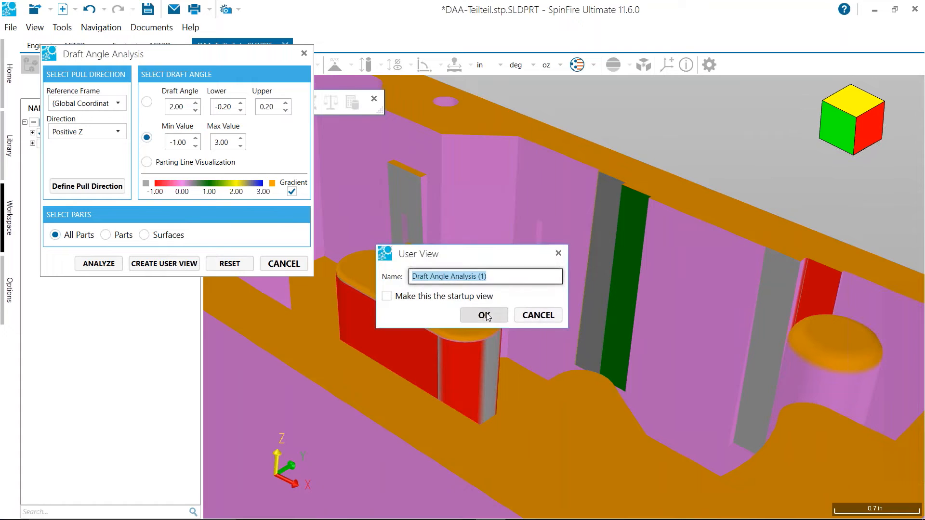
{"action": "left_click", "coordinate": [481, 313]}
{"action": "left_click", "coordinate": [282, 266]}
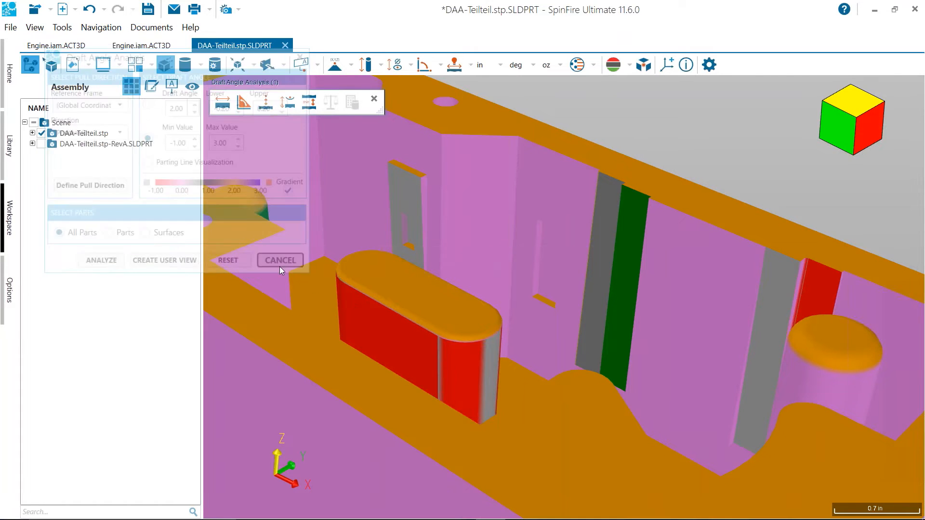
Measure the green inner-wall face's draft angle against the Z-axis with the locked Smart Surface Dimension tool
{"action": "middle_click_drag", "start_coordinate": [643, 130], "coordinate": [585, 164]}
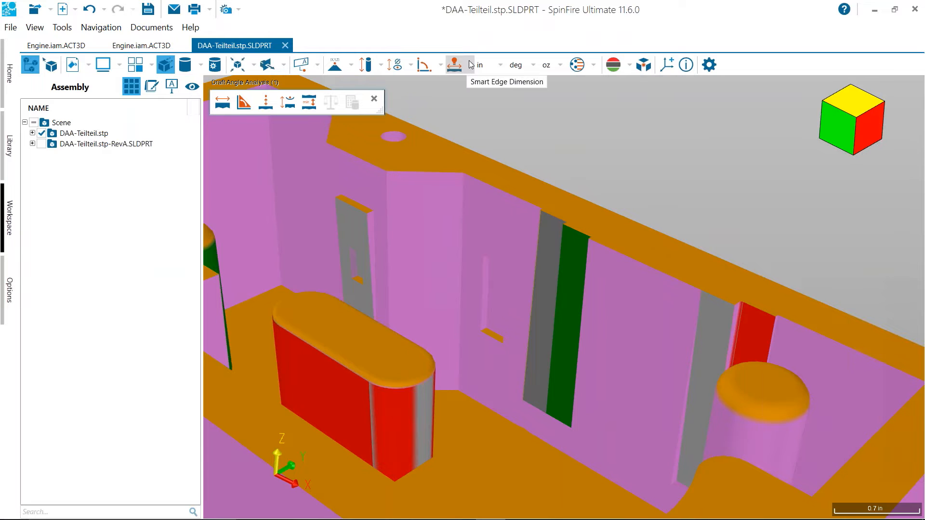
{"action": "left_click", "coordinate": [470, 65]}
{"action": "left_click", "coordinate": [484, 104]}
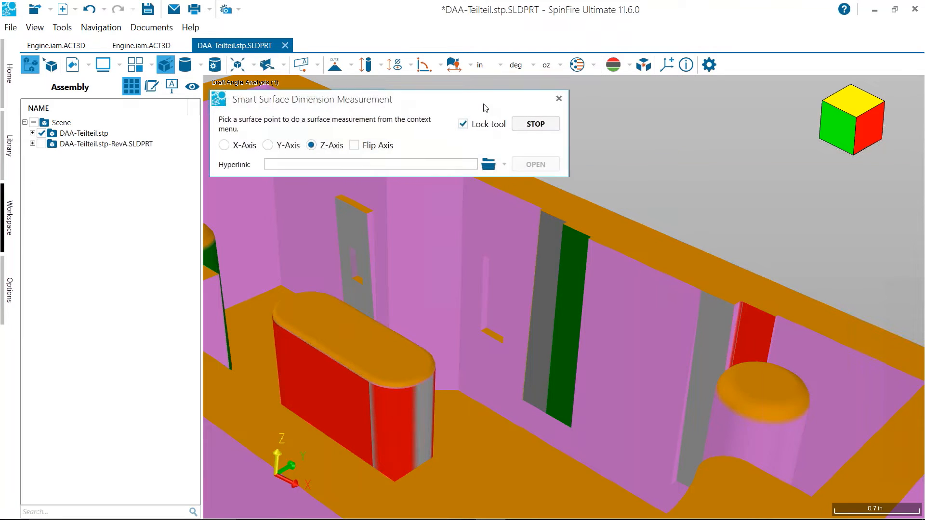
{"action": "left_click_drag", "start_coordinate": [441, 104], "coordinate": [377, 78]}
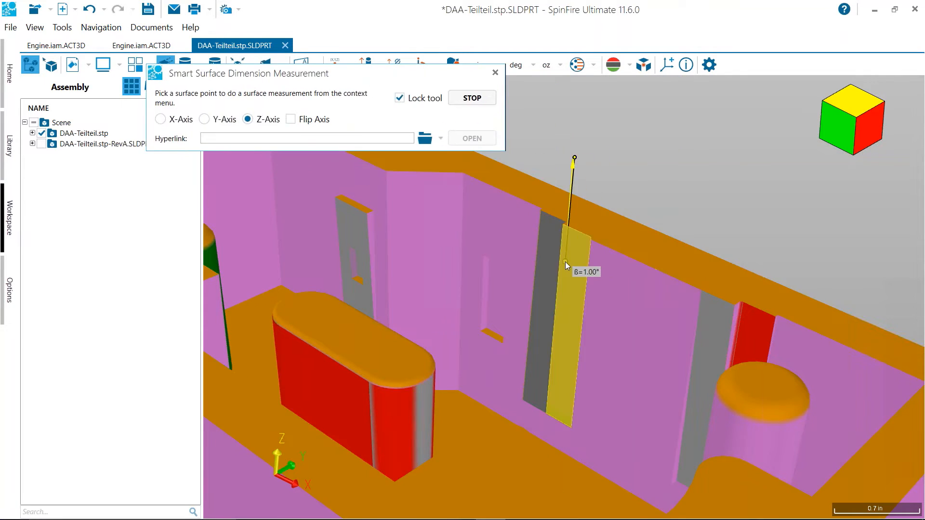
{"action": "left_click", "coordinate": [573, 261]}
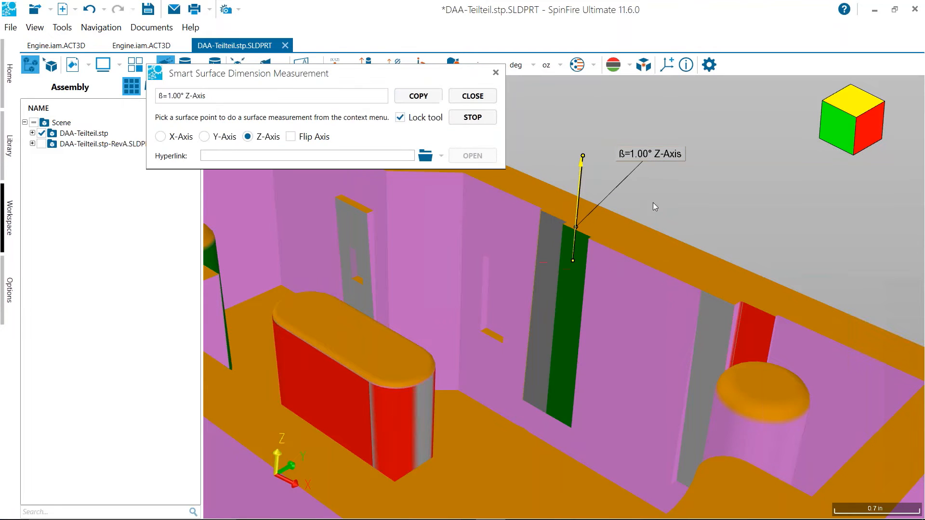
Add labelled Z-axis draft measurements to the pink inner wall and the gray face beside the green one, and close the tool
{"action": "left_click", "coordinate": [681, 299]}
{"action": "left_click", "coordinate": [710, 231]}
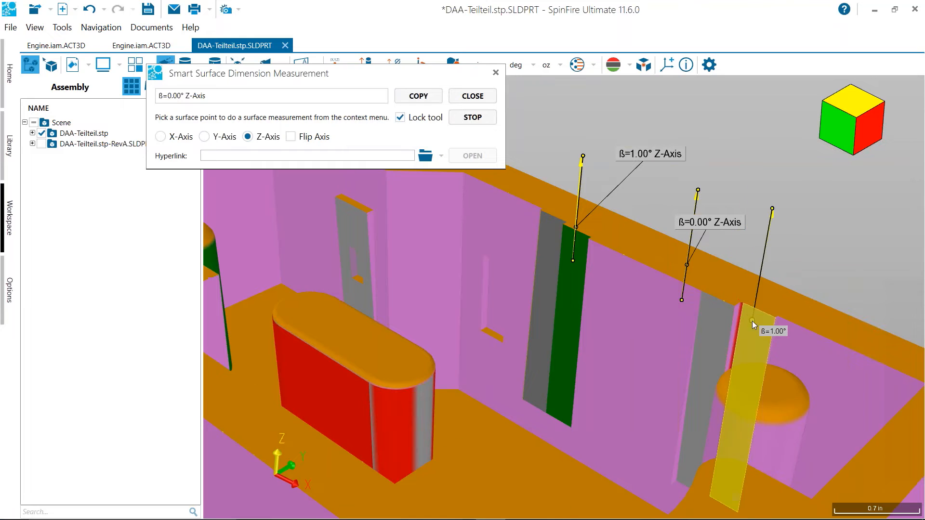
{"action": "left_click", "coordinate": [546, 290]}
{"action": "left_click", "coordinate": [560, 110]}
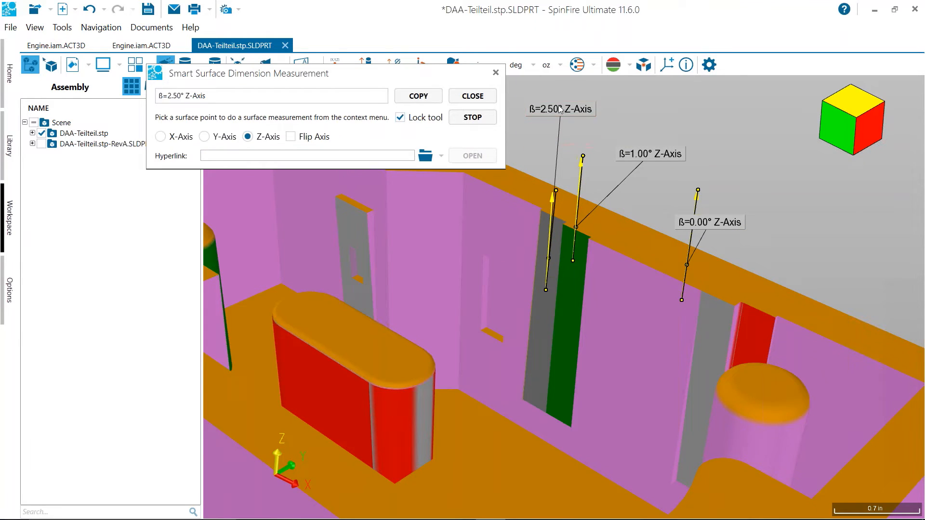
{"action": "left_click", "coordinate": [481, 102]}
{"action": "left_click", "coordinate": [496, 72]}
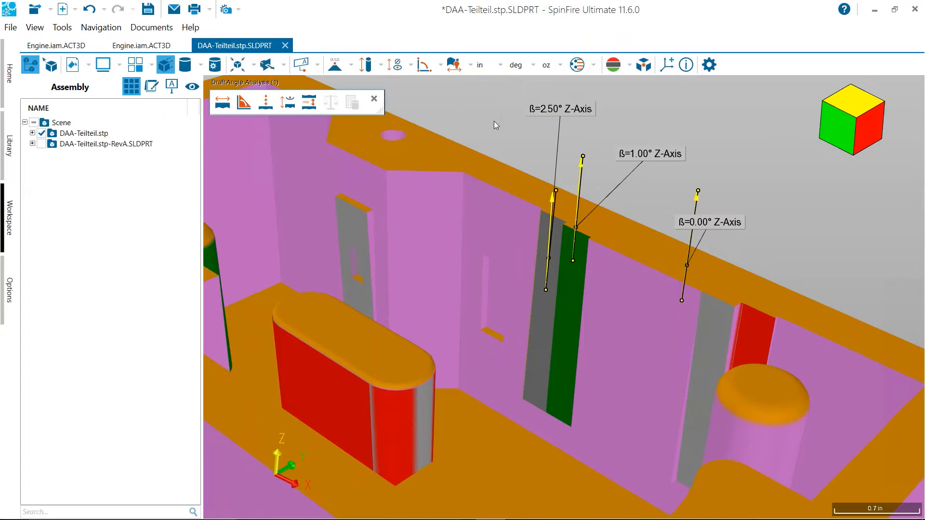
{"action": "scroll", "coordinate": [492, 125], "scroll_direction": "down", "scroll_amount": 5}
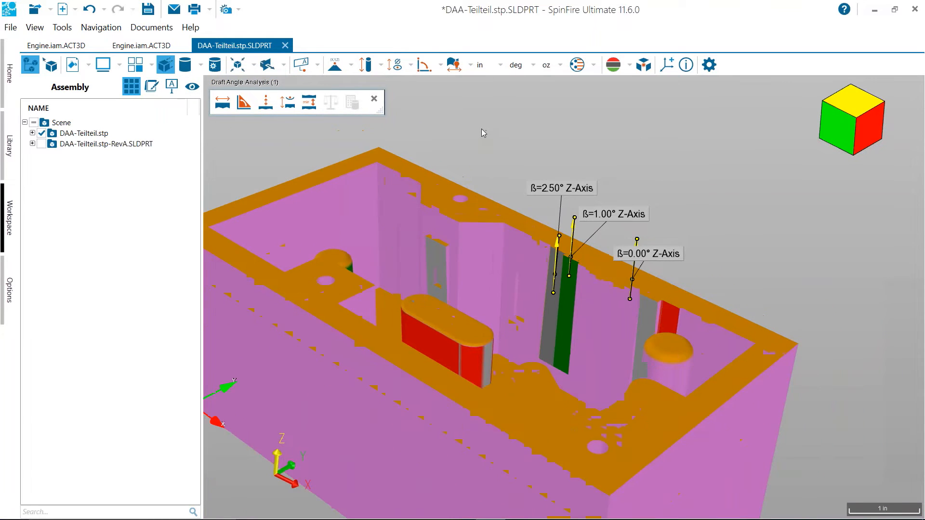
{"action": "scroll", "coordinate": [461, 156], "scroll_direction": "down", "scroll_amount": 5}
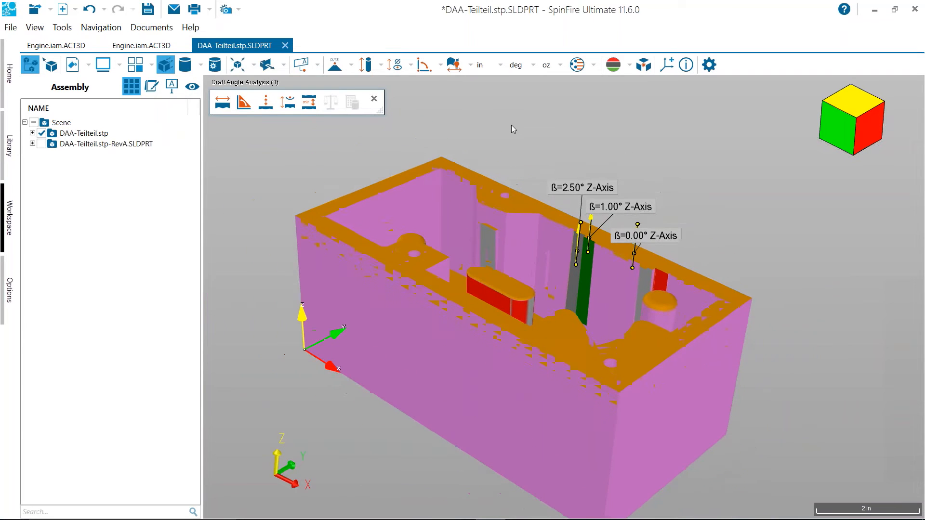
{"action": "middle_click_drag", "start_coordinate": [583, 157], "coordinate": [485, 199]}
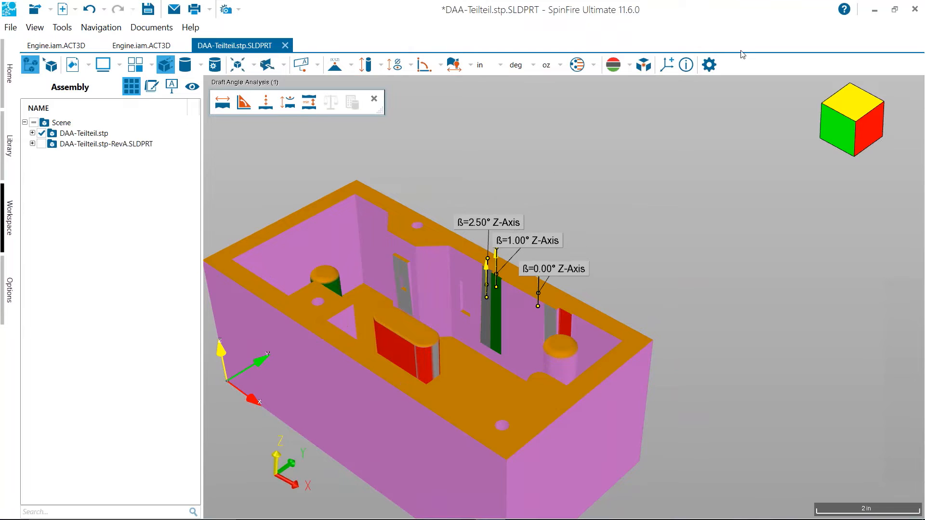
Set the markup line color to standard red (#FFFF0000) in the 3D viewer settings and apply it
{"action": "left_click", "coordinate": [708, 65]}
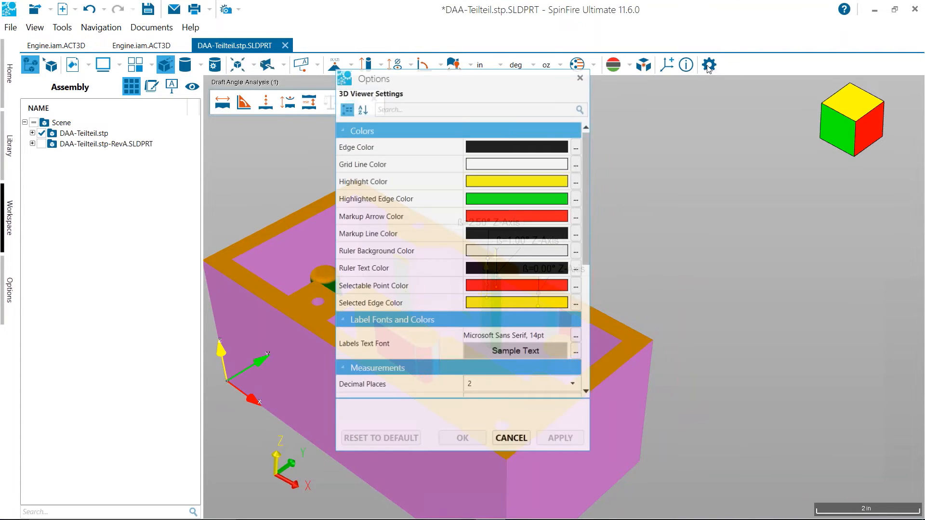
{"action": "left_click_drag", "start_coordinate": [528, 80], "coordinate": [689, 64]}
{"action": "left_click", "coordinate": [622, 127]}
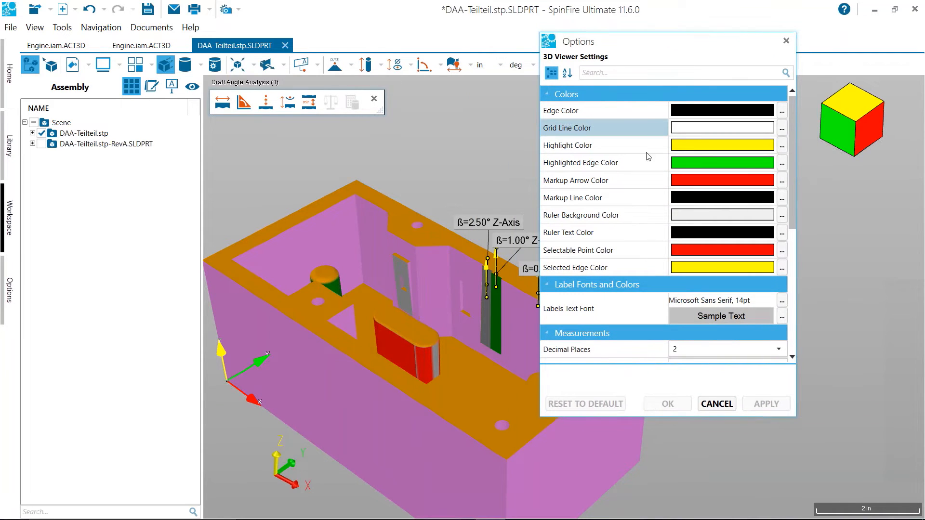
{"action": "left_click", "coordinate": [647, 164]}
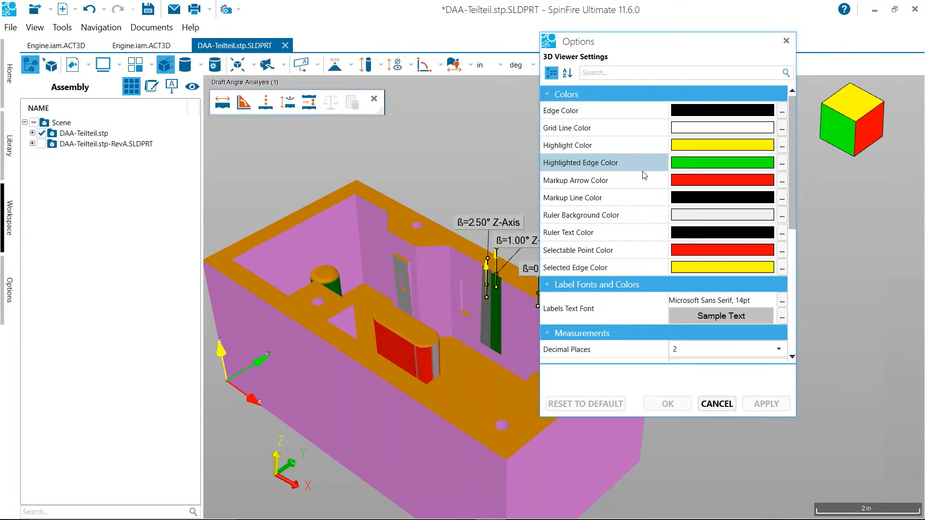
{"action": "left_click", "coordinate": [771, 202]}
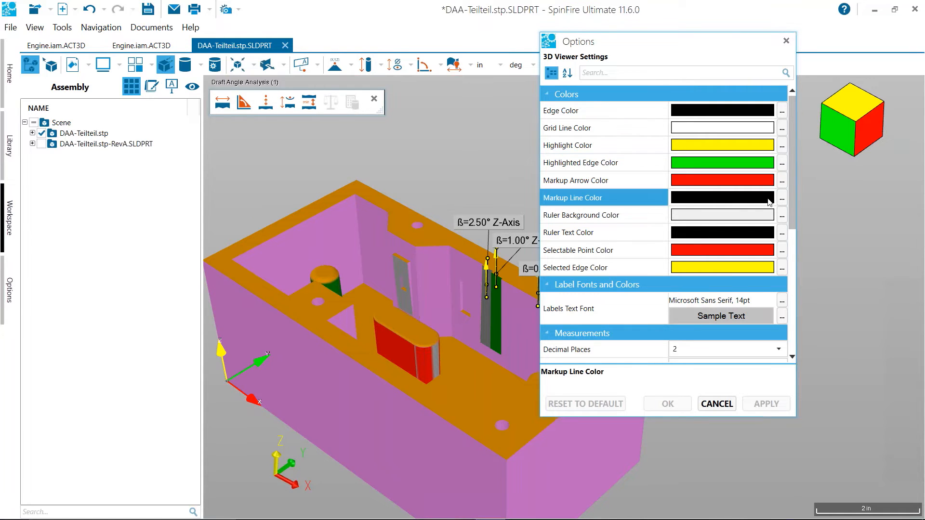
{"action": "left_click", "coordinate": [781, 200]}
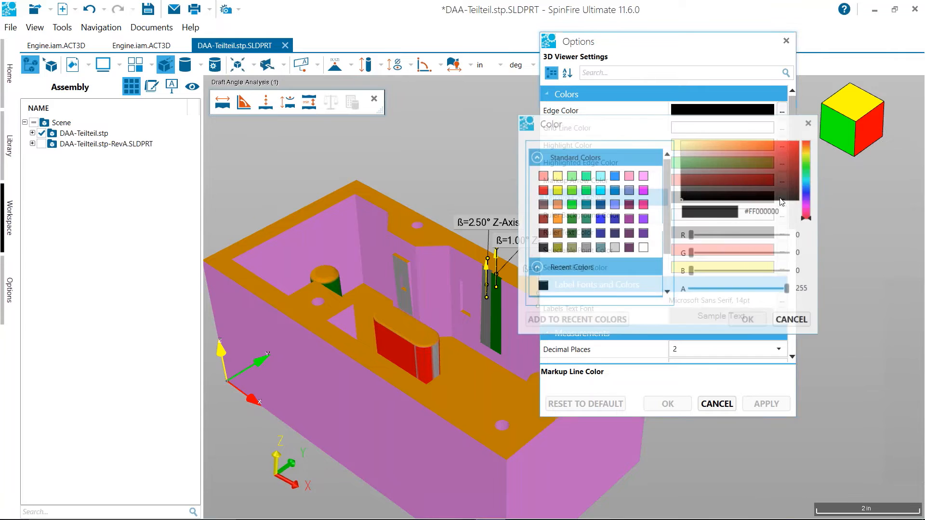
{"action": "left_click", "coordinate": [543, 193]}
{"action": "left_click", "coordinate": [749, 322]}
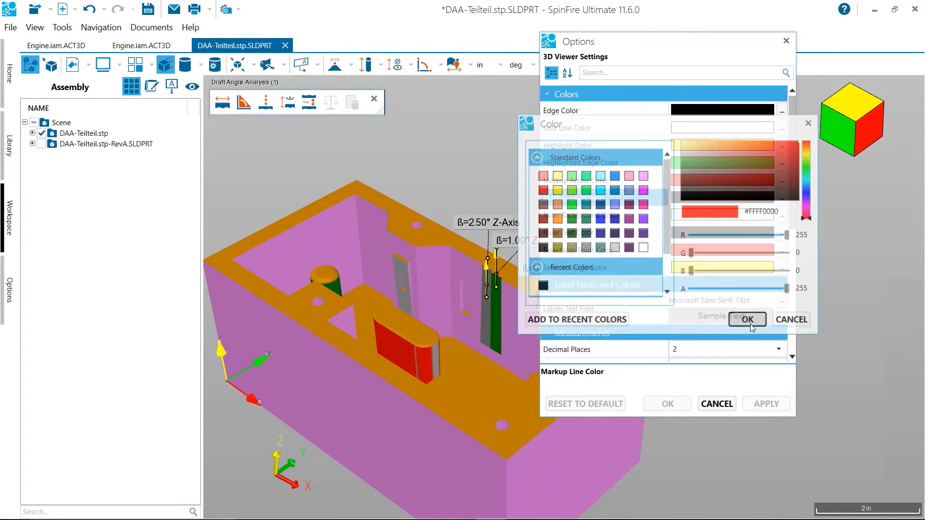
{"action": "left_click", "coordinate": [766, 404]}
{"action": "left_click", "coordinate": [668, 404]}
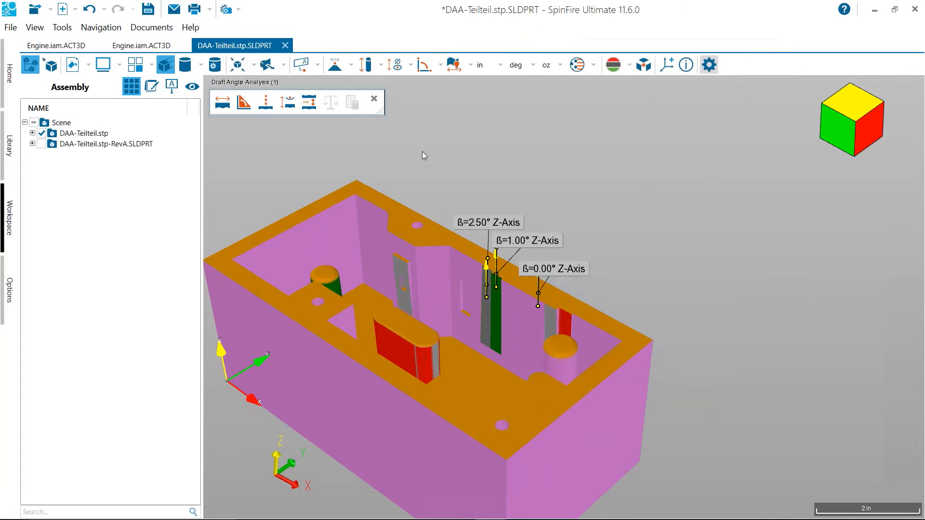
Dimension the length of the box's long rear top edge with Smart Edge Dimension, placing the label outside the box
{"action": "left_click", "coordinate": [470, 65]}
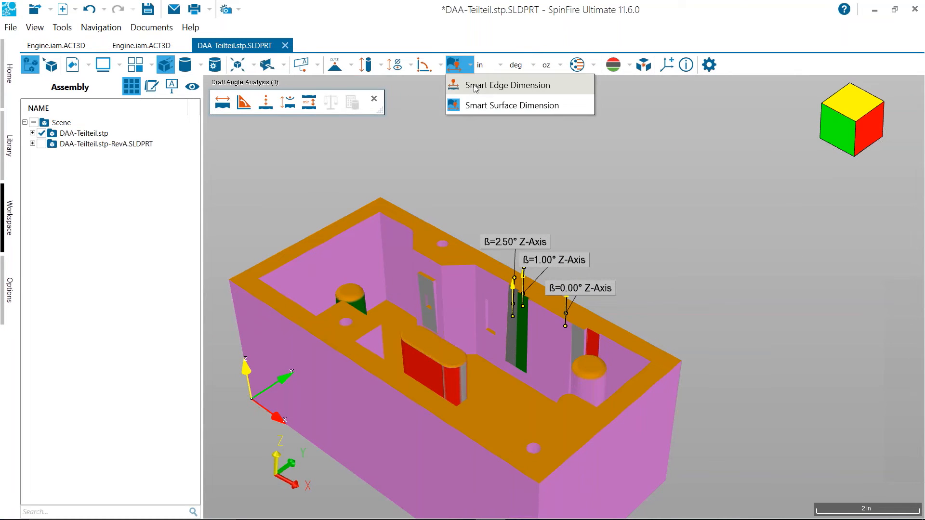
{"action": "left_click", "coordinate": [475, 86]}
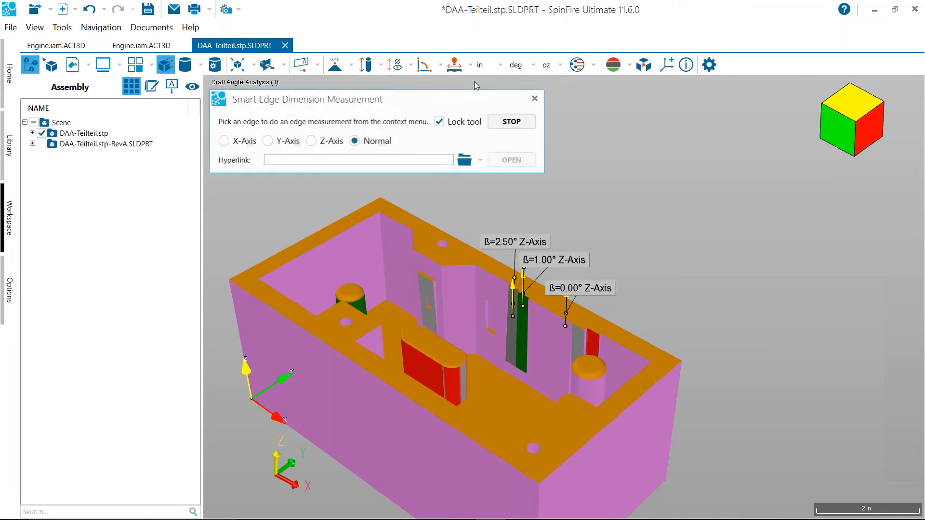
{"action": "left_click", "coordinate": [455, 237]}
{"action": "left_click", "coordinate": [645, 200]}
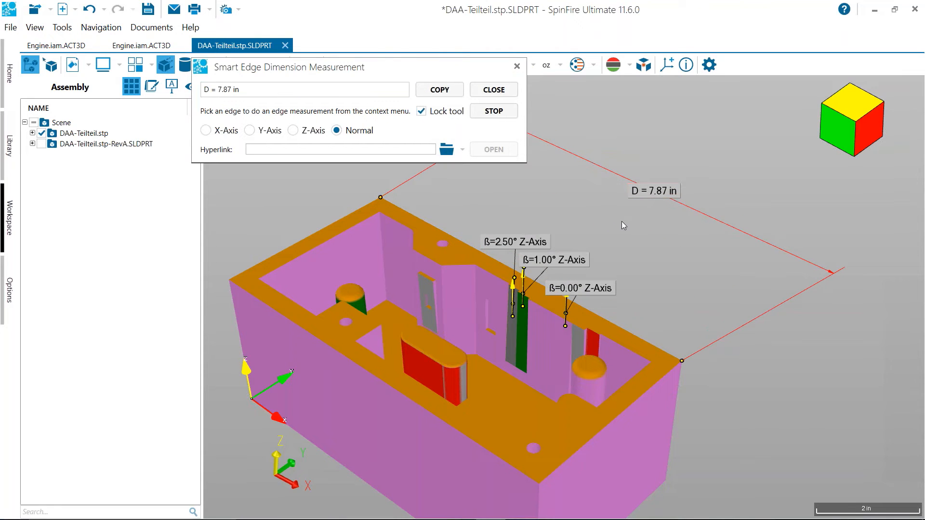
{"action": "left_click_drag", "start_coordinate": [436, 73], "coordinate": [316, 105]}
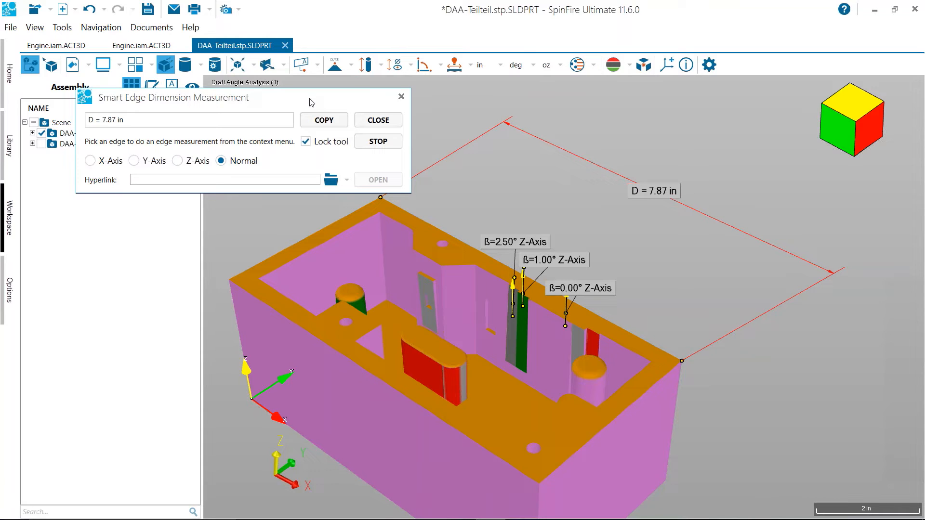
{"action": "left_click", "coordinate": [401, 96]}
Look through the 3D viewer's color, label and measurement settings and leave them without changes
{"action": "left_click", "coordinate": [709, 65]}
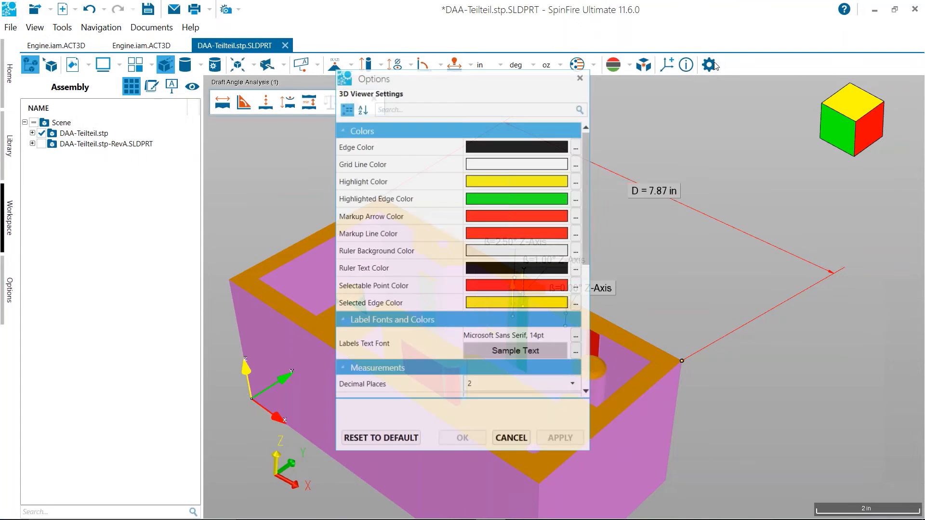
{"action": "left_click_drag", "start_coordinate": [590, 153], "coordinate": [584, 294]}
{"action": "scroll", "coordinate": [581, 304], "scroll_direction": "up", "scroll_amount": 10}
{"action": "left_click", "coordinate": [512, 440]}
Reposition the rear edge's length dimension so that it sits above the box, closer to the draft labels
{"action": "scroll", "coordinate": [597, 226], "scroll_direction": "down", "scroll_amount": 6}
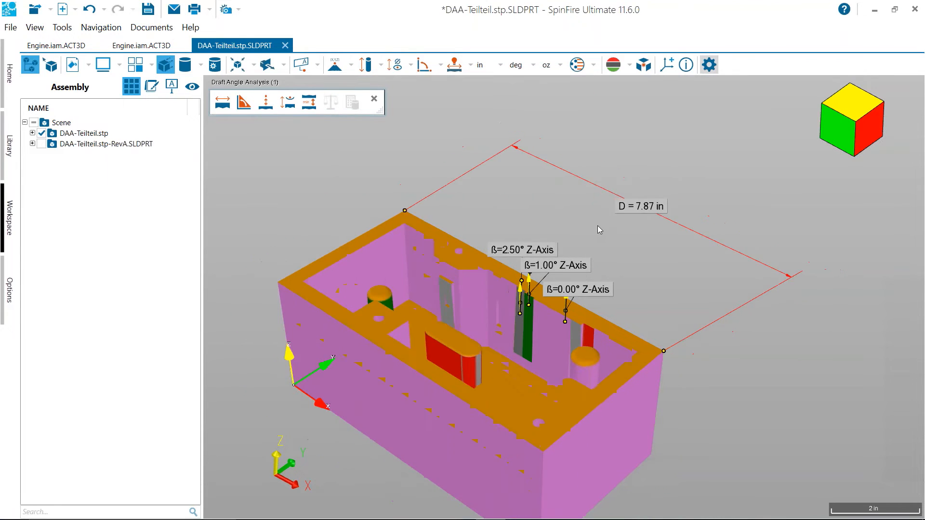
{"action": "scroll", "coordinate": [591, 180], "scroll_direction": "up", "scroll_amount": 1}
{"action": "scroll", "coordinate": [591, 181], "scroll_direction": "up", "scroll_amount": 1}
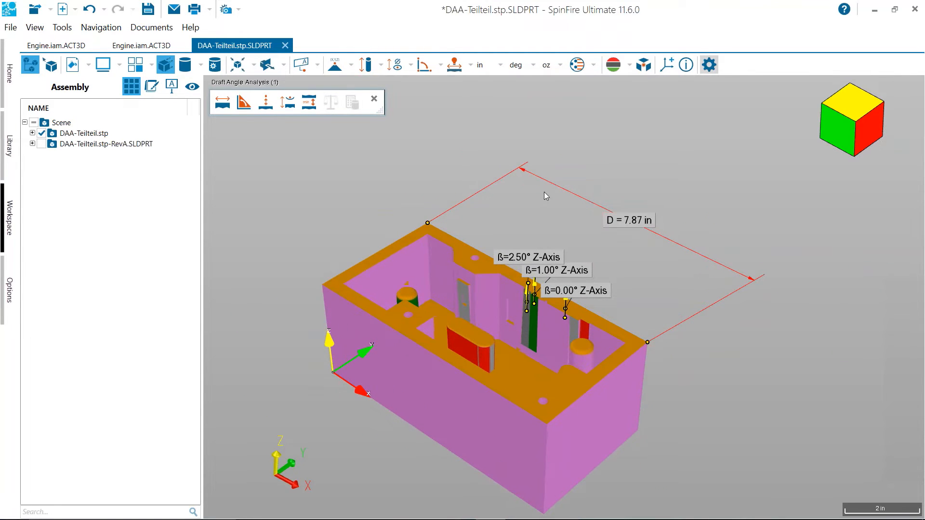
{"action": "middle_click_drag", "start_coordinate": [531, 211], "coordinate": [531, 191]}
{"action": "left_click_drag", "start_coordinate": [581, 192], "coordinate": [557, 155]}
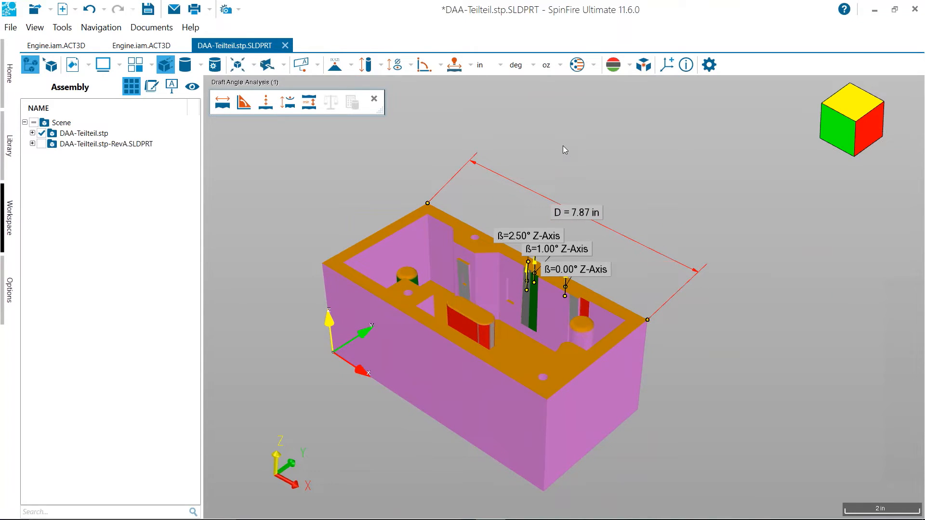
{"action": "left_click_drag", "start_coordinate": [568, 213], "coordinate": [561, 193]}
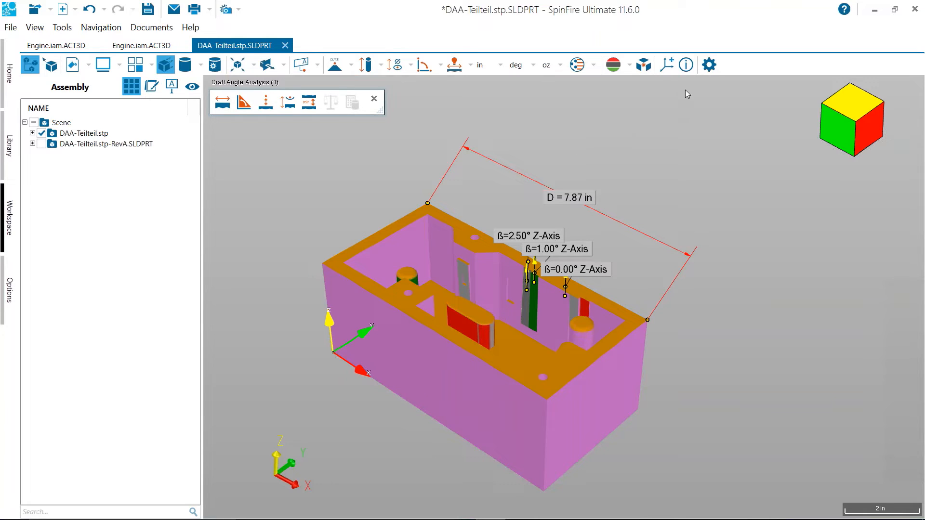
{"action": "left_click", "coordinate": [709, 65]}
{"action": "left_click", "coordinate": [510, 437]}
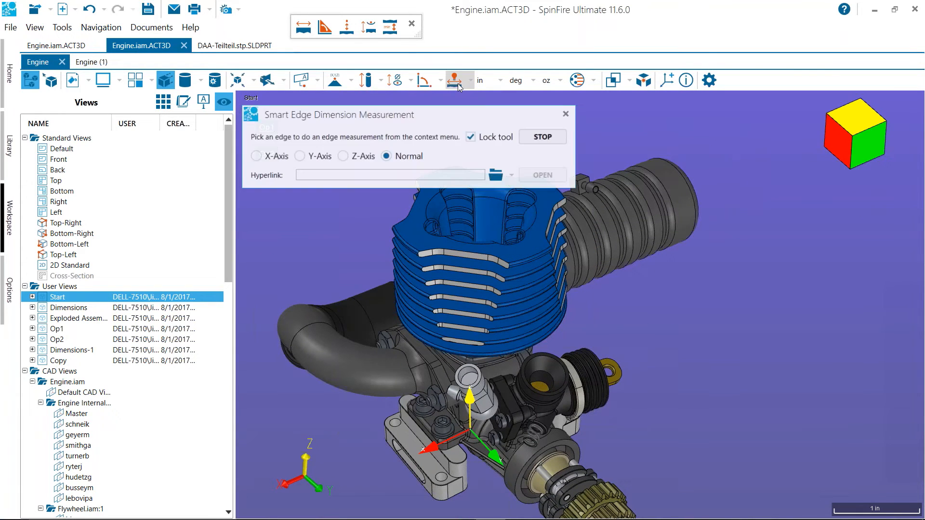
Measure the small circular edge on top of the engine's blue cylinder head, place its label beside the engine, and close the tool
{"action": "left_click", "coordinate": [520, 240]}
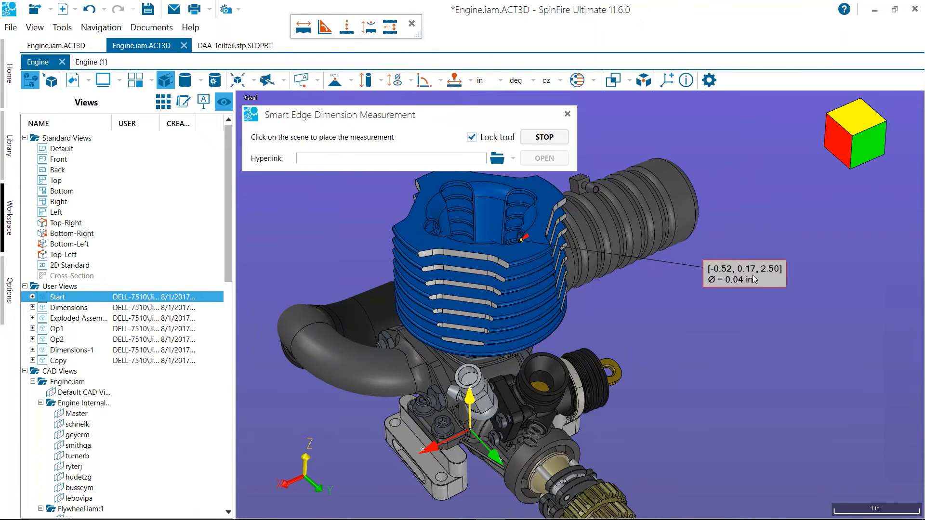
{"action": "left_click", "coordinate": [736, 303]}
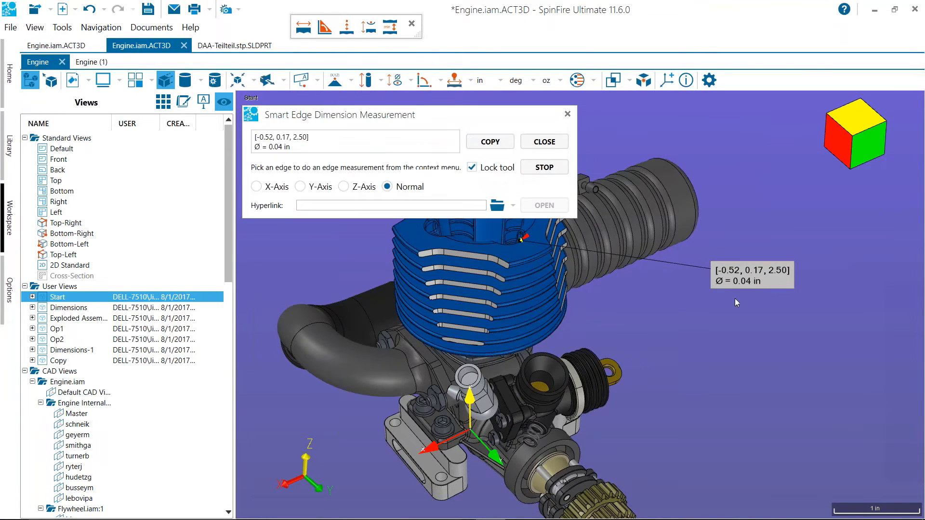
{"action": "left_click", "coordinate": [568, 114]}
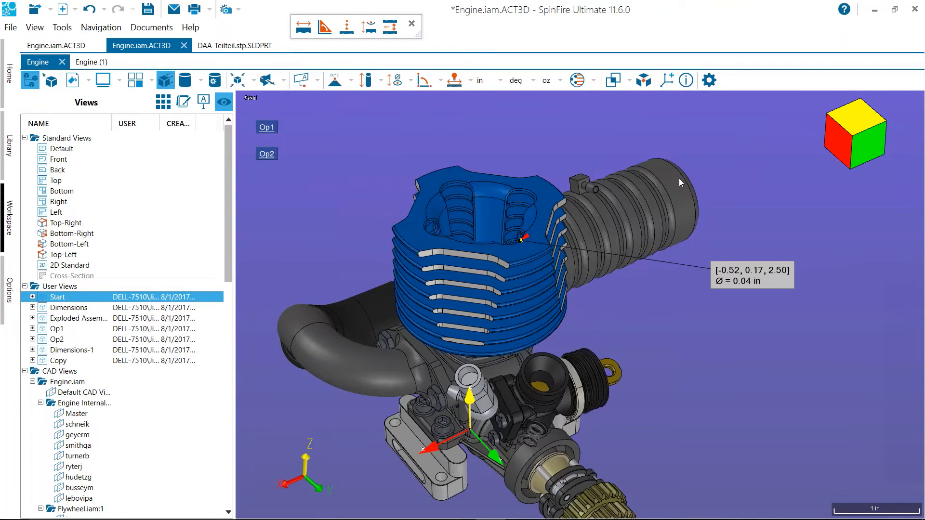
Examine the application-wide 3D viewer settings, from graphics and colors through rendering, measurements and label fonts
{"action": "left_click", "coordinate": [10, 291]}
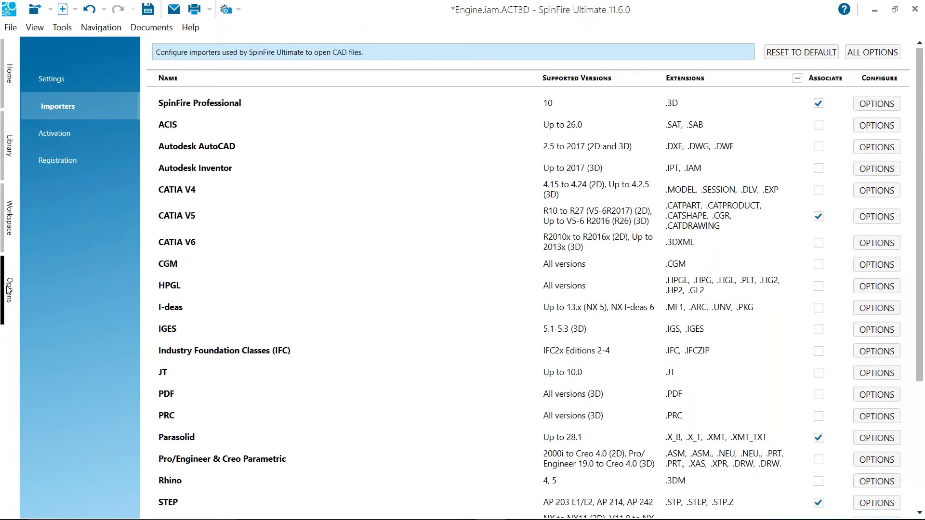
{"action": "left_click", "coordinate": [62, 88]}
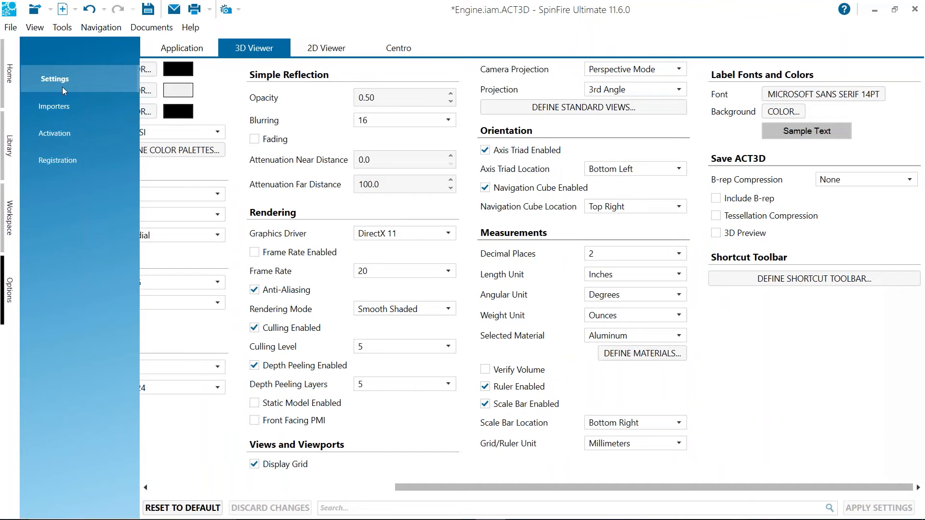
{"action": "left_click", "coordinate": [312, 485]}
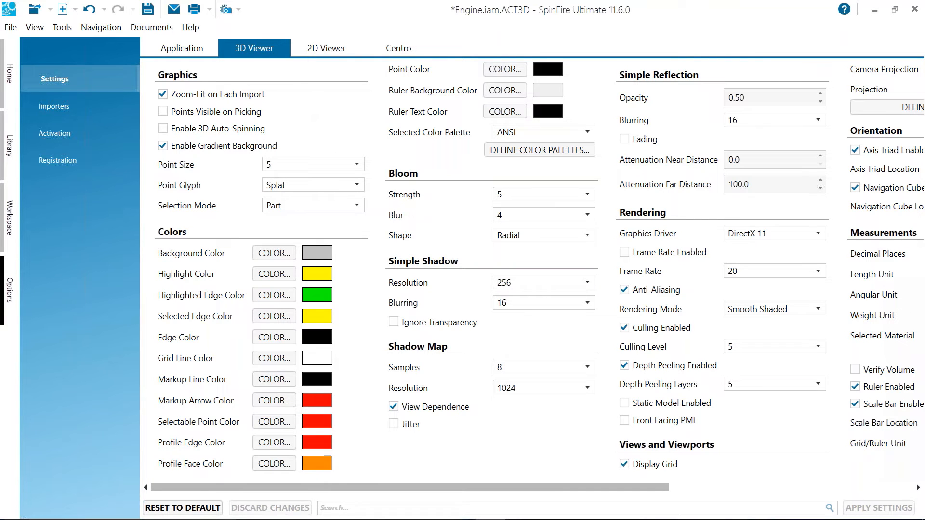
{"action": "left_click_drag", "start_coordinate": [418, 490], "coordinate": [696, 485]}
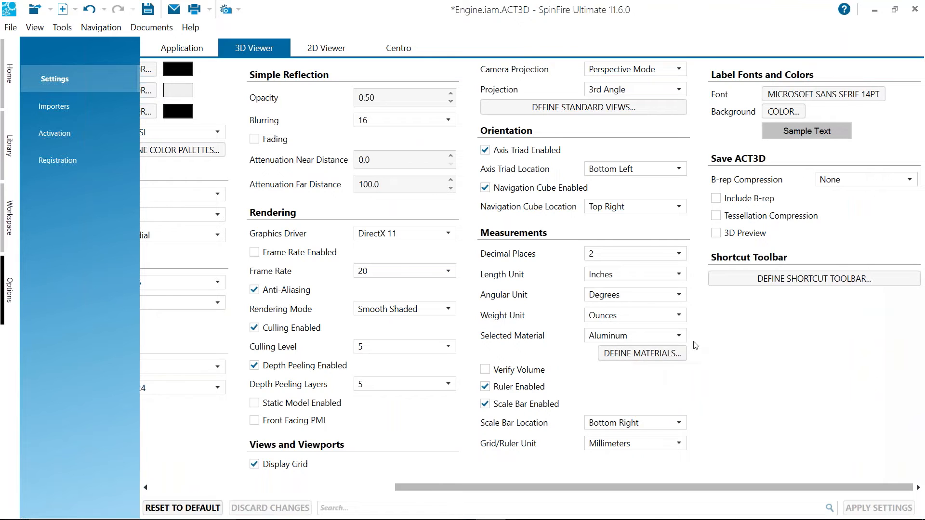
Add a custom material bearing the owner's first name with a density of 1.123 kg/dm3 to the material definitions and apply it
{"action": "left_click", "coordinate": [662, 357]}
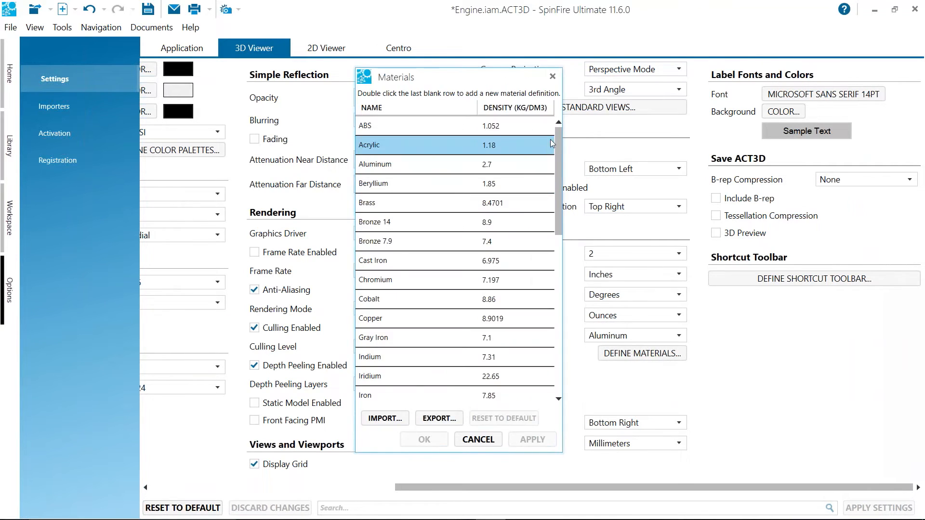
{"action": "mouse_move", "coordinate": [559, 131]}
{"action": "left_mouse_down"}
{"action": "mouse_move", "coordinate": [562, 153]}
{"action": "mouse_move", "coordinate": [561, 125]}
{"action": "left_mouse_up"}
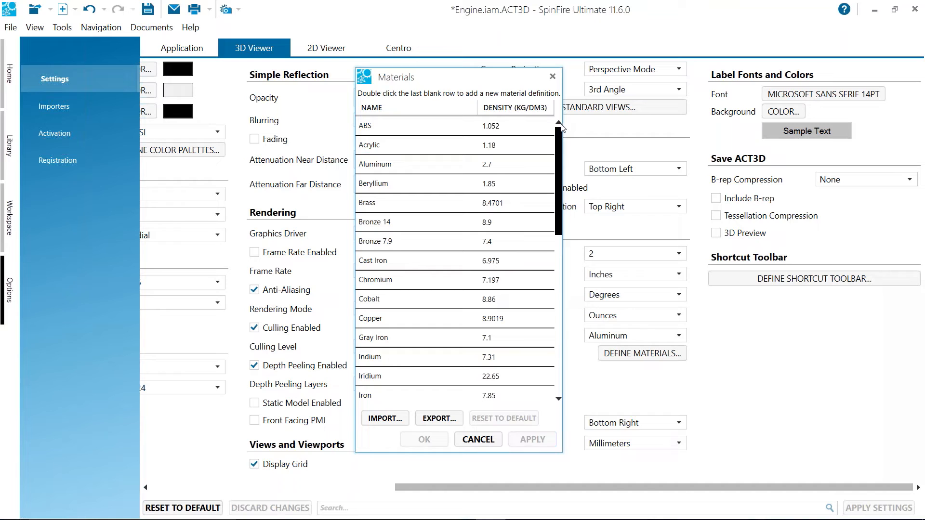
{"action": "left_click_drag", "start_coordinate": [561, 125], "coordinate": [506, 309]}
{"action": "double_click", "coordinate": [390, 396]}
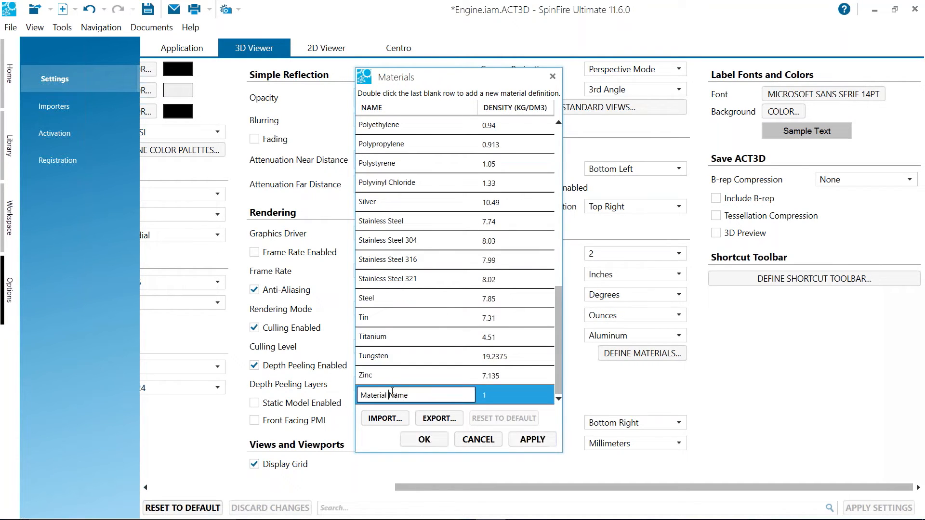
{"action": "left_click_drag", "start_coordinate": [421, 395], "coordinate": [318, 399]}
{"action": "type", "text": "Jims"}
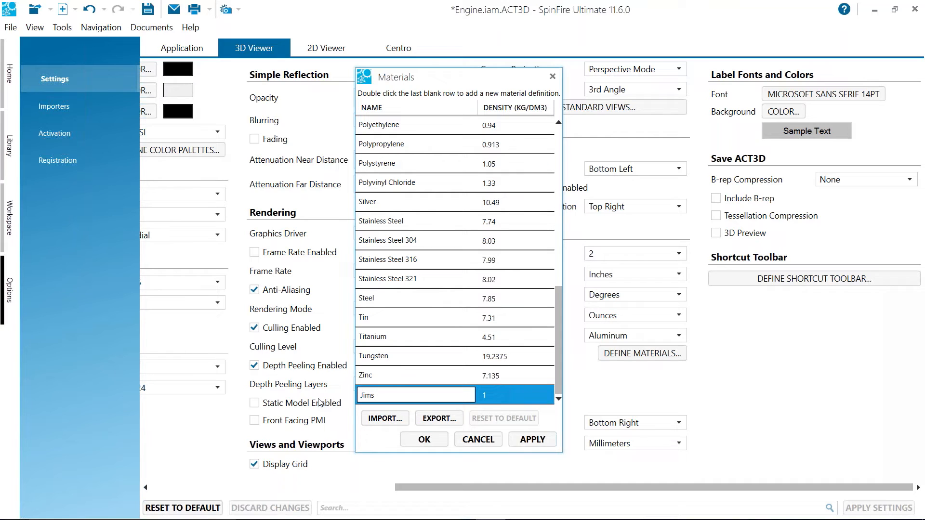
{"action": "key", "text": "Tab"}
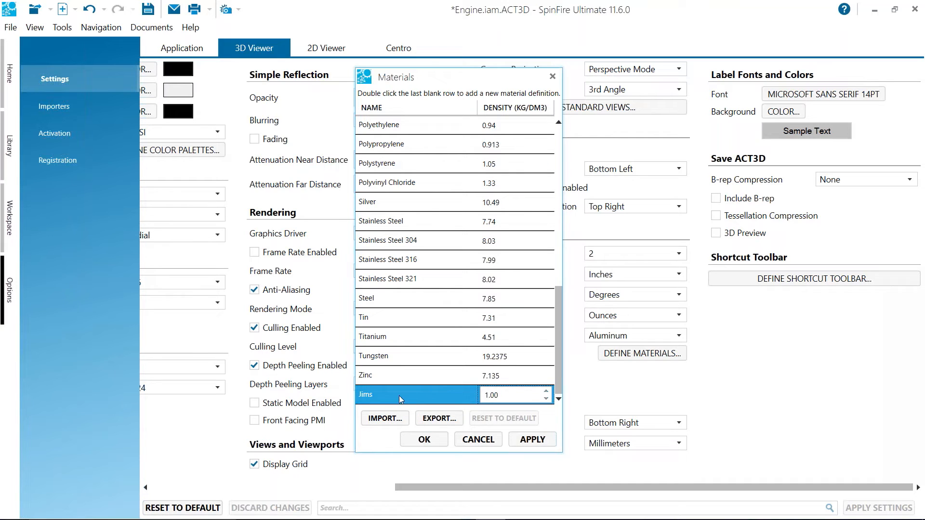
{"action": "left_click", "coordinate": [517, 395]}
{"action": "key", "text": "BackSpace"}
{"action": "type", "text": "123"}
{"action": "left_click", "coordinate": [542, 444]}
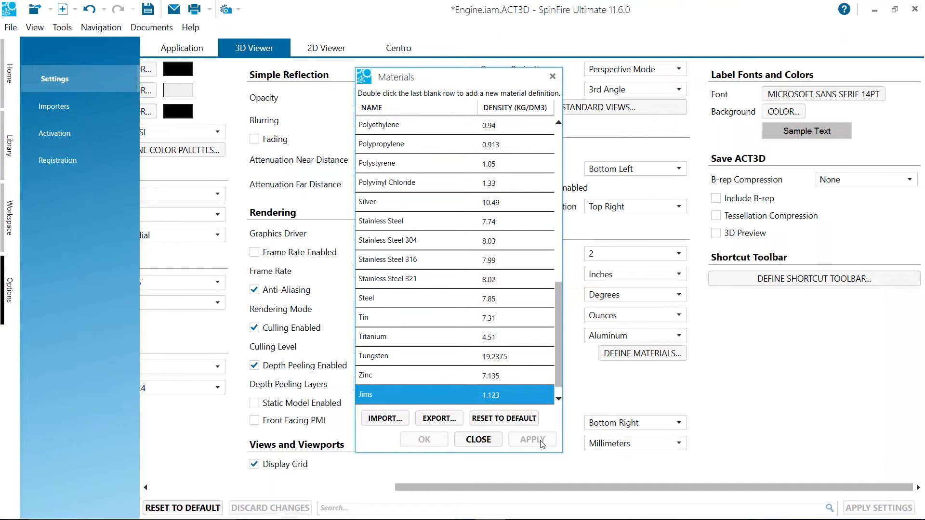
{"action": "left_click", "coordinate": [478, 440]}
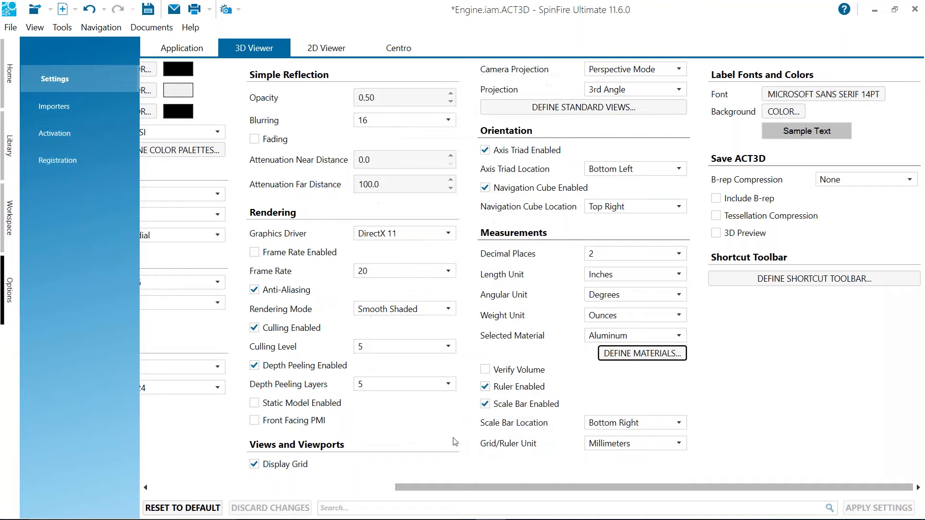
Return to the engine model in the workspace and view the whole engine with its new diameter label
{"action": "left_click", "coordinate": [10, 211]}
{"action": "right_click_drag", "start_coordinate": [365, 222], "coordinate": [380, 206]}
{"action": "left_click_drag", "start_coordinate": [381, 207], "coordinate": [348, 200]}
{"action": "scroll", "coordinate": [360, 190], "scroll_direction": "down", "scroll_amount": 4}
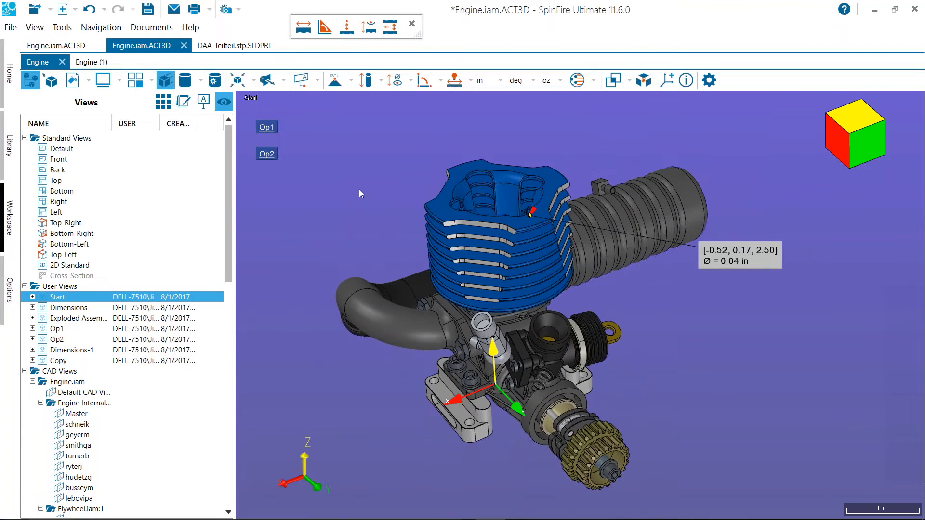
{"action": "left_click_drag", "start_coordinate": [627, 323], "coordinate": [652, 322]}
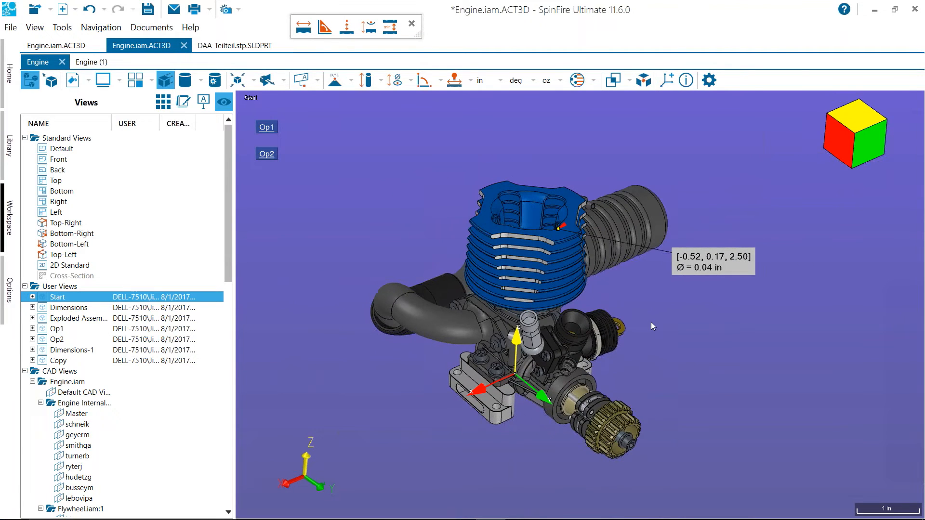
{"action": "right_click_drag", "start_coordinate": [417, 132], "coordinate": [406, 146]}
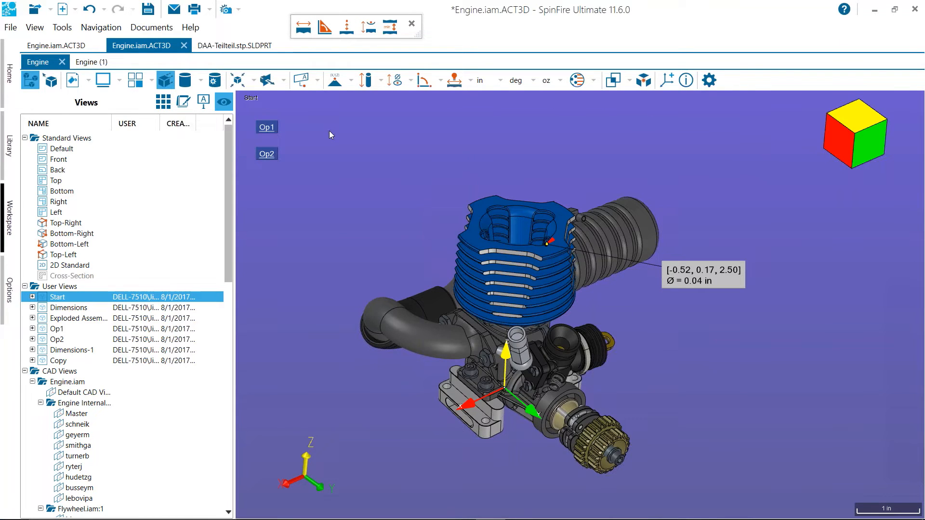
{"action": "left_click_drag", "start_coordinate": [345, 157], "coordinate": [366, 166]}
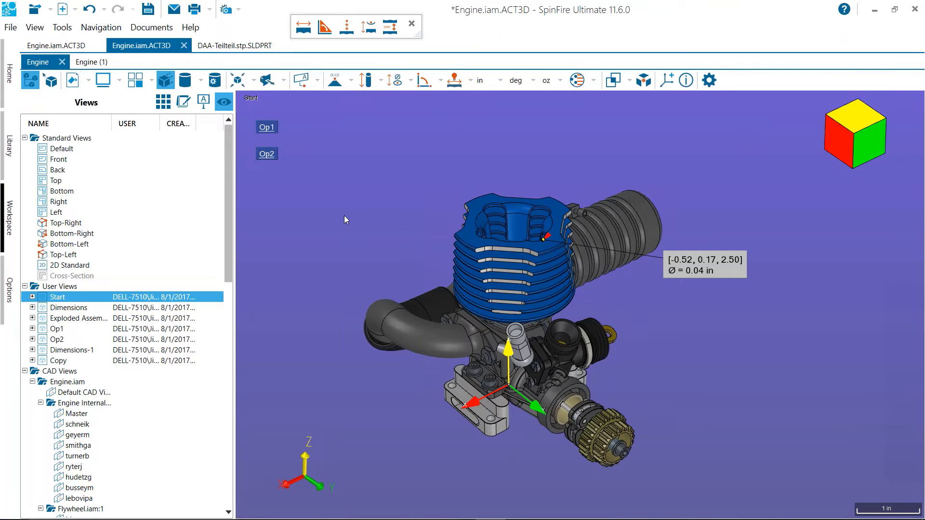
Open the model Tube Example-UG.prt from the library's Tube folder under 2017 Actify Conference
{"action": "left_click", "coordinate": [10, 146]}
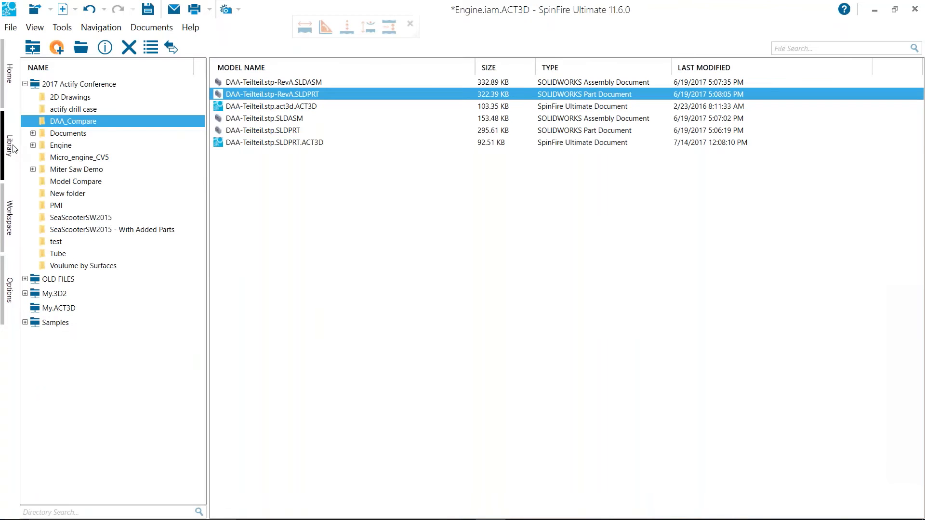
{"action": "left_click", "coordinate": [56, 254]}
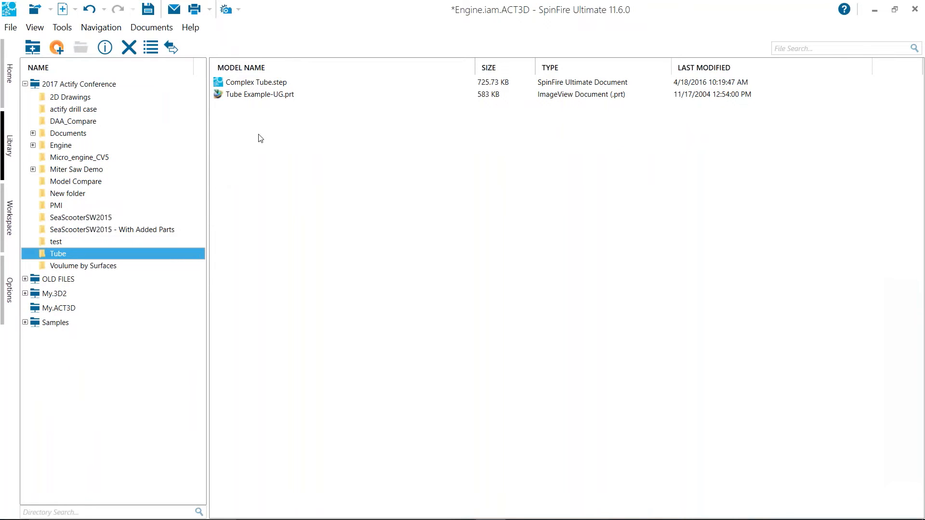
{"action": "left_click", "coordinate": [255, 96]}
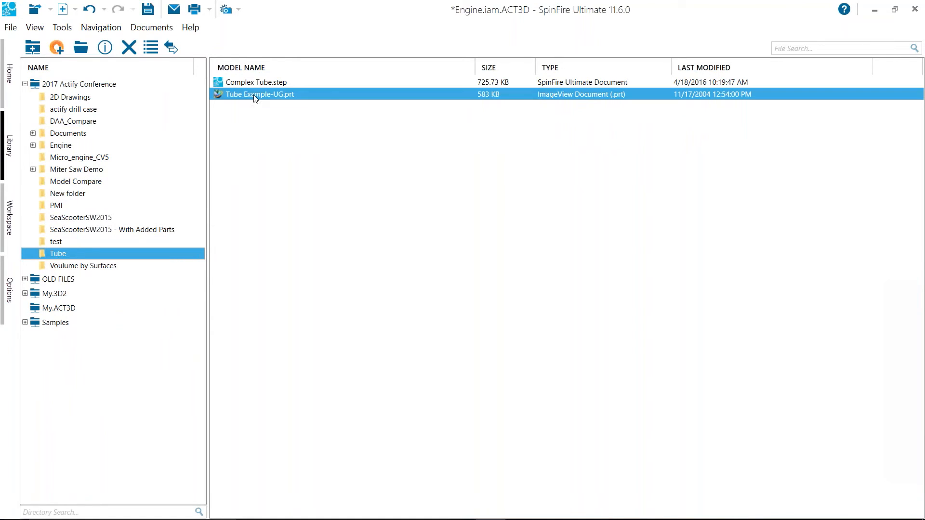
{"action": "double_click", "coordinate": [255, 95]}
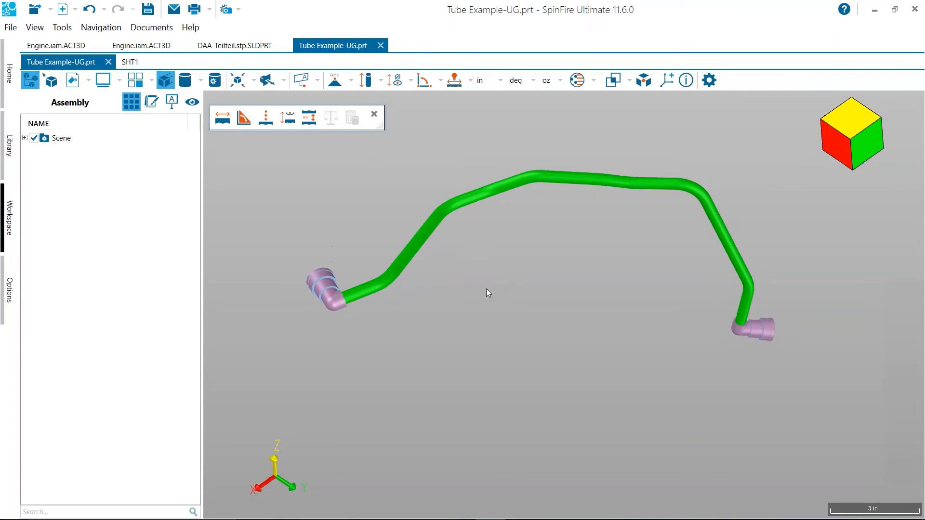
Change the render mode of the whole tube scene to shaded with visible edges
{"action": "right_click", "coordinate": [60, 137]}
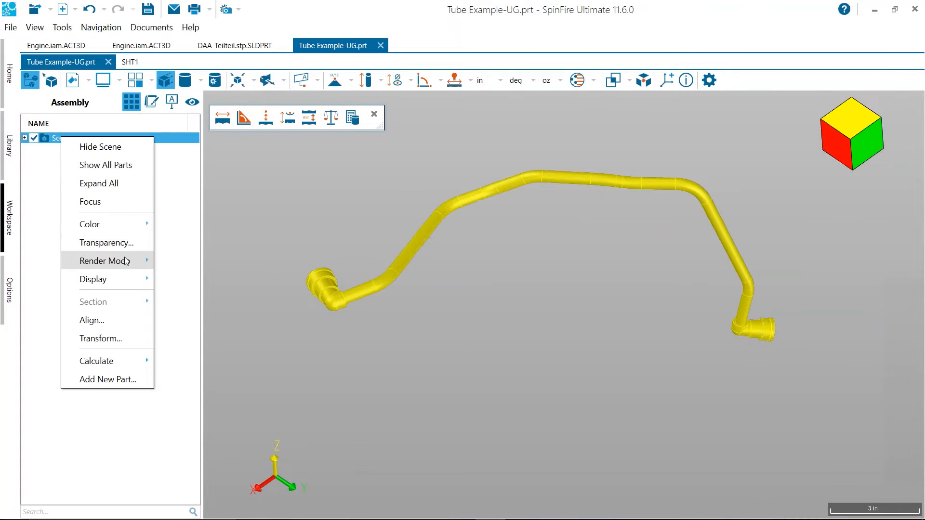
{"action": "mouse_move", "coordinate": [129, 263]}
{"action": "left_click", "coordinate": [257, 357]}
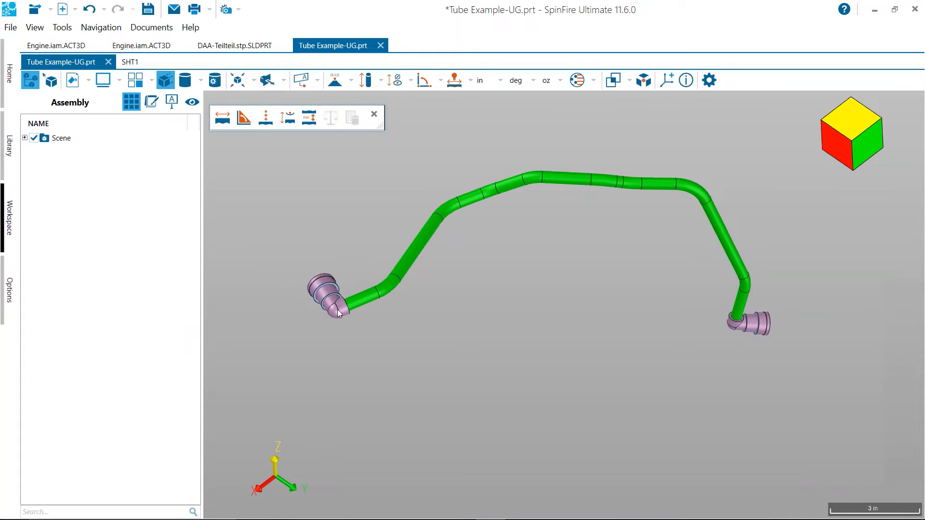
Show only the green tube solid, leaving out both end connectors
{"action": "left_click", "coordinate": [366, 302]}
{"action": "right_click", "coordinate": [366, 302]}
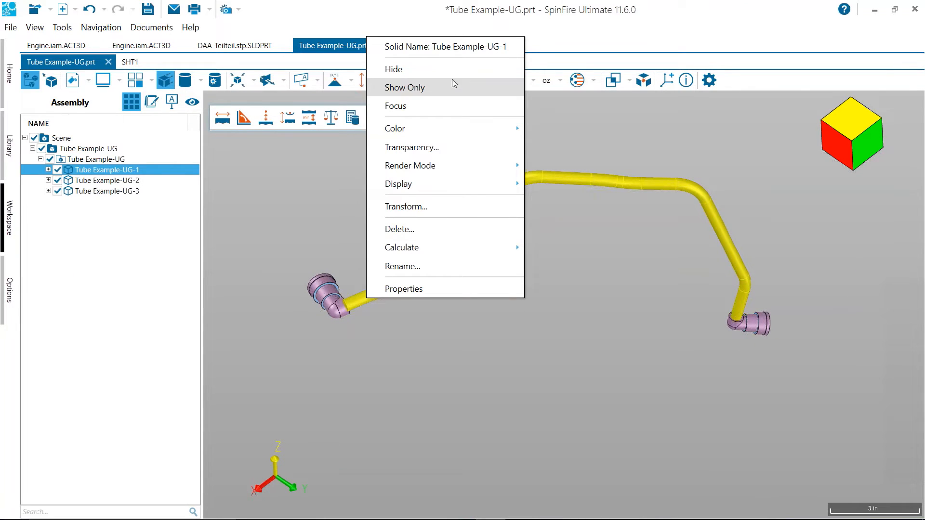
{"action": "left_click", "coordinate": [450, 92]}
{"action": "left_click_drag", "start_coordinate": [505, 221], "coordinate": [529, 304]}
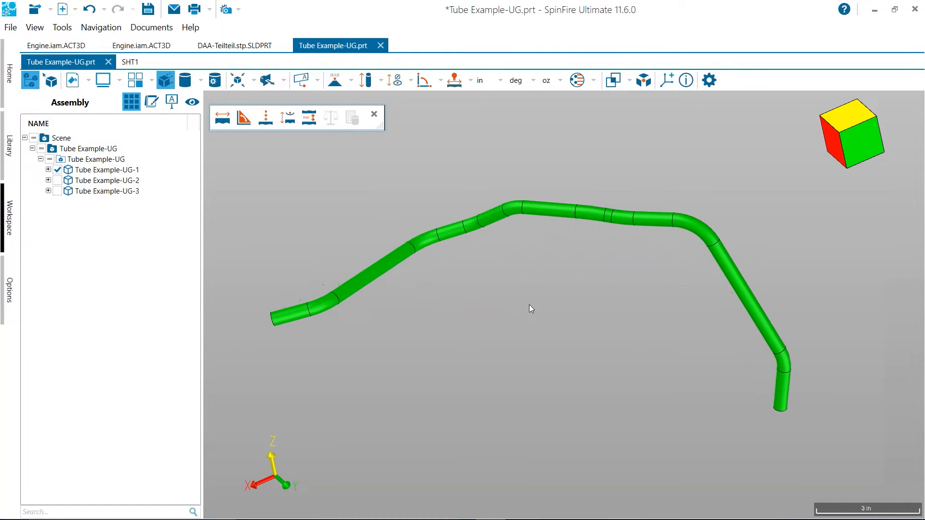
{"action": "left_click", "coordinate": [380, 76]}
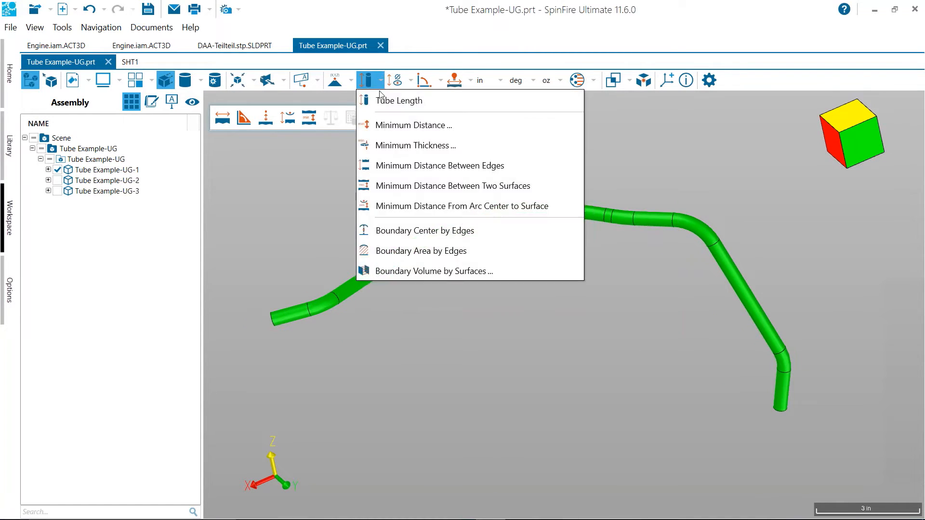
{"action": "left_click", "coordinate": [418, 101]}
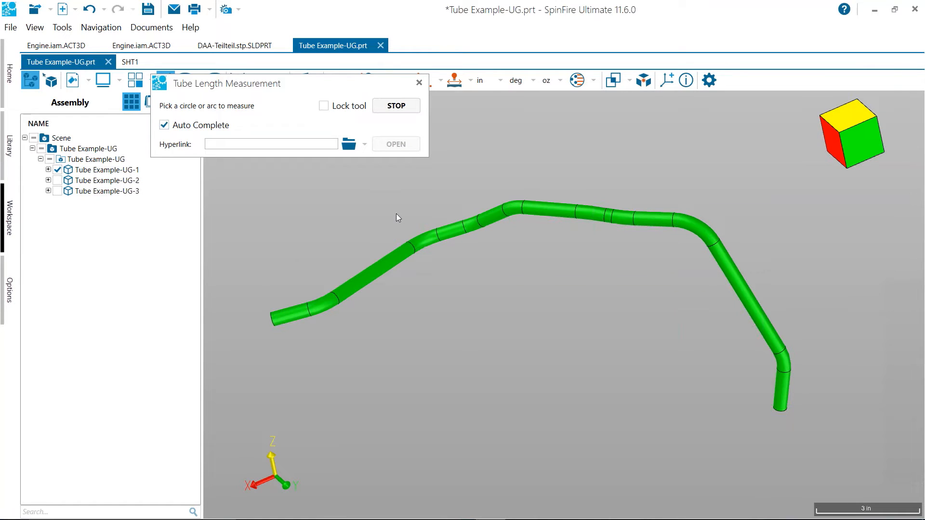
{"action": "left_click", "coordinate": [781, 412]}
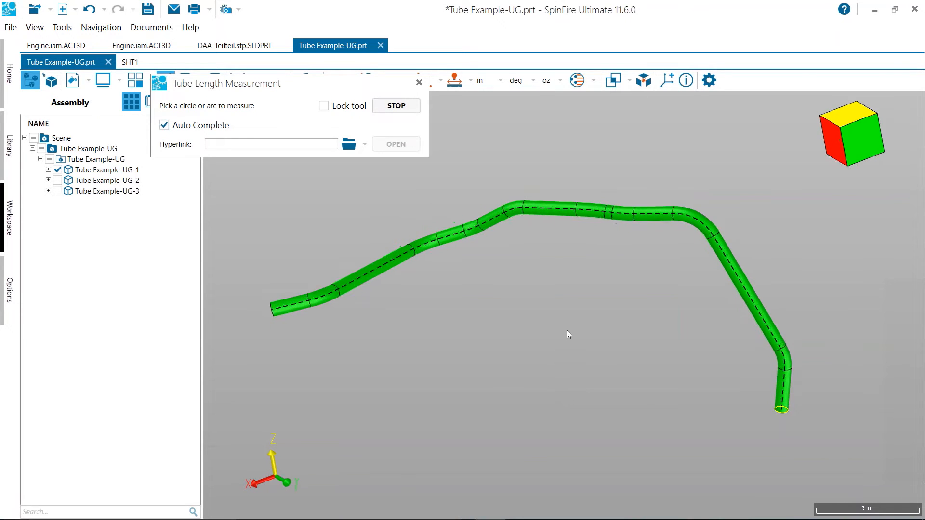
{"action": "scroll", "coordinate": [568, 327], "scroll_direction": "up", "scroll_amount": 5}
{"action": "mouse_move", "coordinate": [594, 286]}
{"action": "left_mouse_down"}
{"action": "mouse_move", "coordinate": [585, 374]}
{"action": "mouse_move", "coordinate": [636, 357]}
{"action": "mouse_move", "coordinate": [567, 315]}
{"action": "mouse_move", "coordinate": [576, 270]}
{"action": "mouse_move", "coordinate": [605, 277]}
{"action": "left_mouse_up"}
{"action": "scroll", "coordinate": [605, 279], "scroll_direction": "down", "scroll_amount": 3}
{"action": "scroll", "coordinate": [604, 275], "scroll_direction": "down", "scroll_amount": 1}
{"action": "right_click_drag", "start_coordinate": [600, 305], "coordinate": [566, 271]}
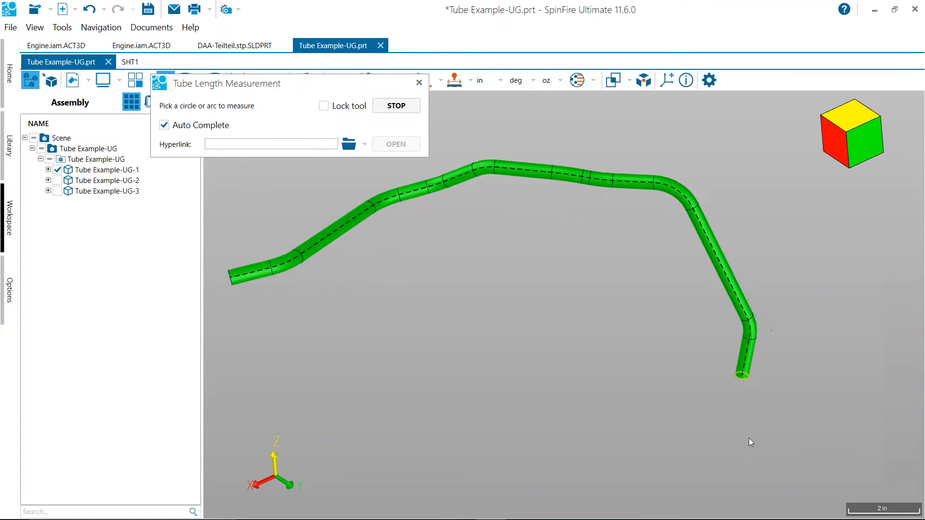
{"action": "left_click", "coordinate": [742, 378]}
{"action": "mouse_move", "coordinate": [598, 313]}
{"action": "left_mouse_down"}
{"action": "mouse_move", "coordinate": [599, 299]}
{"action": "mouse_move", "coordinate": [600, 328]}
{"action": "left_mouse_up"}
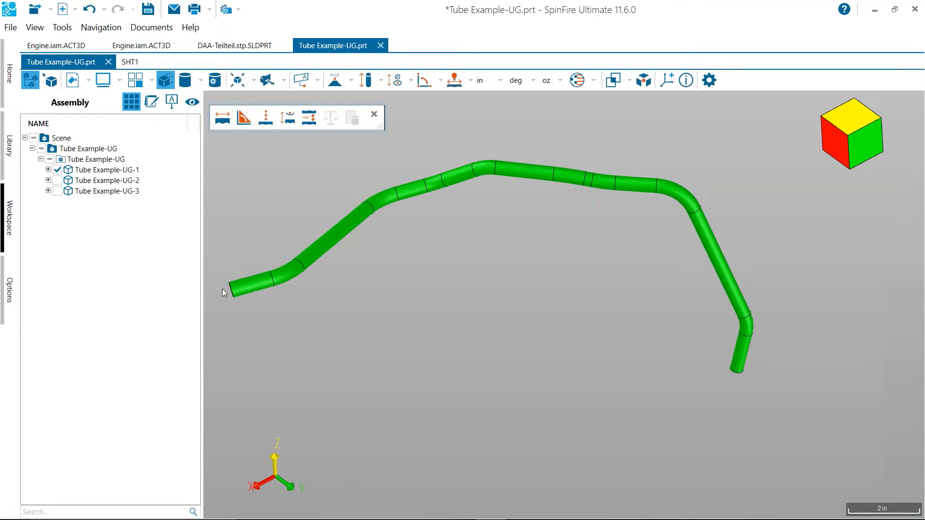
Measure the tube's length from the circular edge at its end and place the label in the open area beneath the tube's arch
{"action": "left_click", "coordinate": [365, 81]}
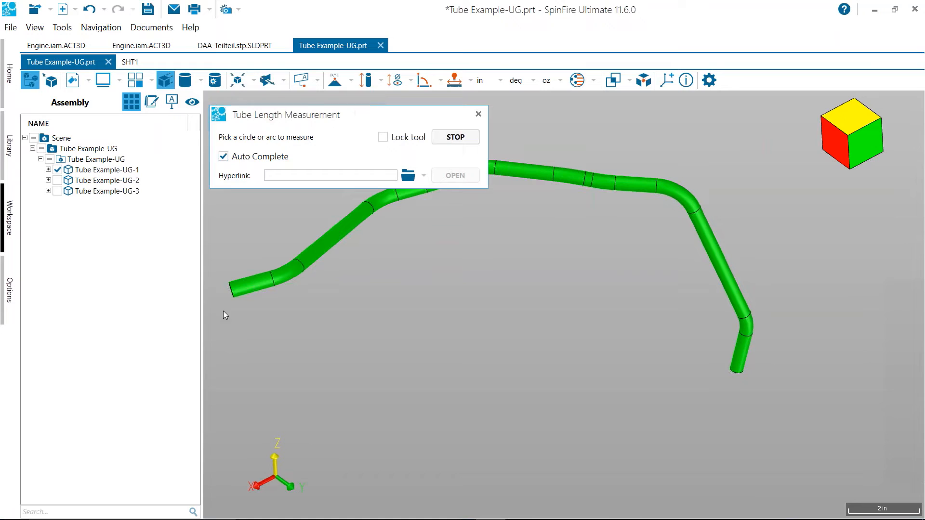
{"action": "left_click", "coordinate": [743, 375]}
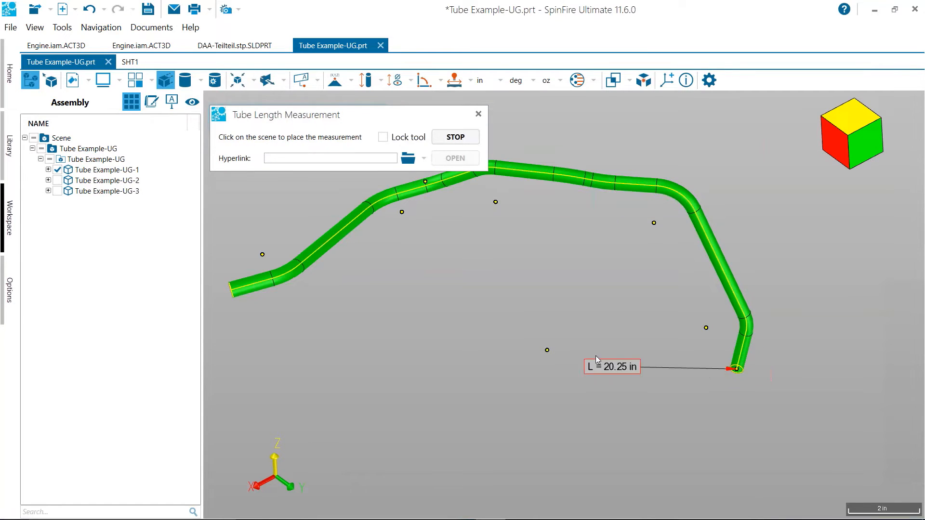
{"action": "left_click", "coordinate": [535, 407]}
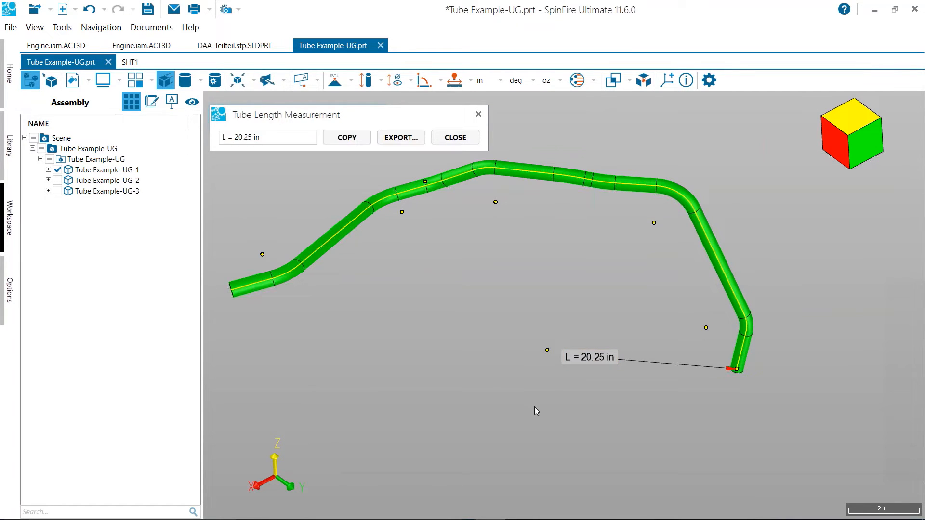
{"action": "left_click", "coordinate": [455, 138]}
{"action": "left_click_drag", "start_coordinate": [501, 267], "coordinate": [511, 241]}
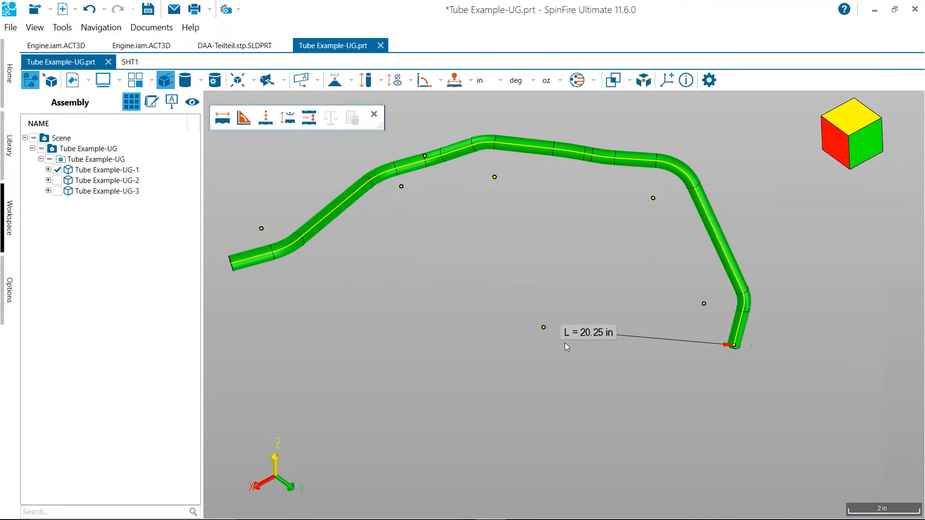
{"action": "left_click_drag", "start_coordinate": [570, 333], "coordinate": [517, 265]}
Show the axis points and intersection points of the tube length measurement
{"action": "right_click", "coordinate": [516, 265]}
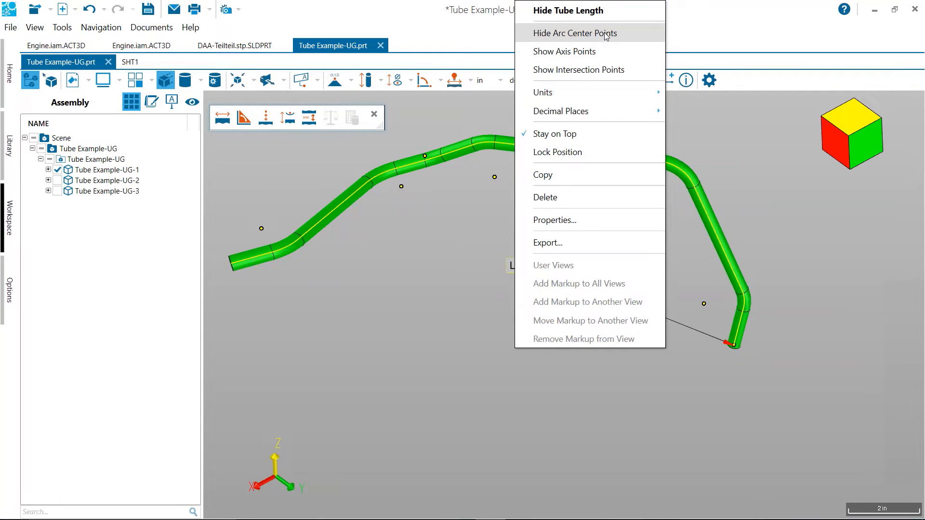
{"action": "left_click", "coordinate": [591, 52]}
{"action": "right_click", "coordinate": [554, 267]}
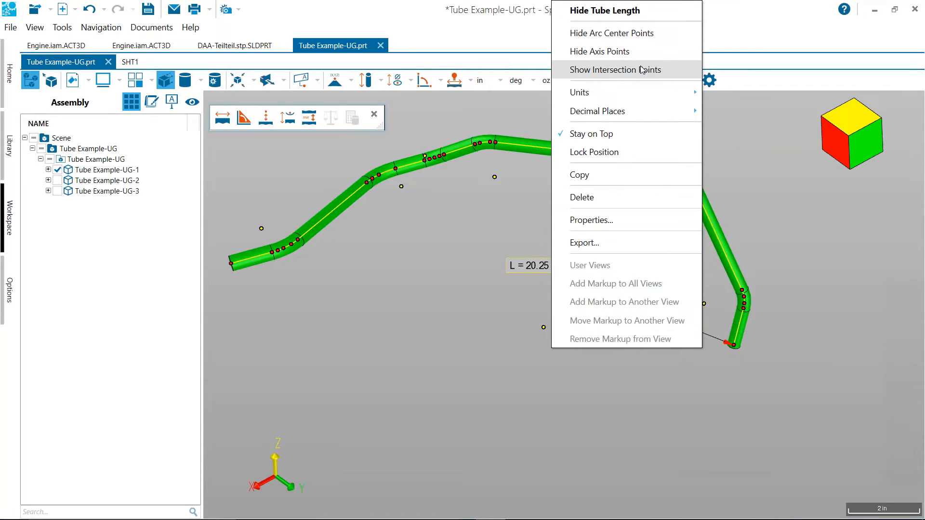
{"action": "left_click", "coordinate": [643, 71]}
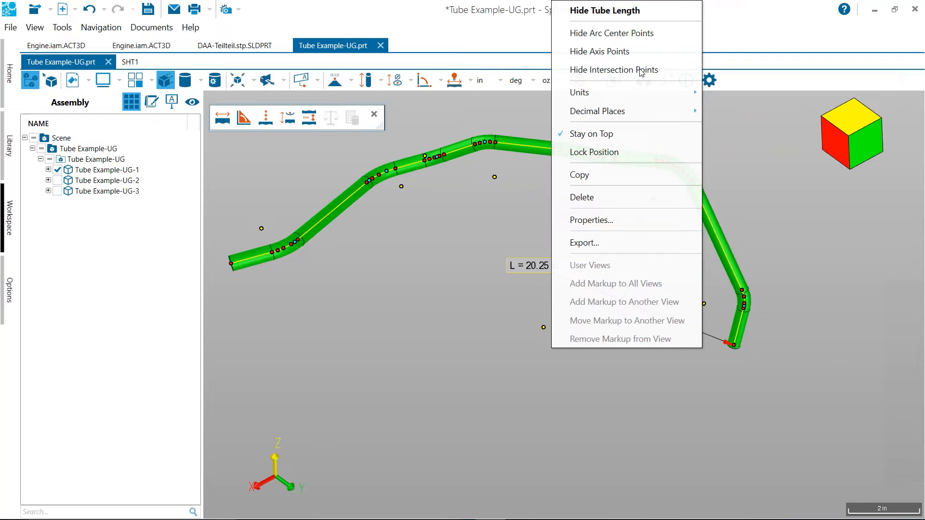
{"action": "middle_click_drag", "start_coordinate": [546, 219], "coordinate": [580, 246]}
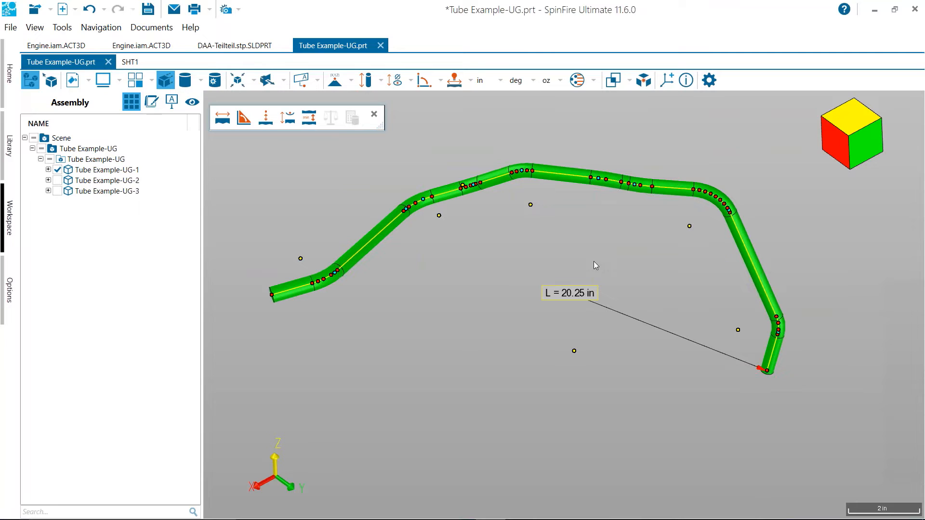
Set up an export of the tube measurement data as an Excel 97 file named Tube Example-UG in the Tube folder
{"action": "right_click", "coordinate": [568, 293]}
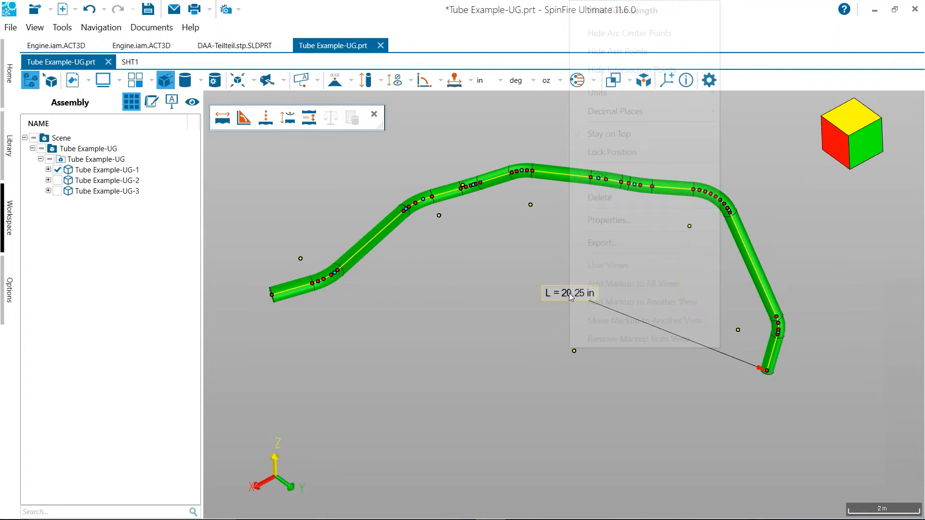
{"action": "left_click", "coordinate": [598, 243]}
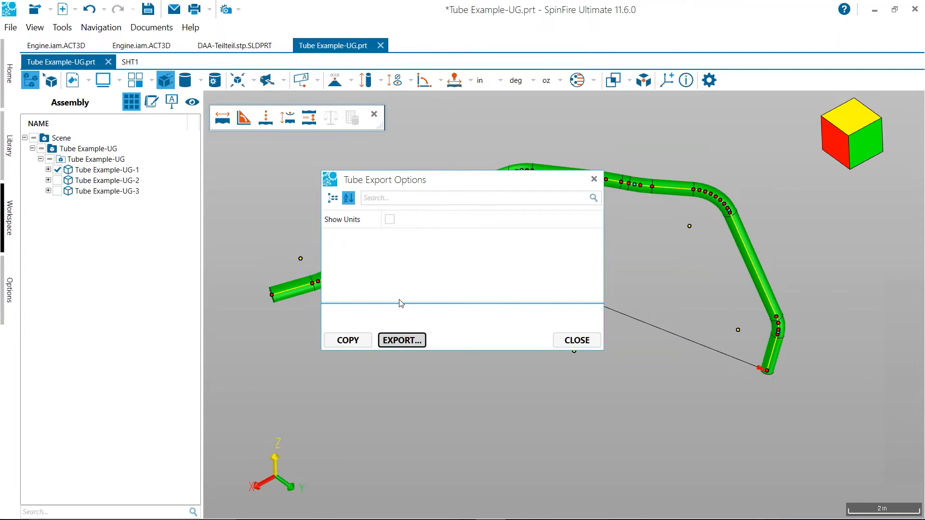
{"action": "left_click", "coordinate": [129, 294]}
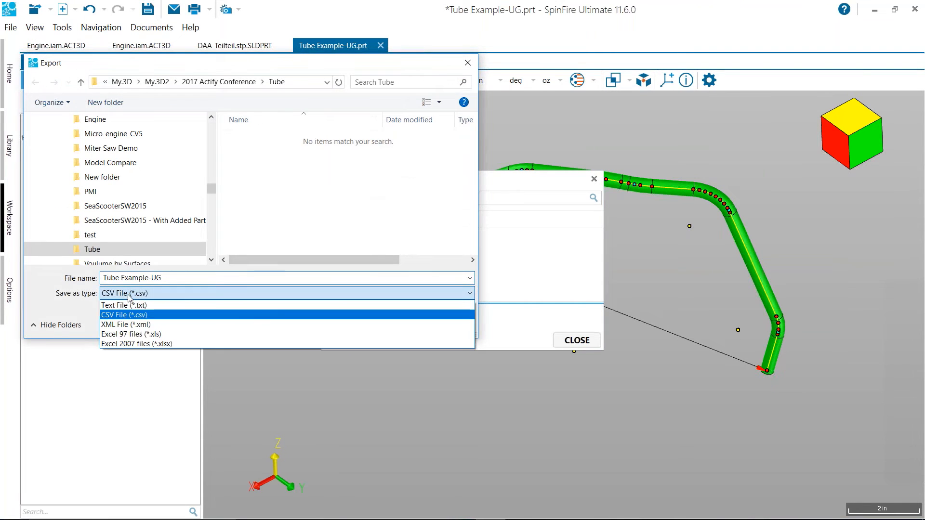
{"action": "left_click", "coordinate": [198, 334]}
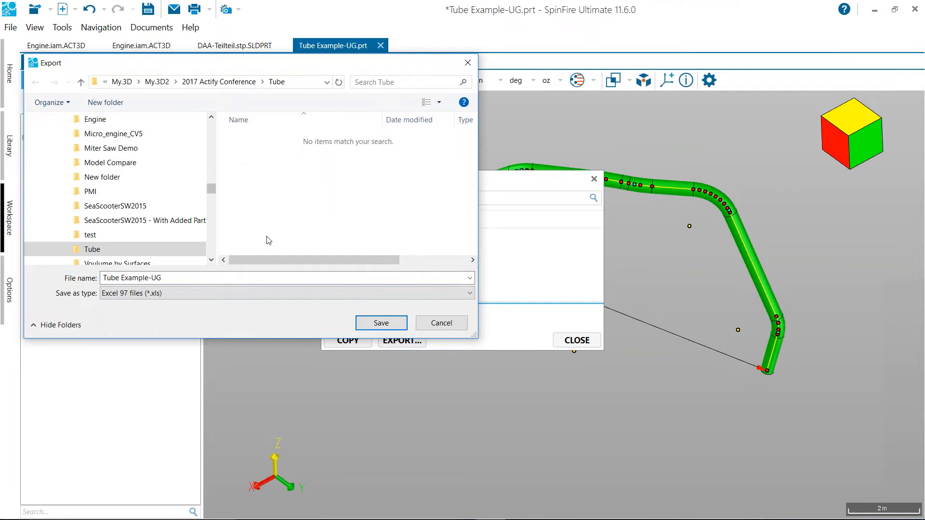
{"action": "left_click", "coordinate": [381, 323]}
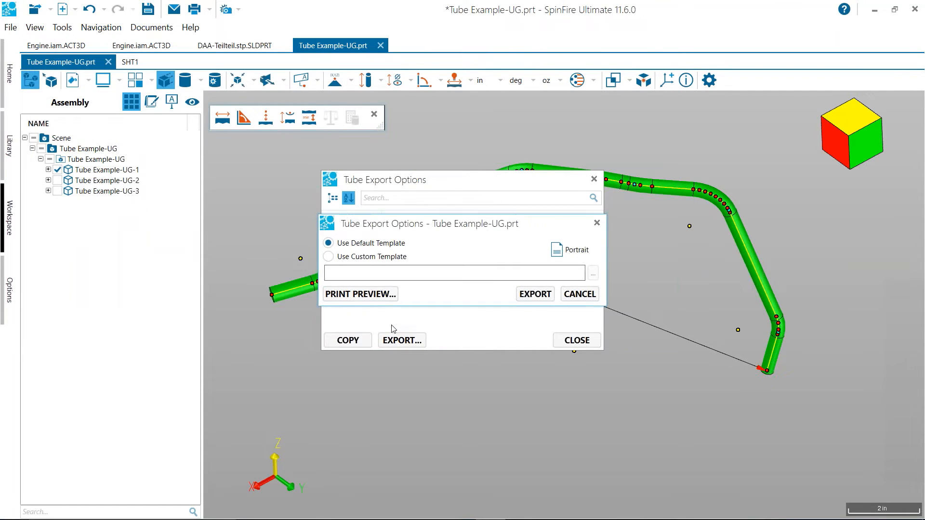
Preview the tube data report for printing in landscape orientation
{"action": "left_click", "coordinate": [371, 298]}
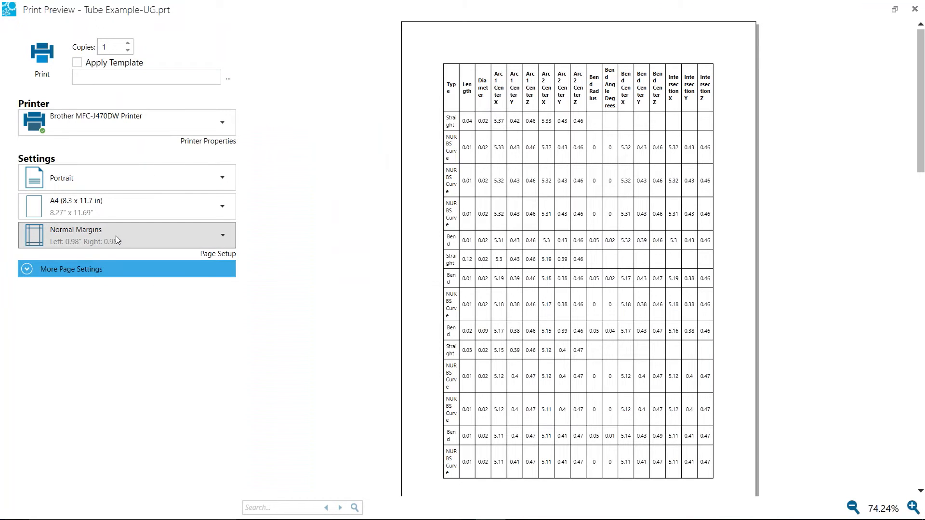
{"action": "left_click", "coordinate": [96, 177]}
{"action": "left_click", "coordinate": [90, 235]}
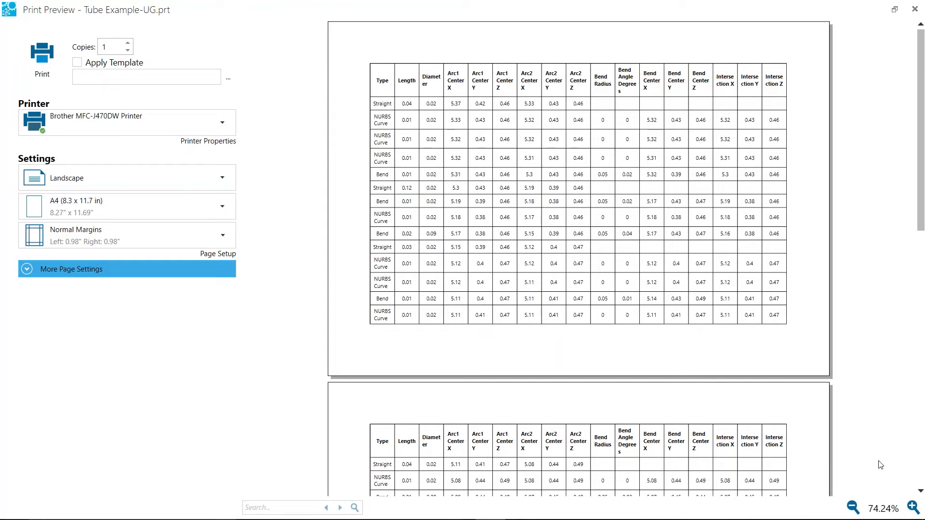
Examine the tube report's length, arc center and bend columns at 150% magnification, and close the preview and export options
{"action": "left_click", "coordinate": [913, 507]}
{"action": "left_click", "coordinate": [913, 507]}
{"action": "left_click", "coordinate": [913, 508]}
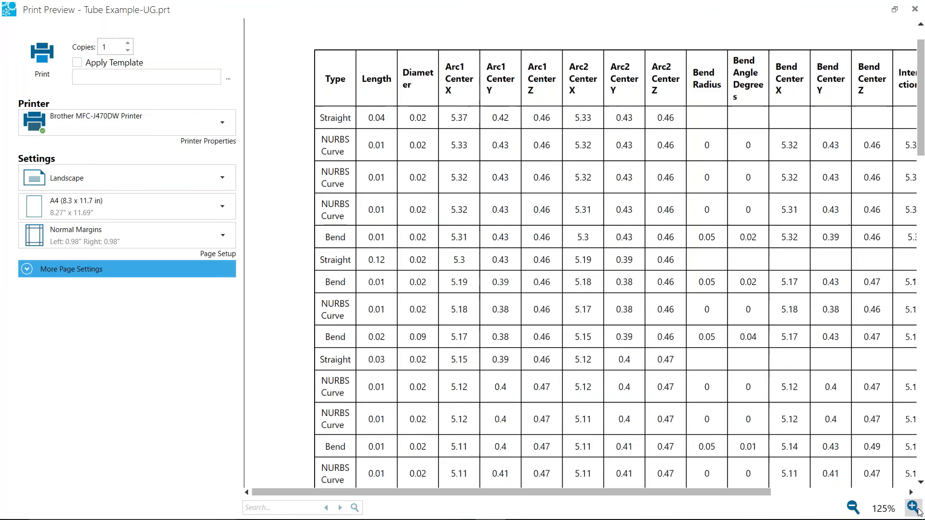
{"action": "left_click", "coordinate": [913, 508]}
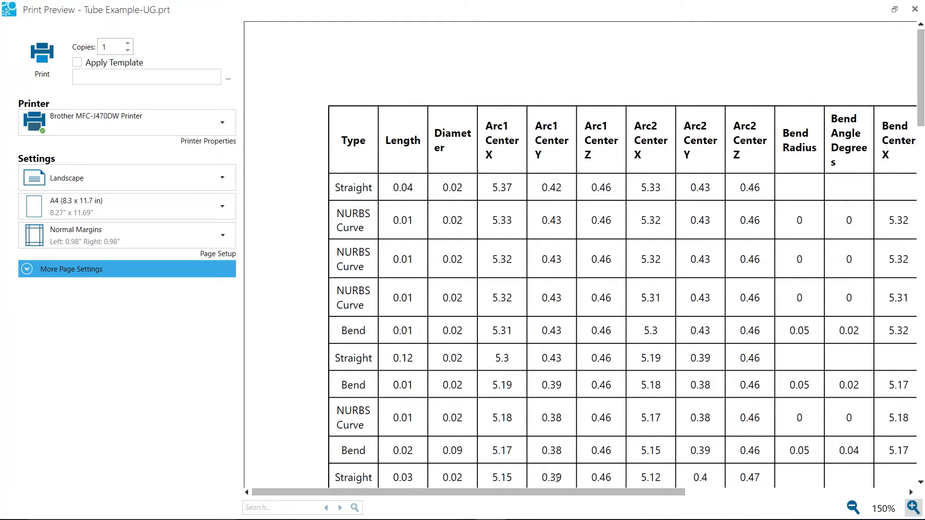
{"action": "left_click_drag", "start_coordinate": [552, 493], "coordinate": [573, 491]}
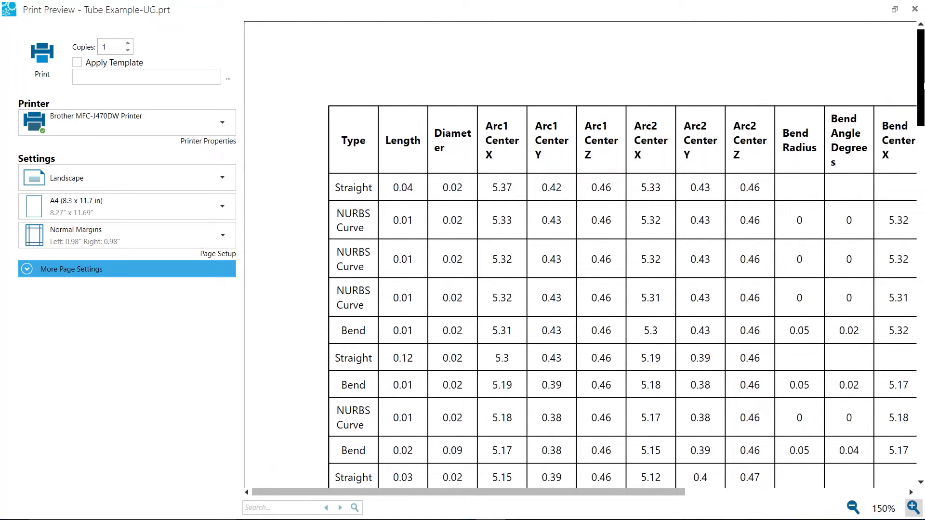
{"action": "mouse_move", "coordinate": [924, 87]}
{"action": "left_mouse_down"}
{"action": "mouse_move", "coordinate": [924, 126]}
{"action": "mouse_move", "coordinate": [924, 81]}
{"action": "left_mouse_up"}
{"action": "left_click", "coordinate": [915, 9]}
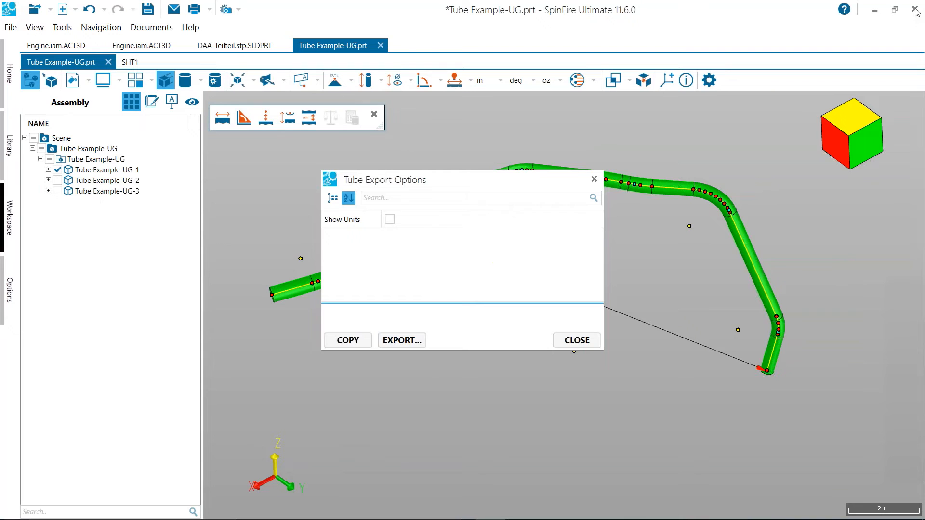
{"action": "left_click", "coordinate": [576, 345]}
Look over the measured tube and open the part's SHT1 drawing sheet
{"action": "middle_click_drag", "start_coordinate": [547, 259], "coordinate": [525, 253]}
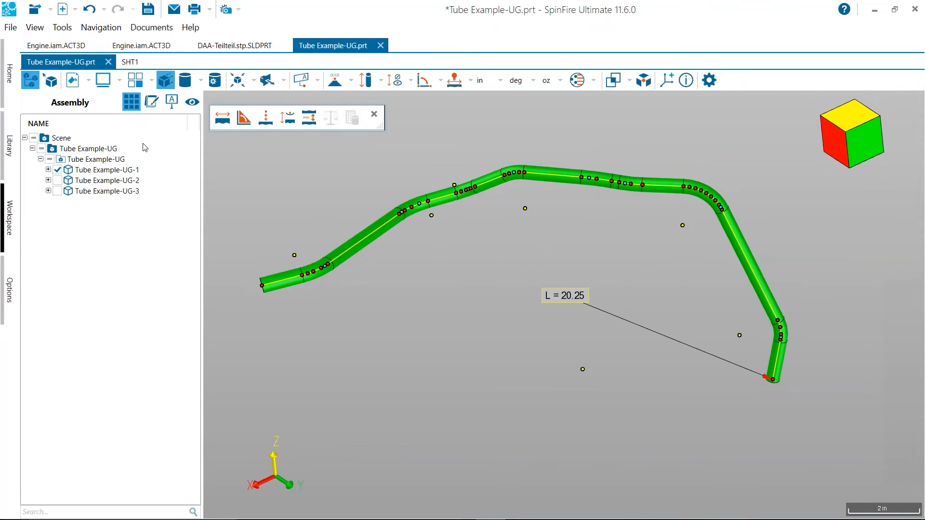
{"action": "left_click", "coordinate": [130, 62]}
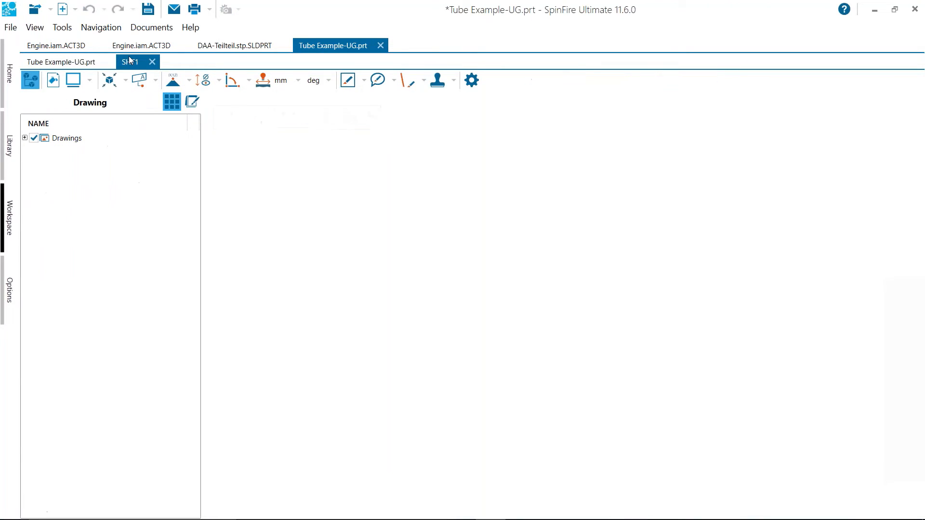
Return to the Tube Example-UG model and open the properties of its top-level Tube Example-UG assembly
{"action": "left_click", "coordinate": [63, 61]}
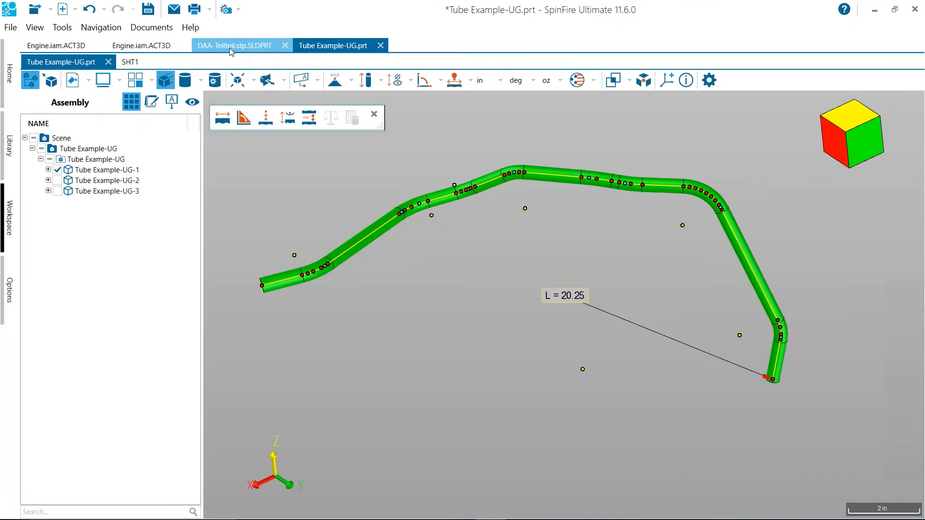
{"action": "mouse_move", "coordinate": [400, 230]}
{"action": "middle_mouse_down"}
{"action": "mouse_move", "coordinate": [403, 222]}
{"action": "mouse_move", "coordinate": [389, 230]}
{"action": "middle_mouse_up"}
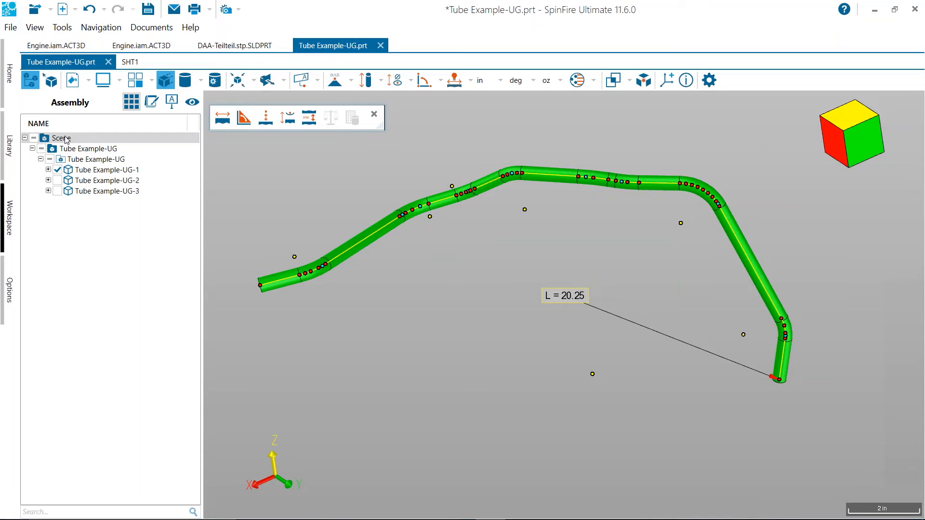
{"action": "left_click", "coordinate": [80, 150]}
{"action": "right_click", "coordinate": [79, 155]}
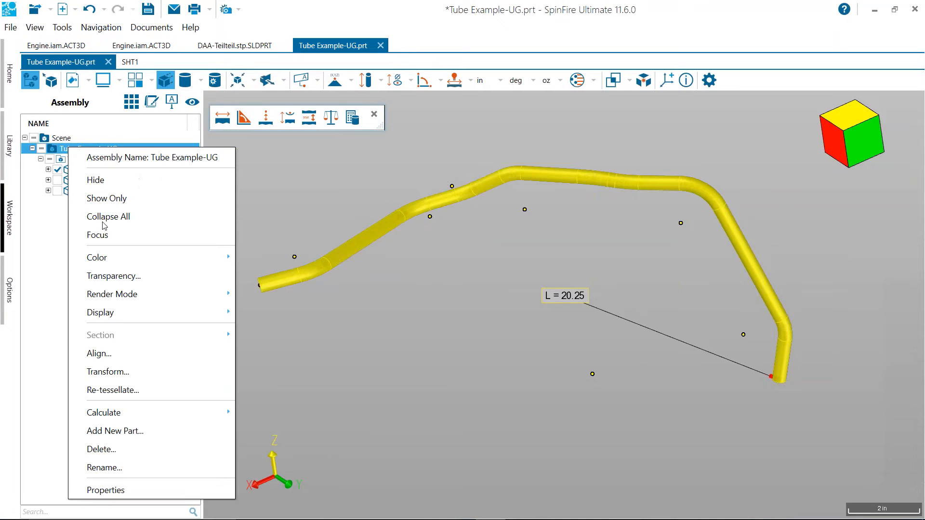
{"action": "left_click", "coordinate": [114, 490]}
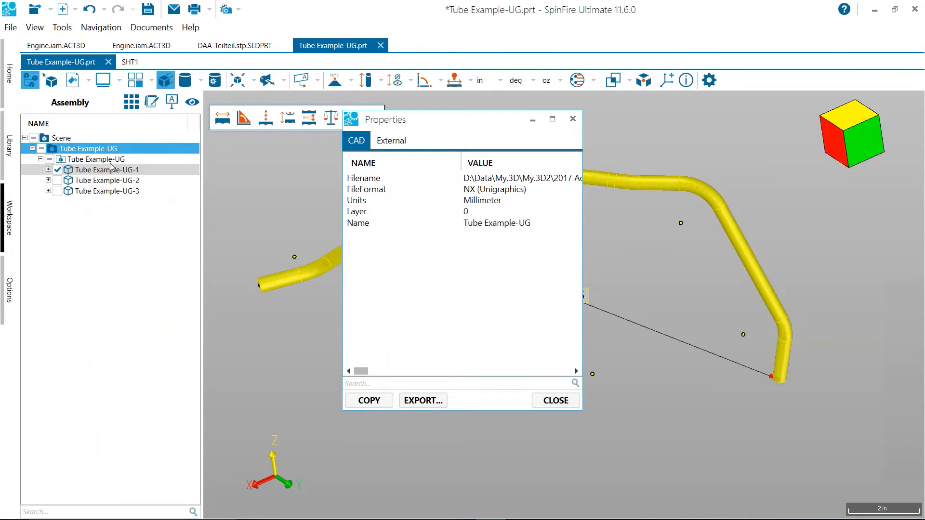
Read through the CAD properties of the nested Tube Example-UG assembly in an enlarged Properties window, and close it
{"action": "left_click", "coordinate": [108, 161]}
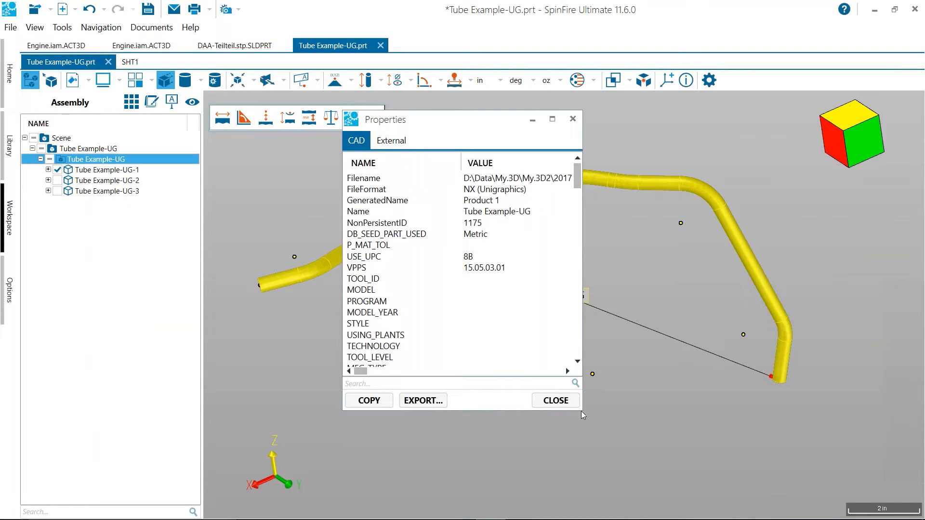
{"action": "left_click_drag", "start_coordinate": [582, 411], "coordinate": [682, 519]}
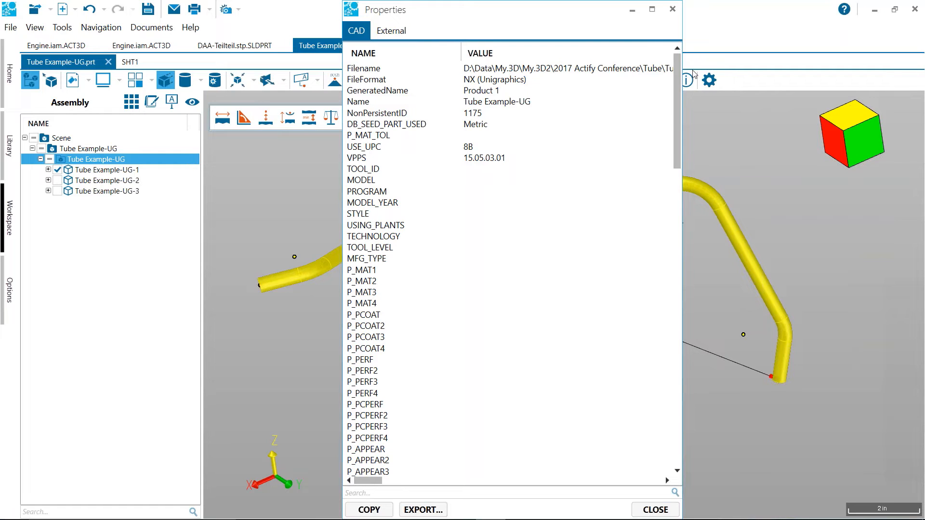
{"action": "left_click_drag", "start_coordinate": [673, 97], "coordinate": [675, 312]}
{"action": "left_click", "coordinate": [656, 510]}
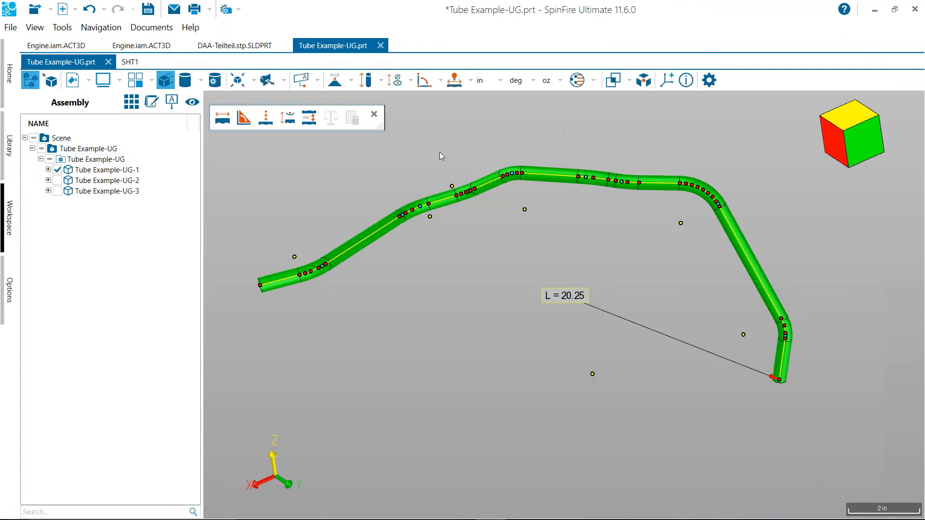
Inspect the CAD properties of the solids Tube Example-UG-1, Tube Example-UG-2 and Tube Example-UG-3 in turn
{"action": "left_click", "coordinate": [361, 240]}
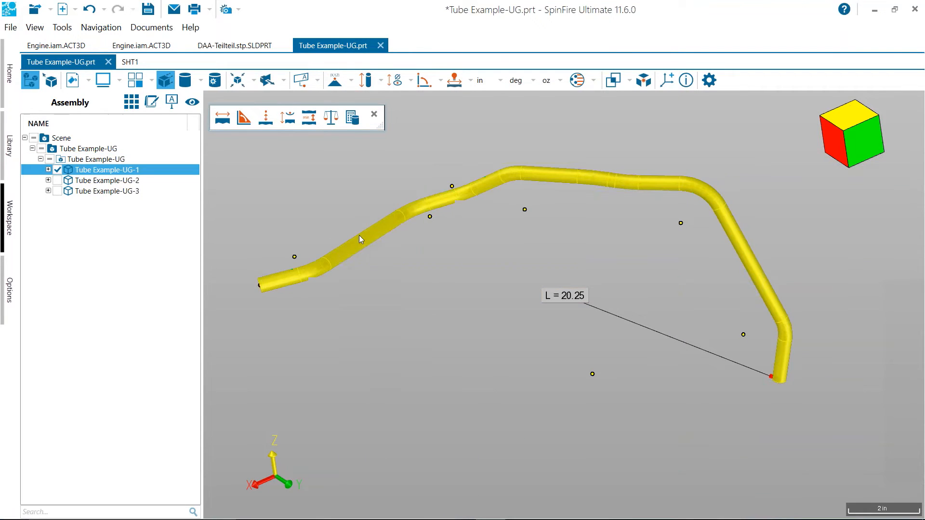
{"action": "right_click", "coordinate": [361, 239]}
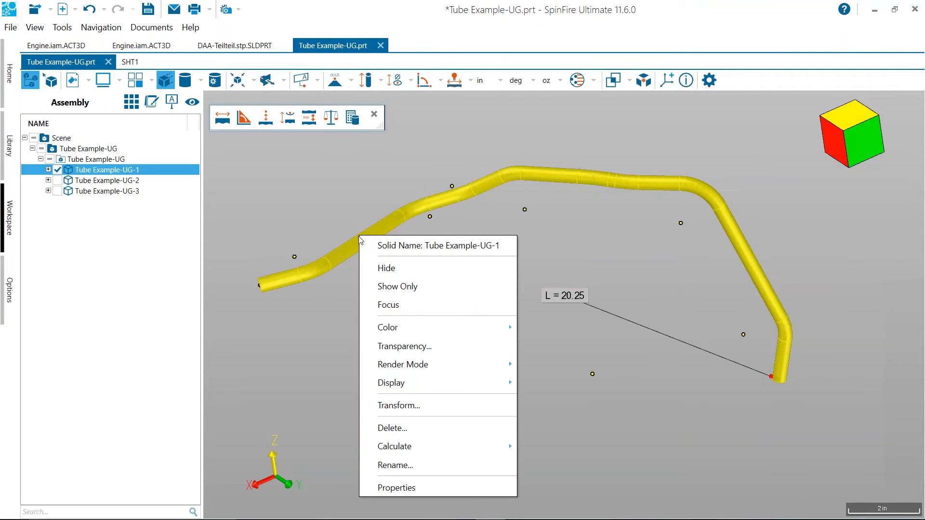
{"action": "left_click", "coordinate": [386, 488]}
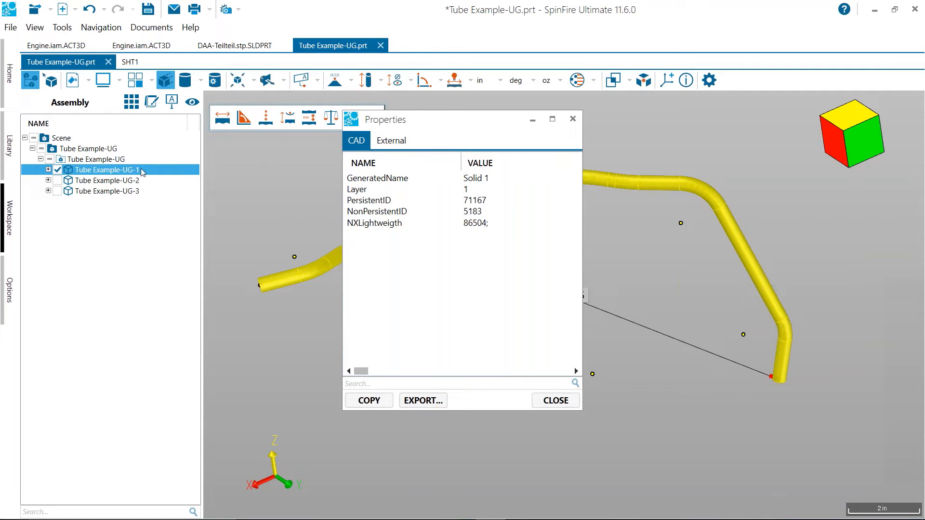
{"action": "left_click", "coordinate": [105, 182]}
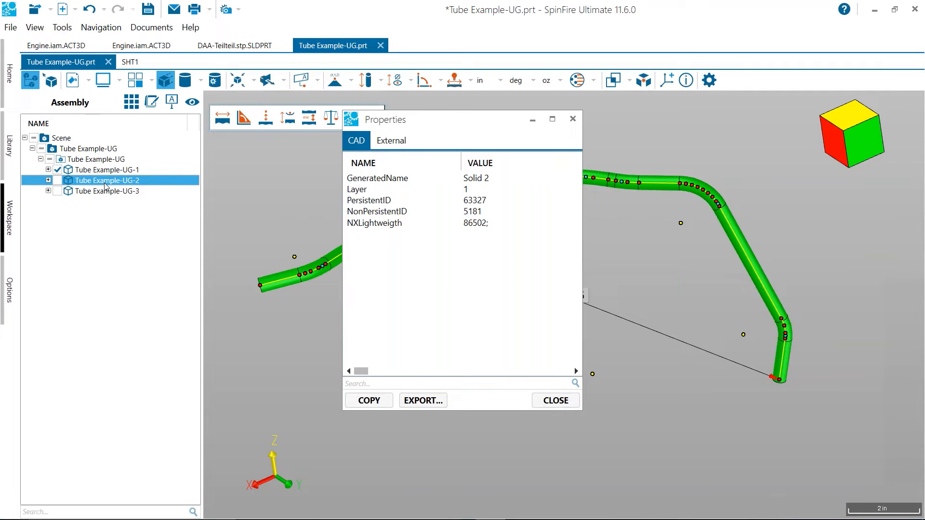
{"action": "left_click", "coordinate": [105, 192]}
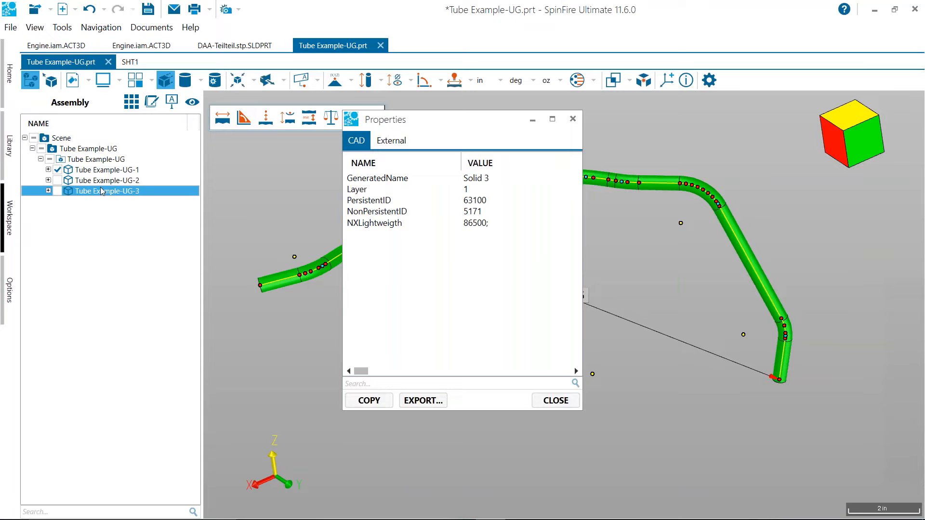
Compare the CAD properties of the top-level and nested Tube Example-UG assemblies, and close the properties
{"action": "left_click", "coordinate": [100, 160]}
{"action": "key", "text": "Up"}
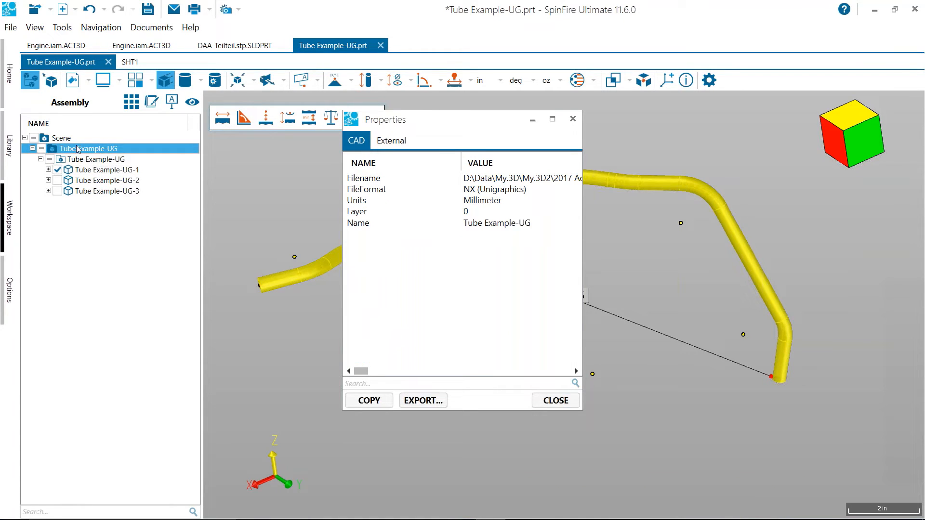
{"action": "key", "text": "Down"}
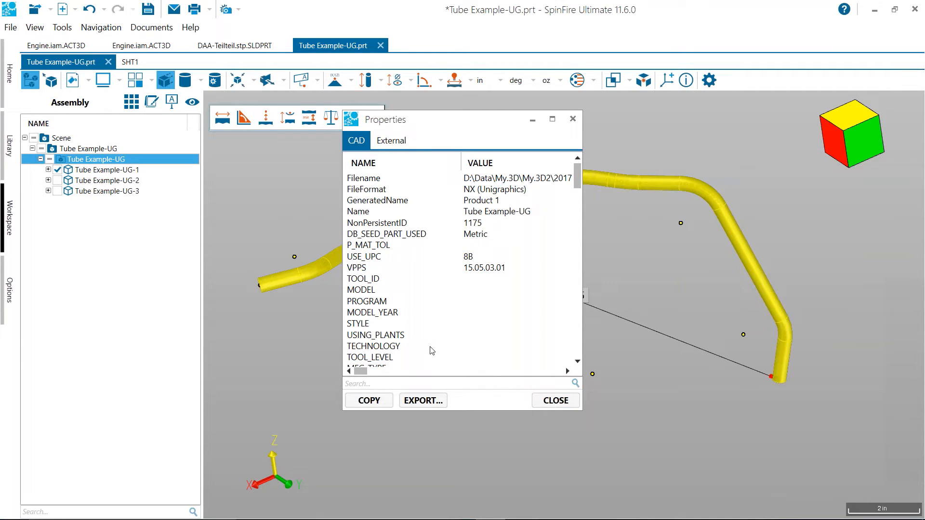
{"action": "left_click", "coordinate": [533, 395]}
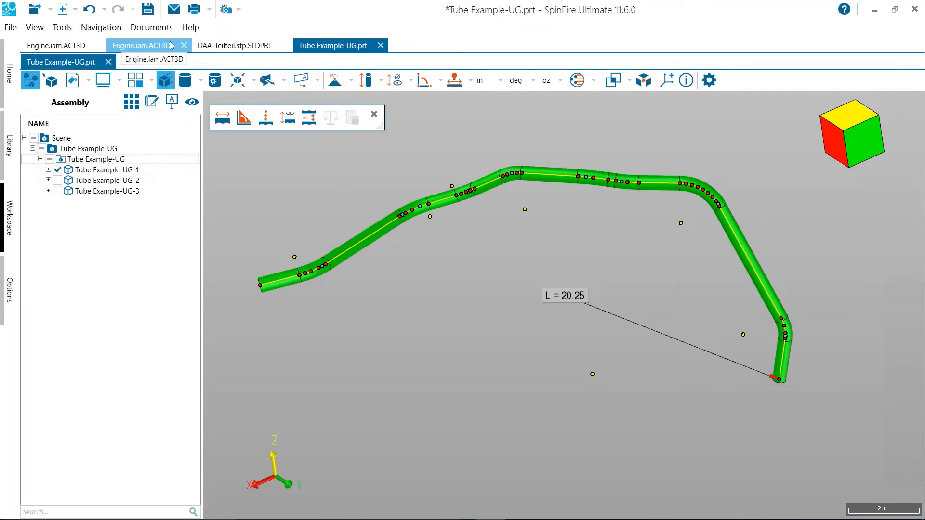
Switch to the second Engine.iam.ACT3D document and show only the crankcase in the Start view
{"action": "left_click", "coordinate": [61, 46]}
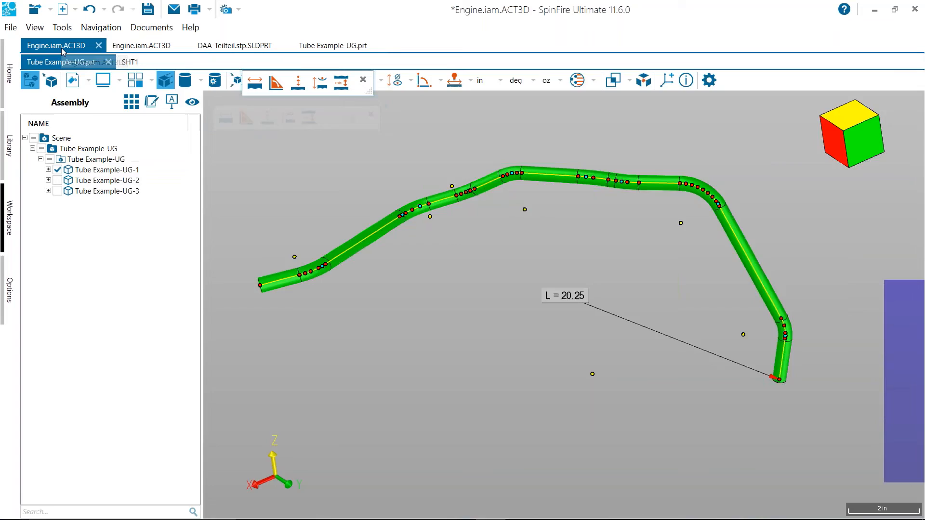
{"action": "left_click", "coordinate": [135, 49]}
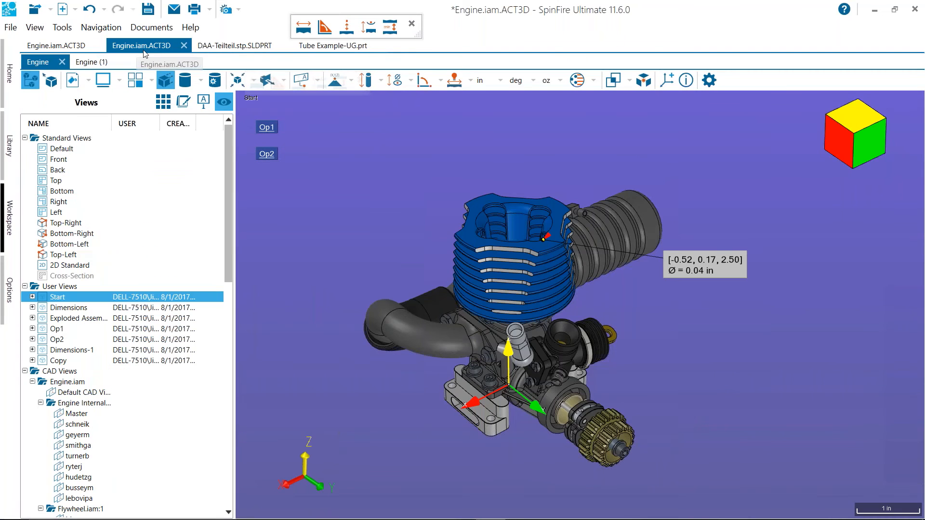
{"action": "right_click", "coordinate": [502, 324]}
{"action": "left_click", "coordinate": [501, 324]}
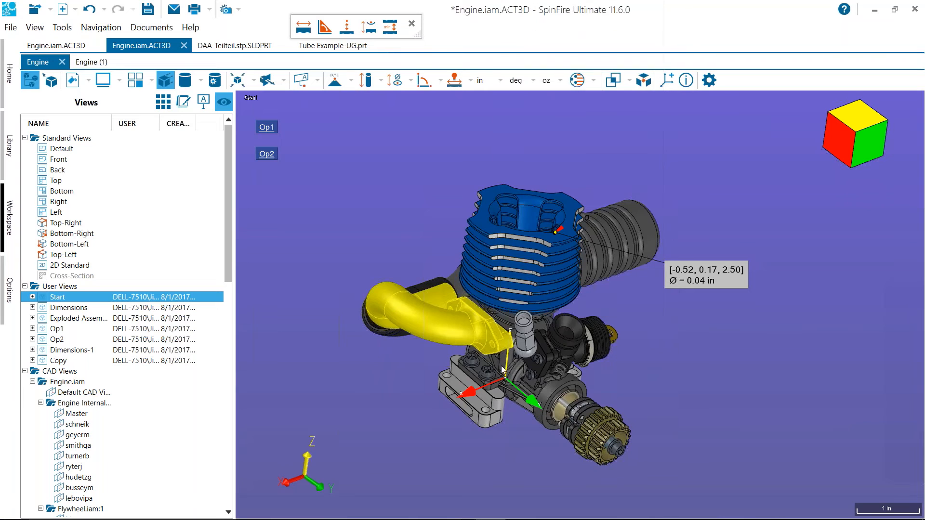
{"action": "right_click", "coordinate": [501, 369]}
{"action": "left_click", "coordinate": [576, 100]}
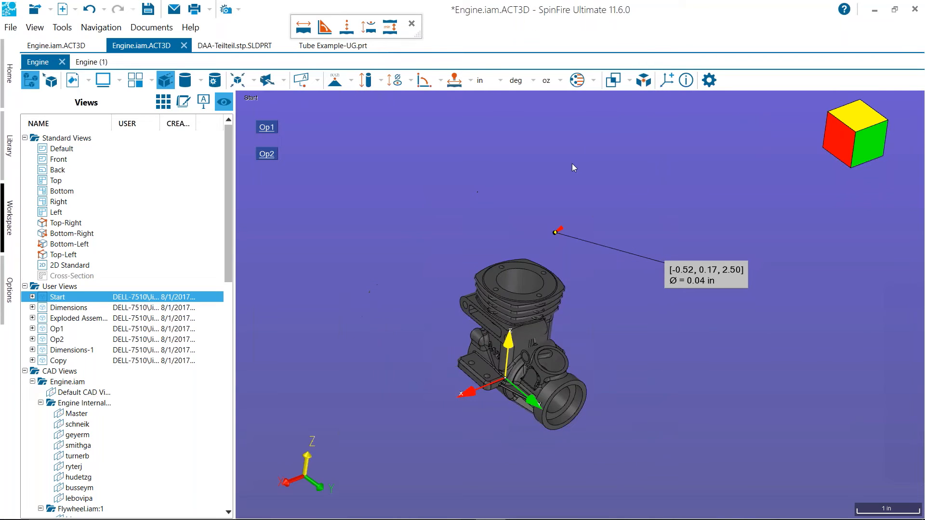
Try to measure the sum of connected edges along the crankcase's mounting ledge below the raised 0.12 marking
{"action": "scroll", "coordinate": [545, 183], "scroll_direction": "up", "scroll_amount": 4}
{"action": "right_click_drag", "start_coordinate": [602, 346], "coordinate": [651, 302]}
{"action": "left_click_drag", "start_coordinate": [652, 302], "coordinate": [499, 345]}
{"action": "scroll", "coordinate": [528, 357], "scroll_direction": "up", "scroll_amount": 3}
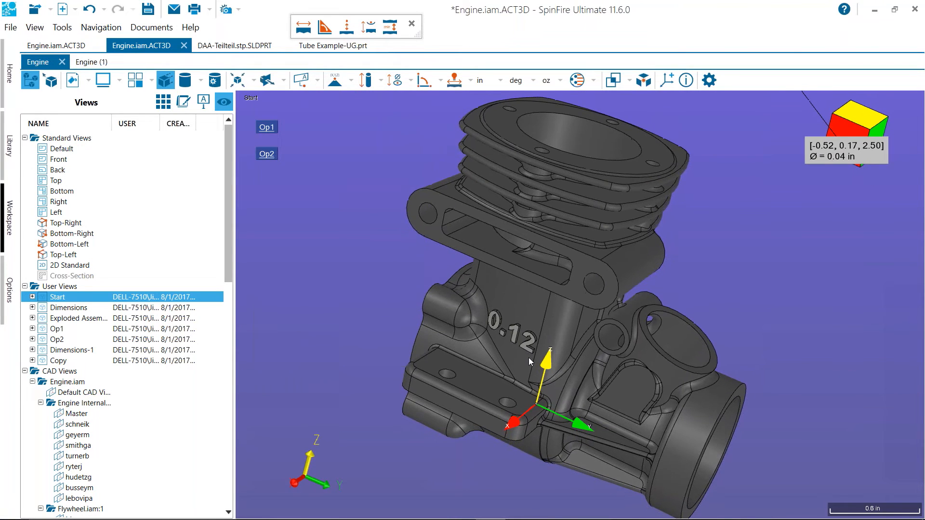
{"action": "scroll", "coordinate": [548, 299], "scroll_direction": "up", "scroll_amount": 3}
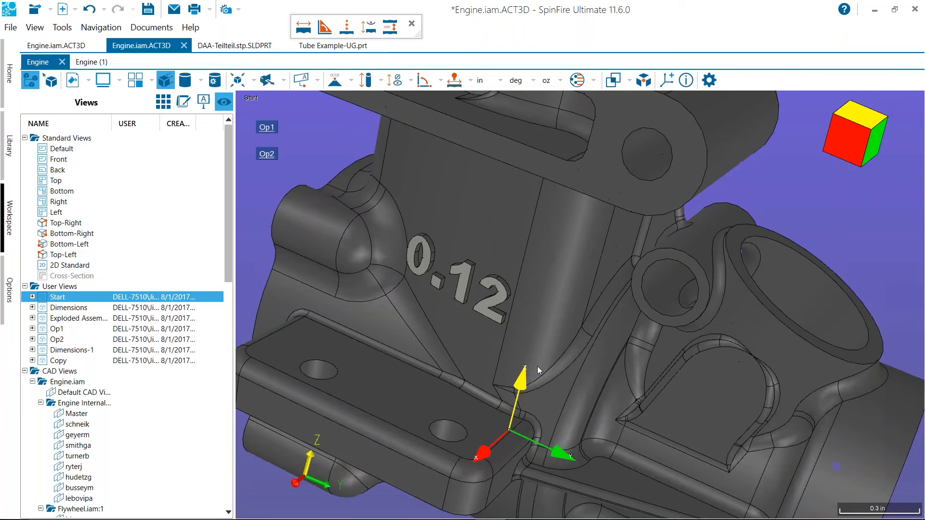
{"action": "scroll", "coordinate": [581, 301], "scroll_direction": "up", "scroll_amount": 3}
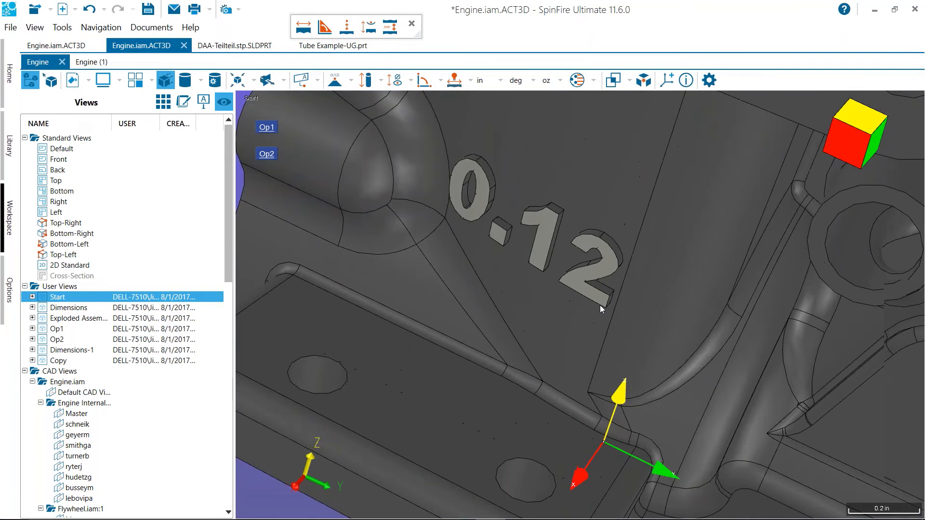
{"action": "left_click", "coordinate": [353, 83]}
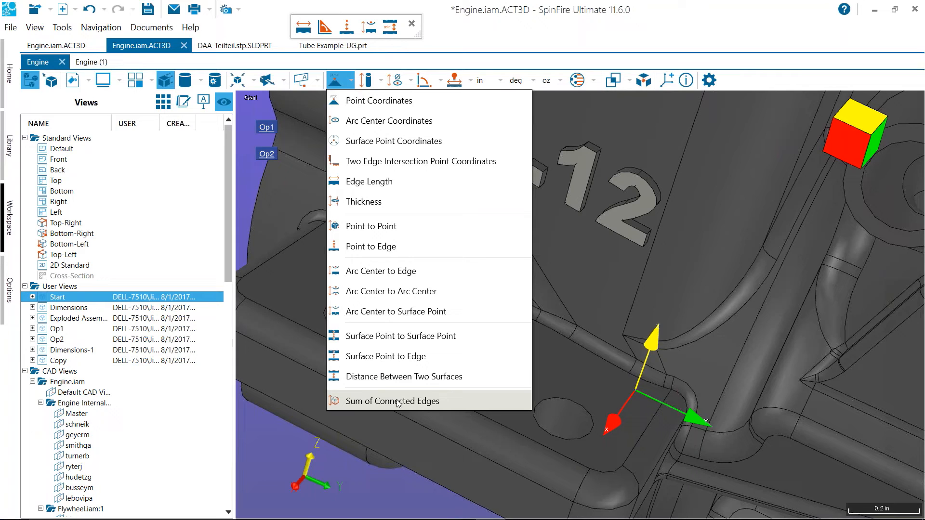
{"action": "left_click", "coordinate": [399, 402]}
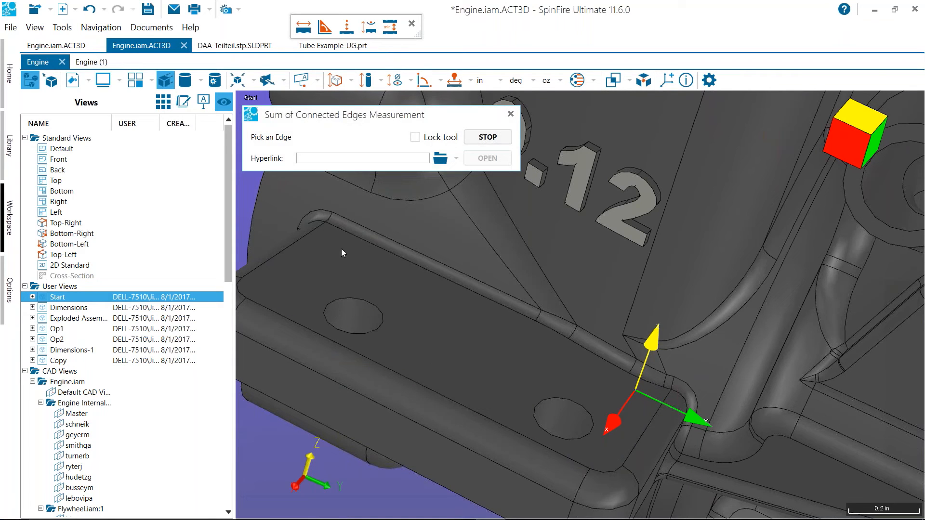
{"action": "left_click", "coordinate": [352, 224]}
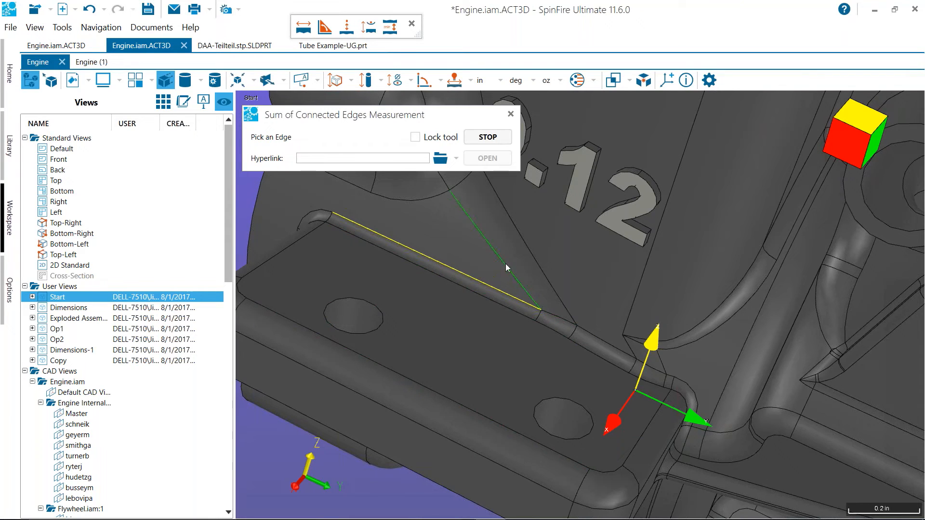
{"action": "scroll", "coordinate": [537, 316], "scroll_direction": "up", "scroll_amount": 1}
{"action": "left_click", "coordinate": [539, 315]}
{"action": "left_click", "coordinate": [603, 350]}
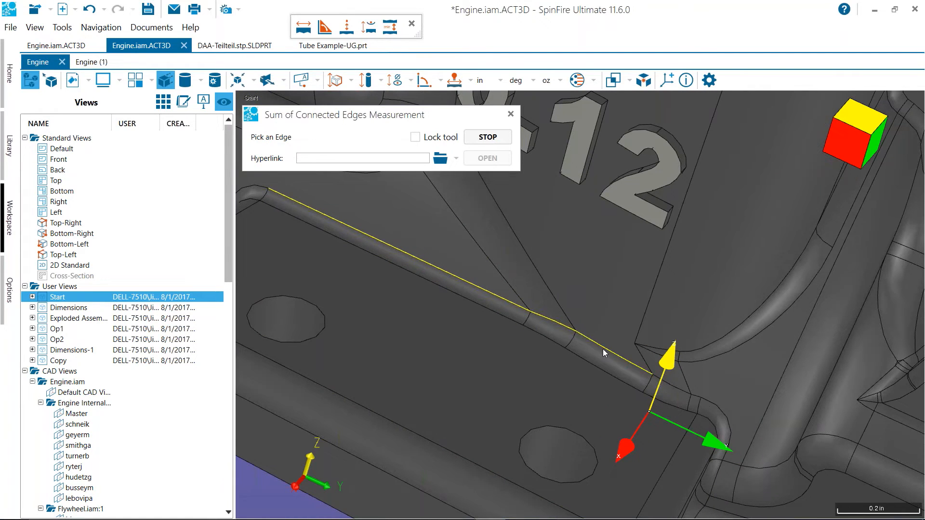
{"action": "left_click", "coordinate": [658, 384]}
Examine the corner where the picked edge chain ends and the whole chain along the ledge, and cancel the connected-edges measurement
{"action": "middle_click_drag", "start_coordinate": [619, 328], "coordinate": [557, 276]}
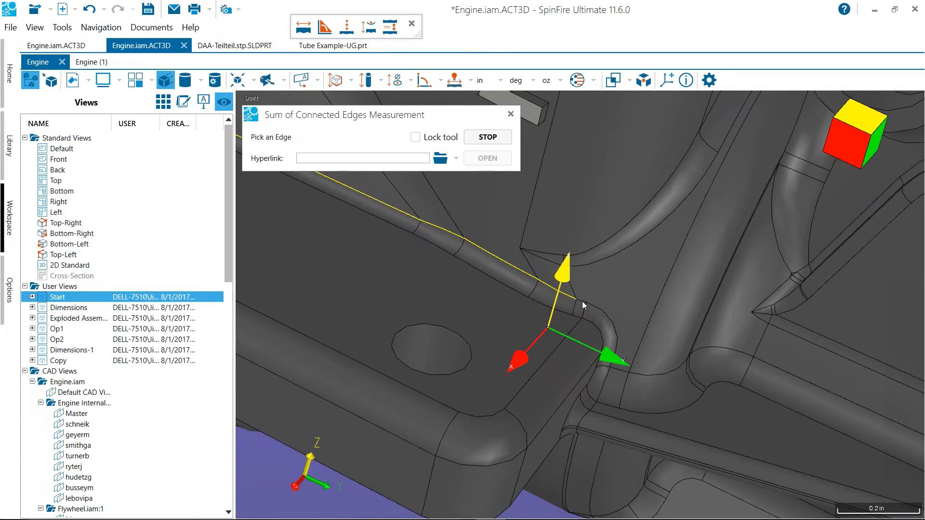
{"action": "scroll", "coordinate": [585, 299], "scroll_direction": "up", "scroll_amount": 3}
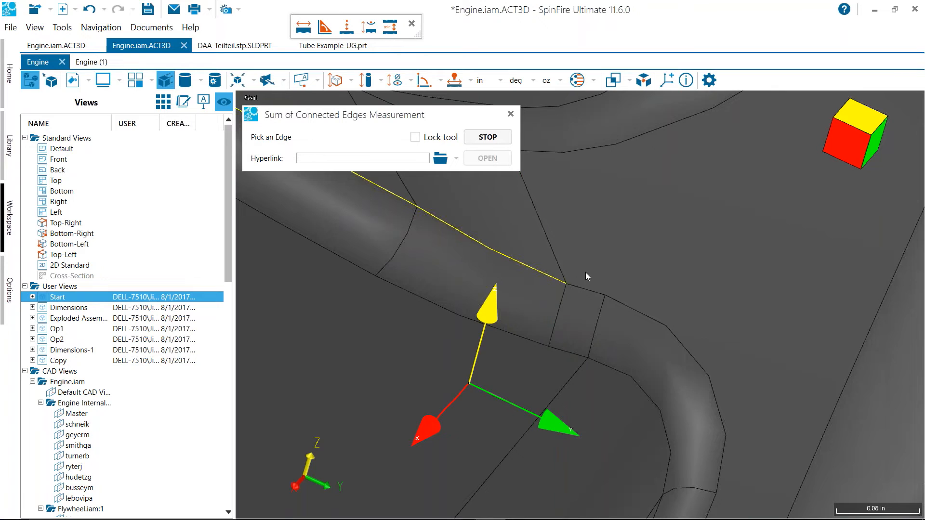
{"action": "scroll", "coordinate": [583, 280], "scroll_direction": "up", "scroll_amount": 3}
{"action": "scroll", "coordinate": [581, 299], "scroll_direction": "down", "scroll_amount": 1}
{"action": "middle_click_drag", "start_coordinate": [559, 244], "coordinate": [535, 256]}
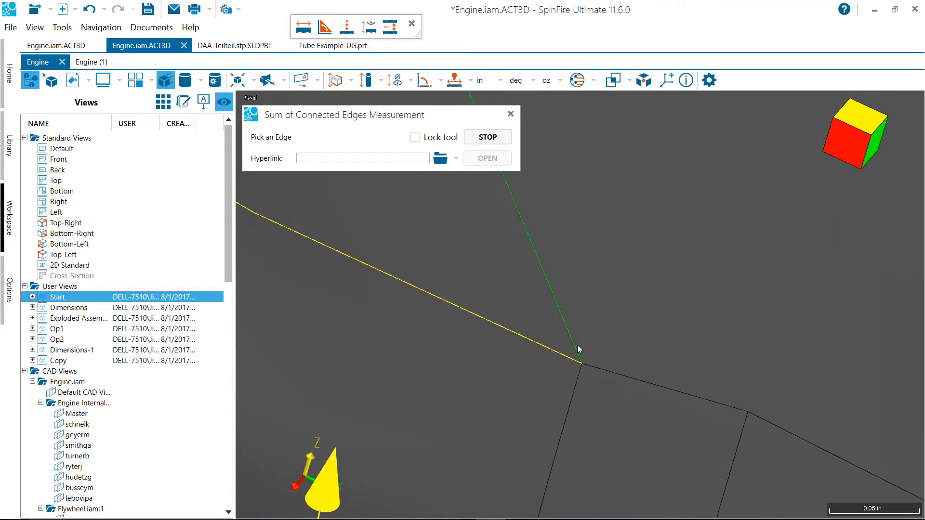
{"action": "scroll", "coordinate": [580, 345], "scroll_direction": "down", "scroll_amount": 2}
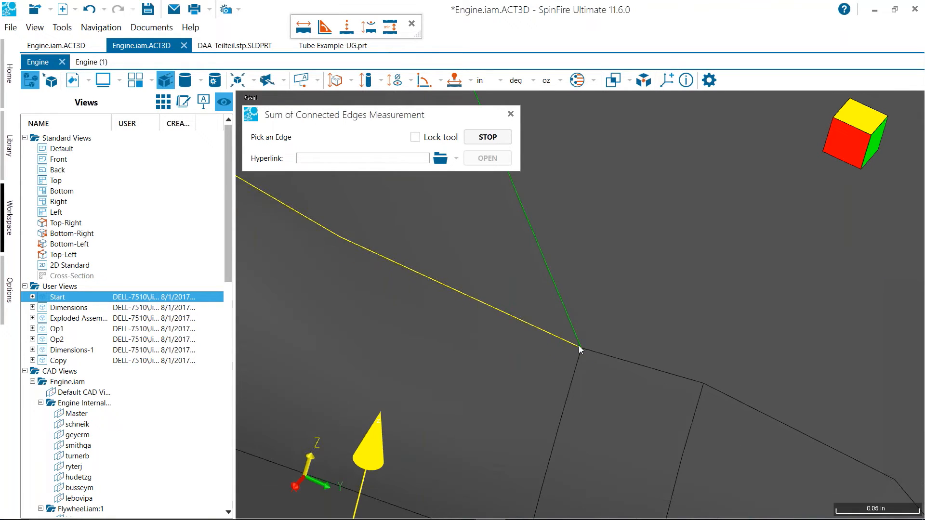
{"action": "scroll", "coordinate": [579, 345], "scroll_direction": "down", "scroll_amount": 2}
{"action": "scroll", "coordinate": [579, 345], "scroll_direction": "down", "scroll_amount": 5}
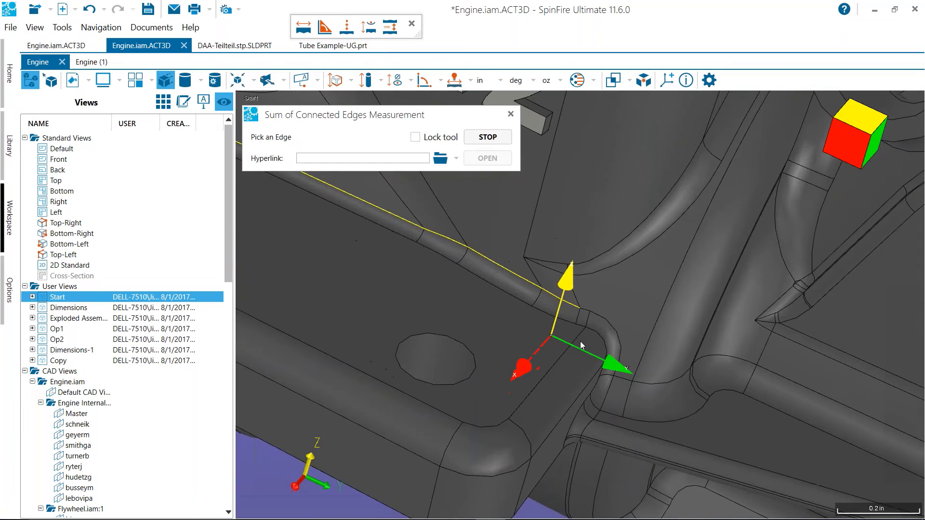
{"action": "scroll", "coordinate": [580, 342], "scroll_direction": "down", "scroll_amount": 1}
{"action": "scroll", "coordinate": [580, 342], "scroll_direction": "up", "scroll_amount": 2}
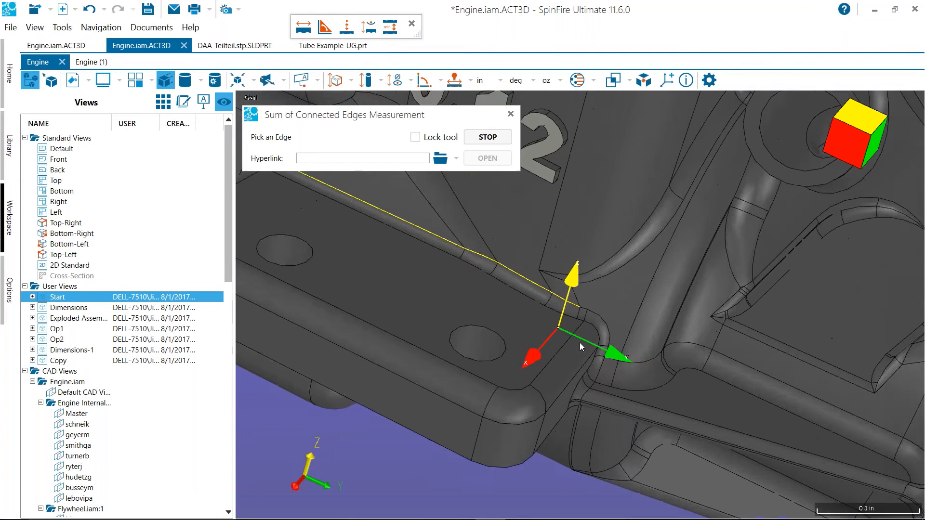
{"action": "scroll", "coordinate": [580, 342], "scroll_direction": "down", "scroll_amount": 3}
{"action": "scroll", "coordinate": [575, 343], "scroll_direction": "up", "scroll_amount": 1}
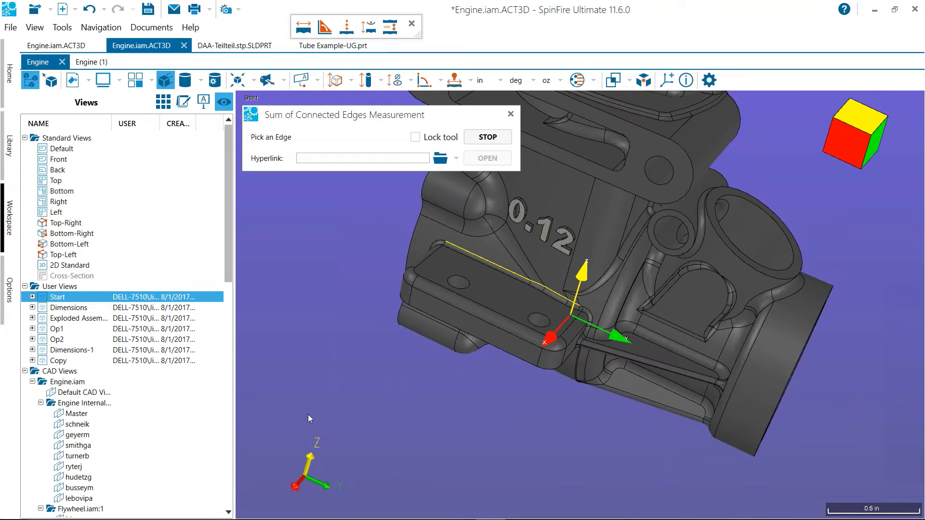
{"action": "scroll", "coordinate": [308, 414], "scroll_direction": "up", "scroll_amount": 1}
{"action": "scroll", "coordinate": [308, 416], "scroll_direction": "up", "scroll_amount": 1}
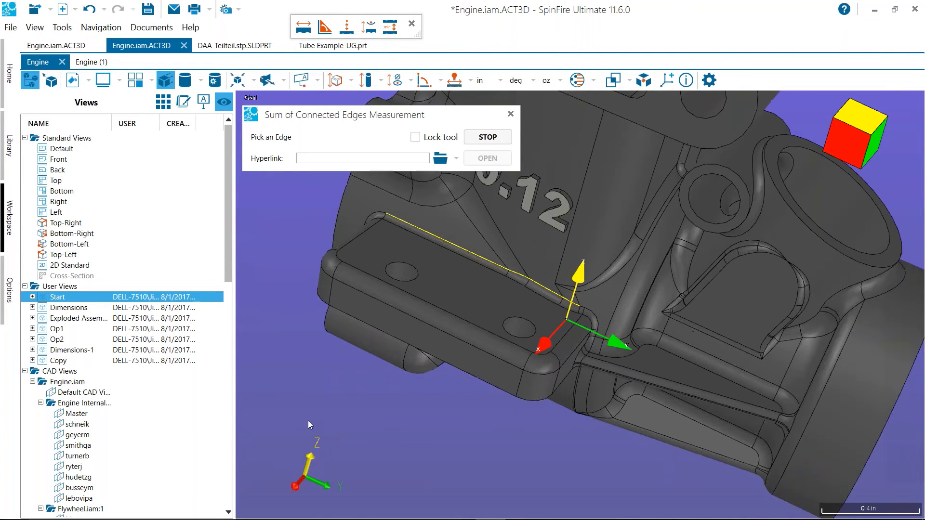
{"action": "scroll", "coordinate": [308, 421], "scroll_direction": "up", "scroll_amount": 3}
{"action": "scroll", "coordinate": [309, 421], "scroll_direction": "down", "scroll_amount": 2}
{"action": "scroll", "coordinate": [308, 420], "scroll_direction": "down", "scroll_amount": 2}
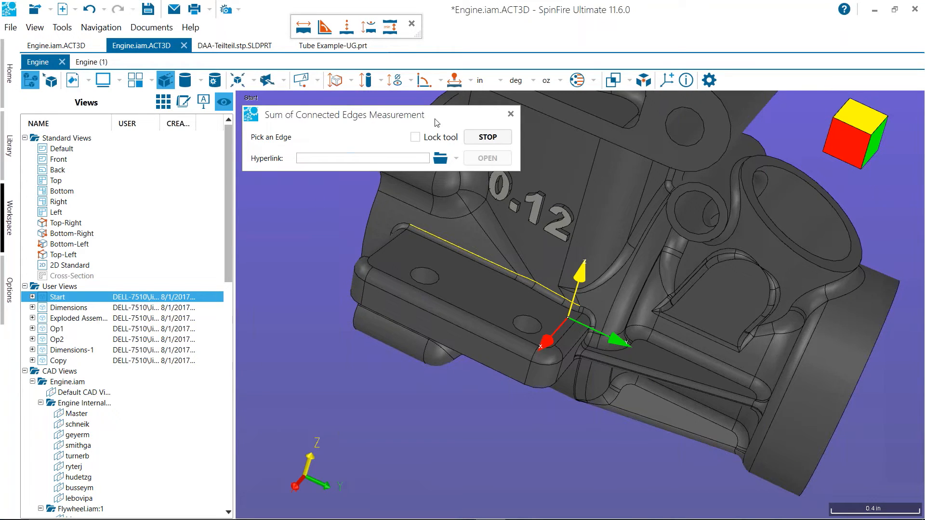
{"action": "left_click", "coordinate": [510, 114]}
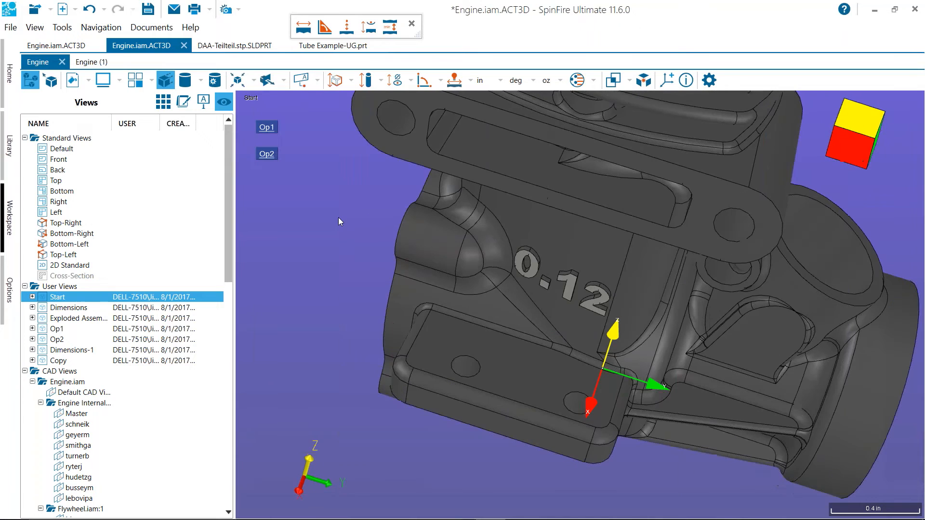
Inspect the isolated crankcase closely and as a whole, and check which commands are available for the Engine Case part
{"action": "scroll", "coordinate": [351, 207], "scroll_direction": "up", "scroll_amount": 2}
{"action": "left_click_drag", "start_coordinate": [340, 208], "coordinate": [509, 253]}
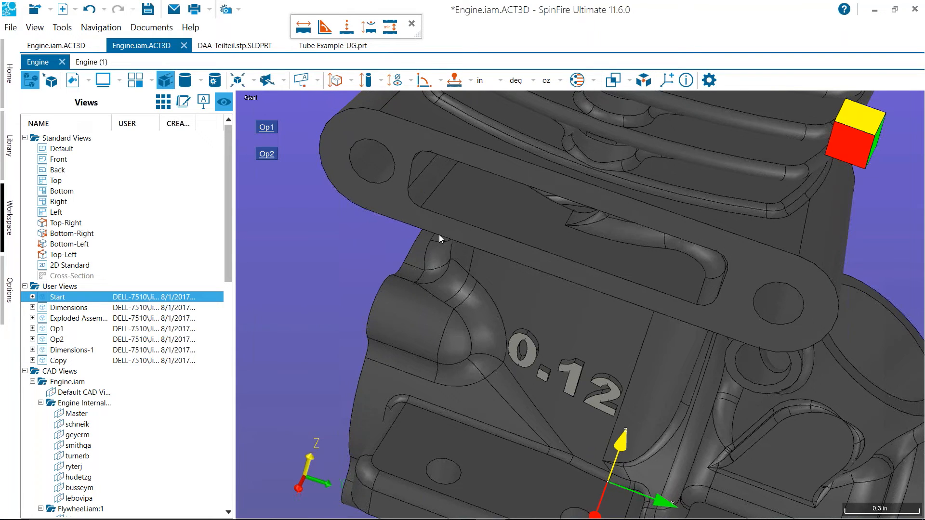
{"action": "scroll", "coordinate": [337, 245], "scroll_direction": "down", "scroll_amount": 5}
{"action": "scroll", "coordinate": [338, 245], "scroll_direction": "down", "scroll_amount": 1}
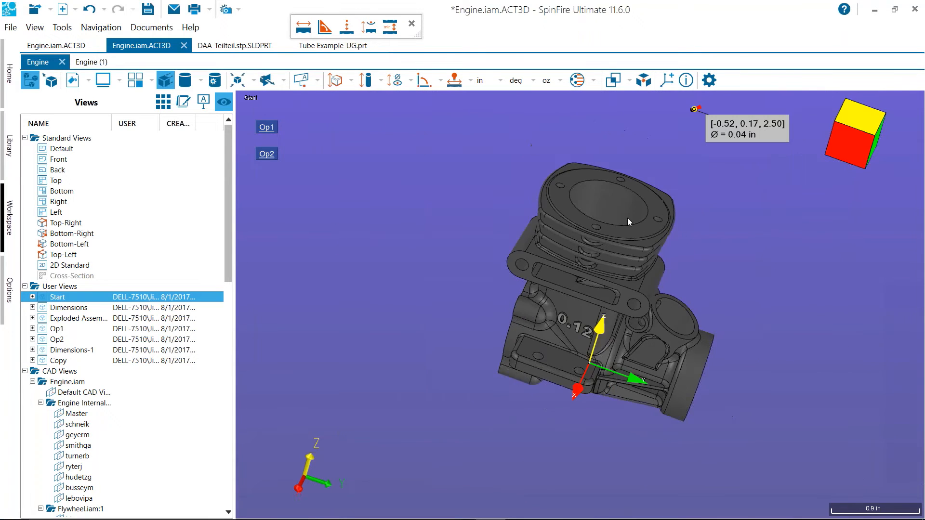
{"action": "right_click", "coordinate": [595, 203]}
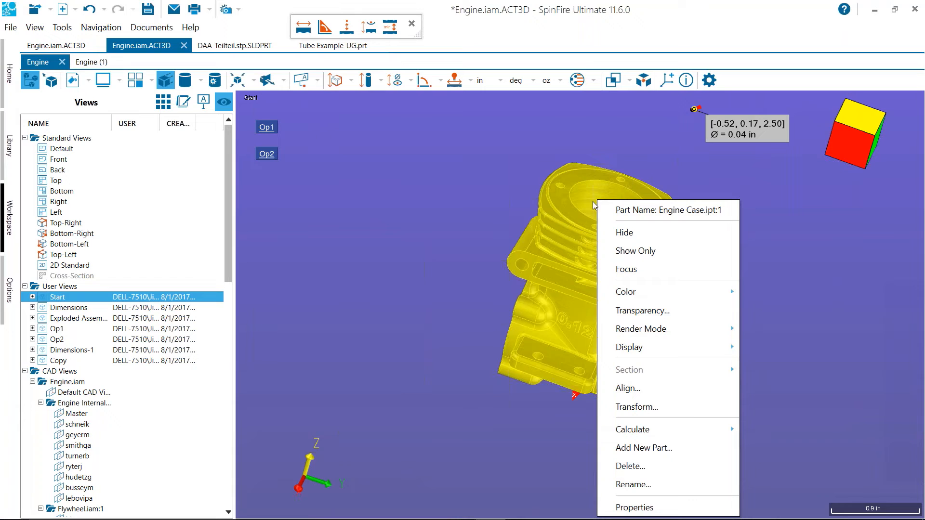
{"action": "left_click", "coordinate": [478, 211]}
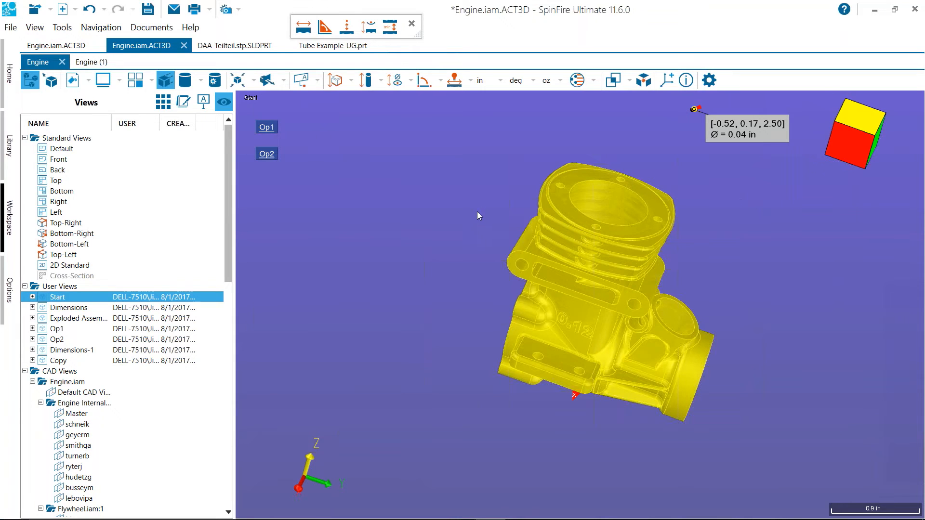
Check the commands available for the geometry in Tube Example-UG.prt and for the Default part in DAA-Teilteil.stp.SLDPRT
{"action": "left_click", "coordinate": [332, 46]}
{"action": "right_click", "coordinate": [442, 205]}
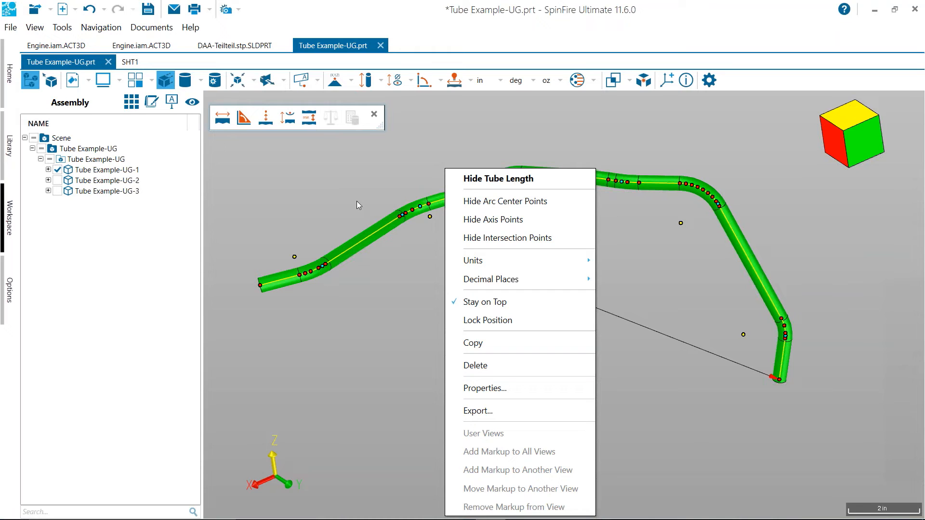
{"action": "left_click", "coordinate": [344, 198]}
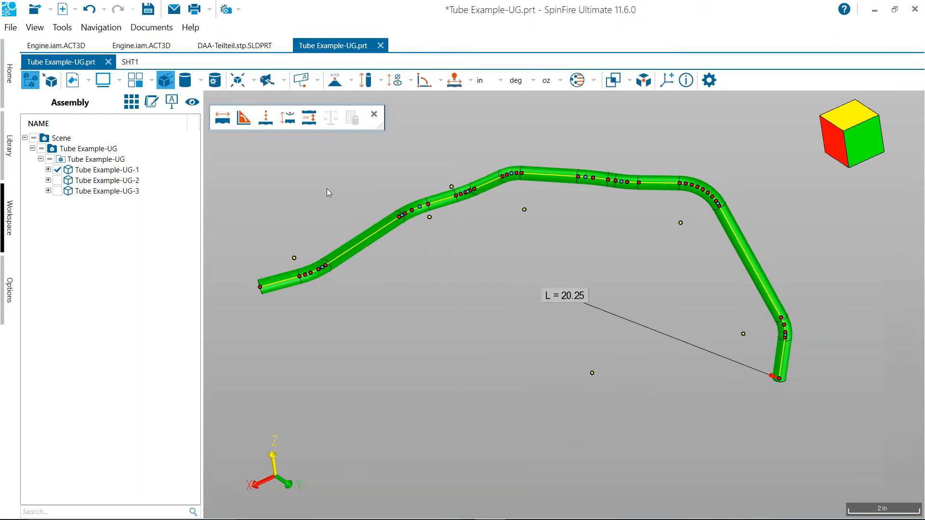
{"action": "left_click", "coordinate": [235, 46]}
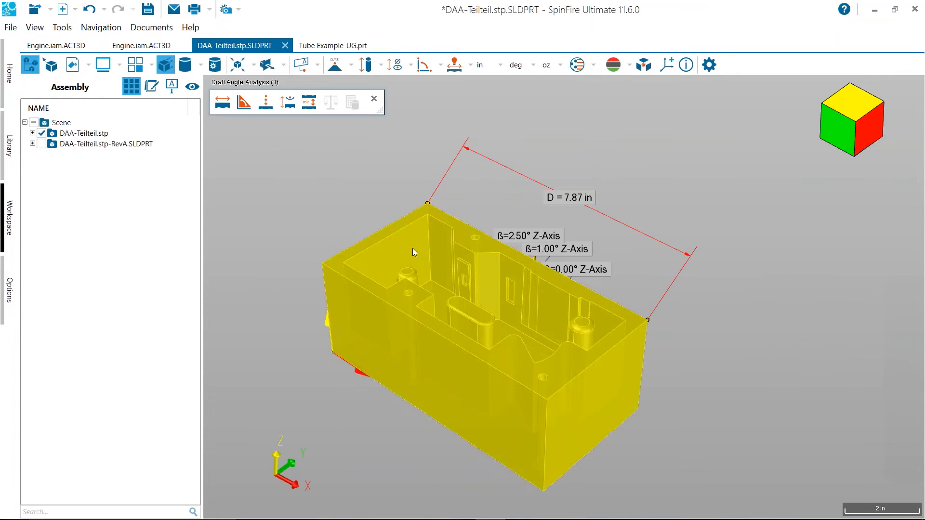
{"action": "right_click", "coordinate": [412, 248]}
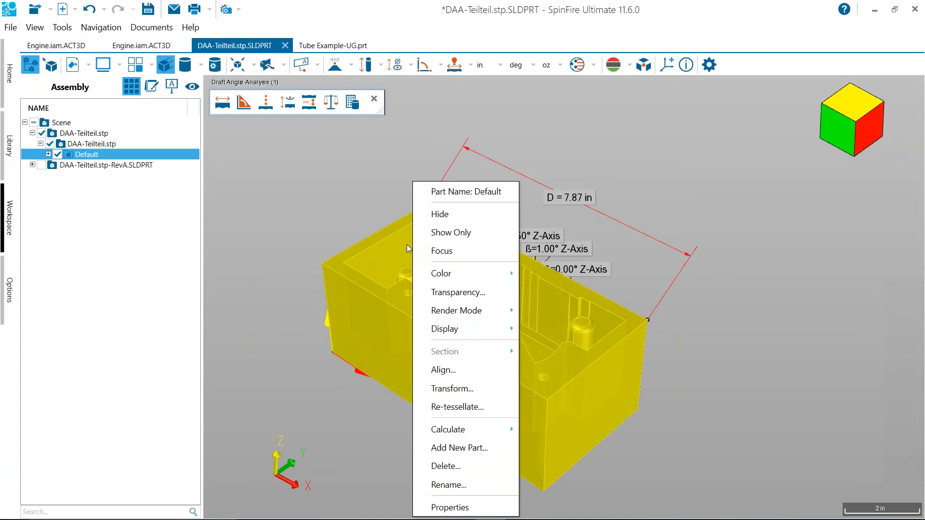
{"action": "left_click", "coordinate": [354, 211]}
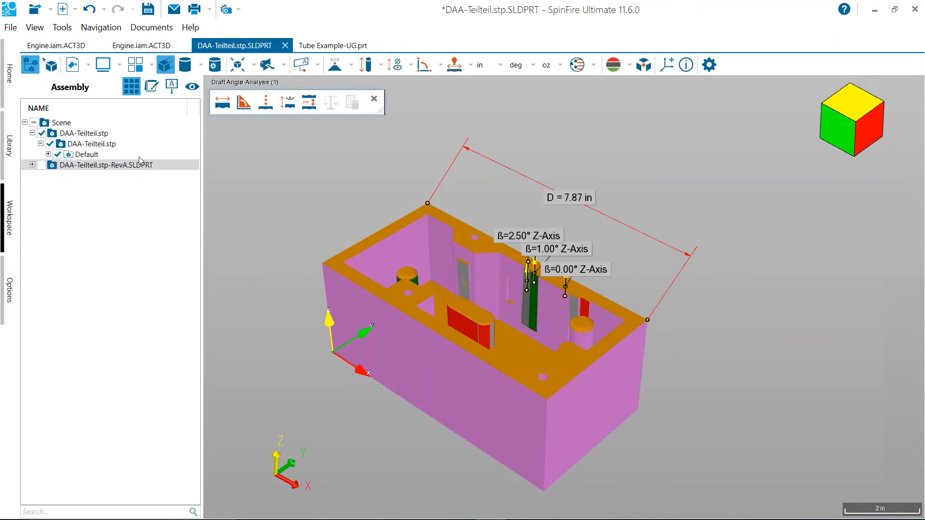
Show the saved Draft Angle Analysis view, and switch to the Default CAD View of DAA-Teilteil.stp
{"action": "left_click", "coordinate": [192, 89]}
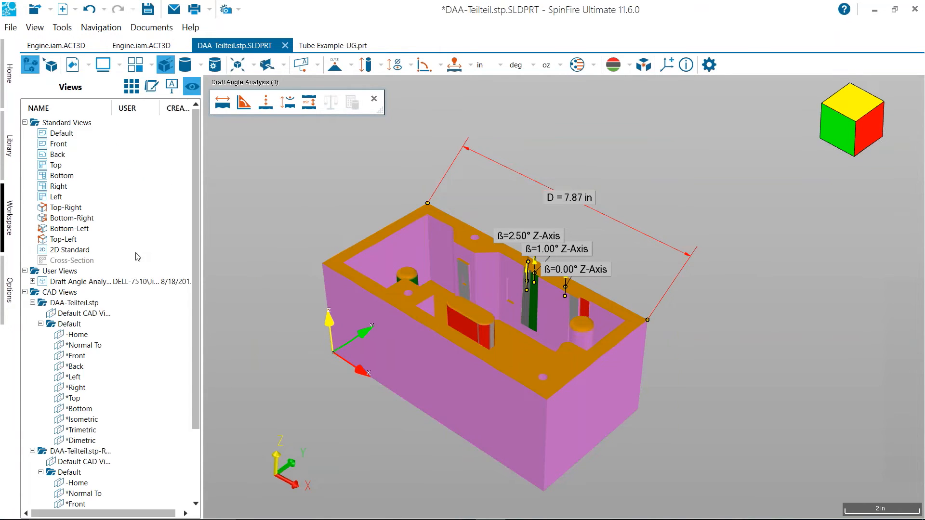
{"action": "left_click", "coordinate": [77, 282]}
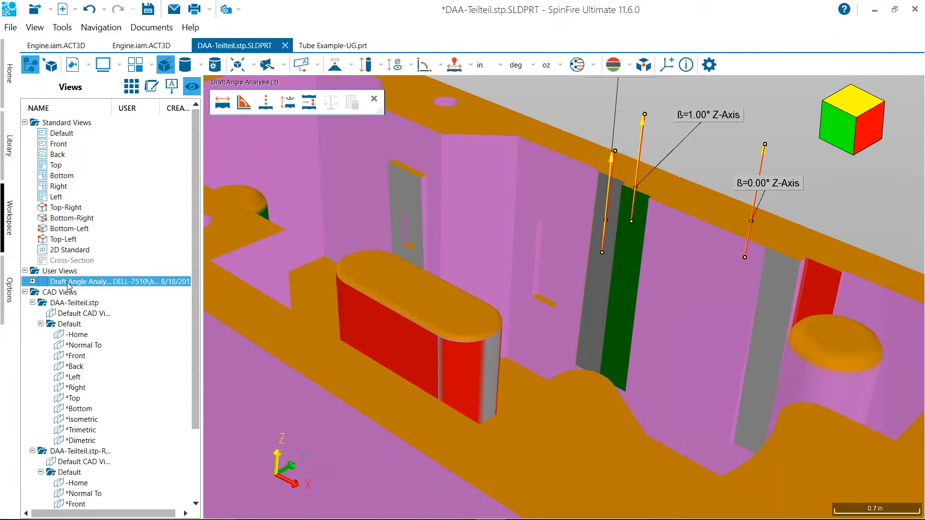
{"action": "left_click", "coordinate": [83, 314]}
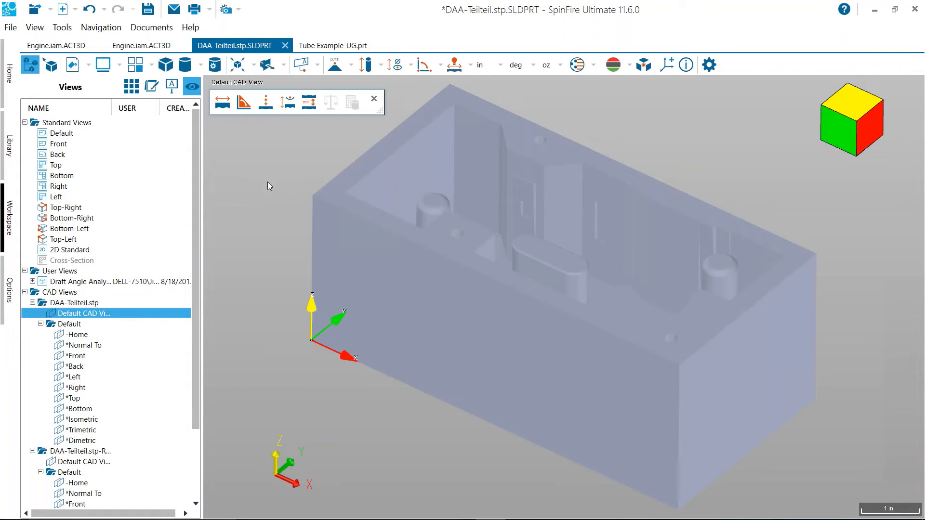
{"action": "middle_click_drag", "start_coordinate": [276, 187], "coordinate": [266, 224]}
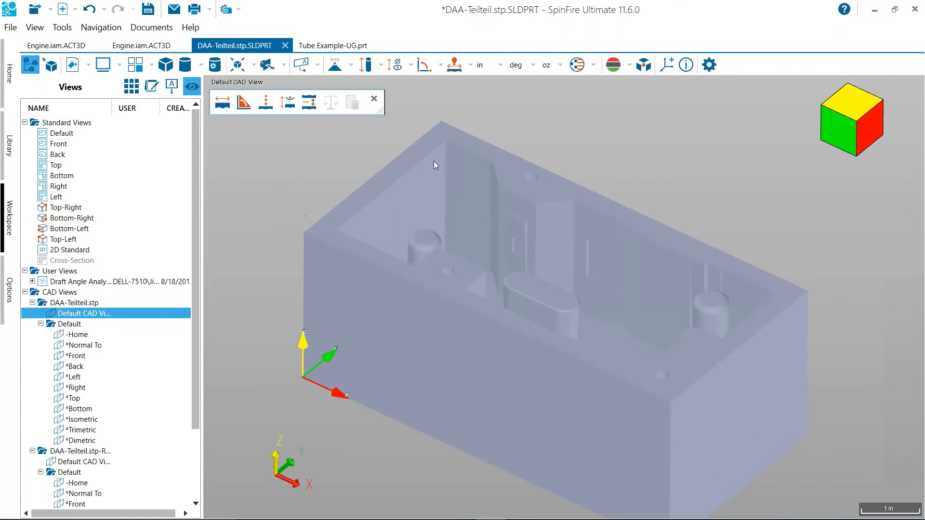
Examine the tessellation level choices in the CATIA V5 importer settings, cancel the settings, and return to the workspace
{"action": "left_click", "coordinate": [10, 292]}
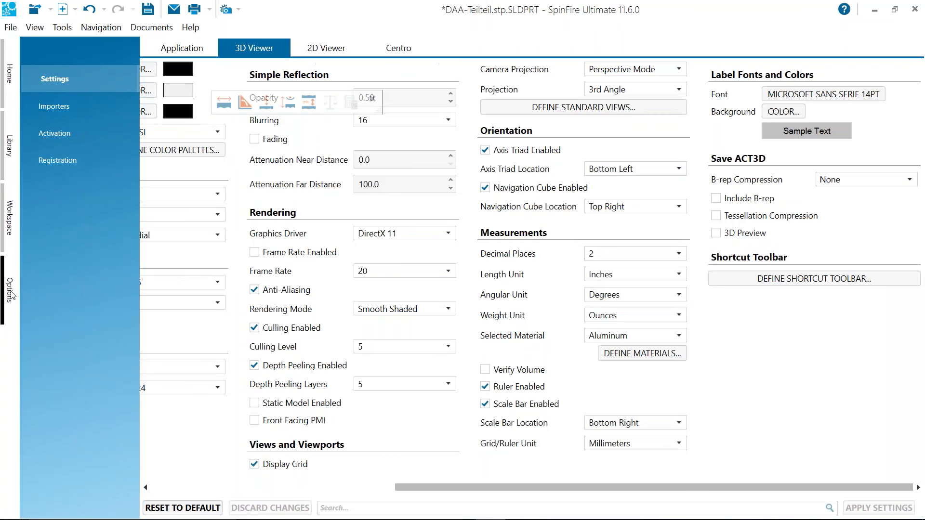
{"action": "left_click", "coordinate": [48, 108]}
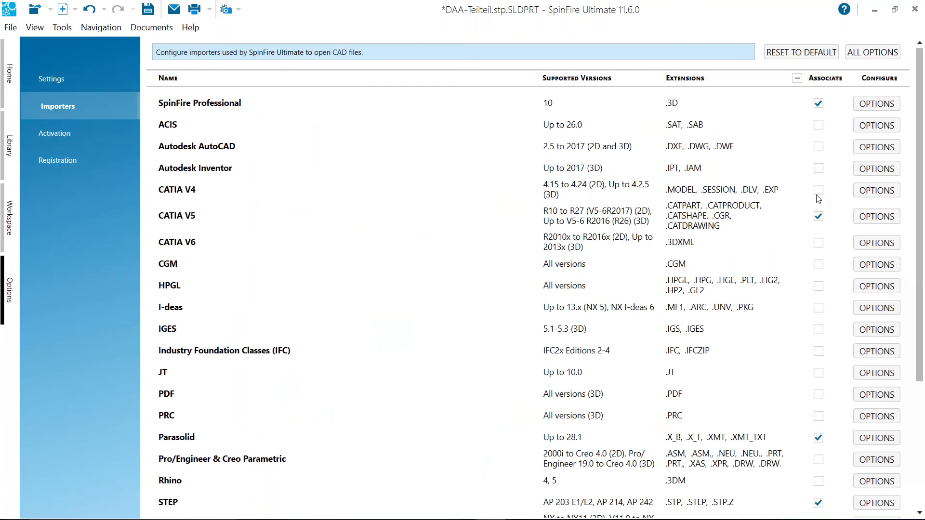
{"action": "left_click", "coordinate": [866, 216]}
{"action": "scroll", "coordinate": [596, 281], "scroll_direction": "down", "scroll_amount": 2}
{"action": "scroll", "coordinate": [596, 281], "scroll_direction": "down", "scroll_amount": 5}
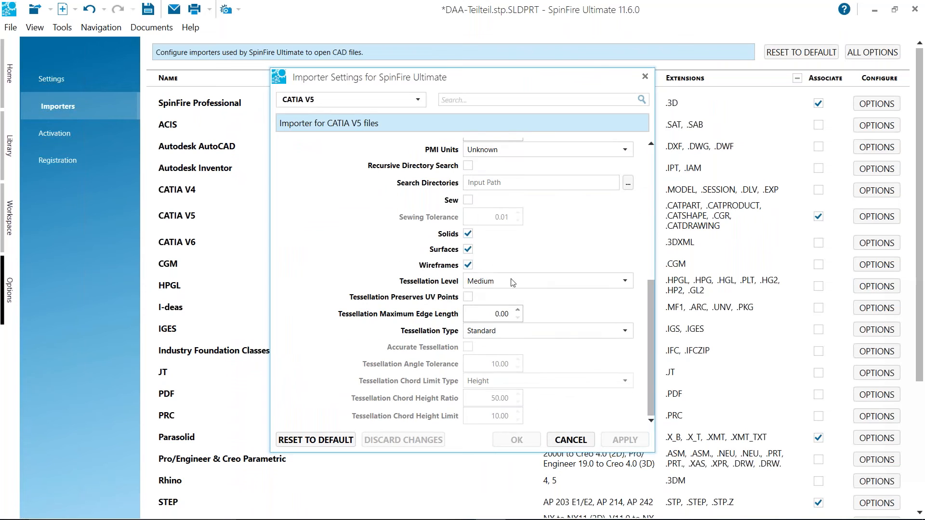
{"action": "left_click", "coordinate": [629, 280]}
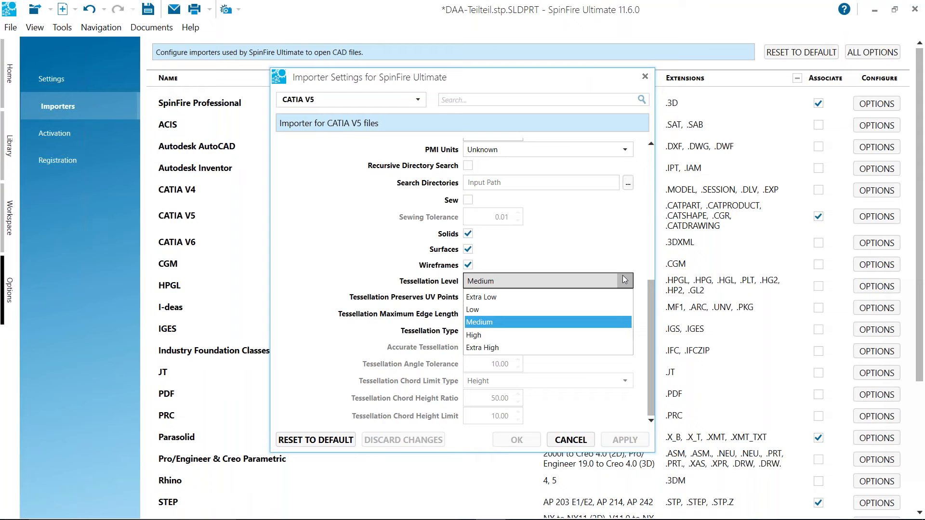
{"action": "left_click", "coordinate": [581, 448]}
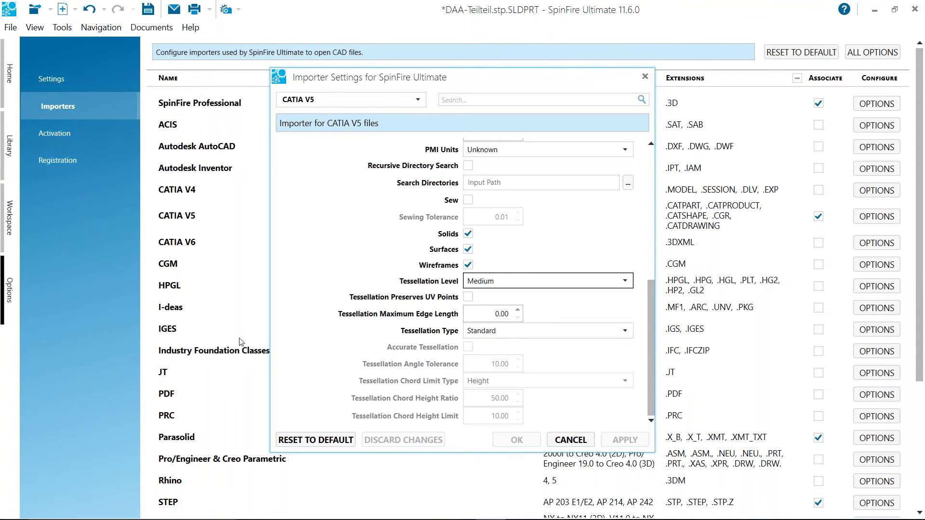
{"action": "left_click", "coordinate": [559, 441]}
{"action": "left_click", "coordinate": [8, 208]}
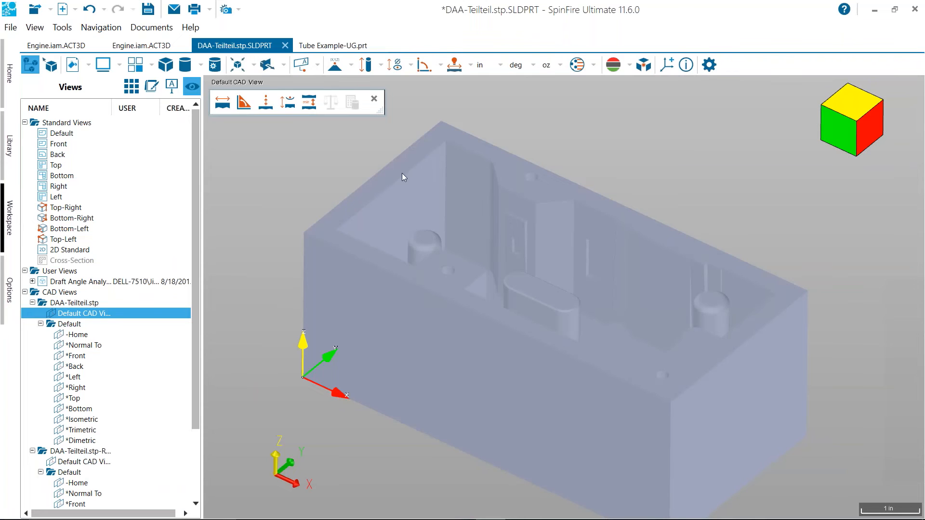
Re-tessellate the Default part at the Extra Low tessellation level and inspect the round boss inside the box
{"action": "right_click", "coordinate": [406, 162]}
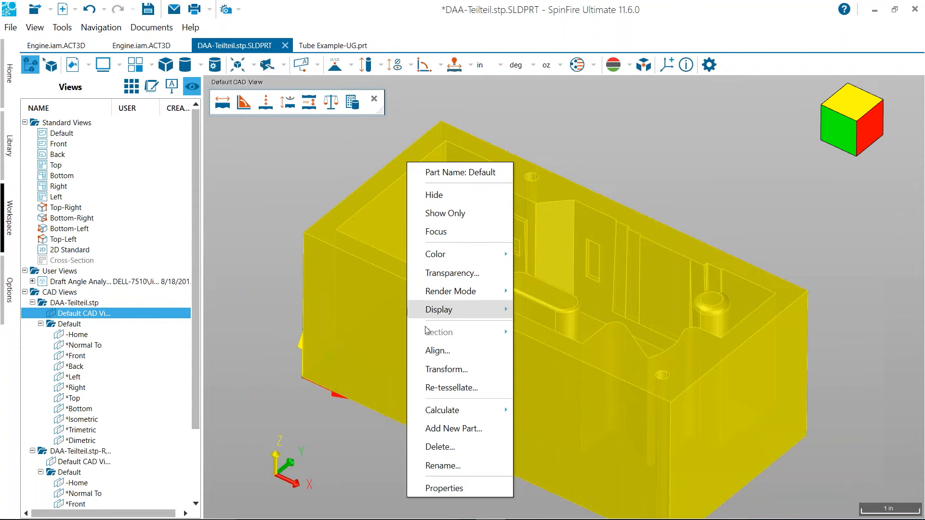
{"action": "left_click", "coordinate": [472, 388]}
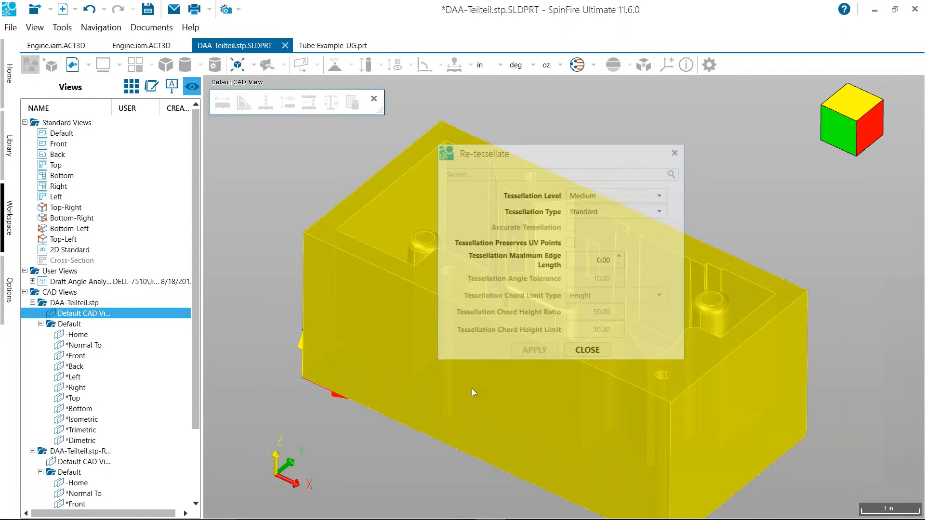
{"action": "left_click_drag", "start_coordinate": [525, 149], "coordinate": [240, 146]}
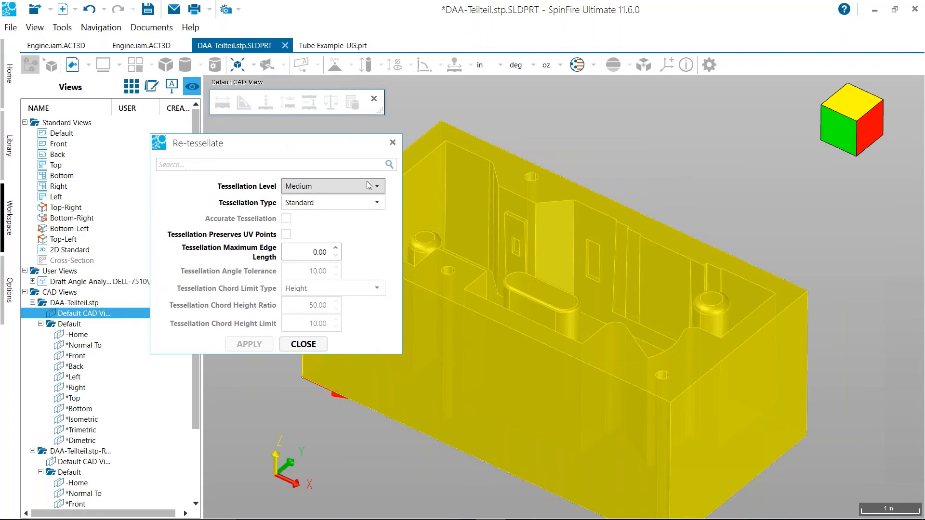
{"action": "left_click", "coordinate": [371, 186]}
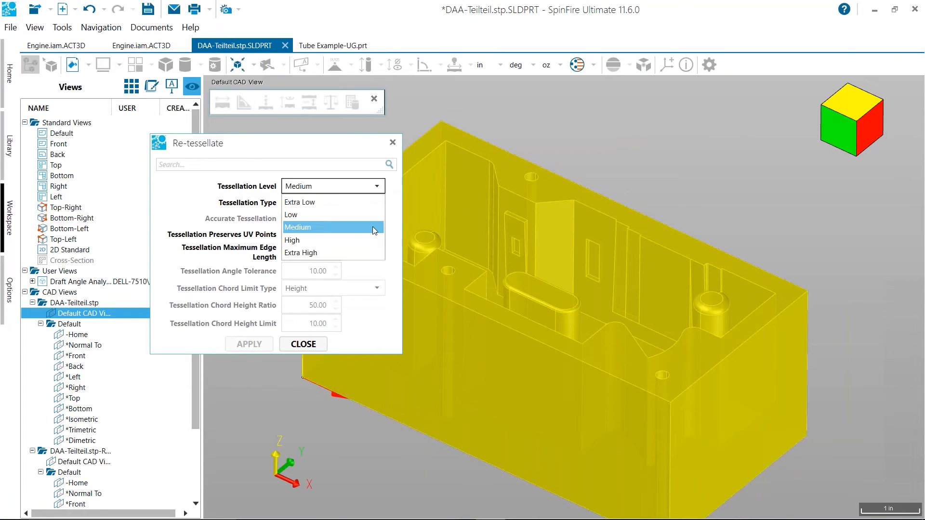
{"action": "left_click", "coordinate": [335, 199]}
{"action": "left_click", "coordinate": [246, 344]}
{"action": "scroll", "coordinate": [696, 182], "scroll_direction": "up", "scroll_amount": 2}
{"action": "scroll", "coordinate": [696, 182], "scroll_direction": "up", "scroll_amount": 2}
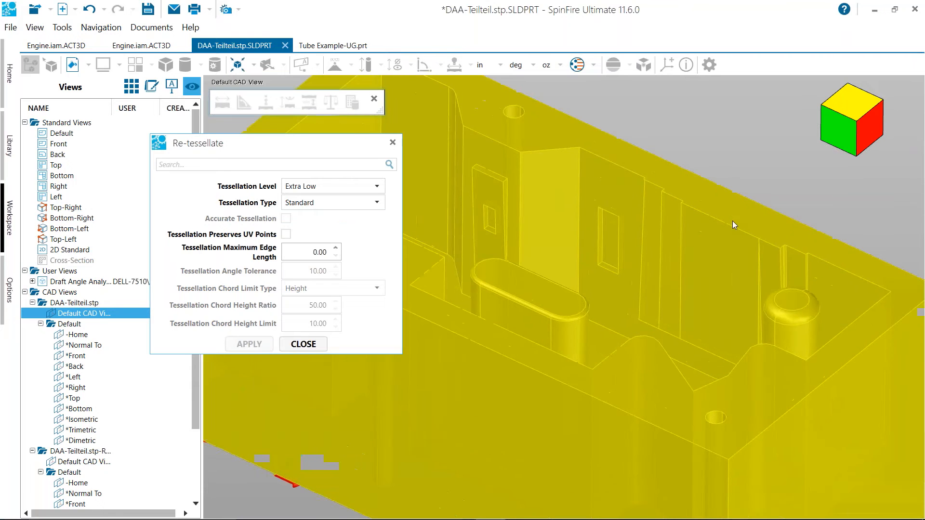
{"action": "middle_click_drag", "start_coordinate": [698, 319], "coordinate": [545, 238]}
{"action": "scroll", "coordinate": [547, 236], "scroll_direction": "up", "scroll_amount": 5}
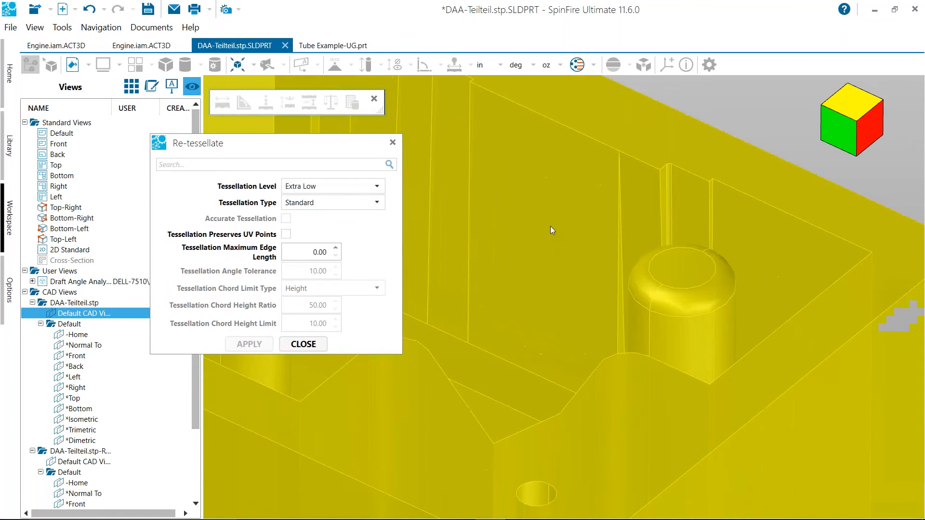
{"action": "scroll", "coordinate": [569, 260], "scroll_direction": "up", "scroll_amount": 2}
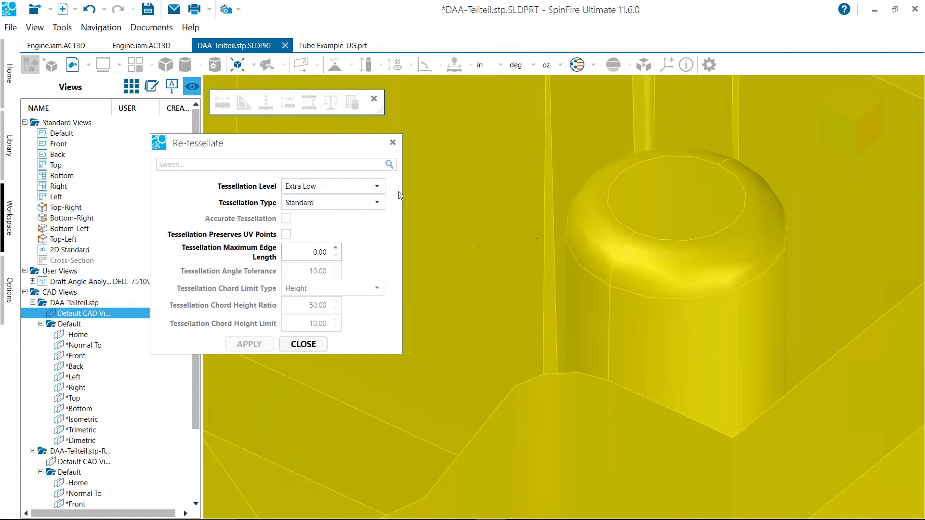
Re-tessellate the part at the Extra High tessellation level and inspect the boss's rounded edge
{"action": "left_click", "coordinate": [376, 188]}
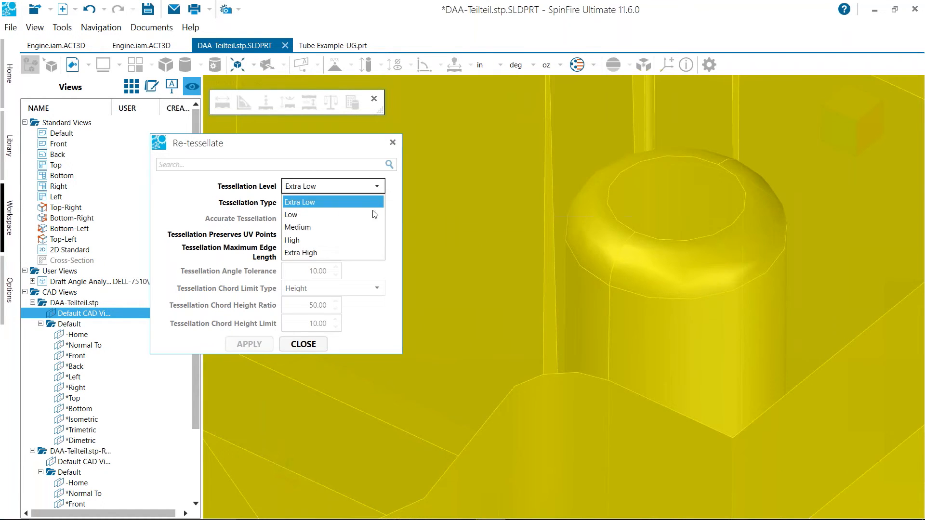
{"action": "left_click", "coordinate": [300, 253]}
{"action": "left_click", "coordinate": [256, 344]}
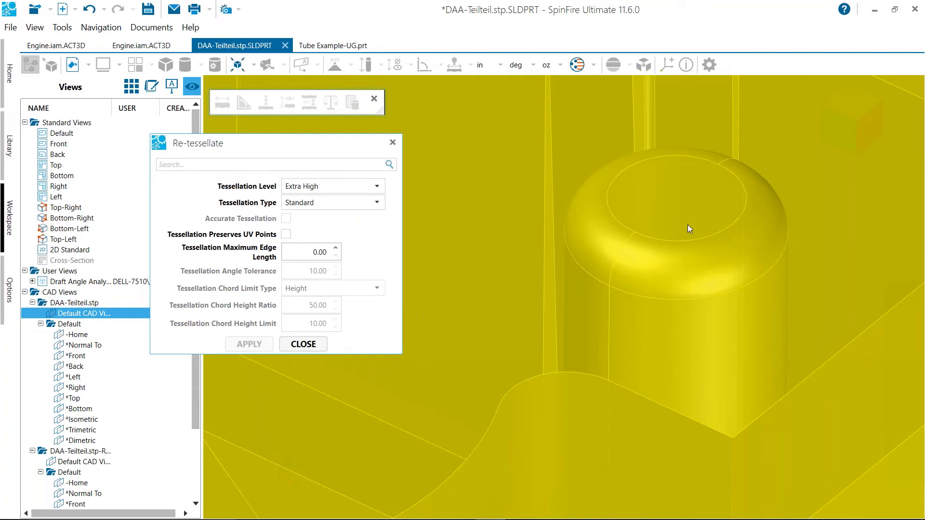
{"action": "scroll", "coordinate": [586, 260], "scroll_direction": "up", "scroll_amount": 2}
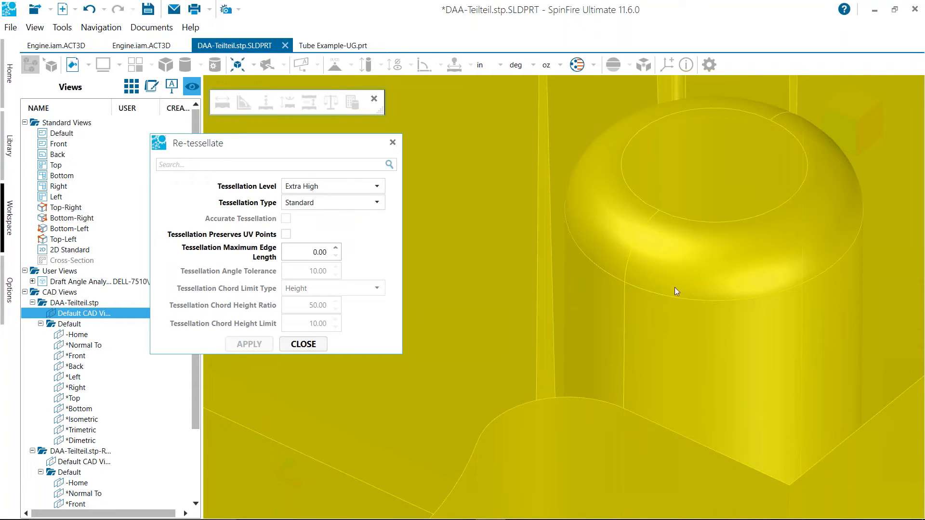
Check the tessellation type choices, re-tessellate the part at Extra Low again, and close the Re-tessellate settings
{"action": "left_click", "coordinate": [376, 203]}
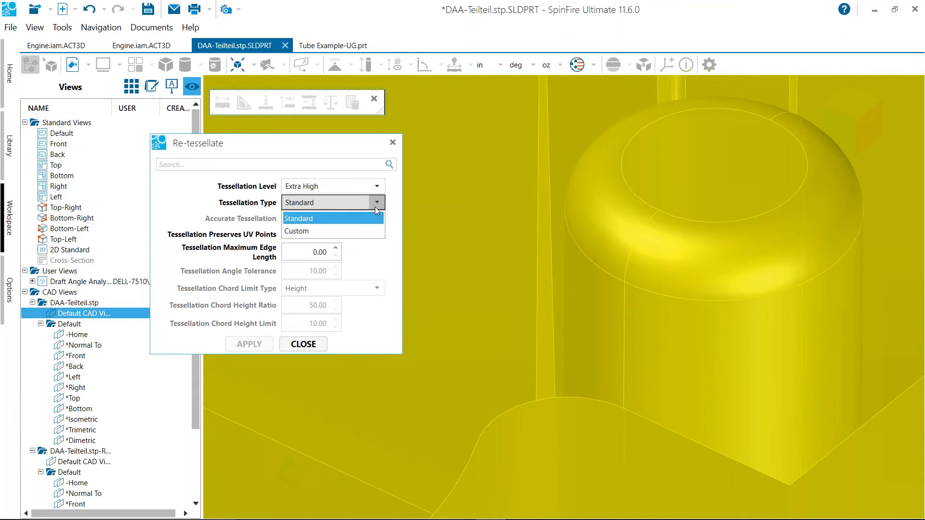
{"action": "left_click", "coordinate": [376, 203]}
{"action": "left_click", "coordinate": [374, 188]}
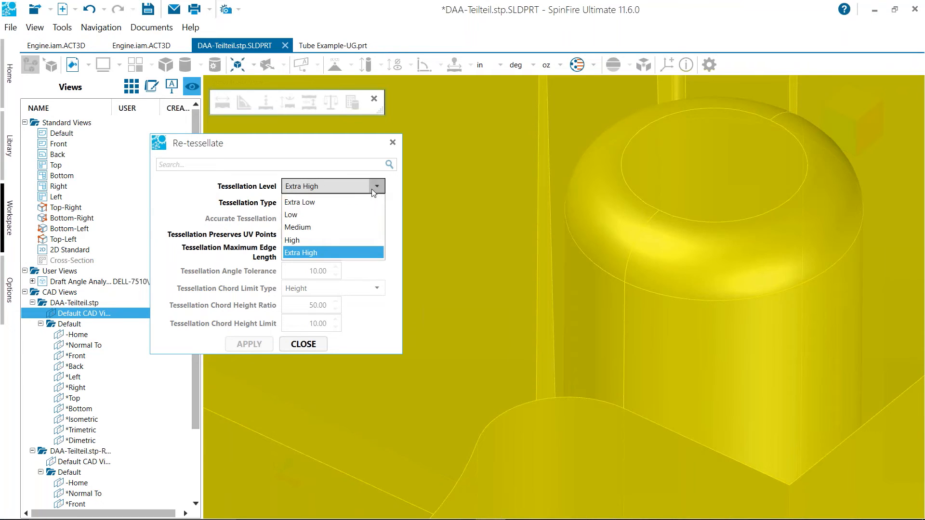
{"action": "left_click", "coordinate": [359, 202]}
{"action": "left_click", "coordinate": [254, 345]}
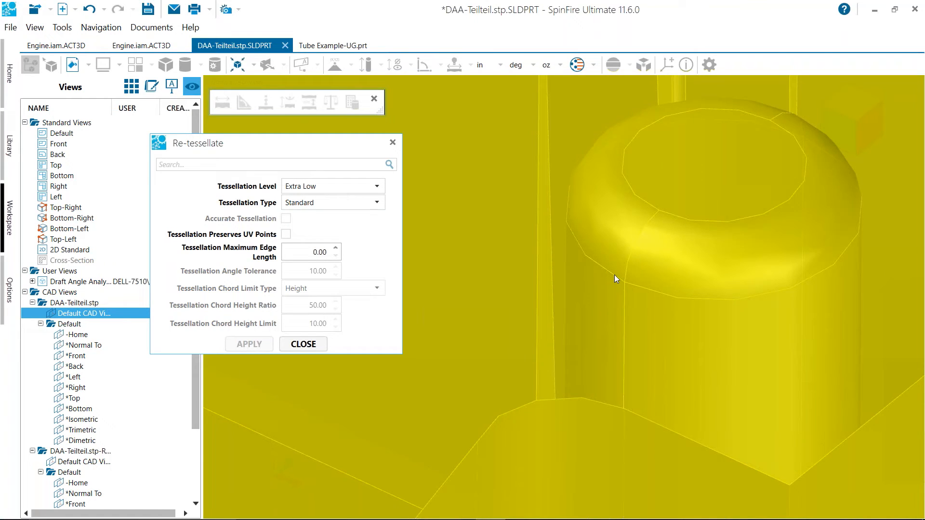
{"action": "left_click", "coordinate": [309, 344]}
Review the commands available for the re-tessellated part without choosing one, and clear the part selection
{"action": "right_click", "coordinate": [339, 240]}
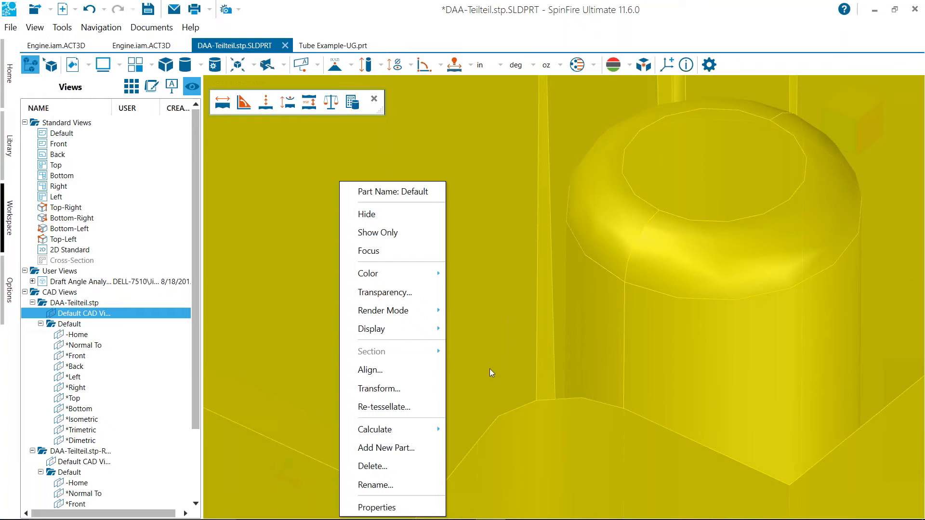
{"action": "left_click", "coordinate": [593, 312]}
{"action": "scroll", "coordinate": [596, 310], "scroll_direction": "down", "scroll_amount": 5}
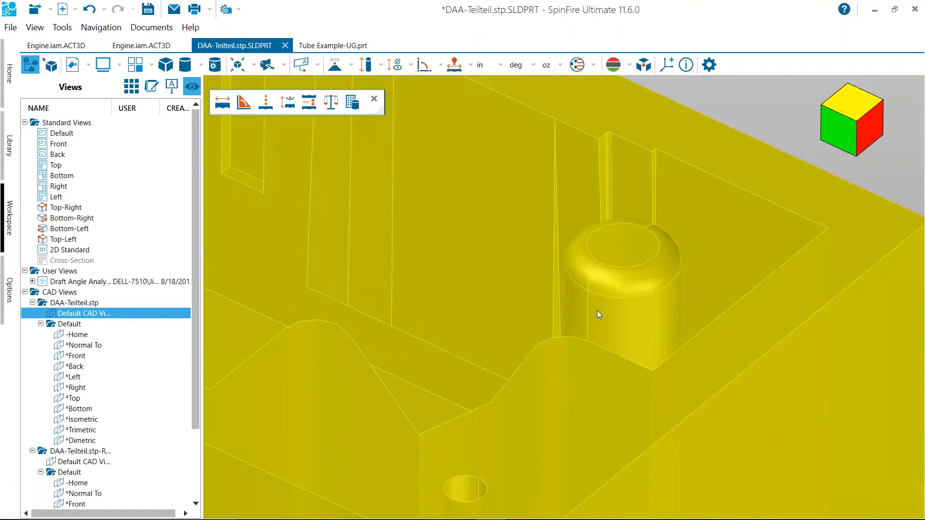
{"action": "left_click", "coordinate": [660, 166]}
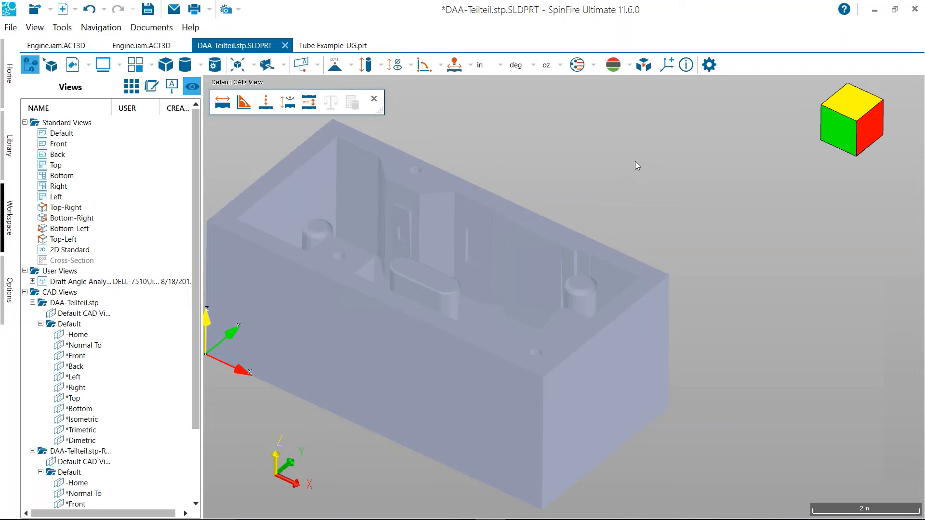
Examine the box's interior with a cross-section plane moved inward from its end, and turn the cross-section off
{"action": "scroll", "coordinate": [637, 165], "scroll_direction": "down", "scroll_amount": 2}
{"action": "middle_click_drag", "start_coordinate": [638, 175], "coordinate": [727, 179]}
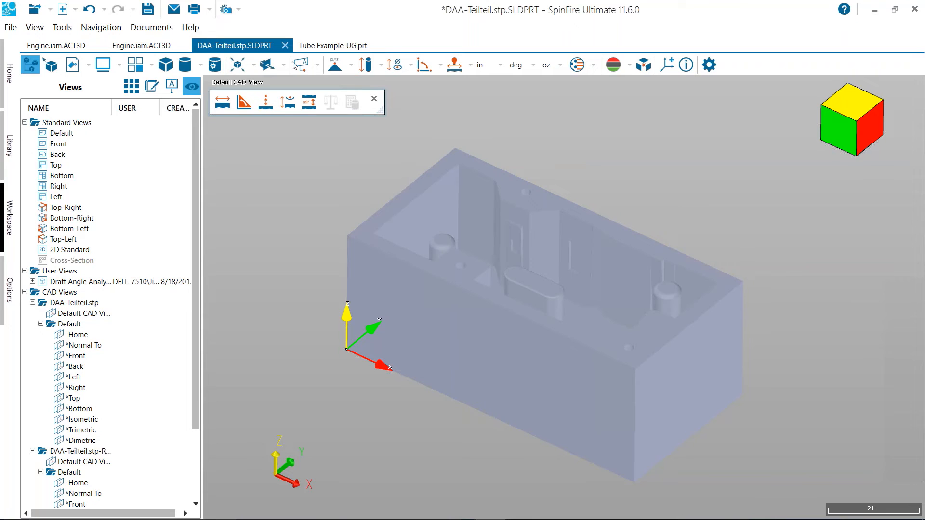
{"action": "left_click", "coordinate": [268, 64]}
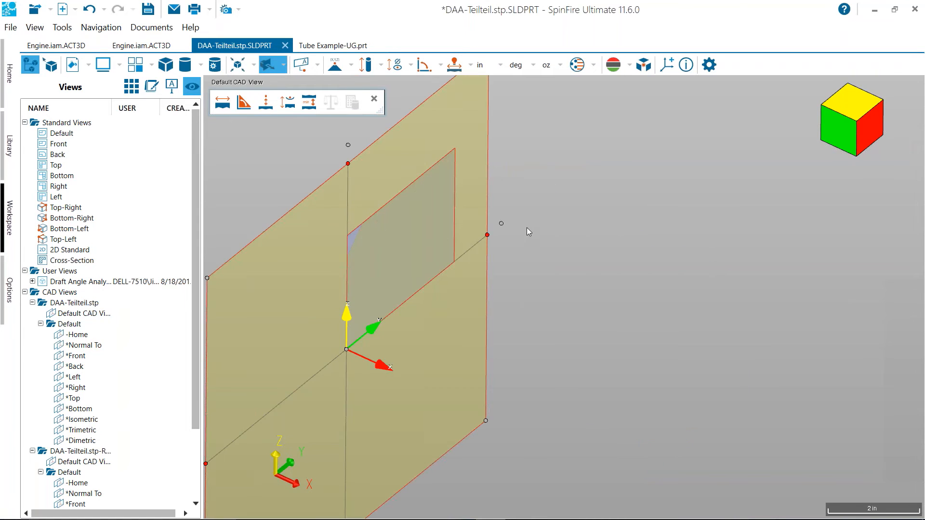
{"action": "left_click_drag", "start_coordinate": [348, 351], "coordinate": [398, 357]}
{"action": "scroll", "coordinate": [708, 262], "scroll_direction": "up", "scroll_amount": 3}
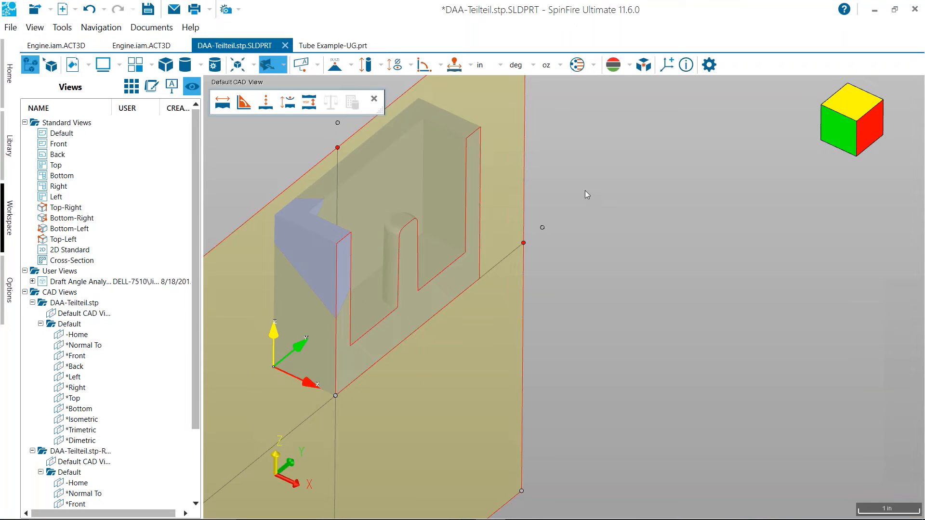
{"action": "scroll", "coordinate": [585, 189], "scroll_direction": "down", "scroll_amount": 4}
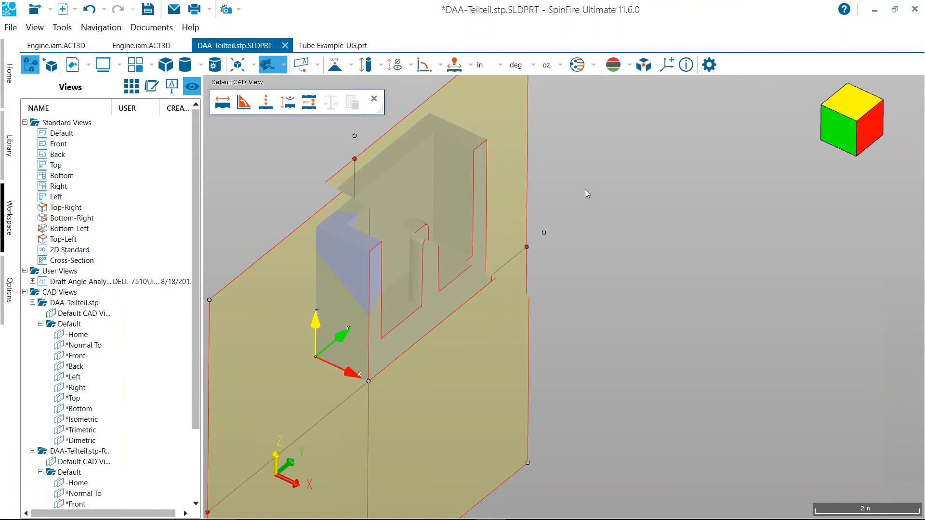
{"action": "left_click", "coordinate": [268, 66]}
{"action": "scroll", "coordinate": [395, 260], "scroll_direction": "up", "scroll_amount": 3}
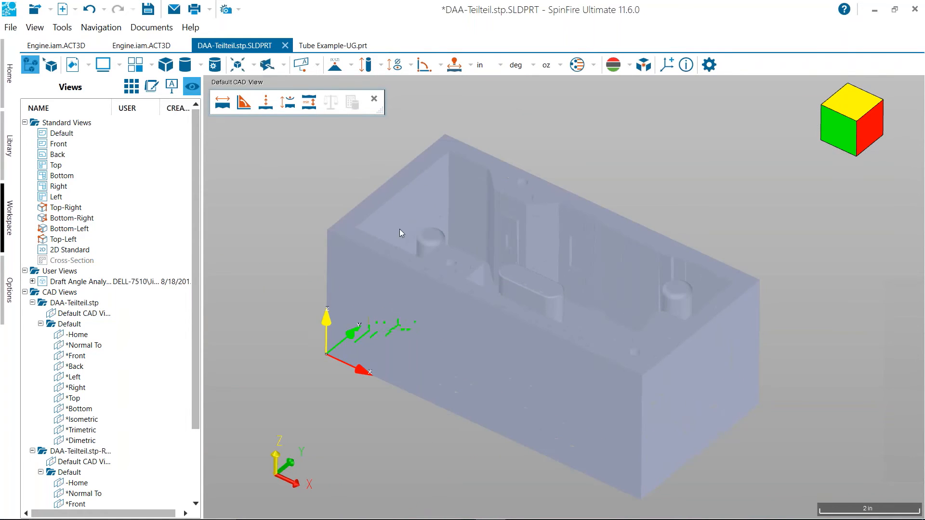
Show the box's assembly tree, and open the library folder Micro_engine_CV5 in File Explorer
{"action": "left_click", "coordinate": [131, 87]}
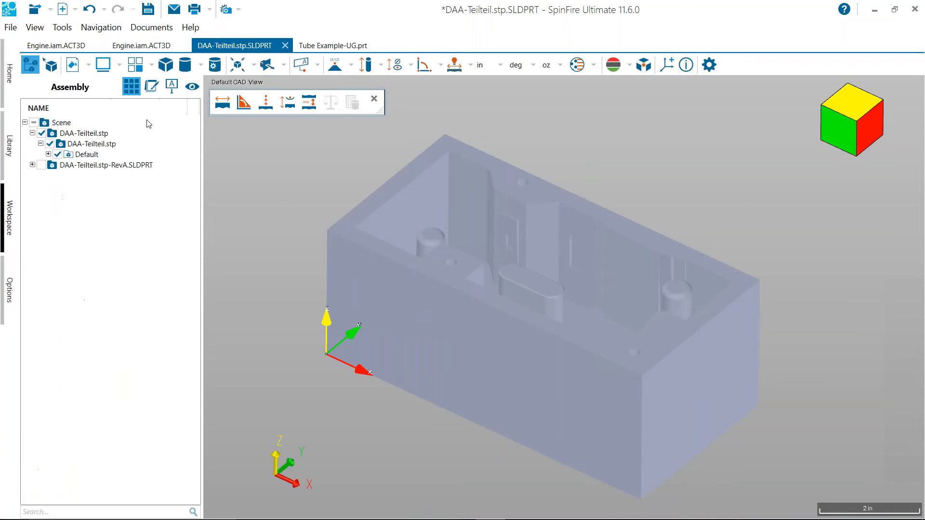
{"action": "left_click_drag", "start_coordinate": [299, 200], "coordinate": [296, 212]}
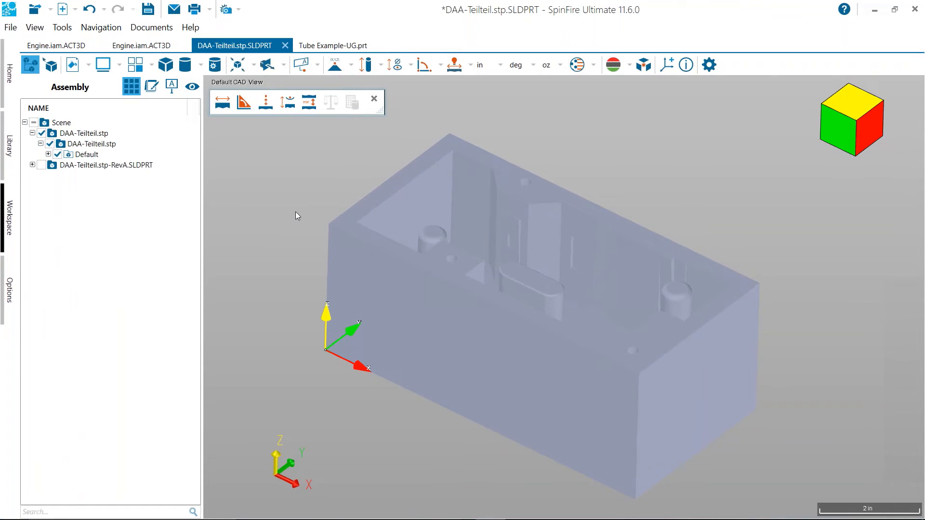
{"action": "left_click", "coordinate": [11, 150]}
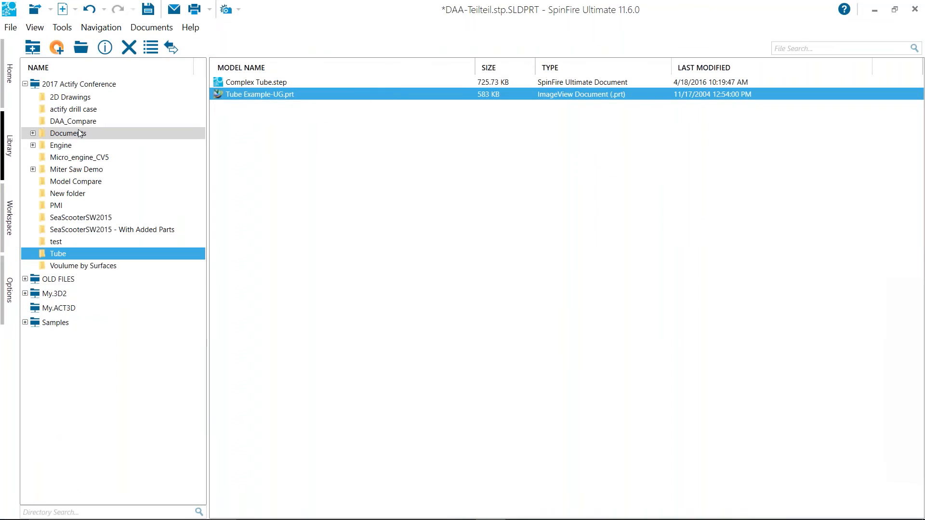
{"action": "left_click", "coordinate": [77, 157]}
{"action": "right_click", "coordinate": [95, 158]}
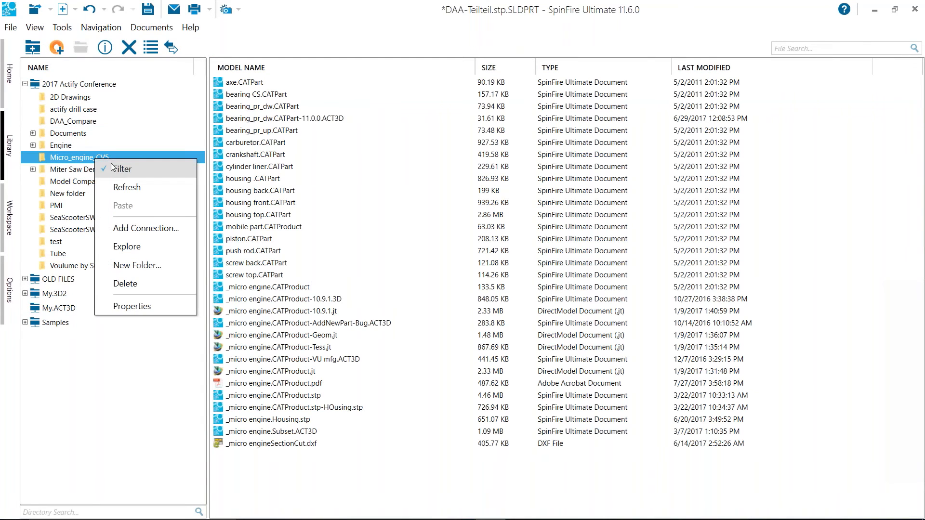
{"action": "left_click", "coordinate": [144, 247]}
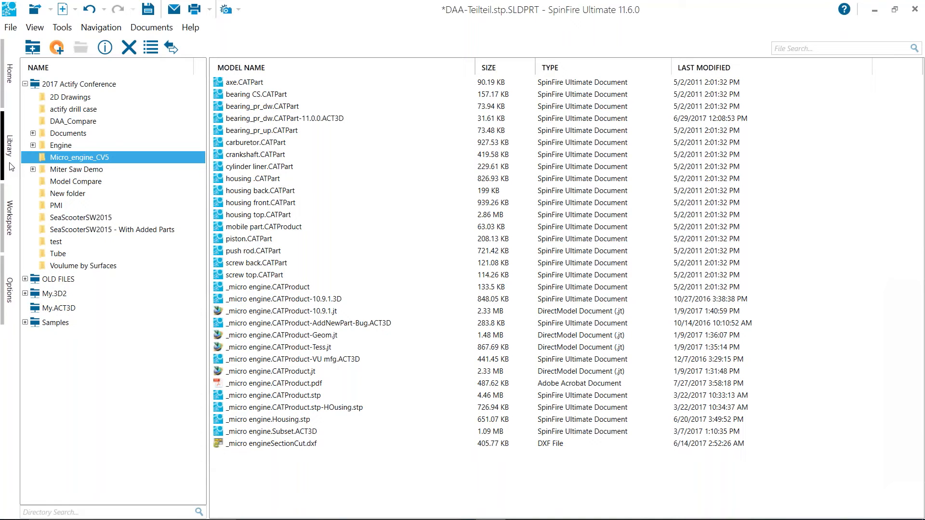
Close the DAA-Teilteil.stp.SLDPRT and Tube Example-UG.prt documents without saving their changes
{"action": "left_click", "coordinate": [8, 185]}
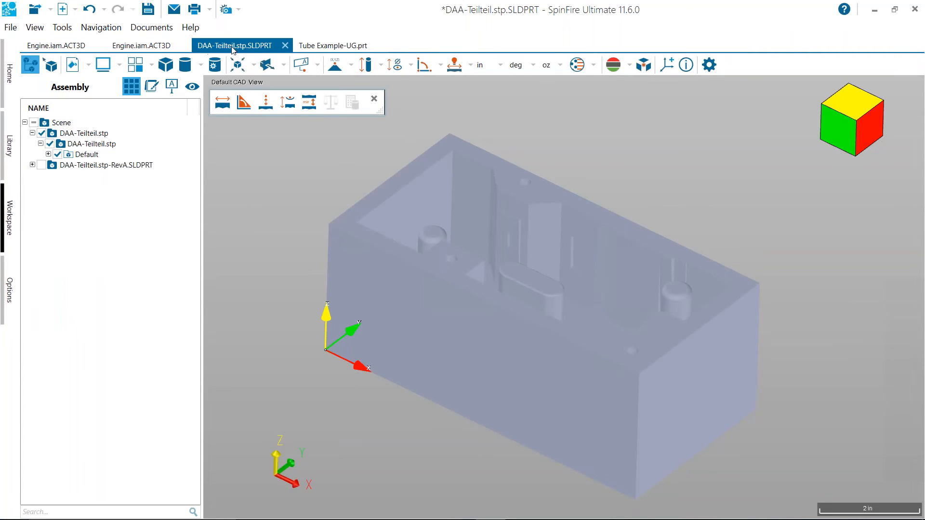
{"action": "left_click", "coordinate": [285, 45]}
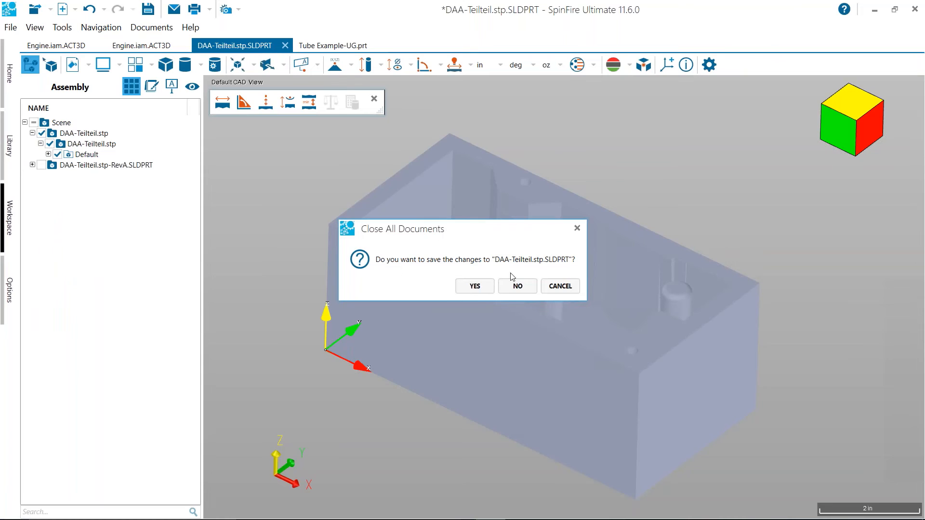
{"action": "left_click", "coordinate": [515, 284]}
{"action": "left_click", "coordinate": [263, 47]}
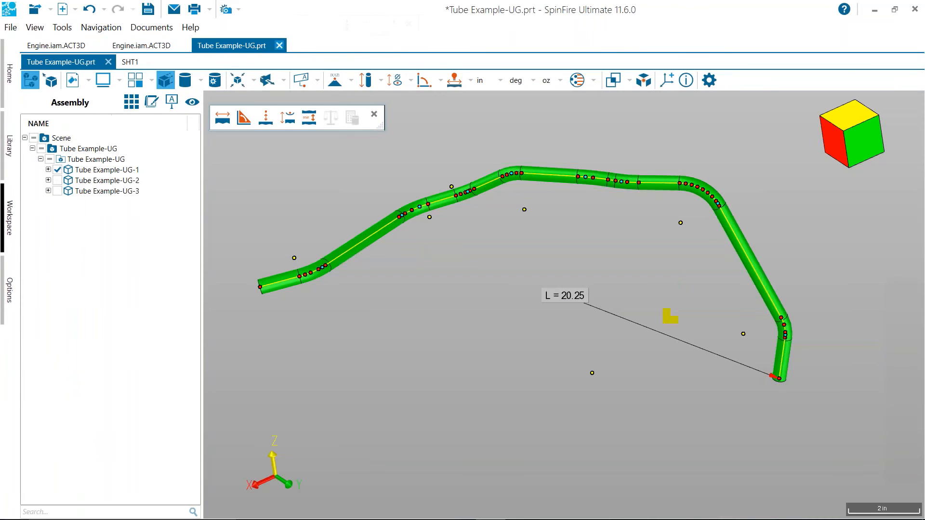
{"action": "left_click", "coordinate": [279, 45]}
{"action": "left_click", "coordinate": [523, 290]}
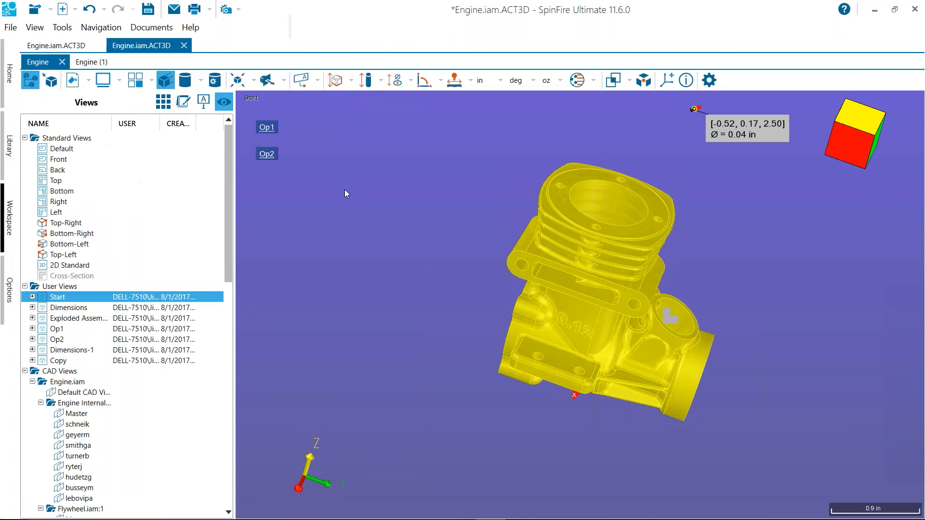
Close both Engine.iam.ACT3D documents without saving their changes
{"action": "left_click", "coordinate": [184, 47]}
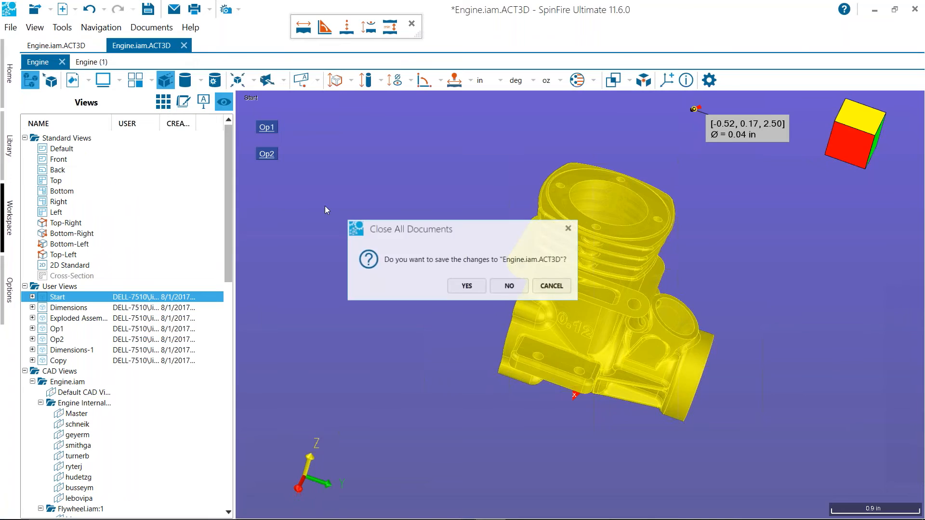
{"action": "left_click", "coordinate": [509, 286]}
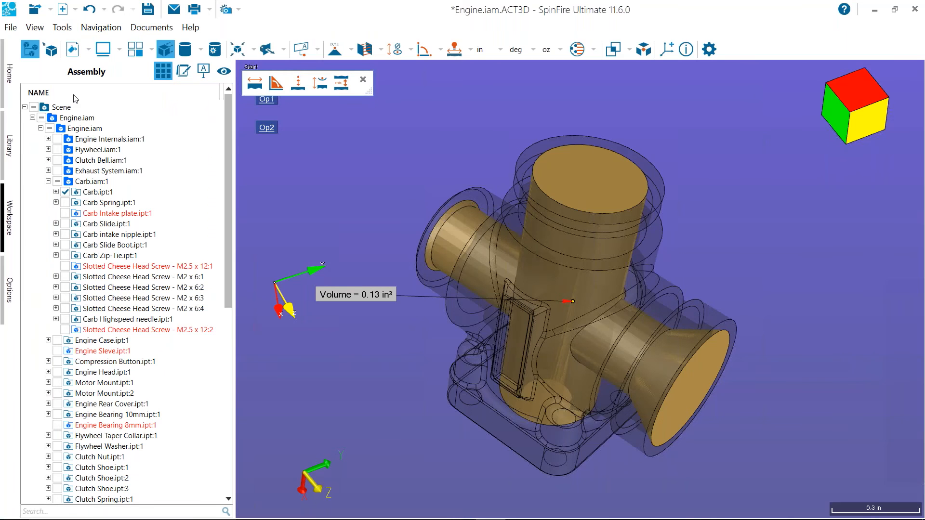
{"action": "left_click", "coordinate": [11, 27]}
{"action": "left_click", "coordinate": [23, 83]}
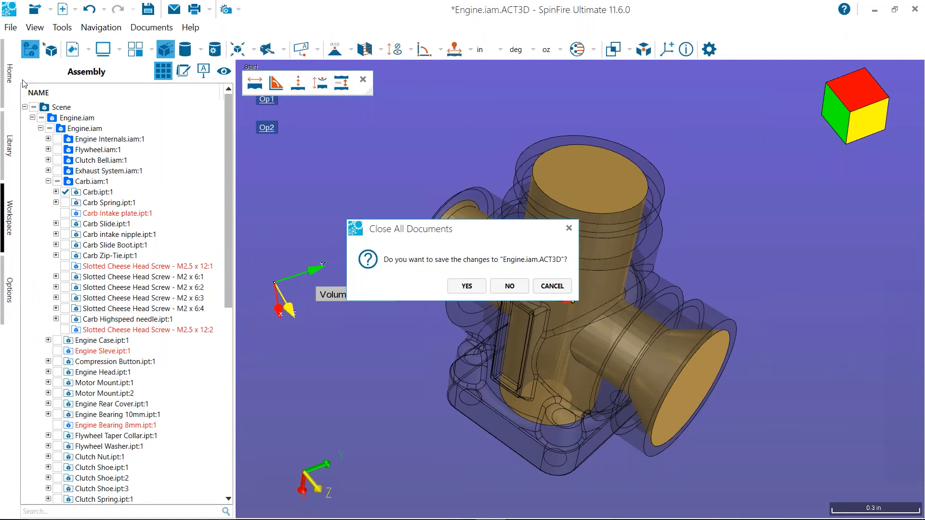
{"action": "left_click", "coordinate": [510, 286]}
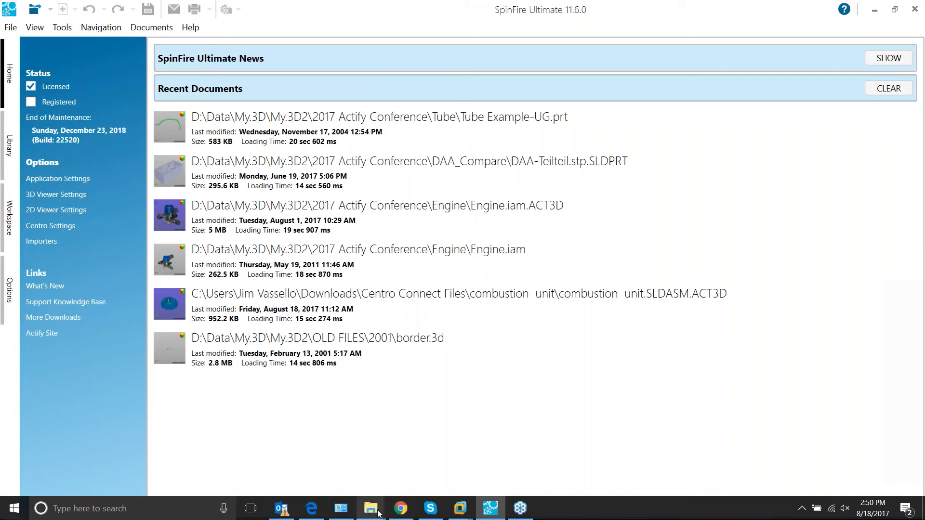
Try to open _micro engine.CATProduct from the Micro_engine_CV5 folder in File Explorer
{"action": "mouse_move", "coordinate": [371, 512]}
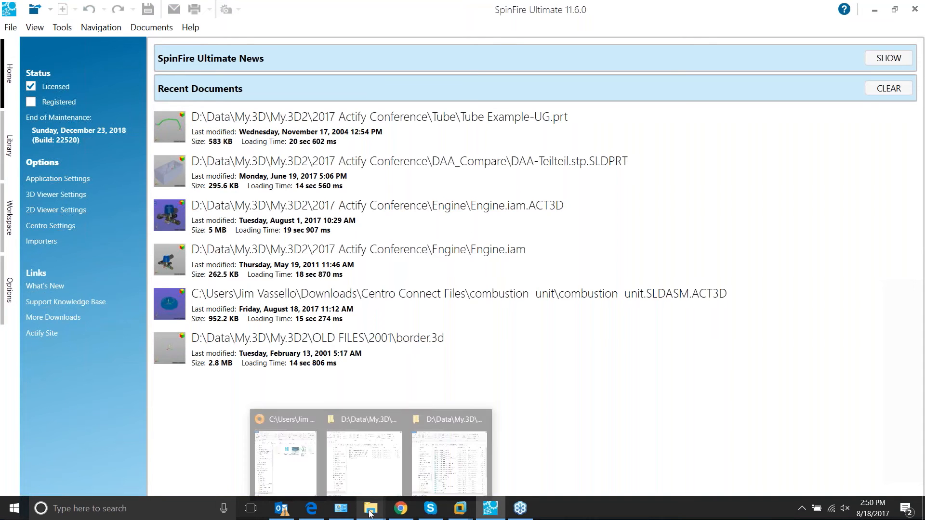
{"action": "left_click", "coordinate": [418, 479]}
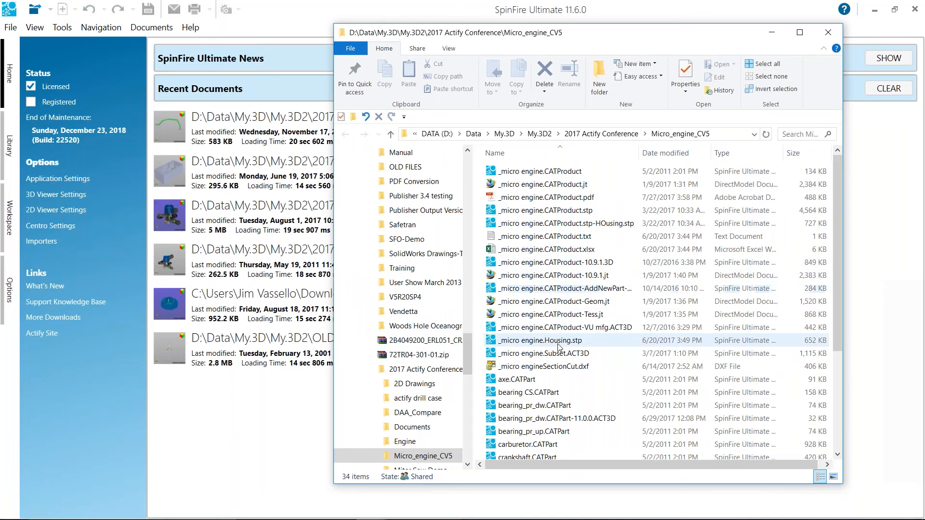
{"action": "double_click", "coordinate": [540, 171]}
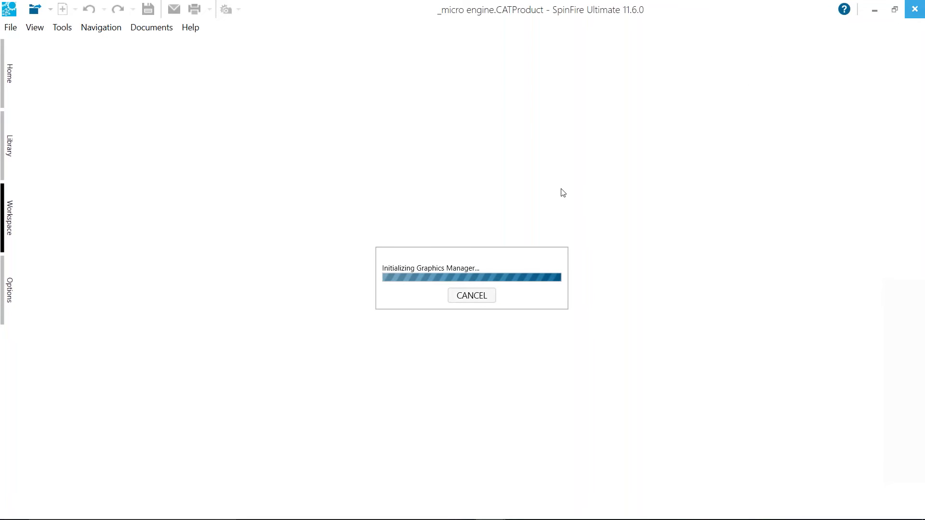
{"action": "mouse_move", "coordinate": [216, 515]}
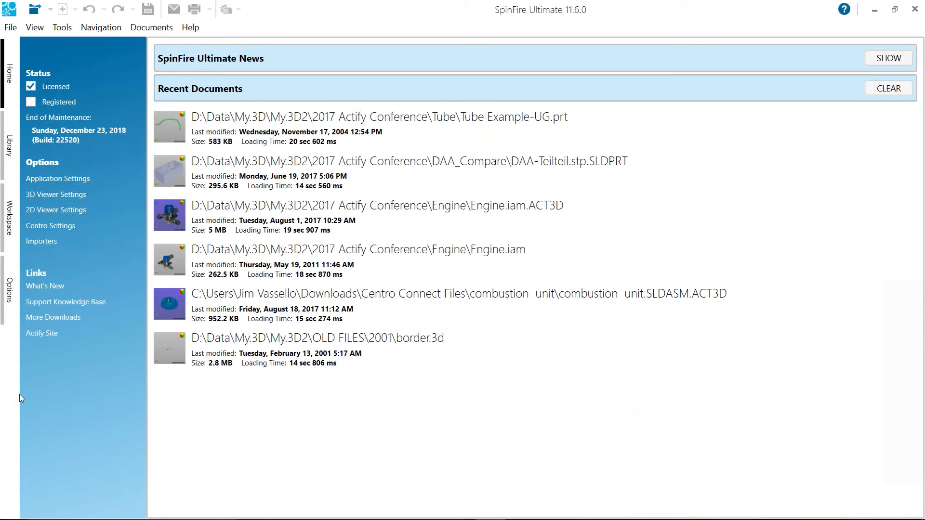
Associate the file extensions of all listed CAD importers with the viewer in the importer options
{"action": "left_click", "coordinate": [11, 301]}
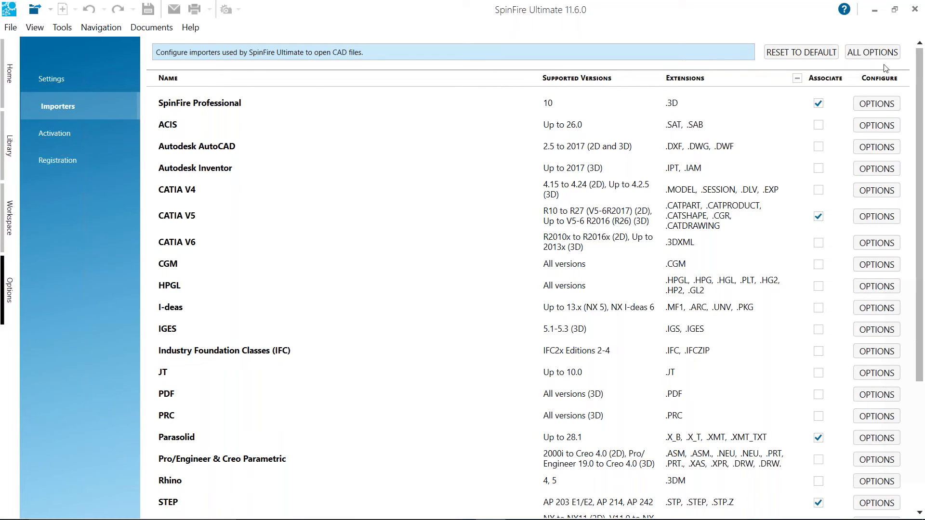
{"action": "left_click", "coordinate": [797, 79]}
{"action": "left_click", "coordinate": [798, 79]}
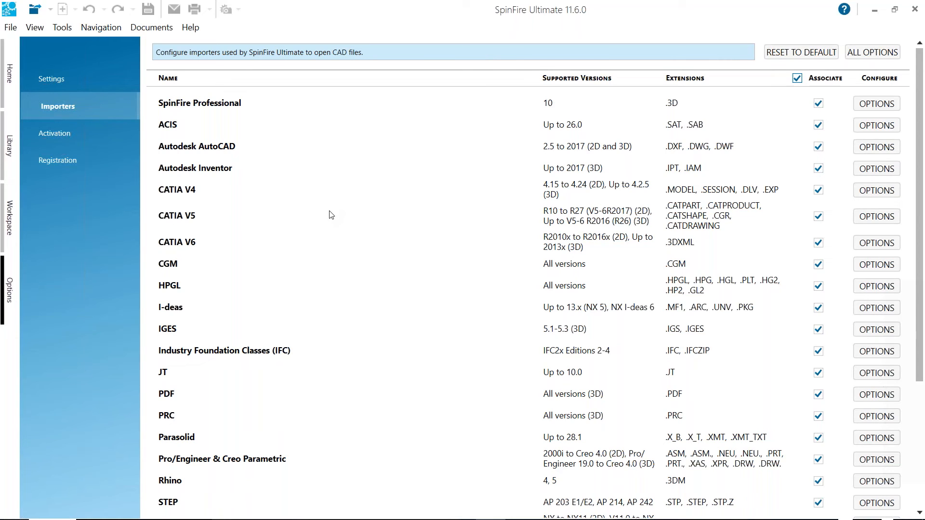
Return to the workspace and switch to the File Explorer window showing the Micro_engine_CV5 folder
{"action": "left_click", "coordinate": [9, 220]}
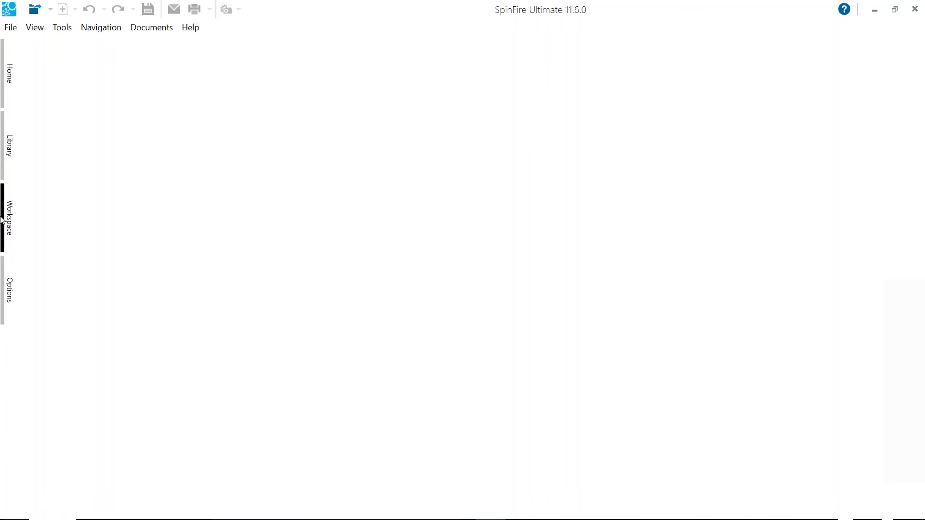
{"action": "key", "text": "alt+Tab"}
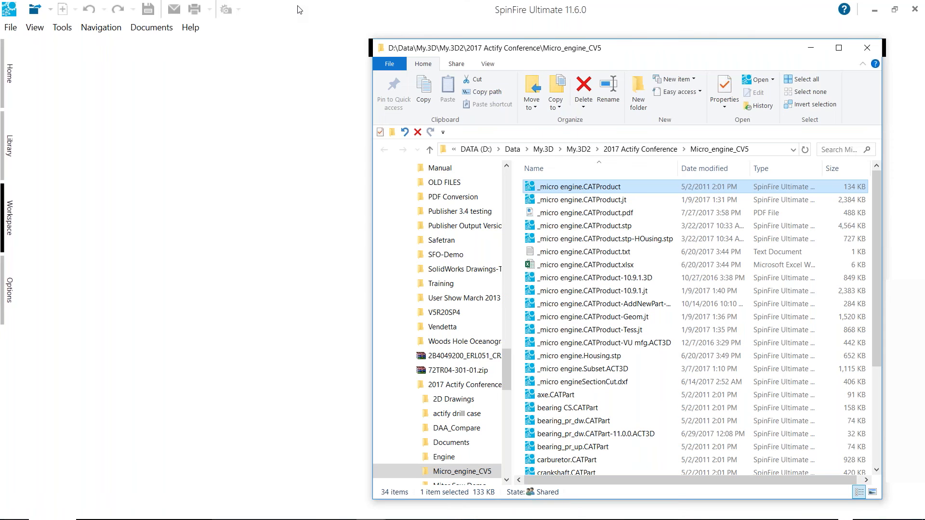
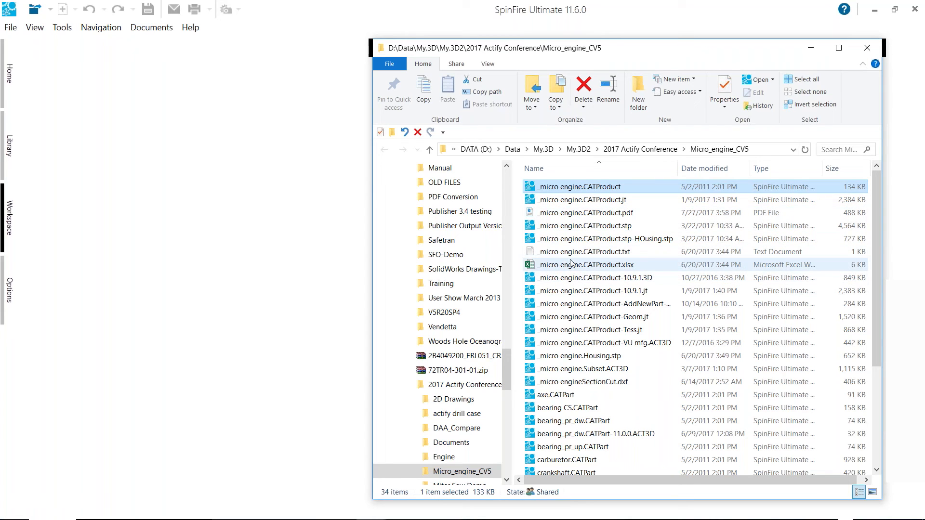
Open _micro engine.CATProduct in the viewer directly from the Micro_engine_CV5 folder in File Explorer
{"action": "left_click_drag", "start_coordinate": [551, 190], "coordinate": [120, 192]}
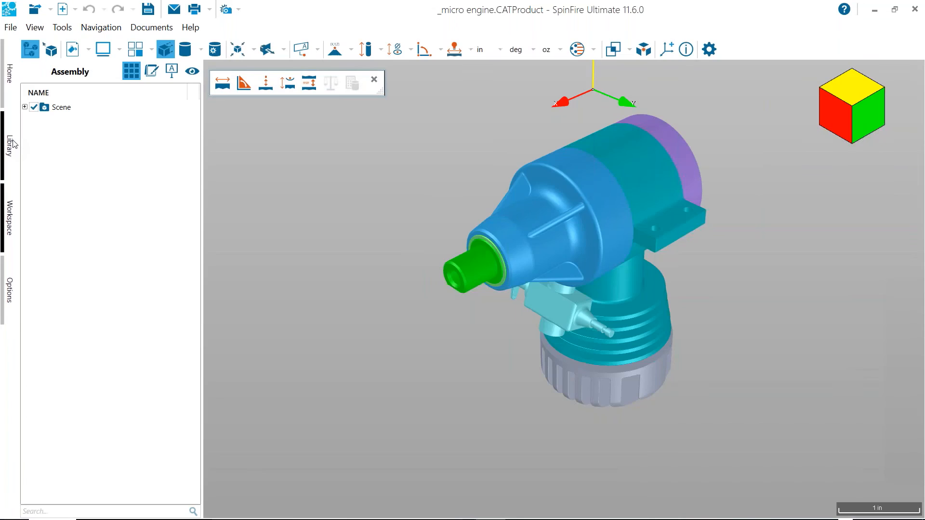
Remove the 2017 Actify Conference connection from the library
{"action": "left_click", "coordinate": [11, 145]}
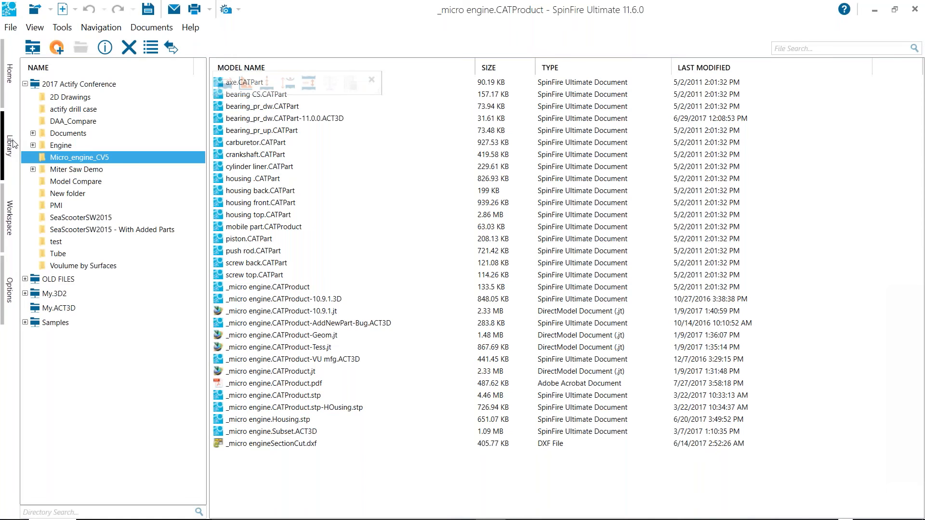
{"action": "left_click", "coordinate": [25, 84]}
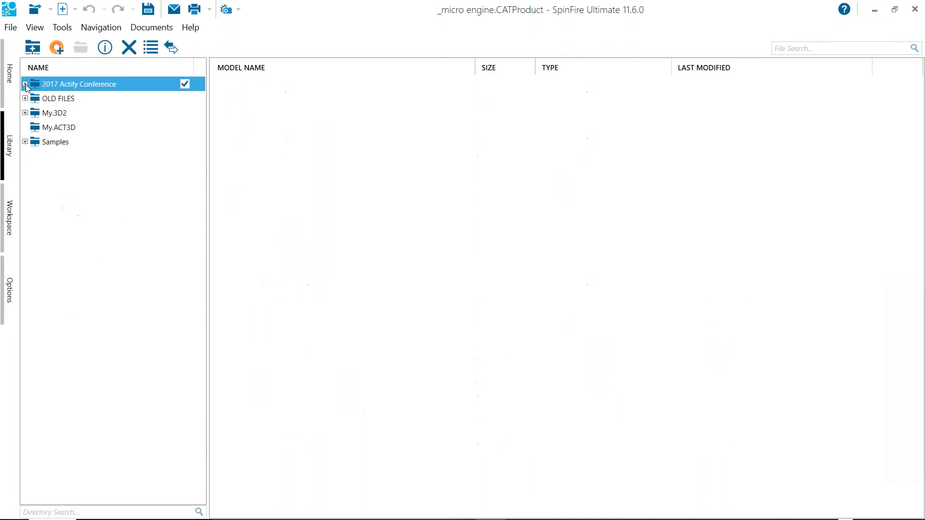
{"action": "right_click", "coordinate": [53, 82]}
{"action": "left_click", "coordinate": [85, 190]}
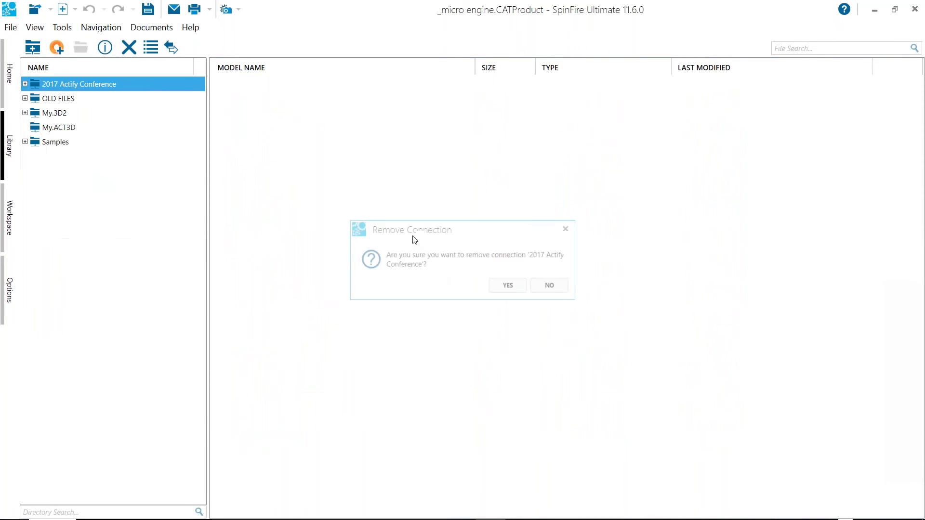
{"action": "left_click", "coordinate": [511, 288]}
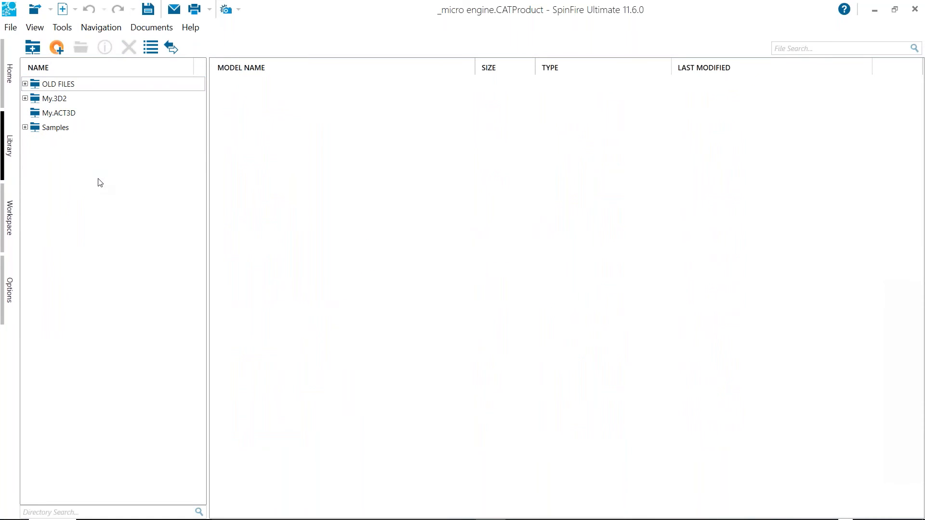
Expand the Samples connection down to the Aquo Bottle folder and check the connection's disk location in File Explorer
{"action": "double_click", "coordinate": [39, 131]}
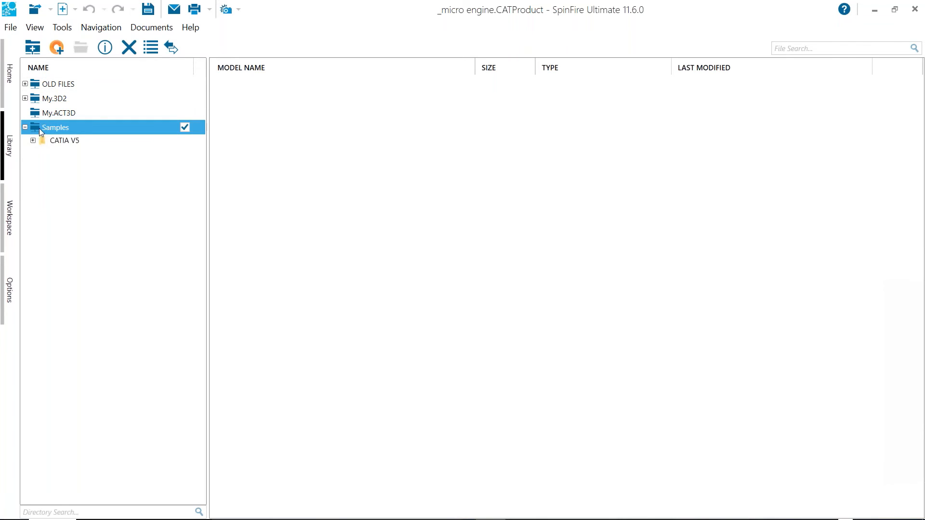
{"action": "double_click", "coordinate": [41, 141]}
{"action": "left_click", "coordinate": [53, 128]}
{"action": "right_click", "coordinate": [60, 128]}
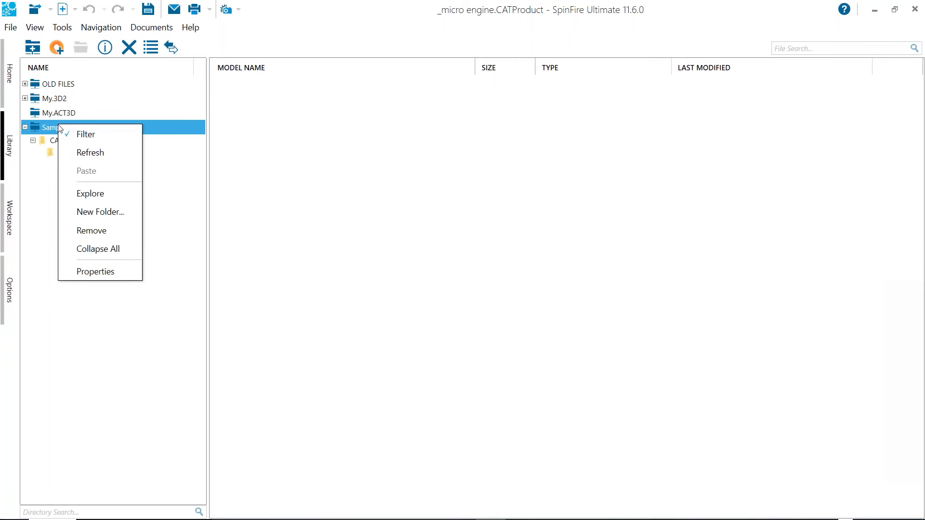
{"action": "left_click", "coordinate": [109, 201]}
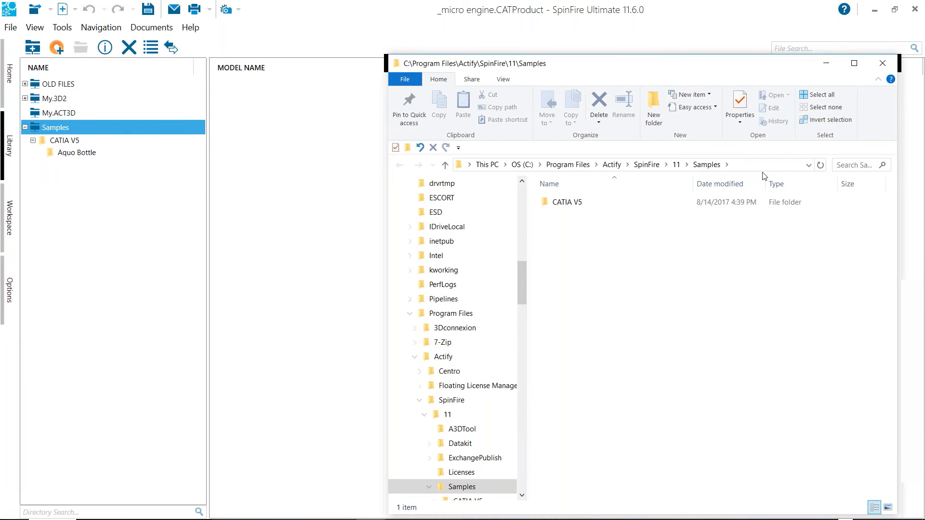
{"action": "left_click", "coordinate": [764, 167]}
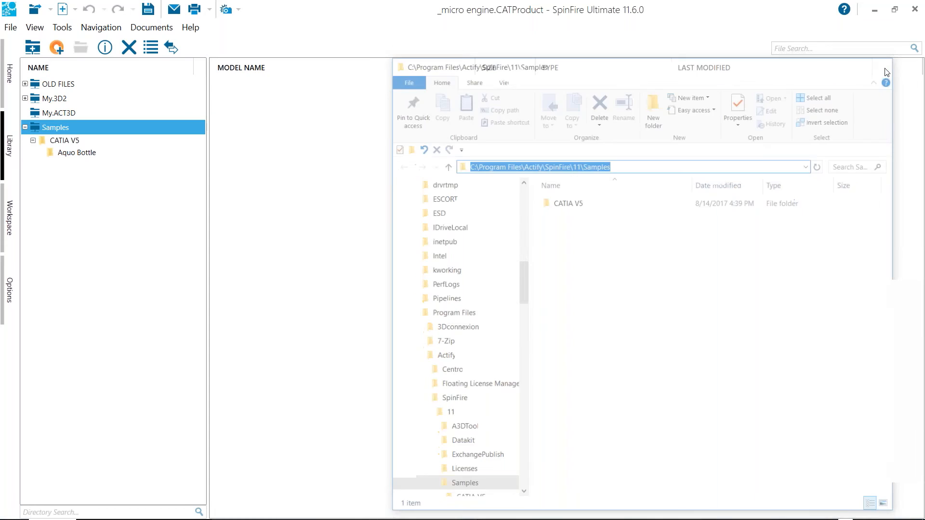
{"action": "left_click", "coordinate": [883, 64]}
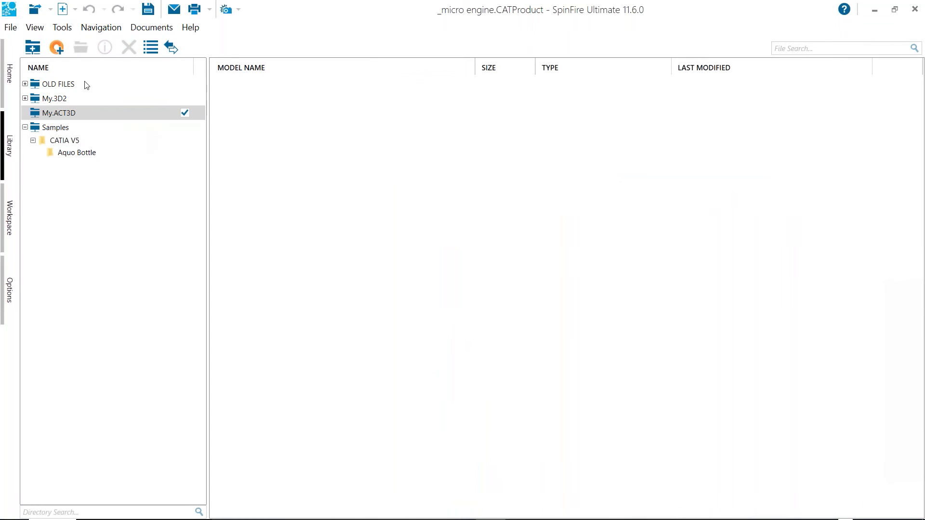
Start a new library connection to the 2017 Actify Conference folder inside My.3D2
{"action": "left_click", "coordinate": [33, 47]}
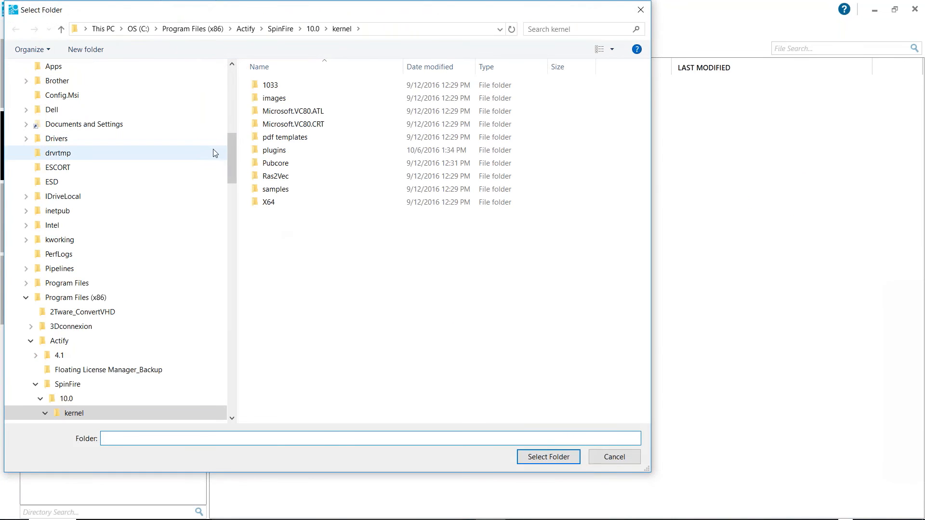
{"action": "left_click_drag", "start_coordinate": [232, 145], "coordinate": [231, 77]}
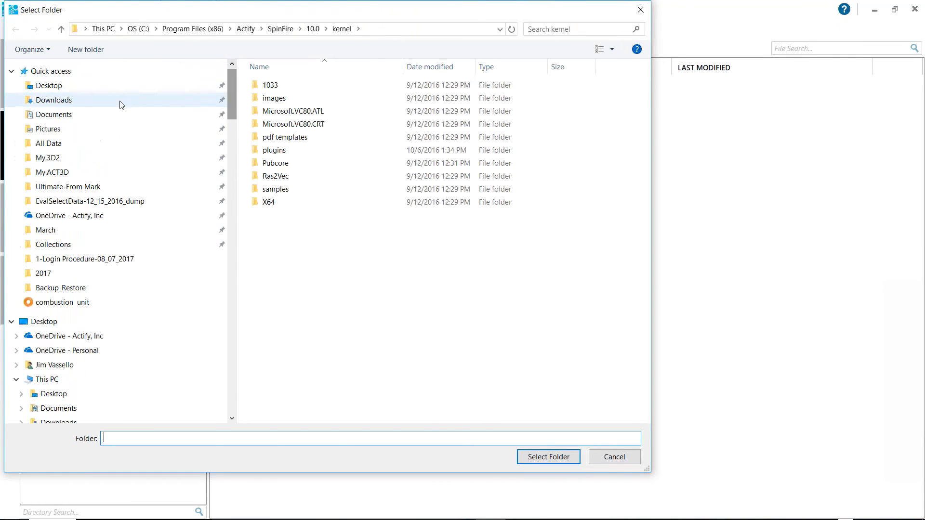
{"action": "left_click", "coordinate": [69, 153]}
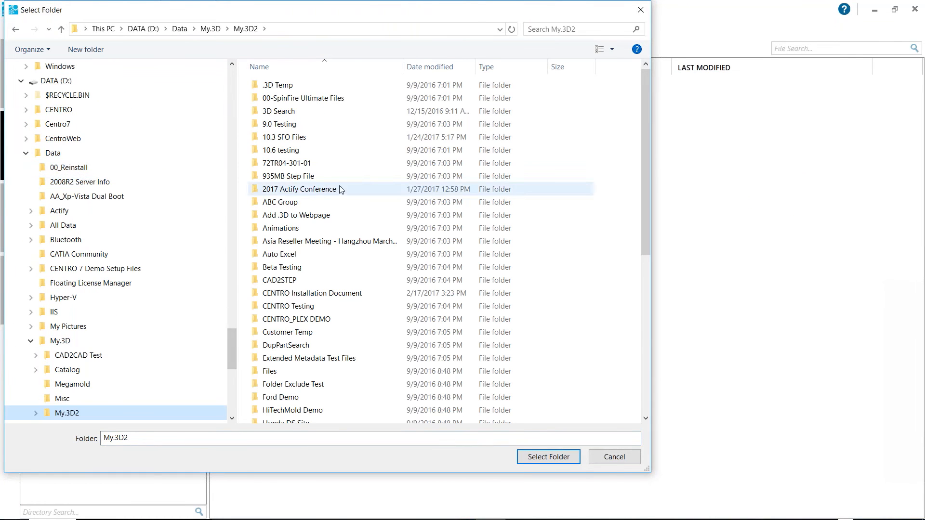
{"action": "left_click", "coordinate": [311, 191]}
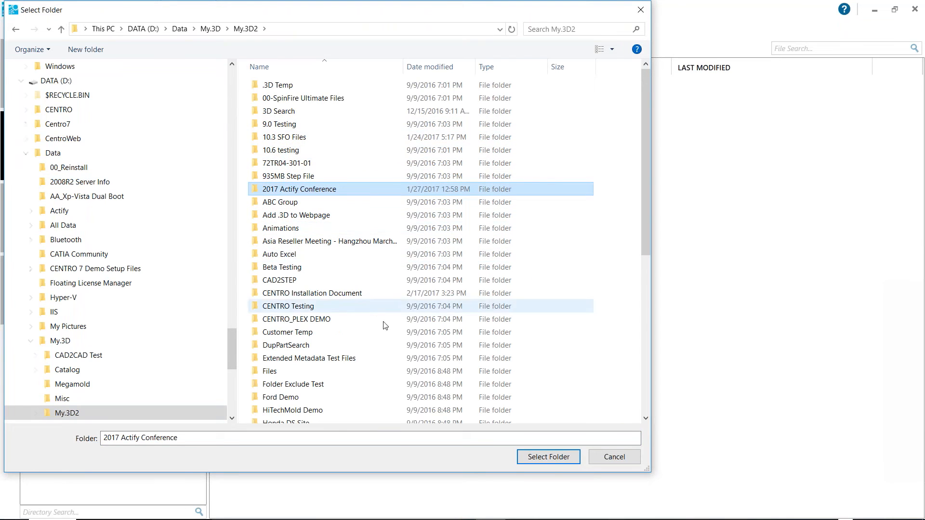
{"action": "left_click", "coordinate": [547, 456]}
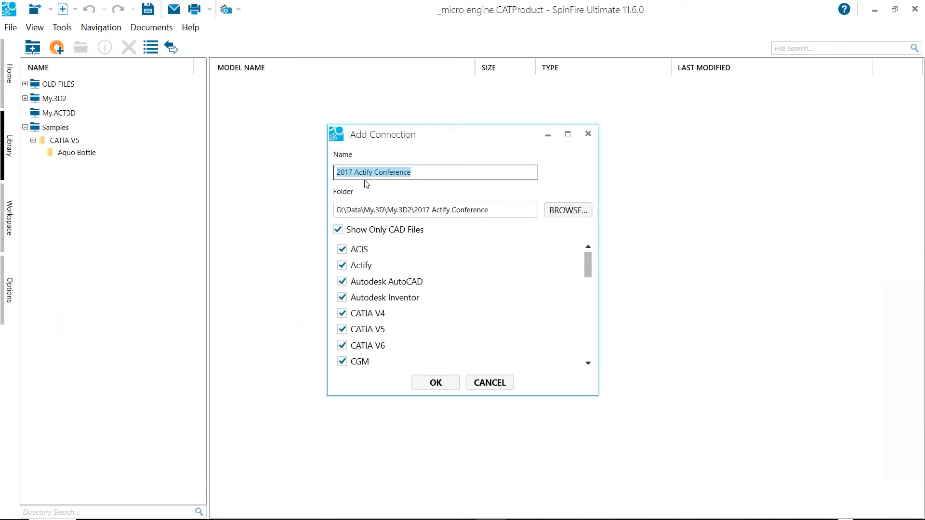
Name the connection 2017 meeting, disable Show Only CAD Files, and add it to the library
{"action": "left_click", "coordinate": [428, 173]}
{"action": "left_click_drag", "start_coordinate": [411, 173], "coordinate": [353, 182]}
{"action": "type", "text": "m"}
{"action": "key", "text": "BackSpace"}
{"action": "type", "text": "meeting"}
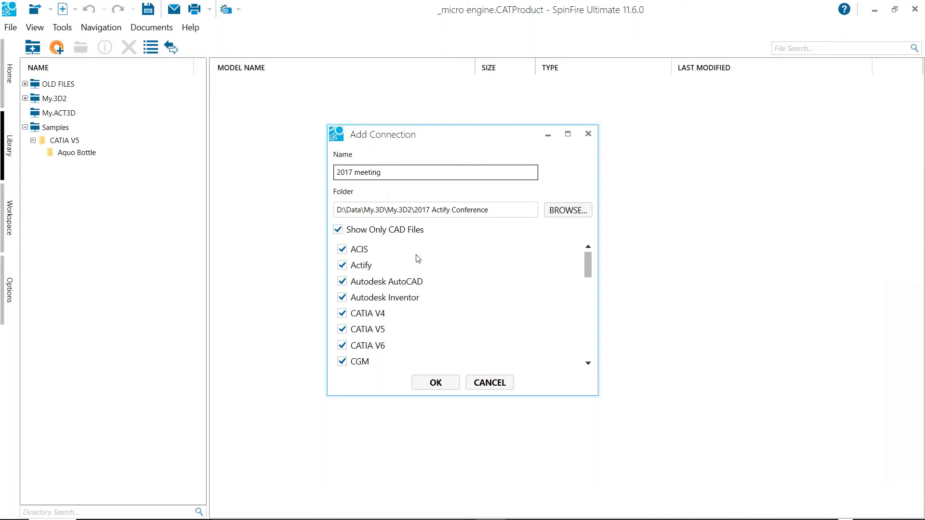
{"action": "left_click", "coordinate": [338, 231]}
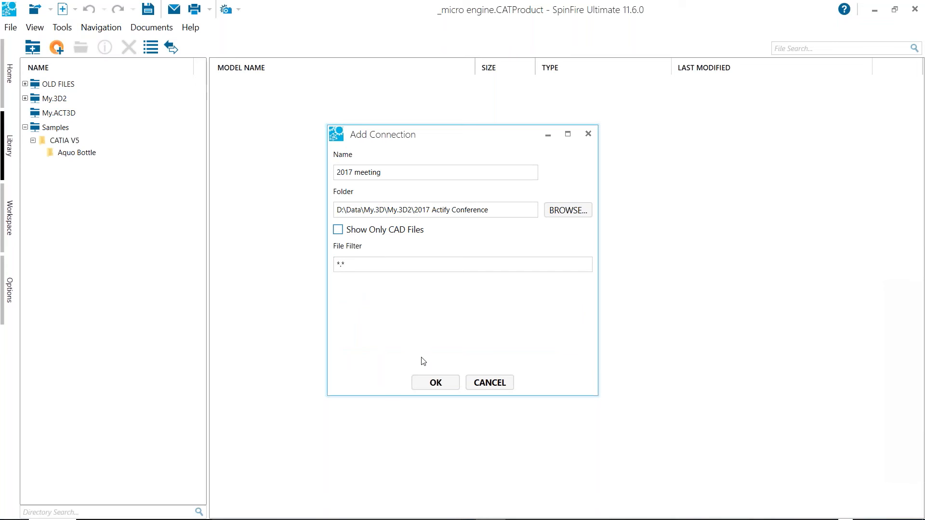
{"action": "left_click", "coordinate": [436, 382]}
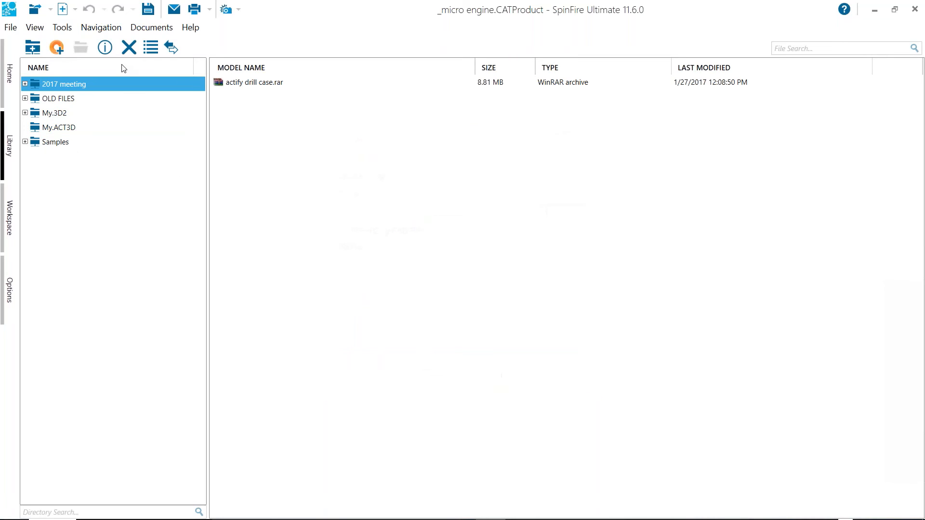
Expand the 2017 meeting connection and search the library directories for "actify", clearing the search at the end
{"action": "left_click", "coordinate": [24, 84]}
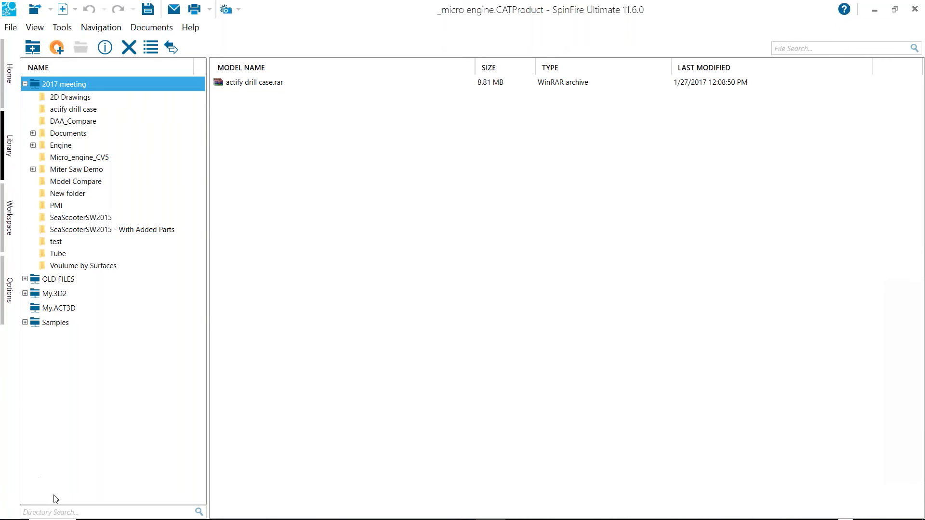
{"action": "left_click", "coordinate": [94, 410]}
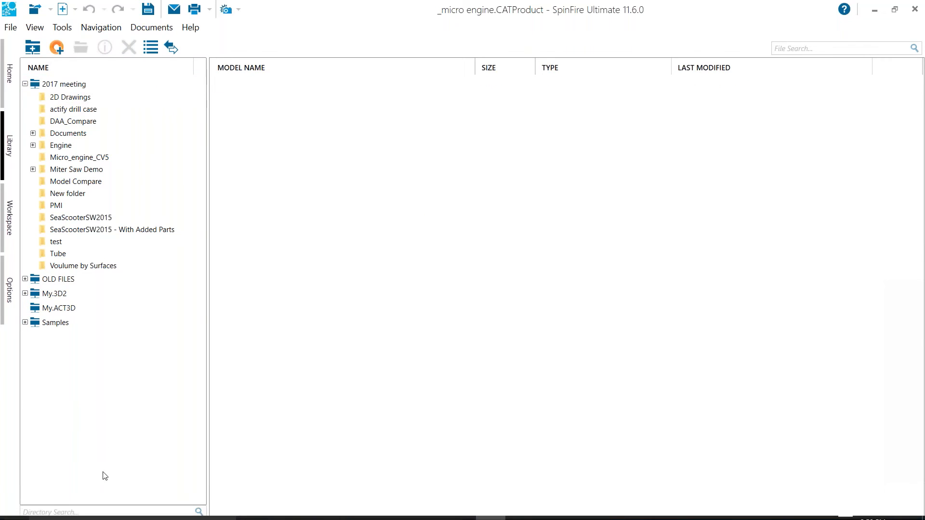
{"action": "left_click", "coordinate": [103, 512]}
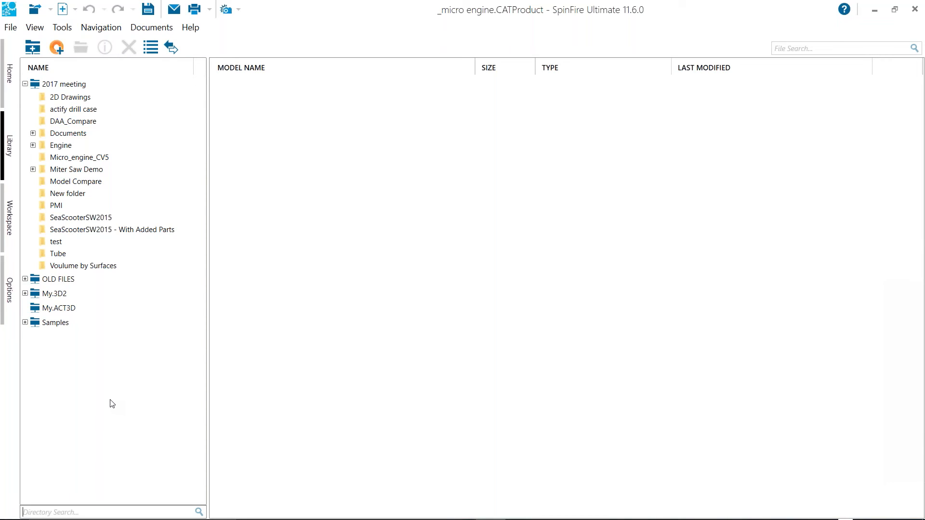
{"action": "type", "text": "act"}
{"action": "type", "text": "ifu"}
{"action": "type", "text": "y"}
{"action": "key", "text": "Return"}
{"action": "left_click", "coordinate": [199, 511]}
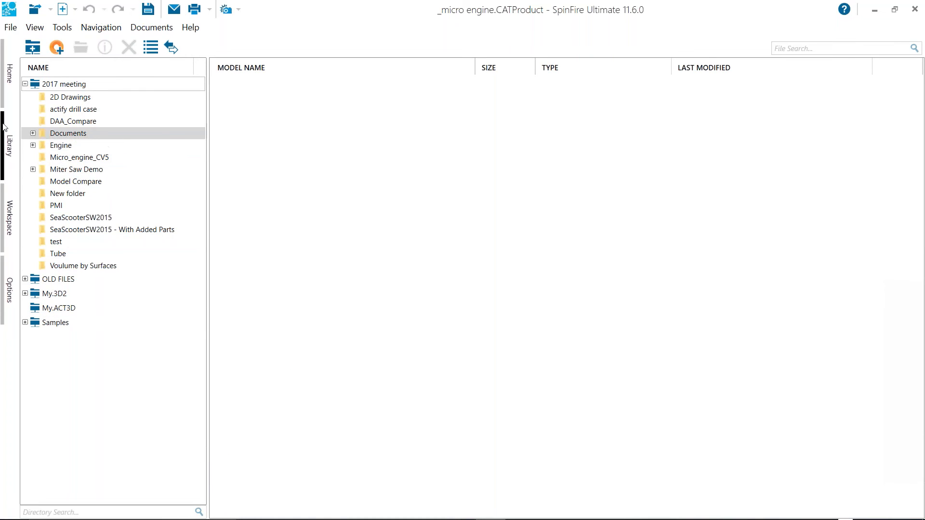
Filter the files in the Micro_engine_CV5 folder by .catpr and by .catpa, and clear the file search
{"action": "left_click", "coordinate": [63, 158]}
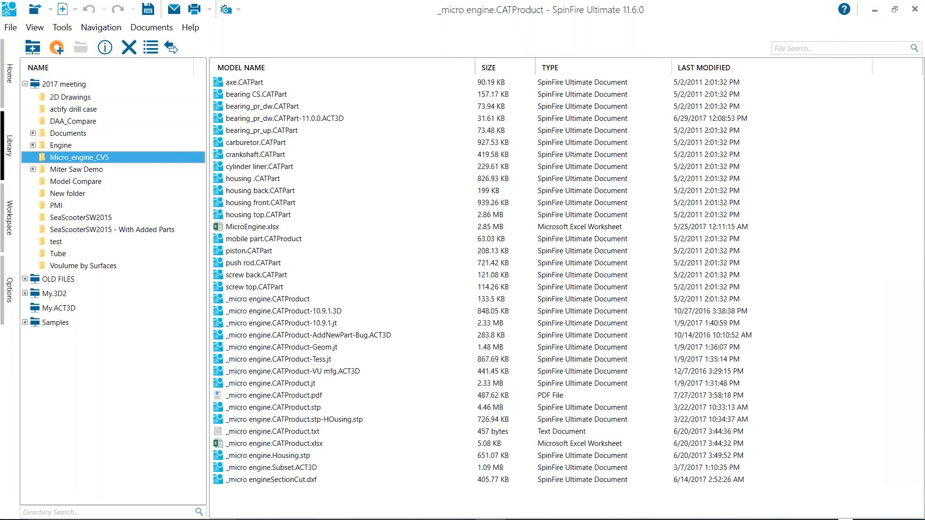
{"action": "left_click", "coordinate": [811, 49]}
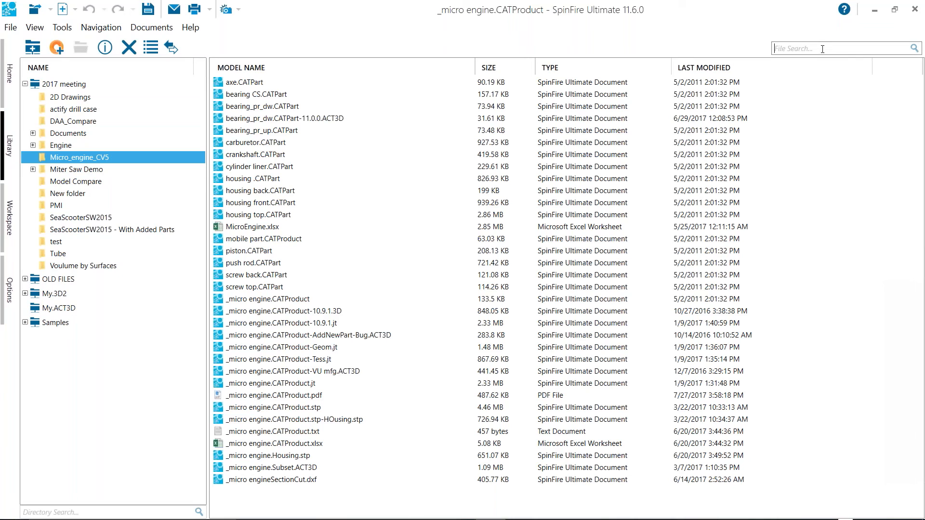
{"action": "type", "text": ".catp"}
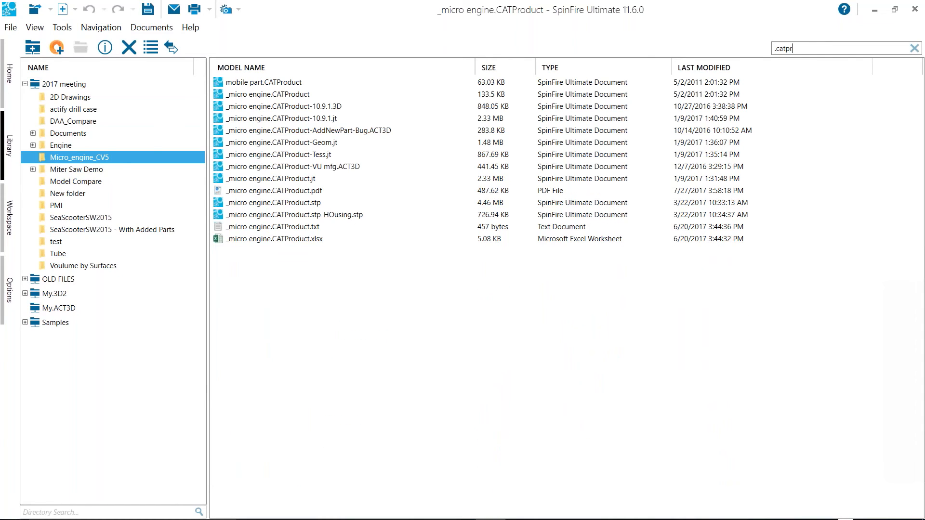
{"action": "type", "text": "r"}
{"action": "key", "text": "BackSpace"}
{"action": "type", "text": "a"}
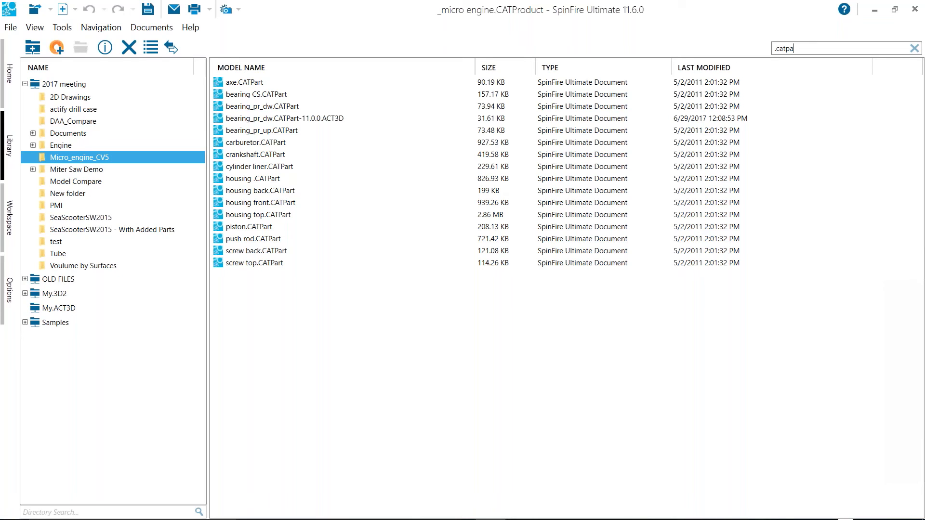
{"action": "key", "text": "BackSpace"}
{"action": "key", "text": "BackSpace"}
{"action": "key", "text": "BackSpace"}
{"action": "key", "text": "BackSpace"}
{"action": "key", "text": "BackSpace"}
{"action": "key", "text": "BackSpace"}
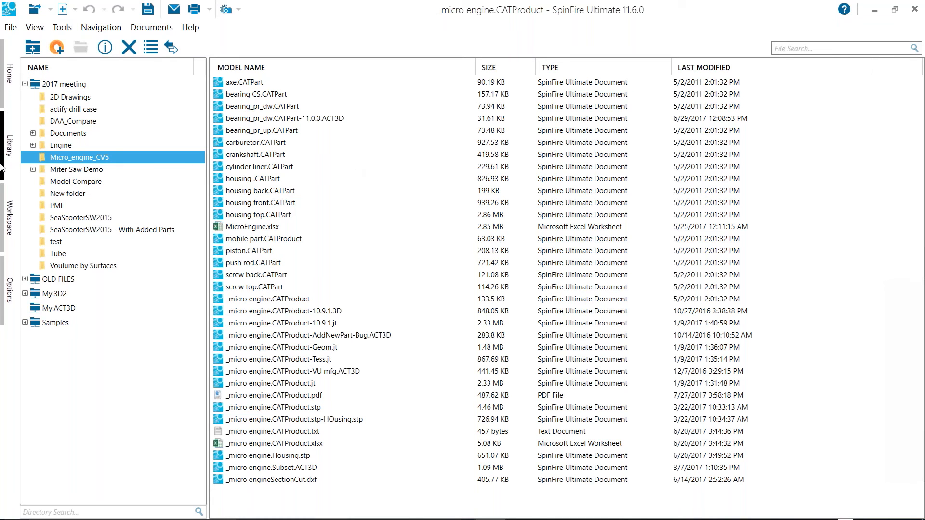
Return to the workspace and look over the micro engine model
{"action": "left_click", "coordinate": [9, 215]}
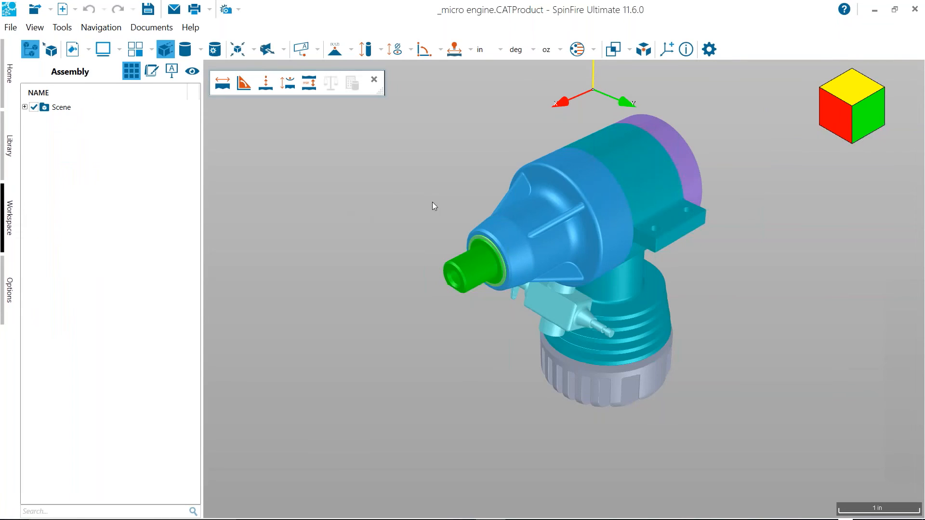
{"action": "middle_click_drag", "start_coordinate": [433, 201], "coordinate": [395, 249]}
{"action": "left_click_drag", "start_coordinate": [427, 241], "coordinate": [421, 235]}
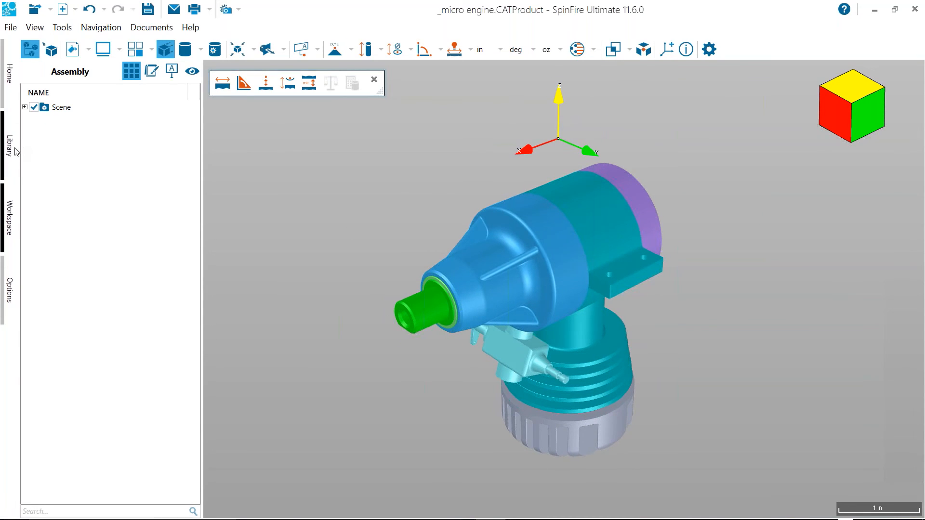
Open the combustion unit.SLDASM.ACT3D file from the recent documents on the Home page
{"action": "left_click", "coordinate": [10, 75]}
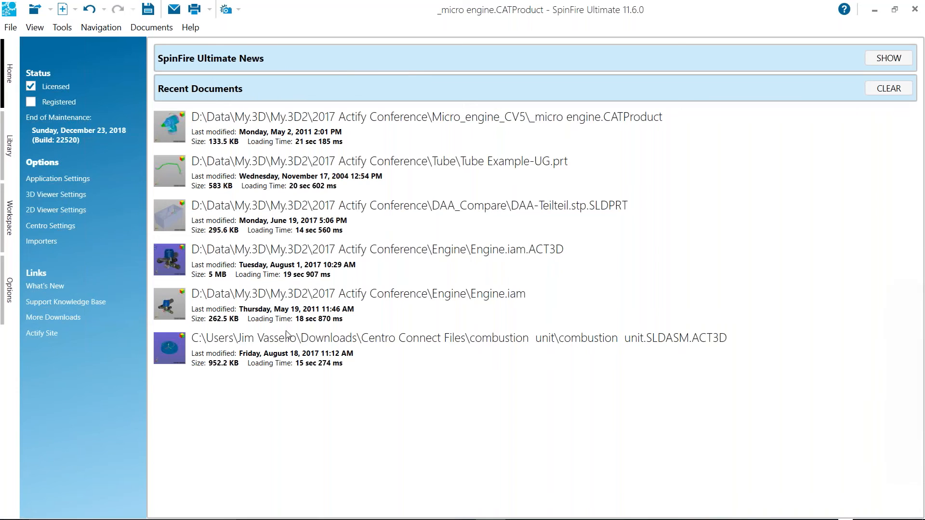
{"action": "left_click", "coordinate": [401, 338]}
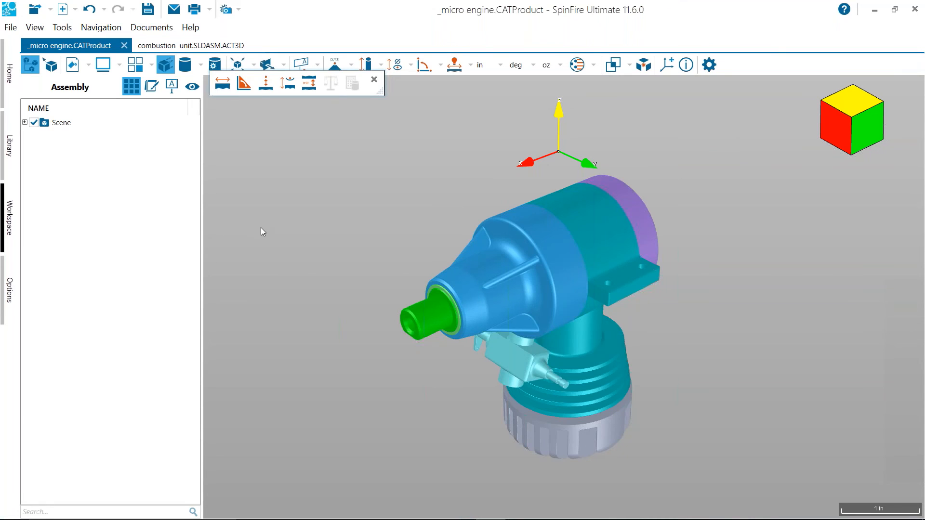
Set the application language to 日本語 (日本), apply the settings, and view the workspace in that language
{"action": "left_click", "coordinate": [15, 288]}
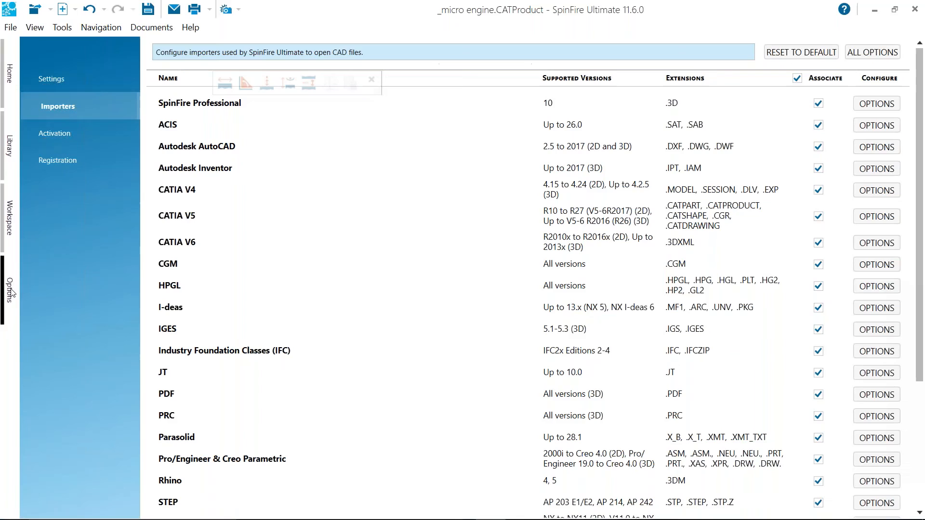
{"action": "left_click", "coordinate": [45, 74]}
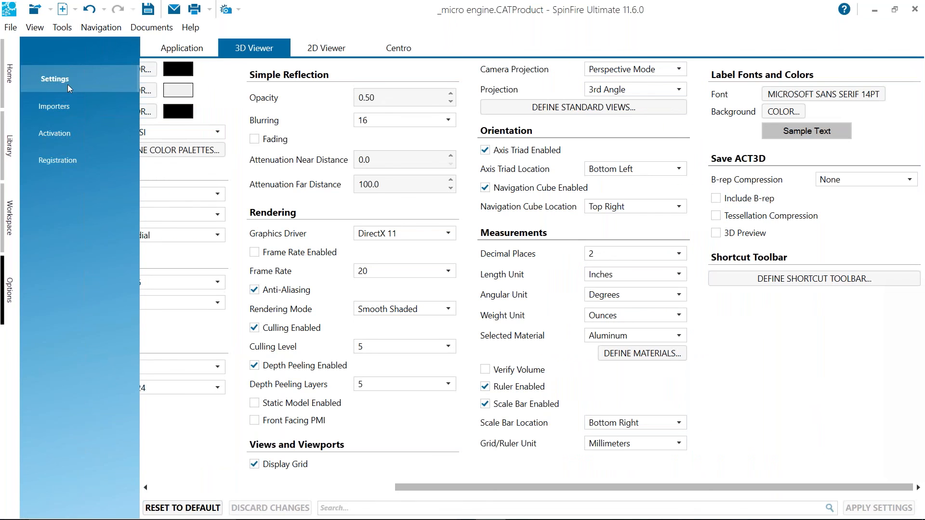
{"action": "left_click", "coordinate": [182, 55]}
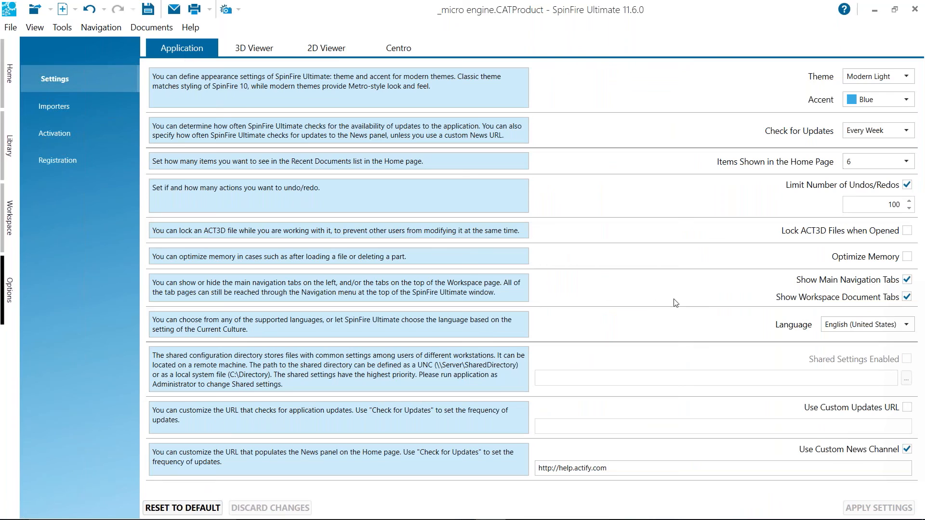
{"action": "left_click", "coordinate": [908, 329]}
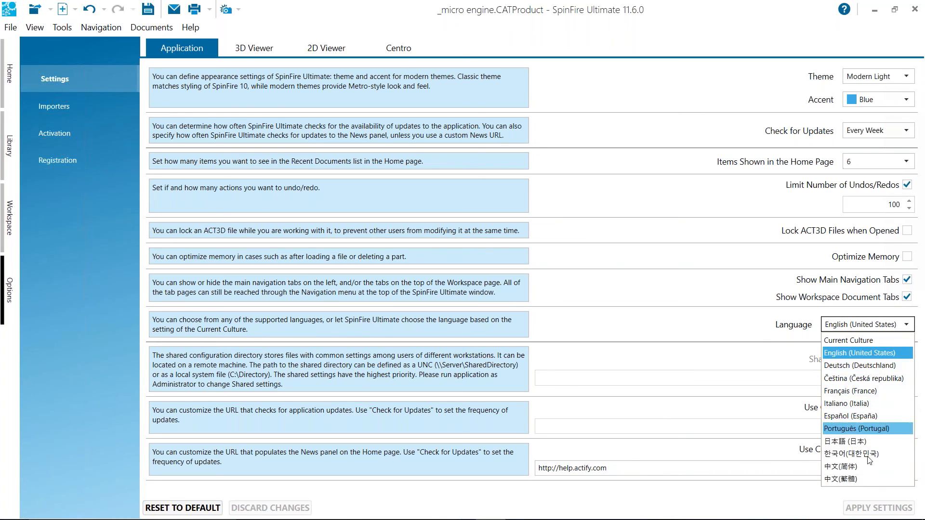
{"action": "left_click", "coordinate": [874, 442]}
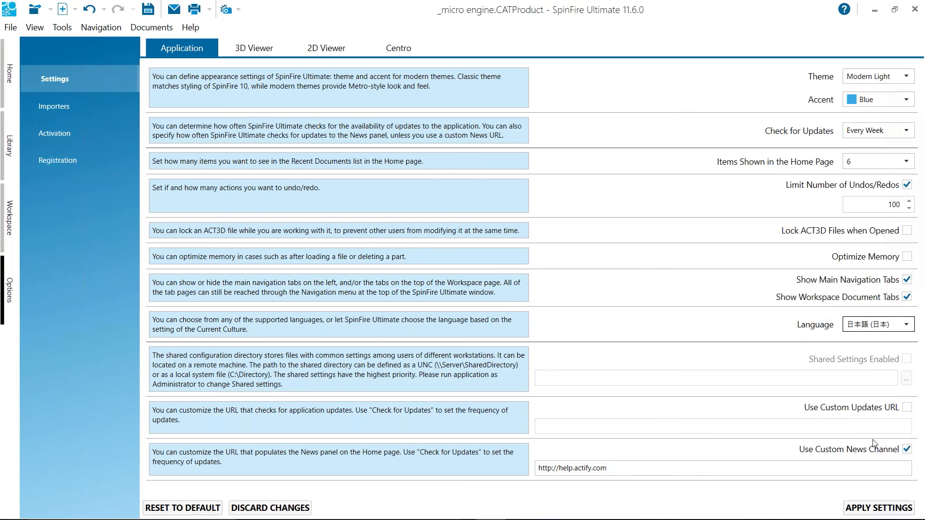
{"action": "left_click", "coordinate": [865, 509]}
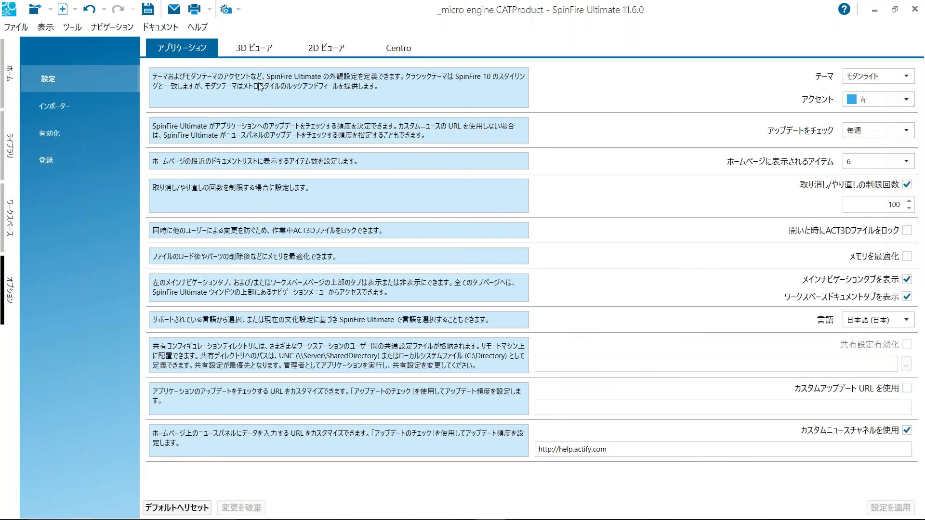
{"action": "left_click", "coordinate": [17, 220]}
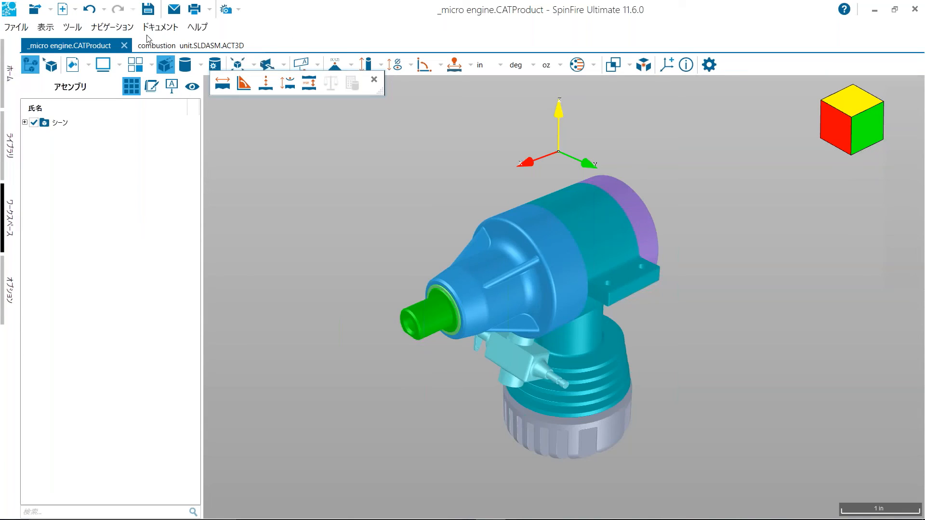
Set the application language to English (United States) and apply the settings
{"action": "left_click", "coordinate": [14, 285]}
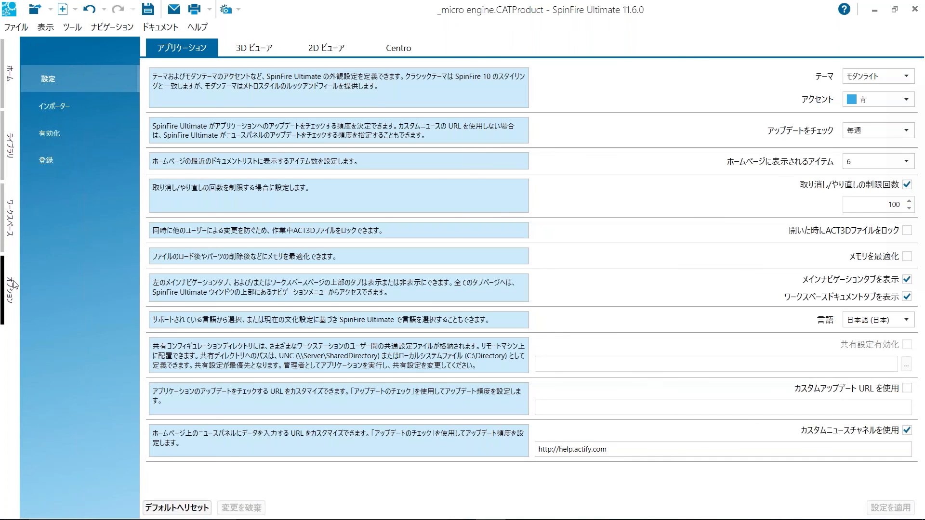
{"action": "left_click", "coordinate": [902, 321]}
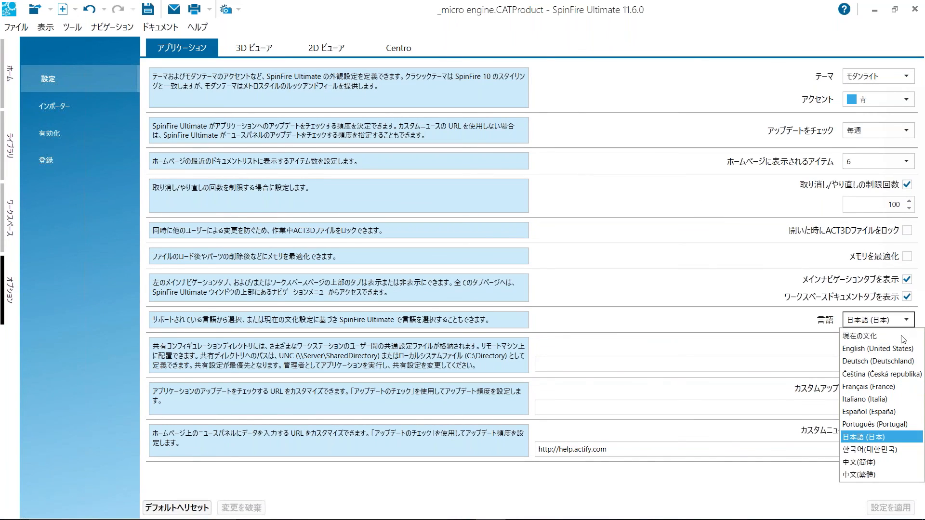
{"action": "left_click", "coordinate": [897, 349]}
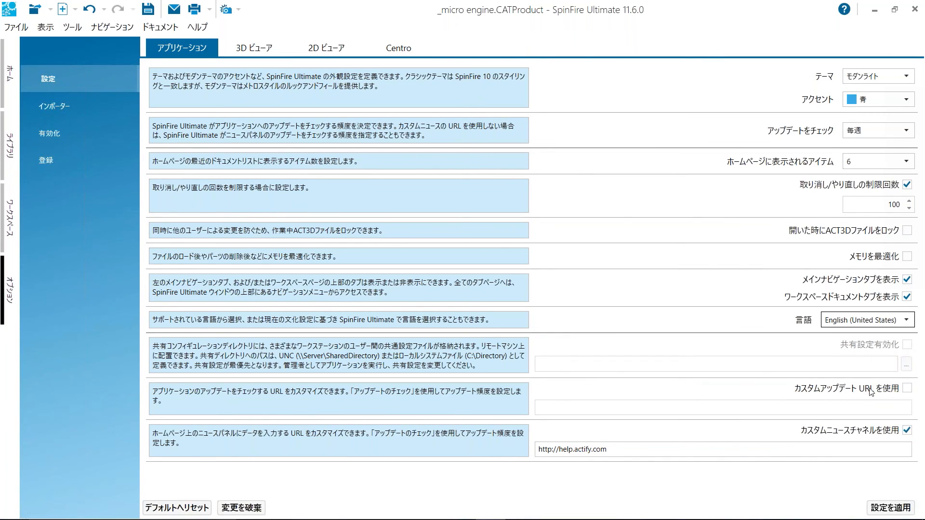
{"action": "left_click", "coordinate": [903, 512]}
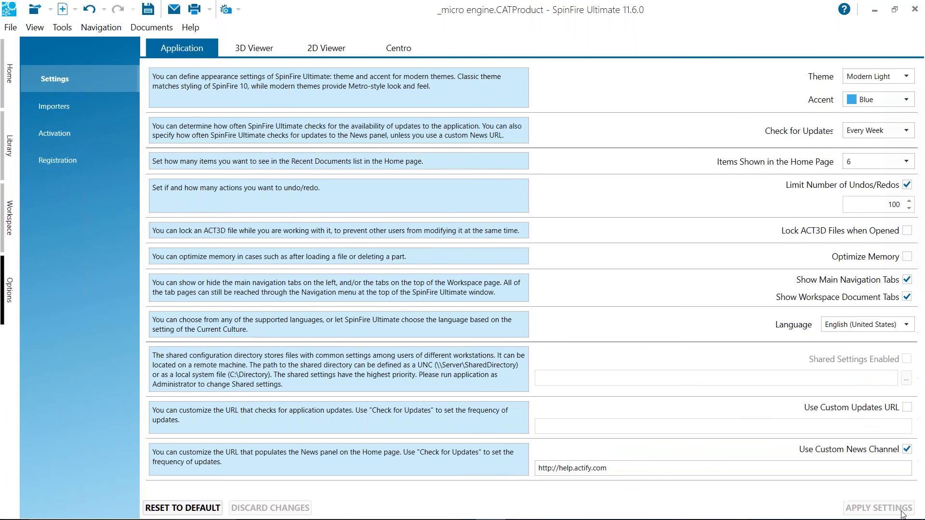
Return to the workspace and switch to the combustion unit.SLDASM.ACT3D document
{"action": "left_click", "coordinate": [8, 218]}
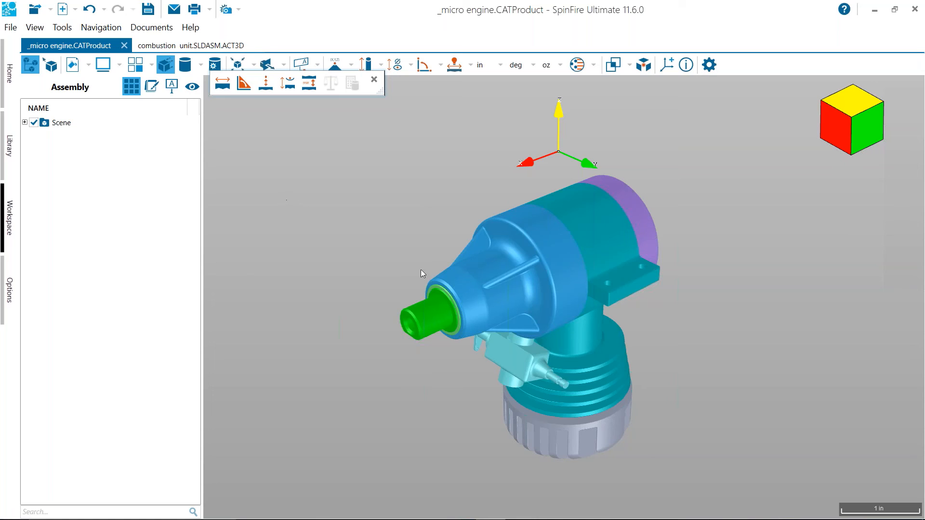
{"action": "left_click", "coordinate": [192, 46]}
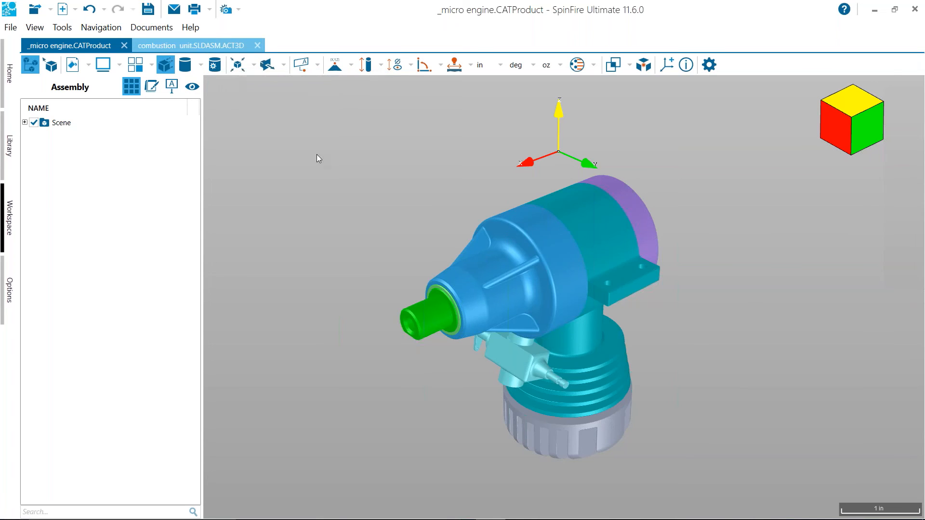
{"action": "left_click_drag", "start_coordinate": [627, 191], "coordinate": [625, 226]}
Show only the Housing Front Plate-1 part of the combustion unit, hiding all other parts
{"action": "right_click", "coordinate": [607, 201]}
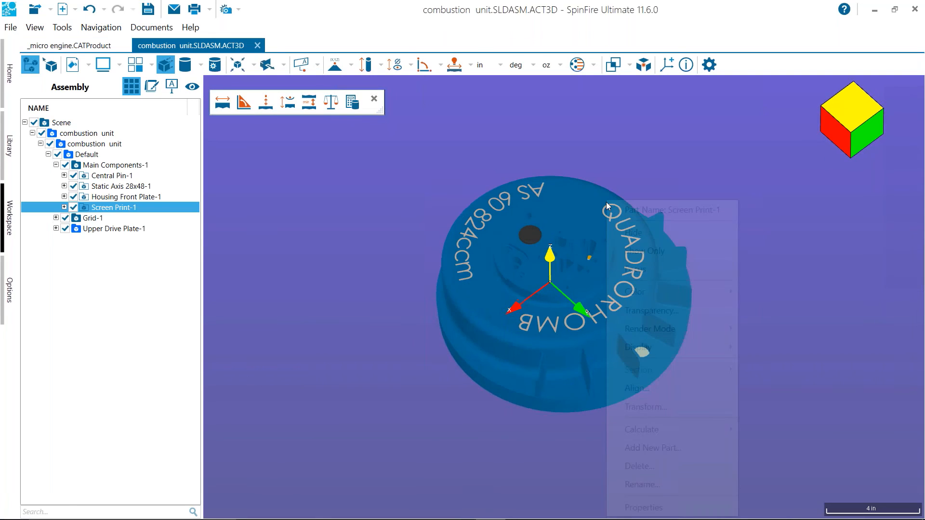
{"action": "right_click", "coordinate": [591, 201]}
{"action": "left_click", "coordinate": [582, 210]}
{"action": "left_click", "coordinate": [574, 205]}
{"action": "right_click", "coordinate": [574, 204]}
{"action": "left_click", "coordinate": [611, 251]}
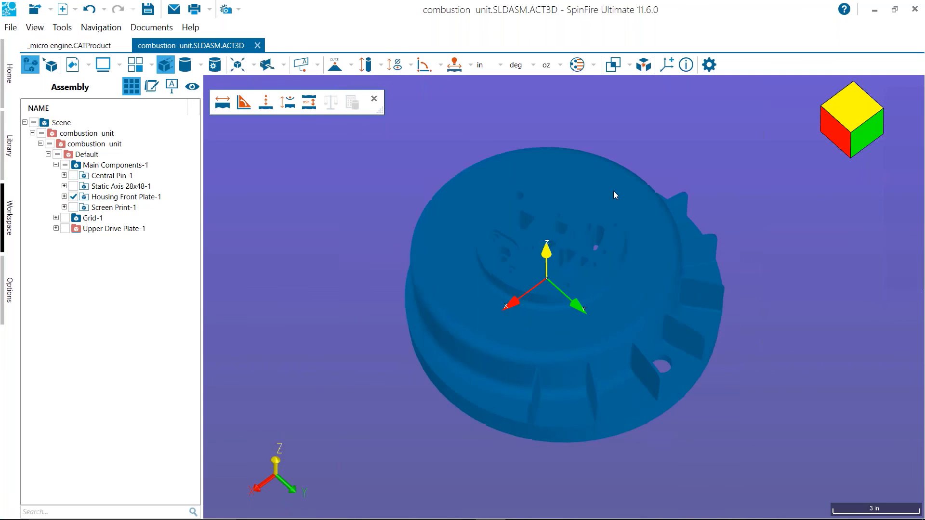
Set the render mode of the housing front plate to Smooth With Edges
{"action": "right_click", "coordinate": [592, 179]}
{"action": "mouse_move", "coordinate": [680, 311]}
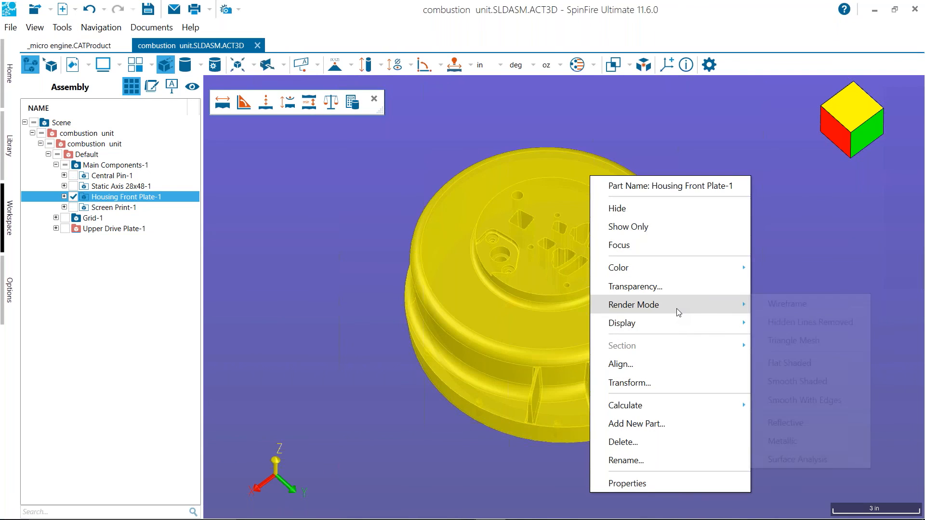
{"action": "left_click", "coordinate": [805, 401]}
Measure the sum of connected edges around the four-sided opening in the housing front plate and place the label beside it
{"action": "scroll", "coordinate": [714, 200], "scroll_direction": "up", "scroll_amount": 5}
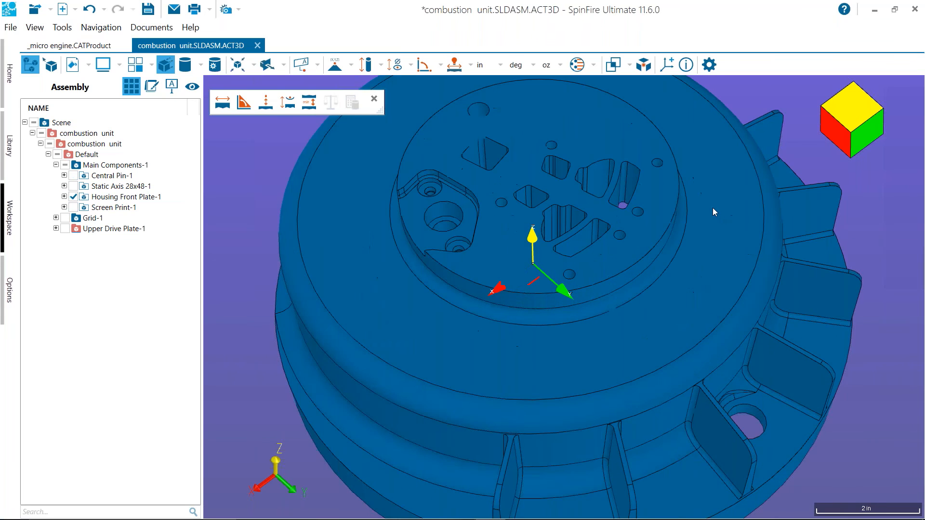
{"action": "left_click_drag", "start_coordinate": [592, 259], "coordinate": [605, 360]}
{"action": "scroll", "coordinate": [609, 312], "scroll_direction": "up", "scroll_amount": 5}
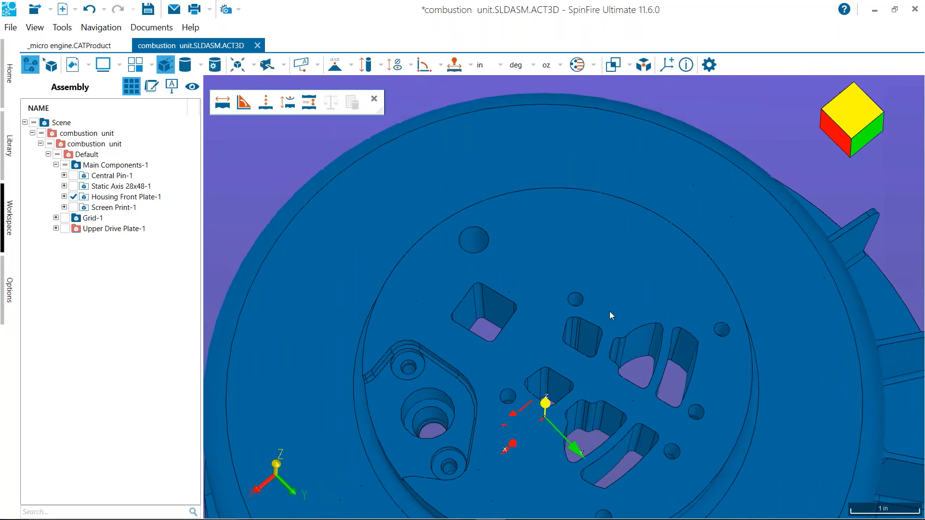
{"action": "left_click", "coordinate": [351, 64]}
{"action": "left_click", "coordinate": [400, 387]}
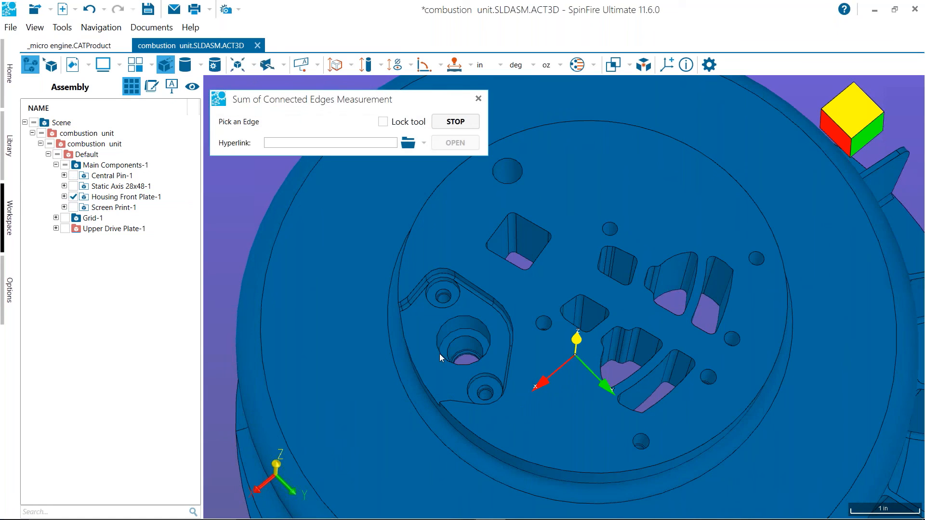
{"action": "scroll", "coordinate": [491, 239], "scroll_direction": "up", "scroll_amount": 3}
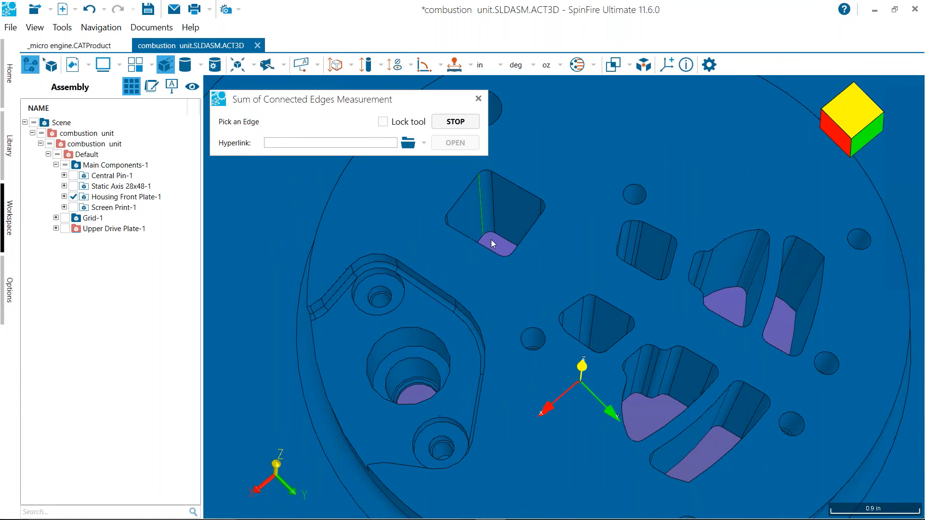
{"action": "middle_click_drag", "start_coordinate": [511, 256], "coordinate": [525, 276]}
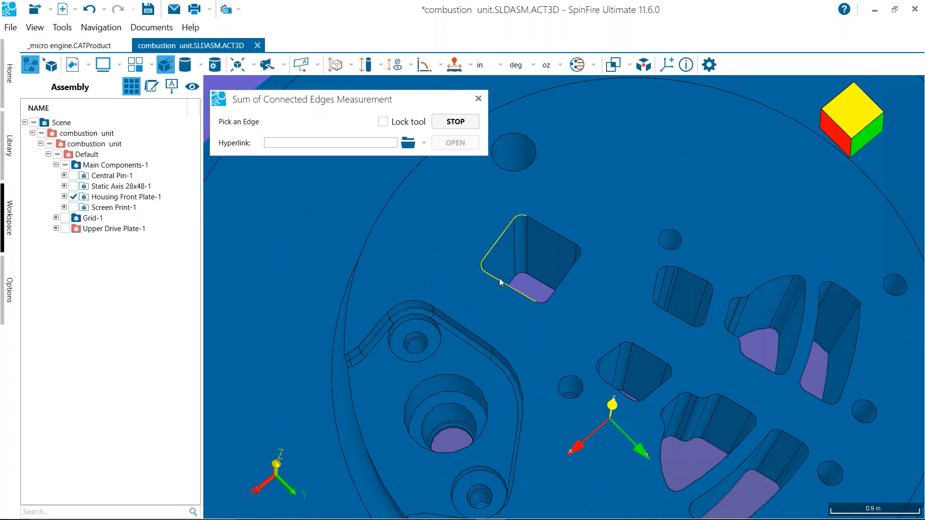
{"action": "left_click", "coordinate": [544, 305]}
{"action": "left_click", "coordinate": [559, 292]}
{"action": "left_click", "coordinate": [569, 247]}
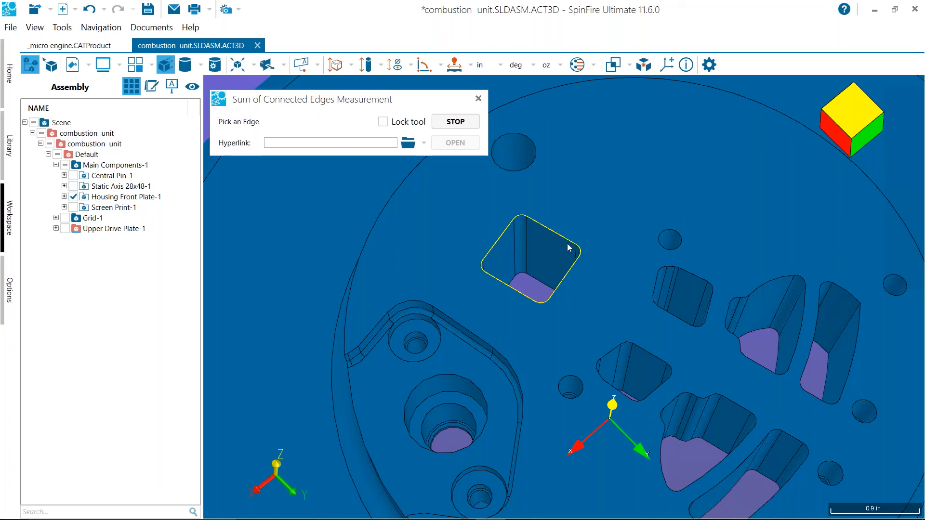
{"action": "left_click", "coordinate": [537, 228]}
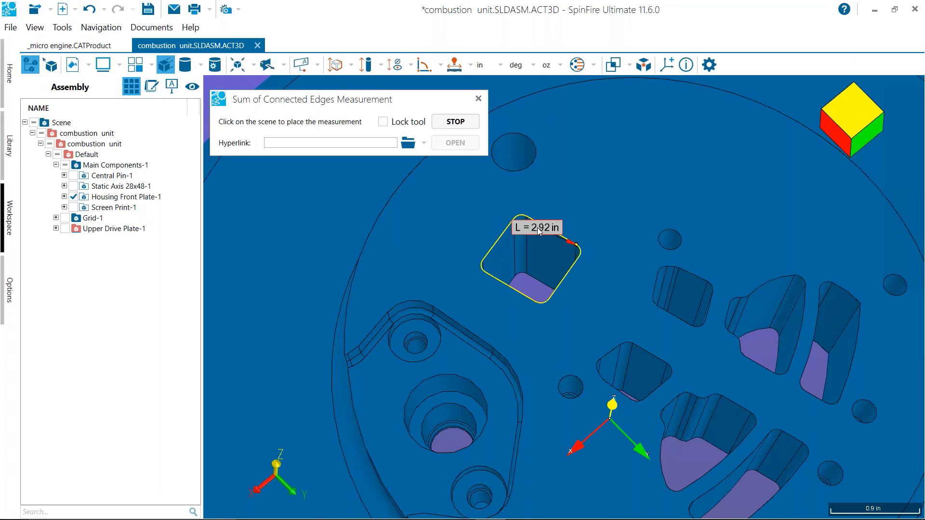
{"action": "left_click", "coordinate": [592, 178]}
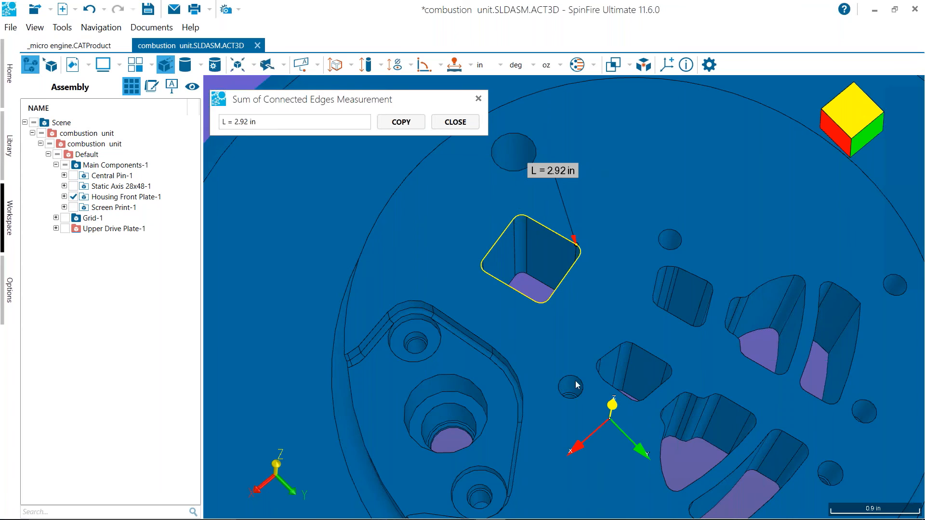
{"action": "middle_click_drag", "start_coordinate": [556, 312], "coordinate": [597, 255]}
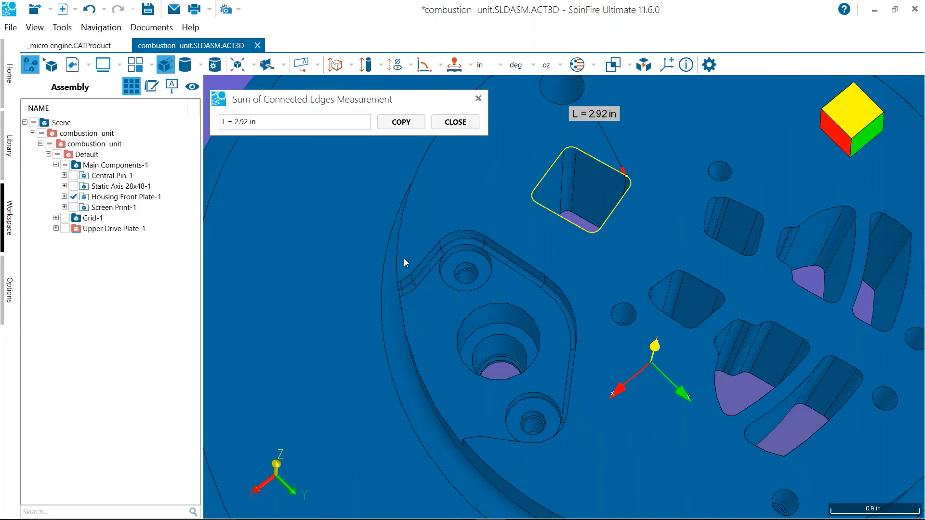
{"action": "left_click", "coordinate": [340, 64]}
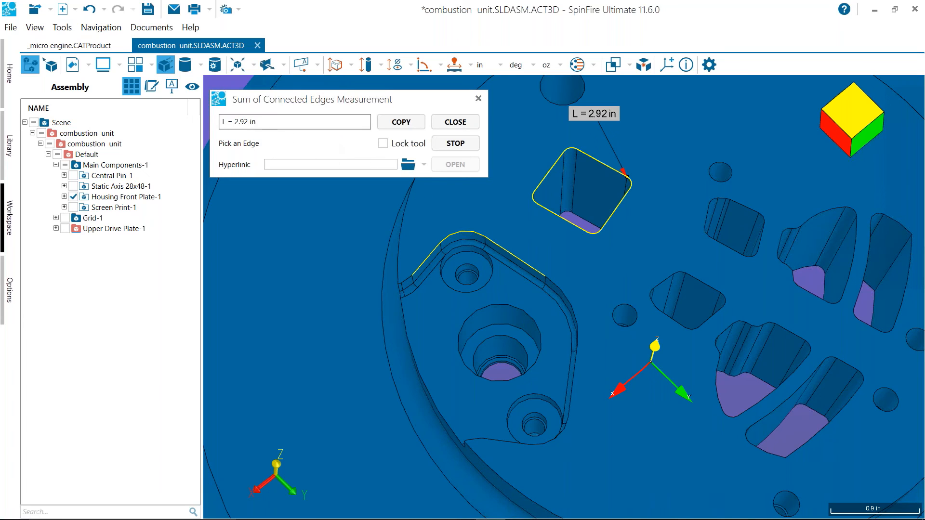
{"action": "left_click", "coordinate": [104, 10]}
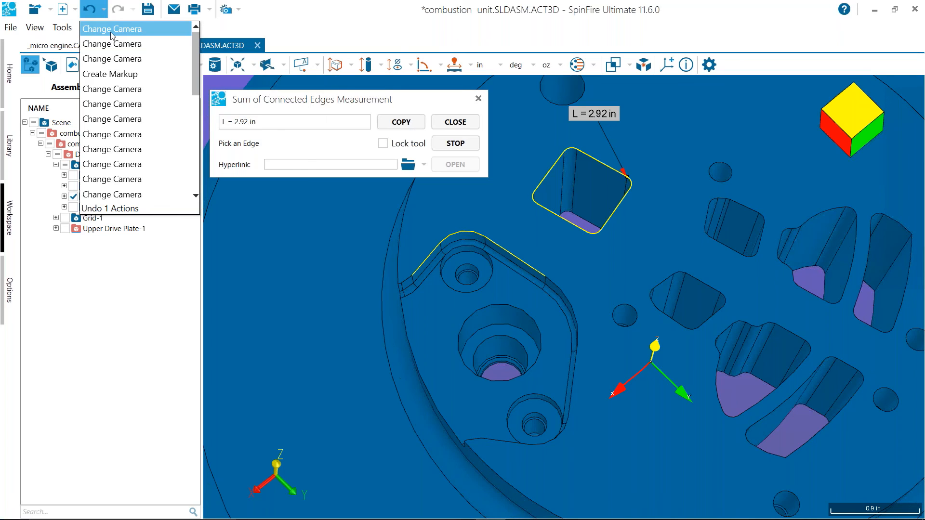
{"action": "left_click", "coordinate": [477, 101]}
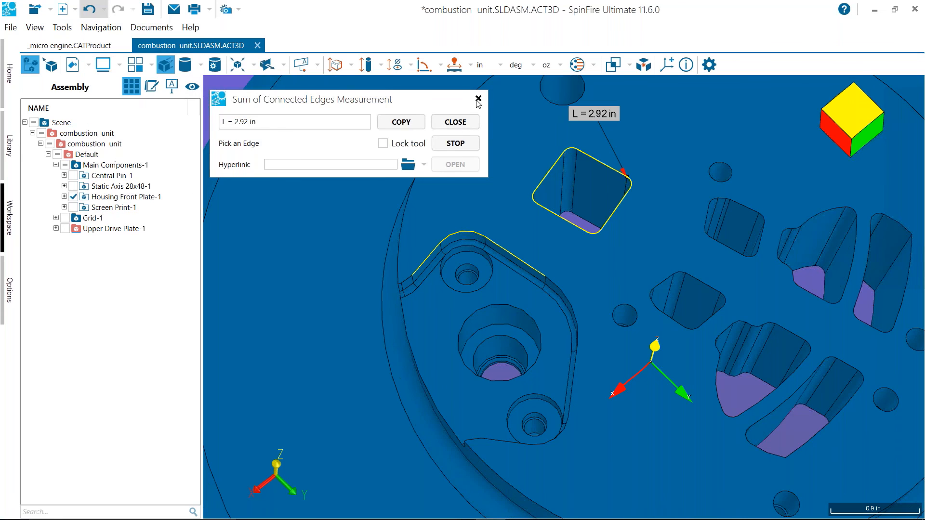
{"action": "left_click", "coordinate": [478, 100]}
Undo several actions at once from the undo history, back past the creation of the connected-edges measurement
{"action": "left_click", "coordinate": [104, 9]}
{"action": "mouse_move", "coordinate": [196, 47]}
{"action": "left_mouse_down"}
{"action": "mouse_move", "coordinate": [199, 145]}
{"action": "mouse_move", "coordinate": [196, 45]}
{"action": "left_mouse_up"}
{"action": "scroll", "coordinate": [144, 44], "scroll_direction": "down", "scroll_amount": 1}
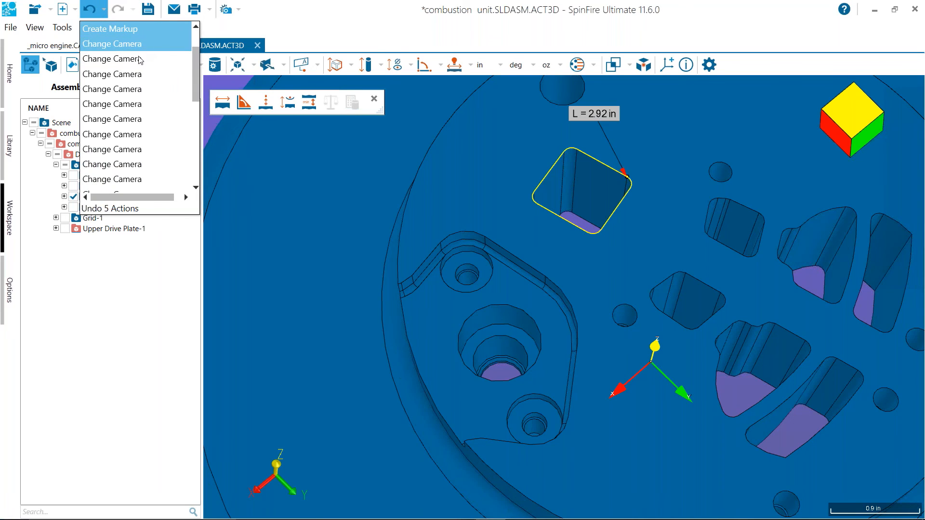
{"action": "left_click", "coordinate": [138, 74]}
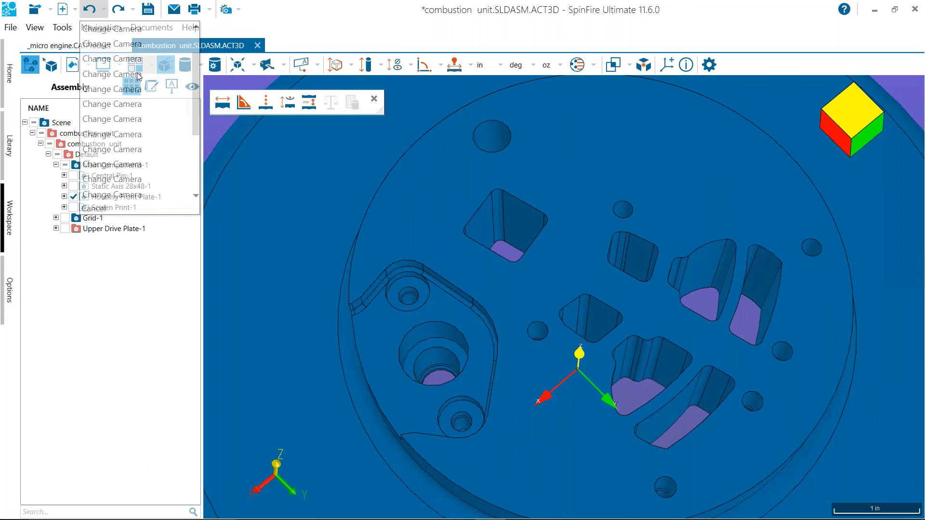
Undo further actions from the history, back past the assembly visibility change that hid the other parts
{"action": "left_click", "coordinate": [104, 9]}
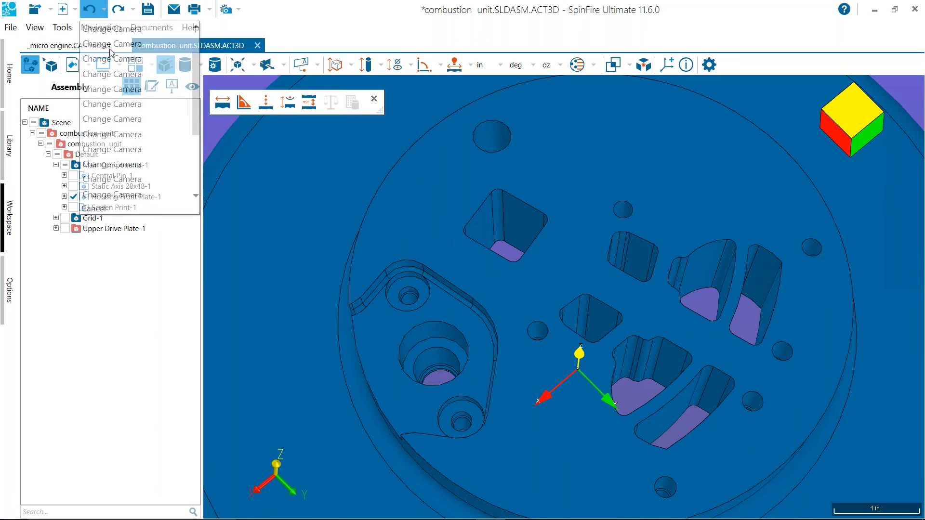
{"action": "left_click_drag", "start_coordinate": [198, 60], "coordinate": [194, 166]}
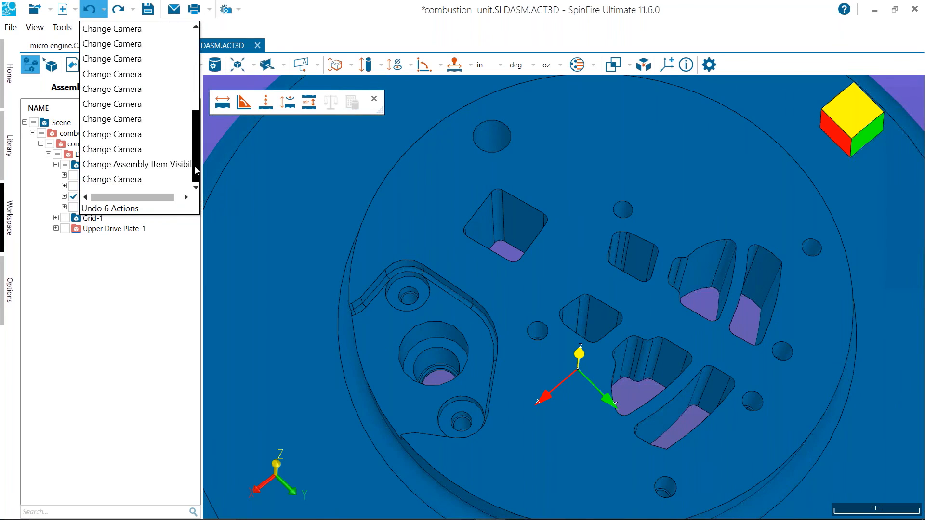
{"action": "left_click", "coordinate": [127, 181]}
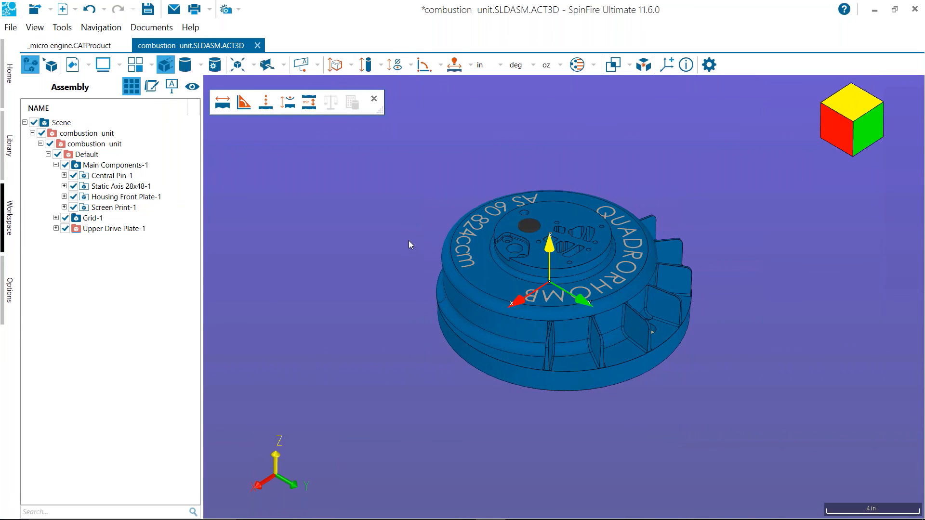
Move the view of the combustion unit, undo that camera change, and examine the complete assembly from a new angle
{"action": "middle_click_drag", "start_coordinate": [501, 246], "coordinate": [710, 219]}
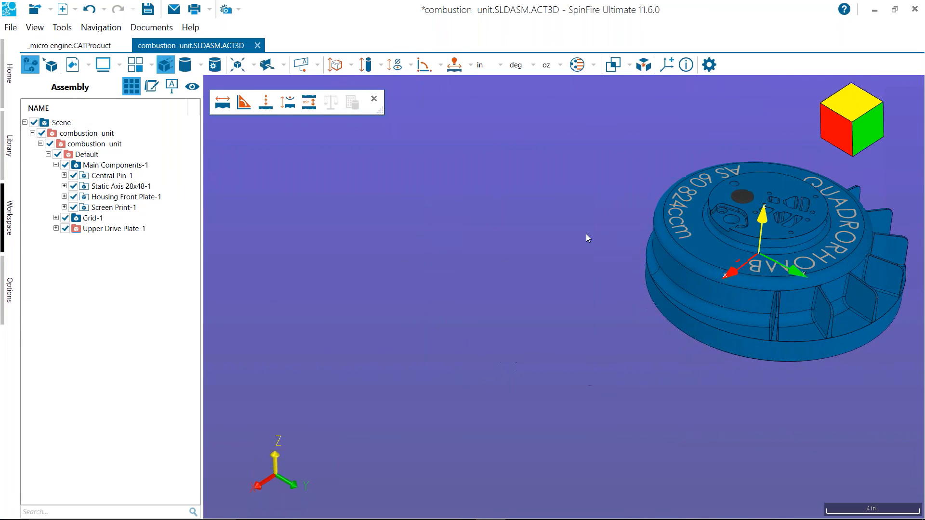
{"action": "left_click", "coordinate": [90, 14]}
{"action": "left_click_drag", "start_coordinate": [610, 154], "coordinate": [377, 208]}
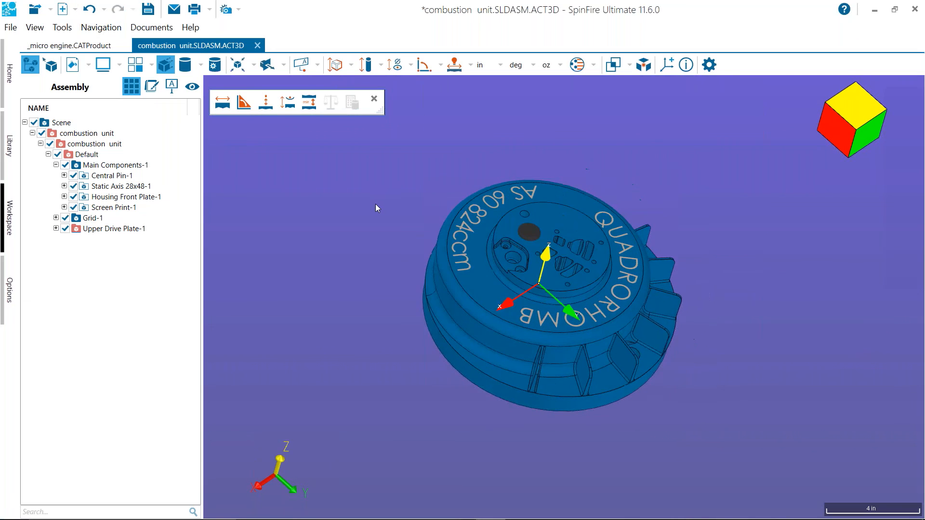
{"action": "scroll", "coordinate": [376, 205], "scroll_direction": "up", "scroll_amount": 5}
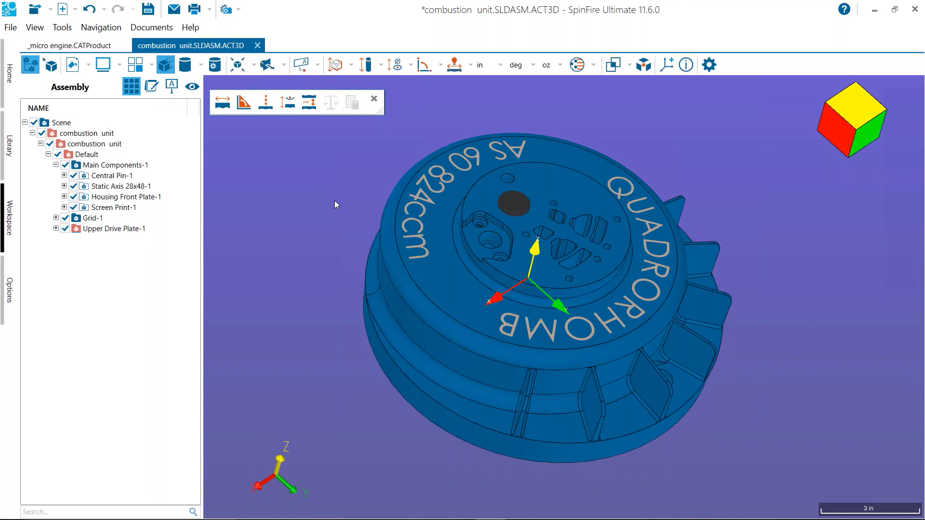
{"action": "scroll", "coordinate": [333, 201], "scroll_direction": "up", "scroll_amount": 3}
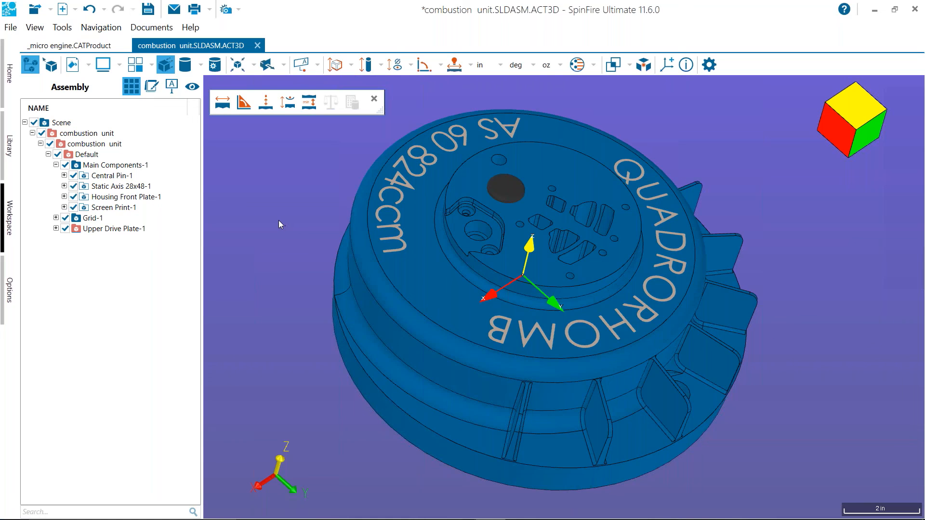
{"action": "left_click_drag", "start_coordinate": [278, 220], "coordinate": [296, 256]}
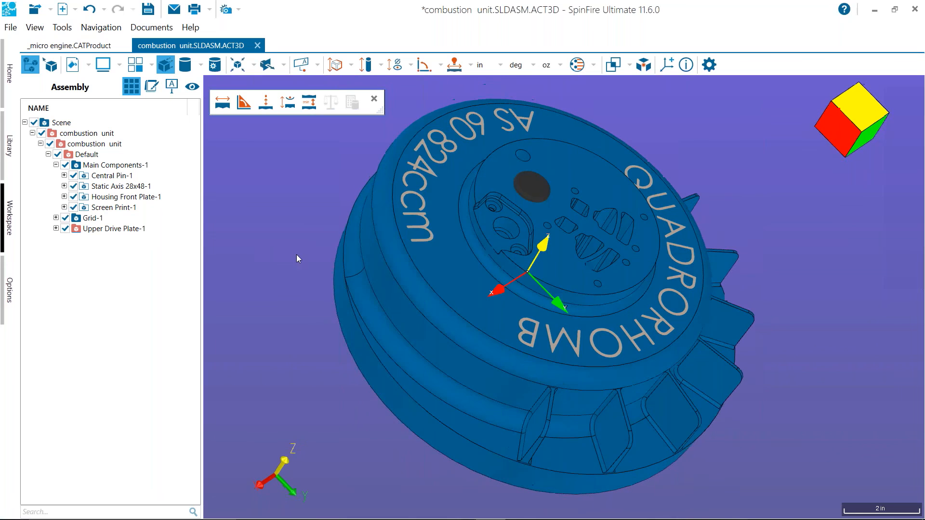
{"action": "middle_click_drag", "start_coordinate": [298, 255], "coordinate": [298, 235]}
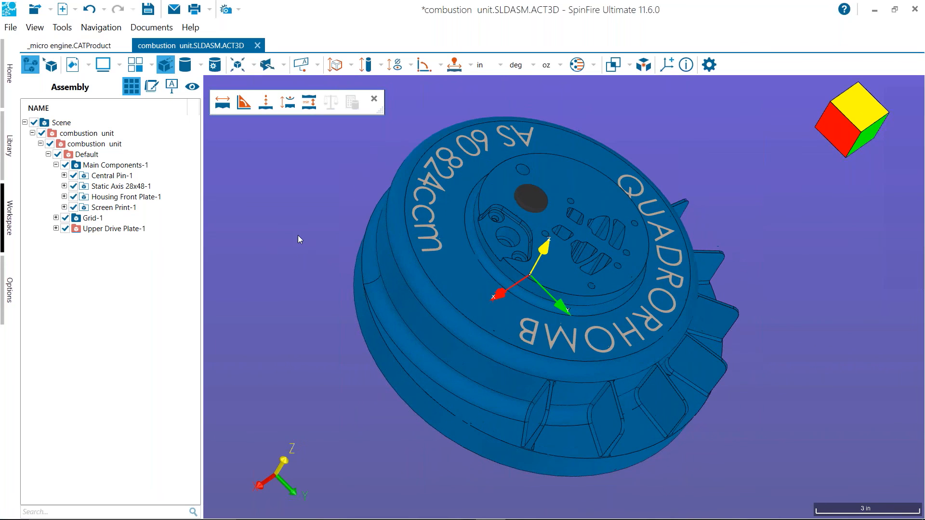
{"action": "left_click_drag", "start_coordinate": [276, 259], "coordinate": [276, 289]}
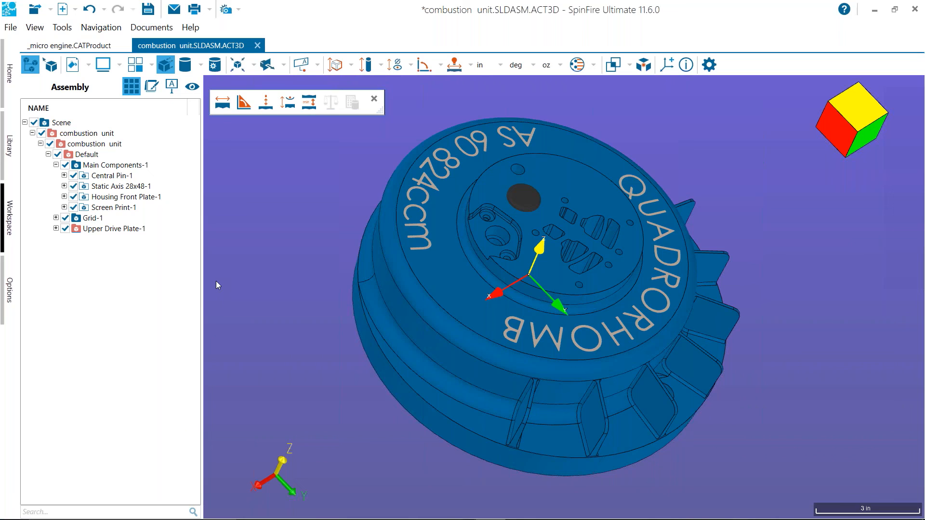
{"action": "mouse_move", "coordinate": [263, 308]}
{"action": "left_mouse_down"}
{"action": "mouse_move", "coordinate": [276, 302]}
{"action": "mouse_move", "coordinate": [259, 311]}
{"action": "mouse_move", "coordinate": [281, 310]}
{"action": "left_mouse_up"}
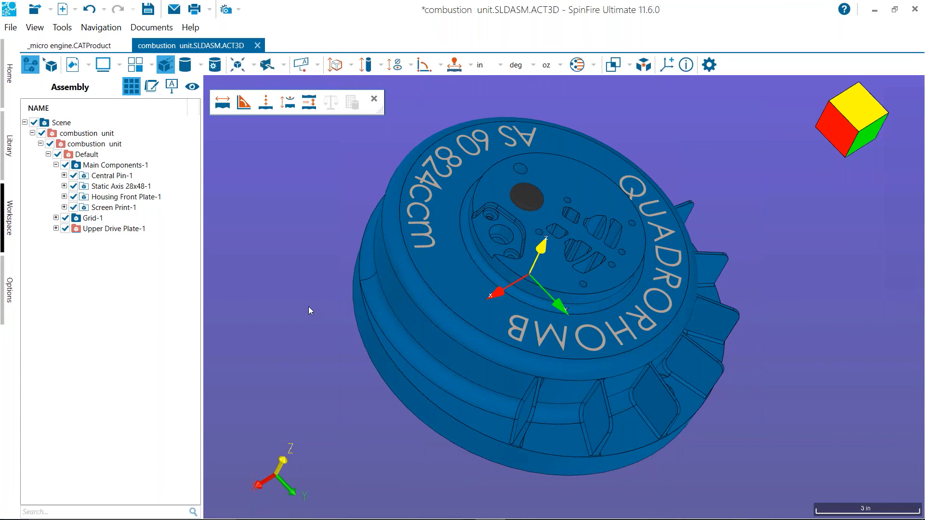
{"action": "left_click_drag", "start_coordinate": [309, 306], "coordinate": [285, 299]}
{"action": "scroll", "coordinate": [284, 295], "scroll_direction": "up", "scroll_amount": 1}
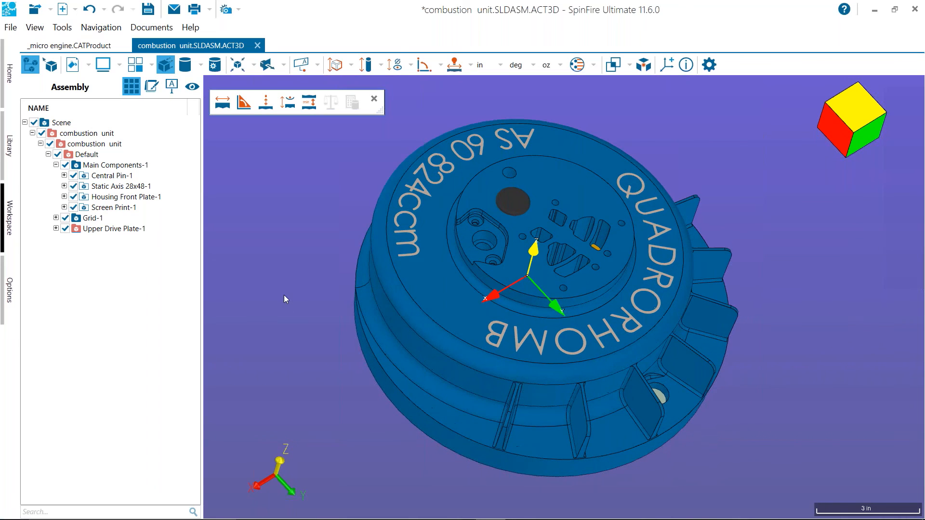
{"action": "scroll", "coordinate": [288, 295], "scroll_direction": "up", "scroll_amount": 1}
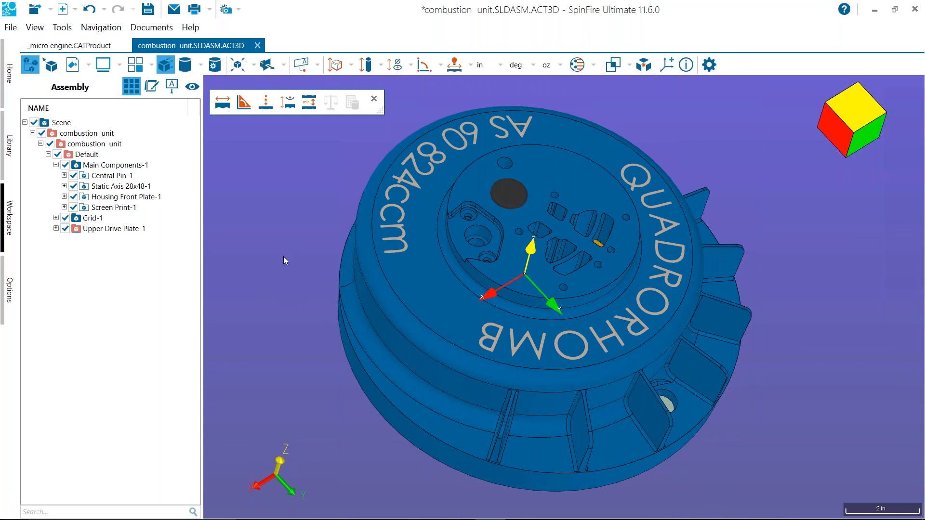
{"action": "left_click_drag", "start_coordinate": [290, 281], "coordinate": [299, 274]}
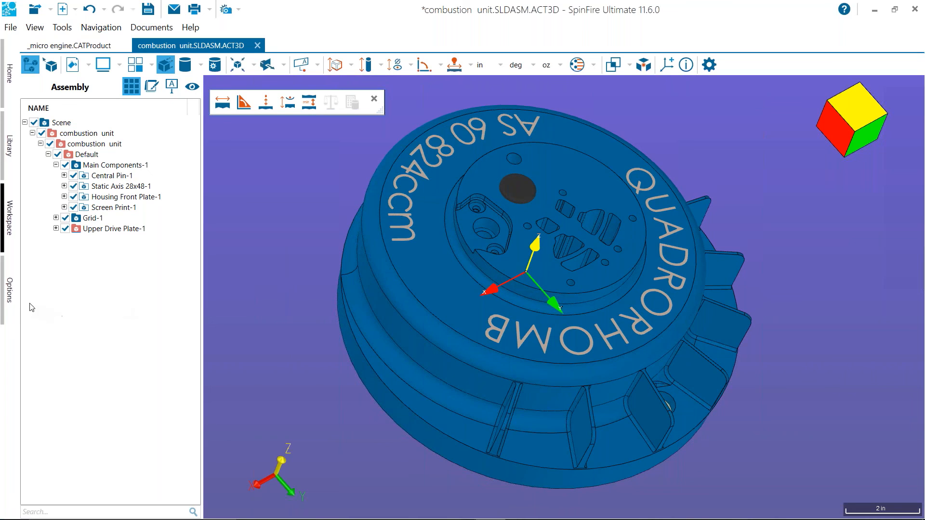
Set the graphics driver to DirectX 9 in the rendering options of the application's 3D viewer settings
{"action": "left_click", "coordinate": [10, 298]}
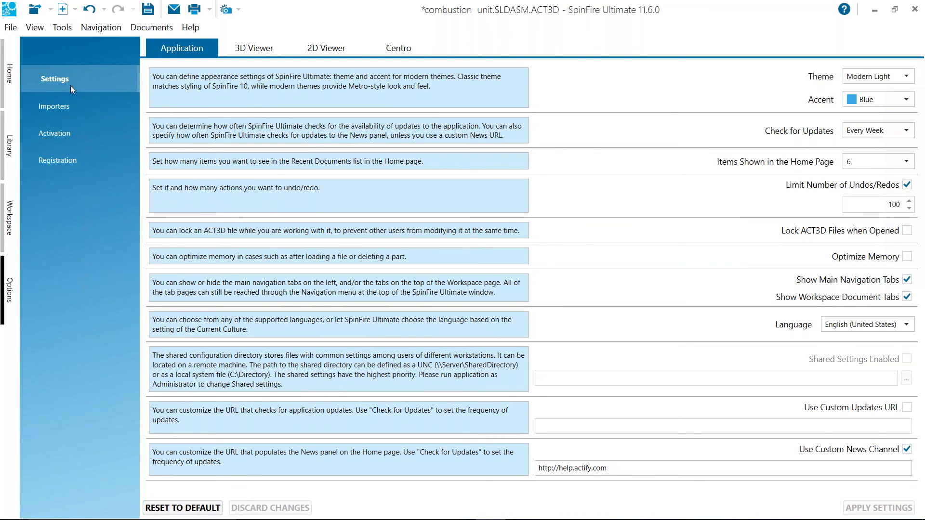
{"action": "left_click", "coordinate": [233, 51]}
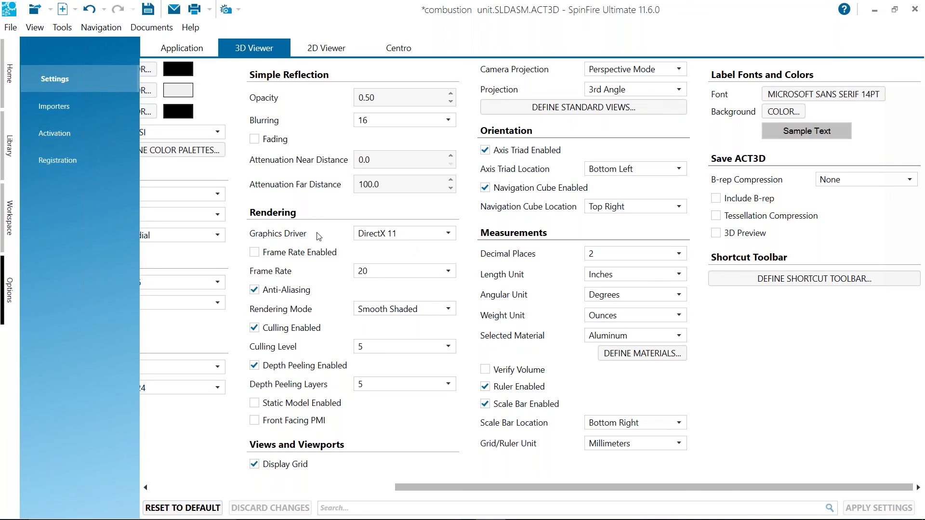
{"action": "left_click", "coordinate": [449, 235]}
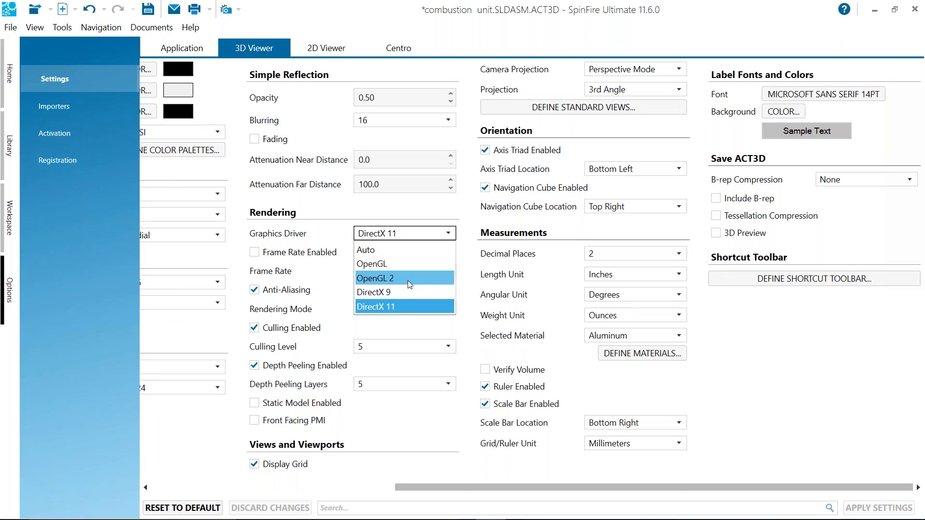
{"action": "left_click", "coordinate": [308, 216]}
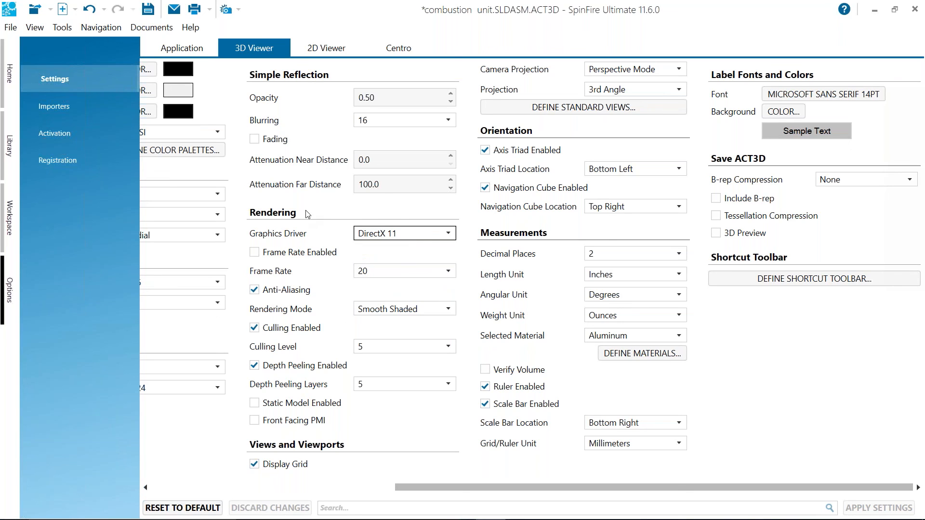
{"action": "left_click", "coordinate": [433, 235]}
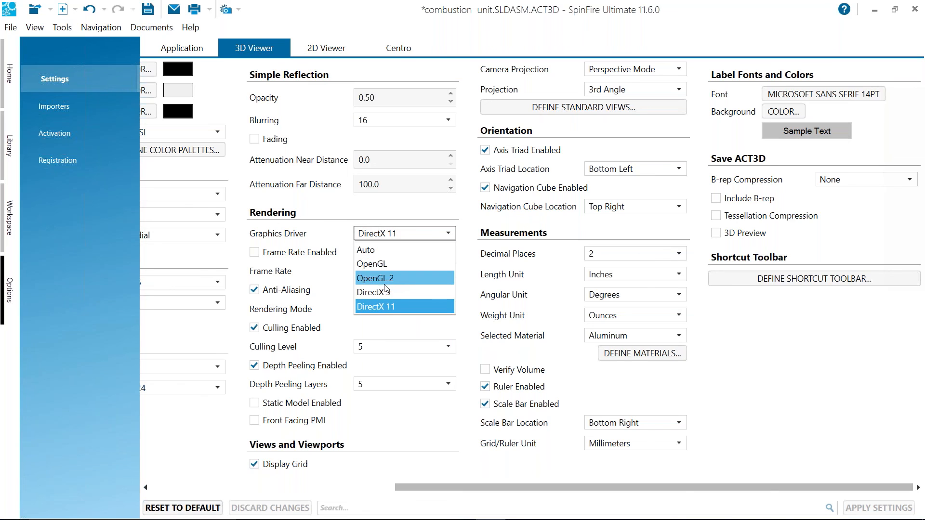
{"action": "left_click", "coordinate": [379, 277]}
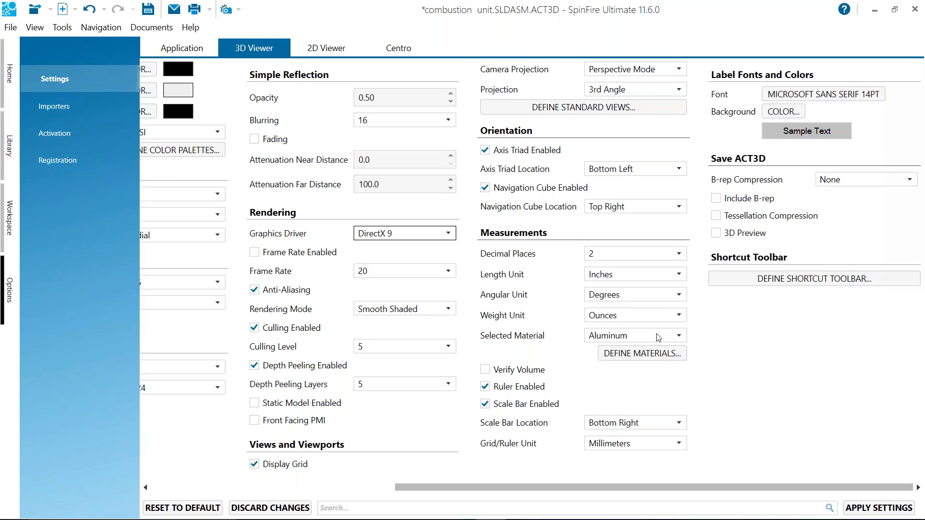
{"action": "left_click", "coordinate": [448, 234]}
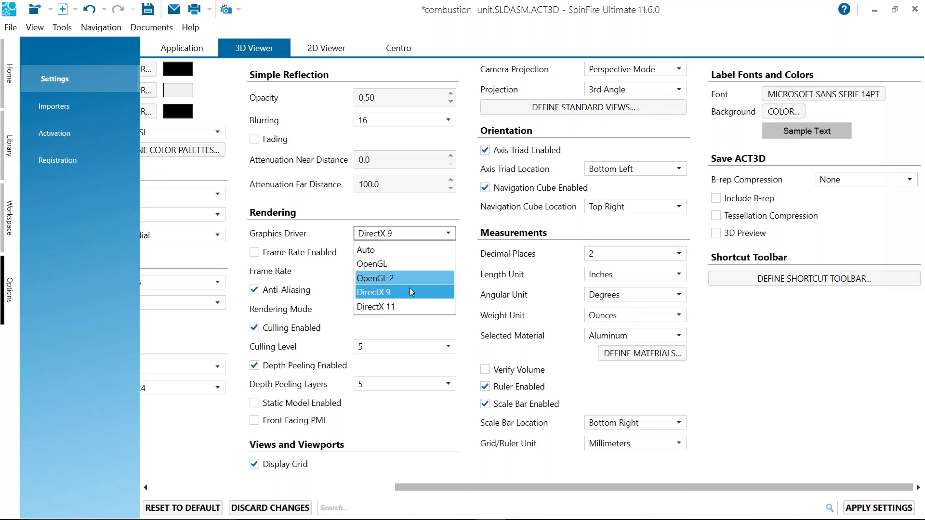
{"action": "left_click", "coordinate": [111, 338]}
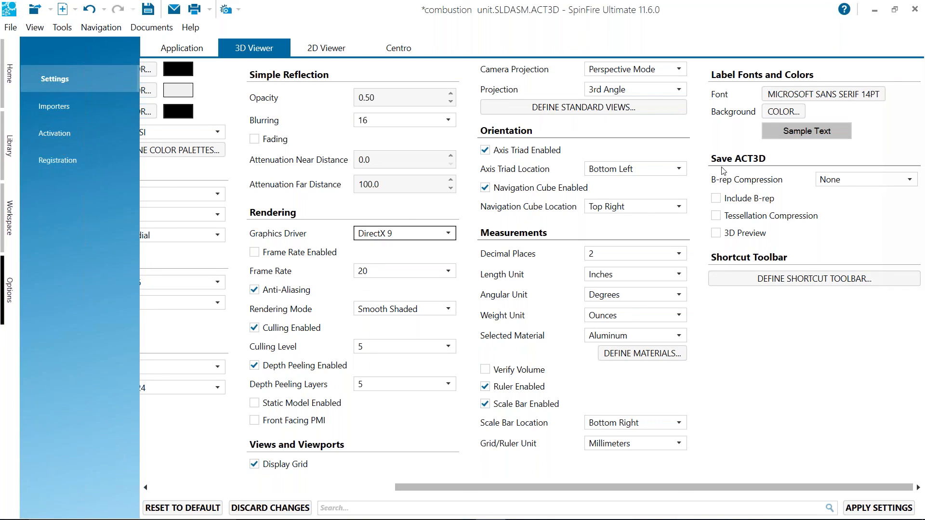
Enable including B-rep data when saving ACT3D files in the 3D viewer settings
{"action": "left_click", "coordinate": [718, 199]}
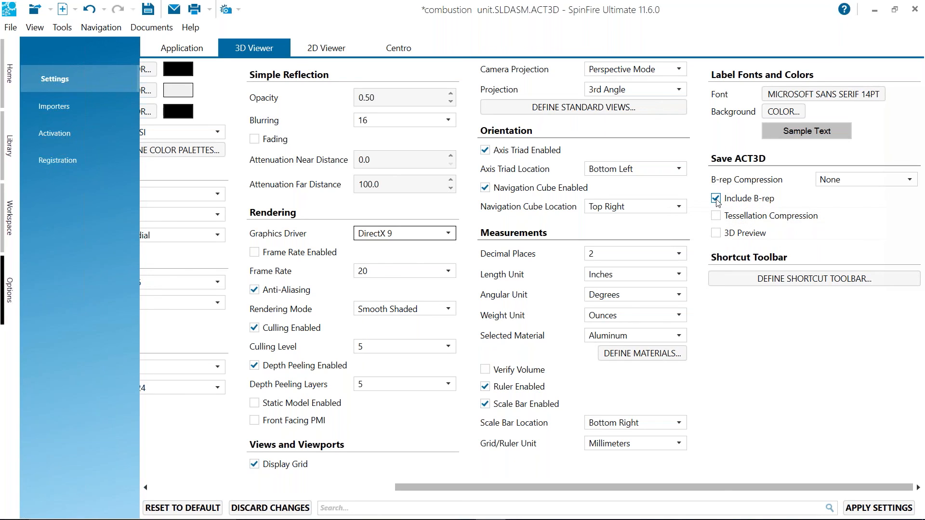